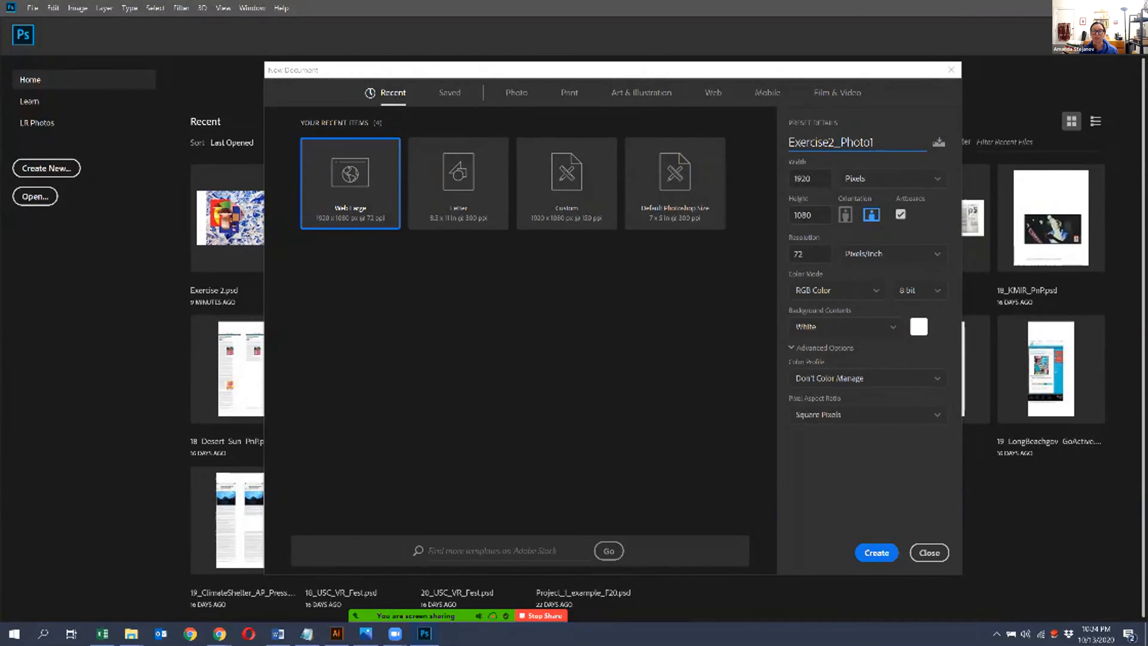
- Create the 1920 x 1080 pixel document Exercise2_Photo1 at 72 ppi and place Exercise_2_FINAL.eps embedded on its artboard
key(Return)
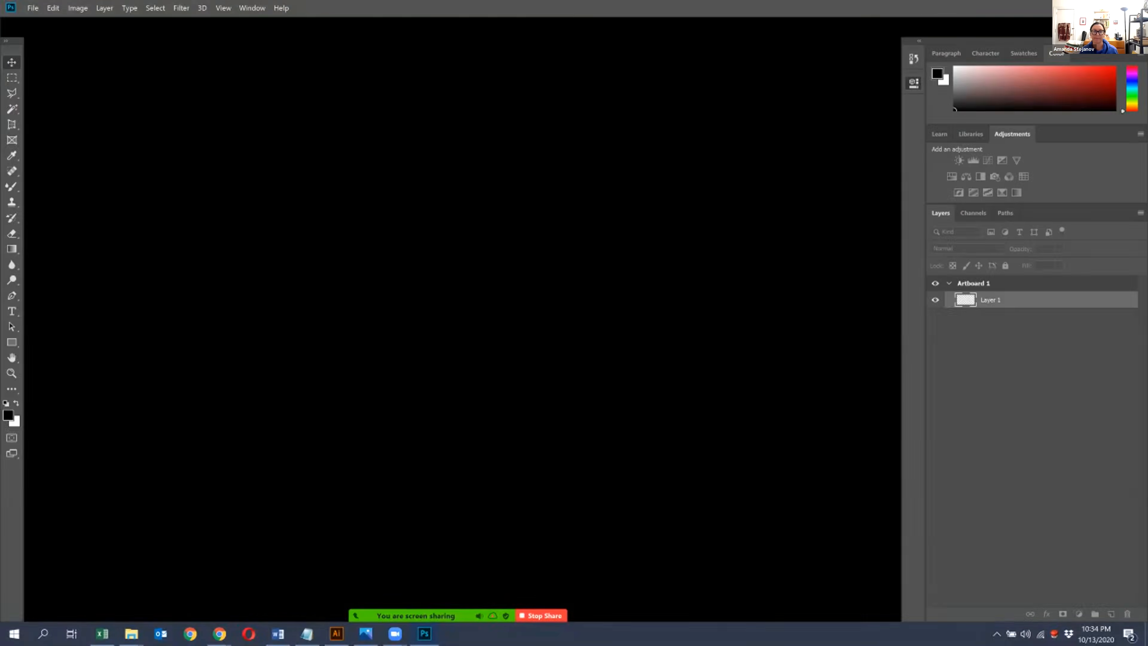
click(33, 7)
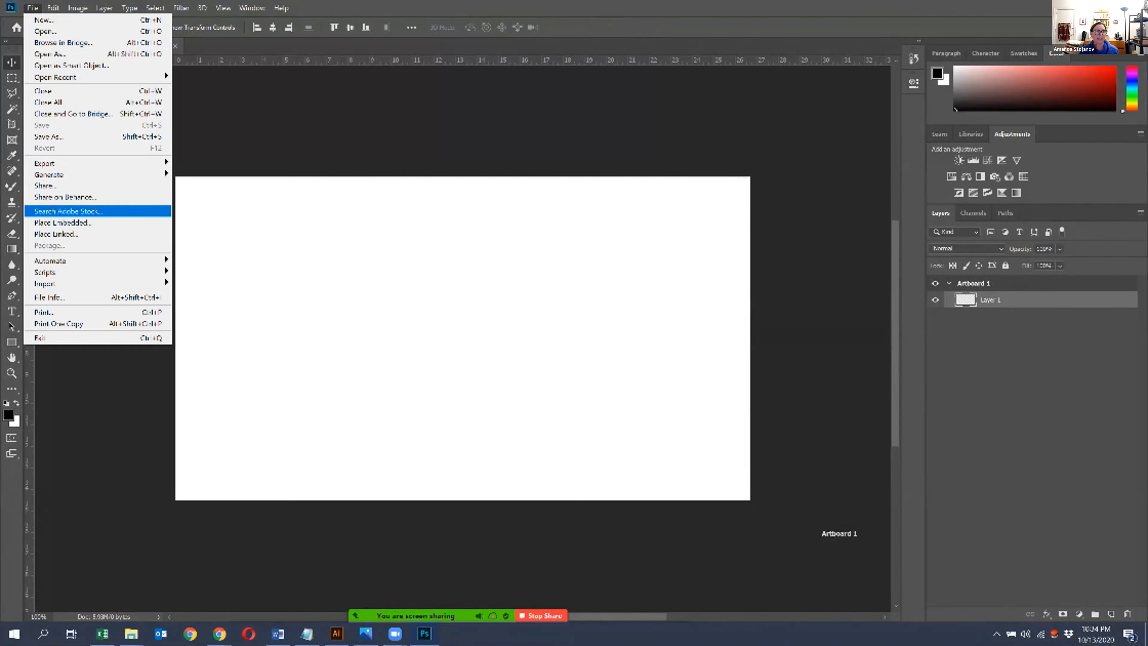
click(62, 222)
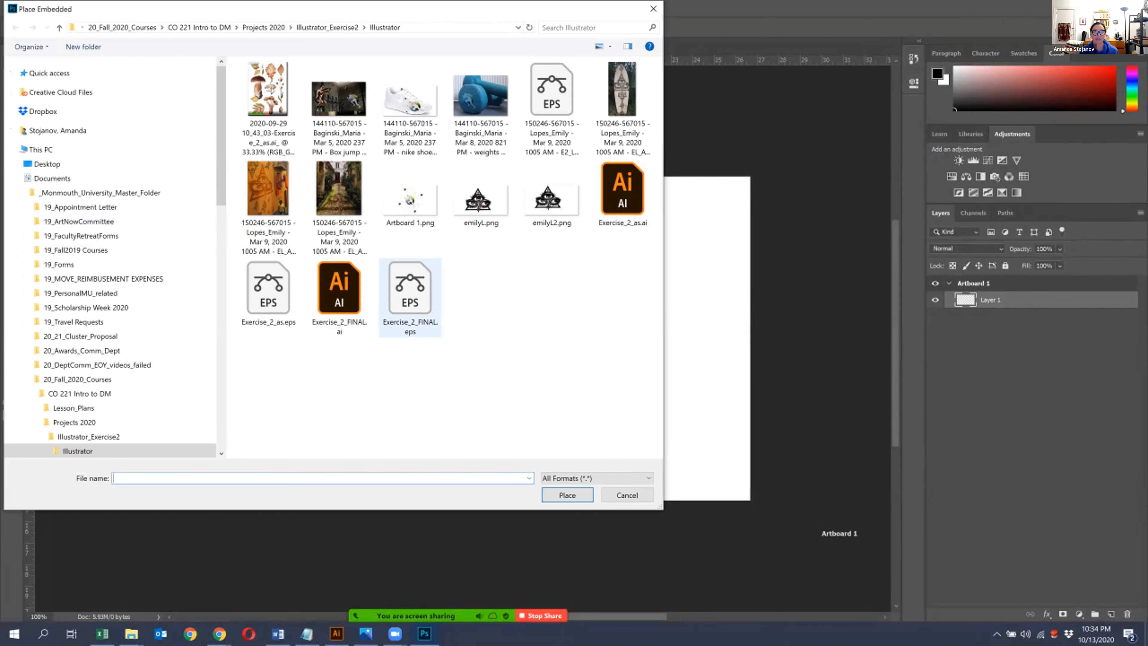
click(410, 297)
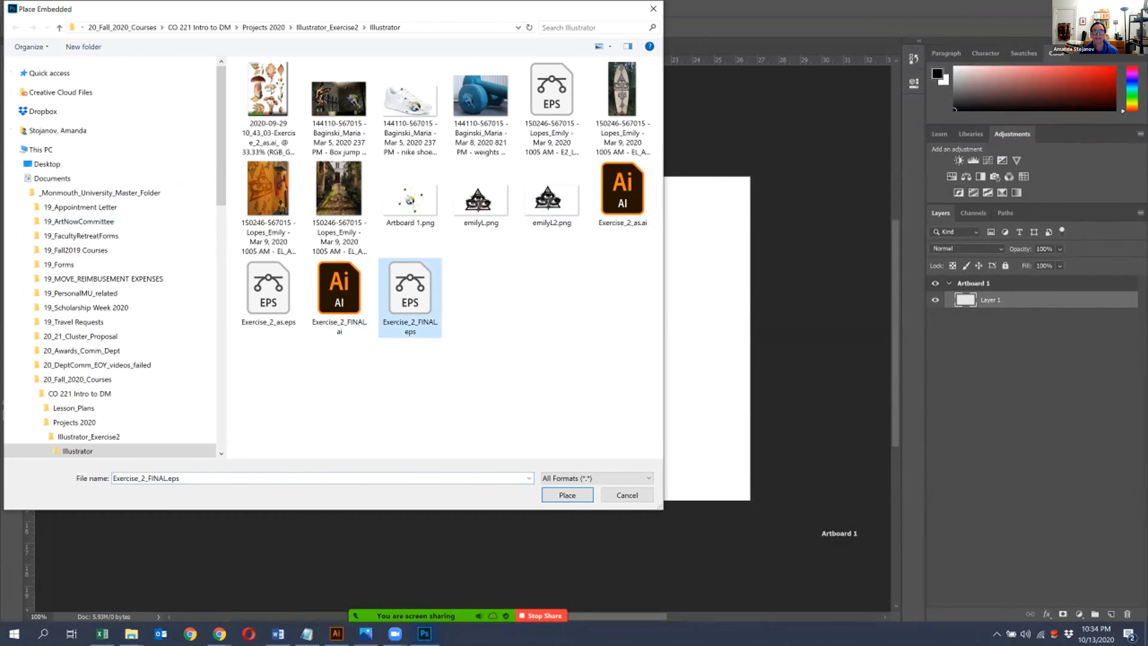
click(567, 495)
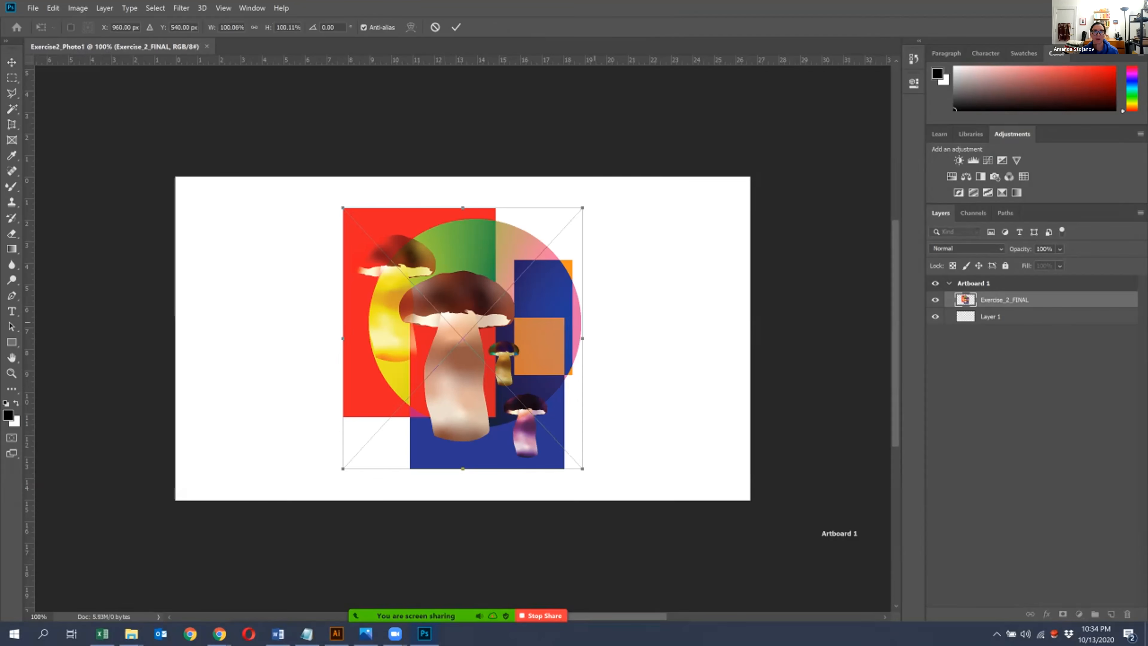
key(Return)
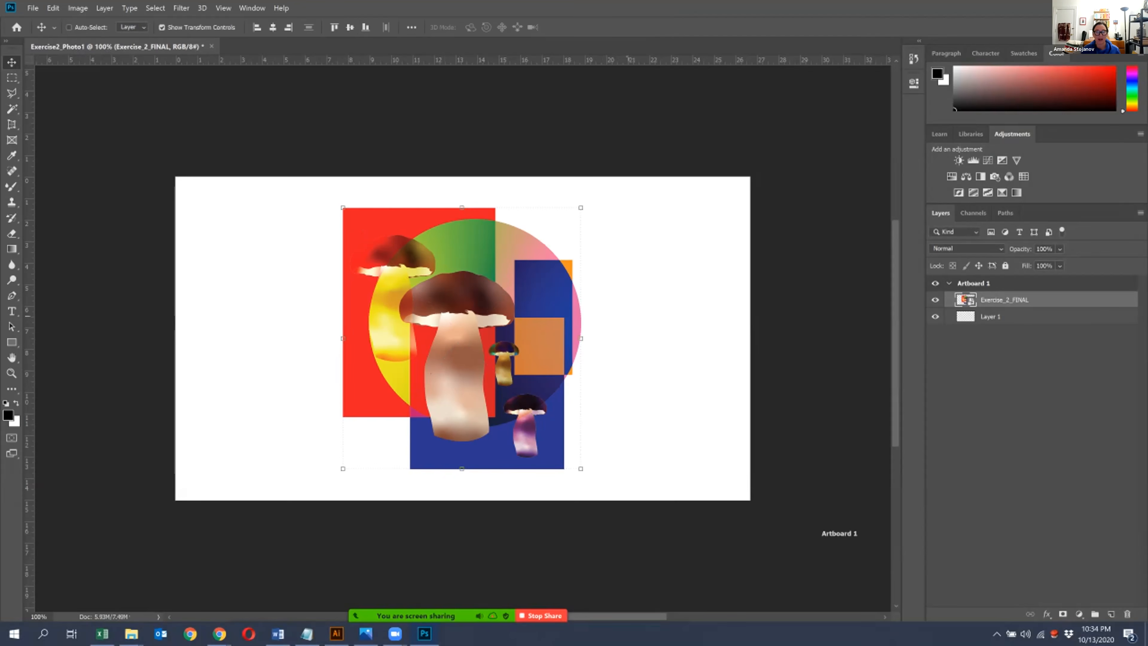
- Save the document in the Illustrator folder as the Photoshop file Exercise2_Part2_photoshop.psd
key(ctrl+minus)
drag(799, 394, 657, 398)
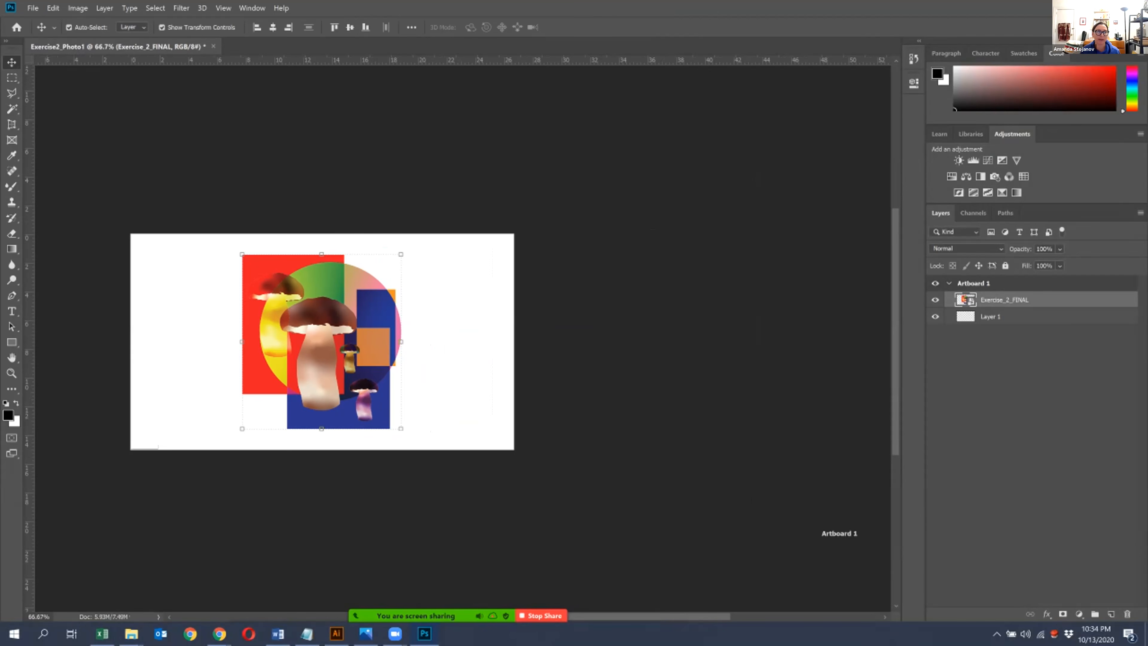
click(32, 7)
click(59, 136)
key(Right)
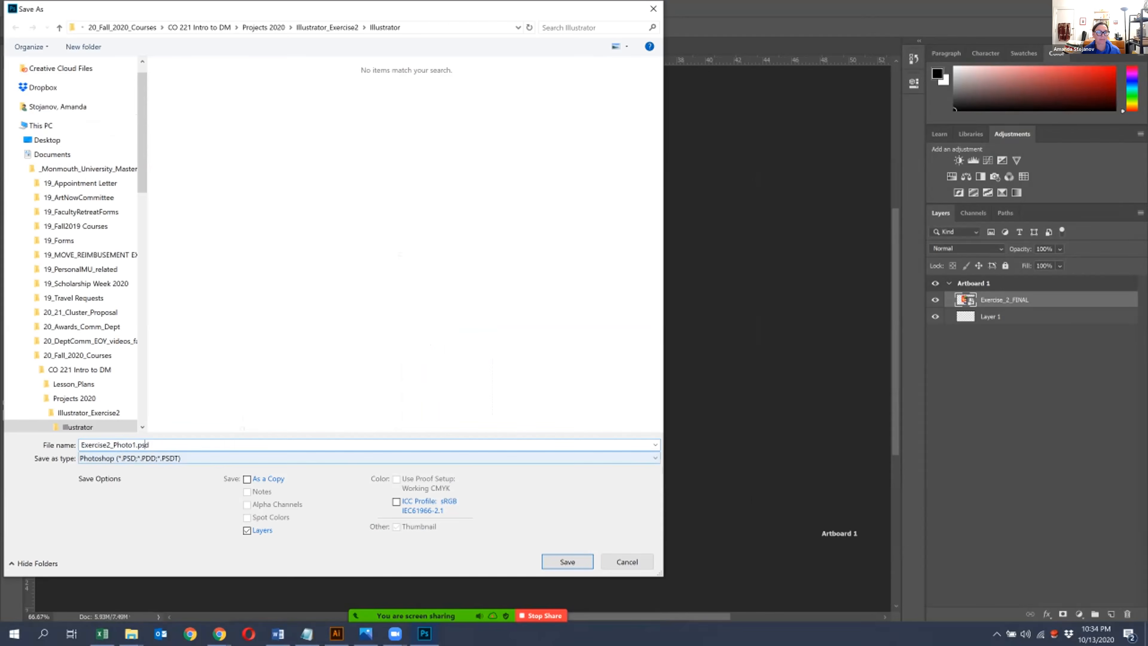
key(Left)
key(Left)
key(Left)
key(Left)
key(BackSpace)
key(BackSpace)
key(BackSpace)
key(BackSpace)
key(BackSpace)
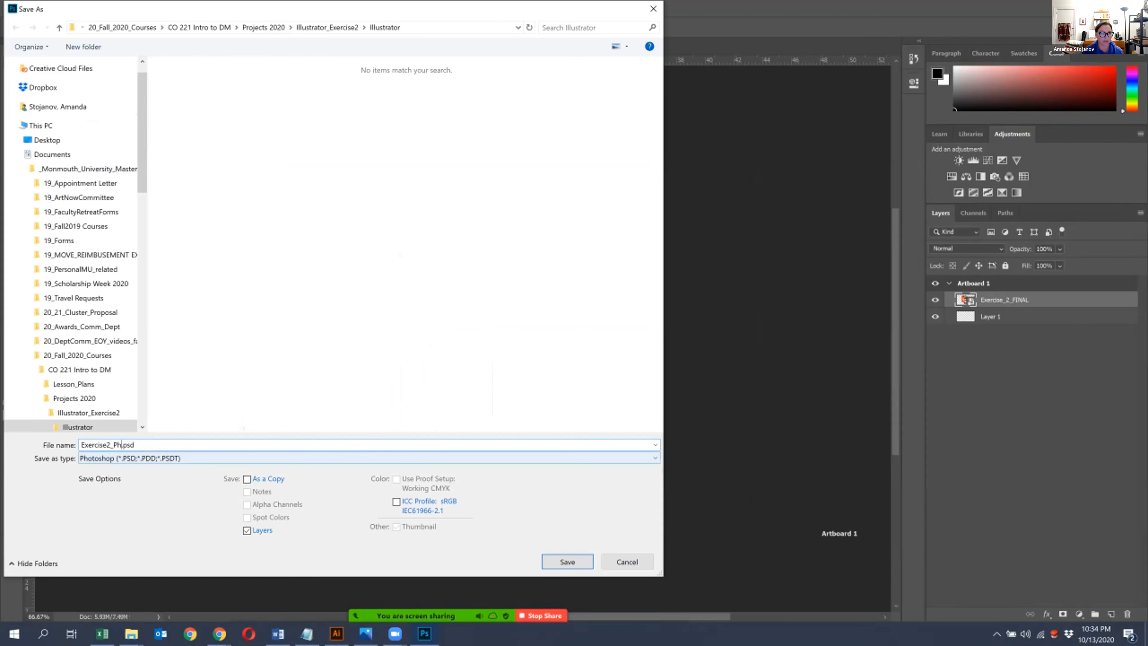
text(art2_phot)
text(osh)
text(hop)
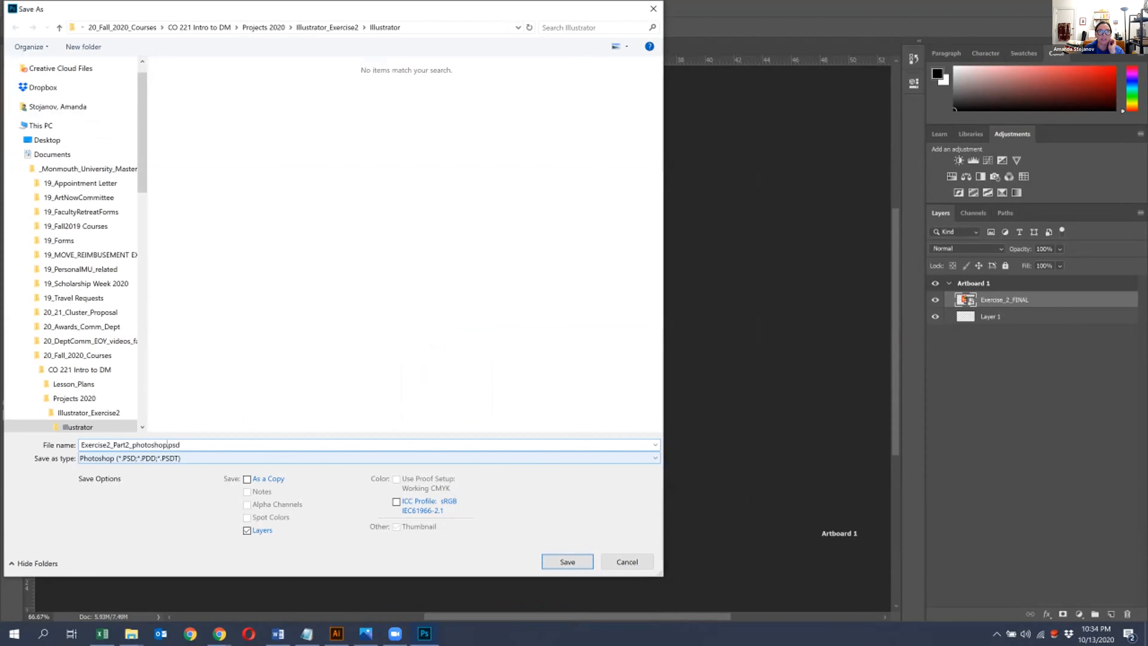
key(Return)
key(Return)
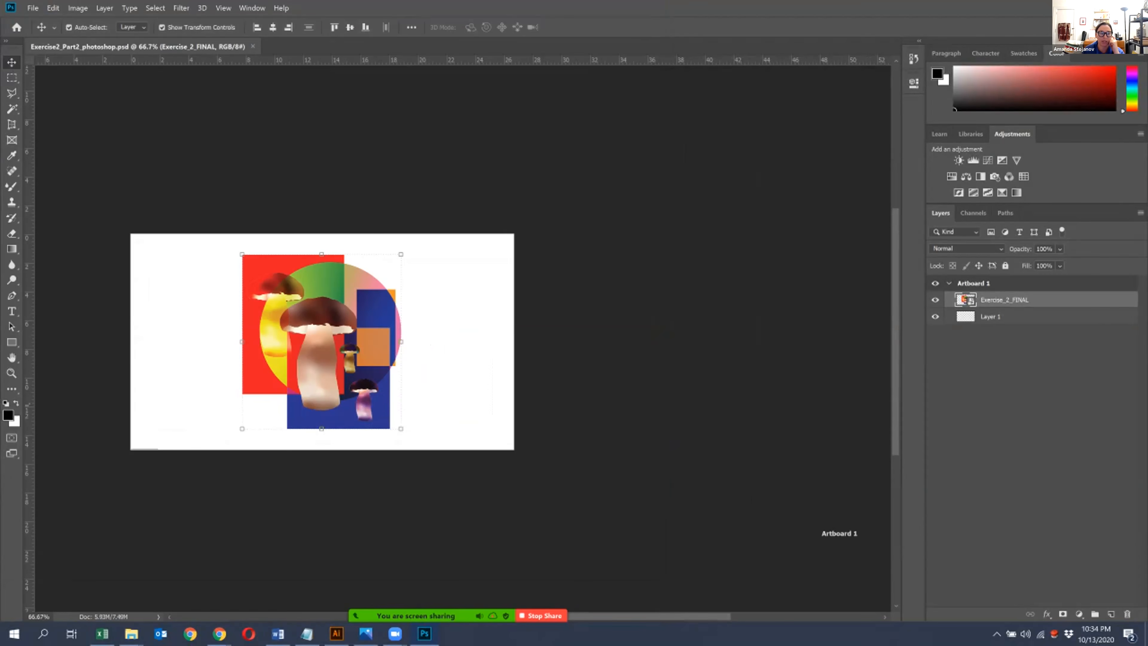
- Draw a second artboard beside the first with the Artboard tool and set its size preset to Web Large
click(12, 388)
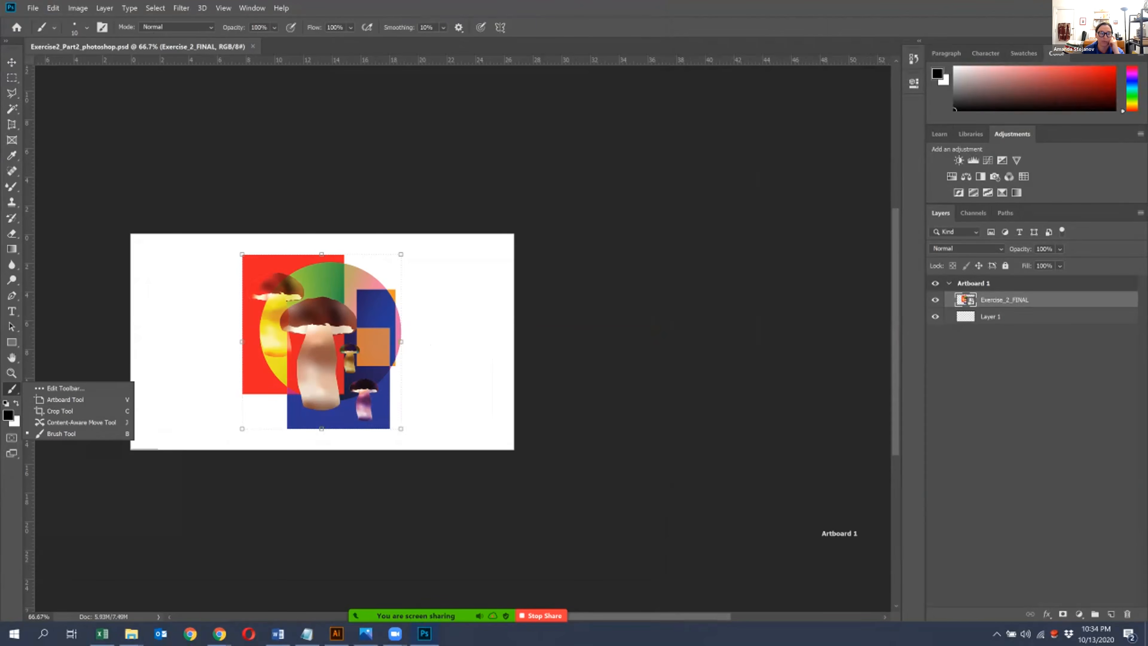
click(65, 388)
click(12, 389)
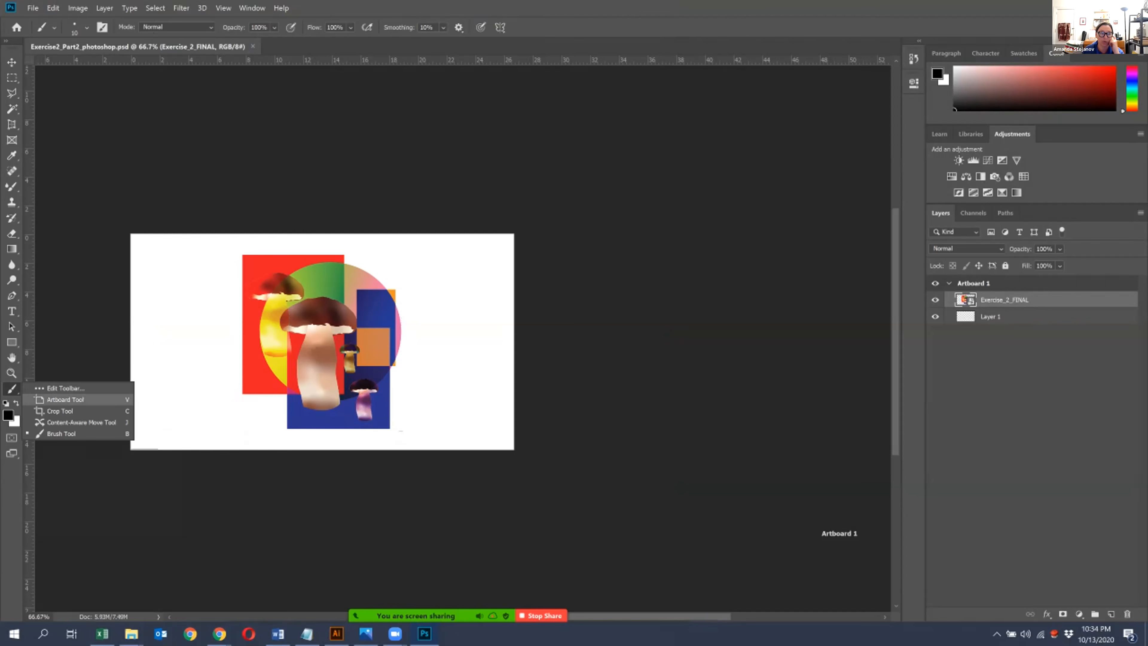
click(65, 399)
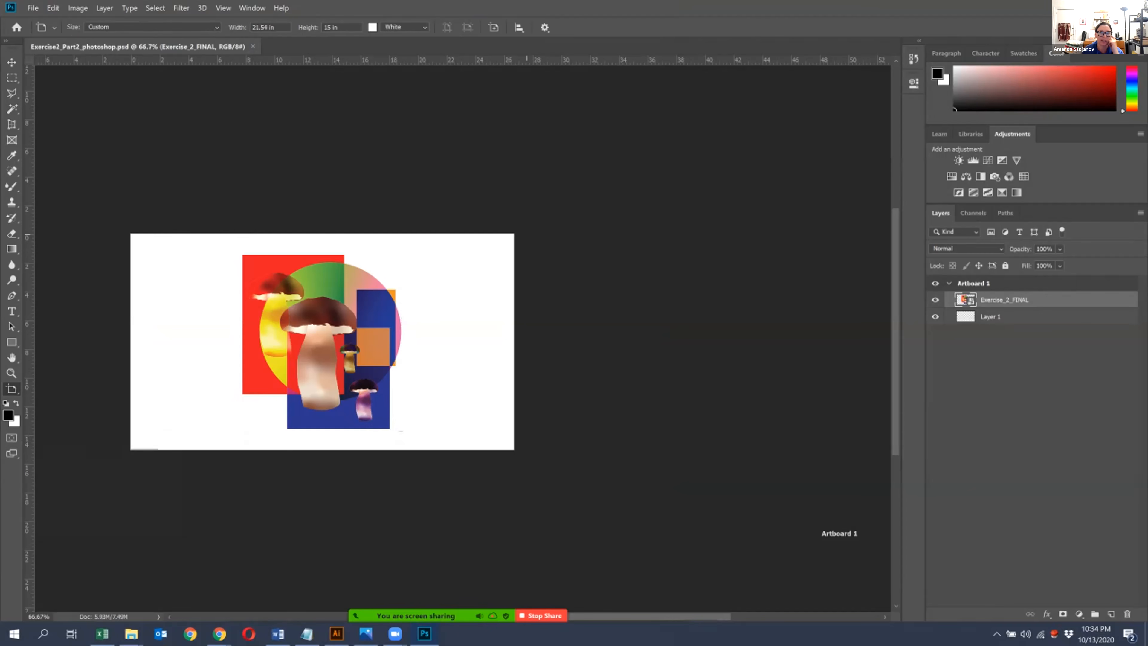
drag(538, 235, 903, 449)
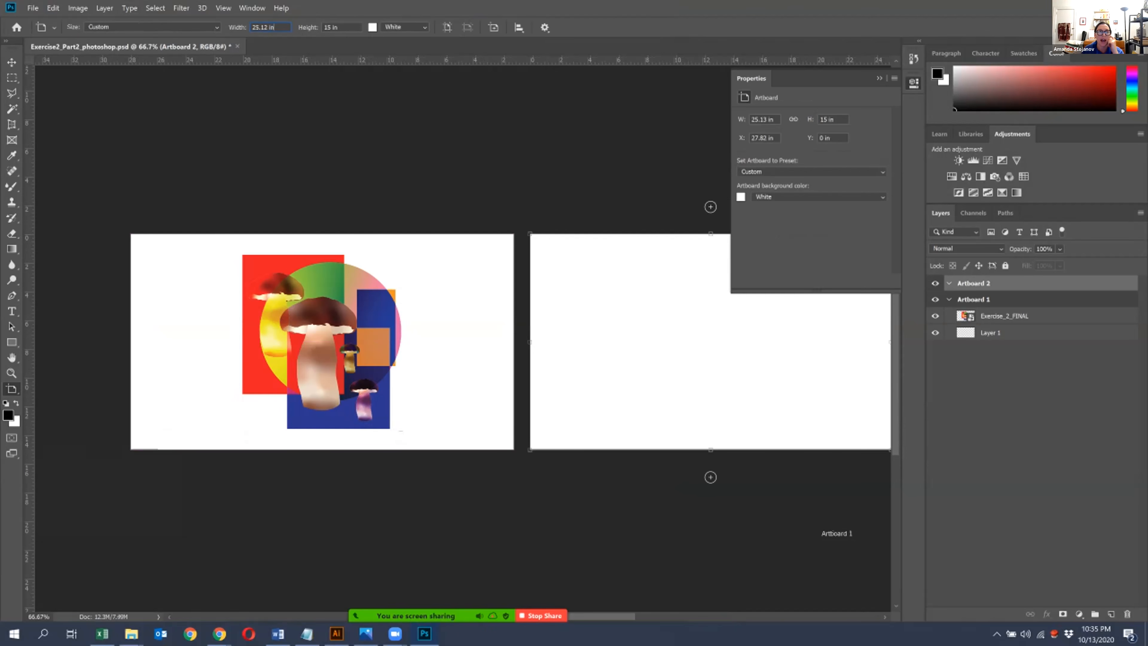
double_click(270, 28)
click(216, 27)
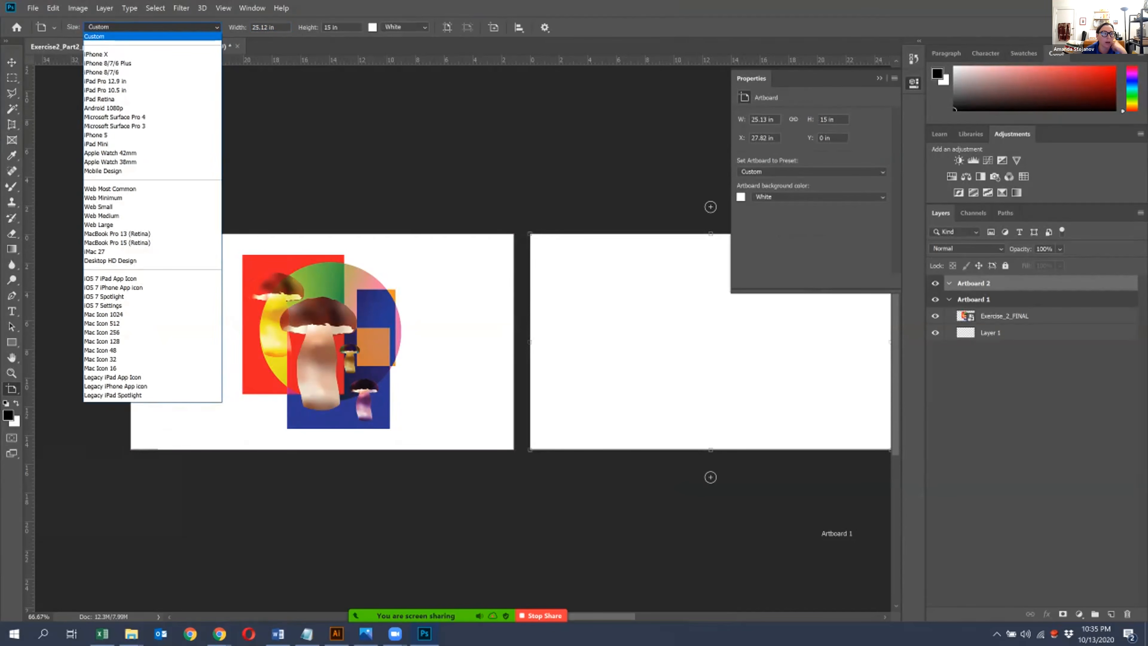
click(98, 225)
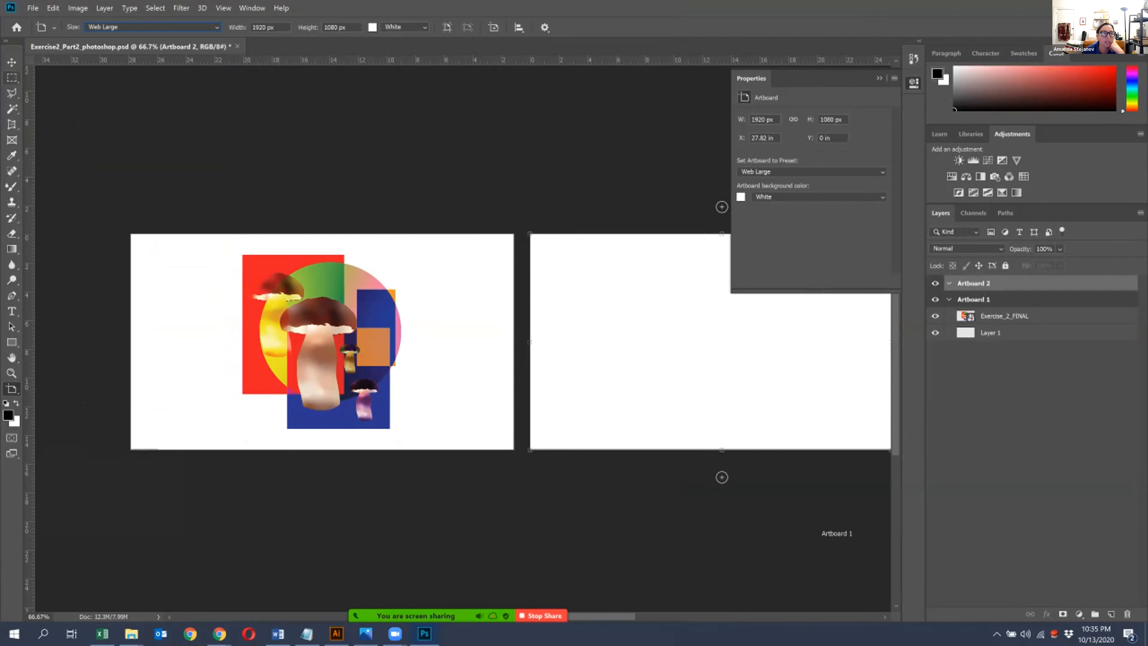
- Add a third artboard of the same size beside the second one, then return to the Move tool
key(ctrl+minus)
drag(633, 344, 407, 338)
click(603, 336)
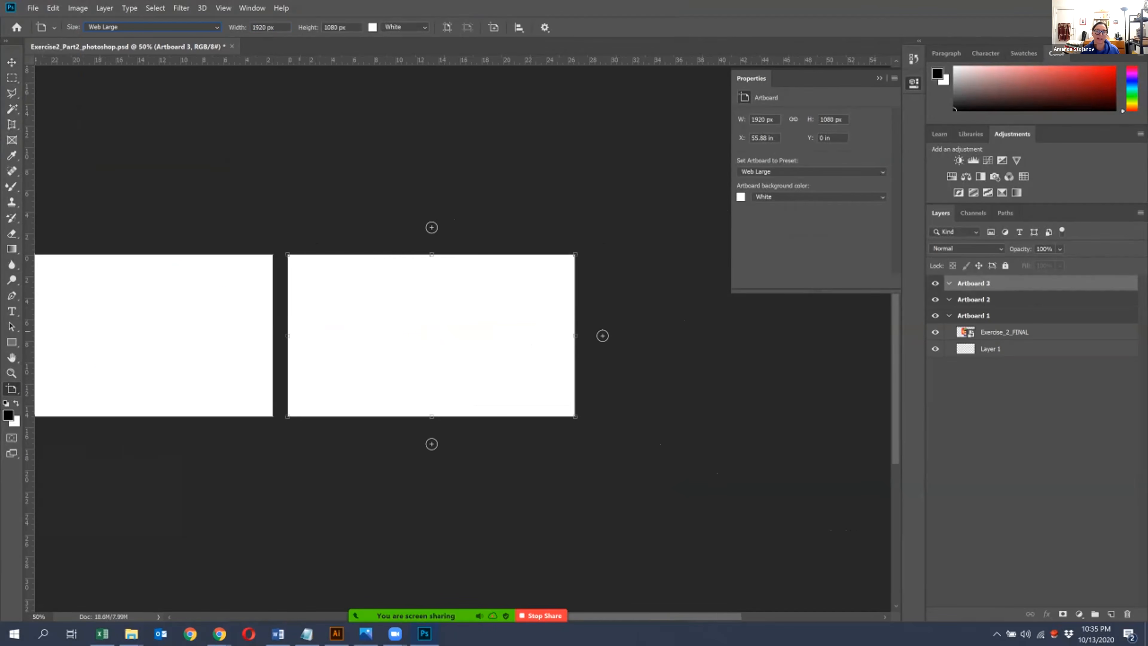
key(ctrl+minus)
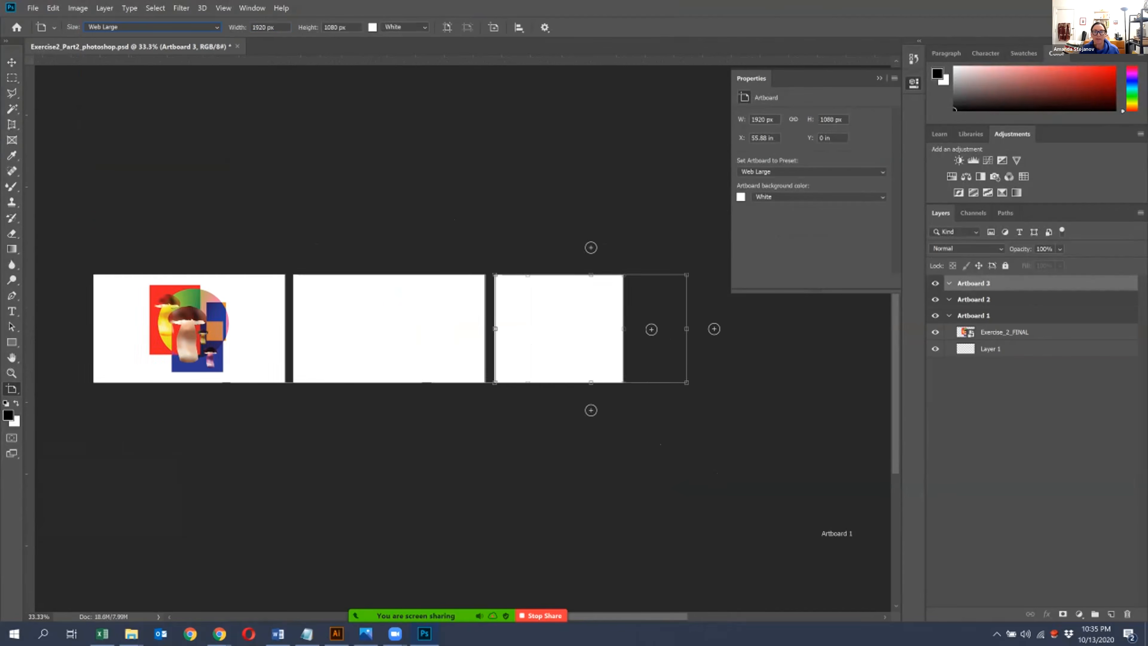
click(104, 8)
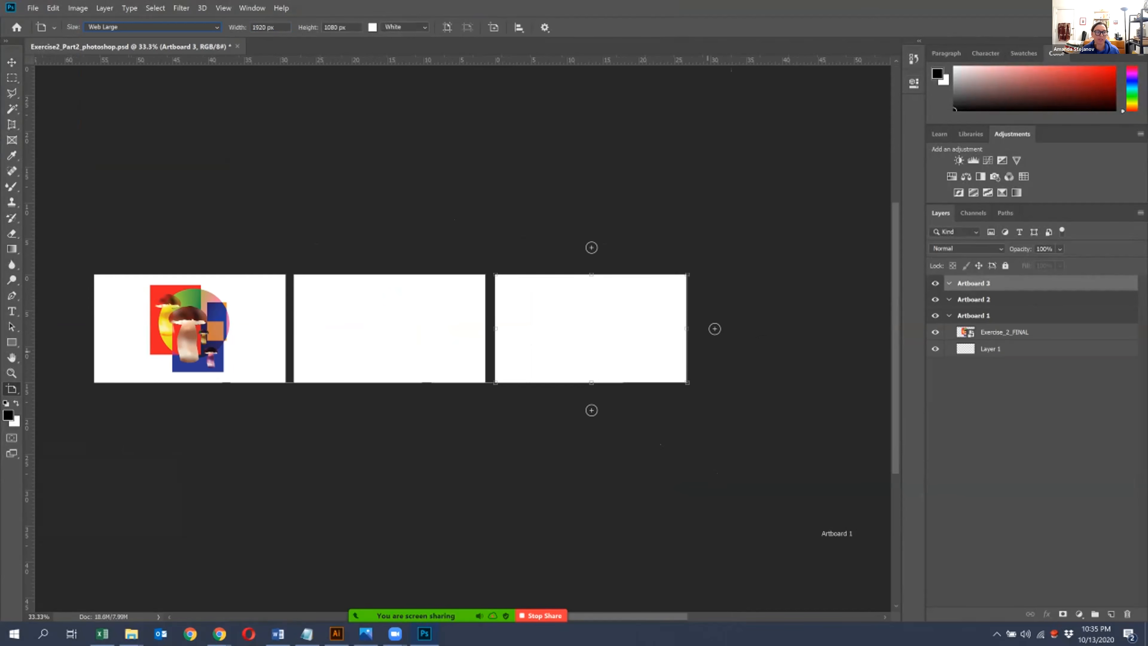
click(11, 62)
- Switch to File Explorer, open the Photoshop_Part2_exercise2 folder and select 1.jpg, 2.jpg and 3.jpg
mouse_move(130, 634)
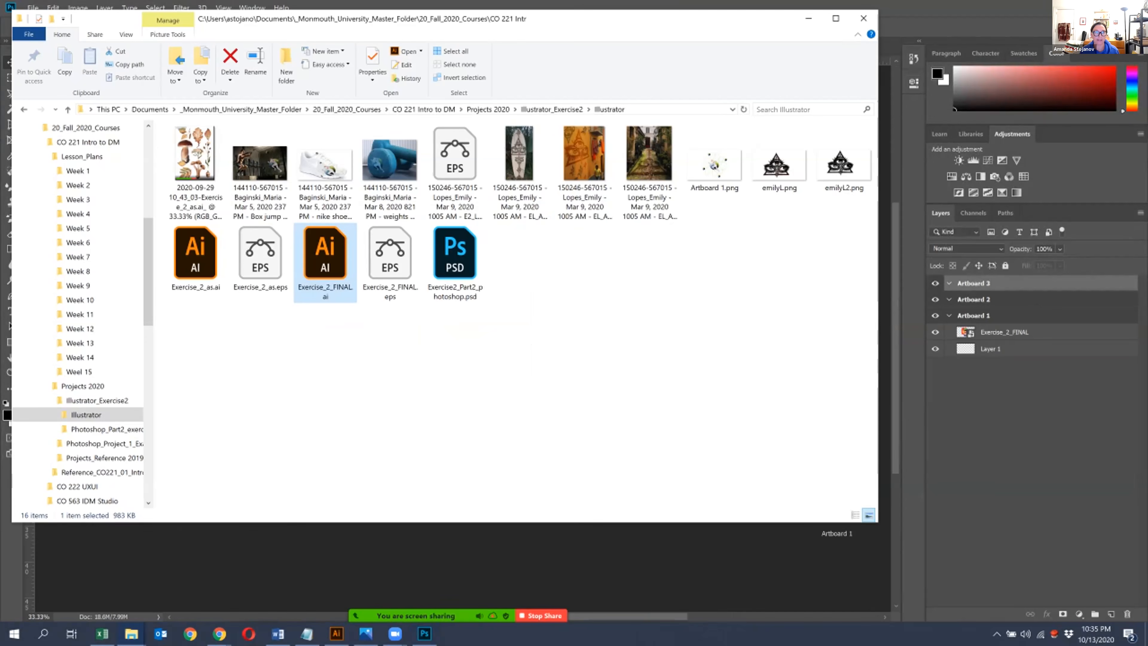
click(257, 583)
click(488, 109)
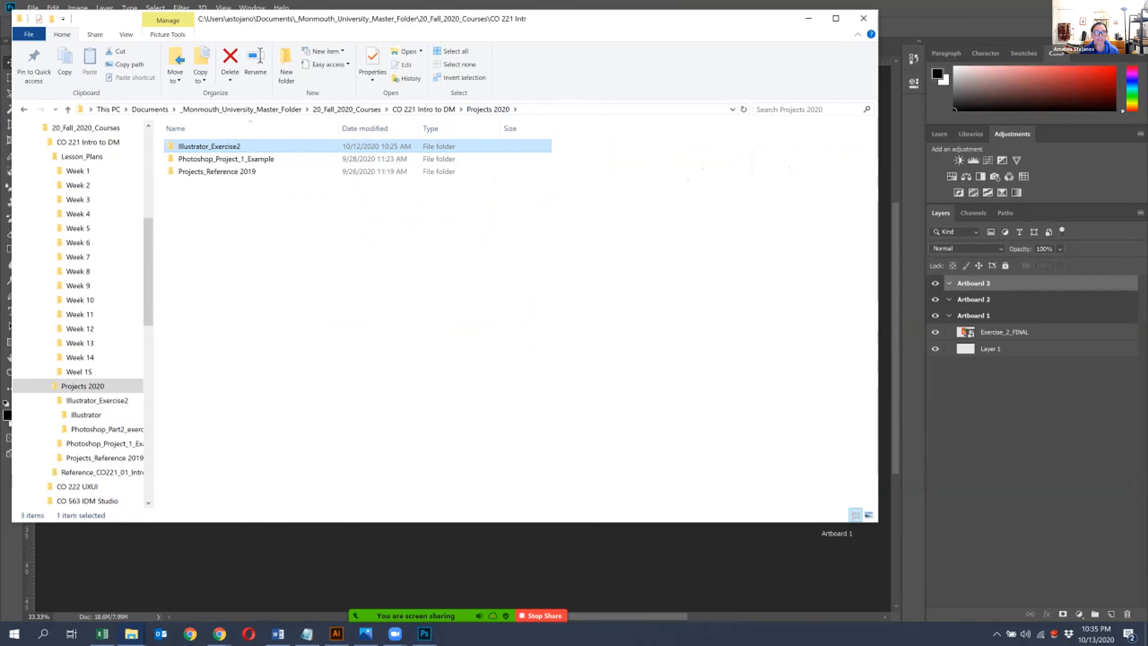
double_click(272, 165)
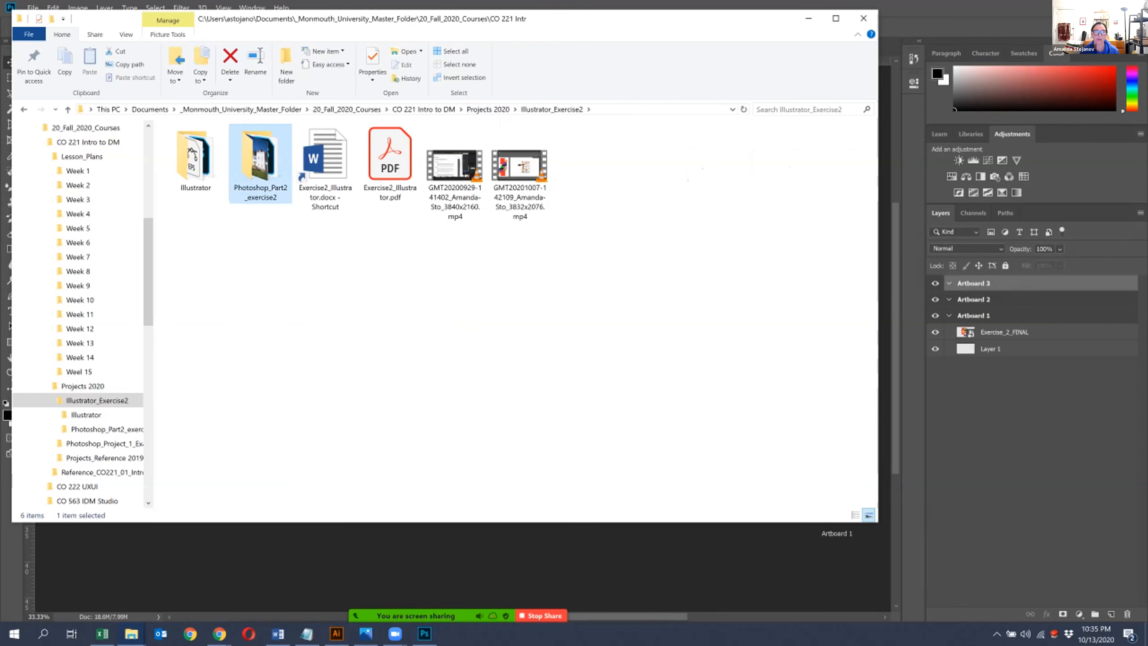
drag(448, 257, 334, 253)
drag(410, 281, 164, 136)
drag(601, 23, 410, 17)
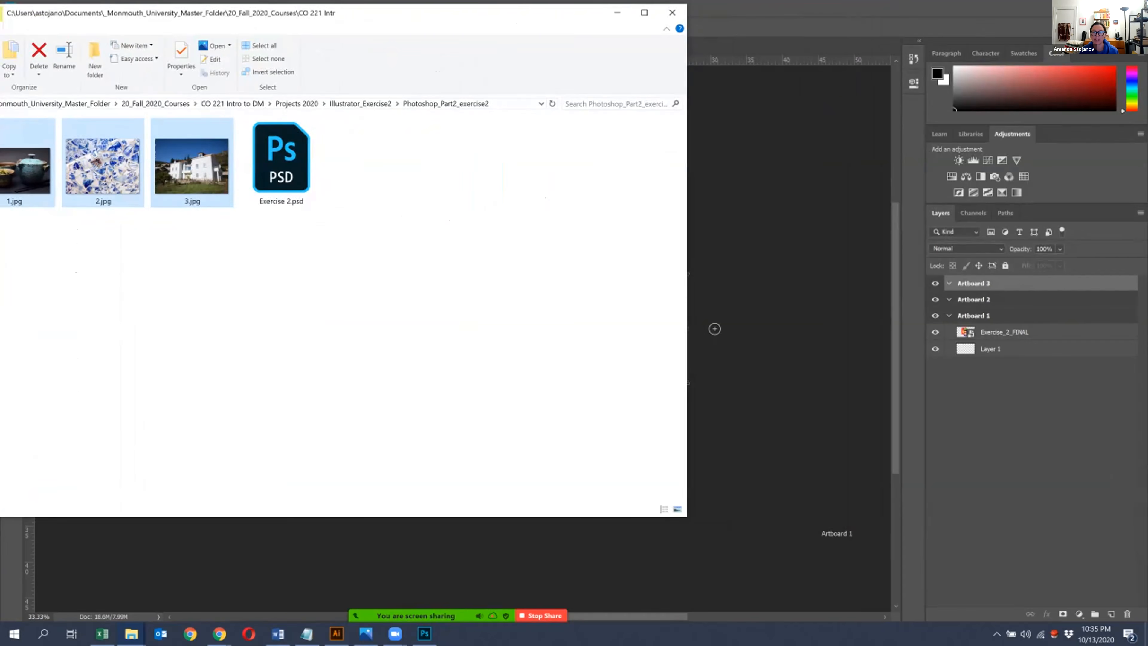
drag(192, 167, 789, 47)
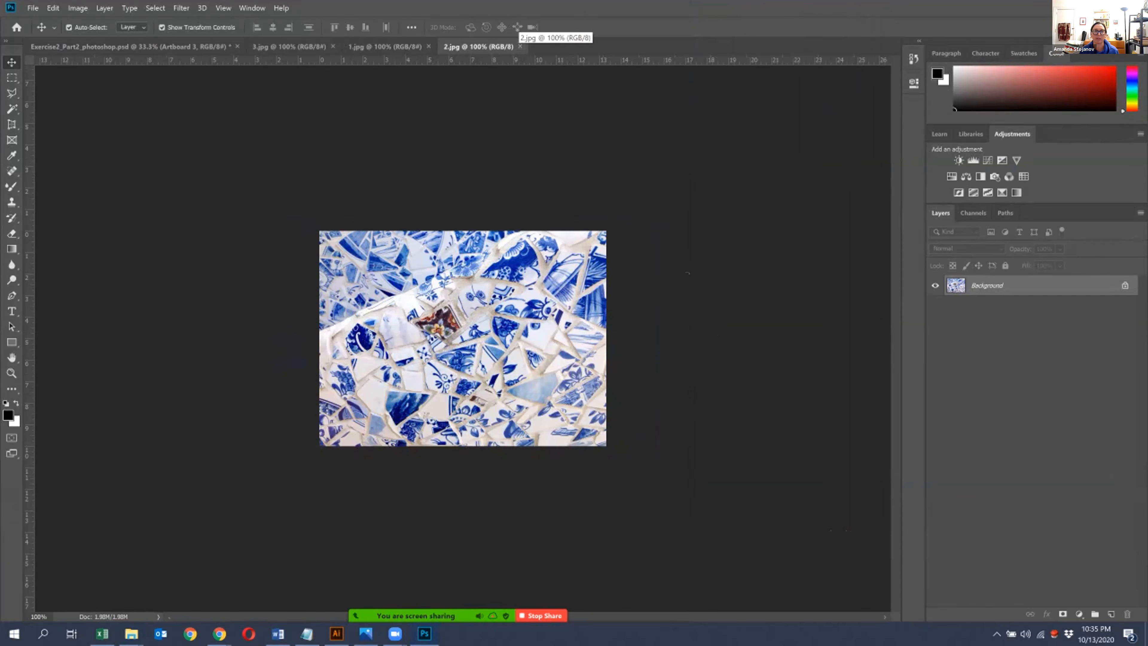
click(520, 46)
key(ctrl+w)
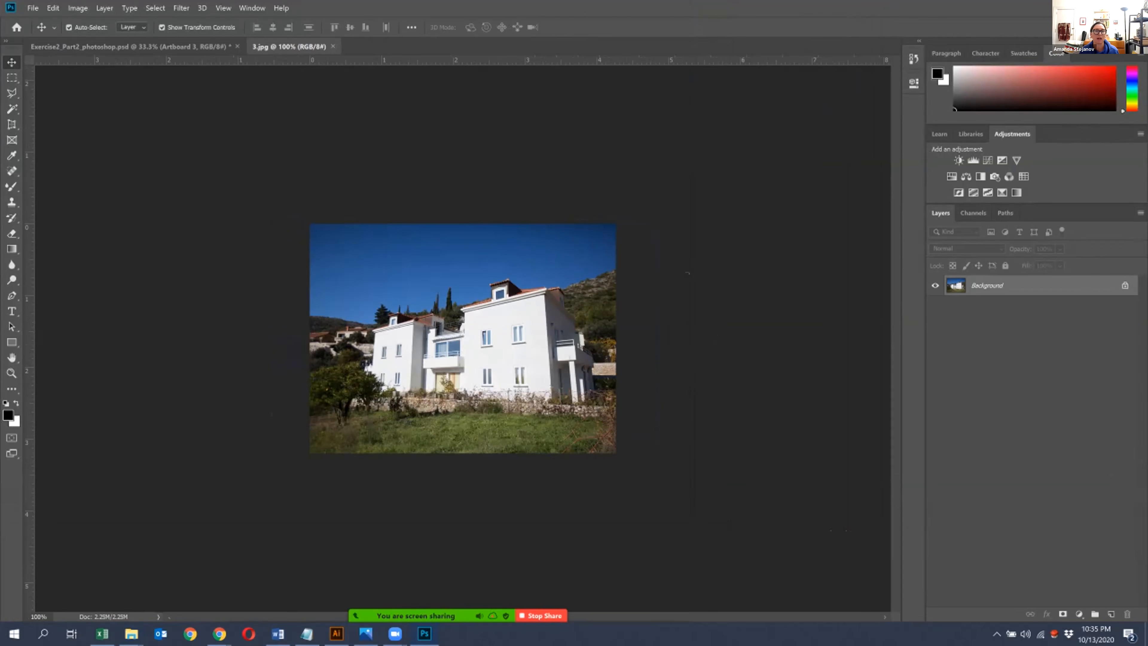
key(ctrl+w)
- Place the selected images 1.jpg, 2.jpg and 3.jpg from File Explorer into the Photoshop document on Artboard 3
mouse_move(131, 633)
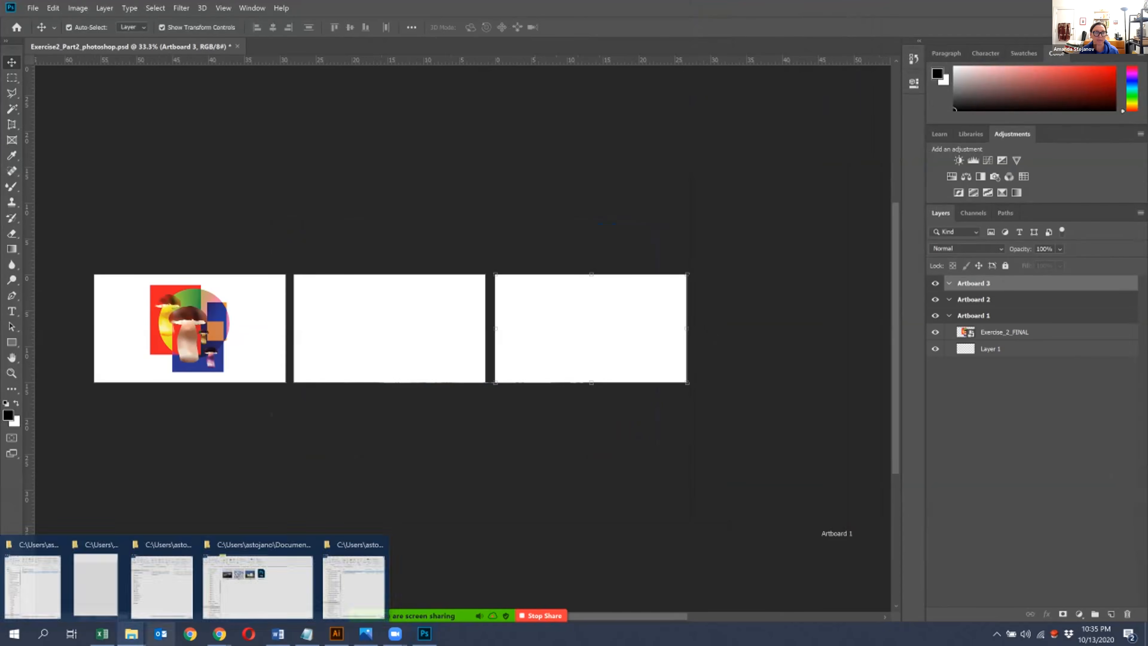
click(257, 583)
drag(192, 168, 731, 308)
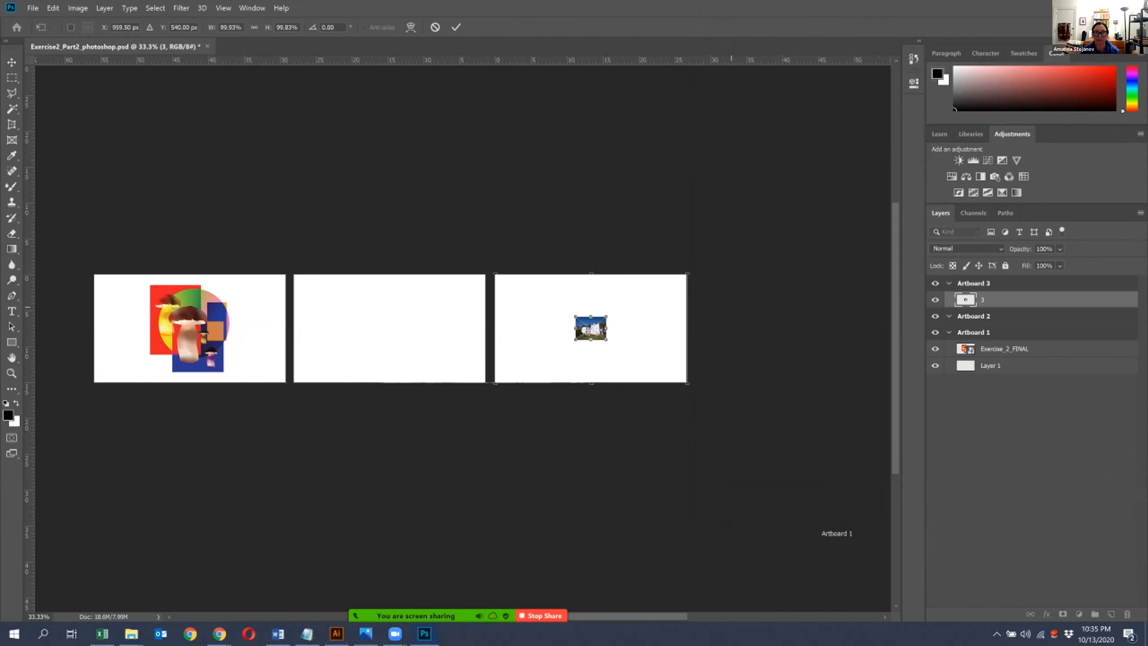
key(Return)
- Move the blue mosaic image to Artboard 1 and scale it up until it covers the whole artboard
key(Return)
key(Return)
drag(630, 318, 177, 301)
key(ctrl+t)
drag(182, 346, 290, 425)
drag(258, 355, 791, 343)
key(ctrl+plus)
key(ctrl+plus)
key(ctrl+plus)
drag(335, 372, 395, 397)
key(Return)
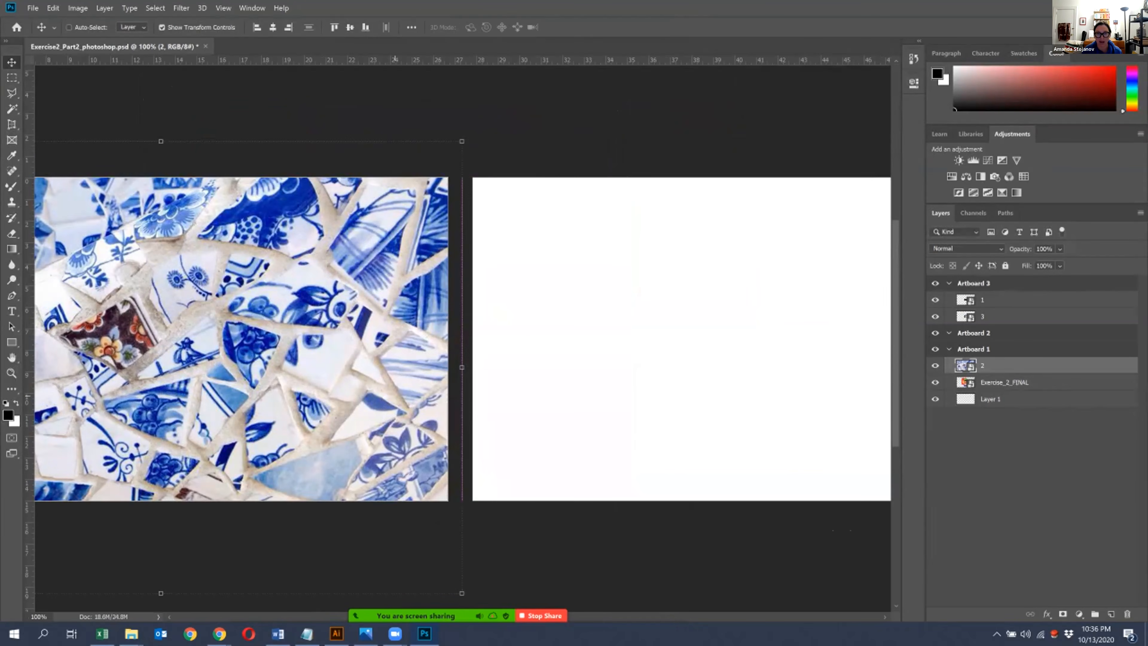
- Move the teapot image from Artboard 3 to Artboard 2 and enlarge it to fill that artboard
key(ctrl+minus)
key(ctrl+minus)
drag(556, 337, 359, 335)
drag(706, 342, 588, 443)
drag(458, 295, 408, 268)
drag(538, 418, 557, 437)
key(ctrl+1)
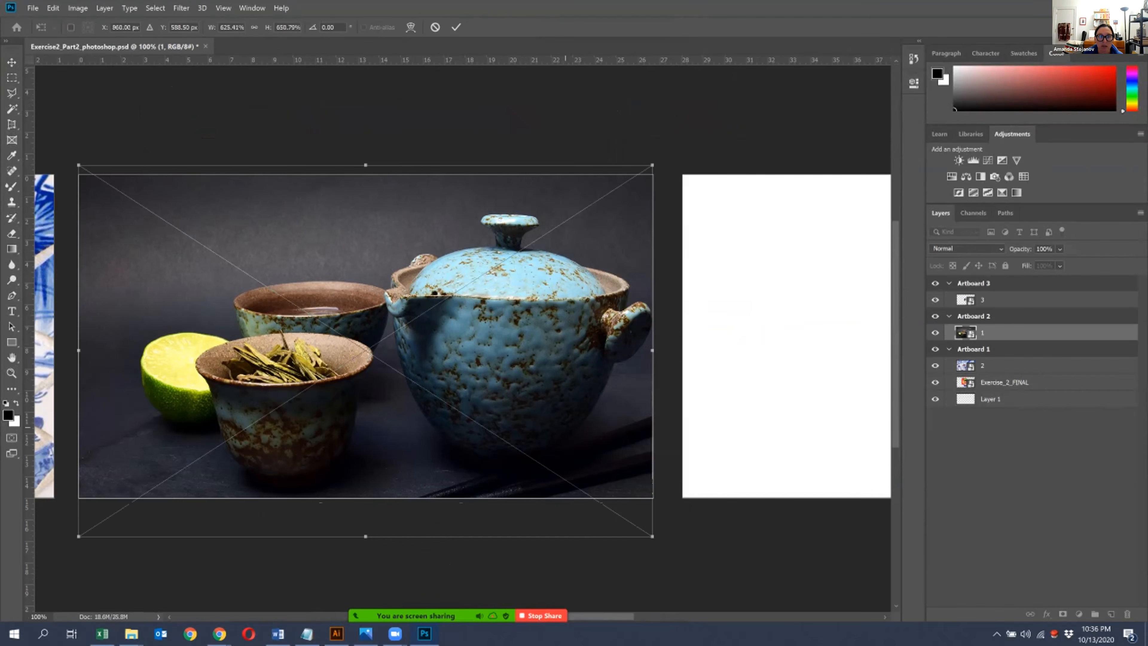
key(Return)
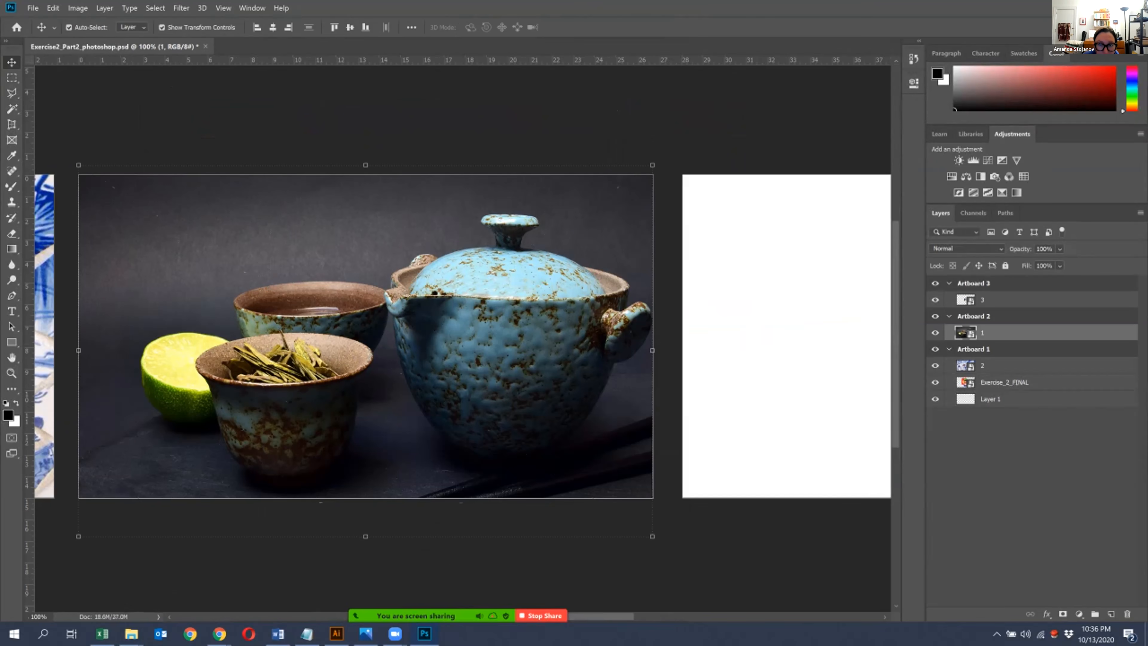
- Rotate the teapot image on Artboard 2 by 90 degrees clockwise
click(728, 530)
key(ctrl+minus)
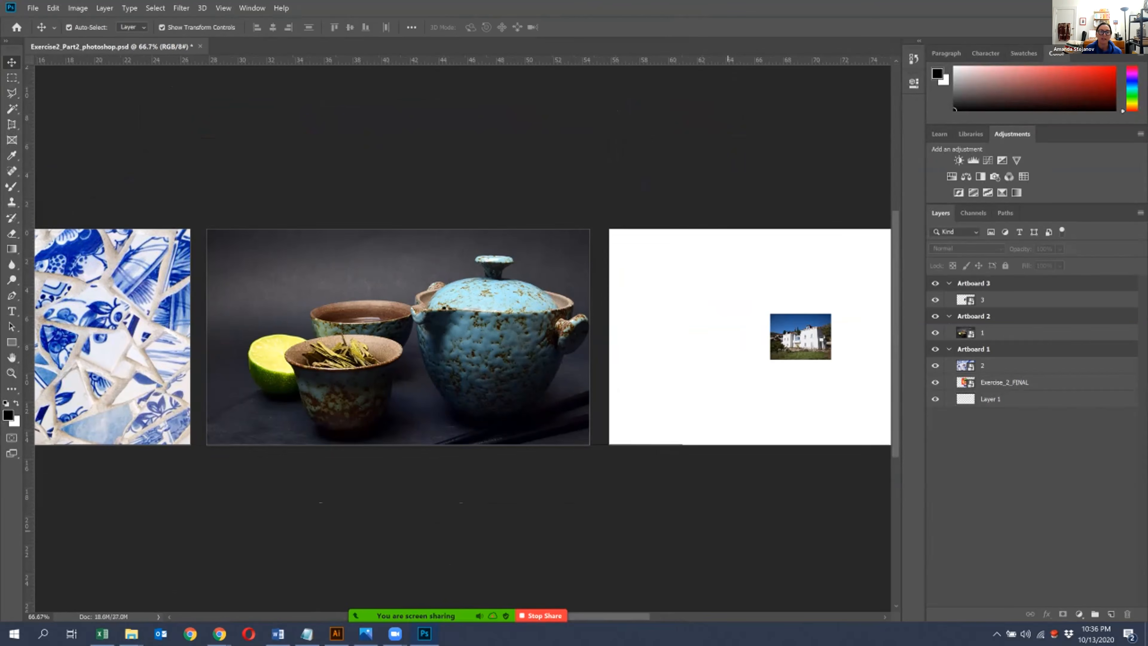
mouse_move(766, 316)
mouse_down()
mouse_move(738, 296)
mouse_move(664, 293)
mouse_move(747, 307)
mouse_up()
click(544, 332)
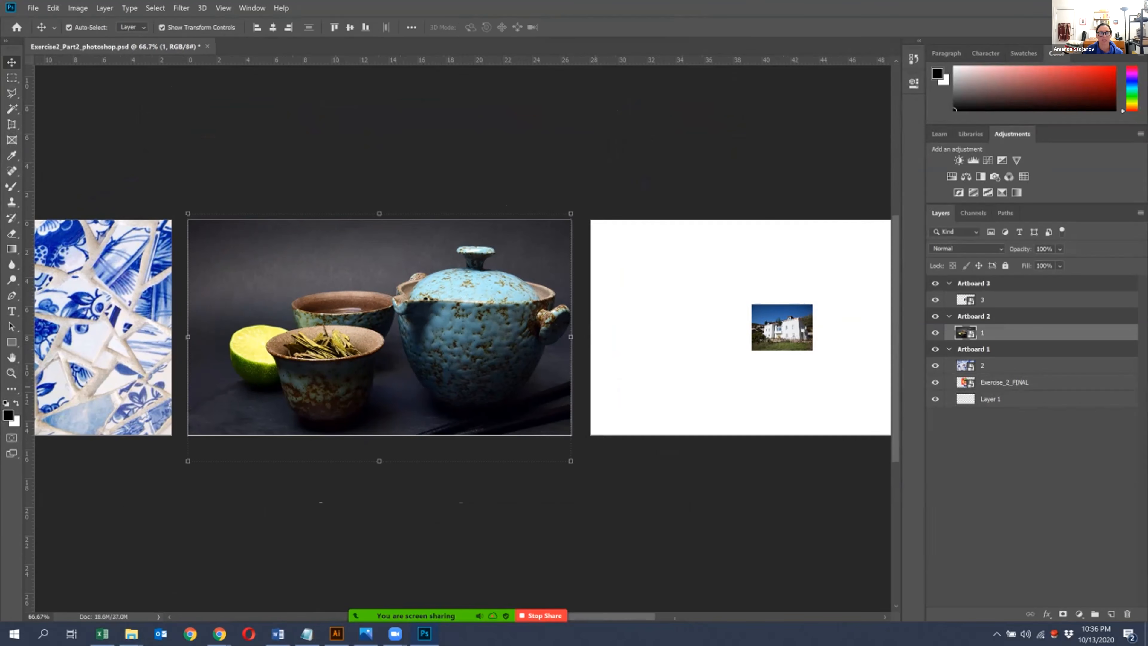
drag(582, 204, 513, 540)
key(Return)
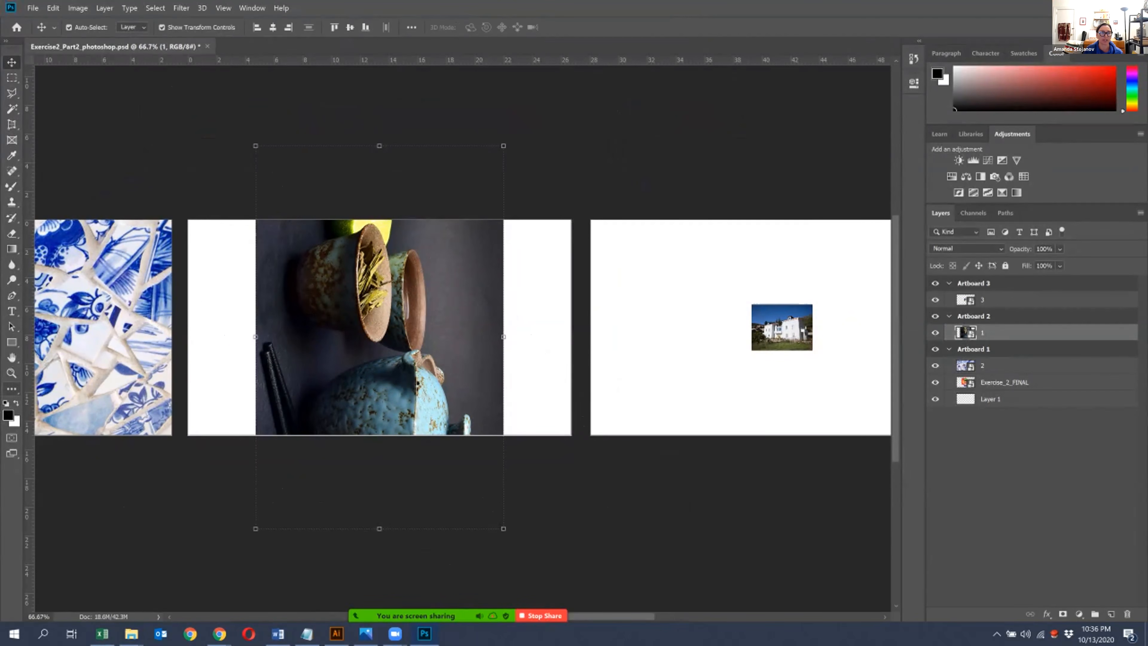
- Switch Artboard 2 to portrait orientation and resize its edges to fit the rotated teapot image
click(12, 389)
click(63, 399)
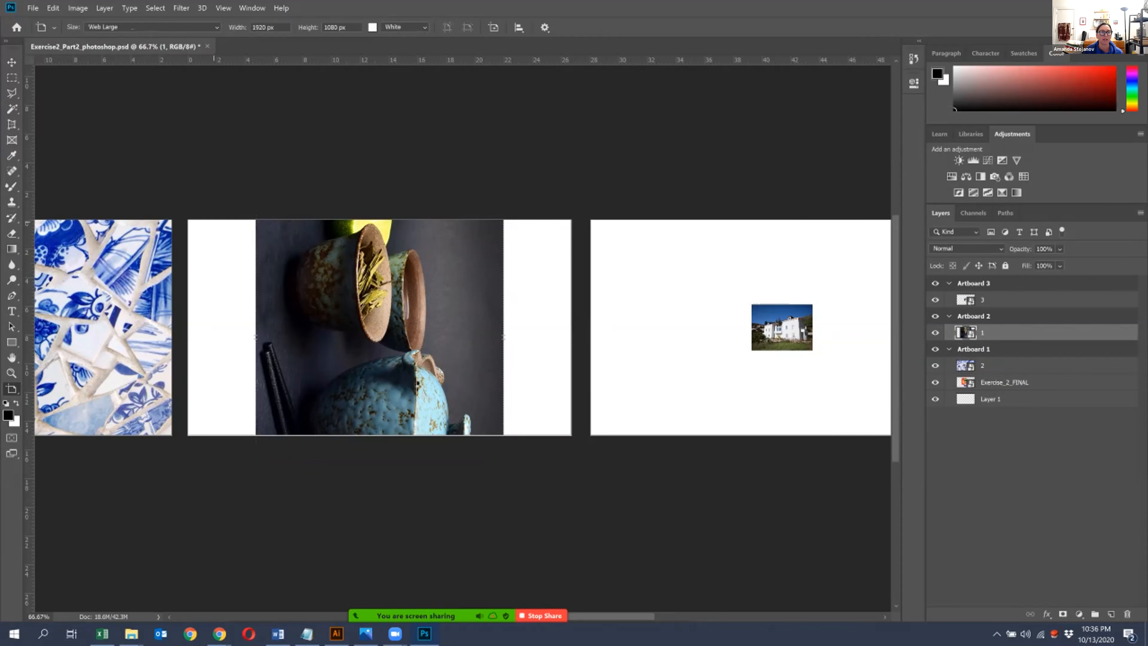
click(218, 221)
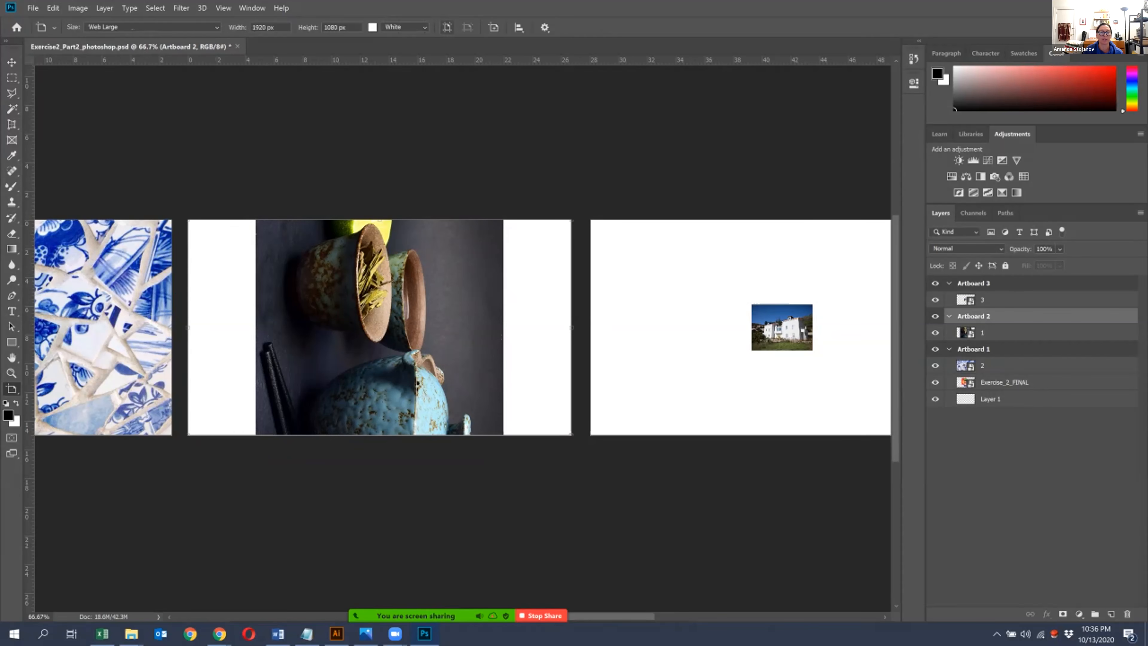
click(447, 27)
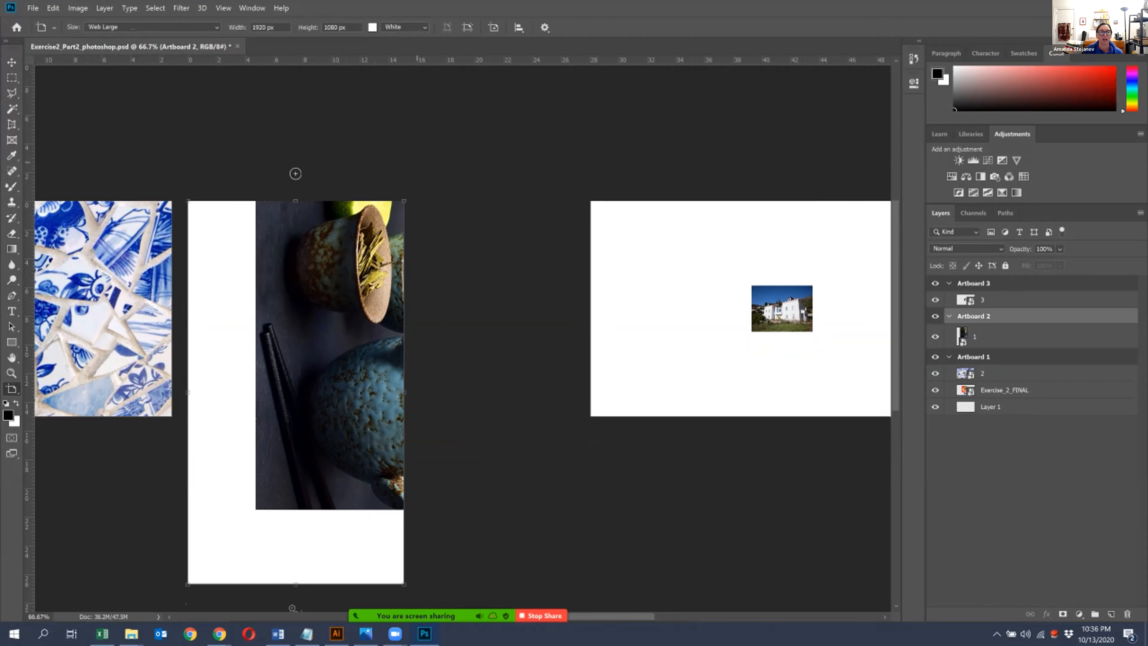
drag(292, 607, 292, 533)
drag(403, 355, 509, 350)
drag(188, 348, 255, 345)
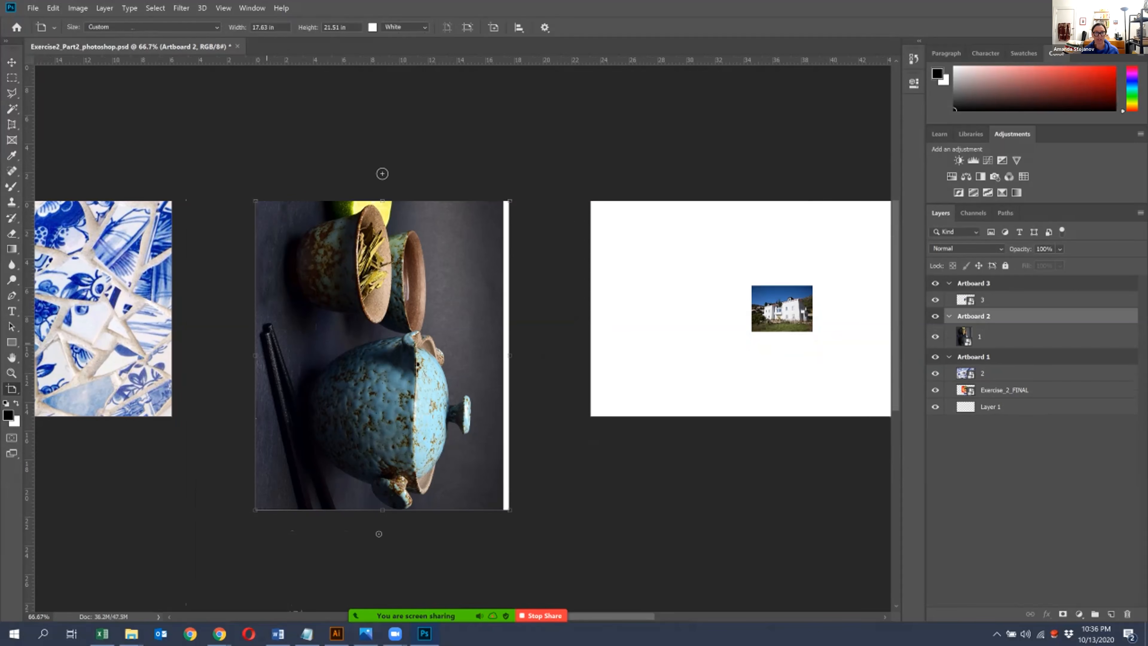
- Undo the orientation and size changes of Artboard 2 and the rotation of the teapot image
key(ctrl+z)
key(ctrl+z)
key(ctrl+z)
key(ctrl+z)
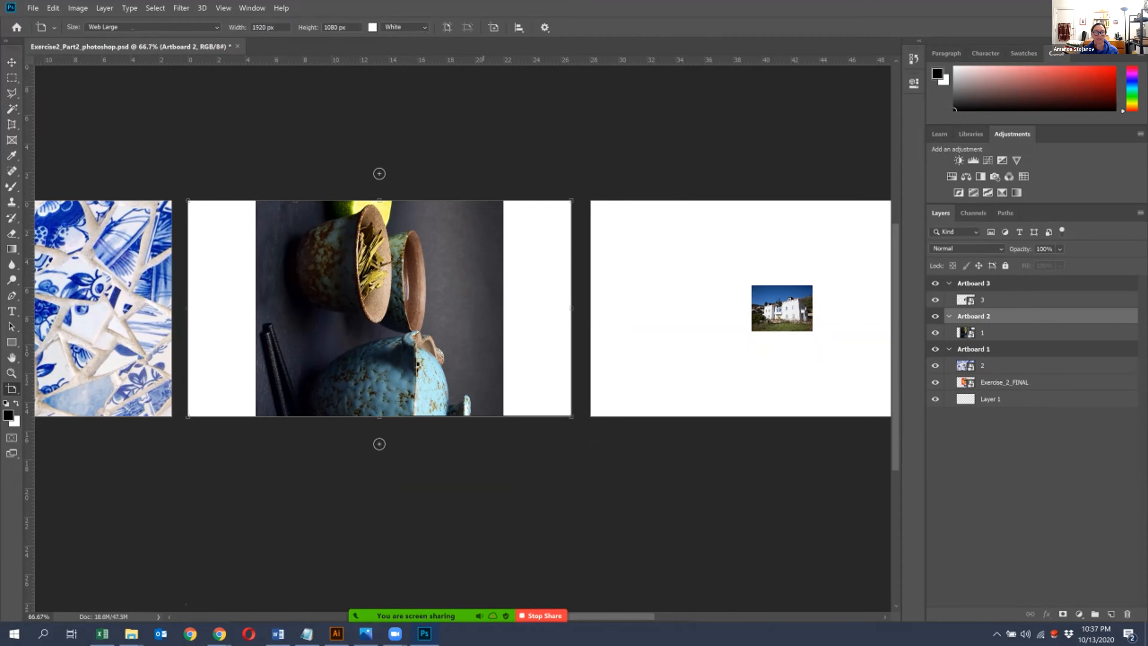
key(ctrl+z)
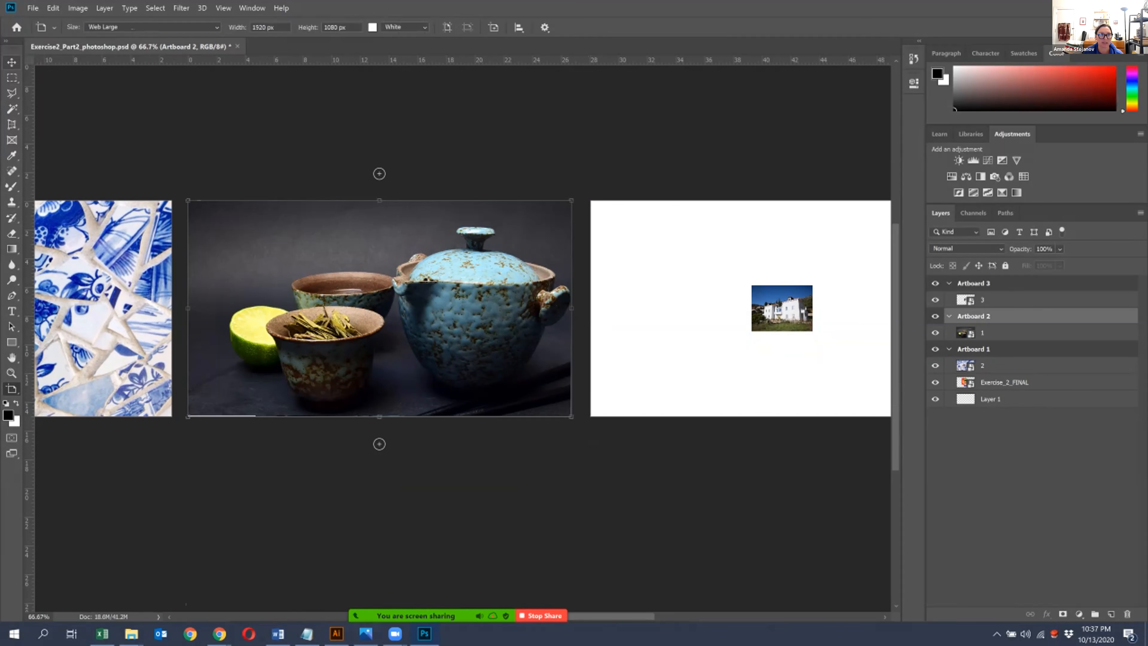
- Enlarge the teapot image slightly so it covers Artboard 2 completely
key(v)
mouse_move(425, 269)
mouse_down()
mouse_move(399, 270)
mouse_move(436, 270)
mouse_move(426, 270)
mouse_up()
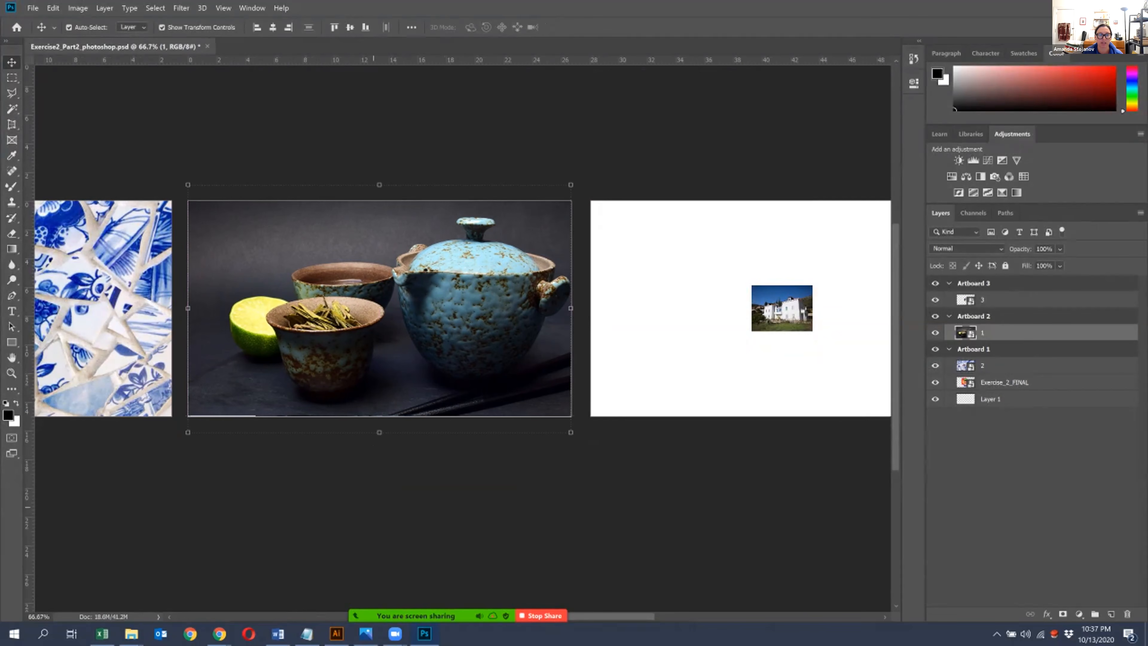
mouse_move(187, 432)
mouse_down()
mouse_move(161, 452)
mouse_move(178, 438)
mouse_up()
key(Return)
- Enlarge the house image to about 741% and position it so it covers all of Artboard 3
drag(847, 282, 663, 498)
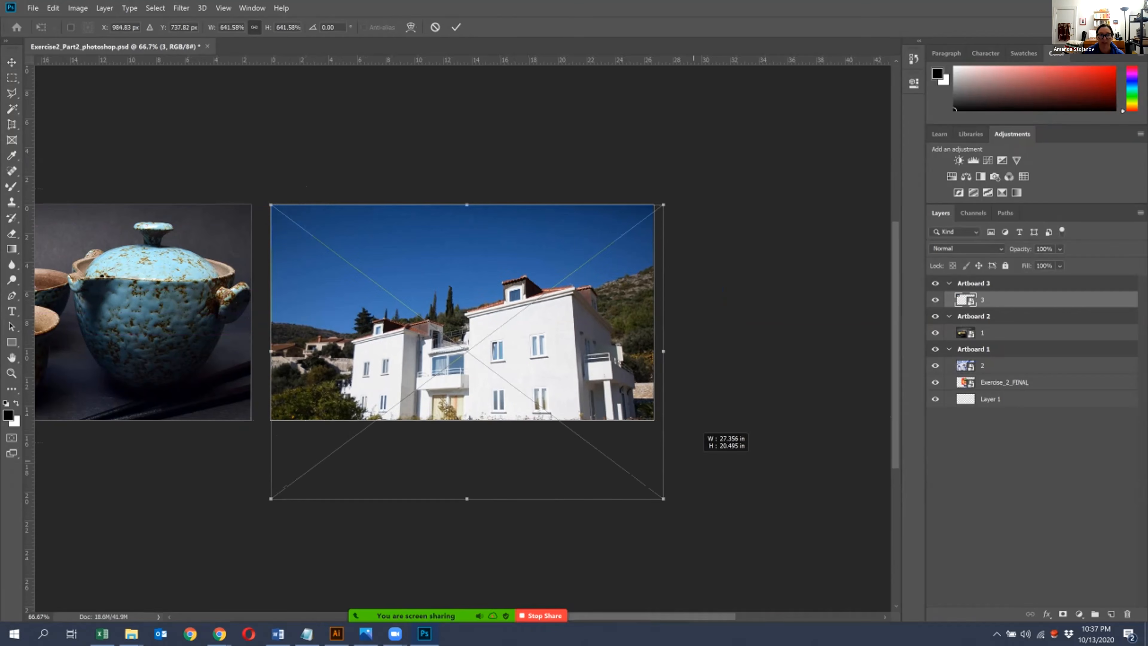
drag(583, 314, 578, 269)
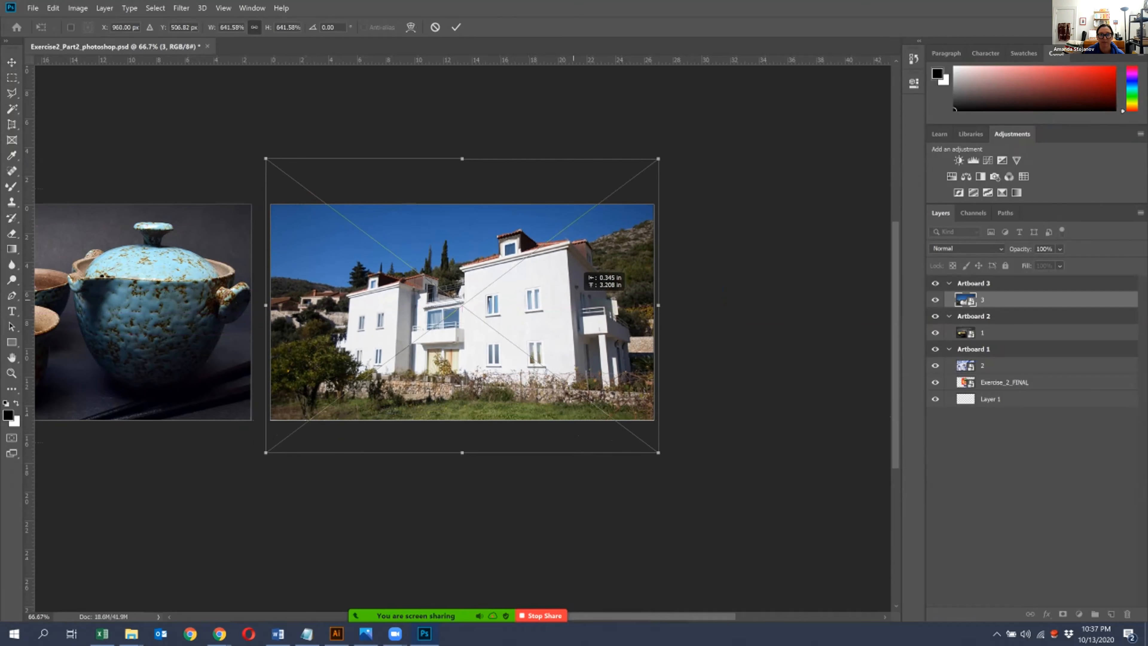
drag(658, 453, 612, 406)
drag(558, 348, 578, 353)
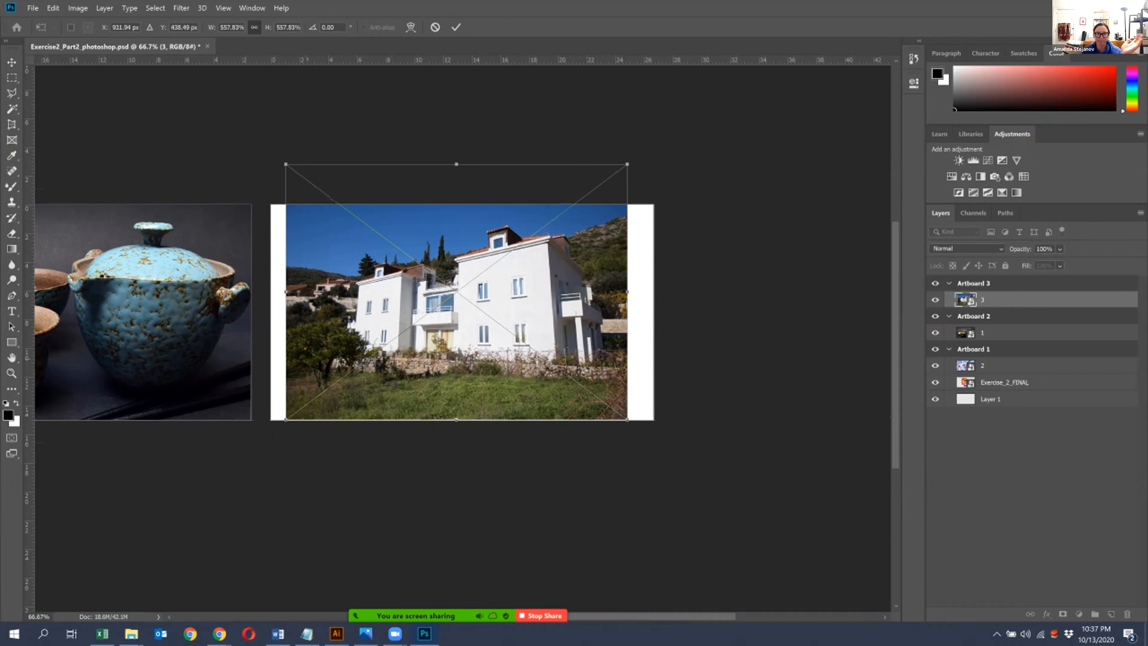
drag(549, 271, 535, 279)
drag(612, 428, 663, 465)
drag(636, 395, 635, 379)
drag(662, 156, 745, 95)
drag(562, 280, 551, 301)
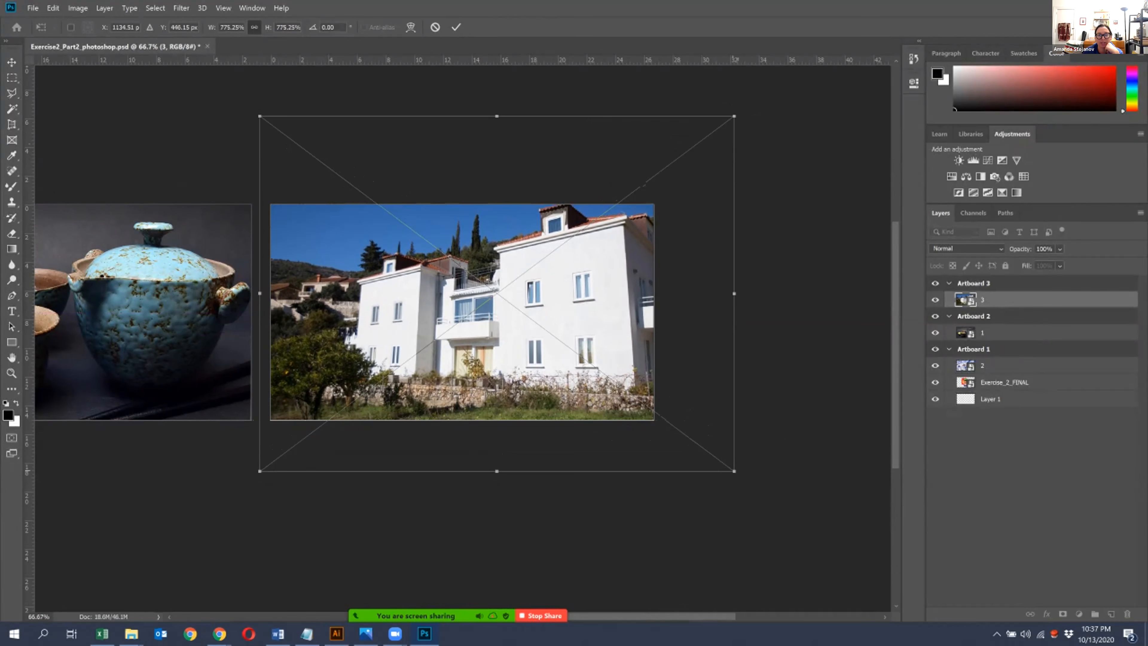
drag(734, 471, 727, 466)
drag(629, 339, 629, 345)
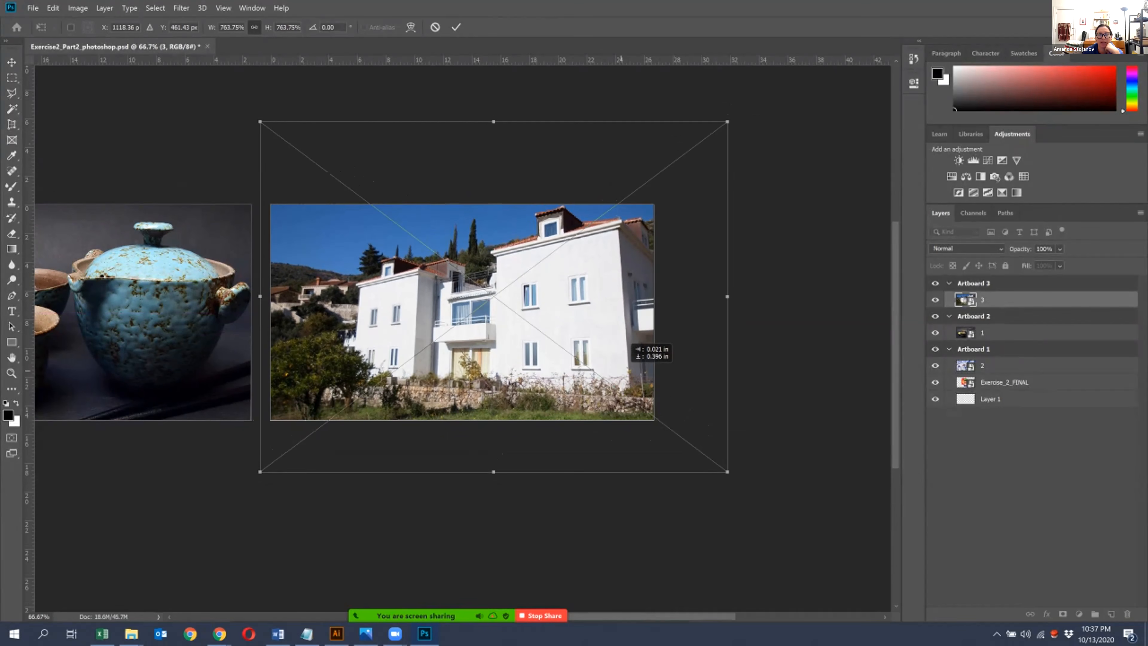
drag(728, 472, 714, 462)
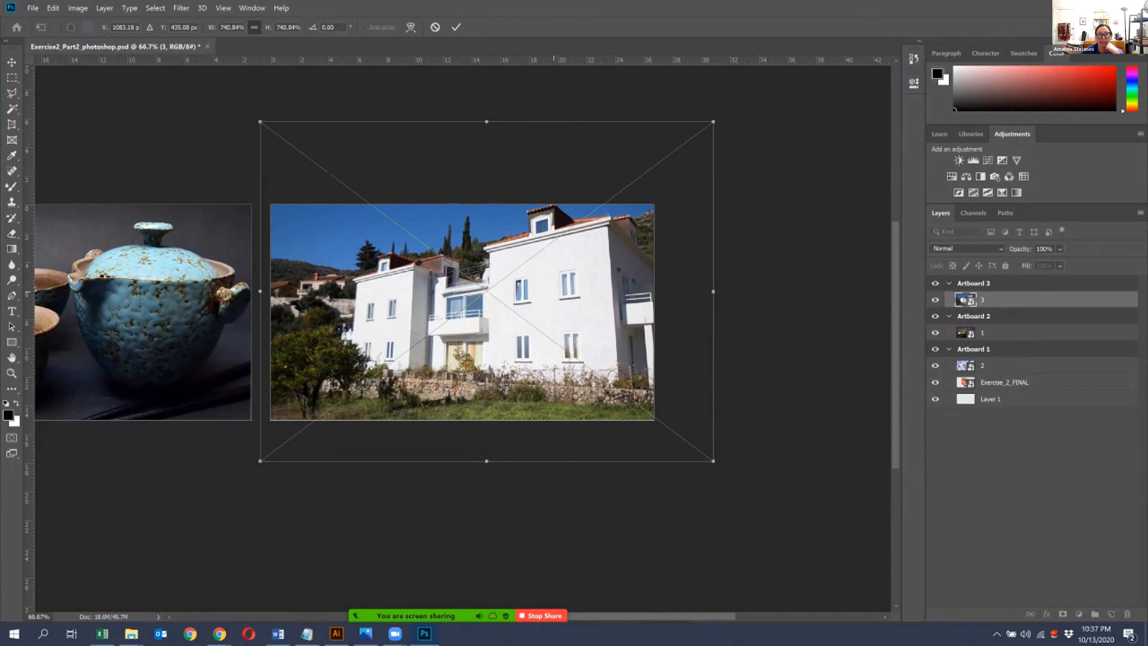
drag(554, 288, 554, 295)
key(Return)
- Deselect the house image and save the document
key(ctrl+minus)
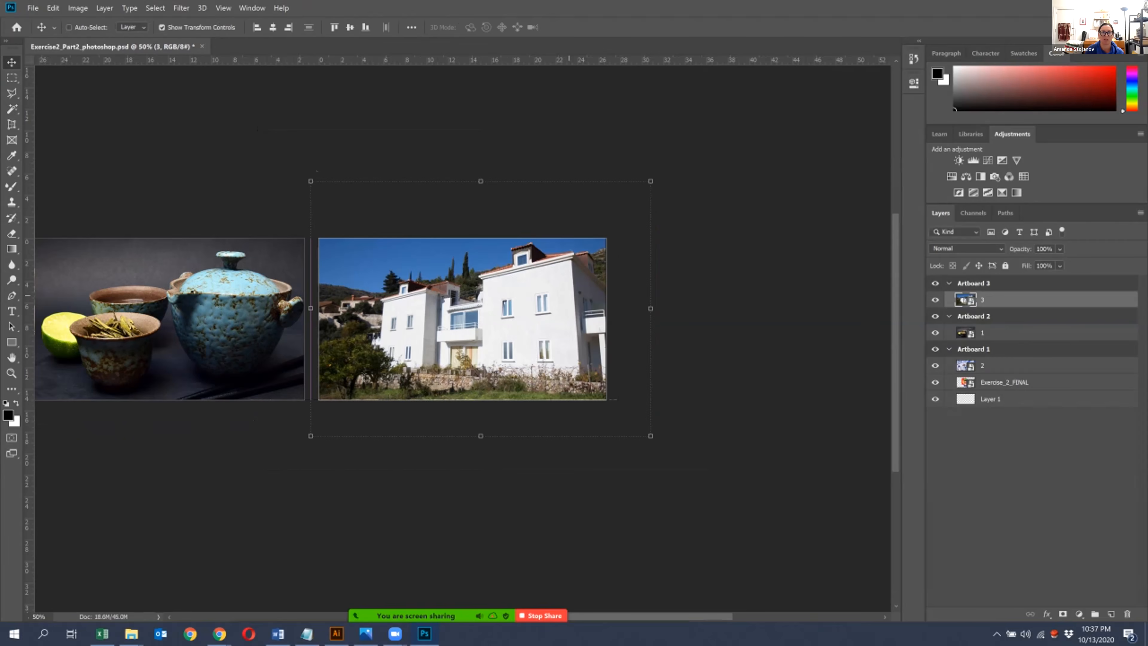
drag(535, 343, 662, 339)
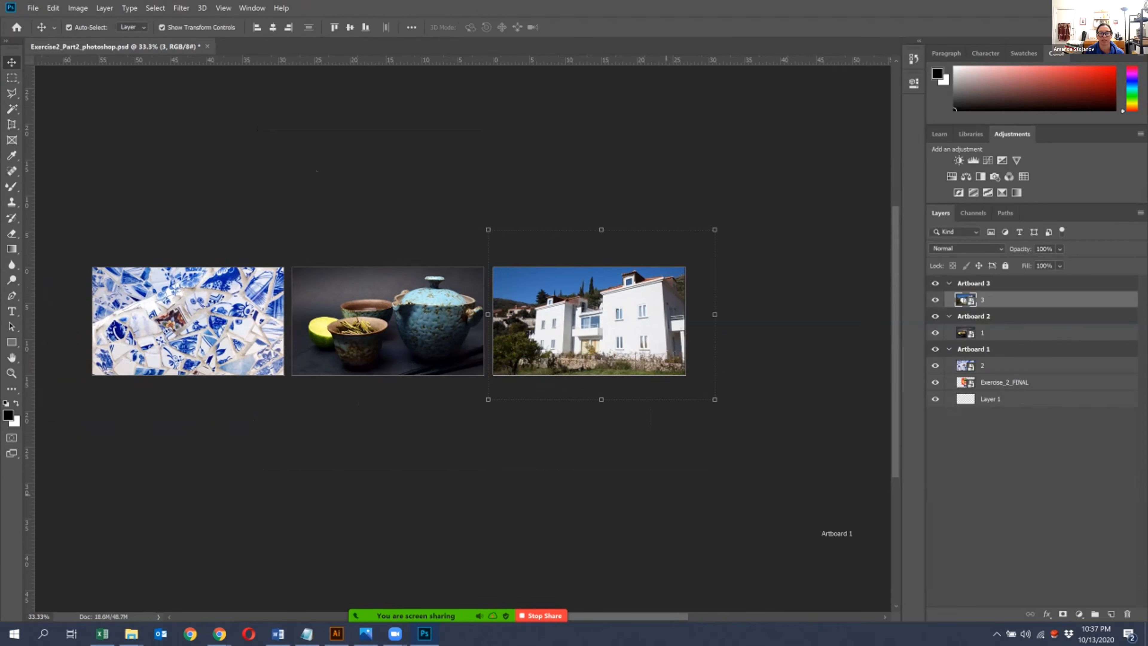
click(629, 521)
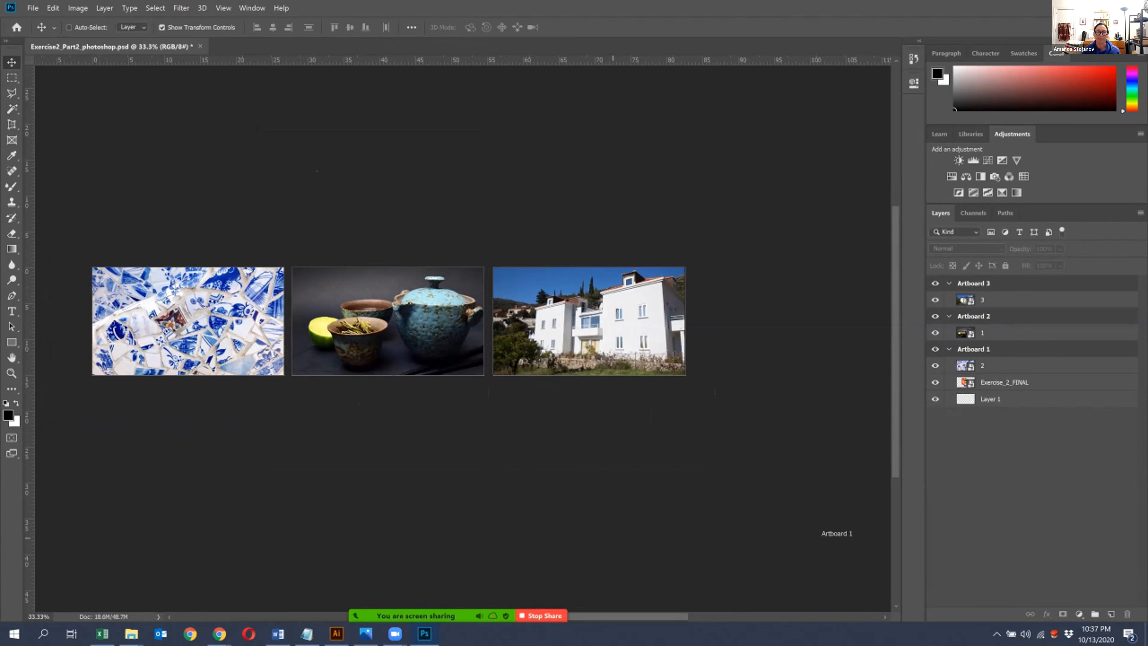
mouse_move(540, 205)
mouse_down()
mouse_move(572, 197)
mouse_move(551, 207)
mouse_up()
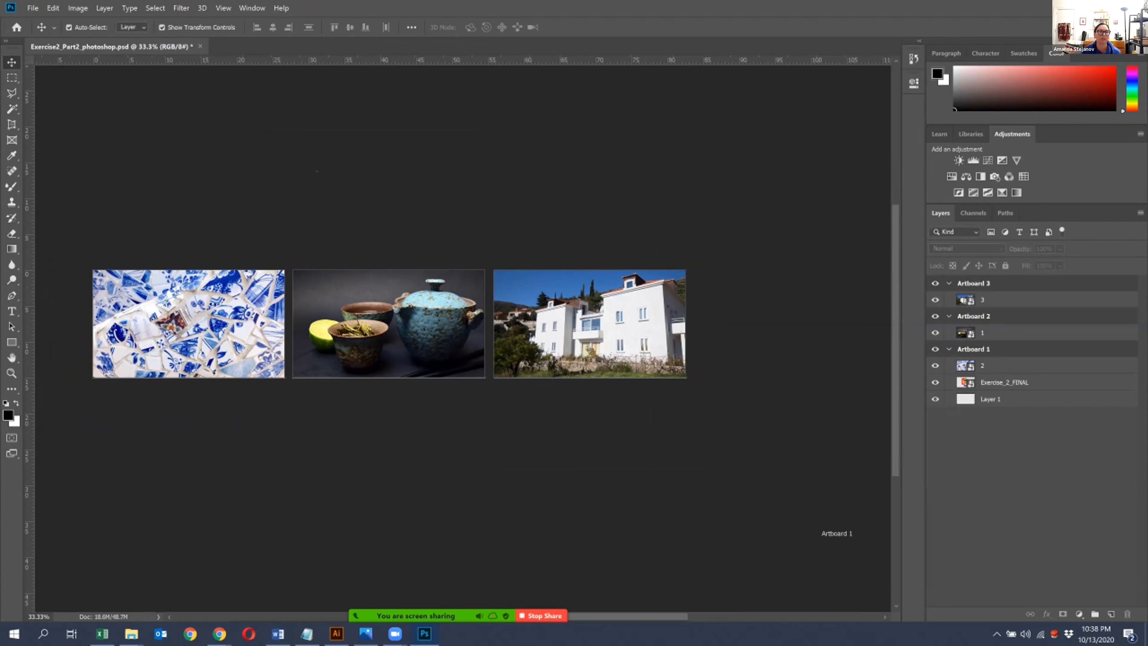
click(32, 7)
click(103, 126)
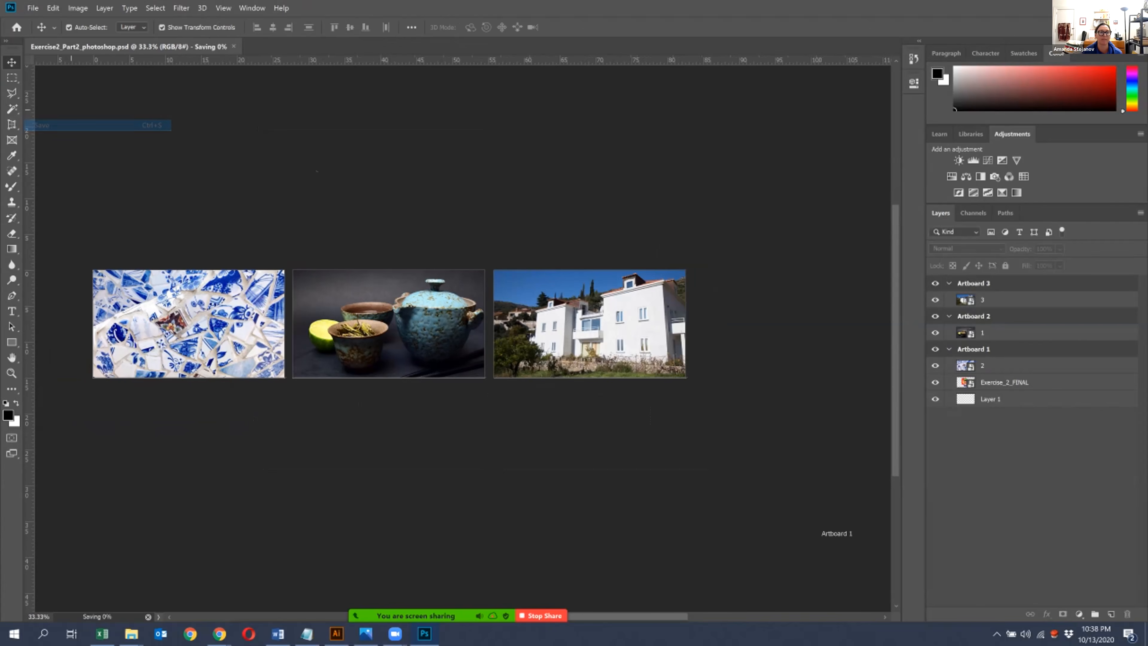
- In File Explorer, move Exercise2_Part2_photoshop.psd from the Illustrator folder up to the Illustrator_Exercise2 folder
mouse_move(131, 634)
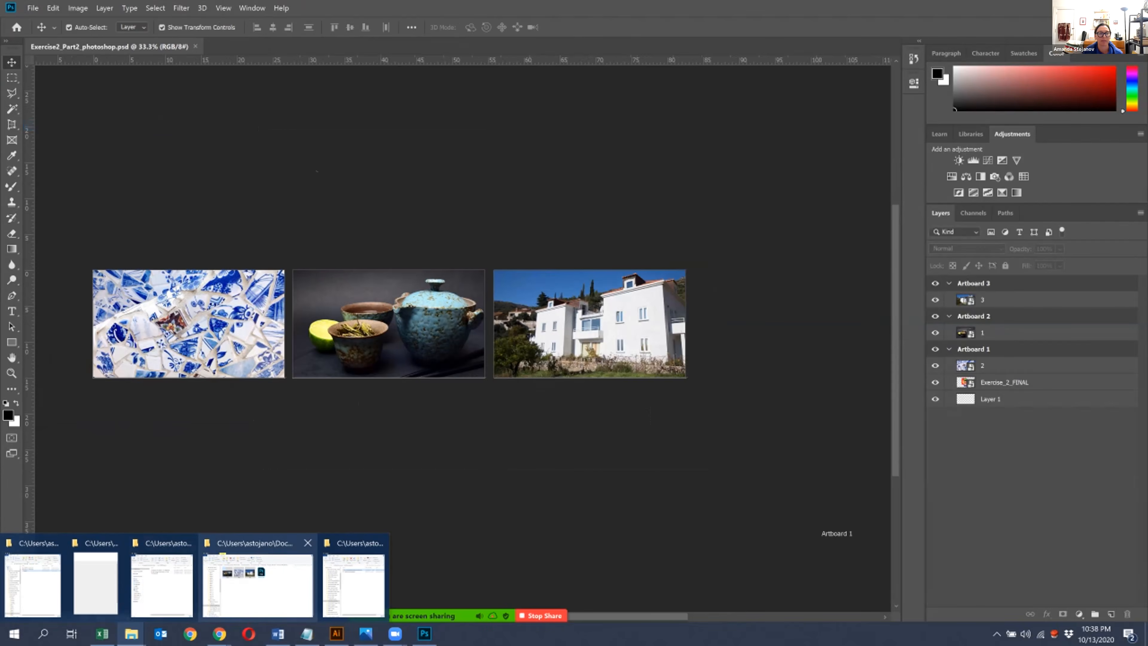
click(262, 579)
drag(370, 20, 575, 94)
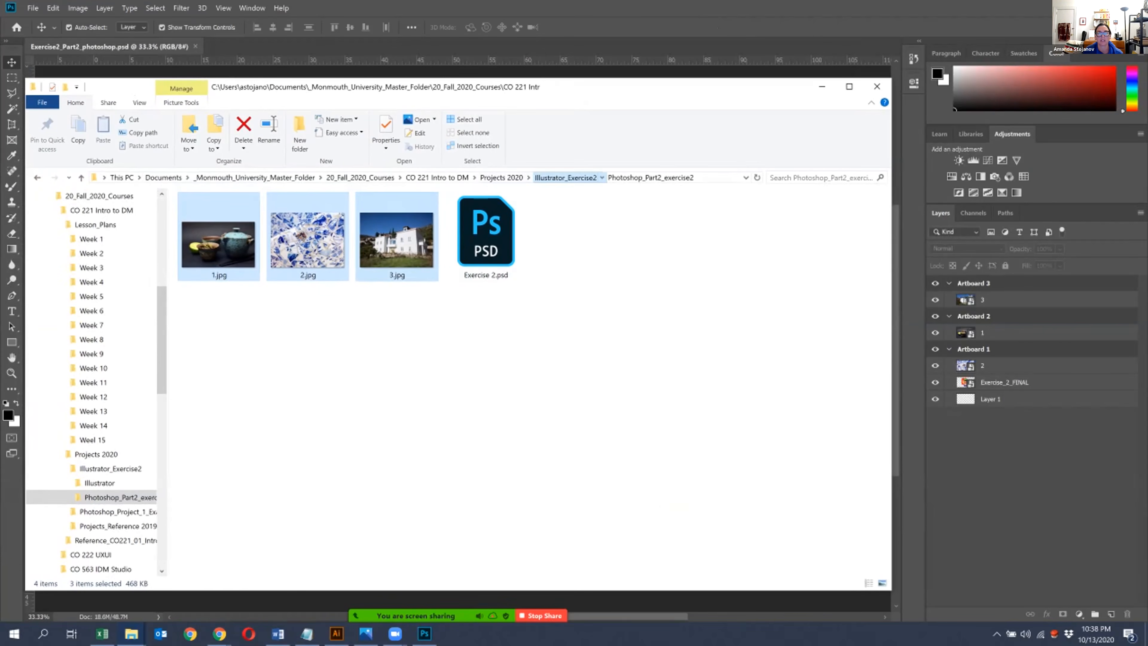
click(565, 177)
double_click(209, 228)
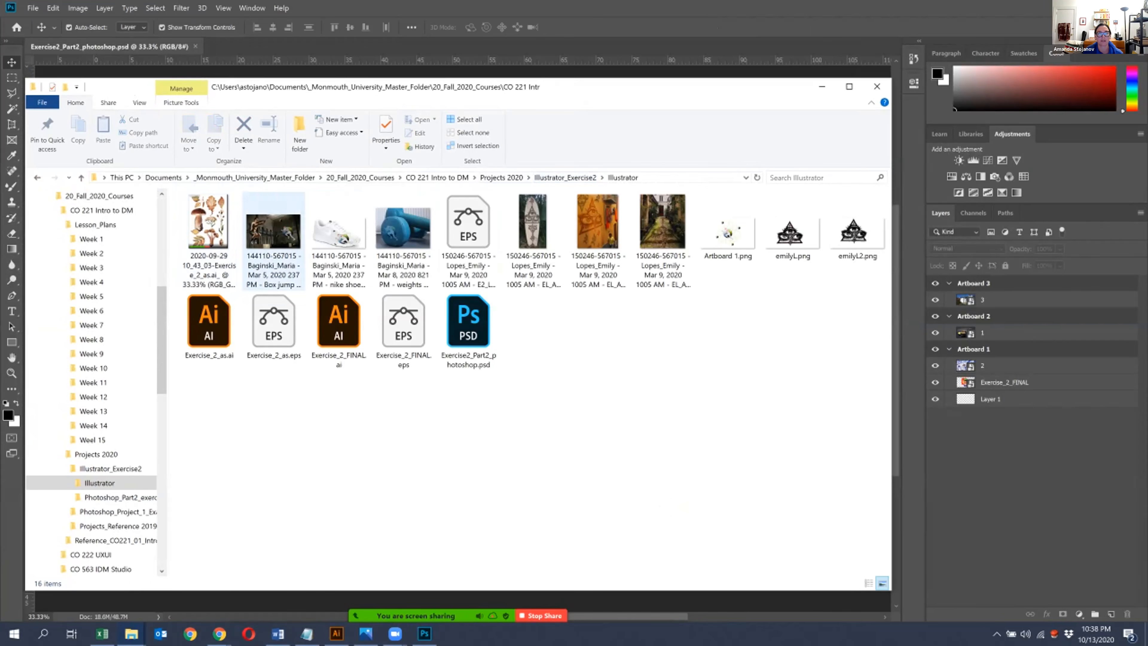
drag(470, 335, 562, 179)
- Move Exercise2_Part2_photoshop.psd into the Photoshop_Part2_exercise2 folder, check that folder, and return to Photoshop
click(563, 178)
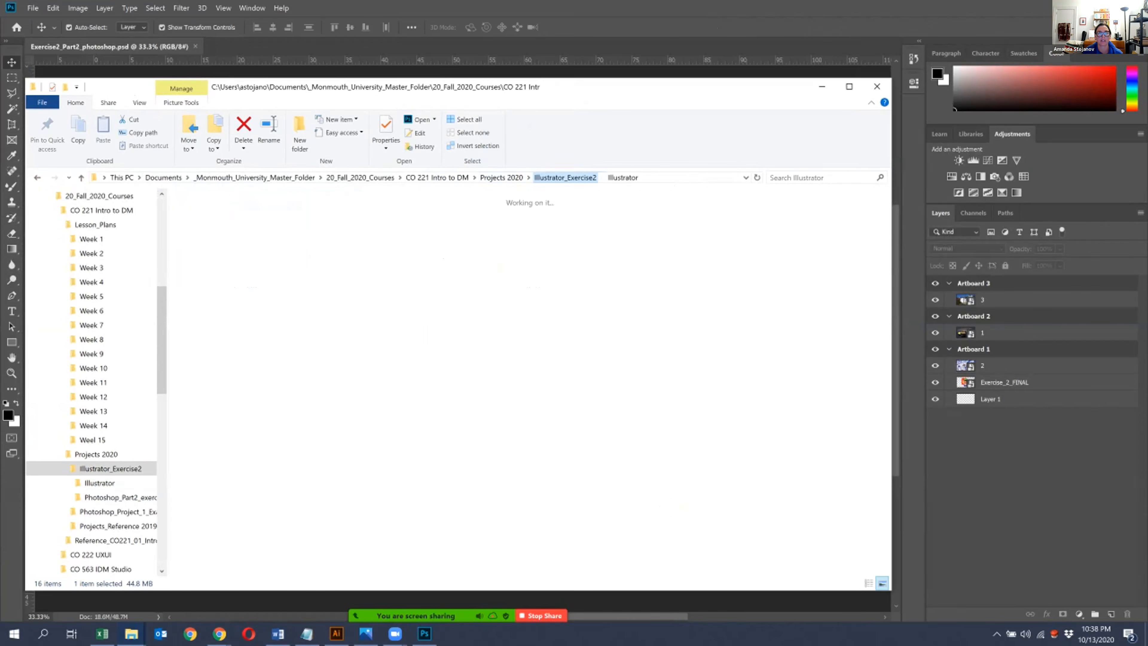
drag(468, 225, 271, 235)
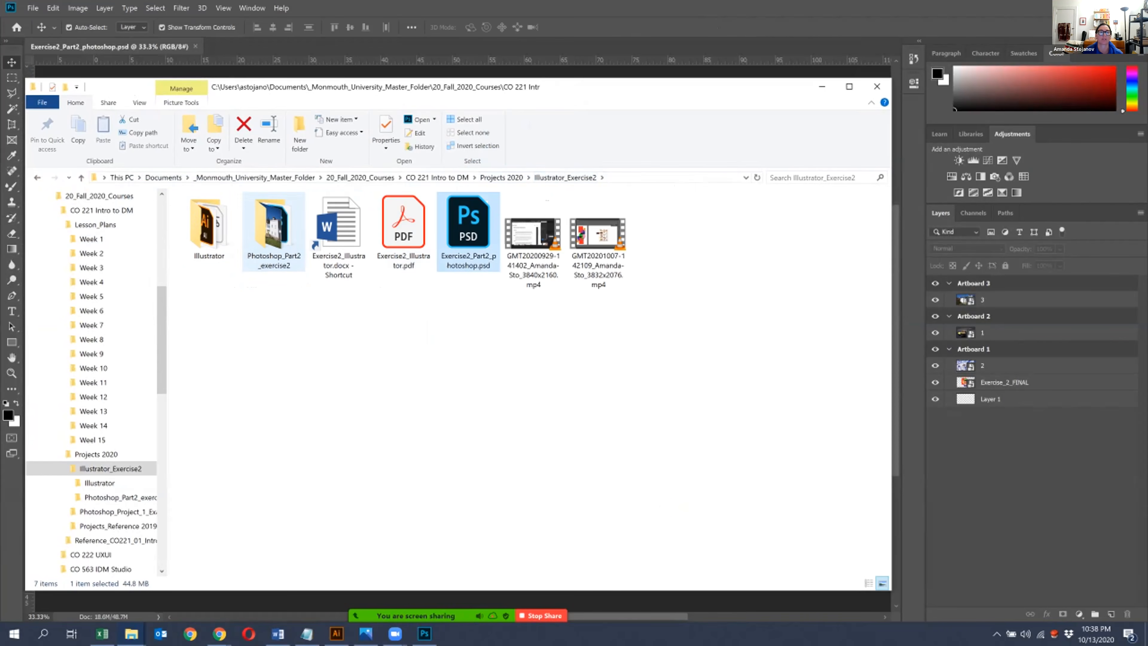
double_click(273, 233)
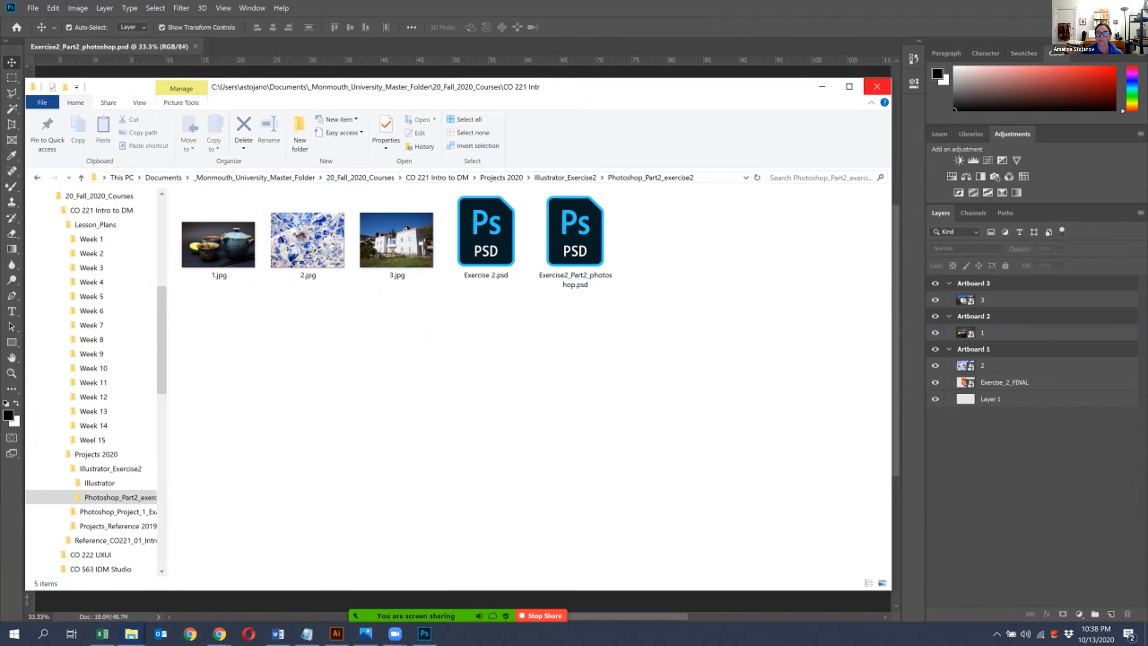
click(821, 86)
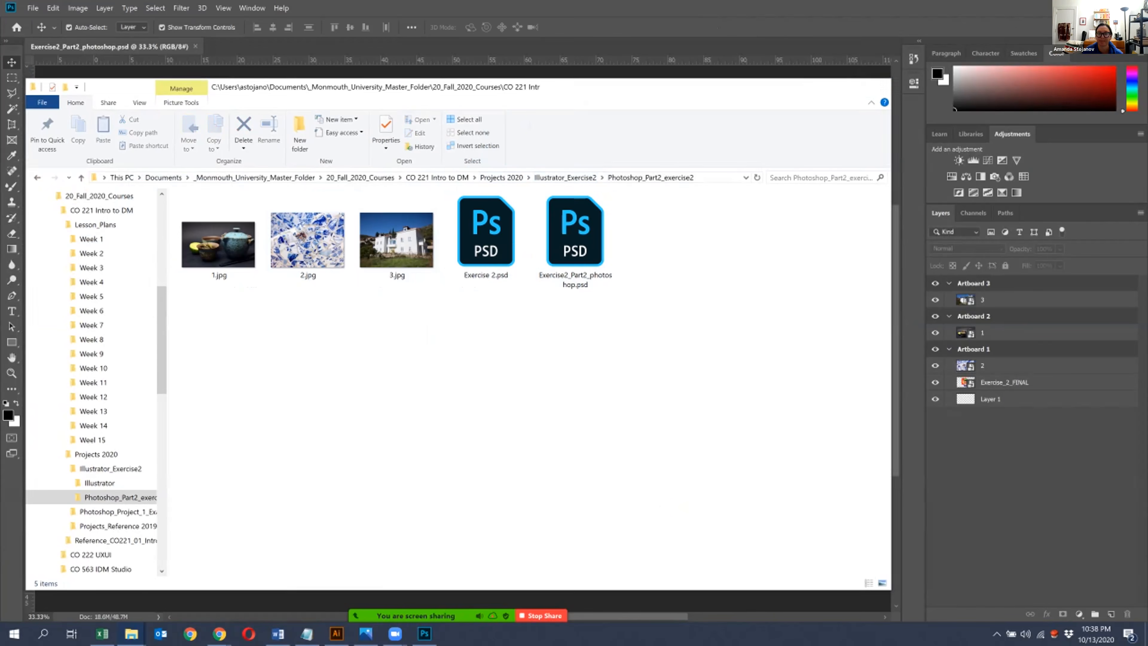
- Bring the Exercise_2_FINAL layer above the mosaic layer and enlarge the mushroom artwork to cover Artboard 1
drag(1003, 382, 1003, 362)
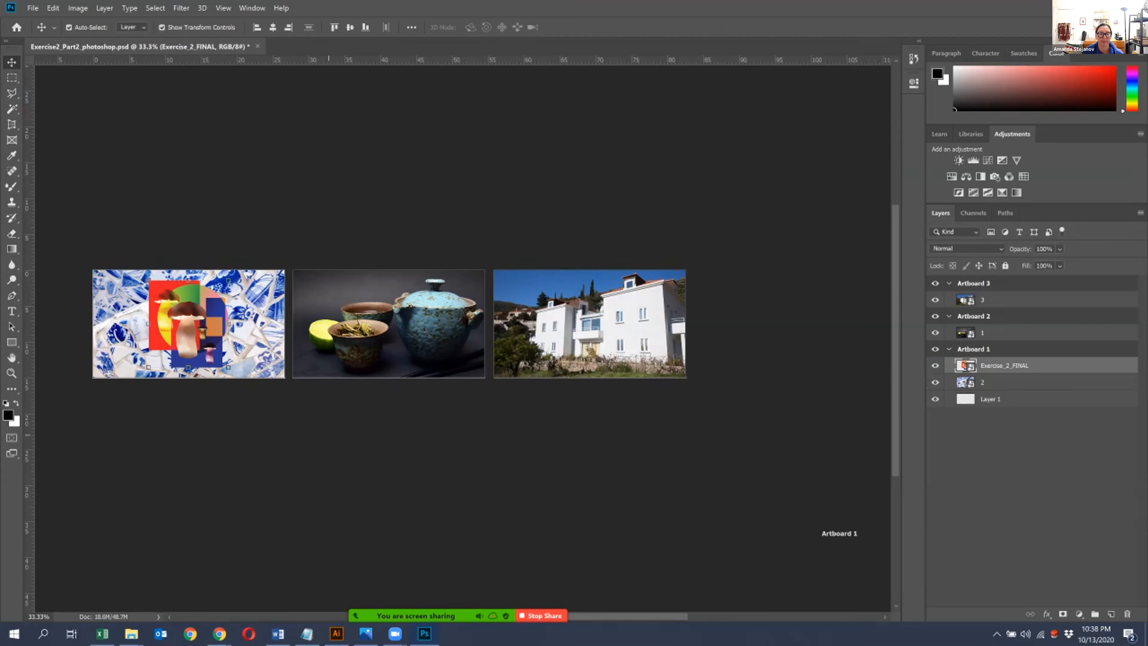
drag(209, 327, 168, 318)
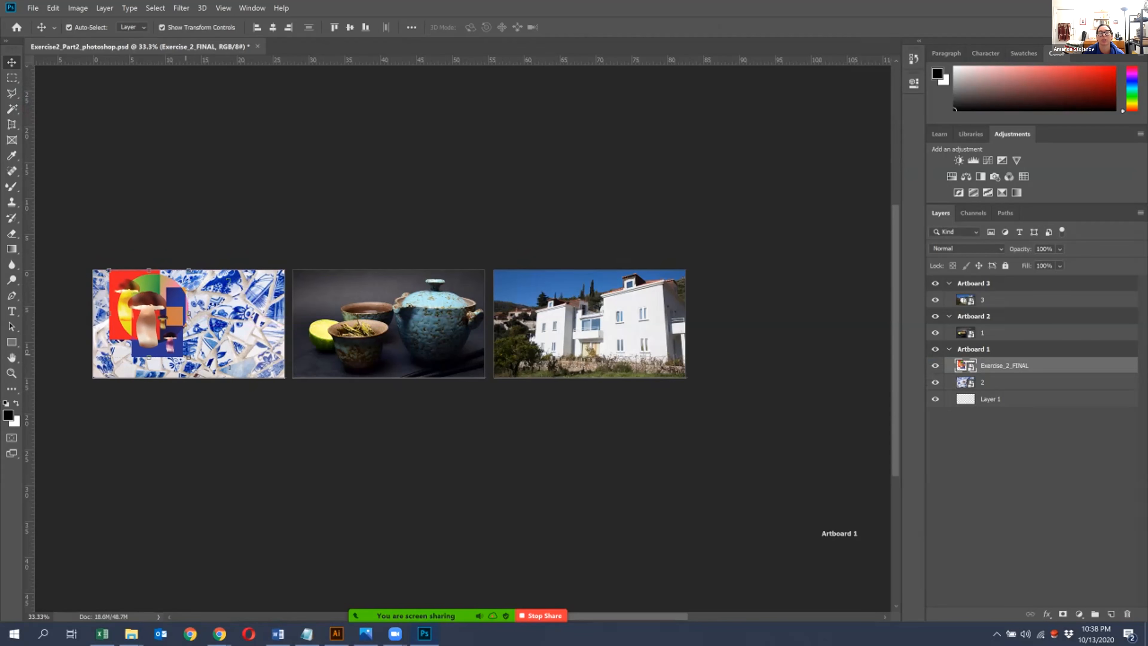
drag(189, 358, 326, 490)
drag(192, 319, 163, 262)
key(Return)
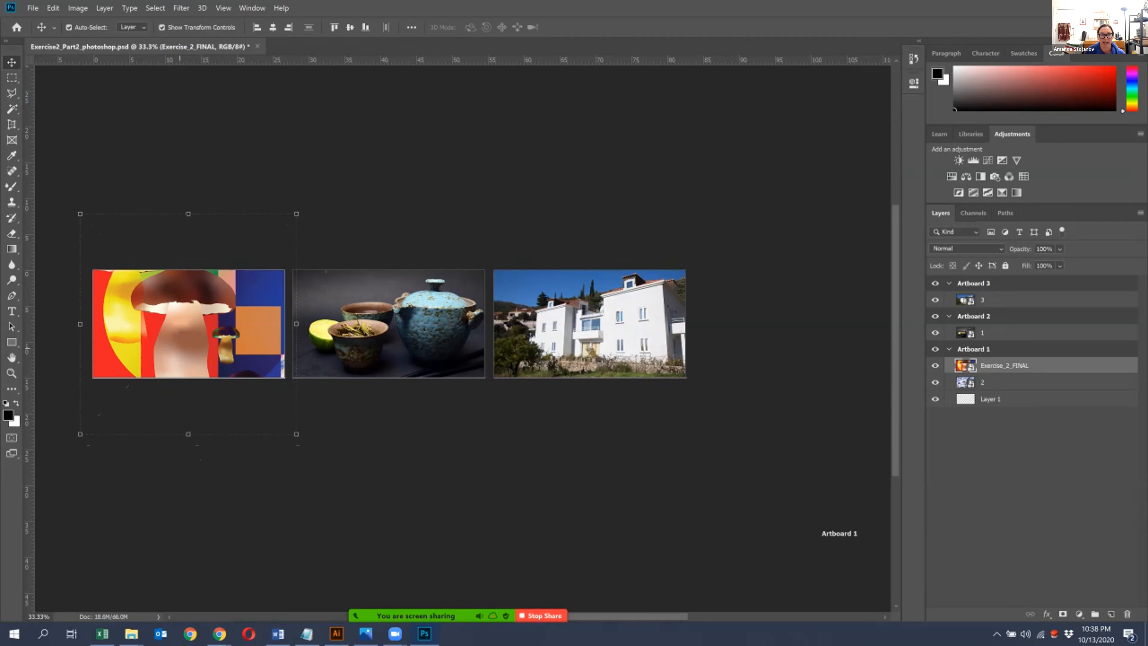
- Reposition the enlarged mushroom artwork with the Move tool so it fills Artboard 1
drag(265, 336, 327, 473)
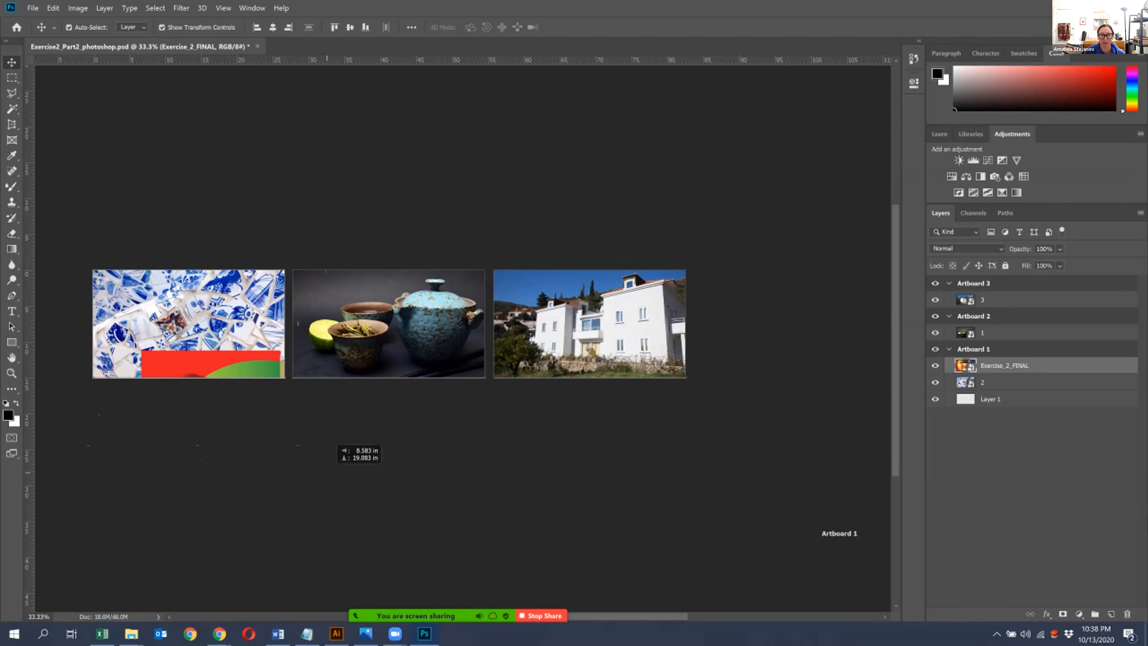
drag(181, 375, 169, 345)
key(ctrl+z)
key(ctrl+plus)
key(ctrl+plus)
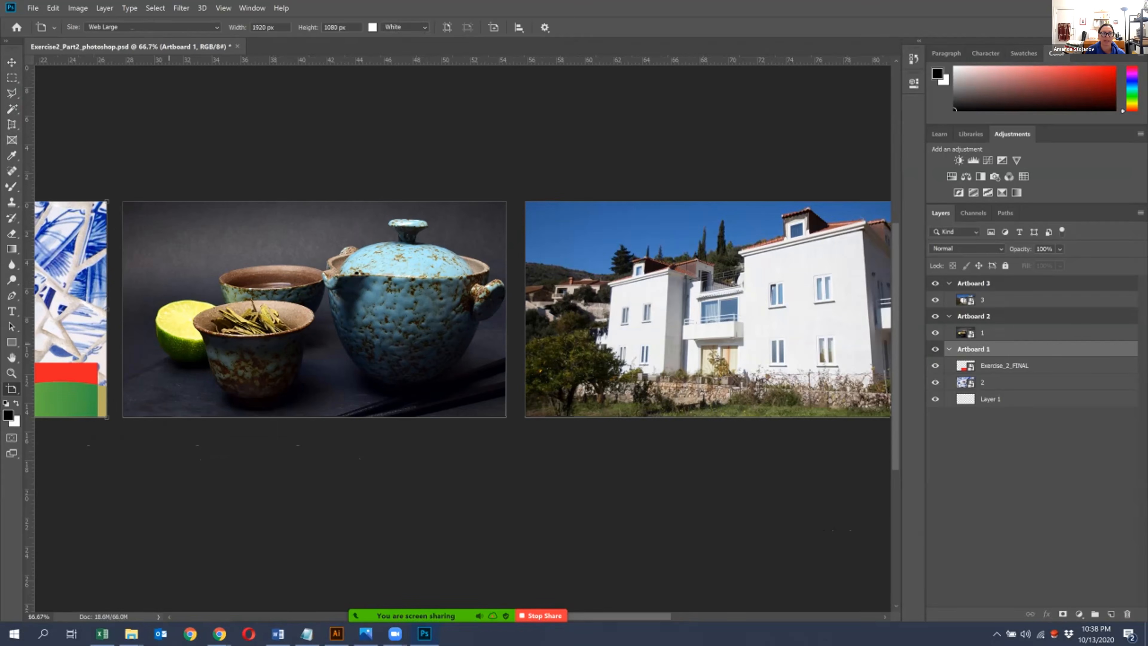
click(11, 63)
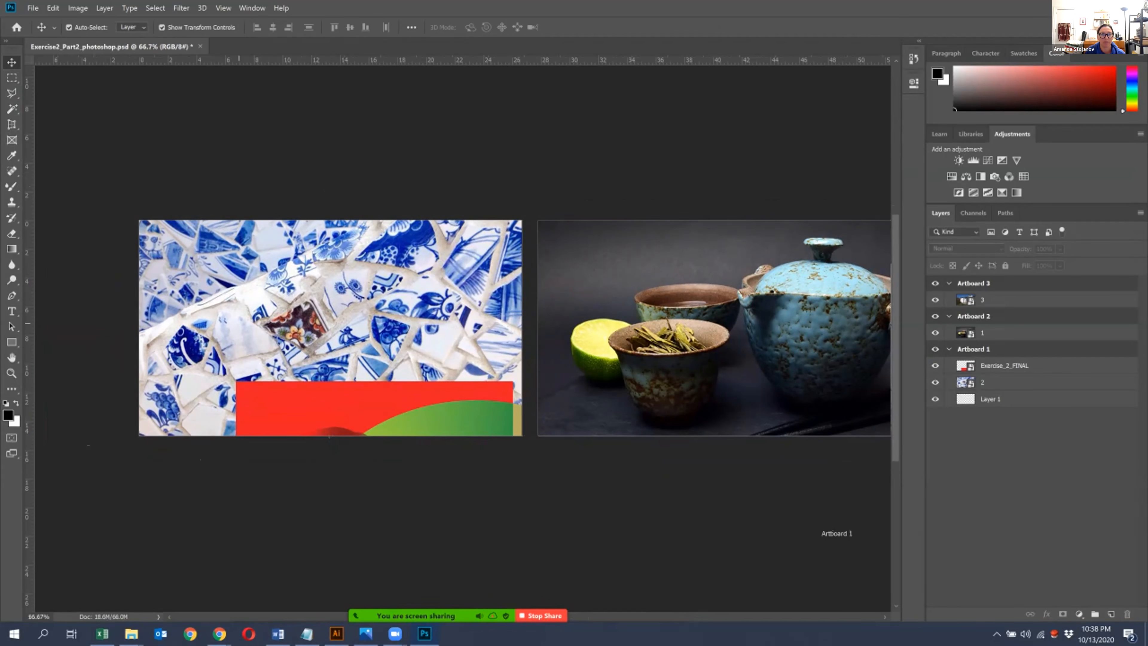
drag(329, 434, 240, 165)
- Copy and paste the mushroom artwork layer and place the copy over the teapot image on Artboard 2
drag(526, 411, 280, 396)
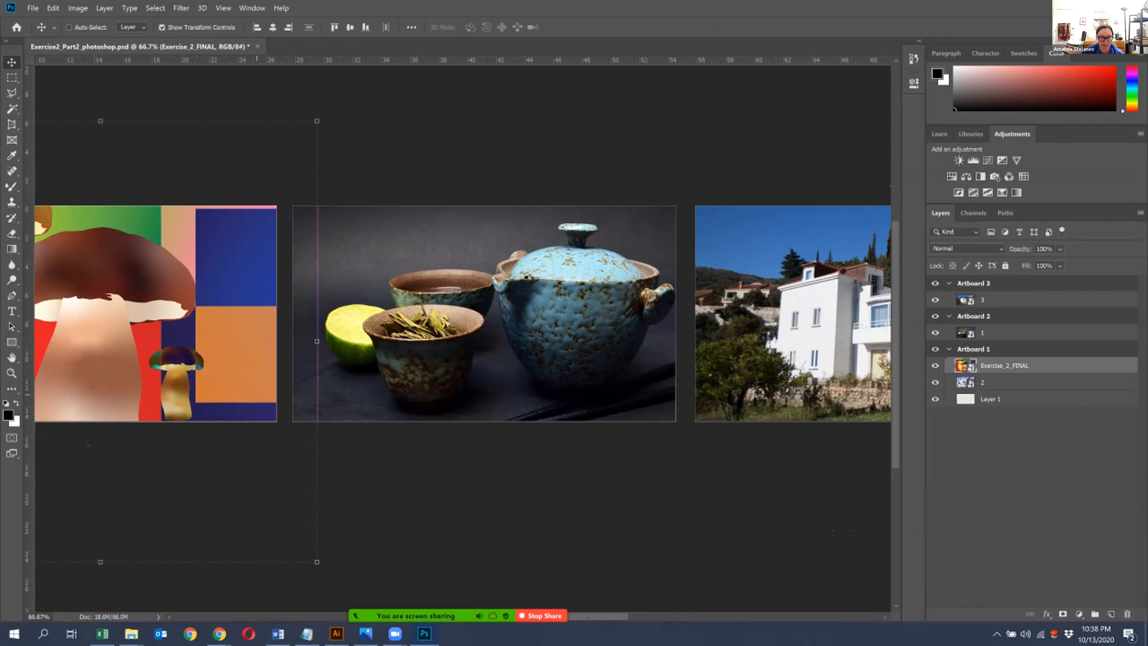
click(53, 8)
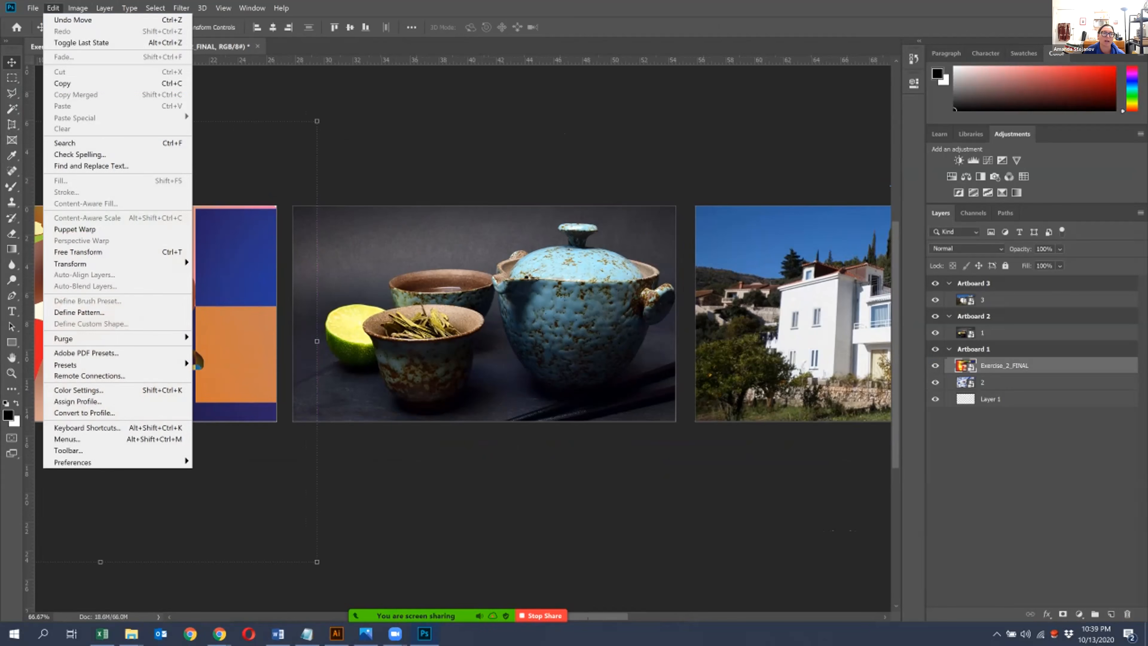
click(63, 84)
click(53, 8)
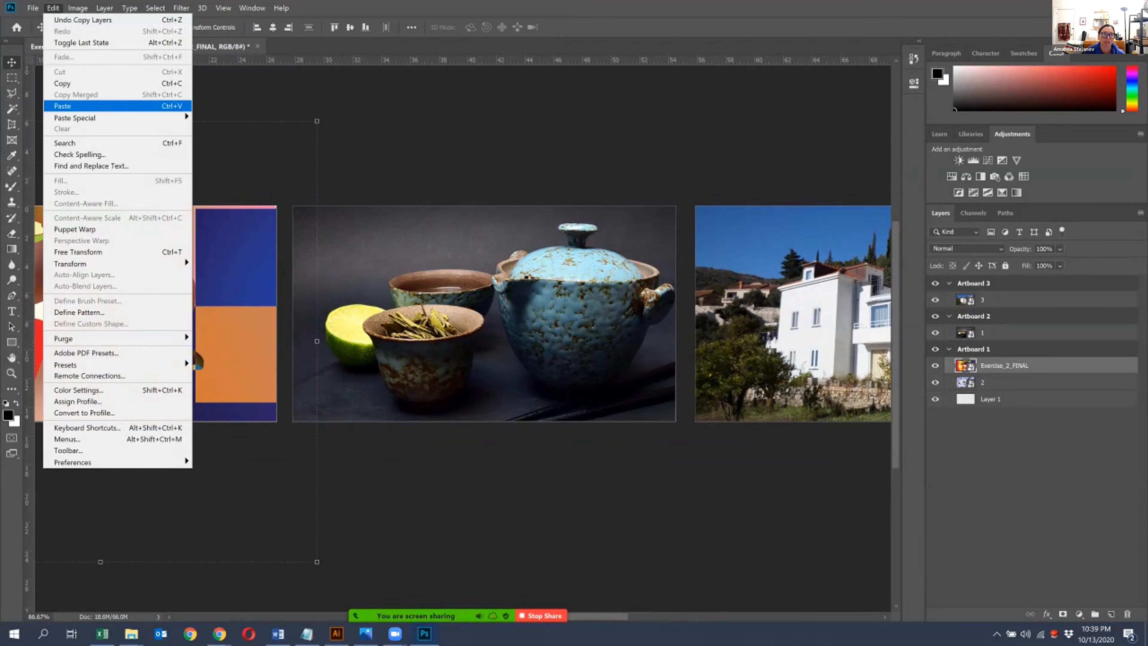
click(62, 106)
drag(275, 334, 578, 247)
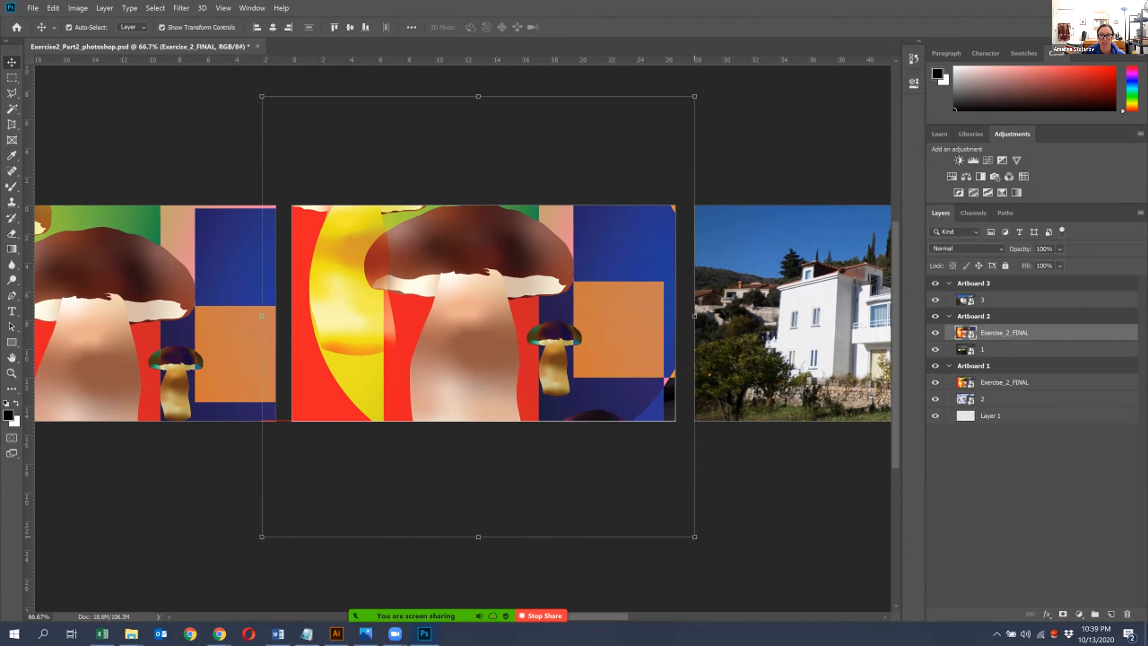
- Scale down the mushroom artwork on Artboard 2, place it on the teapot's body, and duplicate it above the lid
drag(695, 536, 633, 374)
drag(664, 240, 611, 300)
drag(562, 345, 582, 230)
key(Return)
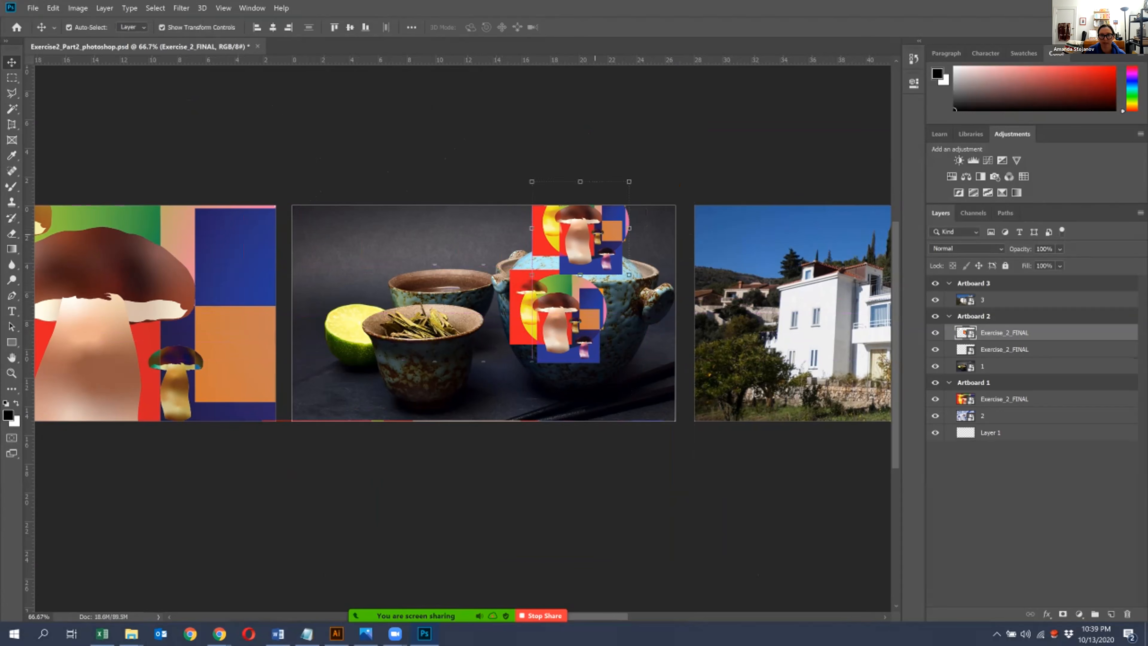
- Reposition the artwork on the teapot's body and place two more overlapping copies over the small bowls on Artboard 2
drag(562, 320, 590, 378)
drag(512, 294, 477, 304)
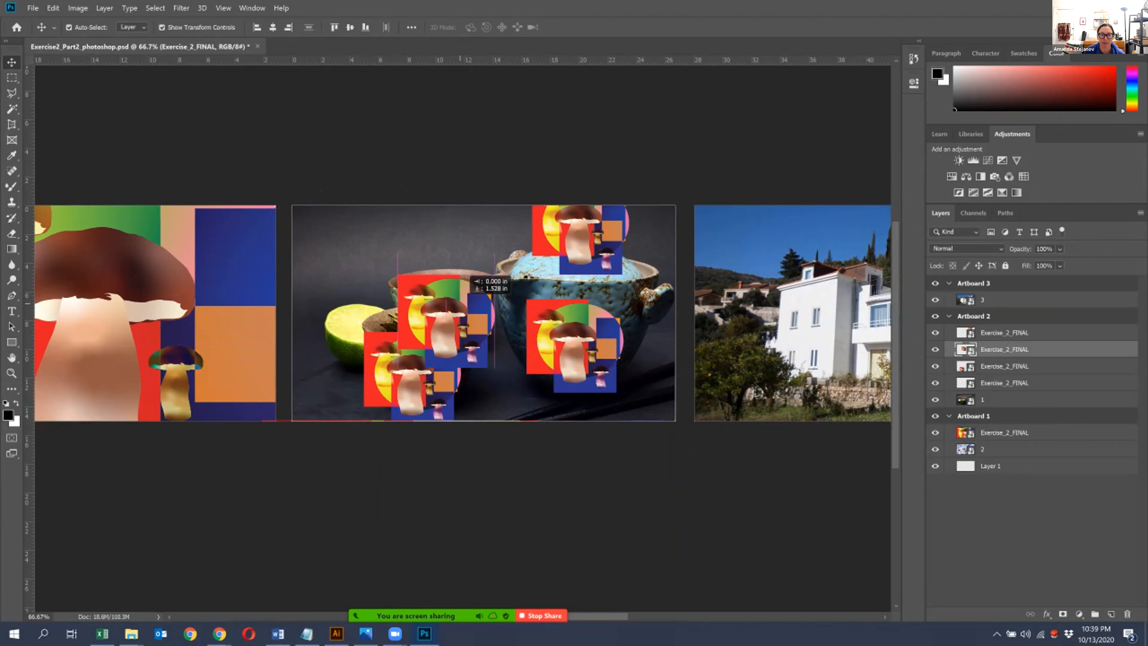
key(ctrl+plus)
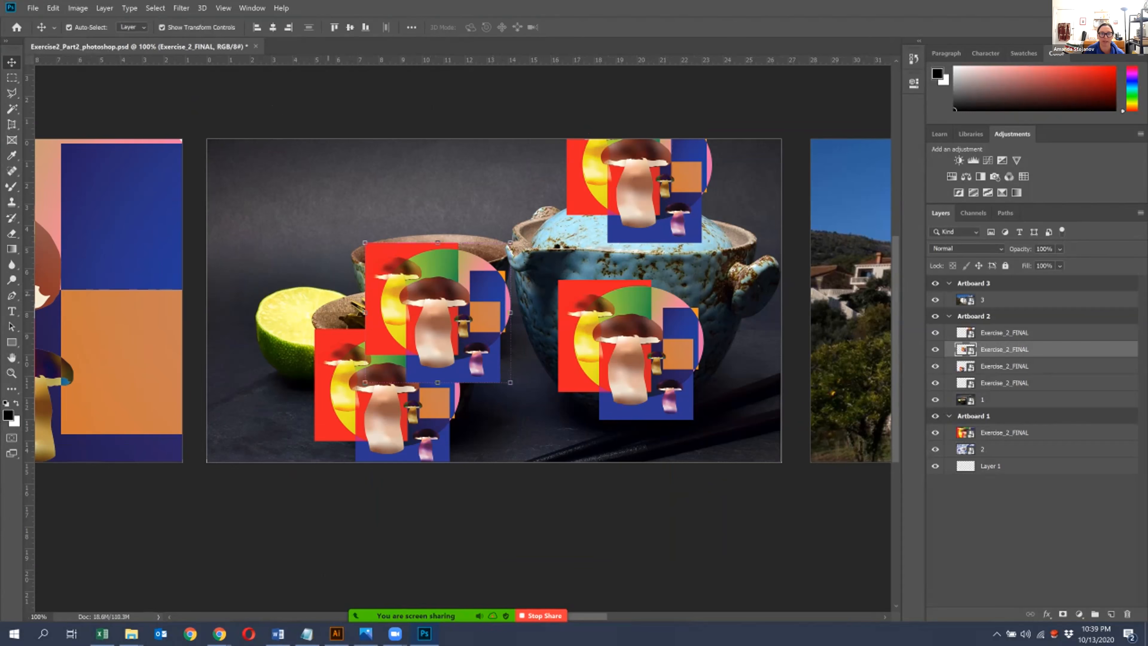
mouse_move(456, 316)
mouse_down()
mouse_move(577, 466)
mouse_move(480, 365)
mouse_move(444, 303)
mouse_move(456, 304)
mouse_up()
- Copy and paste the teapot's mushroom artwork and place the copy on the larger building's wall on Artboard 3
drag(669, 353, 171, 382)
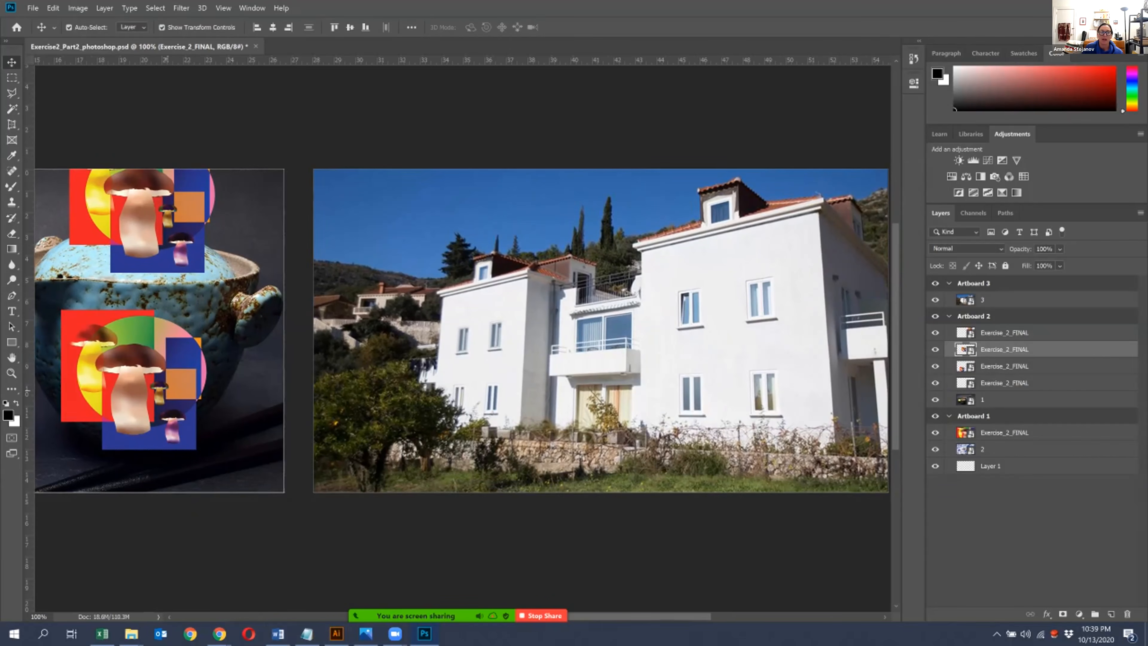
click(172, 383)
key(ctrl+c)
key(ctrl+v)
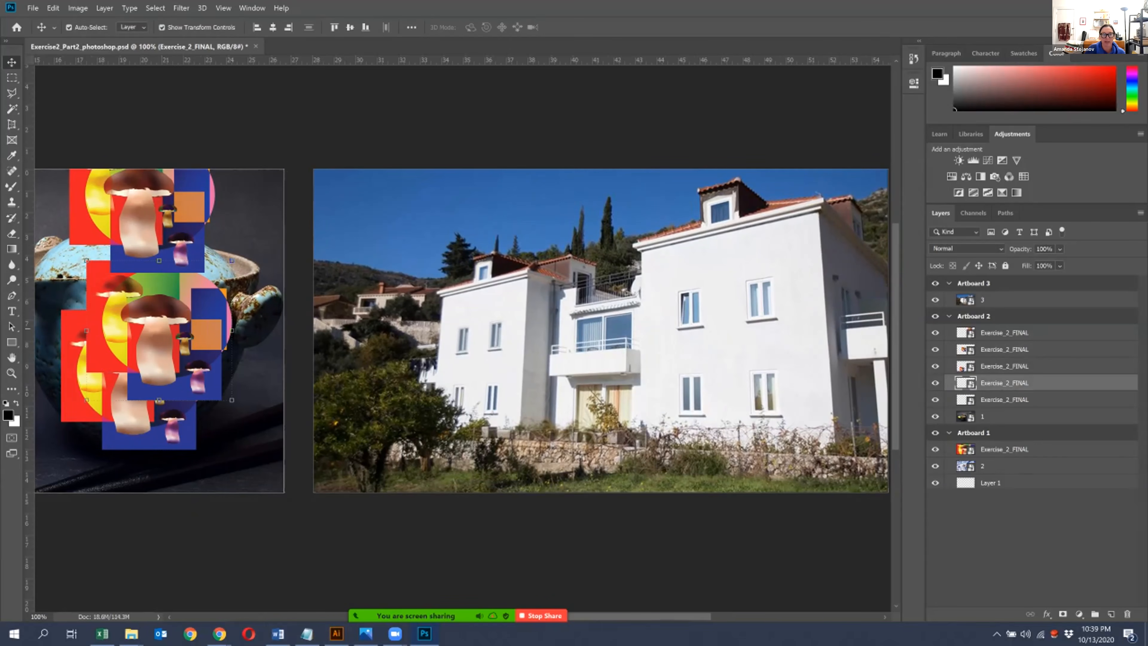
drag(140, 280, 725, 313)
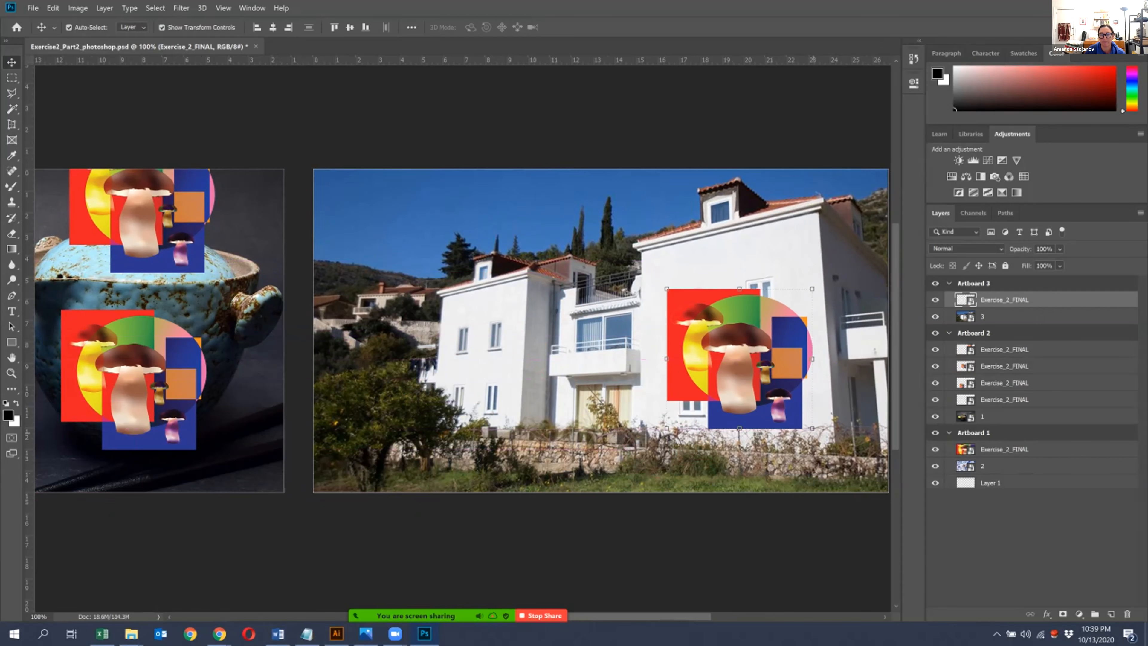
- Enlarge the artwork on the larger building's wall slightly and undo the trial reposition before committing the transform
drag(812, 427, 832, 446)
drag(788, 401, 773, 378)
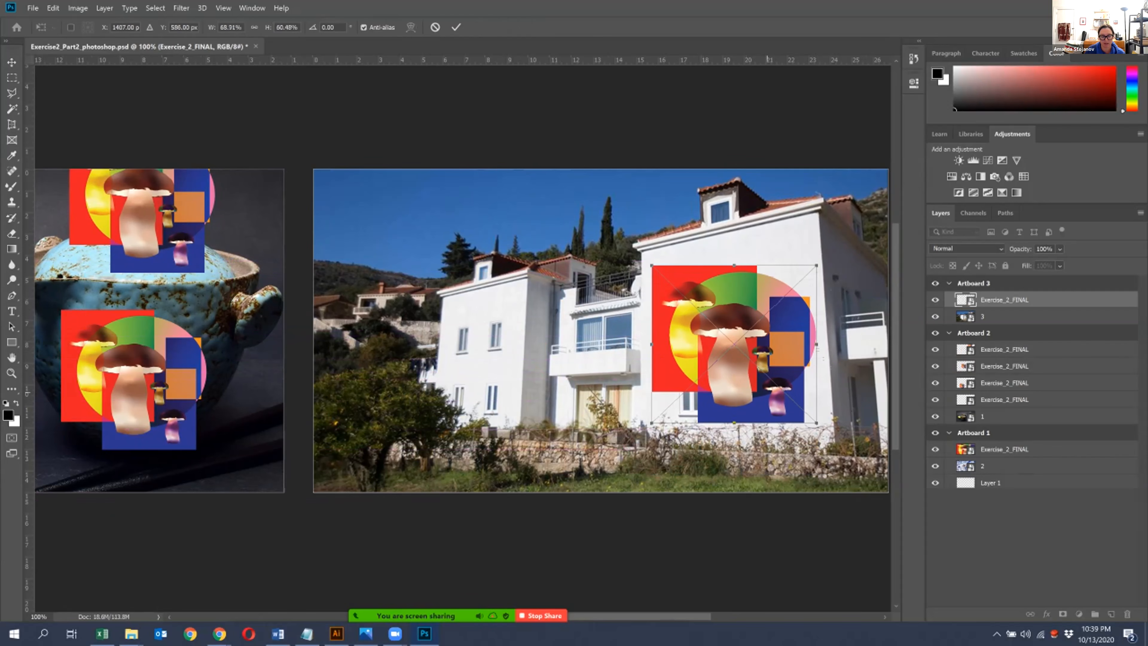
key(ctrl+z)
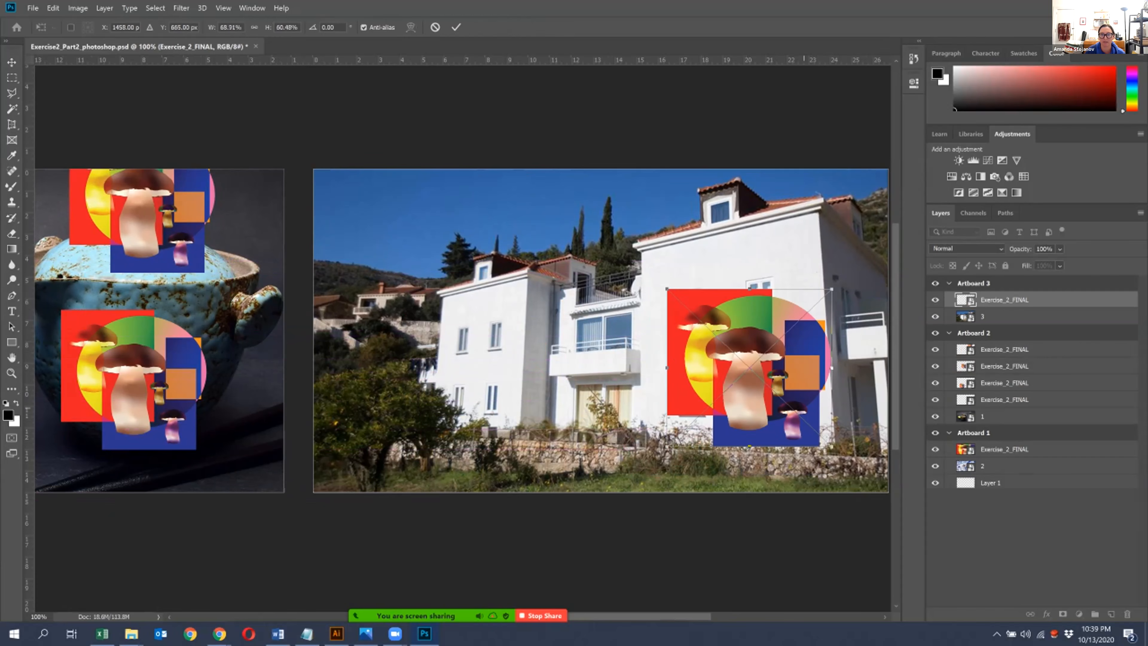
key(Return)
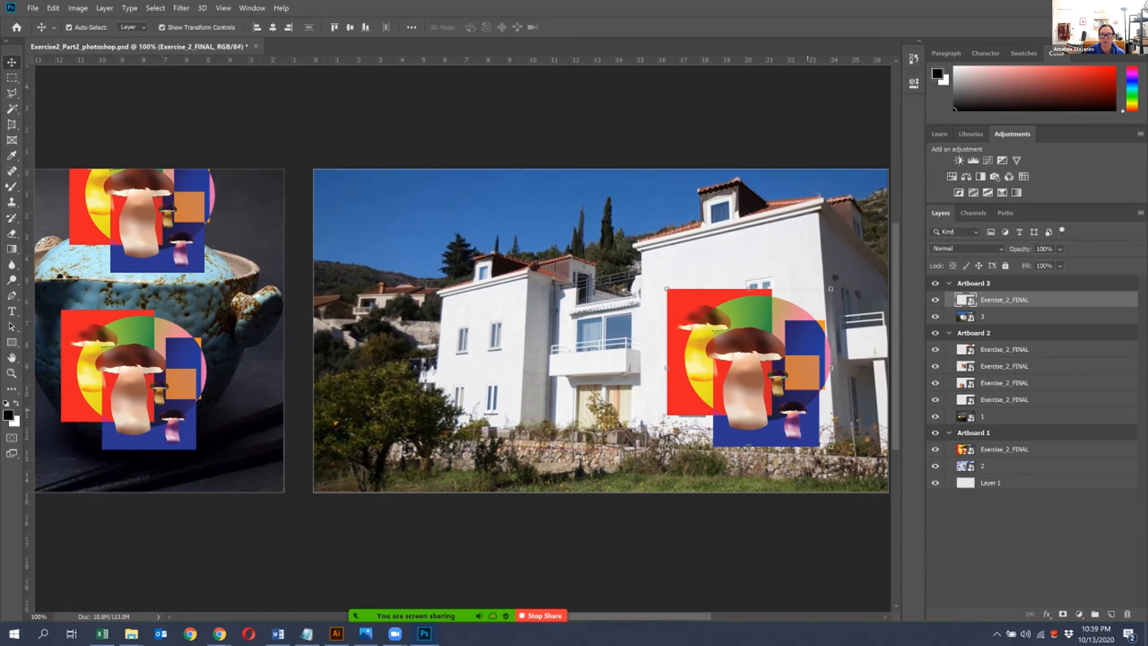
- Duplicate the artwork onto the smaller building on Artboard 3 and scale that copy down to fit its facade
drag(781, 388, 448, 440)
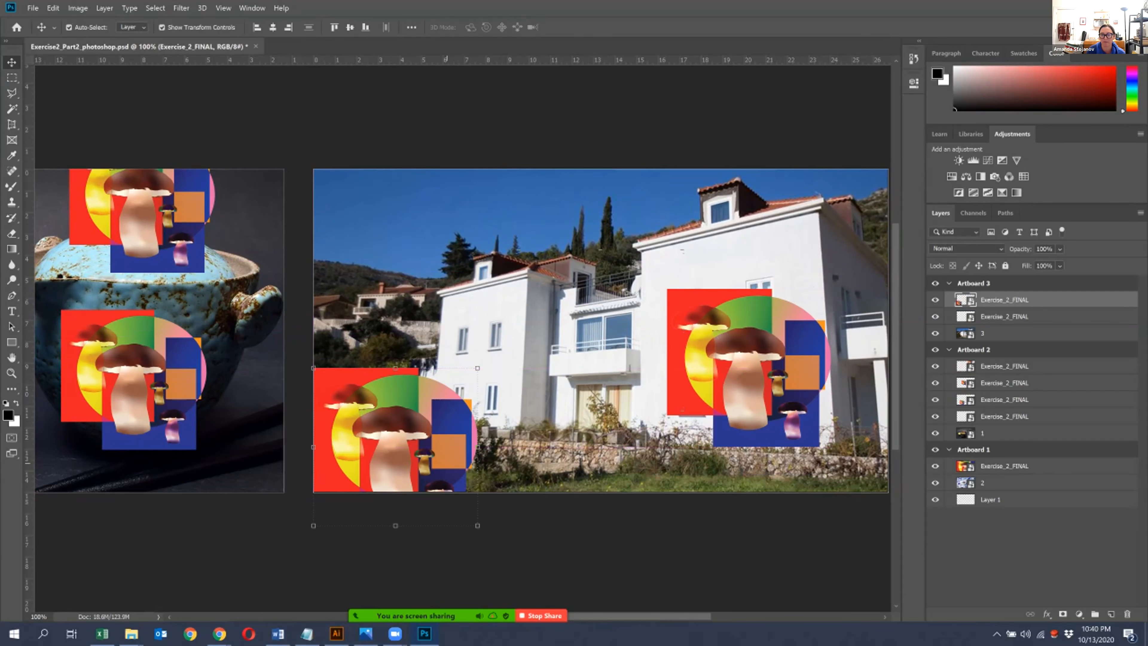
drag(447, 440, 589, 345)
drag(619, 431, 577, 400)
drag(548, 344, 546, 360)
key(Return)
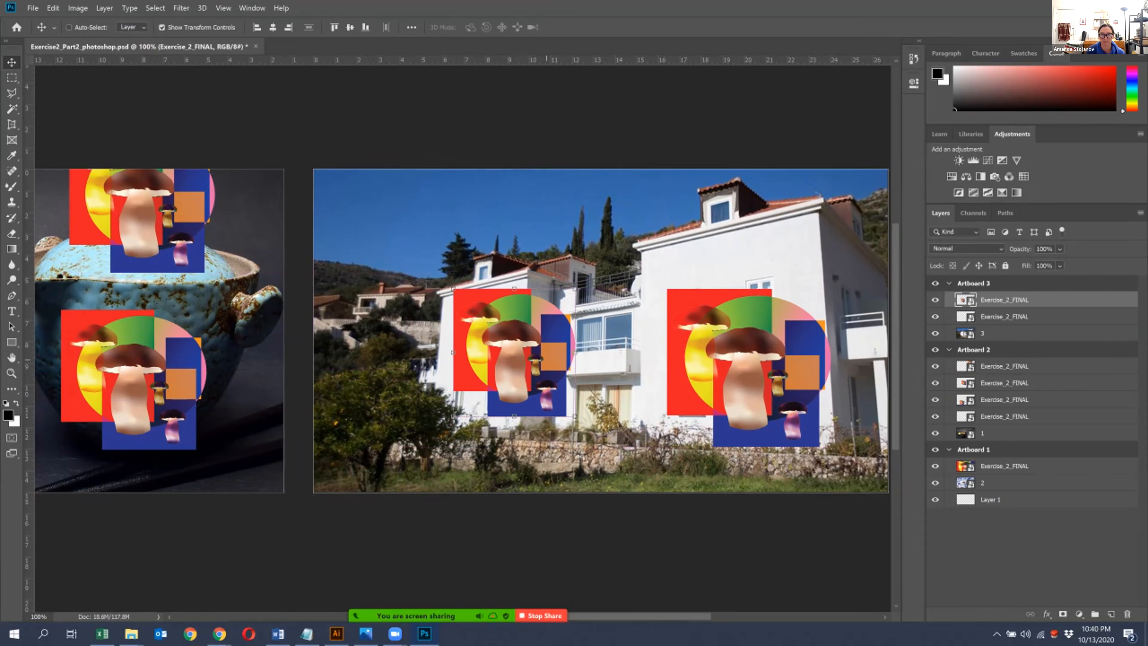
- Shrink the smaller building's artwork to about 17% width and place it beside the upper window
key(ctrl+minus)
key(ctrl+minus)
drag(447, 448, 427, 469)
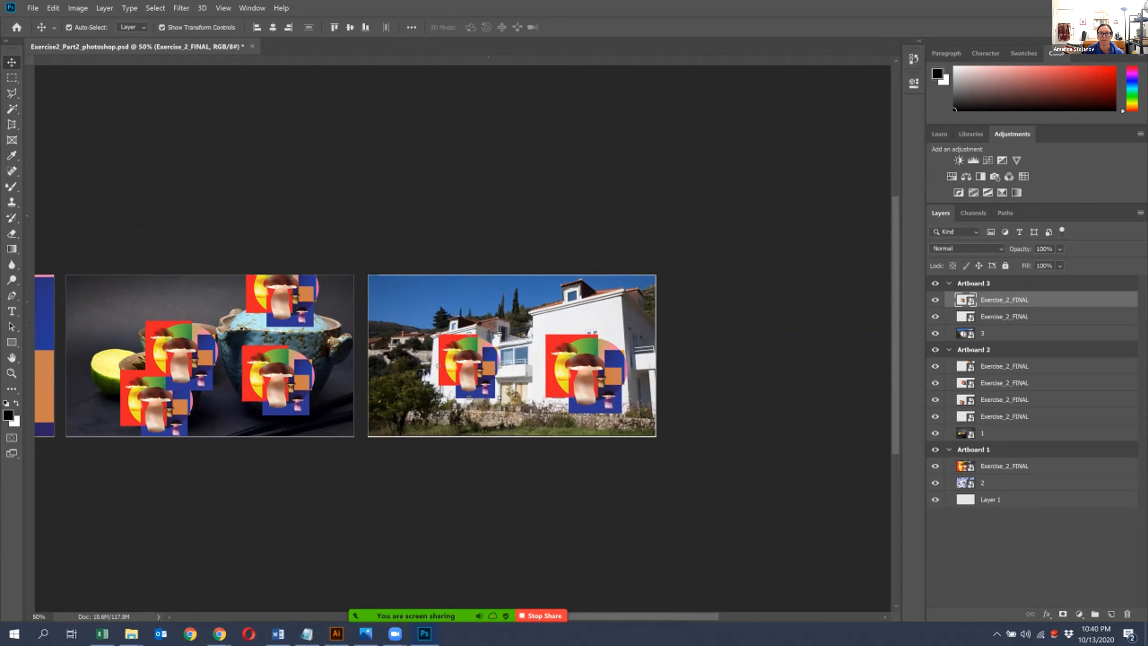
key(ctrl+plus)
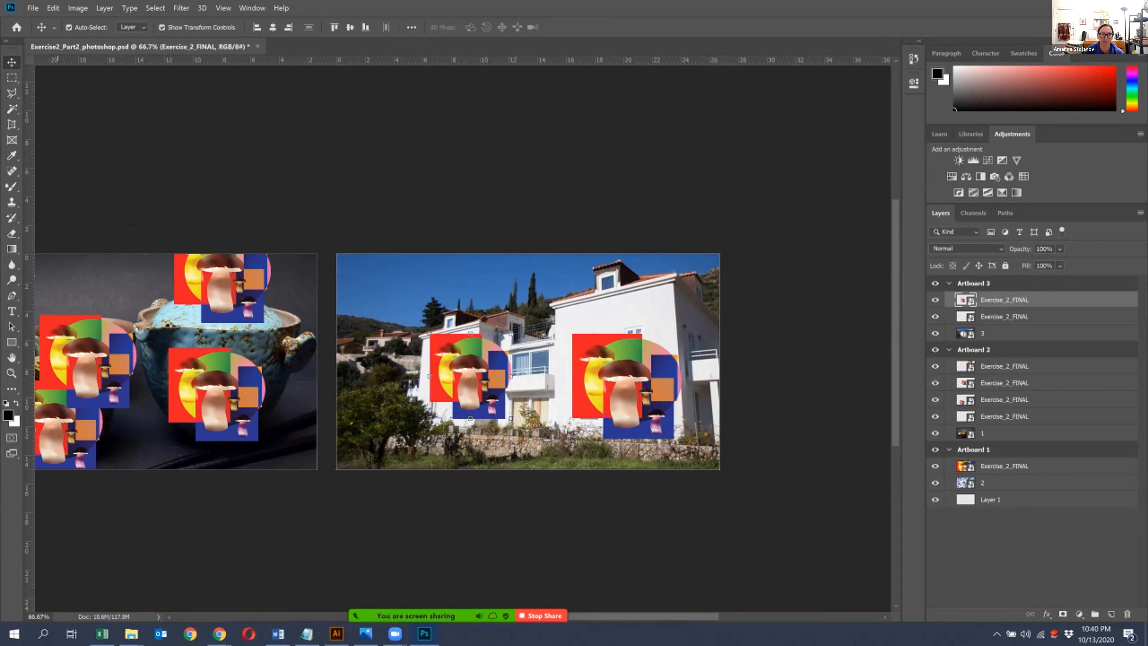
key(ctrl+plus)
key(ctrl+plus)
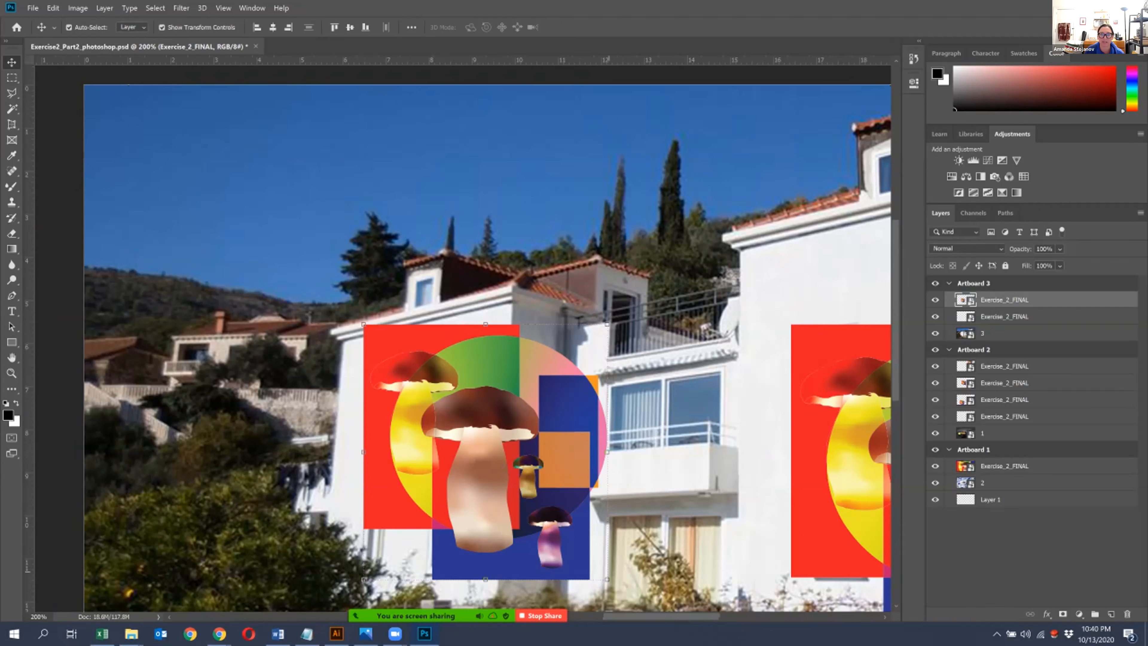
key(ctrl+t)
drag(607, 579, 444, 407)
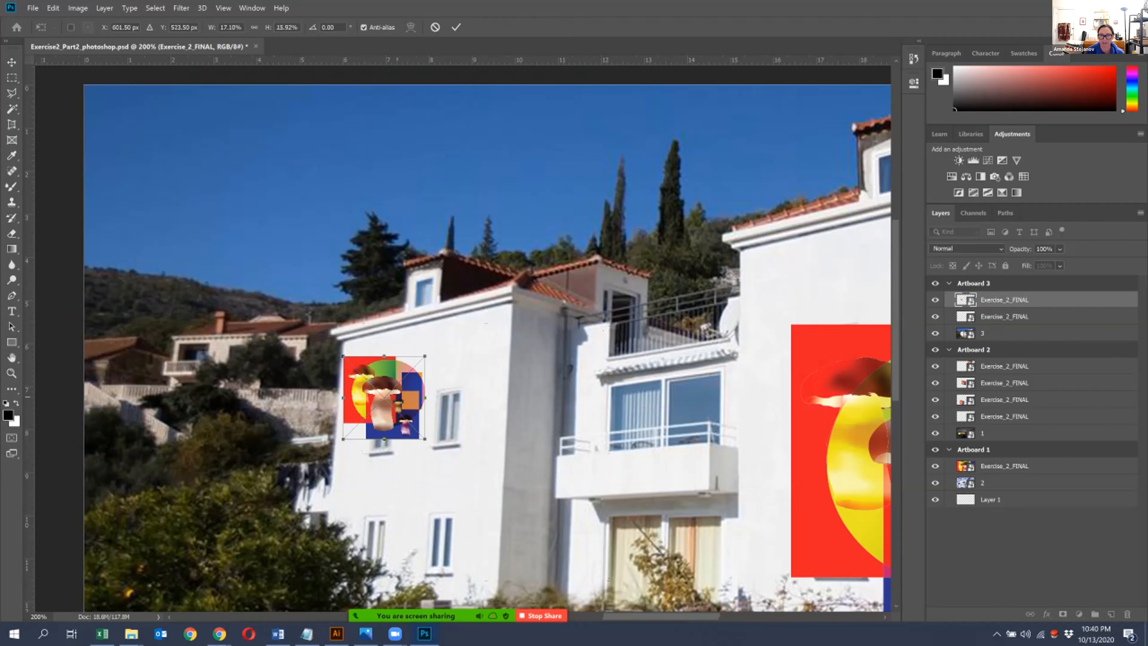
key(Return)
- Move the large artwork to the smaller building at reduced size and add a duplicate above it scaled to 13.36% by 11.80%
drag(819, 434, 470, 435)
drag(769, 325, 505, 352)
key(Return)
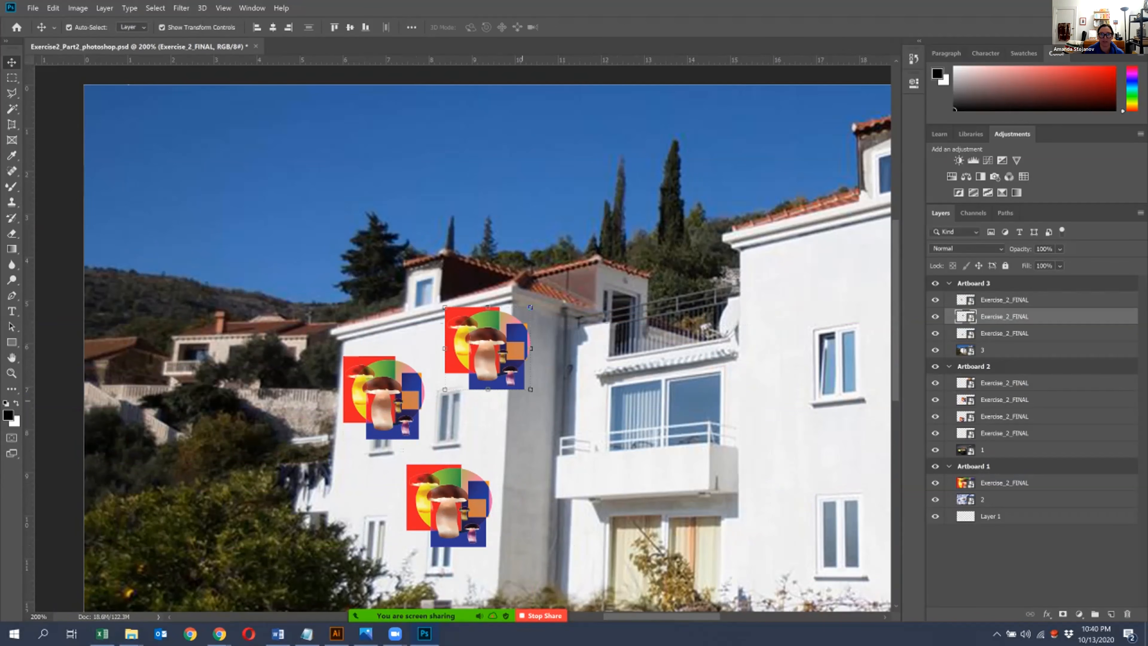
drag(530, 307, 514, 326)
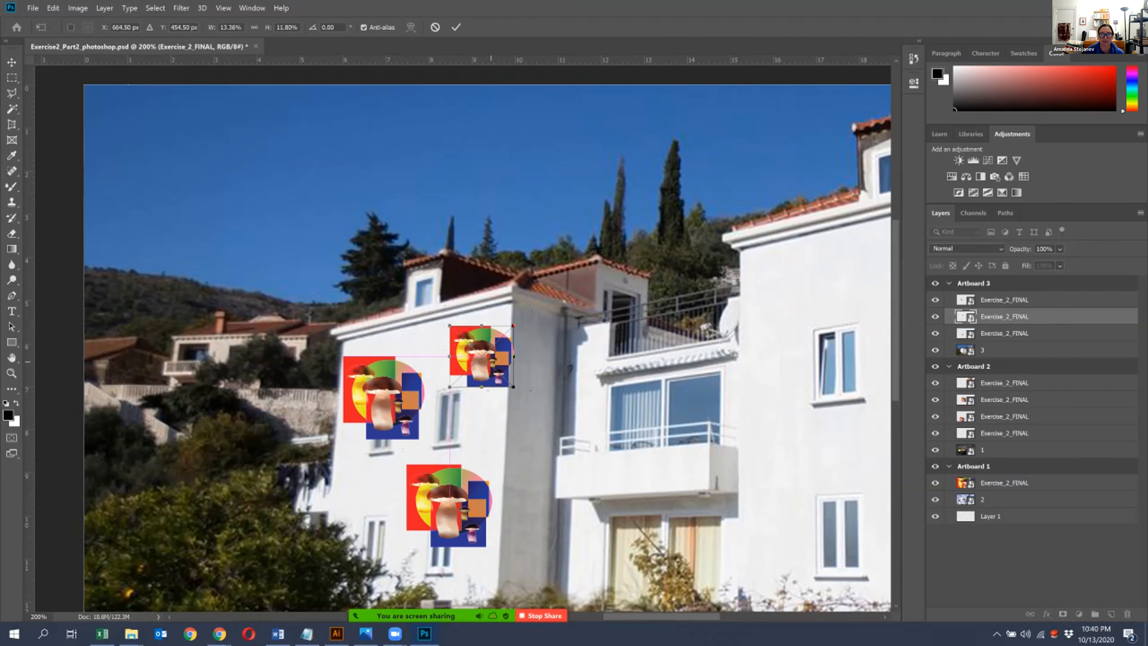
key(Return)
- Duplicate the small artwork onto the larger building, with two copies above the upper windows and one below them
drag(492, 365, 789, 287)
drag(878, 312, 589, 243)
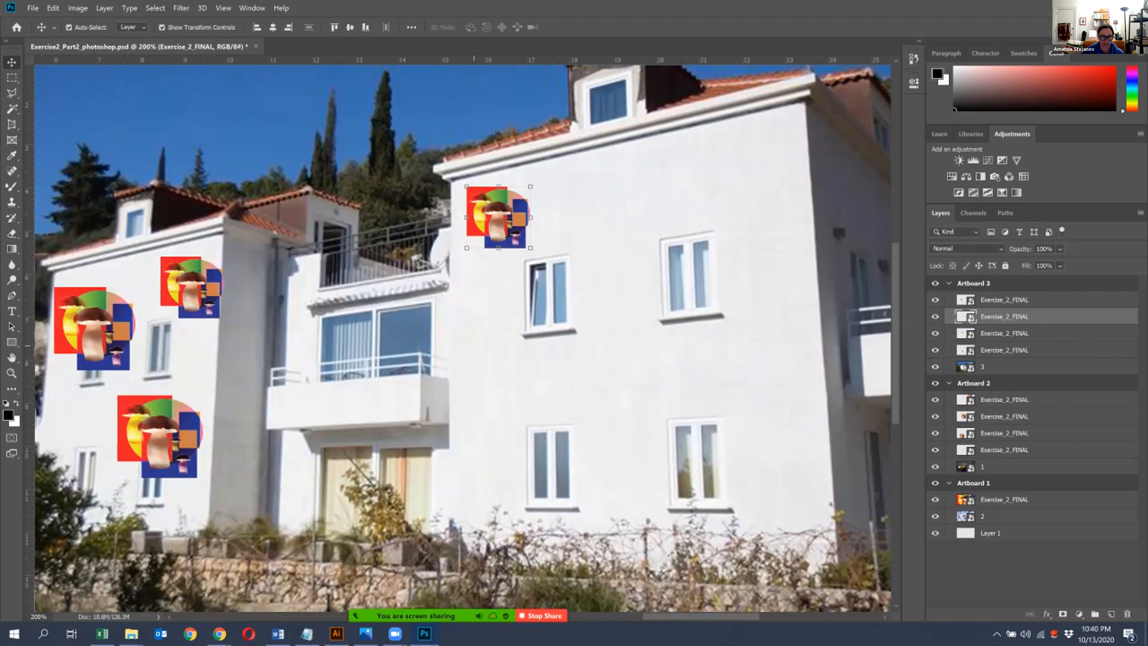
drag(498, 217, 628, 225)
key(ctrl+v)
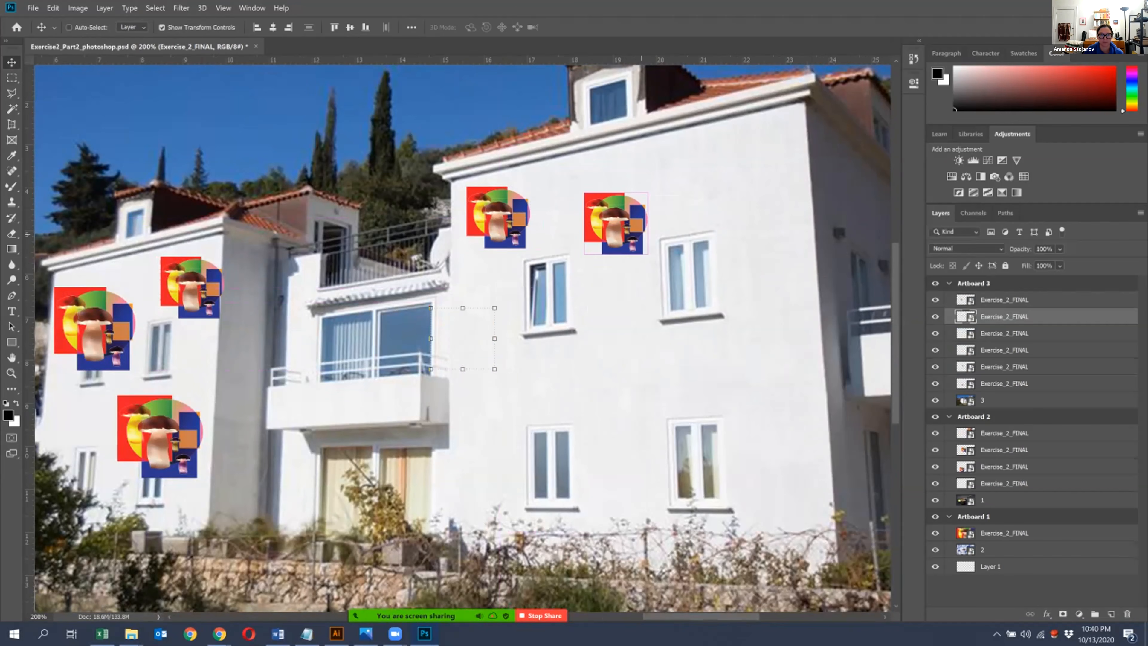
drag(493, 345, 522, 374)
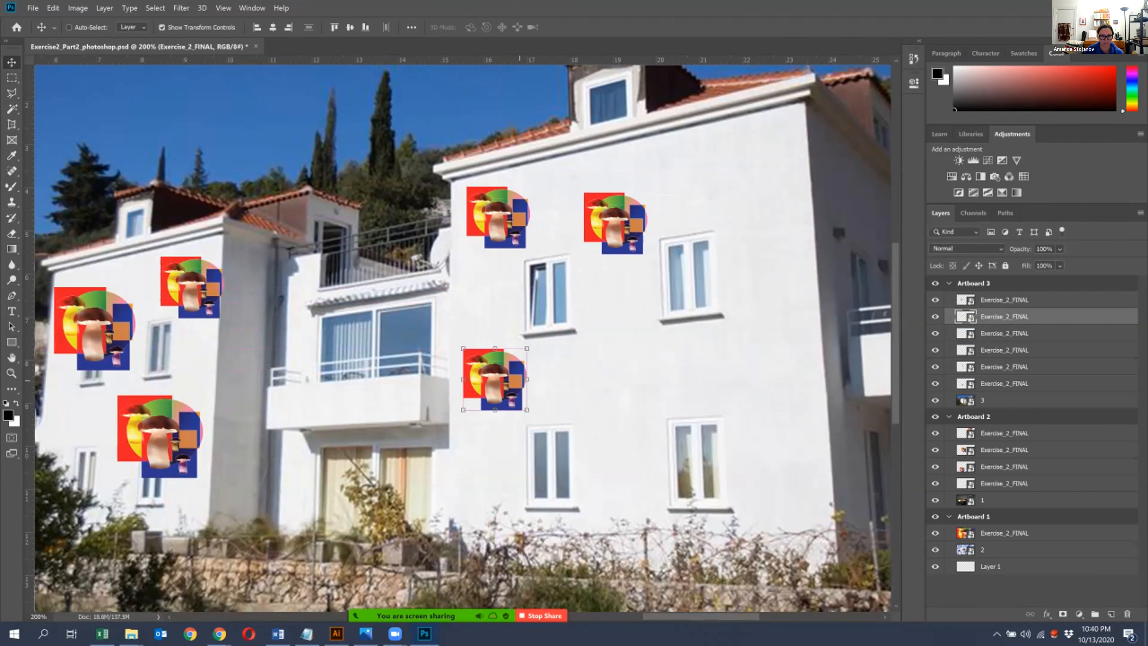
- Paste three more small copies onto the larger building: between the window rows, beside the lower window, and near the roofline
key(ctrl+v)
drag(462, 339, 602, 365)
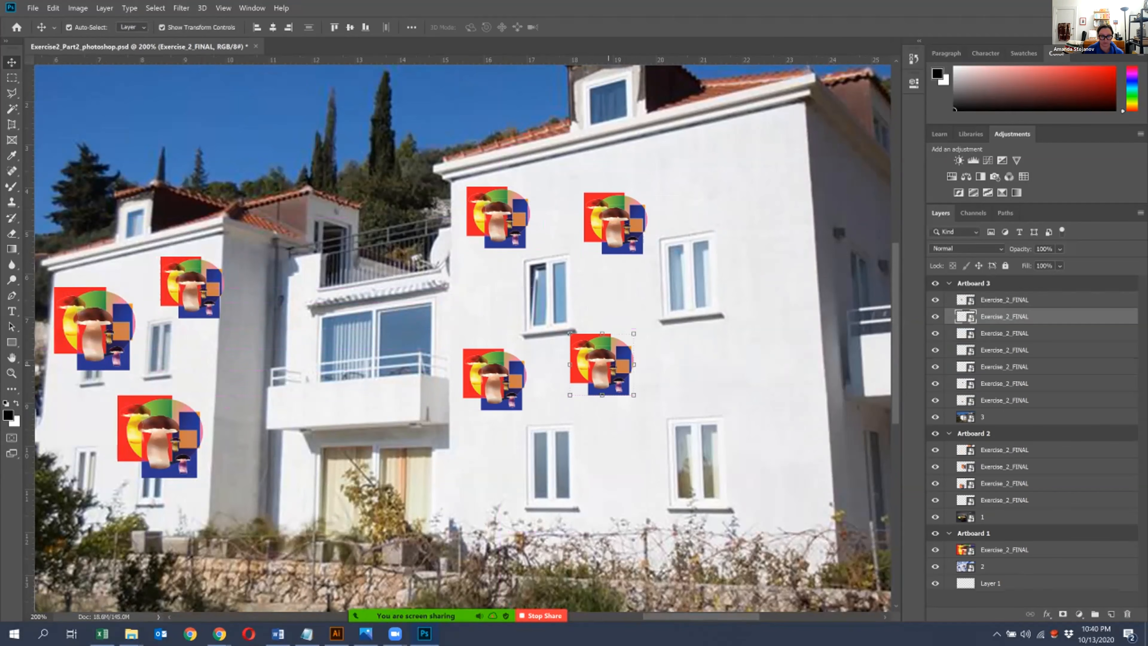
key(ctrl+v)
drag(462, 339, 767, 457)
key(ctrl+v)
drag(462, 338, 760, 211)
- Add a small copy at the larger building's far side between the window rows and delete the extra copy over the balcony
key(ctrl+minus)
key(ctrl+minus)
key(ctrl+minus)
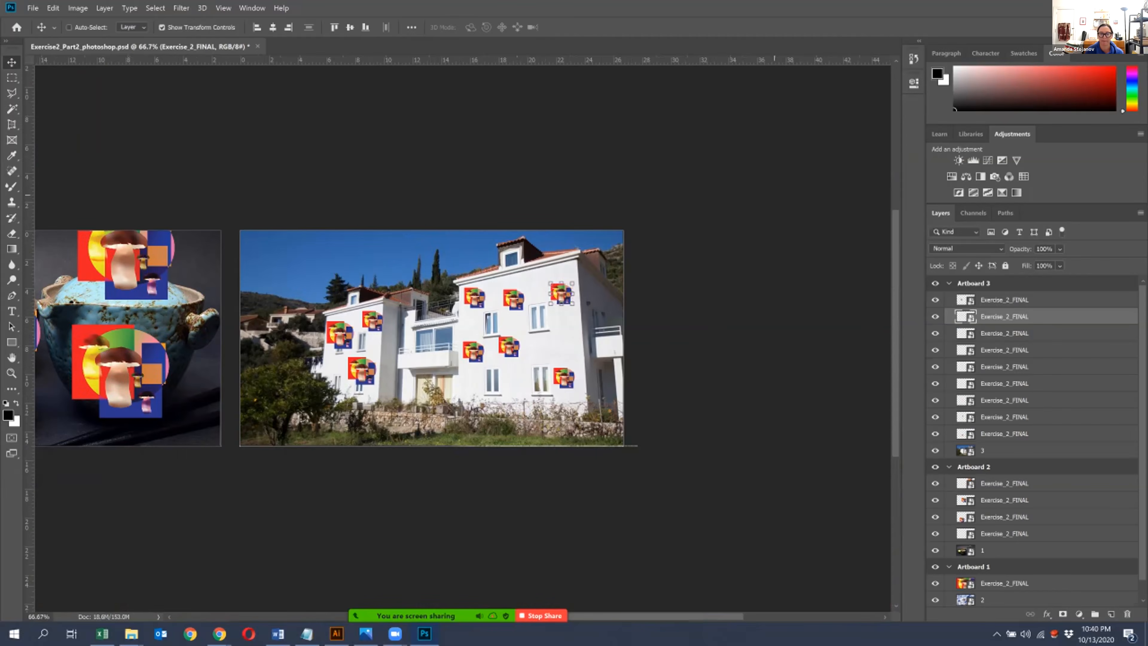
drag(208, 494, 331, 445)
click(625, 303)
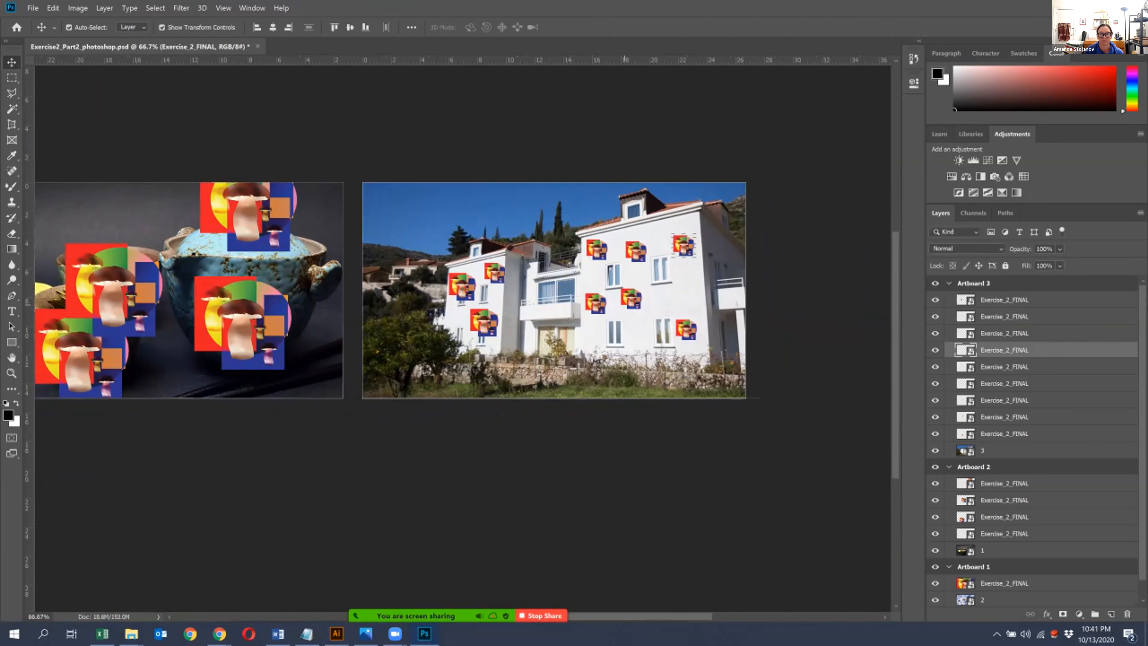
drag(632, 298, 683, 293)
key(ctrl+v)
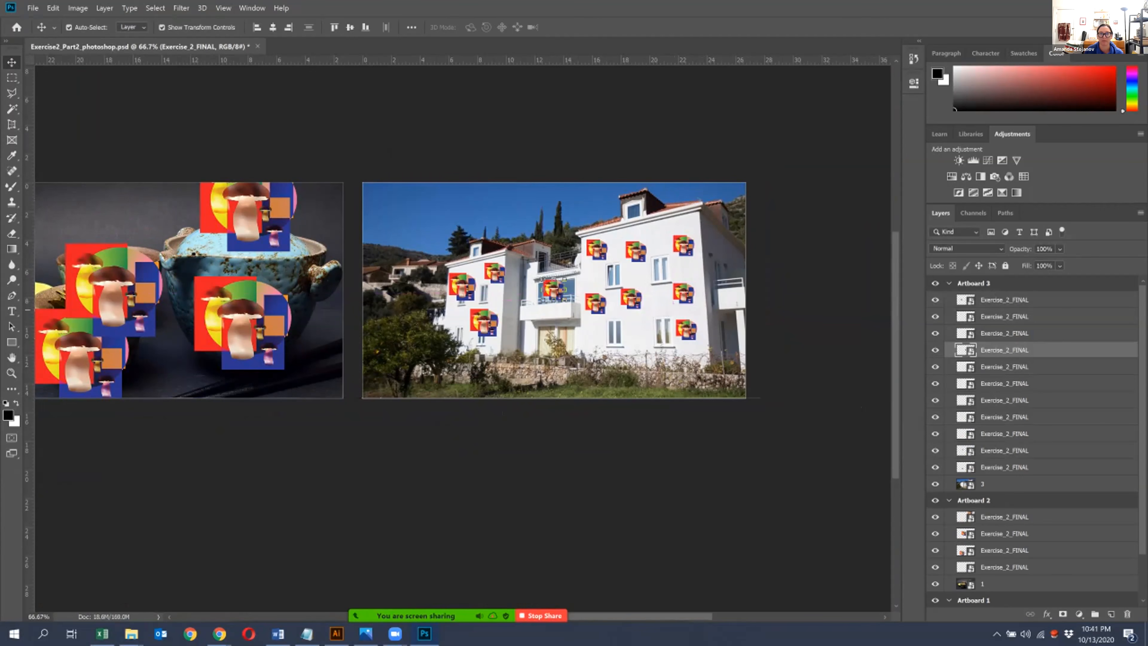
key(Delete)
- Place a larger artwork copy at the base of the larger building and shift three small copies around its windows
click(482, 322)
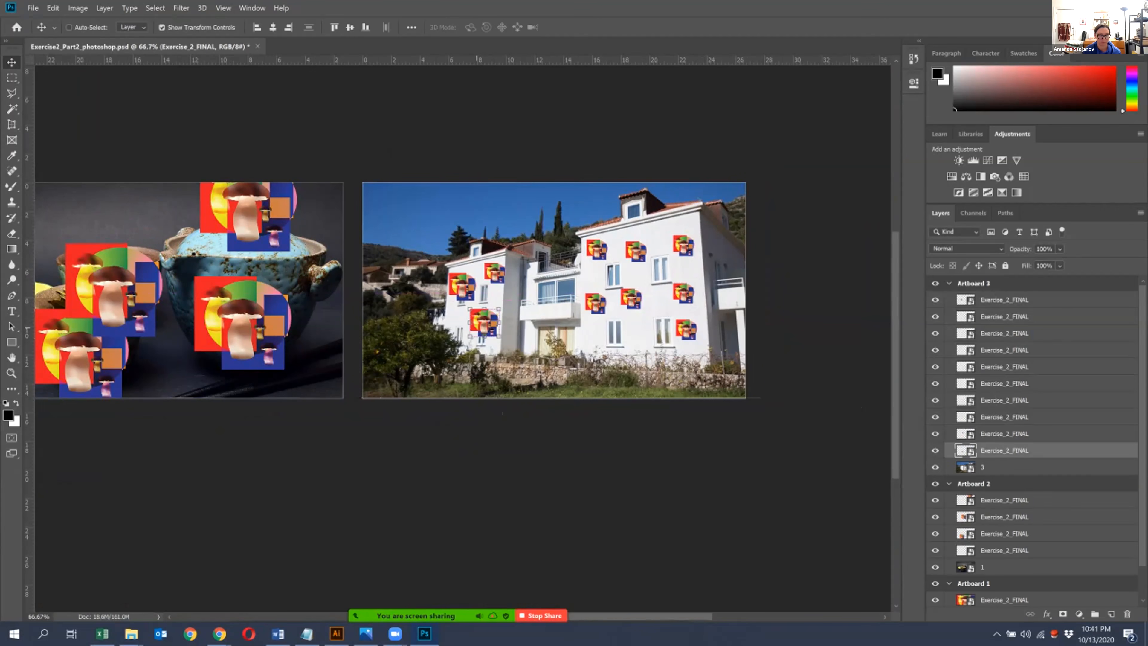
key(ctrl+v)
drag(554, 289, 626, 348)
drag(633, 297, 652, 290)
drag(586, 303, 589, 313)
drag(685, 248, 685, 236)
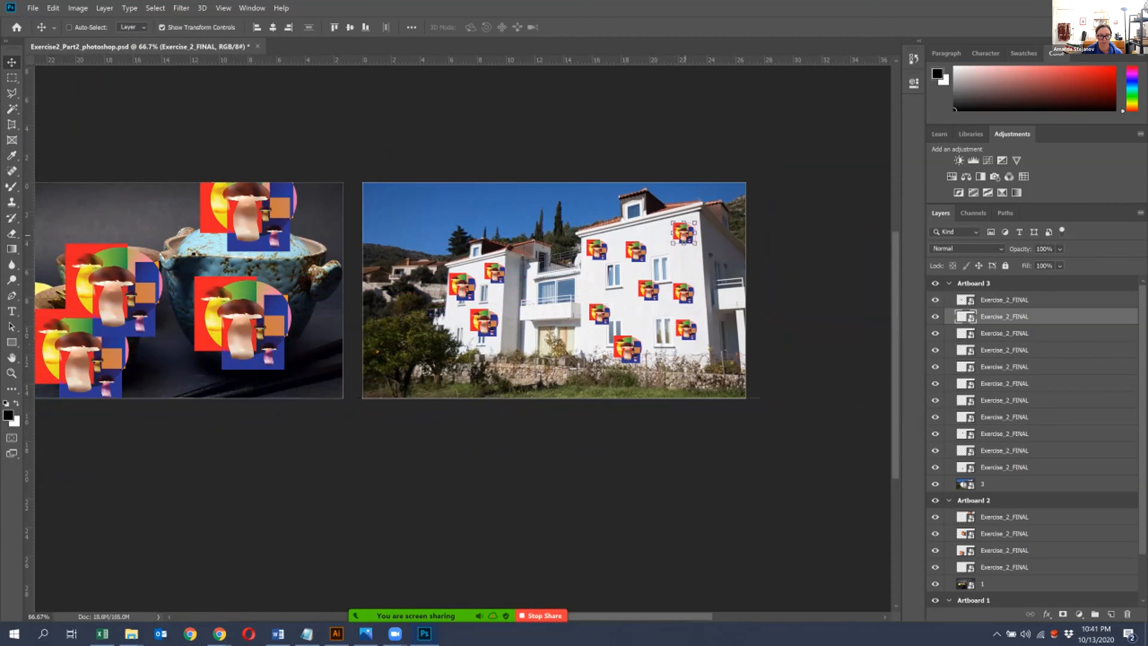
- Paste two more small copies, placing one on the larger building's side wall and one low on the smaller building
key(ctrl+v)
drag(557, 295, 722, 253)
key(ctrl+v)
drag(554, 279, 486, 317)
key(ctrl+z)
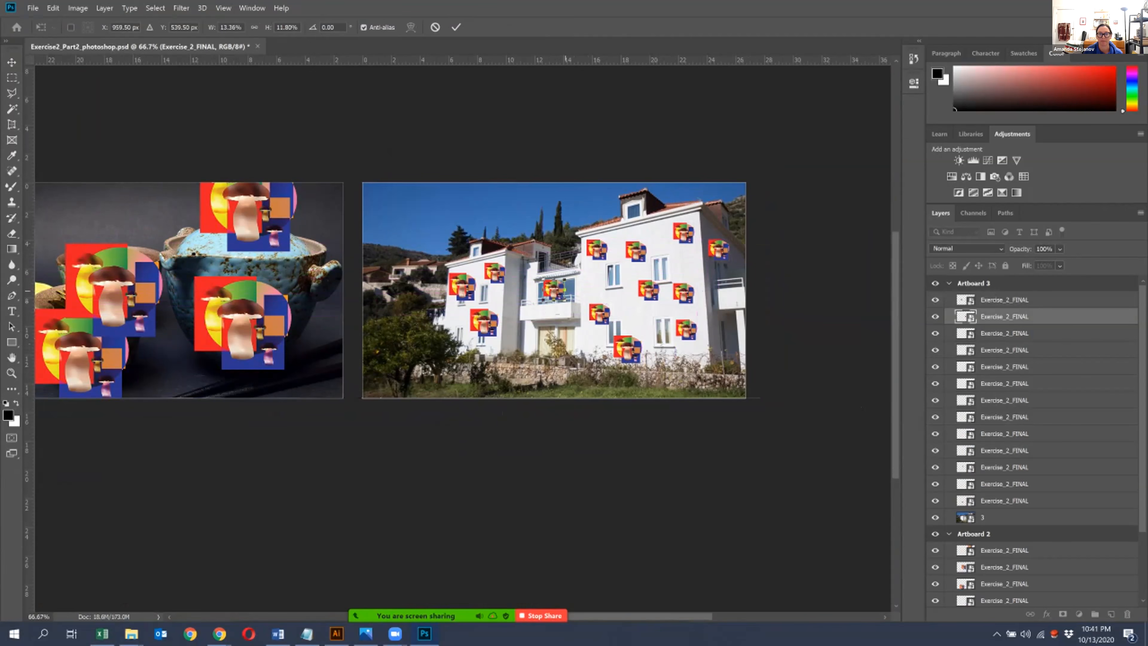
drag(554, 290, 785, 331)
- Examine the mushroom artwork composition across all three artboards, from the full overview to close-ups of Artboards 1 and 2
key(ctrl+minus)
key(ctrl+minus)
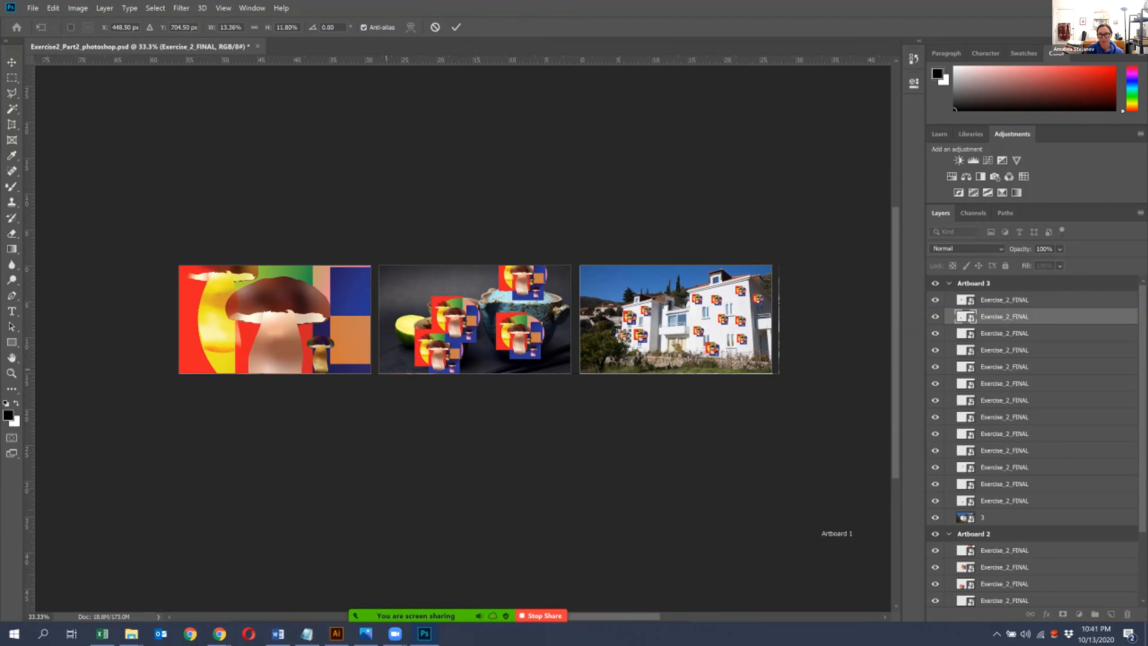
key(ctrl+plus)
key(ctrl+plus)
drag(306, 335, 618, 404)
key(ctrl+plus)
drag(550, 413, 545, 358)
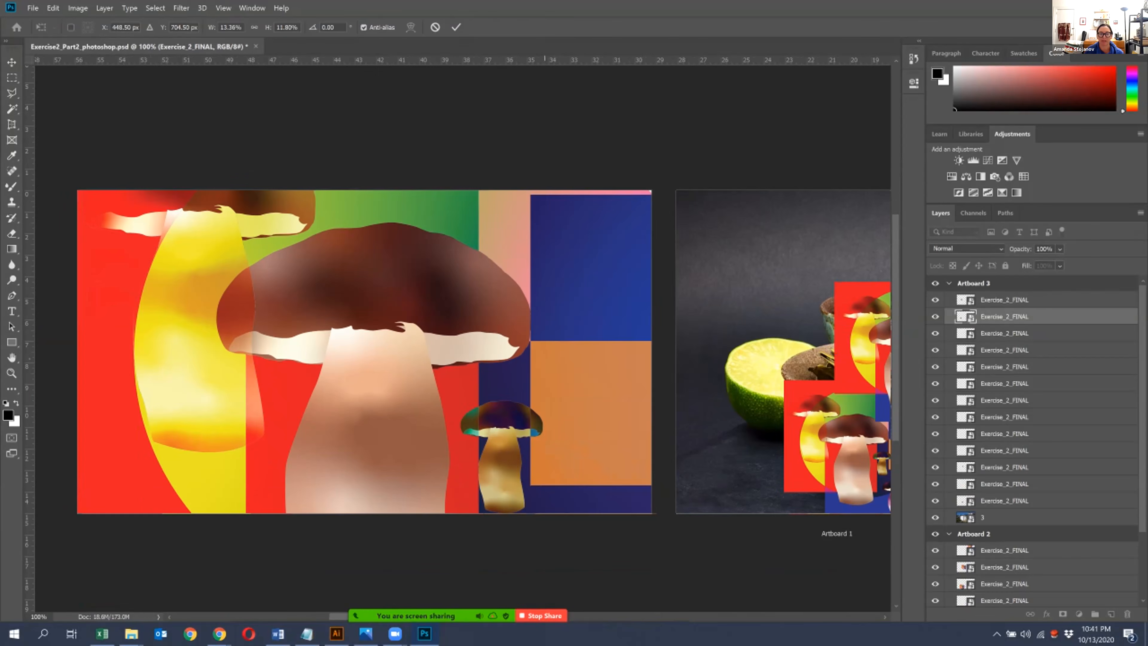
drag(768, 475, 252, 488)
key(ctrl+plus)
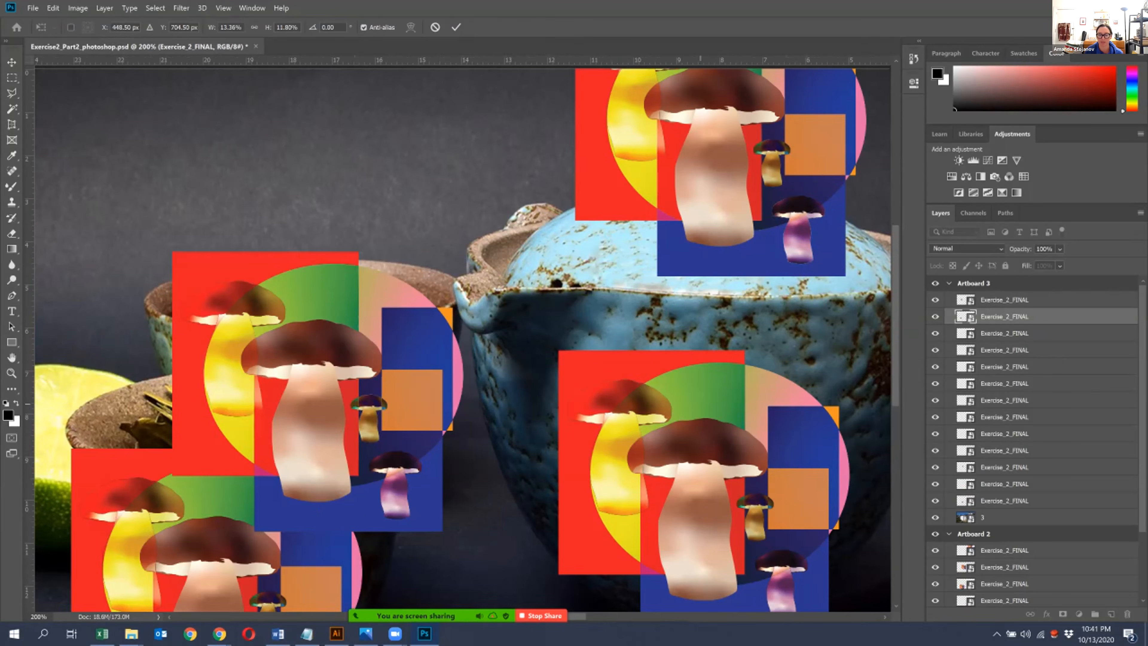
key(ctrl+minus)
- Collapse the Artboard 3 and Artboard 1 layer groups and nudge the artwork on the teapot's body slightly upward
key(Return)
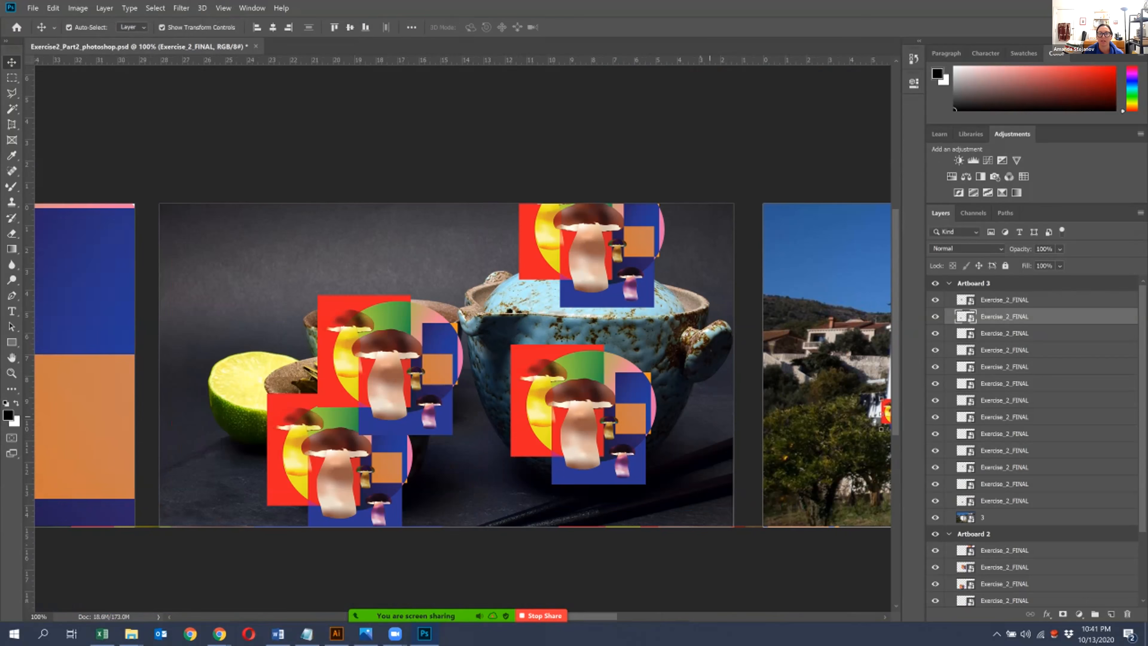
click(619, 417)
scroll(1032, 443, down, 2)
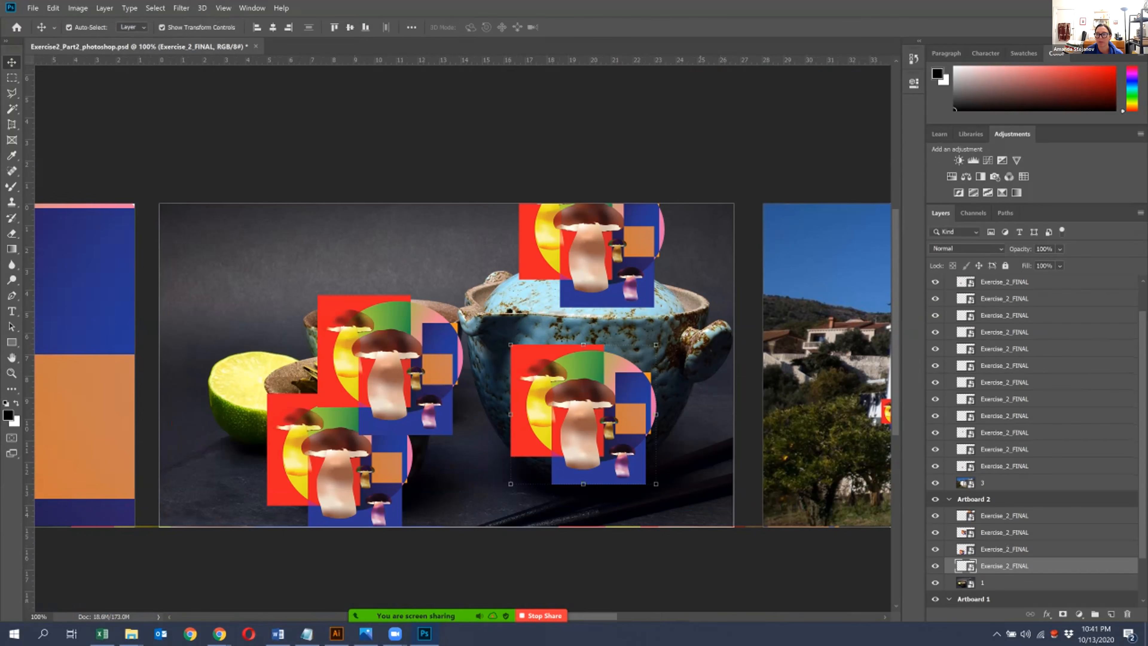
scroll(1032, 443, up, 2)
click(948, 284)
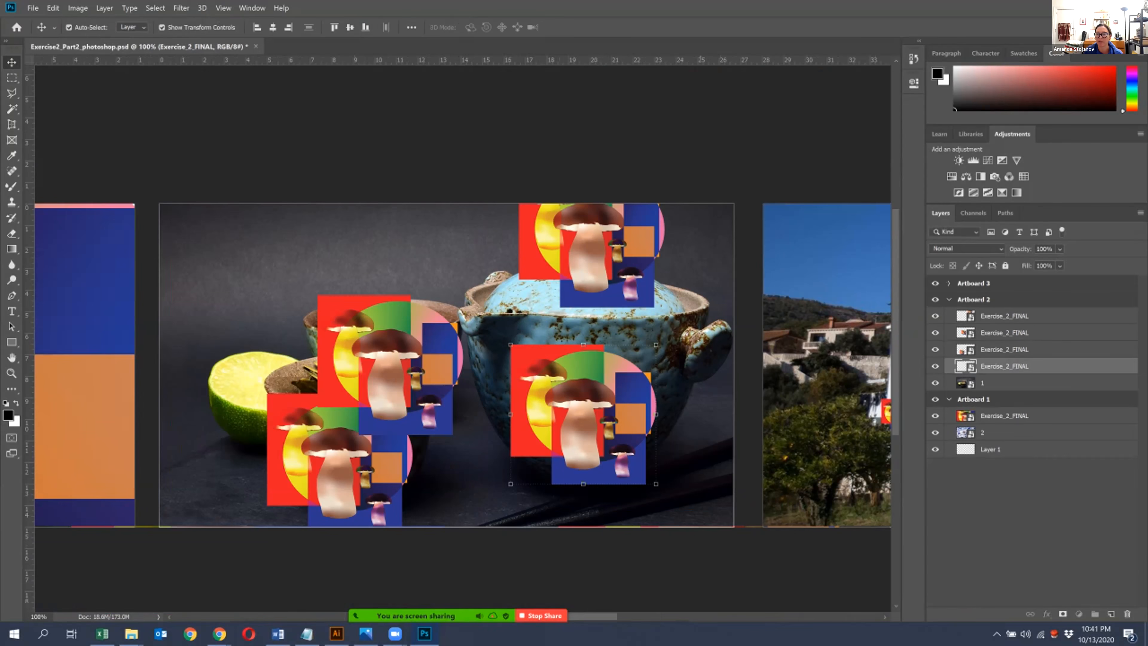
click(948, 400)
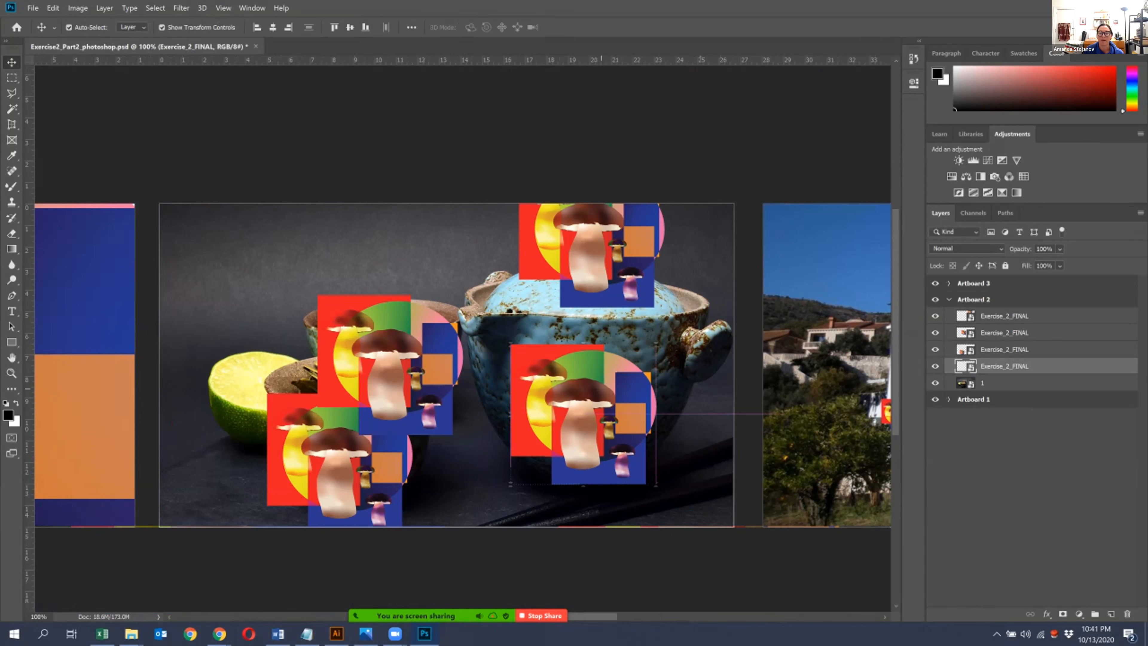
key(shift+Up)
key(shift+Up)
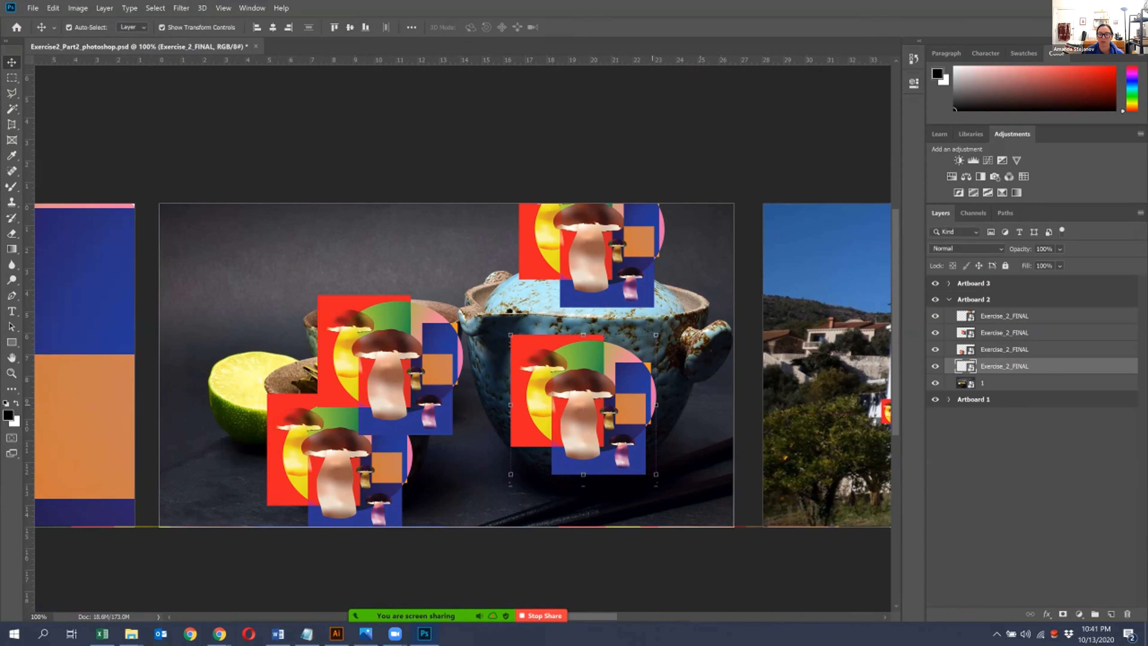
- Reposition the artwork on the teapot's body slightly left and enlarge it to cover more of the pot's front
key(shift+Up)
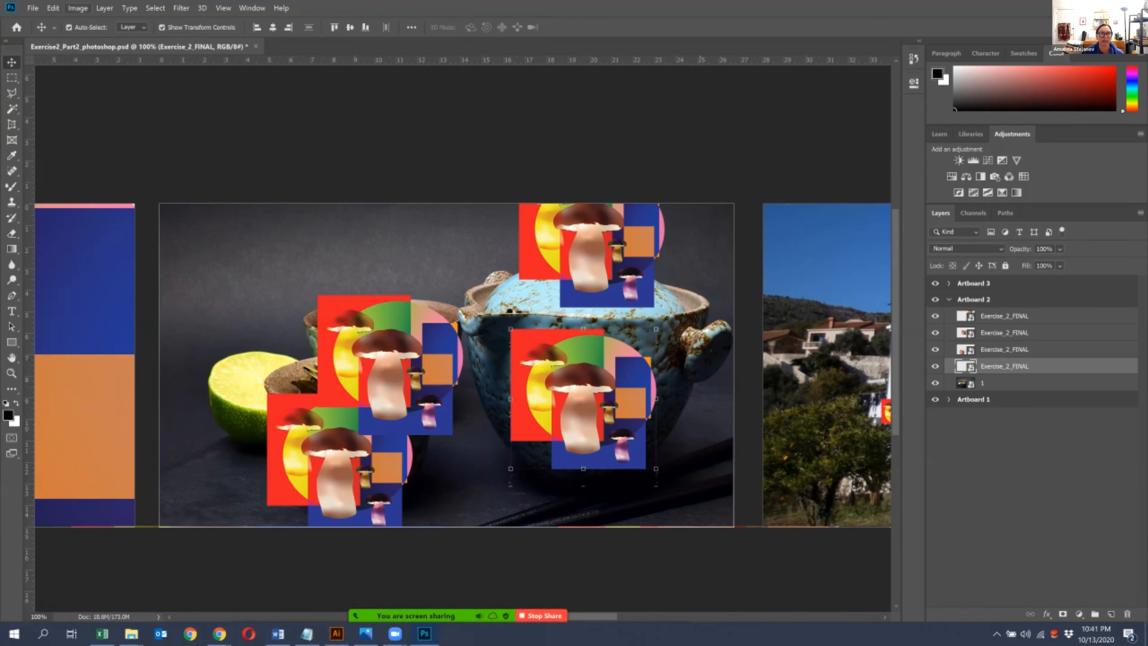
click(52, 8)
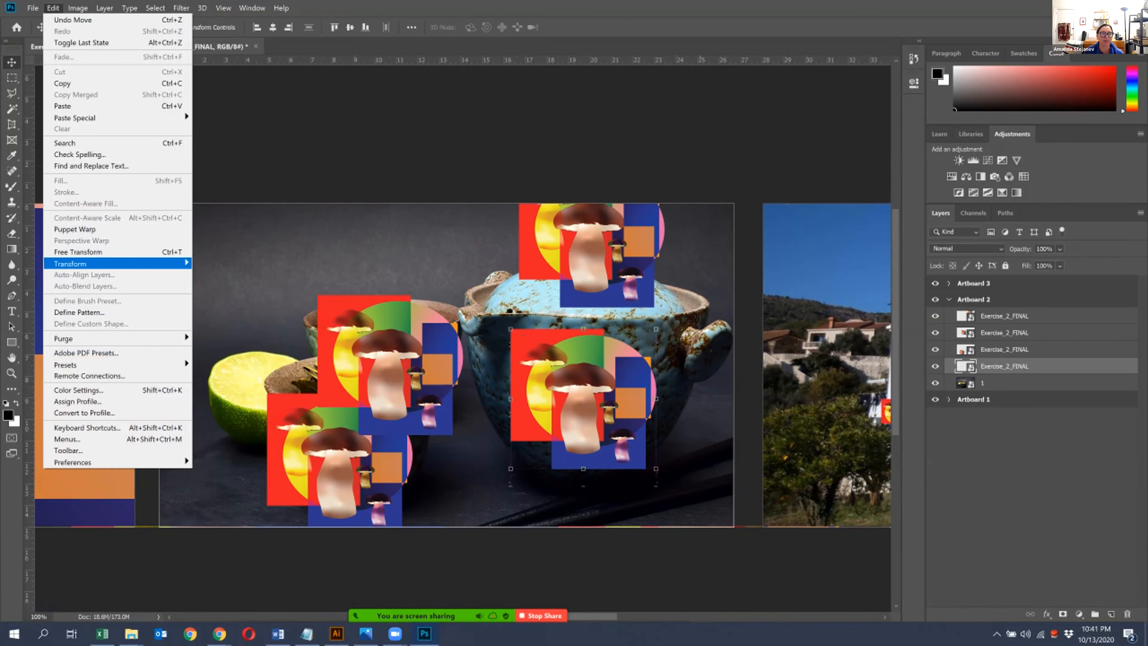
mouse_move(72, 264)
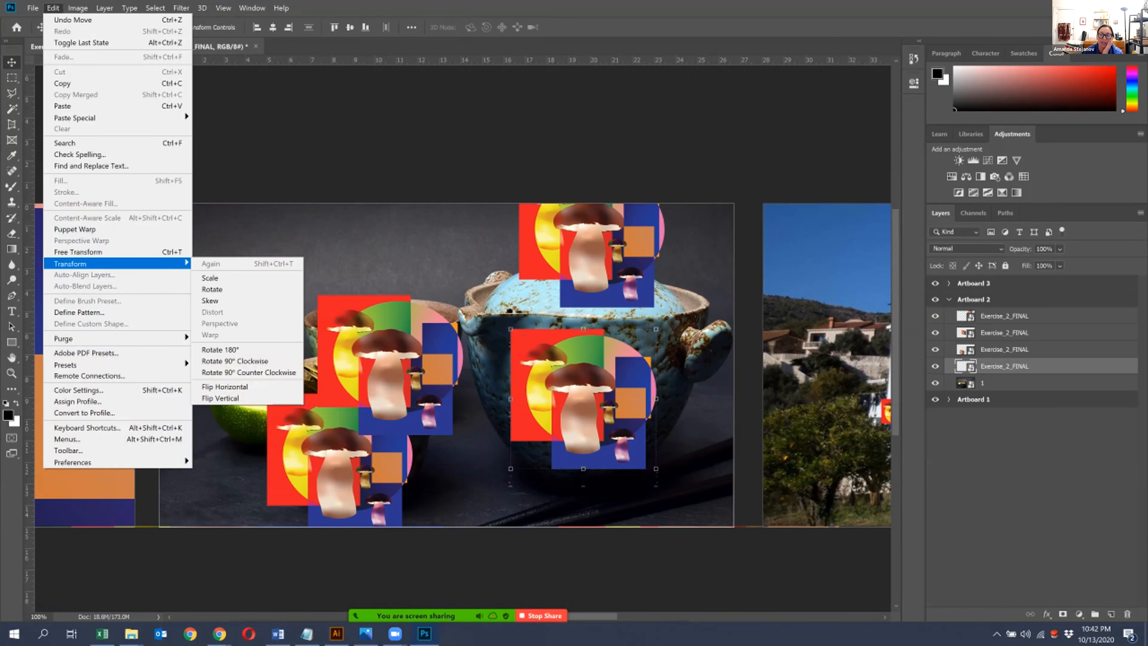
key(Escape)
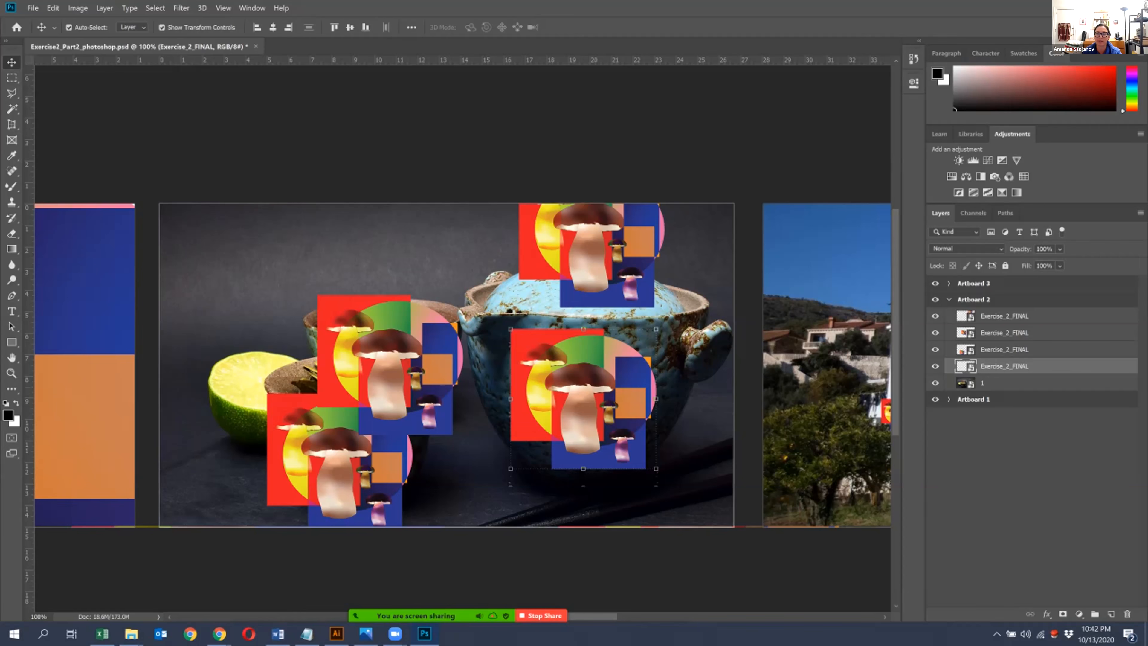
mouse_move(591, 388)
mouse_down()
mouse_move(637, 376)
mouse_move(589, 404)
mouse_move(574, 393)
mouse_up()
drag(638, 474, 664, 494)
key(Return)
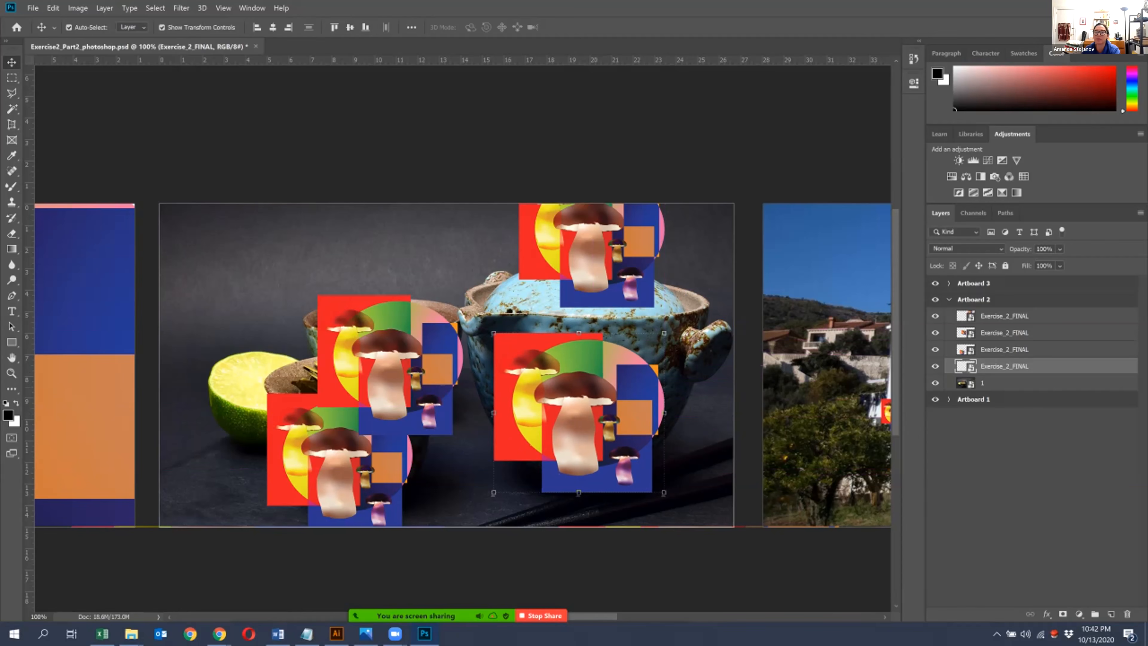
- Rasterize the layer of the artwork on the teapot's body and keep that layer selected
right_click(944, 366)
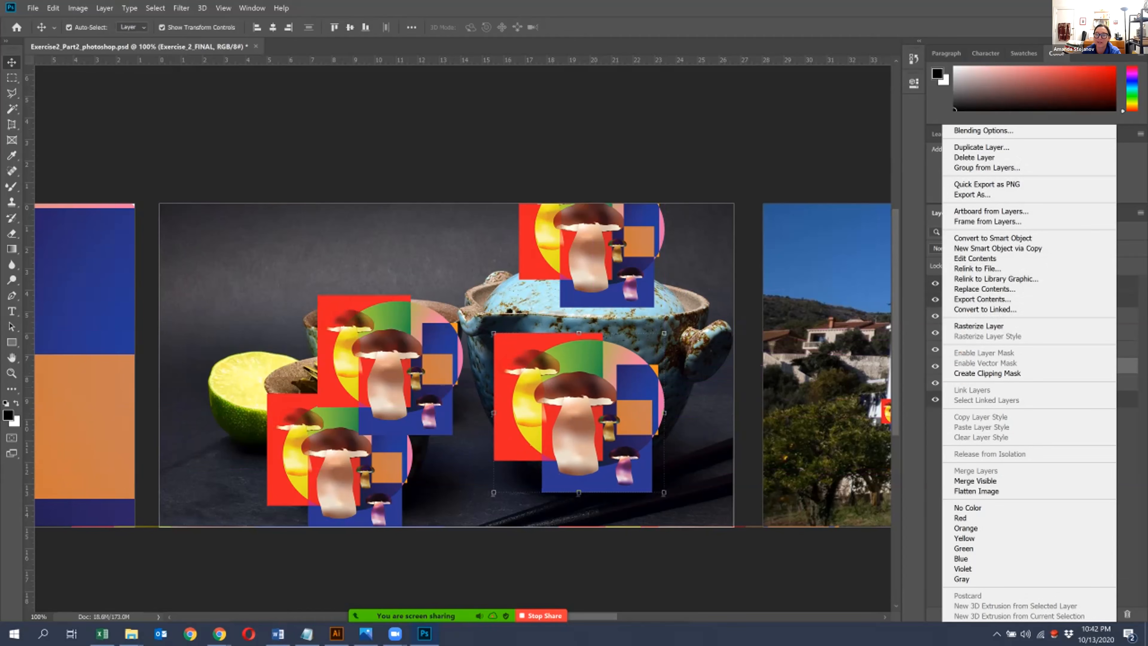
click(979, 326)
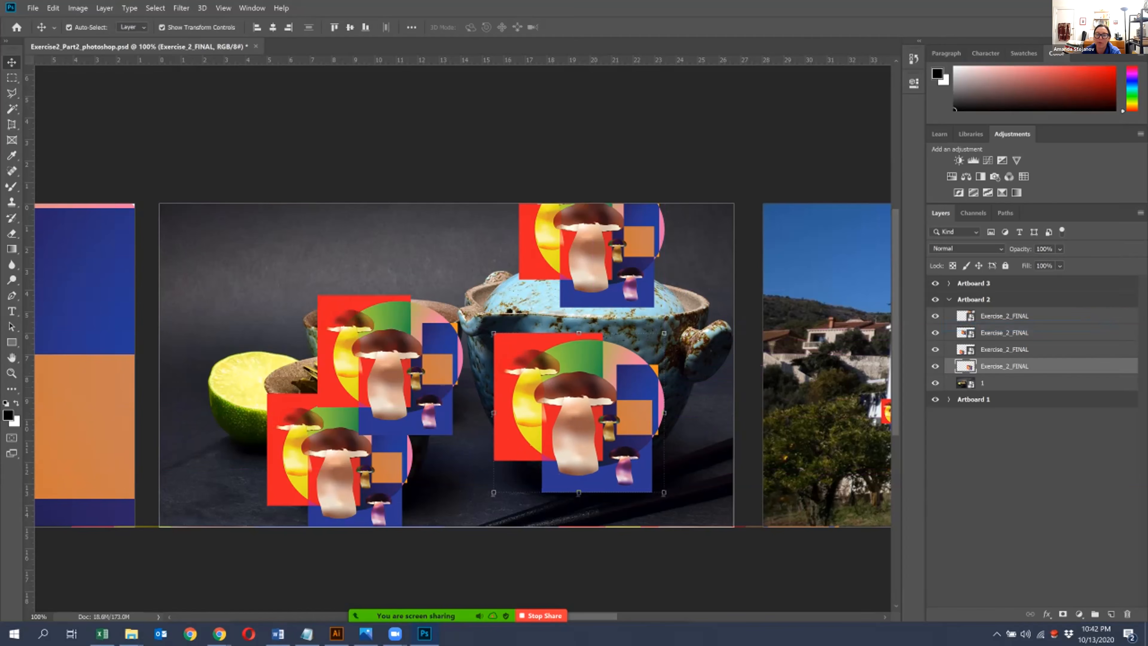
click(827, 362)
drag(827, 362, 615, 345)
click(730, 402)
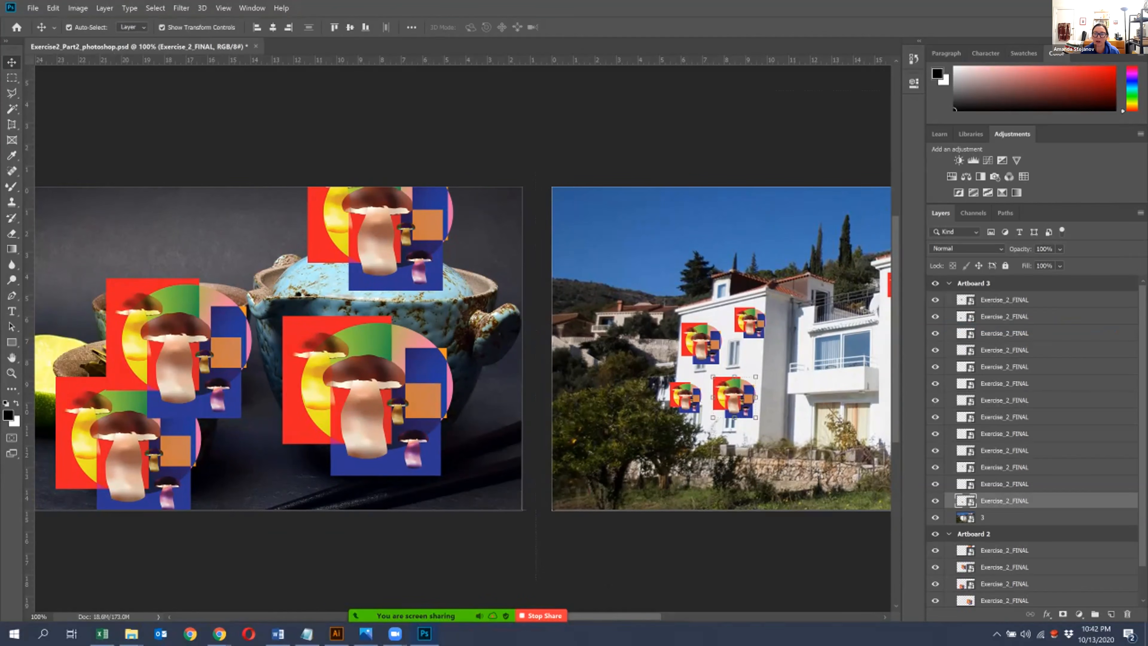
scroll(1033, 441, down, 2)
click(366, 399)
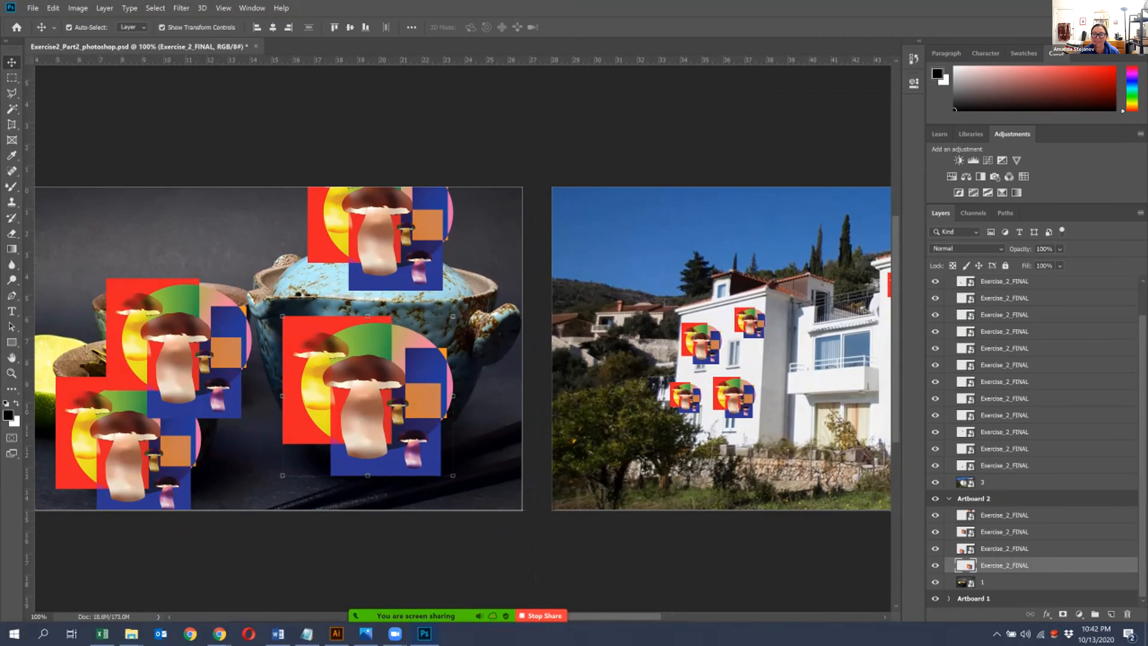
- Distort the teapot artwork, raising its upper right corner slightly and pulling both lower corners inward and up along the pot's taper
drag(401, 418, 618, 437)
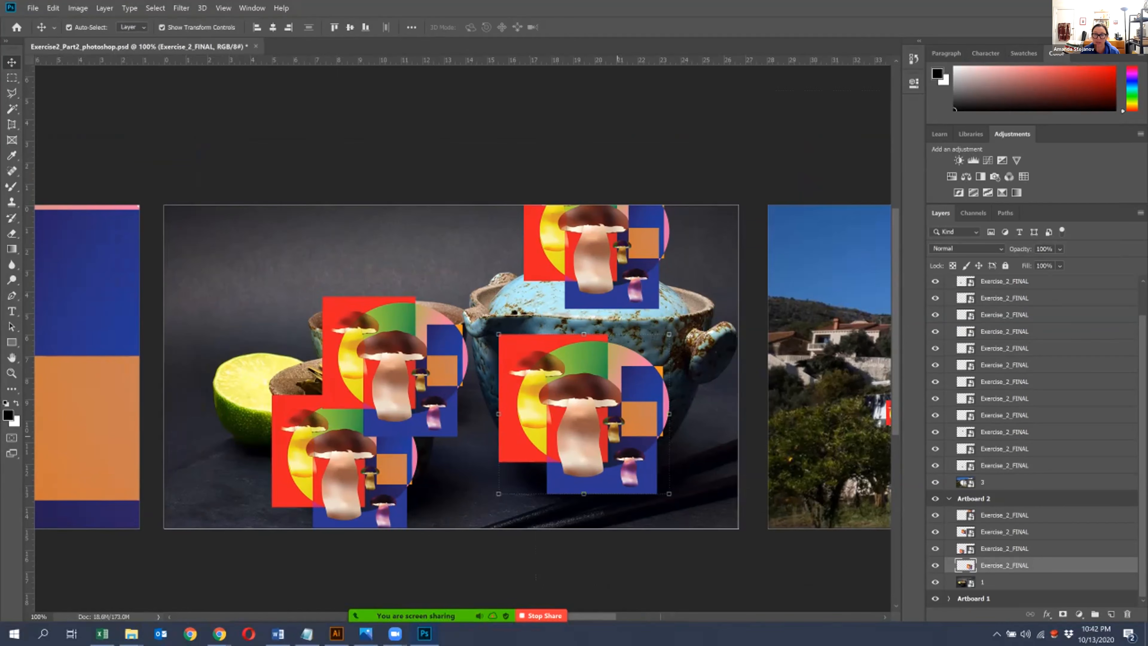
drag(467, 418, 363, 290)
key(ctrl+plus)
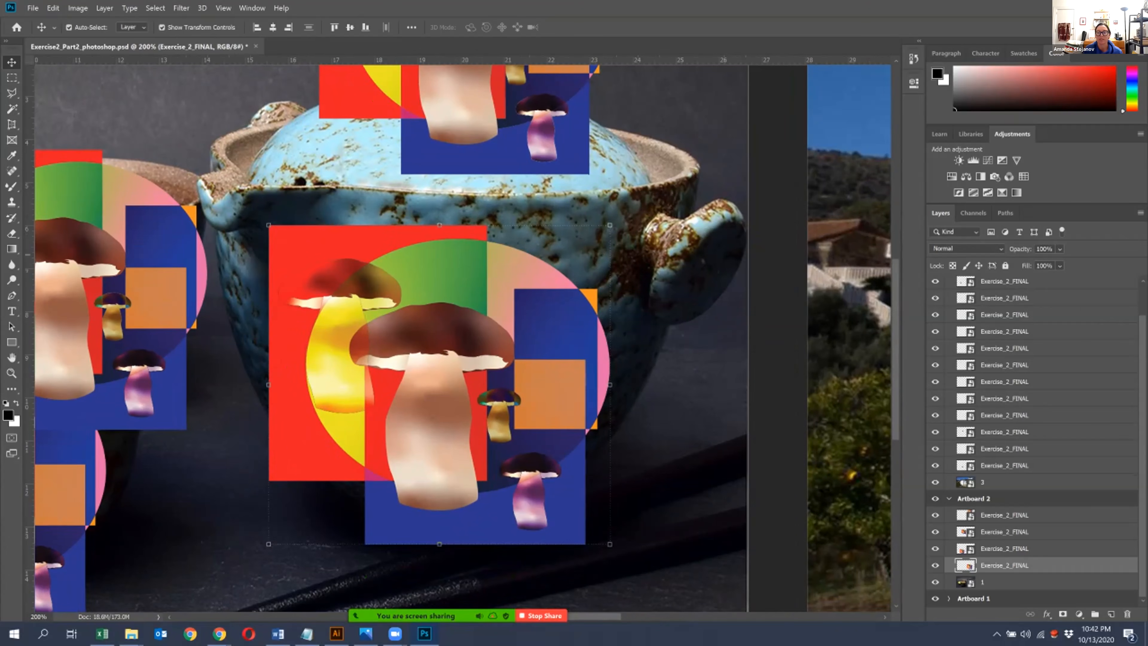
click(53, 8)
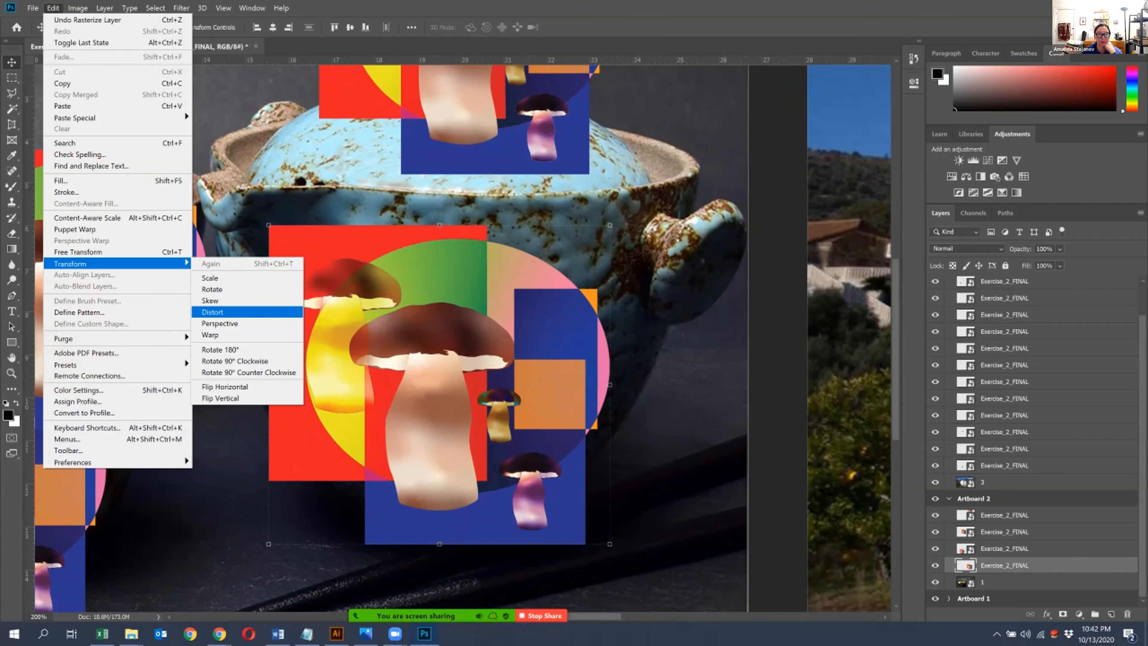
click(212, 312)
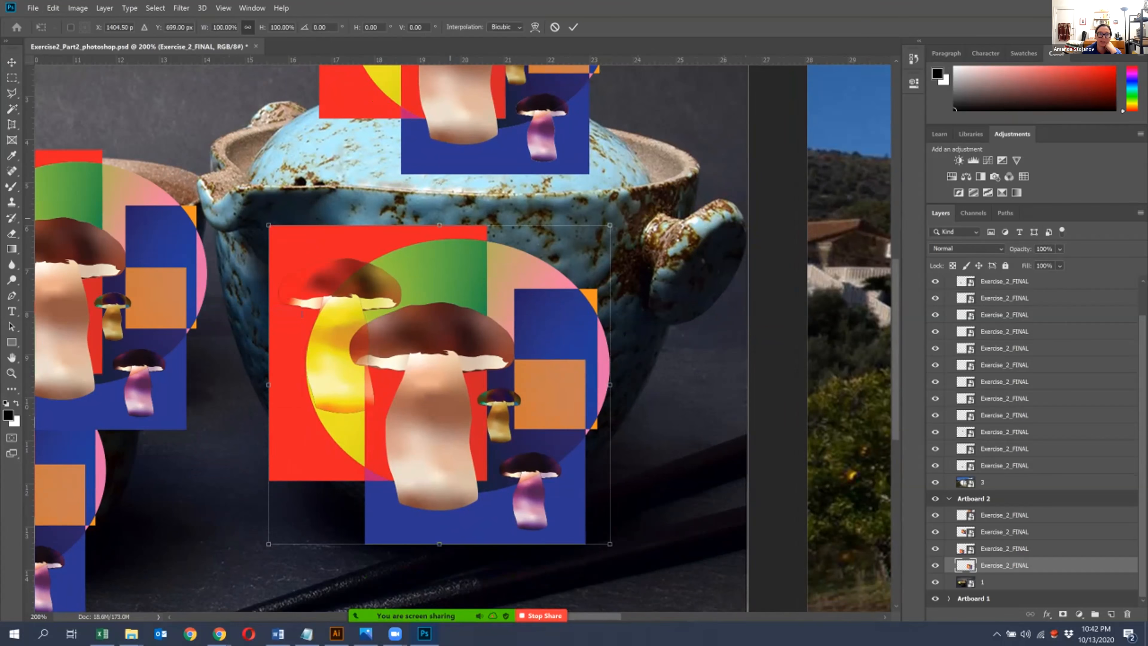
mouse_move(438, 225)
mouse_down()
mouse_move(439, 207)
mouse_move(438, 224)
mouse_up()
mouse_move(610, 225)
mouse_down()
mouse_move(633, 253)
mouse_move(741, 272)
mouse_move(791, 316)
mouse_move(884, 338)
mouse_move(768, 319)
mouse_move(504, 227)
mouse_move(348, 201)
mouse_move(639, 225)
mouse_move(629, 214)
mouse_up()
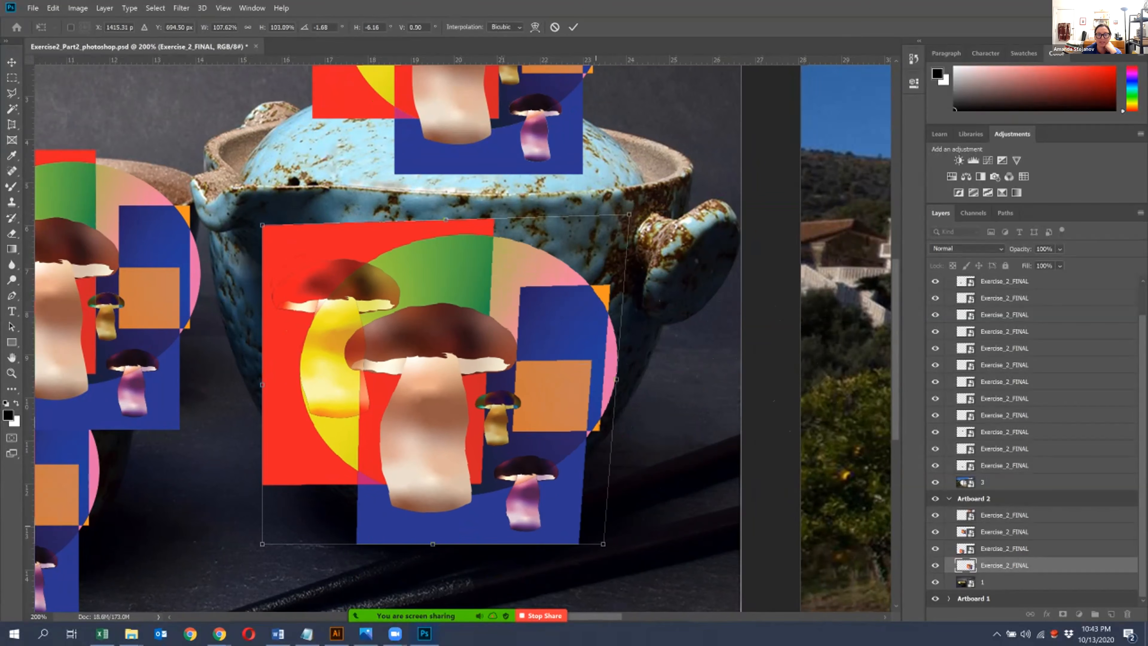
drag(604, 544, 590, 458)
drag(262, 543, 327, 488)
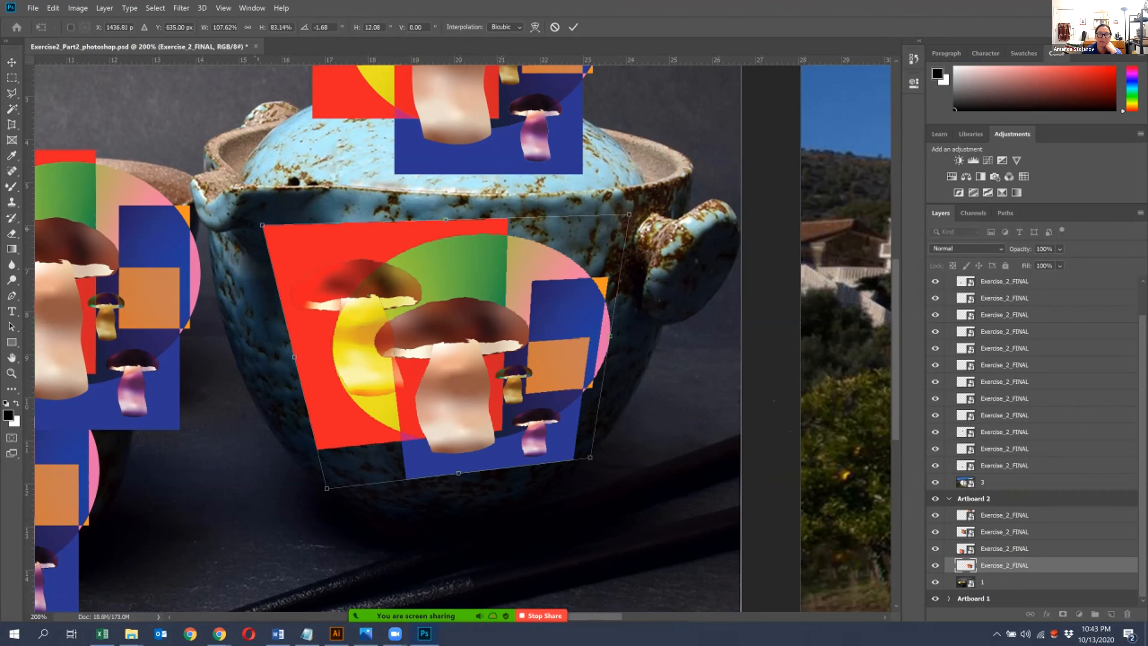
- Stretch the distorted artwork's two upper corners outward toward the pot's sides and apply the distortion
drag(262, 225, 237, 238)
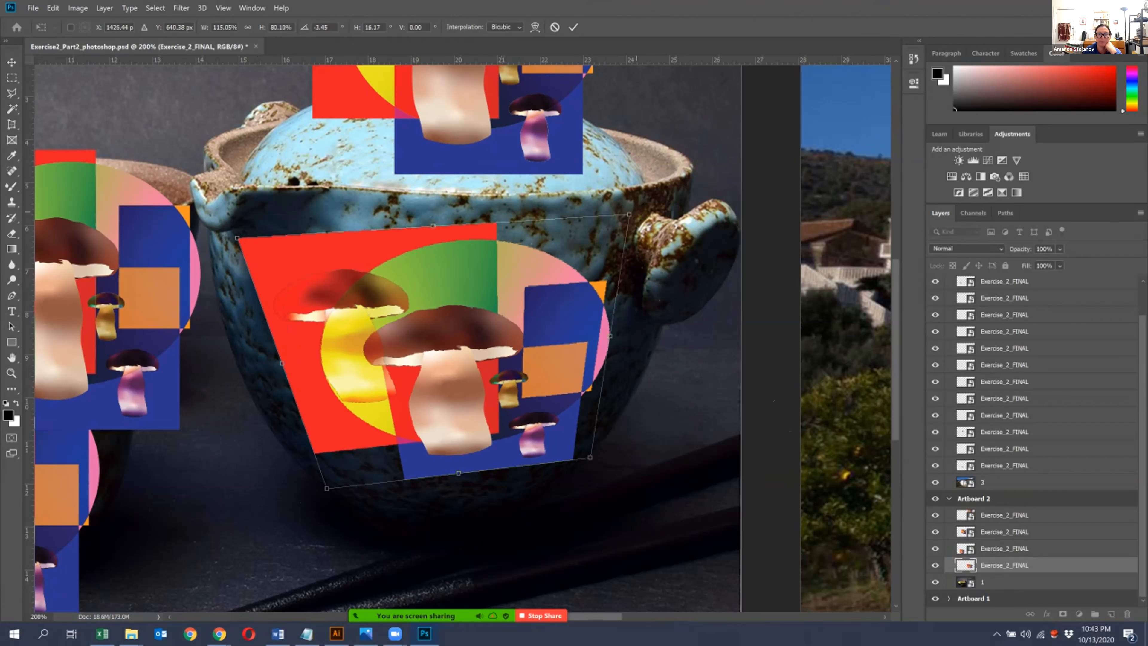
drag(630, 214, 658, 212)
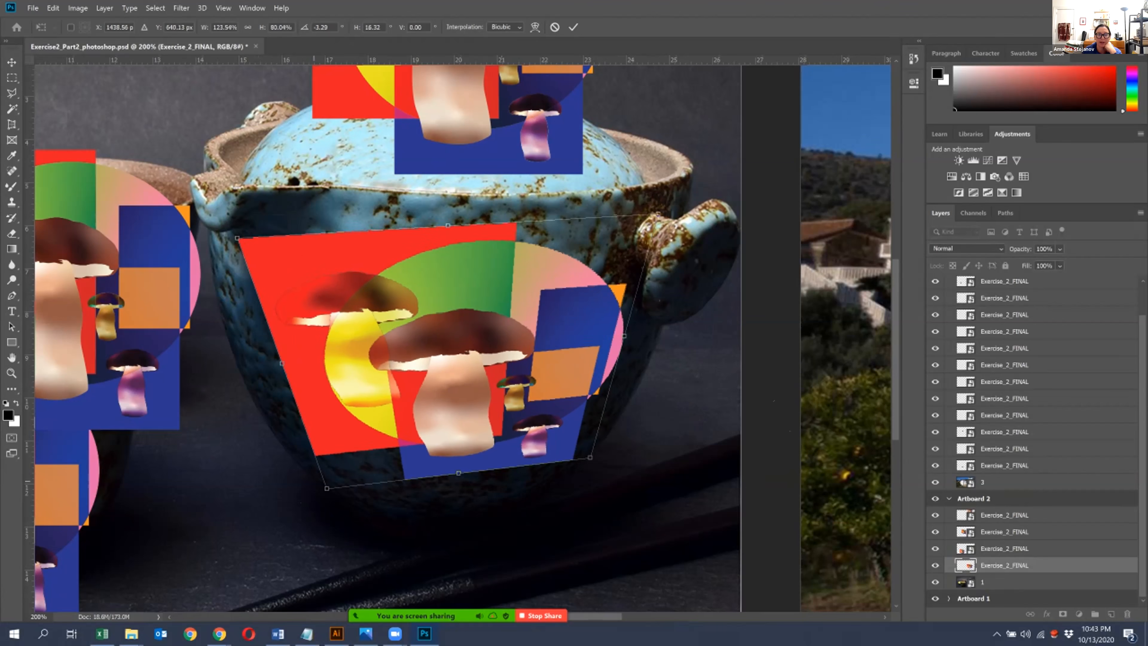
drag(326, 487, 326, 487)
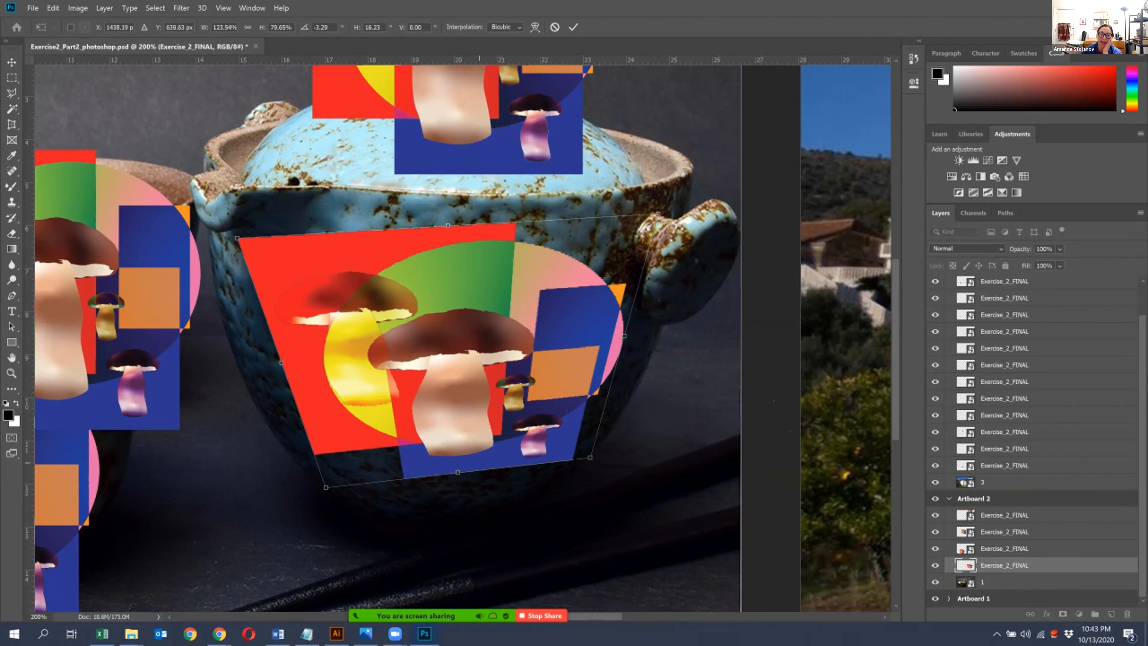
key(Return)
- Warp the teapot artwork, pulling its interior downward and bowing its left and right edges outward to follow the pot's curve
click(53, 8)
mouse_move(73, 264)
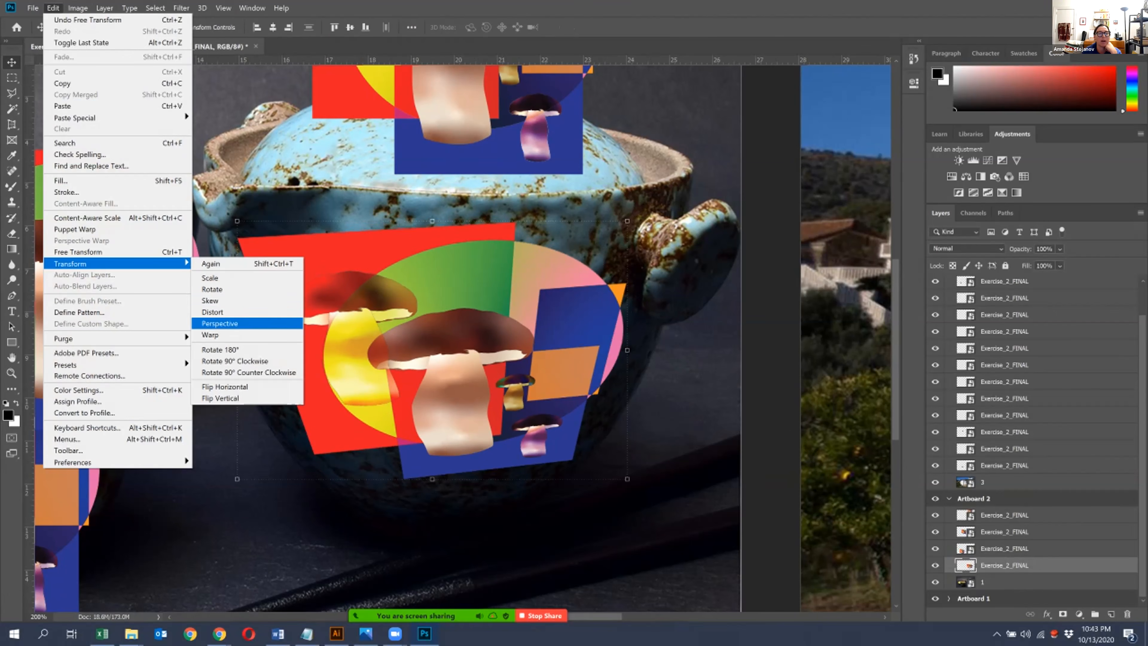
click(211, 334)
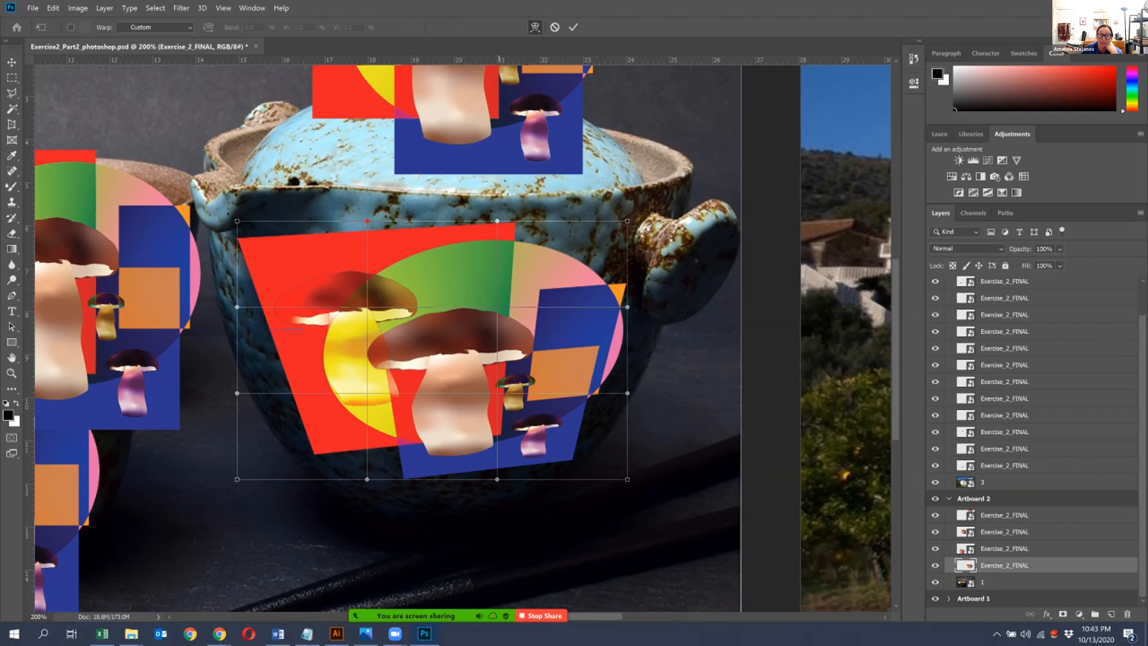
drag(498, 397, 500, 415)
drag(500, 422, 472, 434)
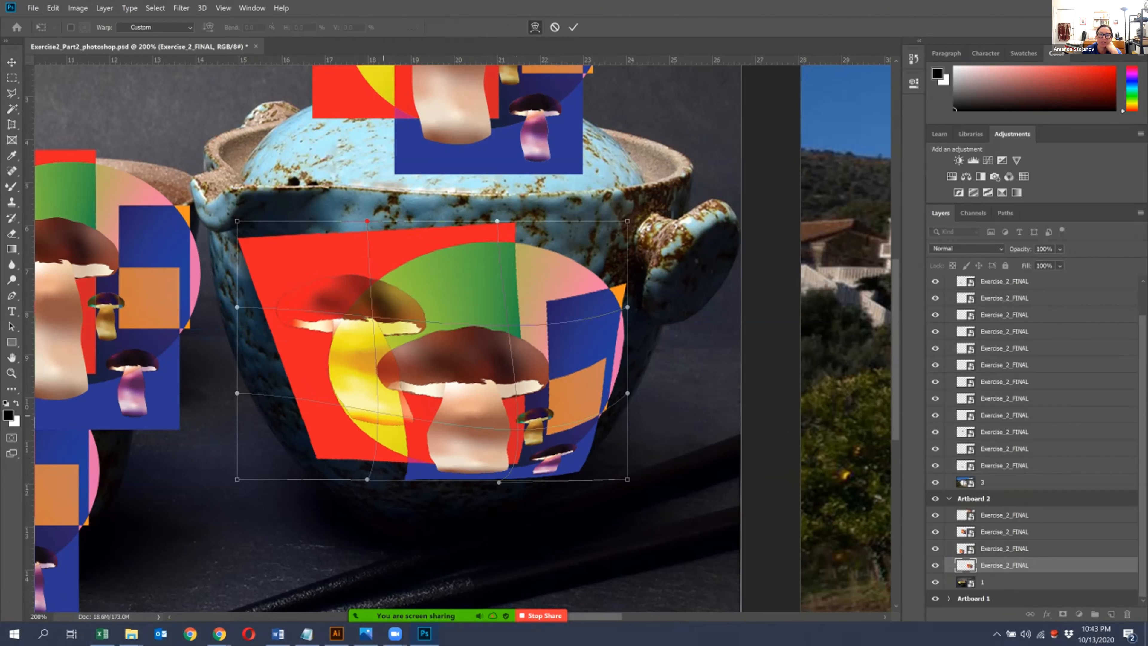
drag(373, 412, 351, 432)
mouse_move(236, 394)
mouse_down()
mouse_move(204, 344)
mouse_move(142, 389)
mouse_move(199, 398)
mouse_move(242, 367)
mouse_move(234, 393)
mouse_up()
drag(237, 307, 192, 262)
drag(627, 307, 676, 271)
drag(627, 393, 637, 431)
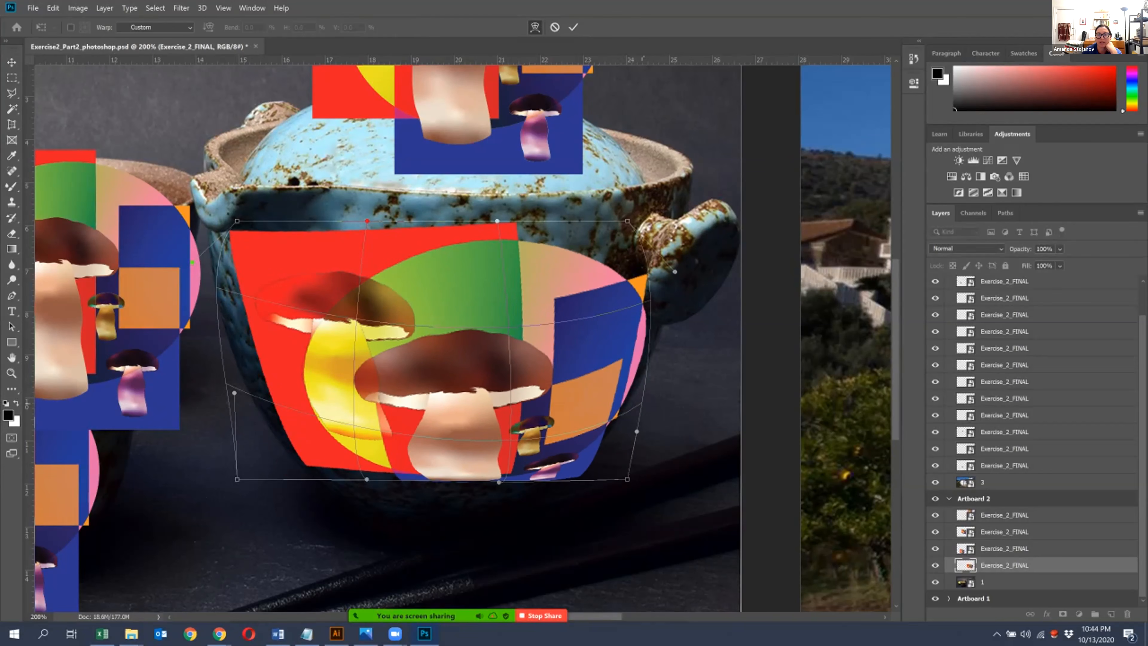
drag(674, 271, 661, 281)
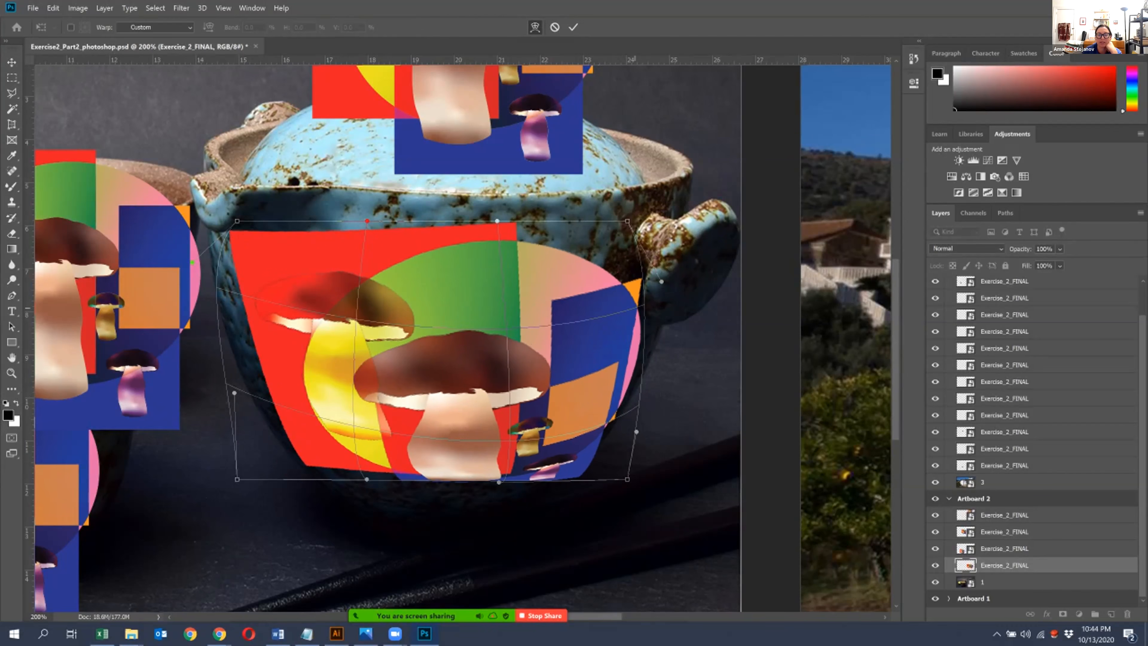
- Pull the warp's lower corners in to match the pot's rounded base, bulge the lower left side outward, and apply the warp
drag(236, 479, 300, 465)
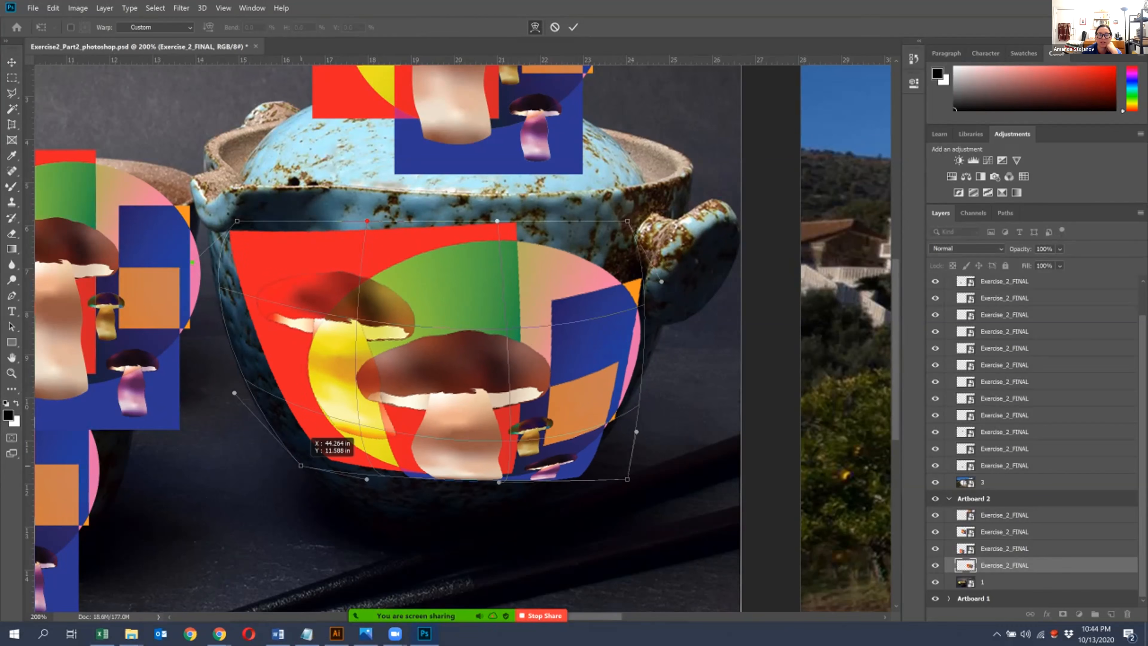
drag(234, 393, 173, 400)
drag(627, 479, 567, 477)
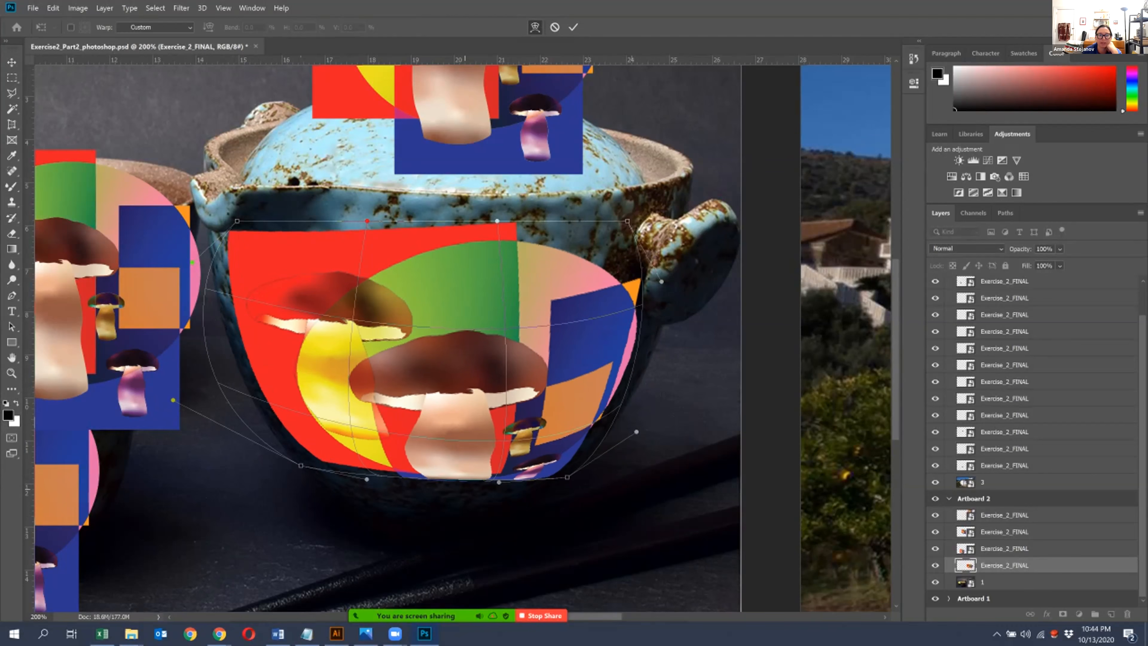
drag(300, 465, 332, 508)
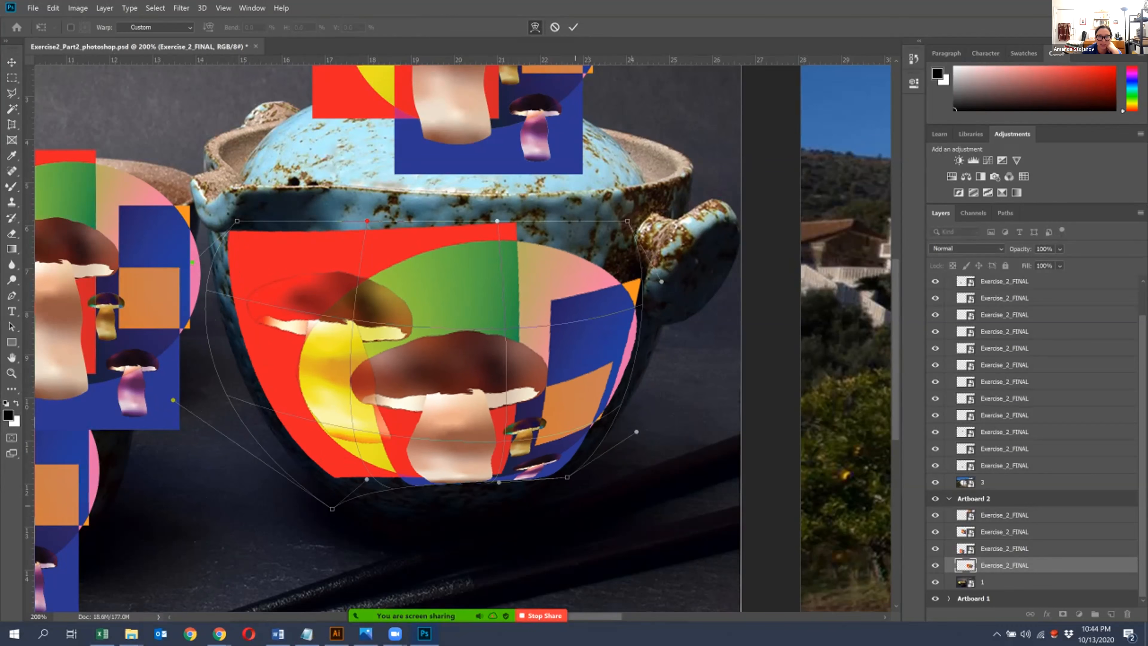
drag(567, 476, 567, 491)
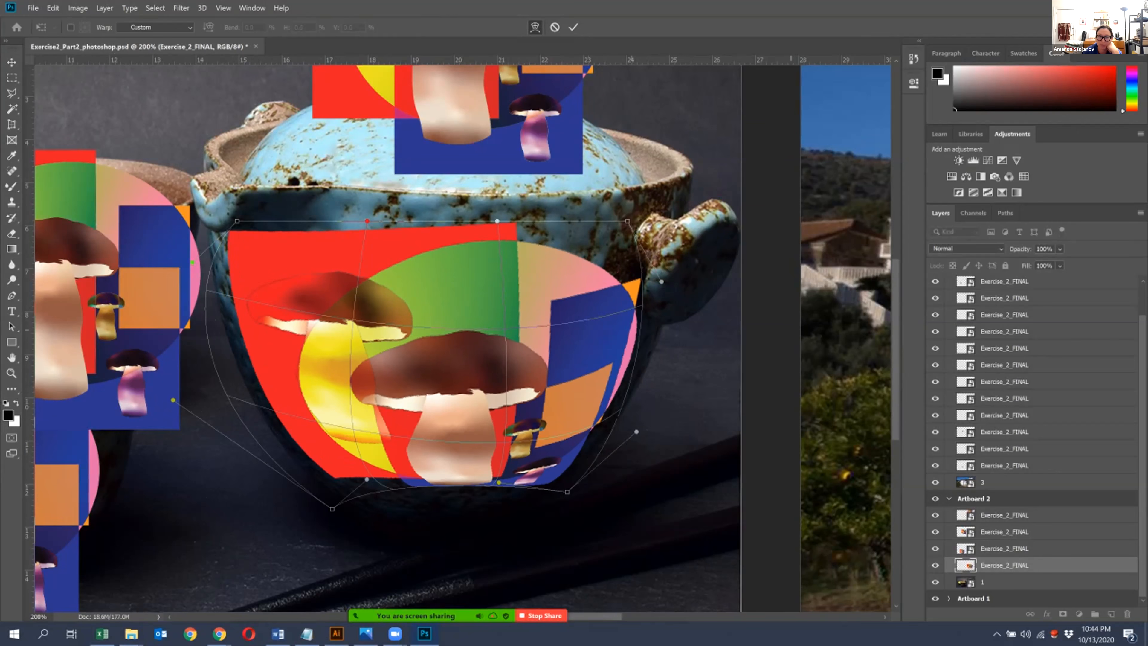
key(Return)
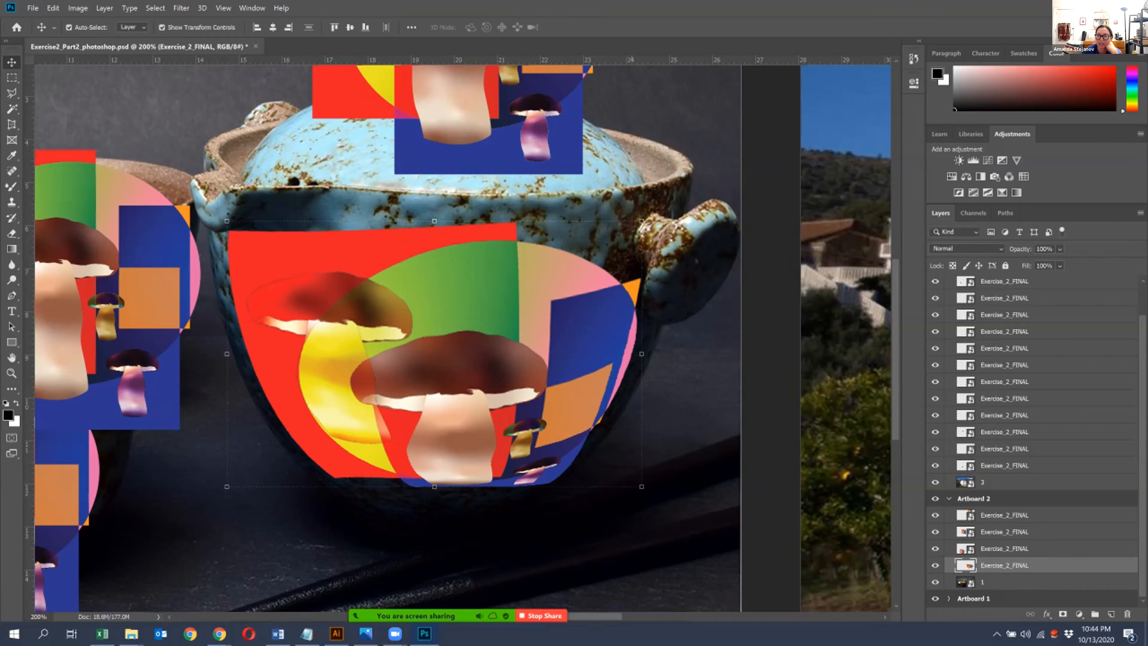
- Add a Brightness/Contrast adjustment layer above the teapot artwork, raise its brightness, and reselect the artwork layer
click(958, 160)
drag(812, 151, 864, 150)
click(1004, 581)
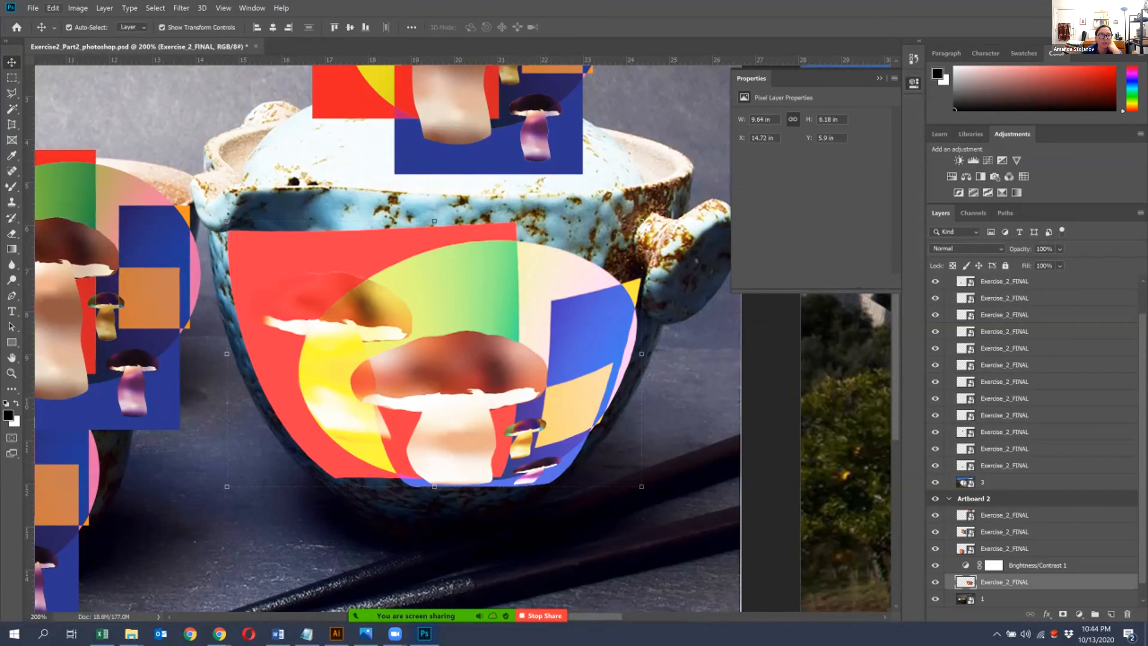
- Start a second warp on the teapot artwork and curve its bottom edge downward toward the pot's base
click(53, 8)
mouse_move(72, 264)
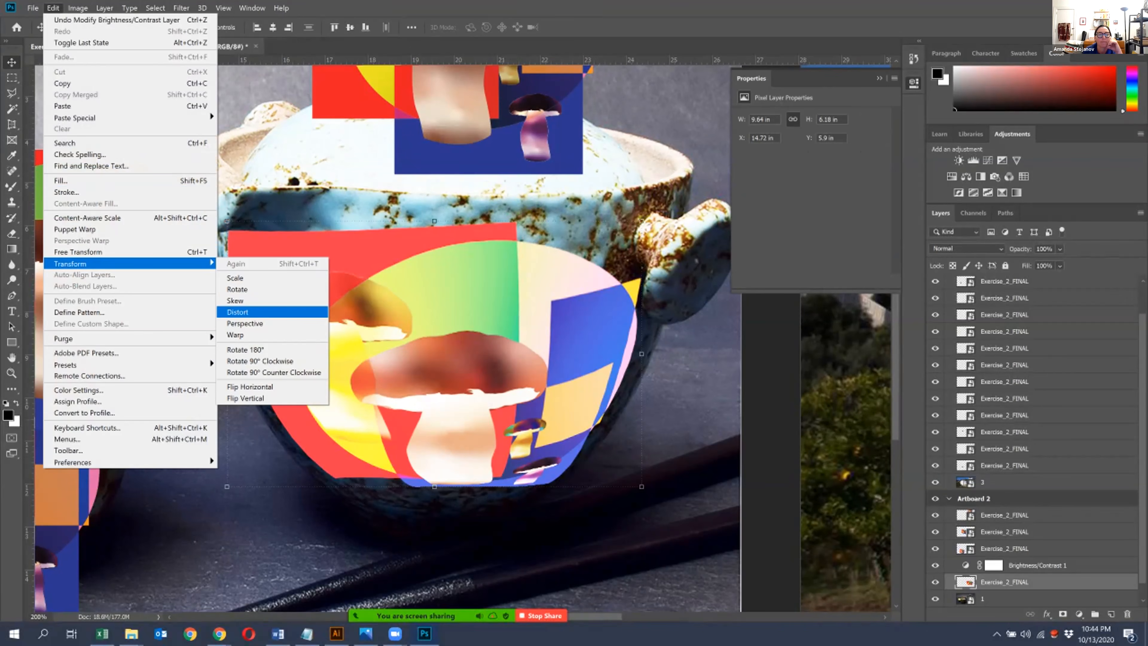
click(235, 335)
drag(365, 487, 360, 546)
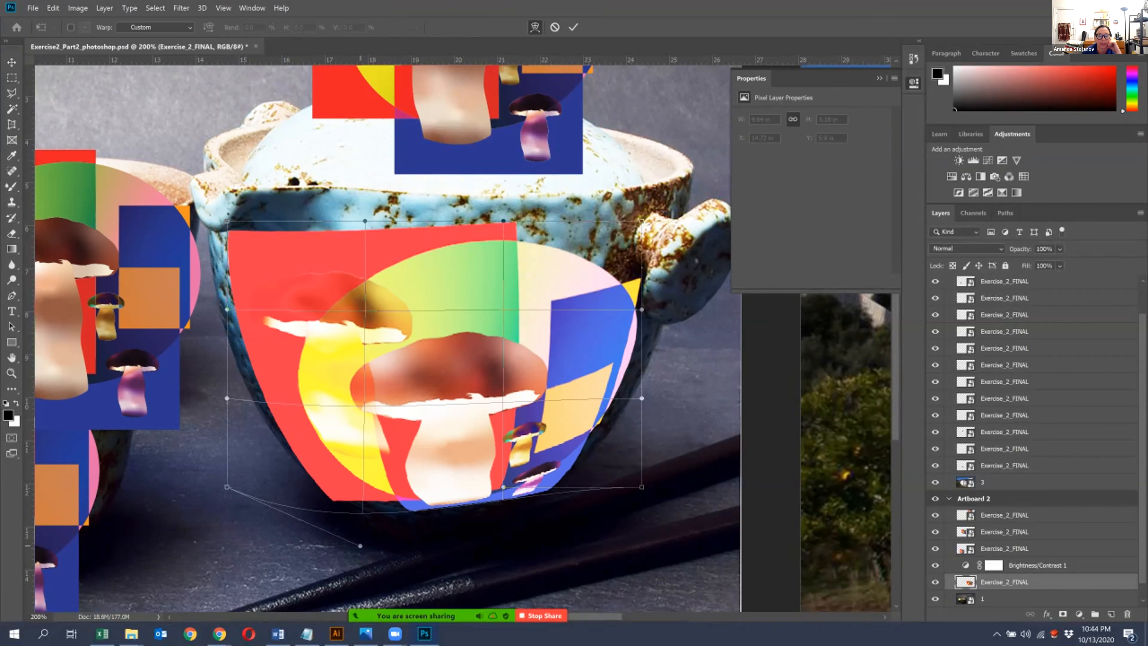
drag(503, 486, 499, 507)
- Widen the warp's upper corners, arch the top edge up toward the pot's rim, refine the bottom curve, and apply the warp
drag(227, 221, 202, 220)
drag(642, 220, 705, 214)
drag(365, 220, 348, 160)
drag(503, 220, 568, 195)
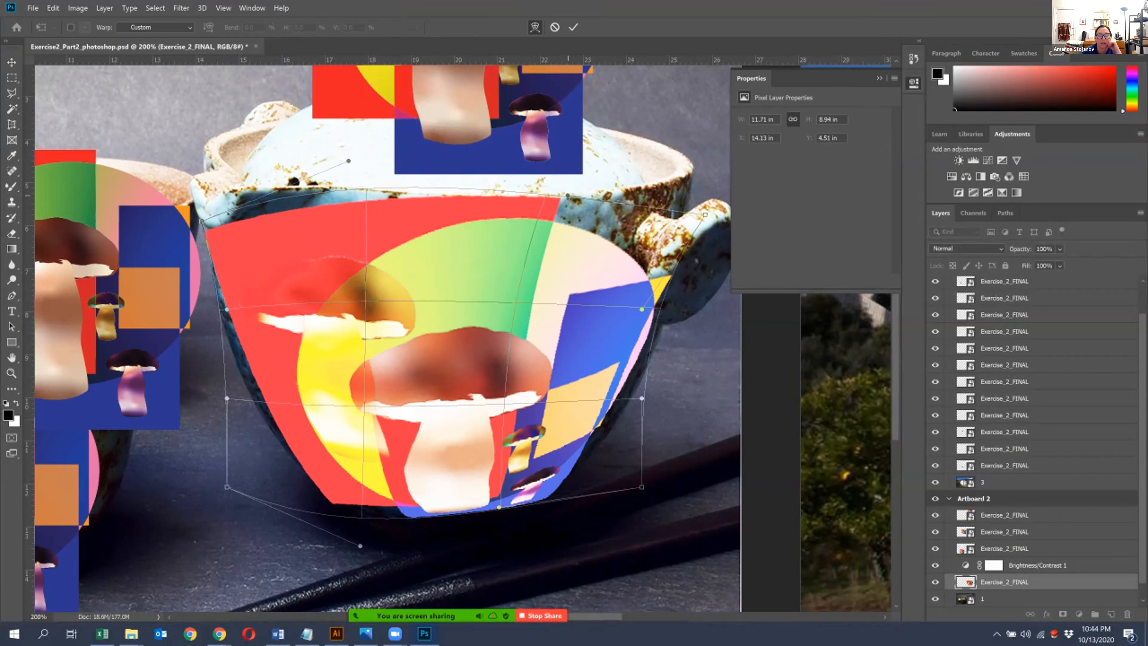
drag(499, 506, 495, 524)
drag(201, 222, 213, 221)
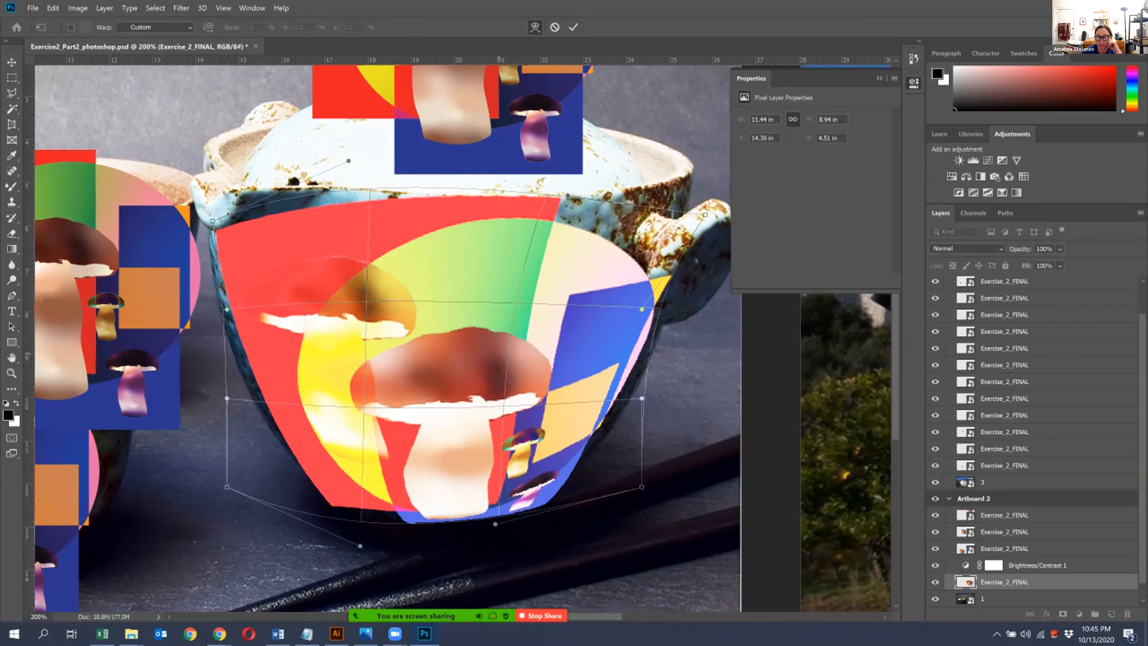
key(Return)
- Hide the Brightness/Contrast adjustment layer and view the artboards together at 50%
click(935, 565)
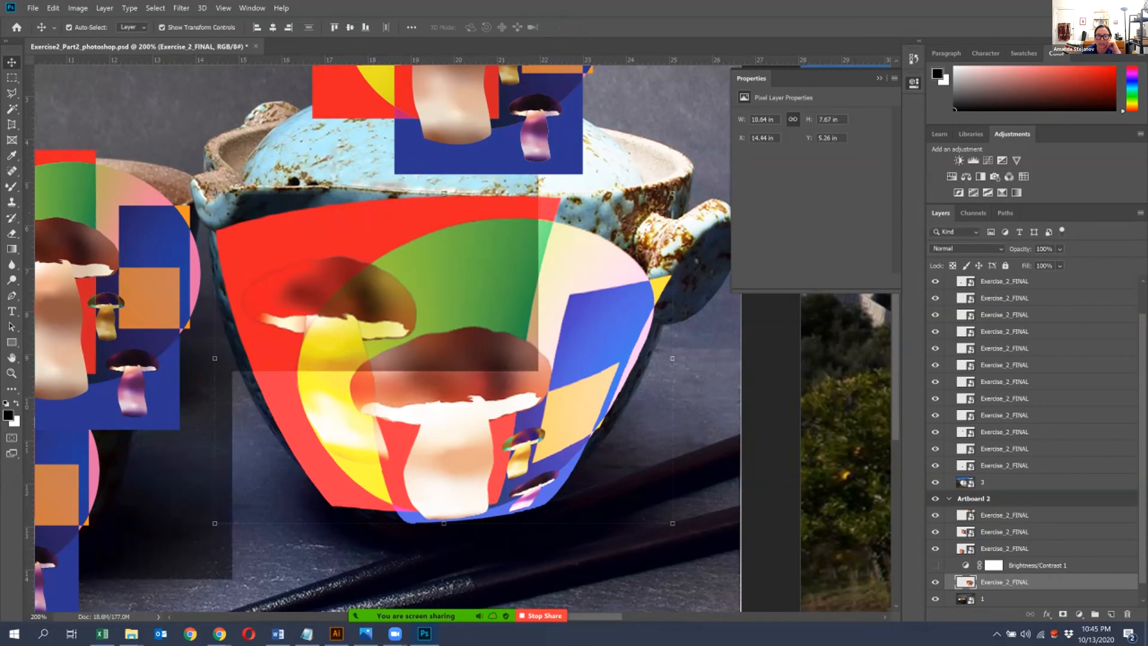
key(ctrl+minus)
key(ctrl+minus)
key(ctrl+minus)
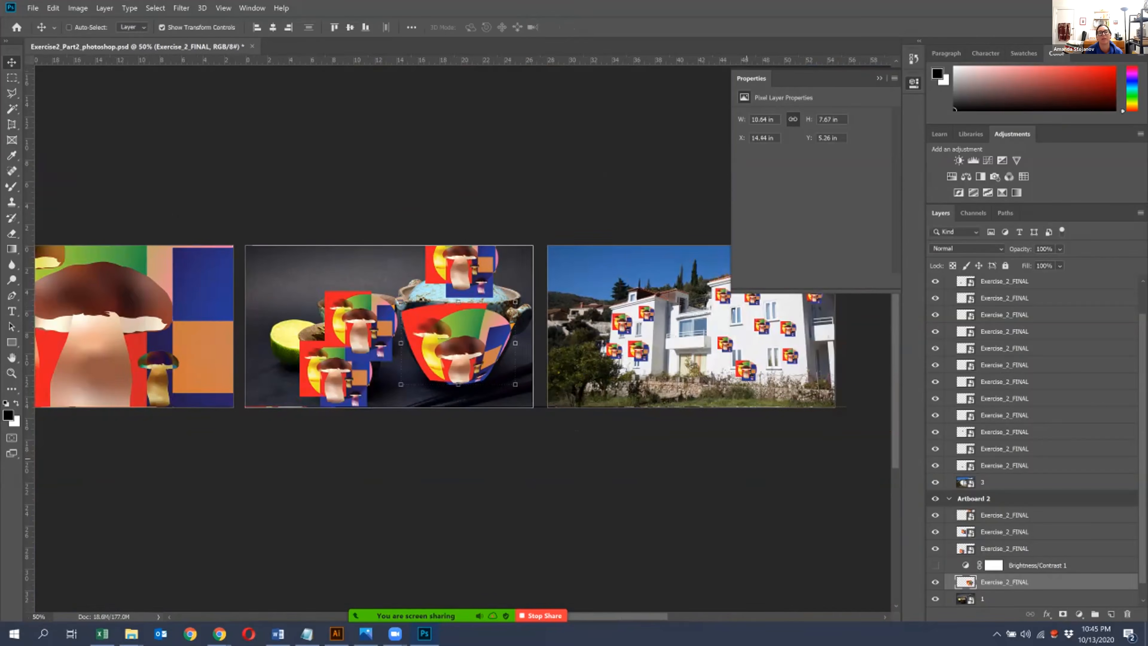
- Start another warp on the teapot artwork and pull its lower interior down toward the pot's base
key(ctrl+plus)
key(ctrl+plus)
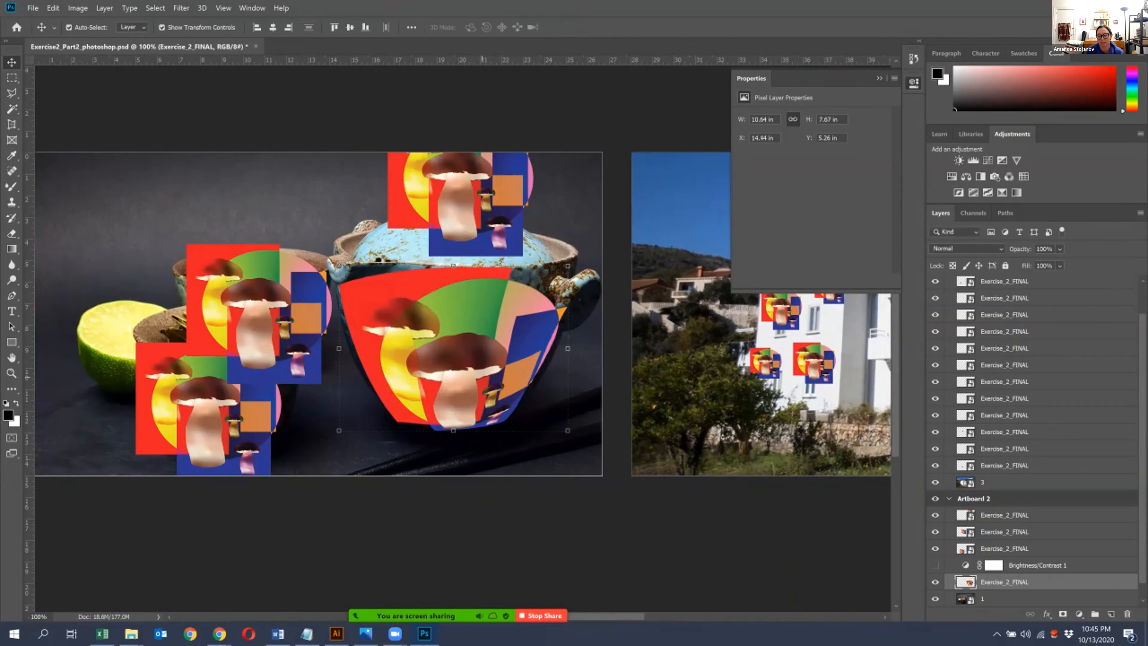
key(ctrl+plus)
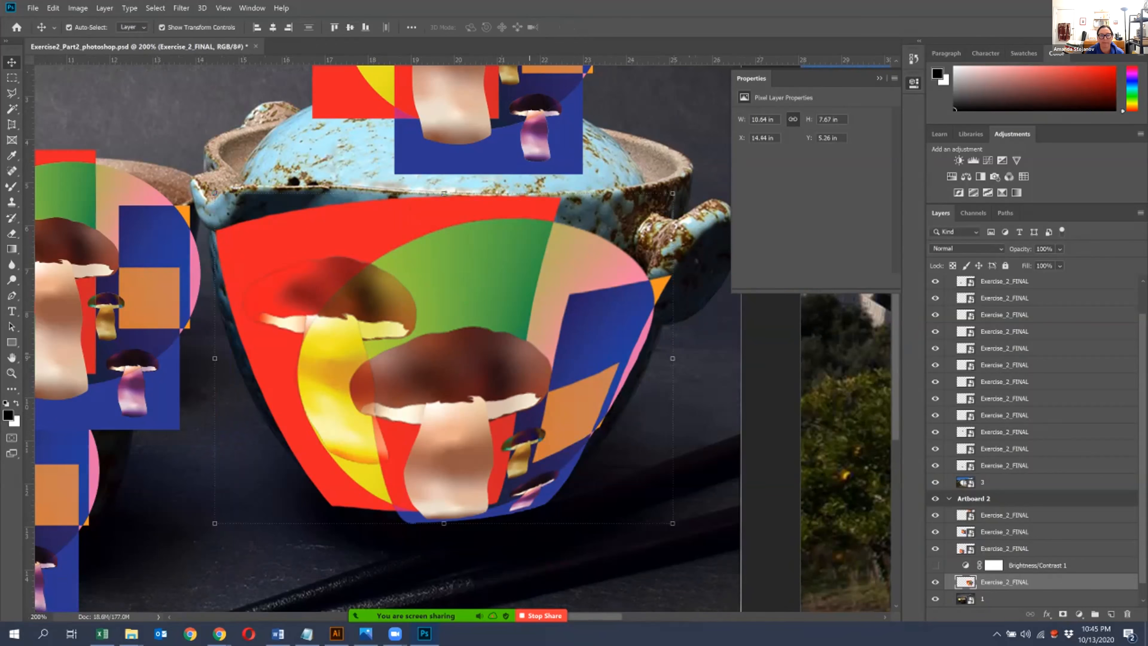
click(53, 8)
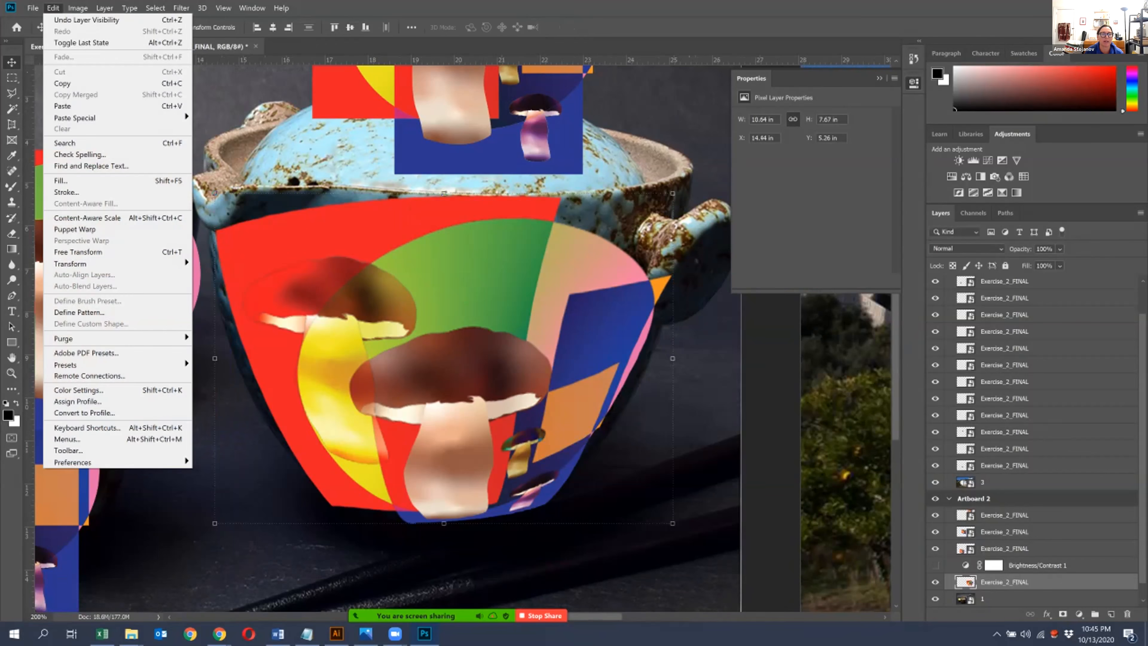
mouse_move(72, 263)
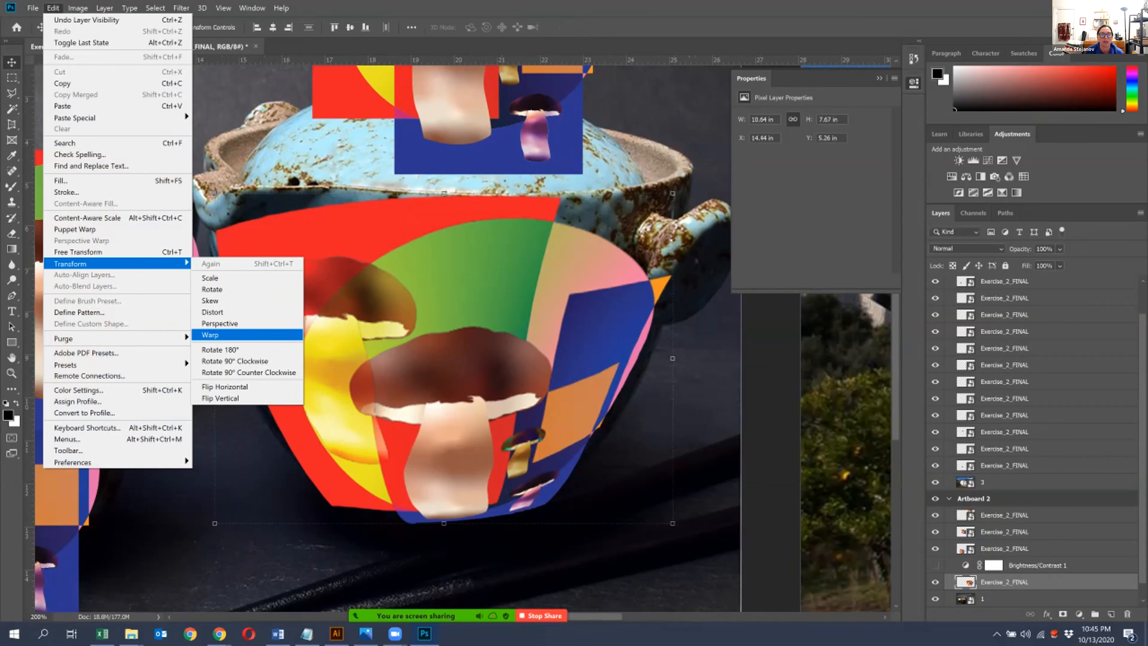
click(210, 334)
drag(512, 418, 511, 436)
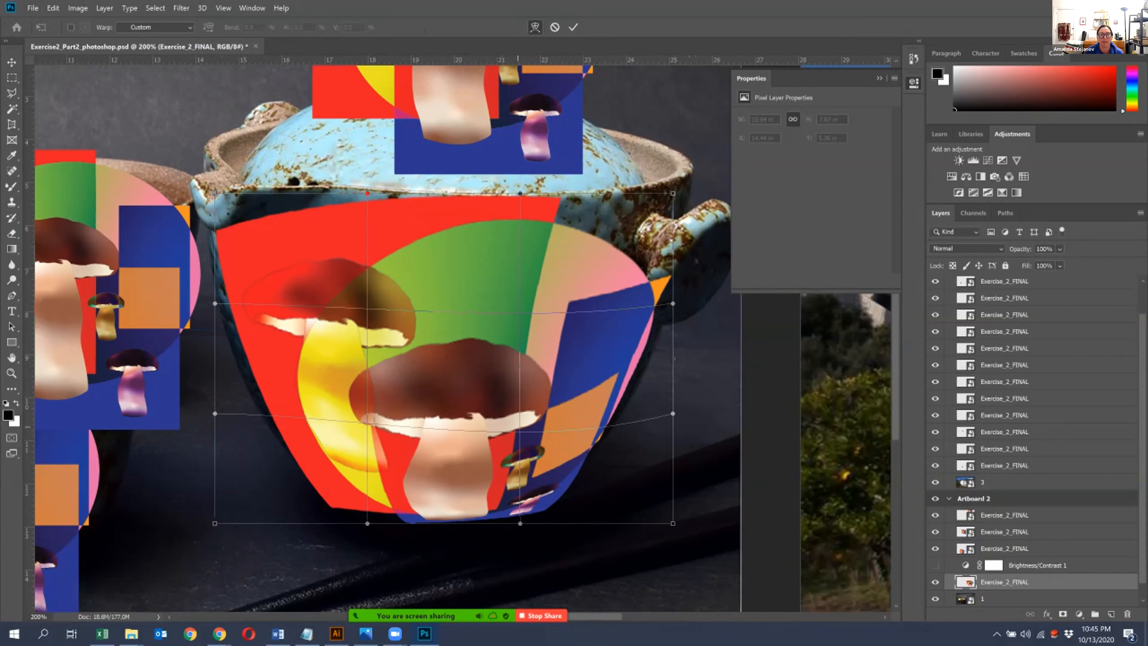
drag(367, 423, 365, 435)
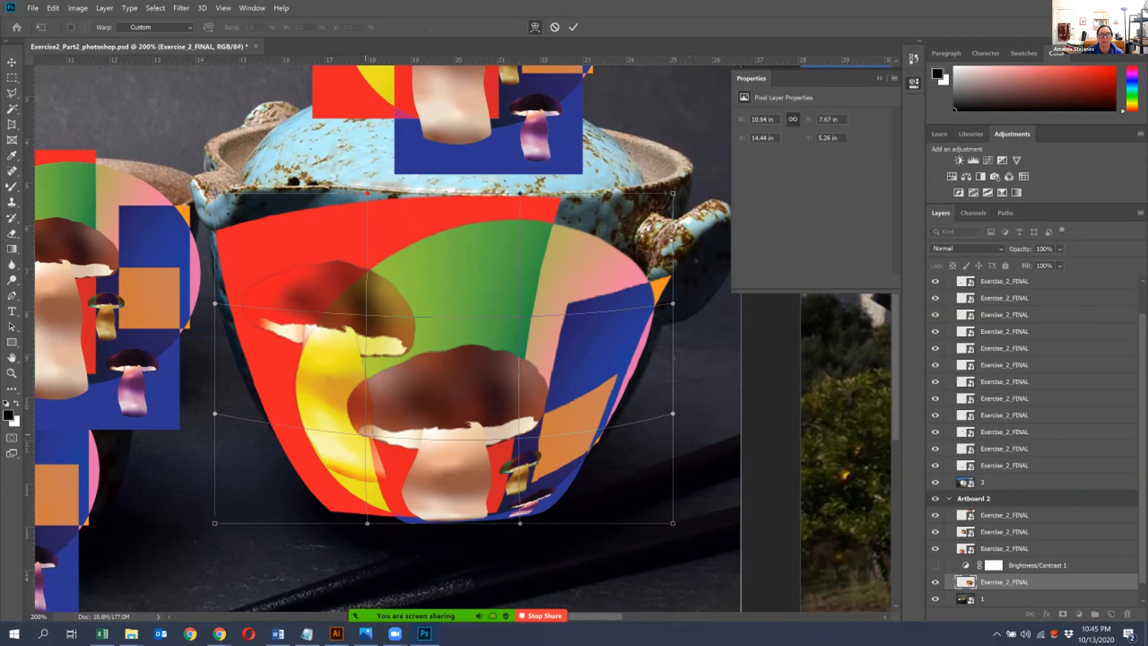
- Pull the warp's upper interior down, reshape the top edge around the pot's rim, and apply the warp
mouse_move(367, 315)
mouse_down()
mouse_move(369, 350)
mouse_move(375, 332)
mouse_up()
drag(525, 325, 529, 348)
drag(521, 194, 544, 252)
mouse_move(368, 194)
mouse_down()
mouse_move(356, 213)
mouse_move(362, 178)
mouse_up()
drag(545, 252, 555, 238)
key(Return)
key(ctrl+minus)
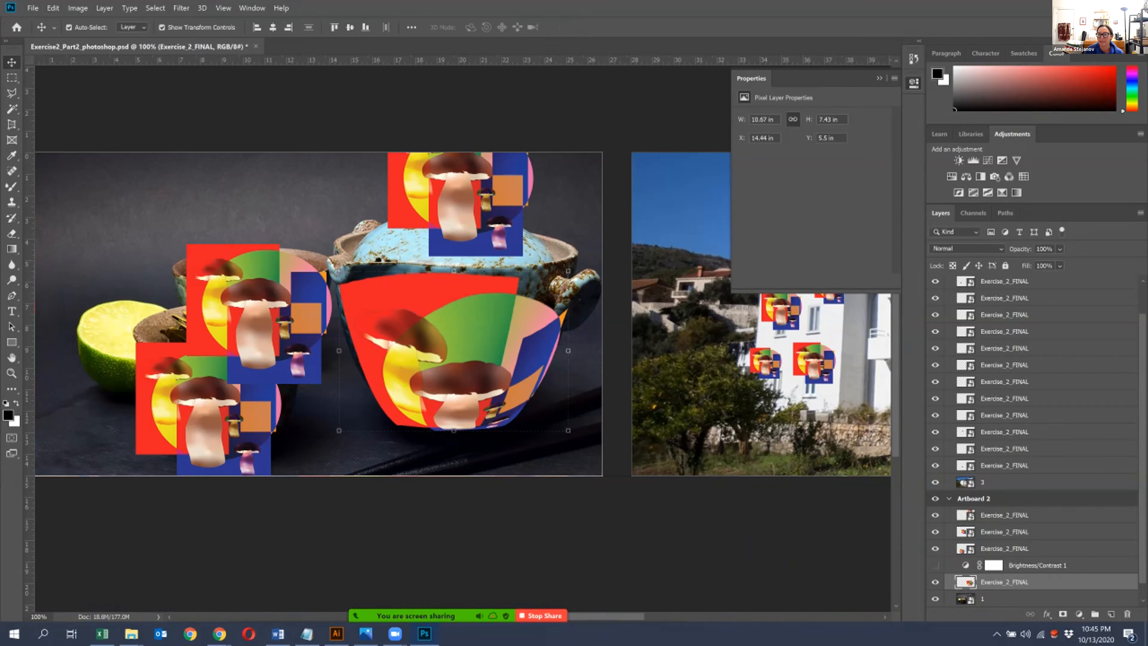
- Set the teapot artwork layer to 73% opacity and the Hard Light blend mode
click(1060, 248)
drag(1091, 263, 1081, 263)
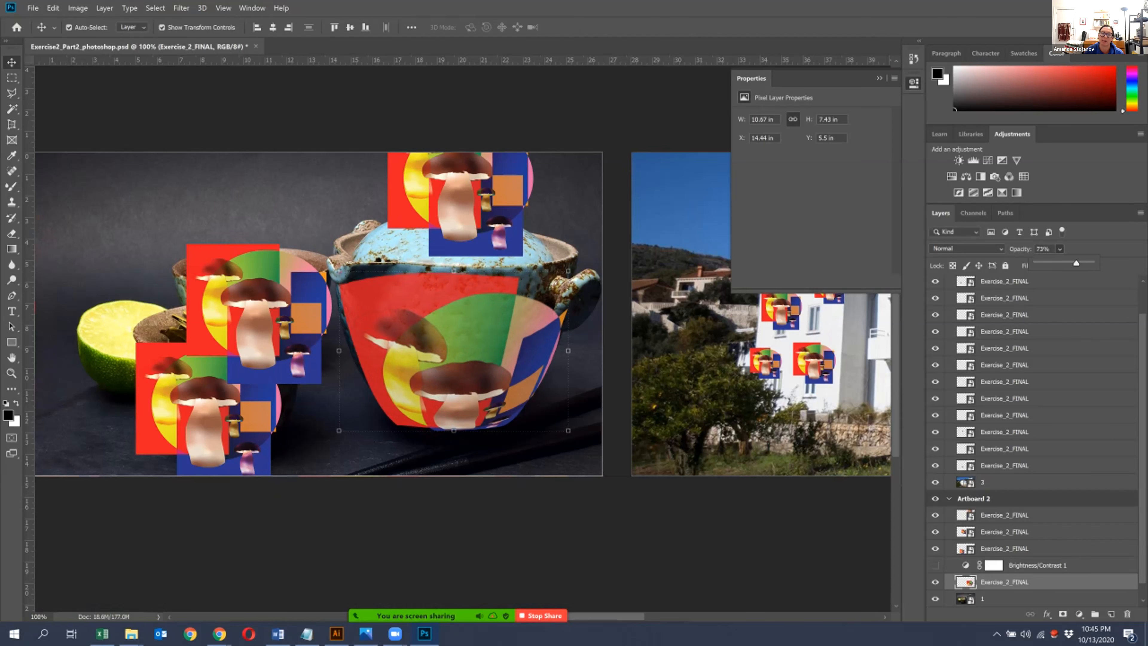
click(965, 248)
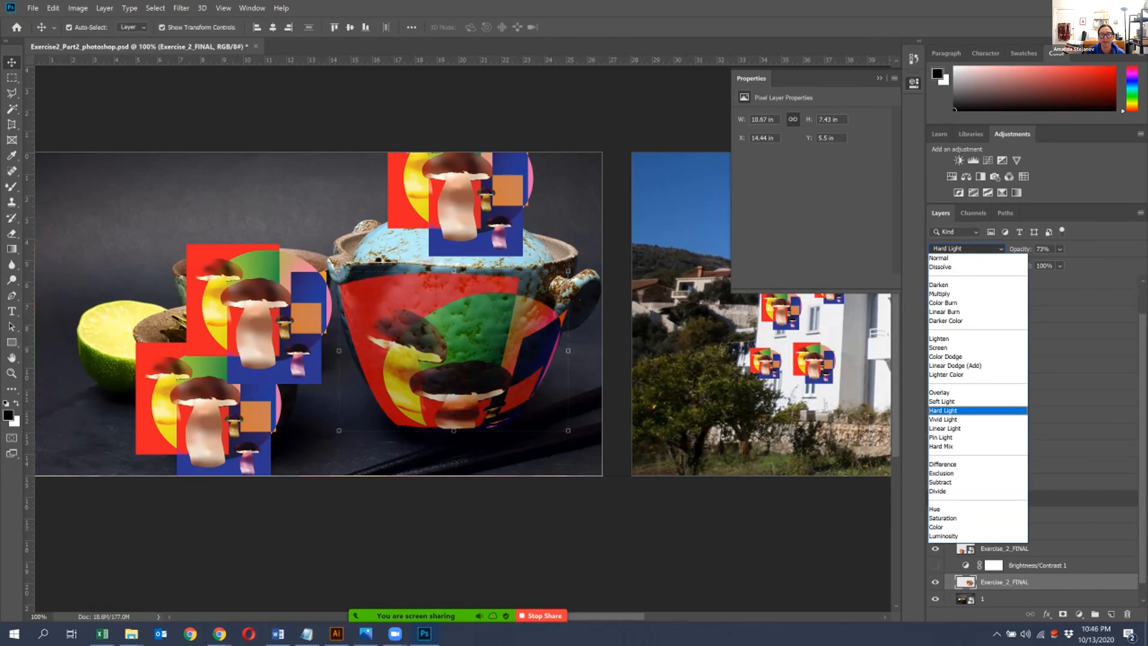
click(949, 411)
- Scale the teapot artwork up to about 104% so it reaches the pot's rim, and add a layer mask to it
key(ctrl+plus)
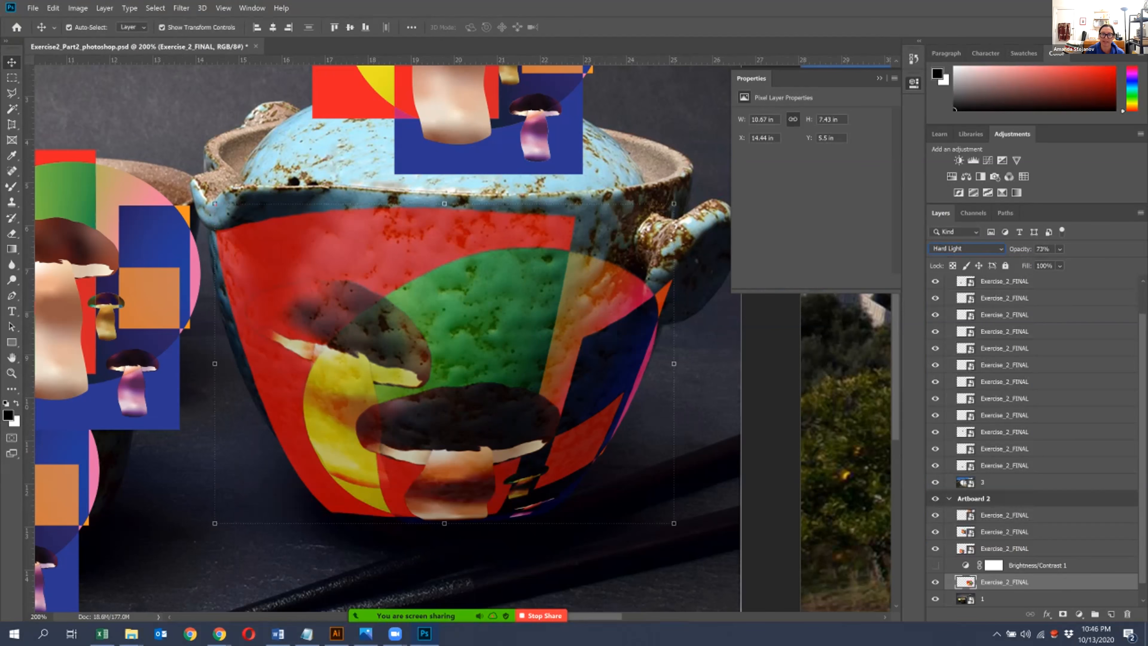
drag(444, 203, 445, 190)
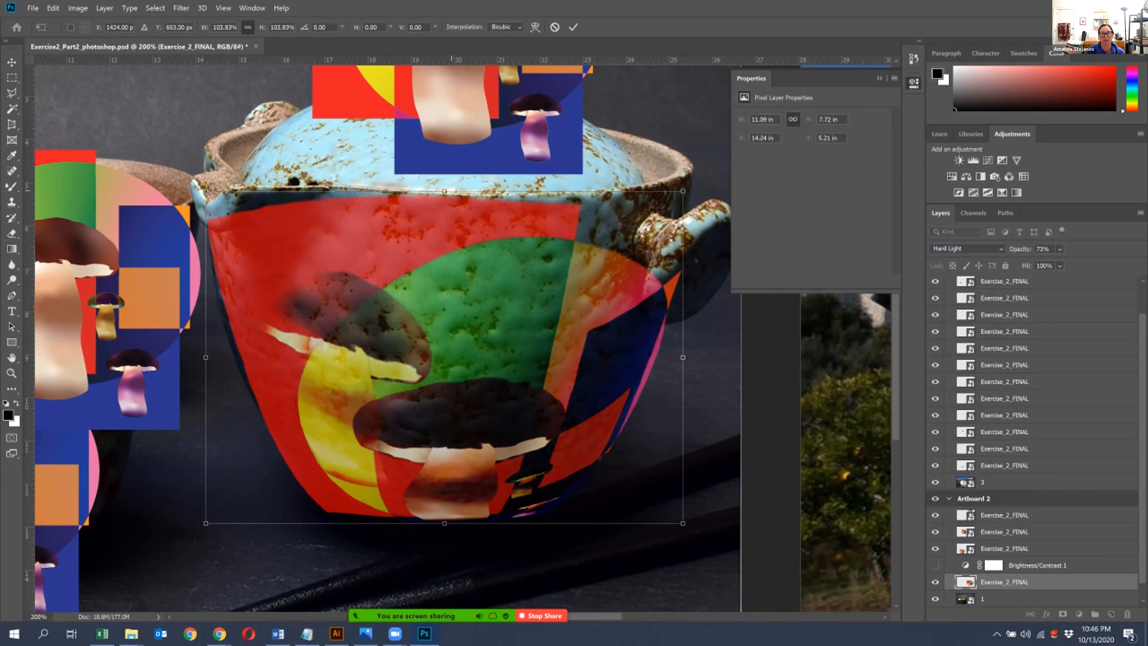
key(Return)
drag(516, 243, 460, 239)
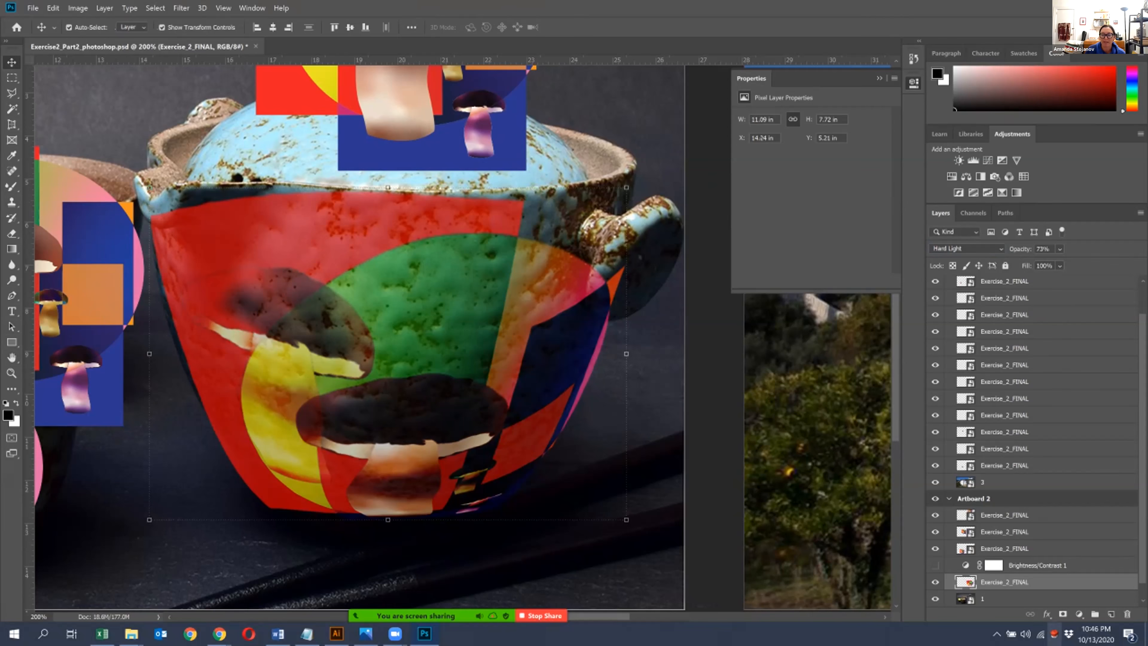
click(1063, 614)
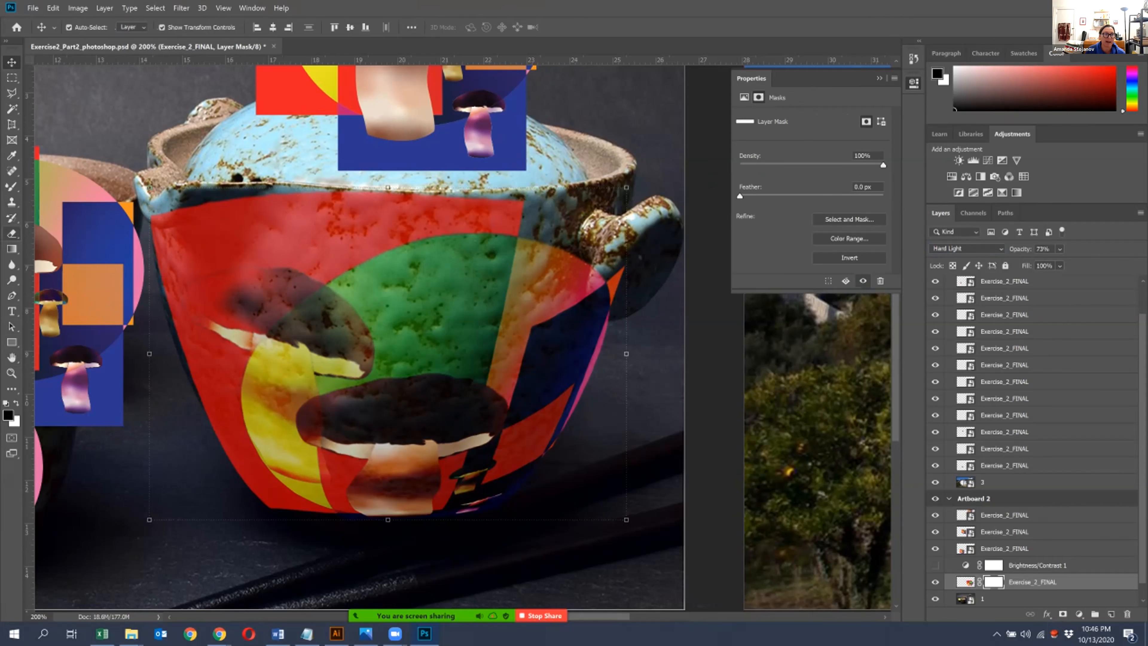
- Set up the Brush tool with a 50 px size and 9% hardness
click(11, 389)
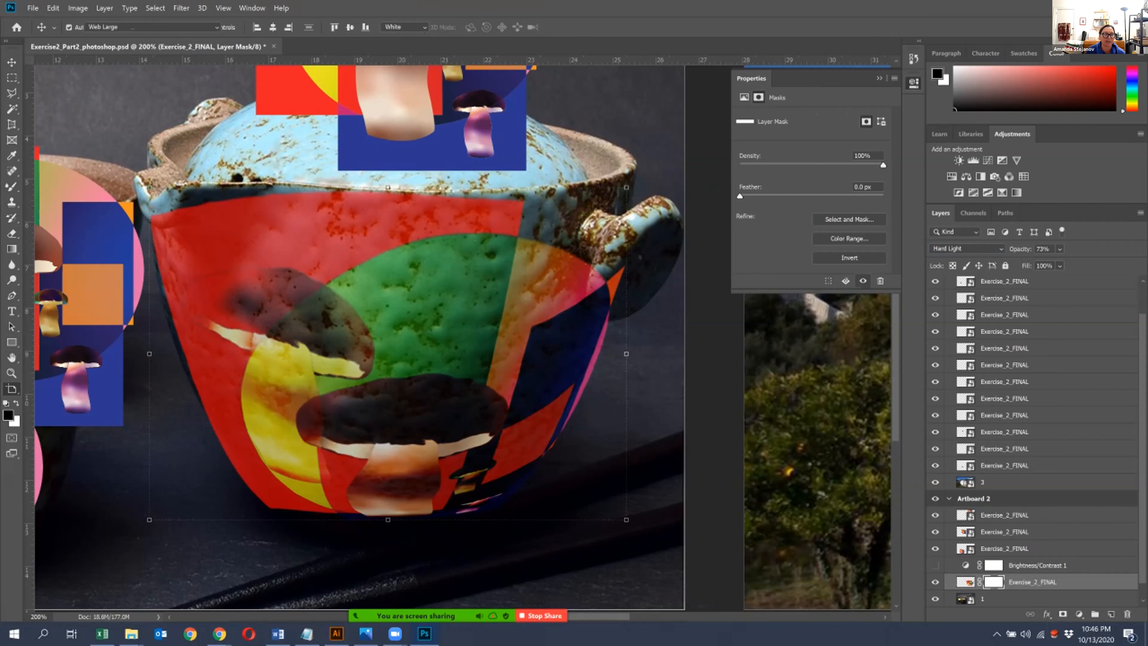
click(80, 433)
key(bracketright)
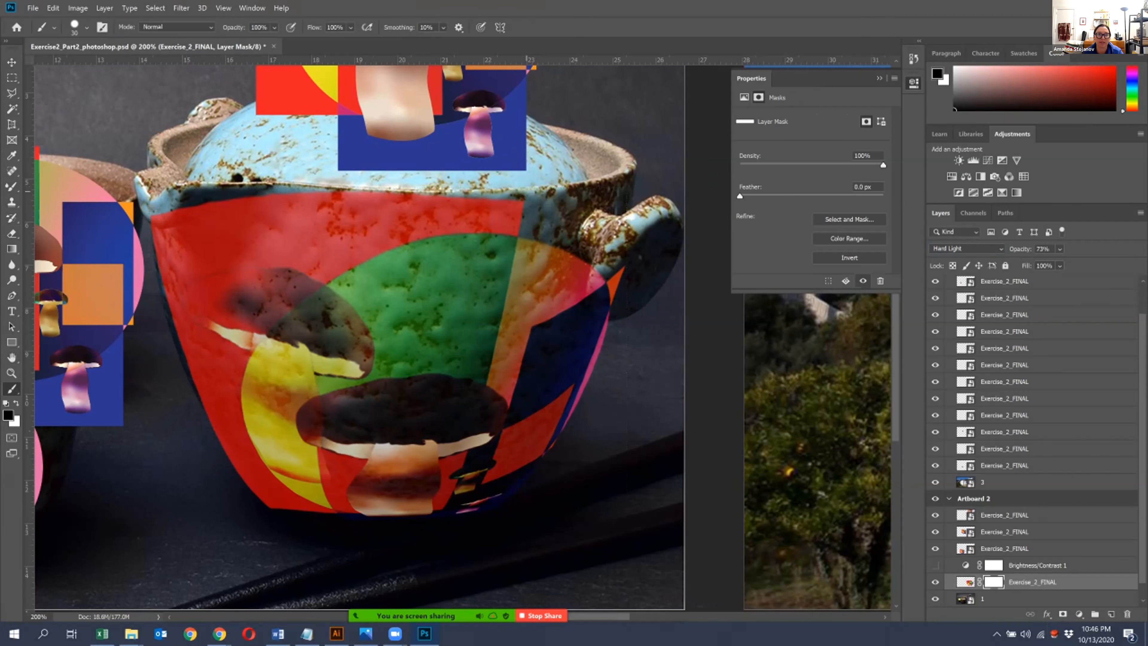
key(bracketright)
key(bracketright)
key(bracketright)
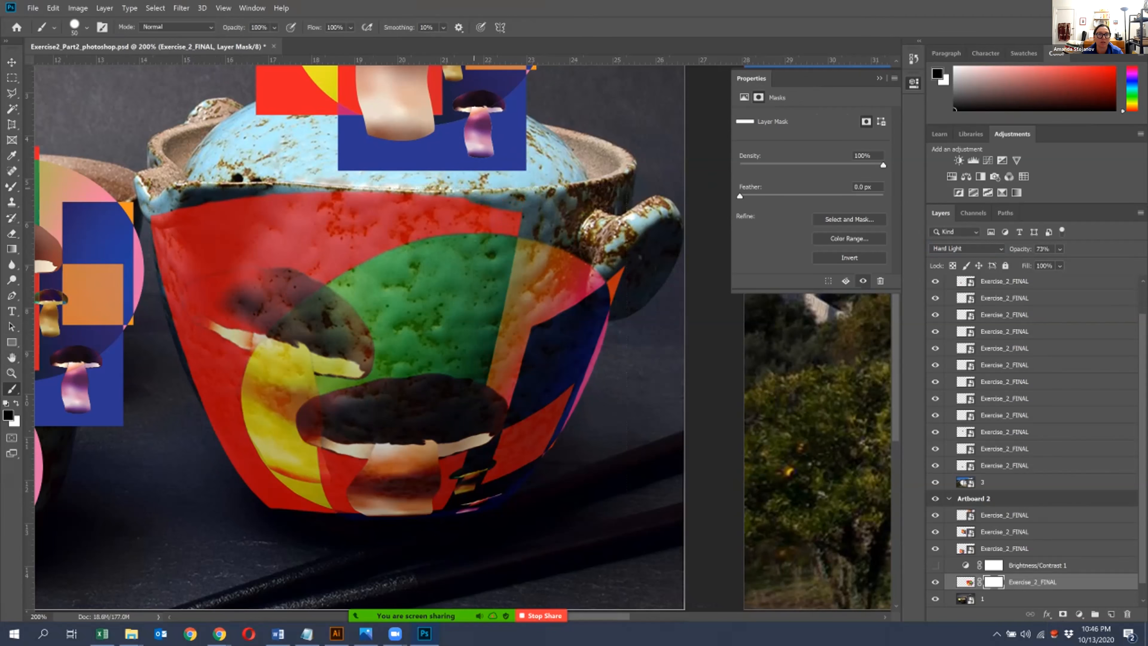
click(87, 27)
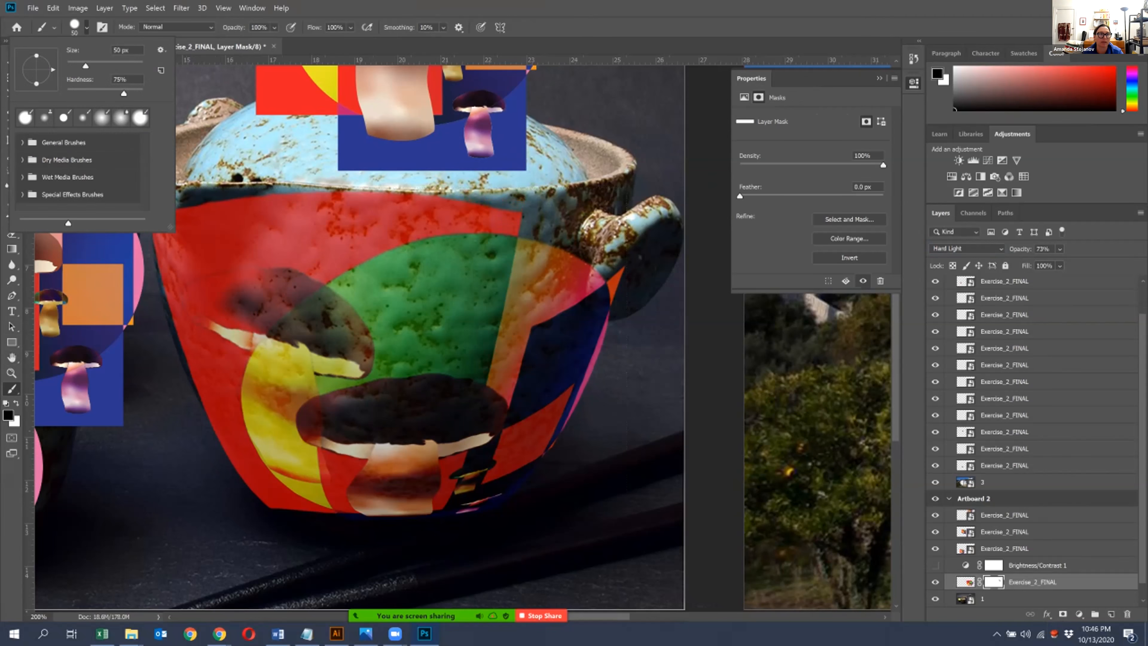
drag(80, 94, 74, 93)
key(Return)
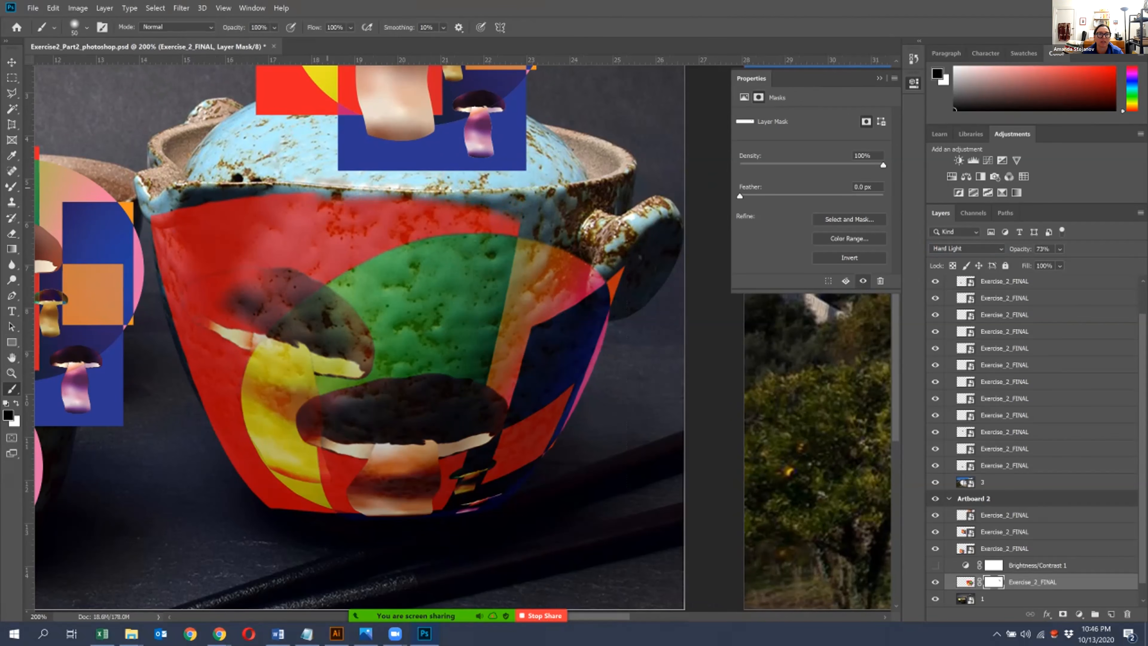
- Paint black on the mask to hide artwork below the spout, along the pot's lower left edge, and beside the right handle
drag(235, 195, 166, 207)
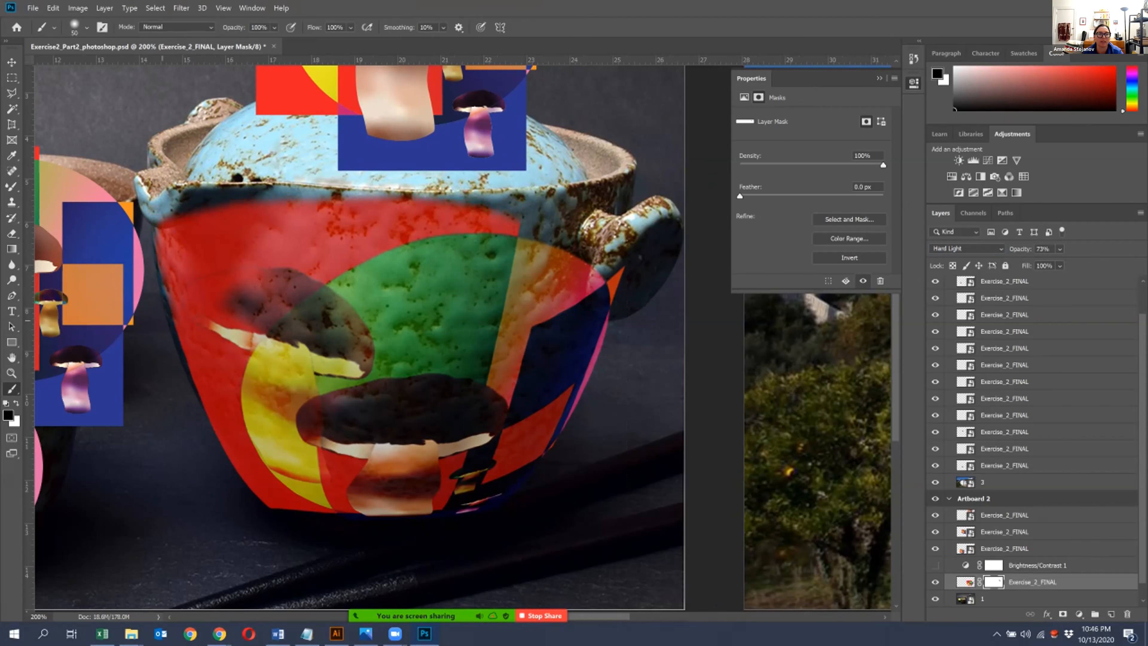
drag(230, 457, 274, 506)
mouse_move(569, 418)
mouse_down()
mouse_move(620, 269)
mouse_move(589, 292)
mouse_up()
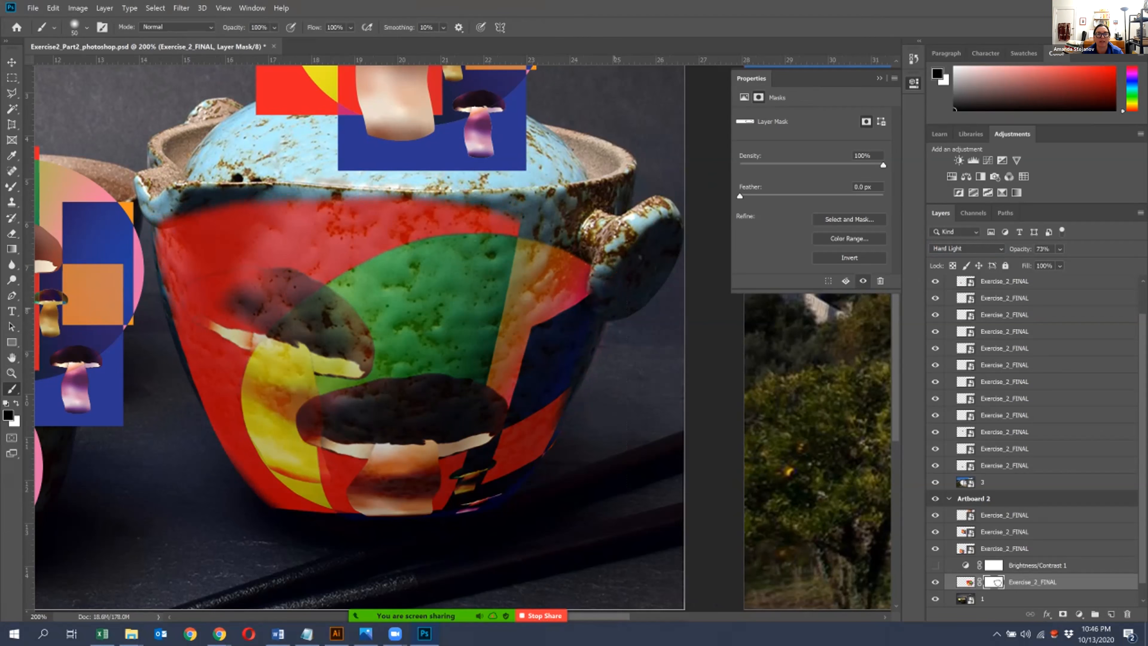
- Raise the brush hardness and mask out more artwork along the pot's rim beside the spout
click(87, 27)
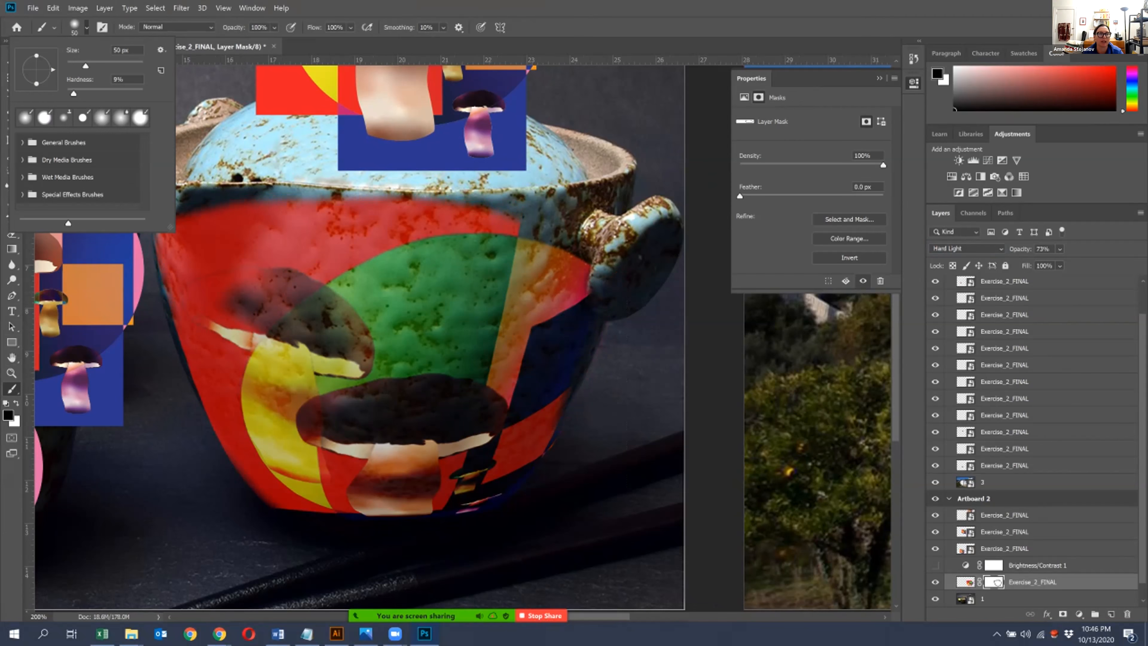
drag(74, 93, 126, 93)
click(603, 277)
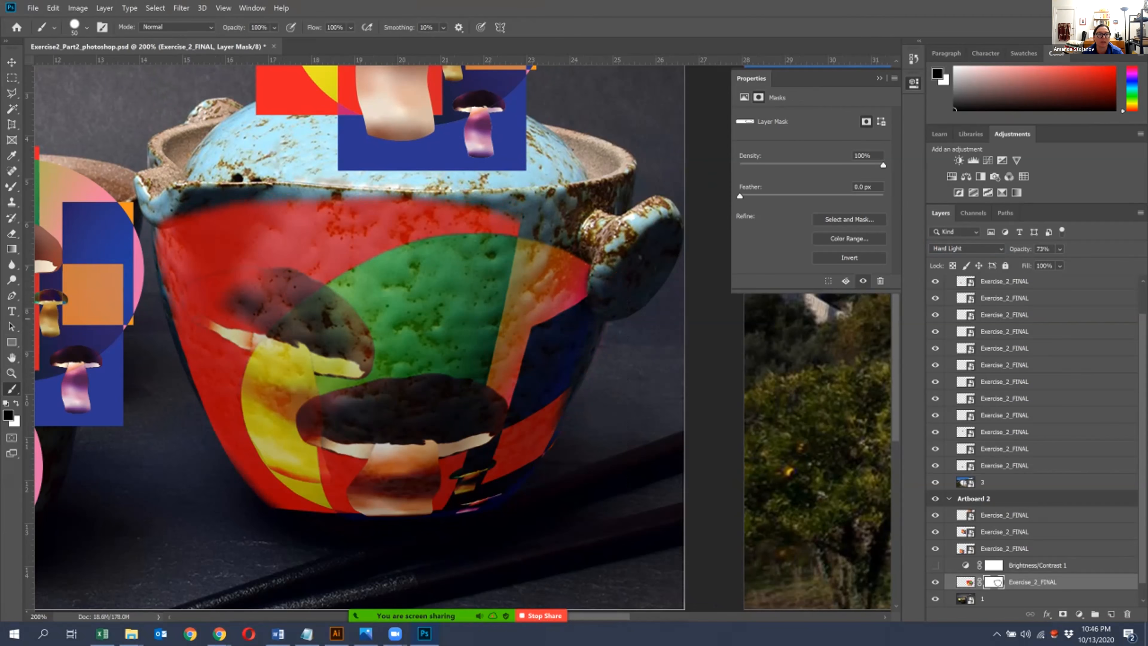
click(184, 220)
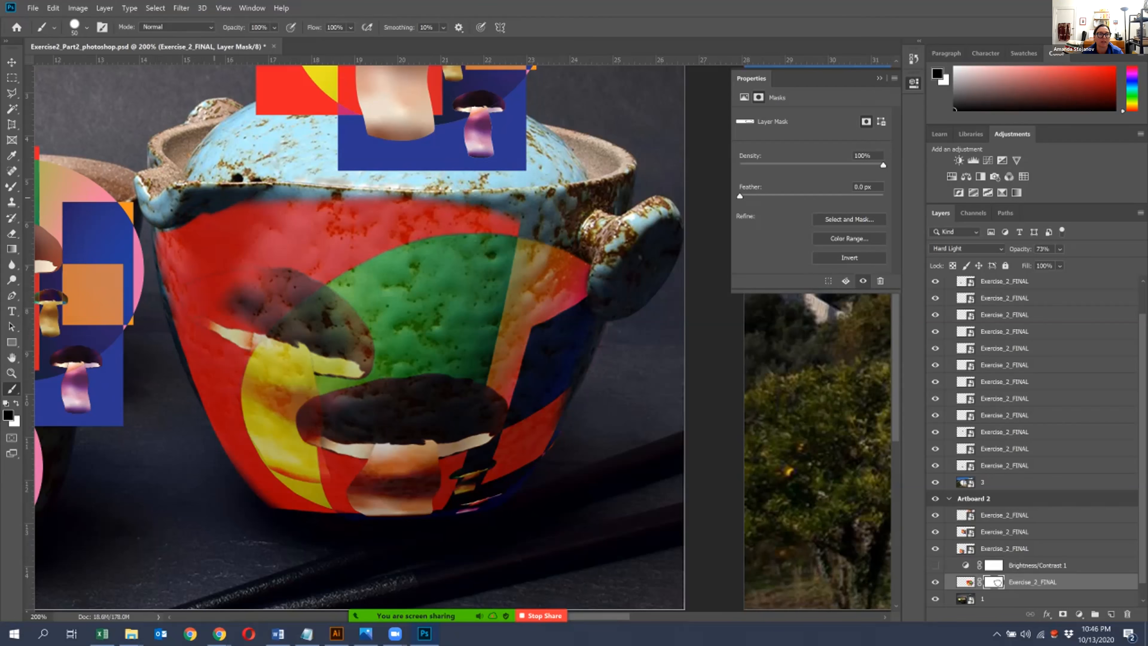
- Try to outline the shaded area beneath the pot's spout with the Lasso tool
click(11, 92)
click(61, 93)
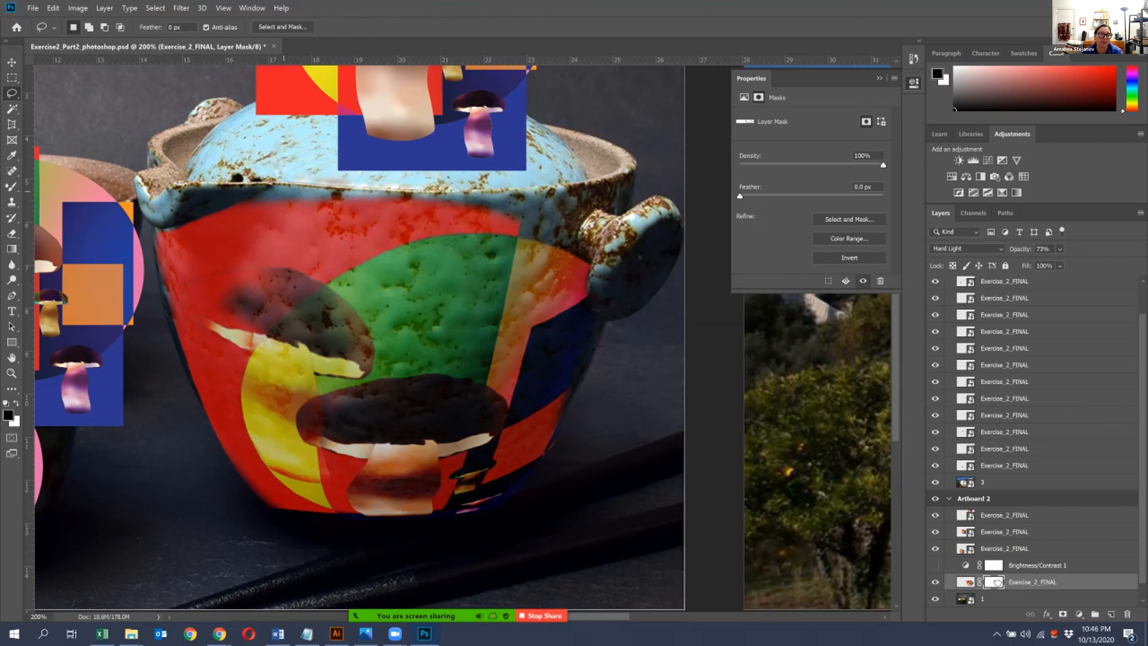
drag(184, 230, 184, 230)
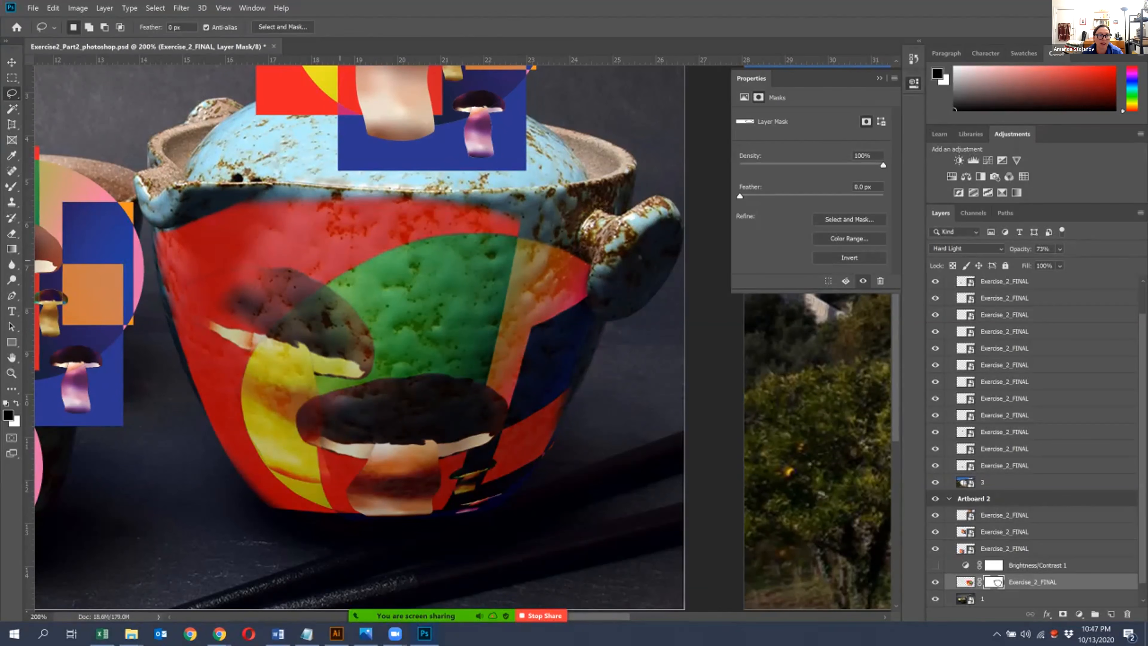
click(11, 62)
click(389, 109)
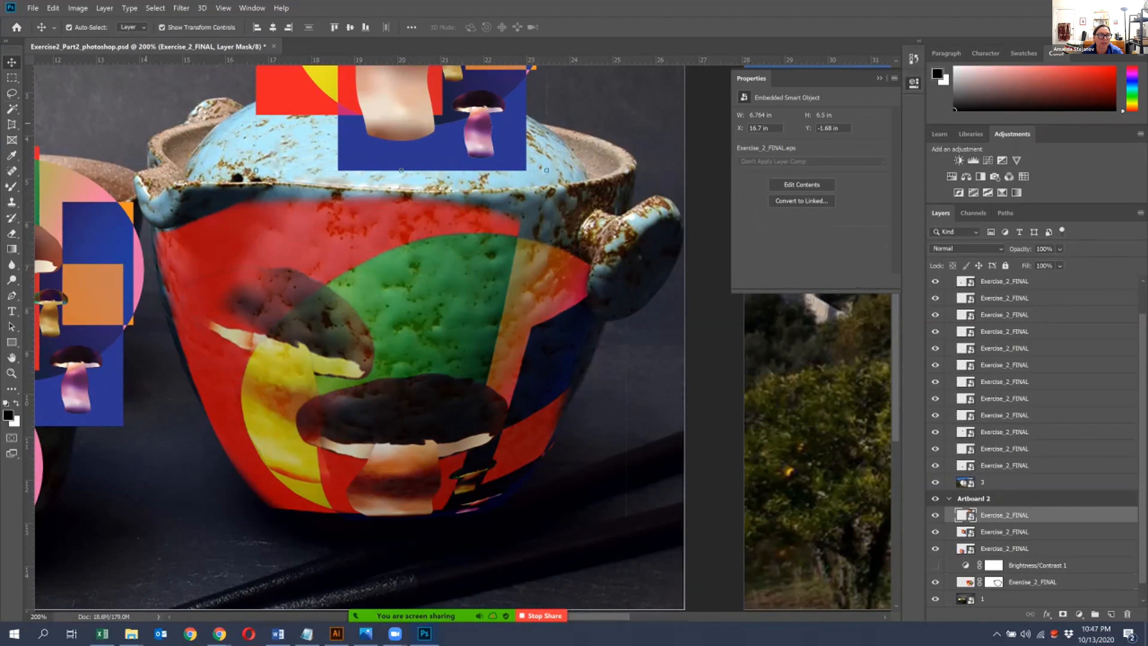
click(11, 94)
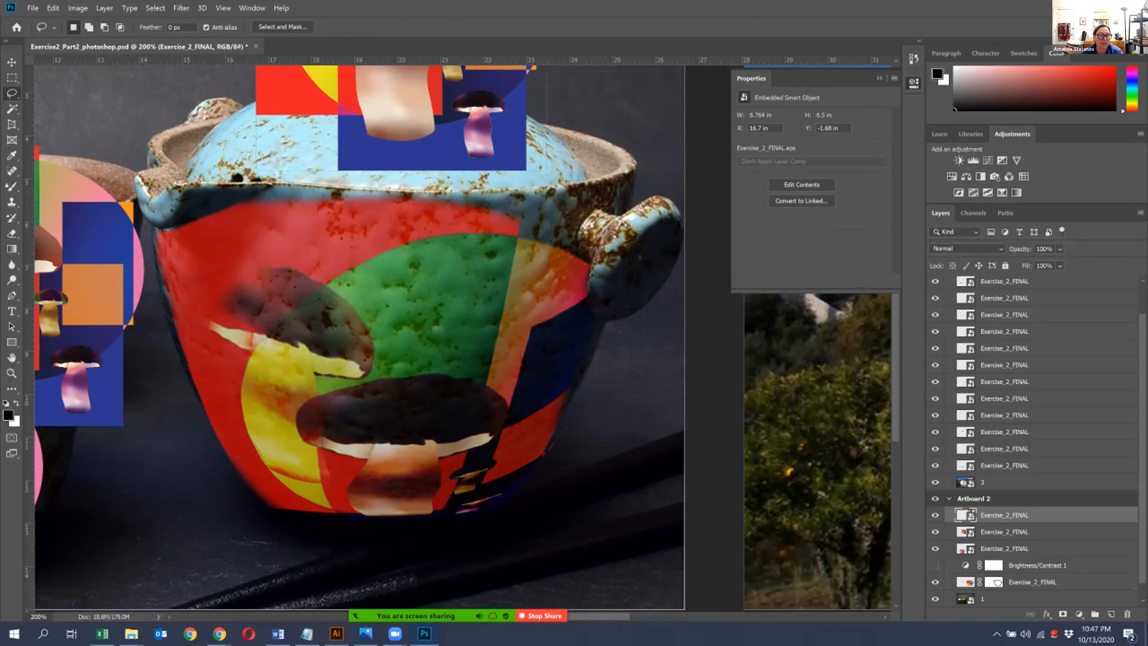
drag(271, 187, 207, 221)
mouse_move(145, 241)
mouse_down()
mouse_move(213, 156)
mouse_move(272, 185)
mouse_up()
key(ctrl+d)
- Try to outline the area around the pot's spout with the Polygonal Lasso tool
right_click(11, 93)
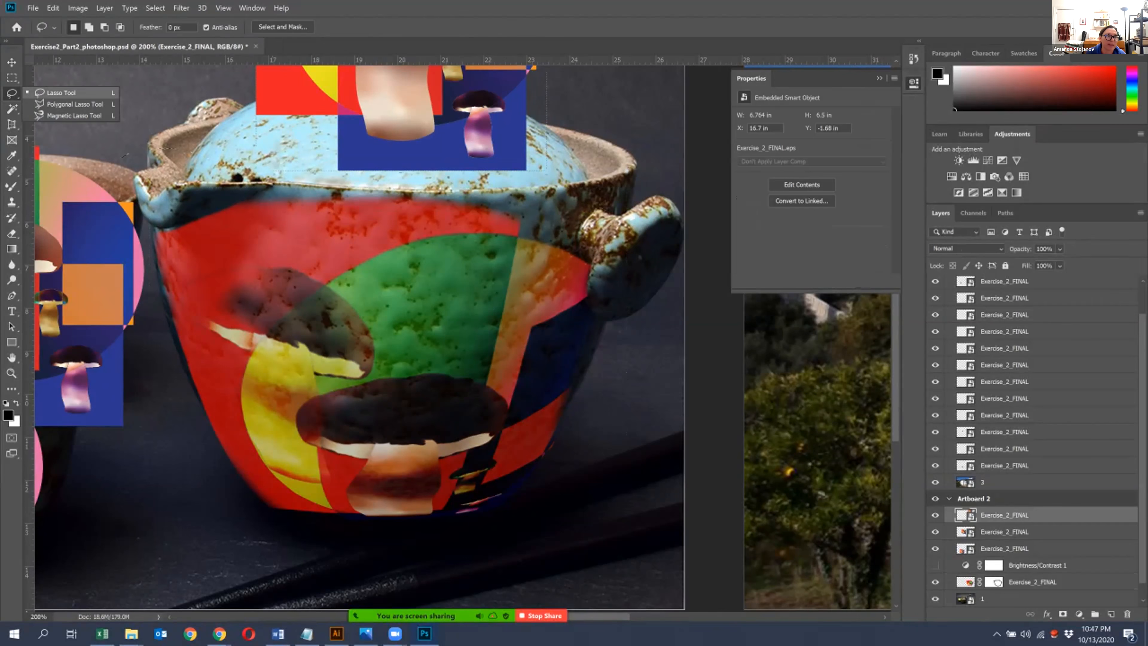
click(54, 103)
click(275, 185)
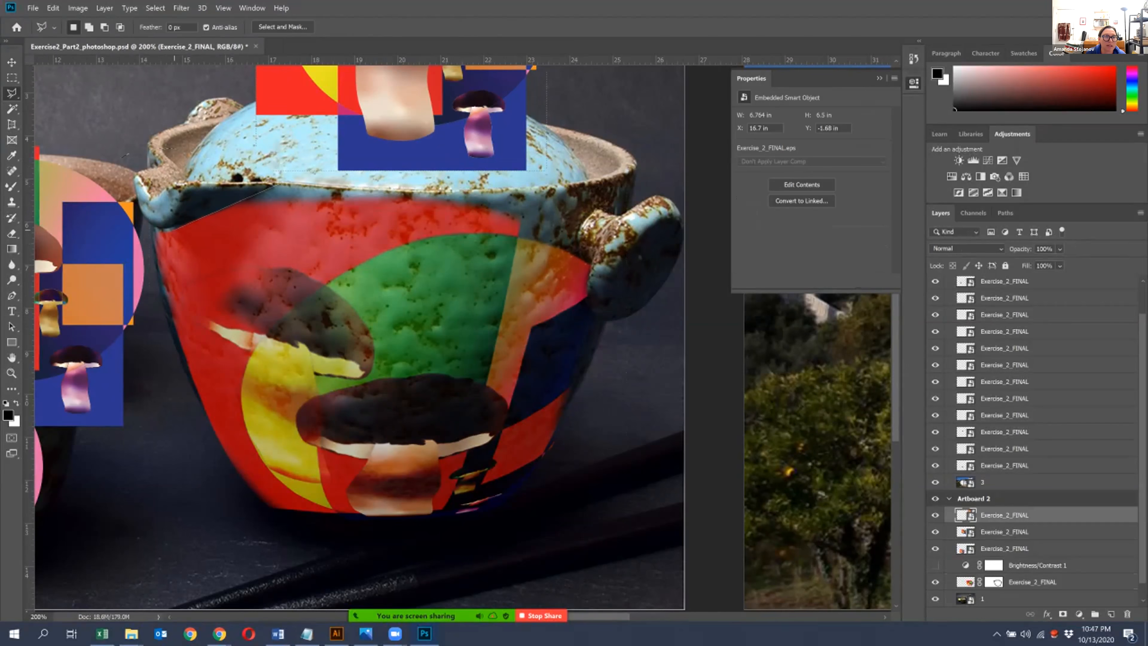
click(150, 229)
click(116, 181)
click(281, 183)
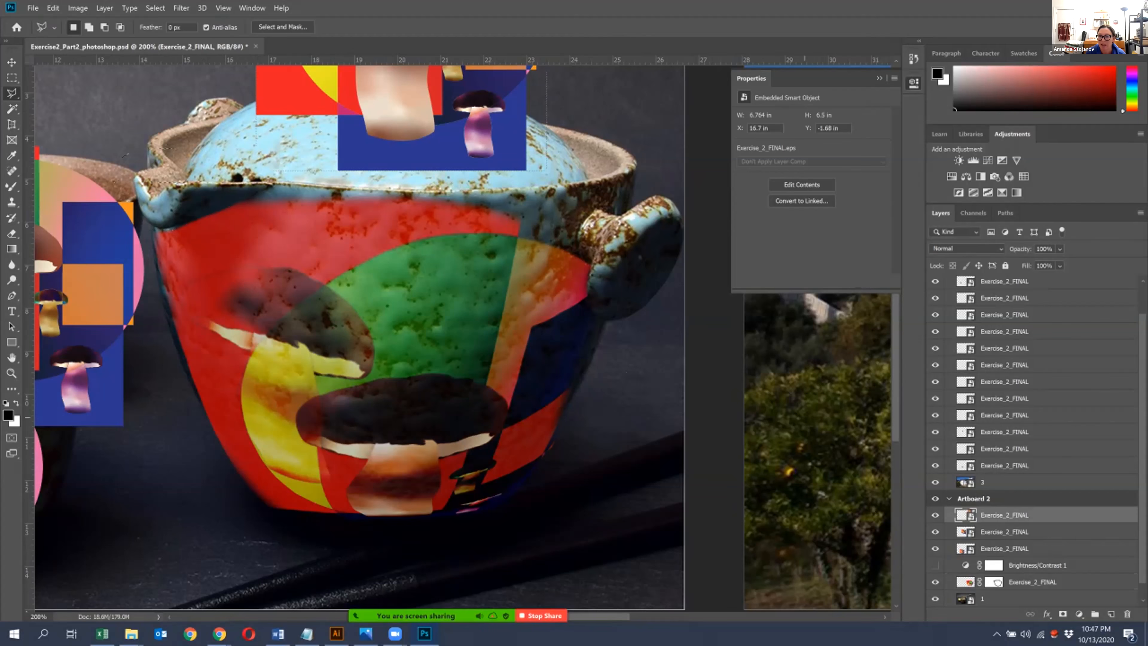
key(alt+shift+h)
- Paint white on the teapot artwork's layer mask with the Brush tool to restore the artwork along the pot's rim
click(994, 582)
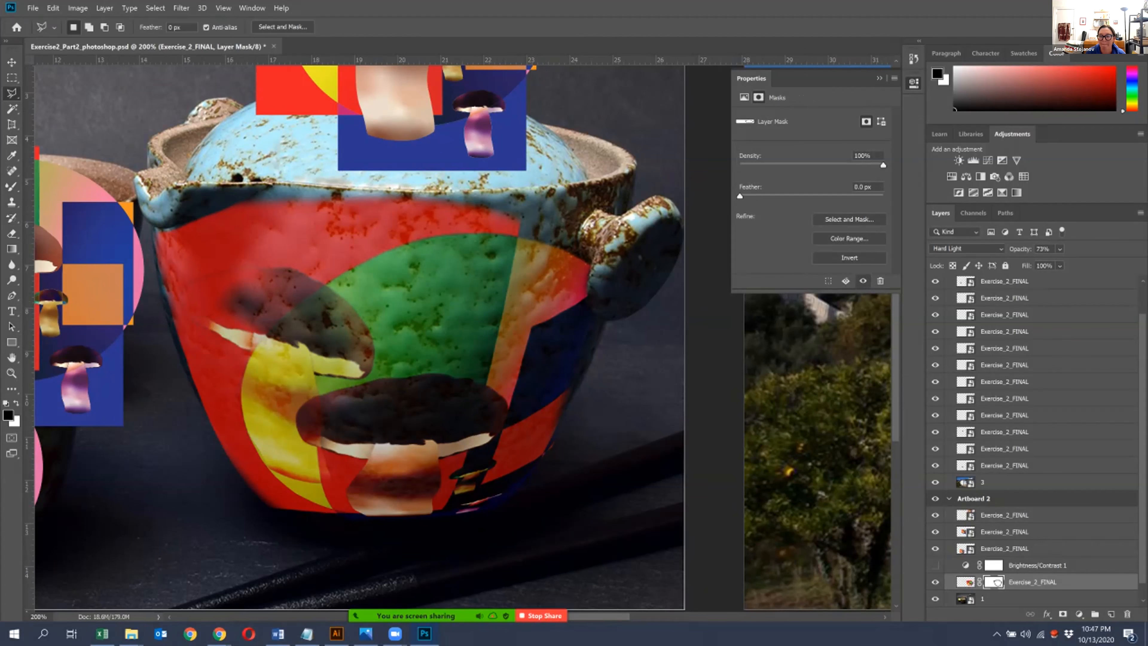
key(b)
click(68, 433)
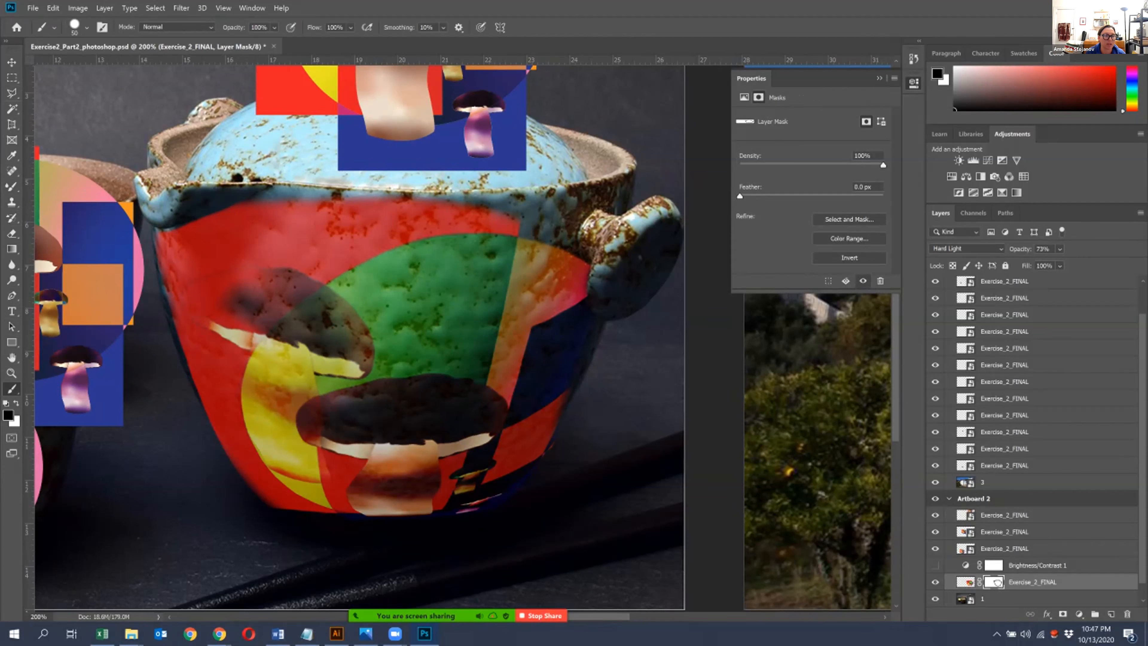
key(x)
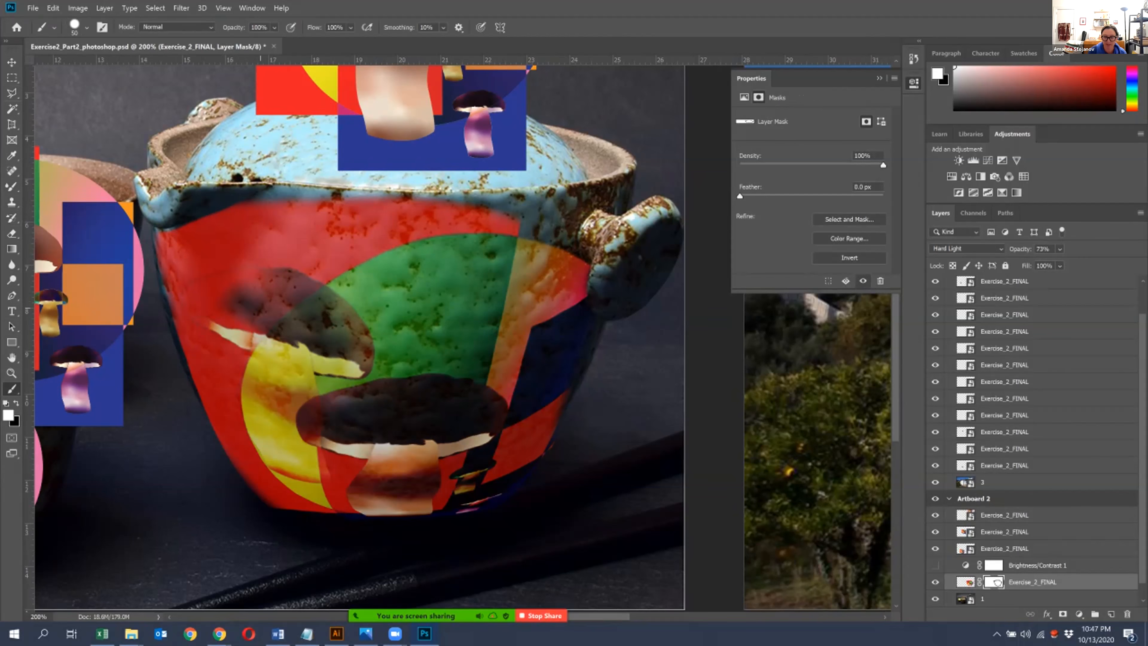
key(ctrl+plus)
key(ctrl+plus)
drag(260, 309, 503, 450)
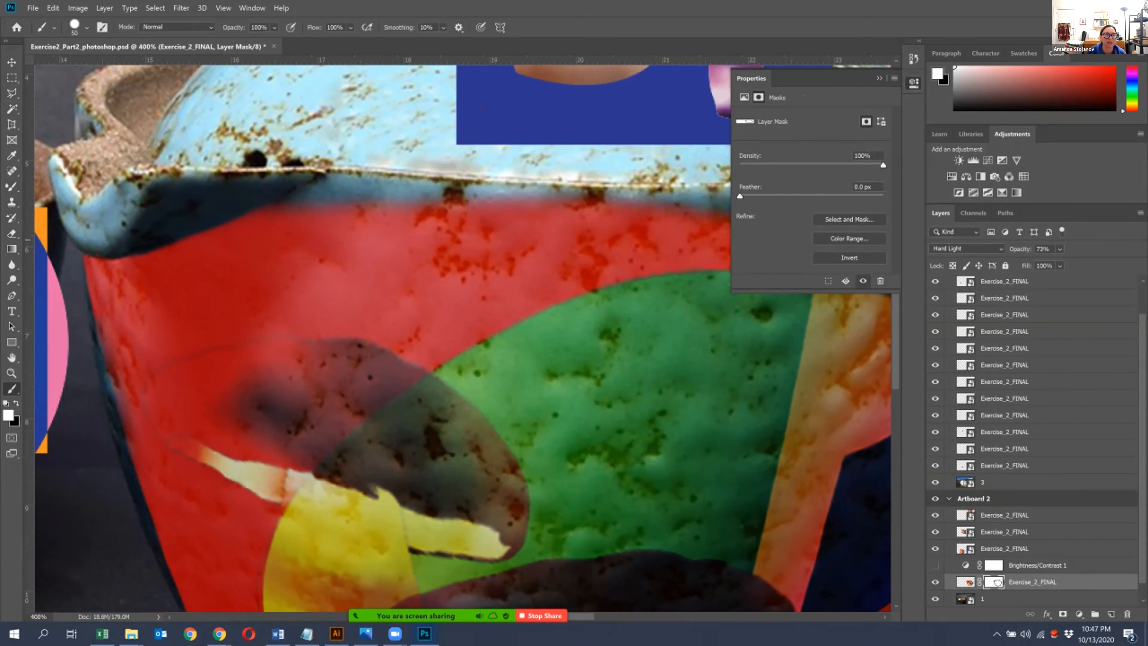
drag(92, 288, 370, 198)
drag(445, 195, 573, 194)
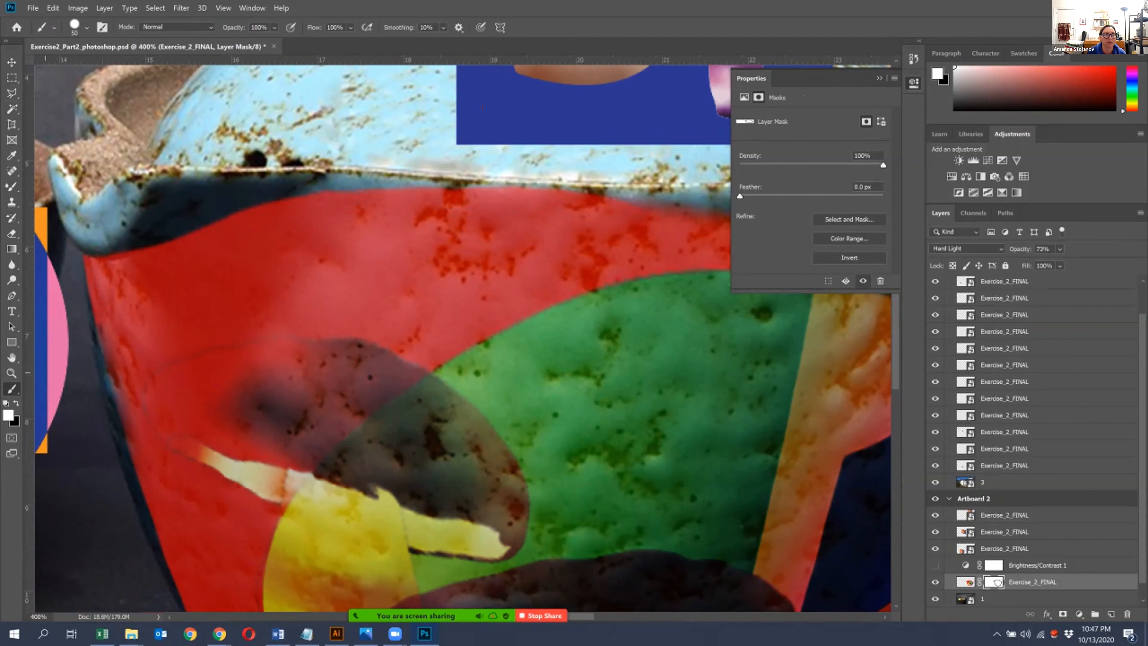
- Paint black with a Soft Round brush on the pot artwork's layer mask to soften the artwork's edge along the rim
key(x)
click(87, 27)
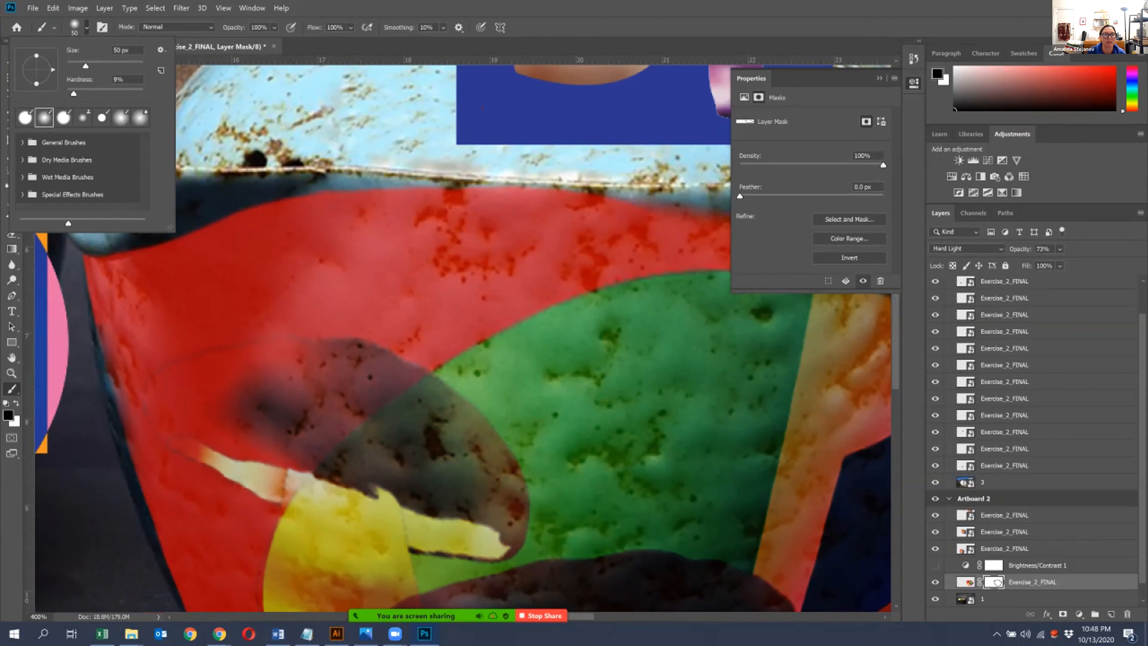
double_click(44, 118)
drag(587, 176, 385, 192)
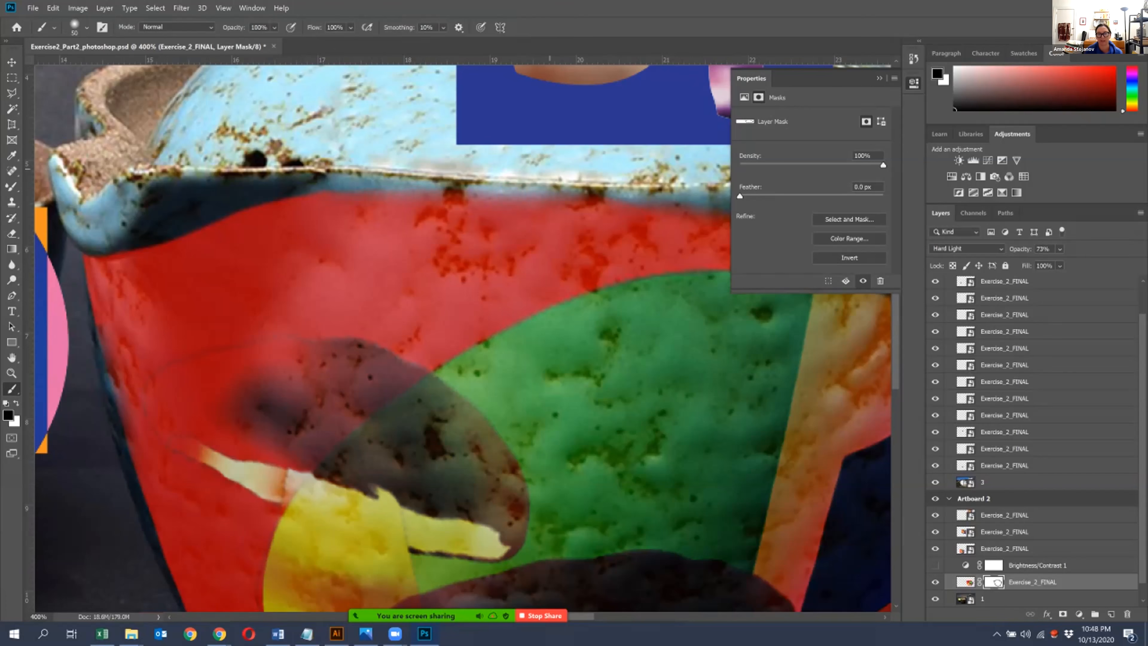
key(ctrl+minus)
key(ctrl+minus)
key(ctrl+minus)
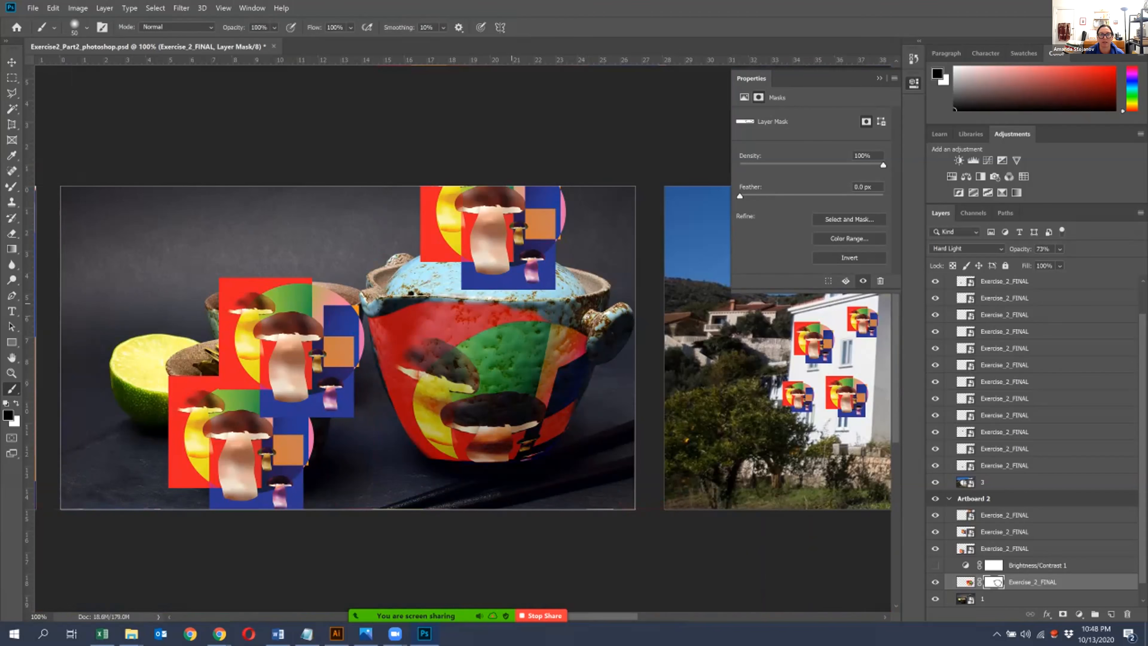
- Feather the pot artwork's layer mask by 7.3 px in Select and Mask, and compare the pot with the artwork hidden and shown
double_click(994, 582)
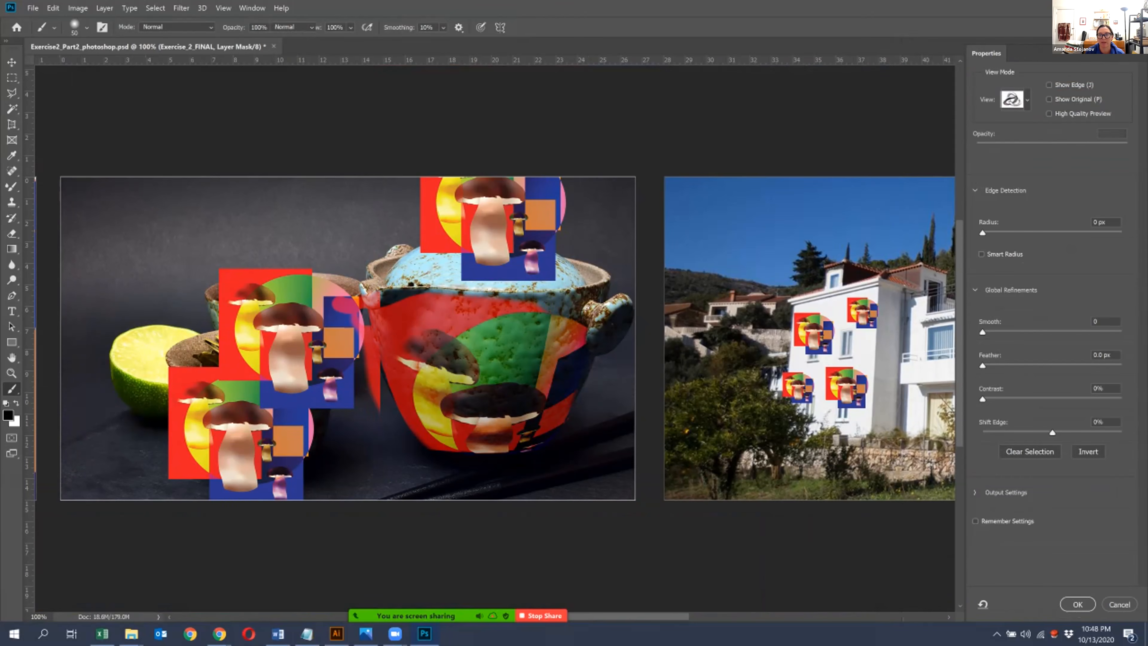
drag(983, 365, 1029, 365)
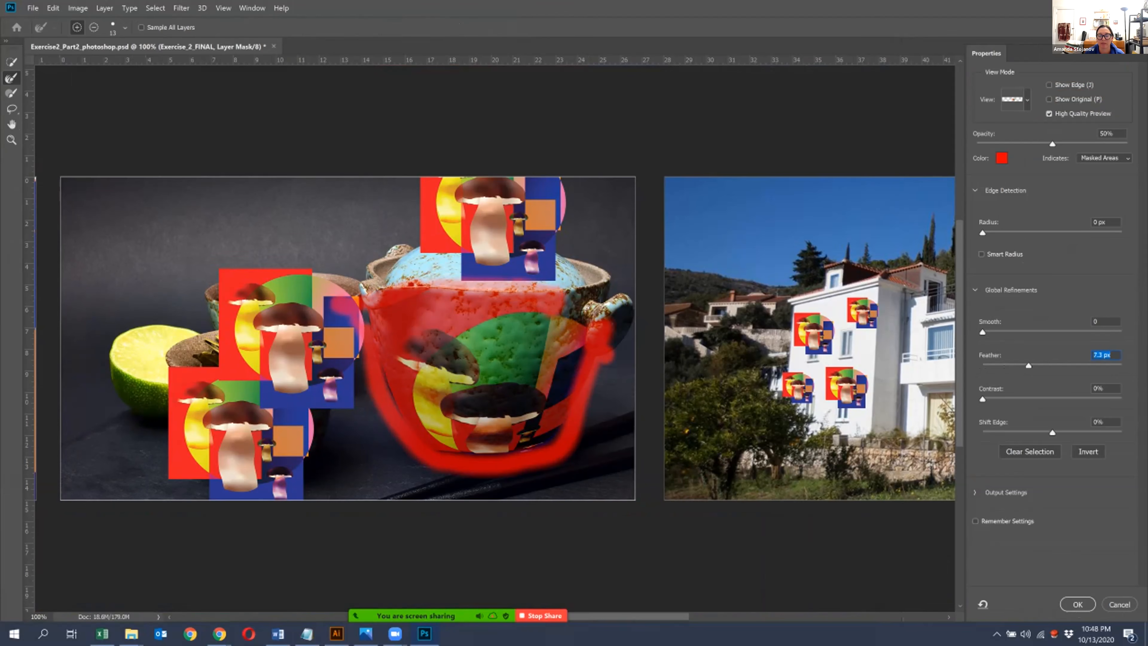
click(1078, 604)
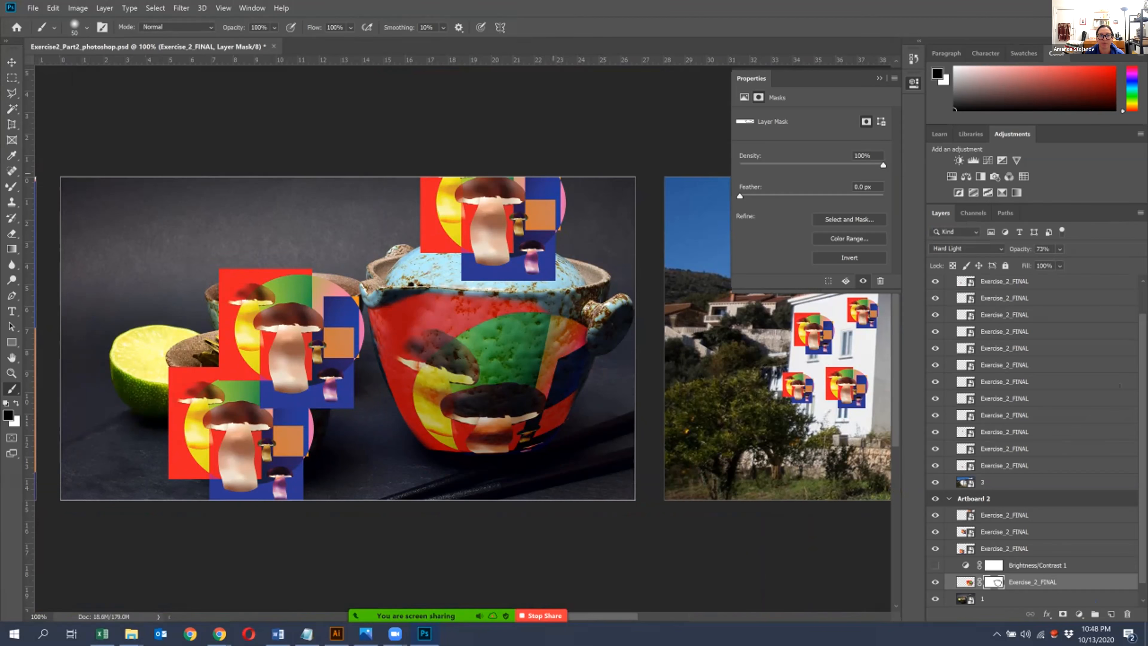
key(v)
click(935, 582)
click(935, 582)
- Select the mushroom artwork above the pot's lid and rasterize its layer
key(ctrl+plus)
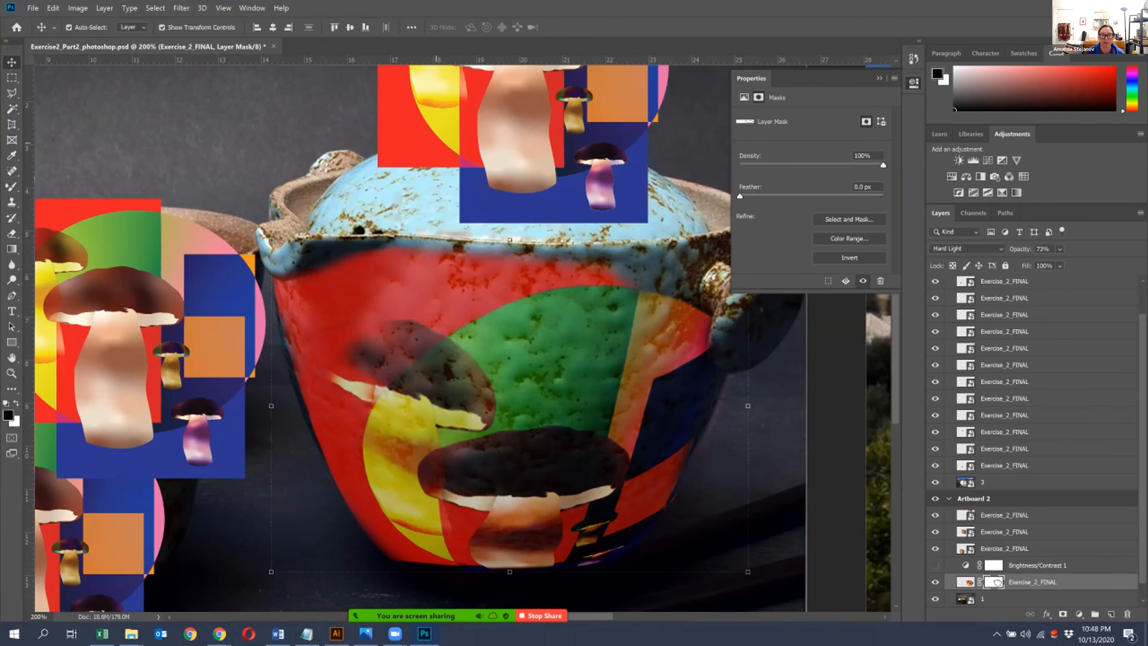
drag(509, 135, 478, 237)
click(478, 236)
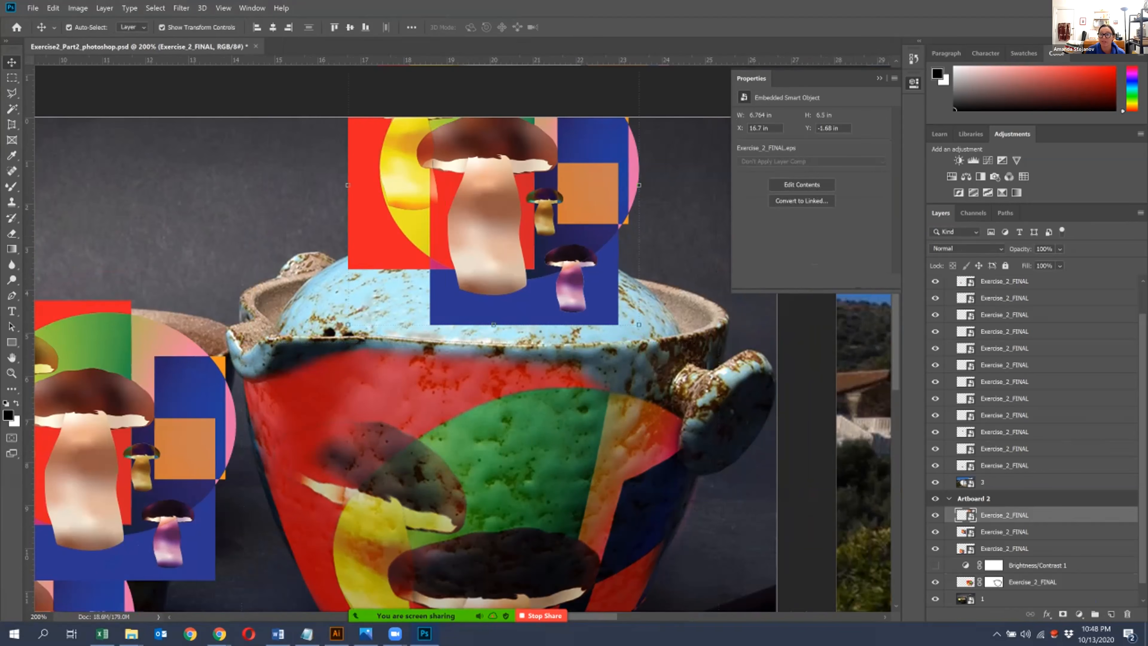
right_click(1004, 514)
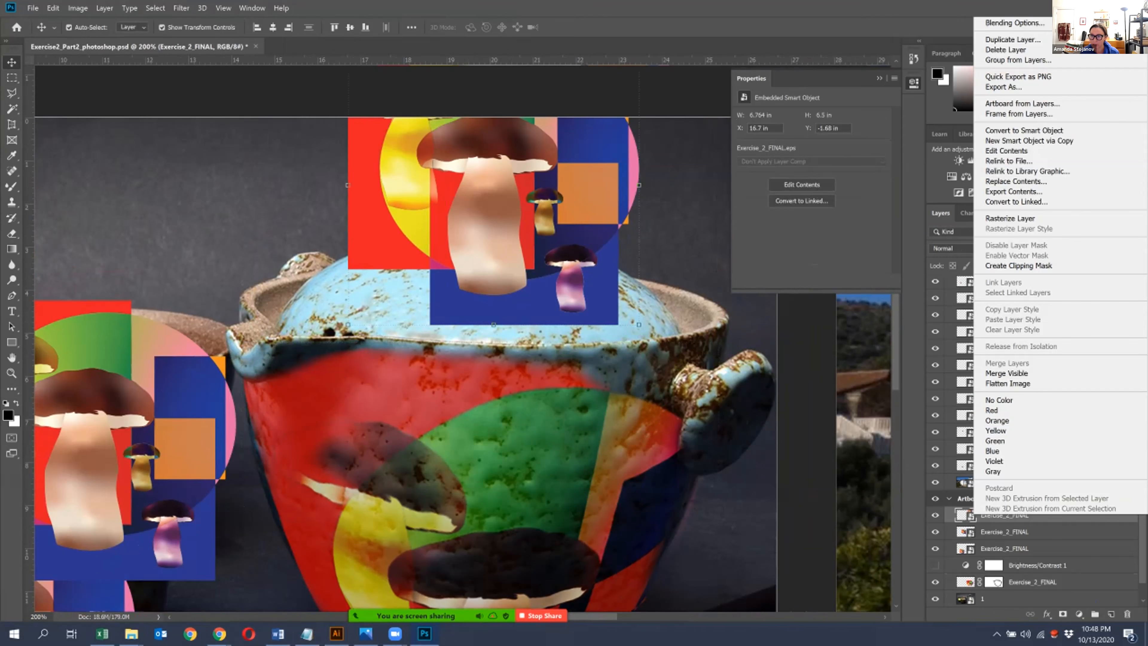
click(1009, 218)
- Move the rasterized artwork down over the pot's lid and scale it to about 79% width and 74% height
drag(427, 200, 413, 253)
drag(628, 99, 569, 172)
drag(493, 311, 536, 305)
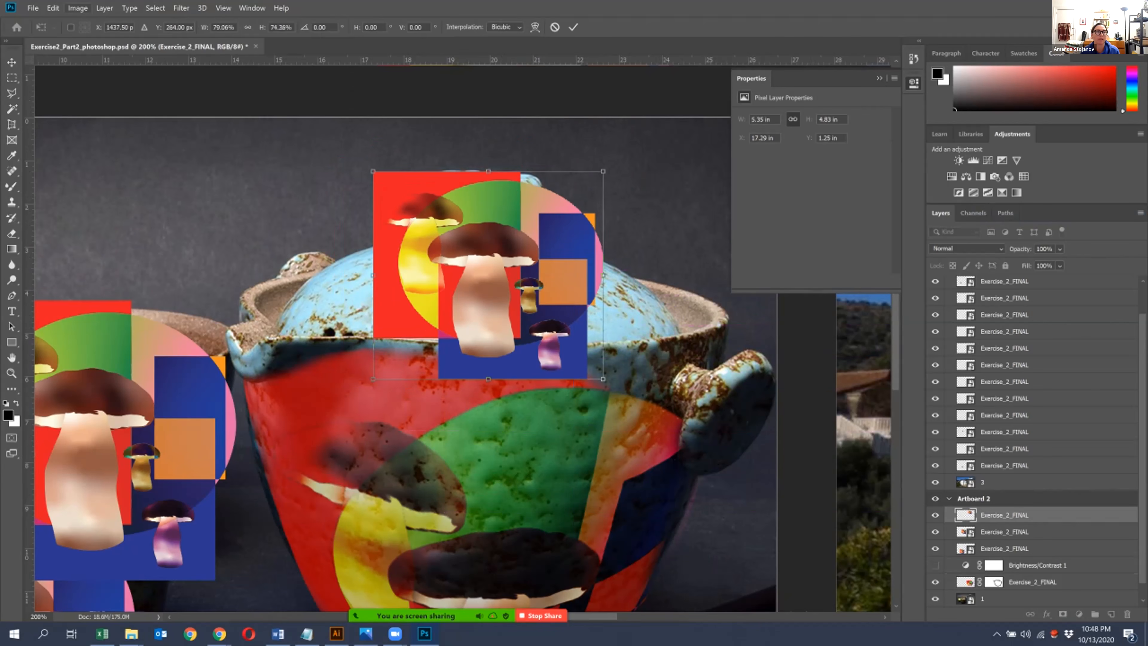
key(Return)
- Start warping the lid artwork by stretching its two lower corners outward to the sides of the lid
click(53, 8)
mouse_move(90, 263)
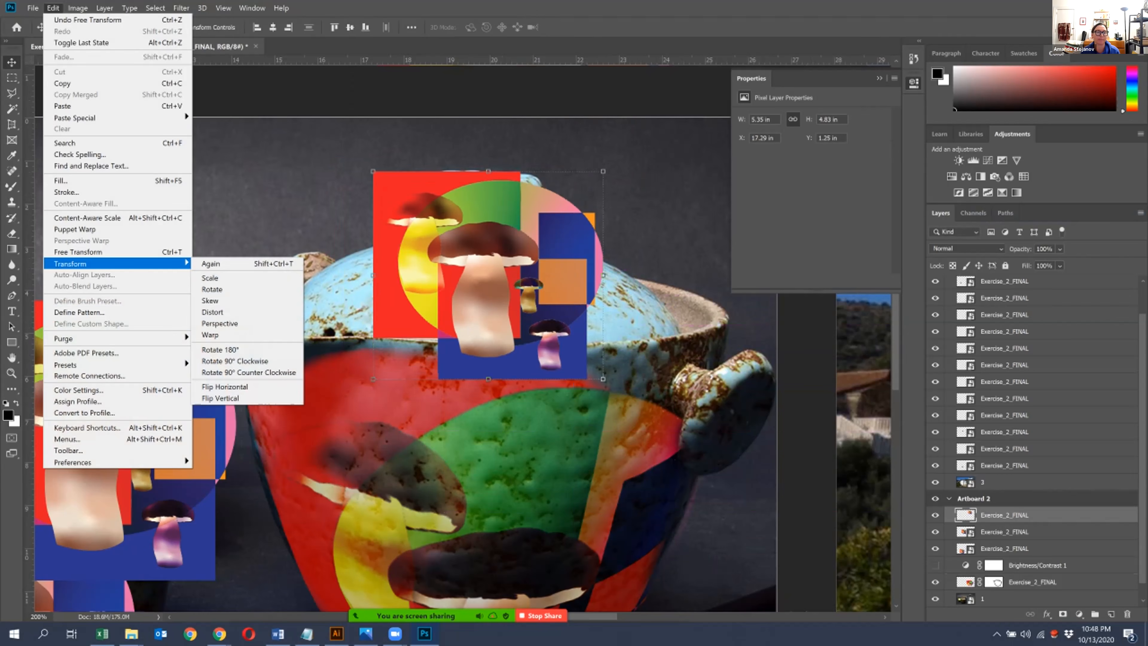
click(211, 335)
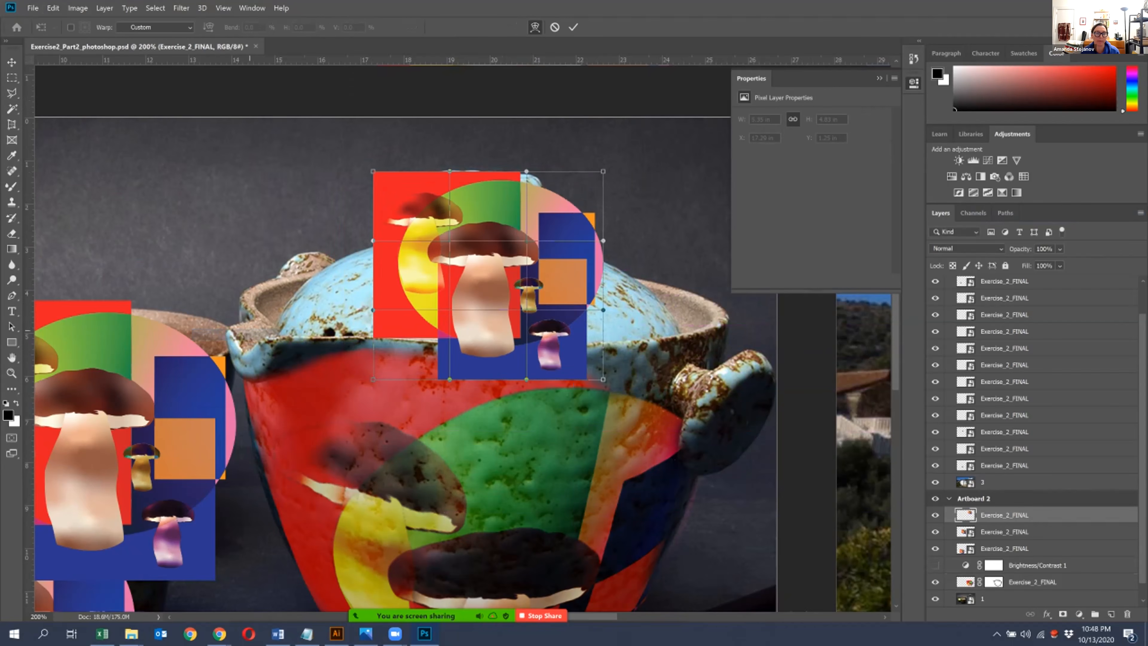
drag(375, 380, 282, 333)
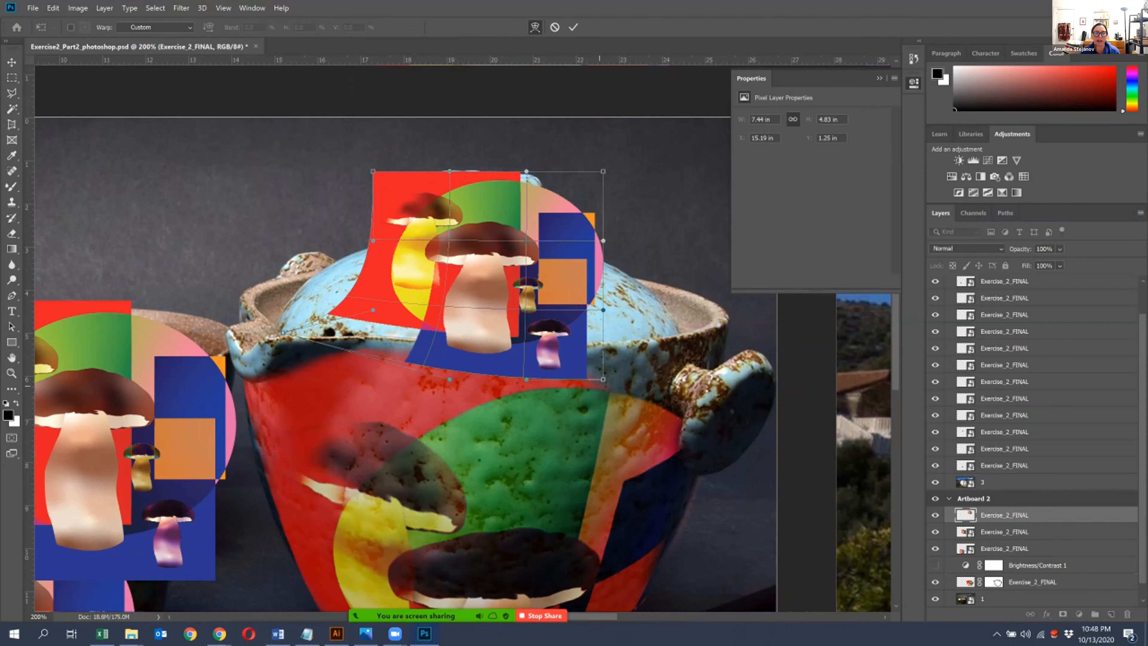
drag(603, 379, 698, 326)
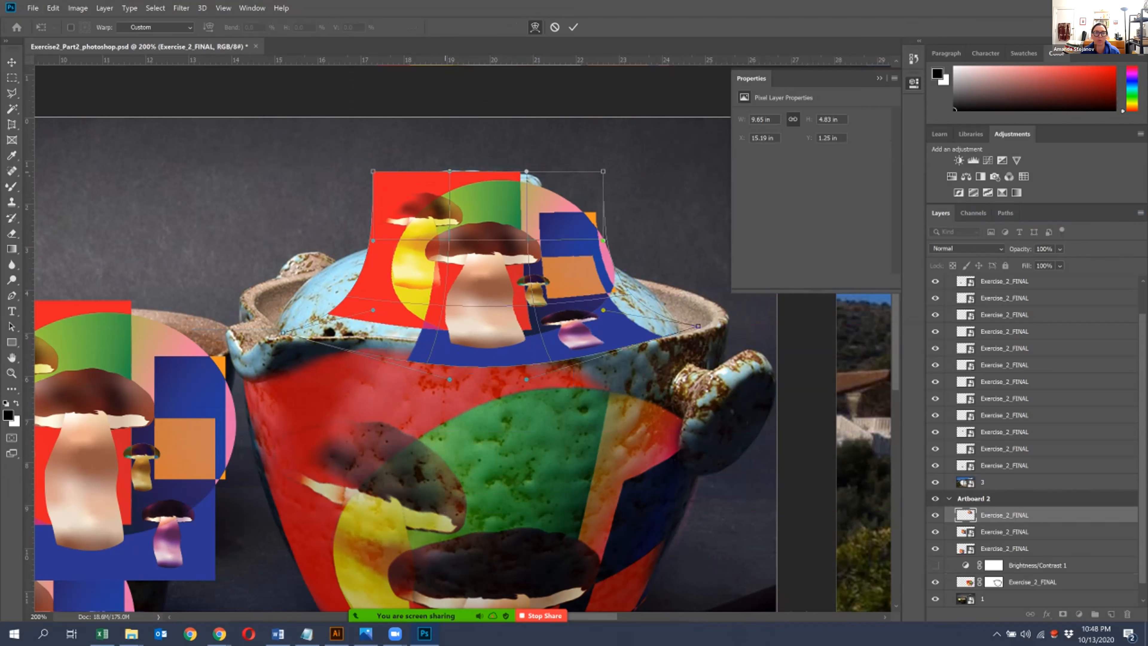
- Reshape the warp's sides and bring its upper corners down to follow the lid's sloping outline
drag(373, 240, 297, 278)
drag(372, 311, 257, 301)
drag(603, 310, 707, 283)
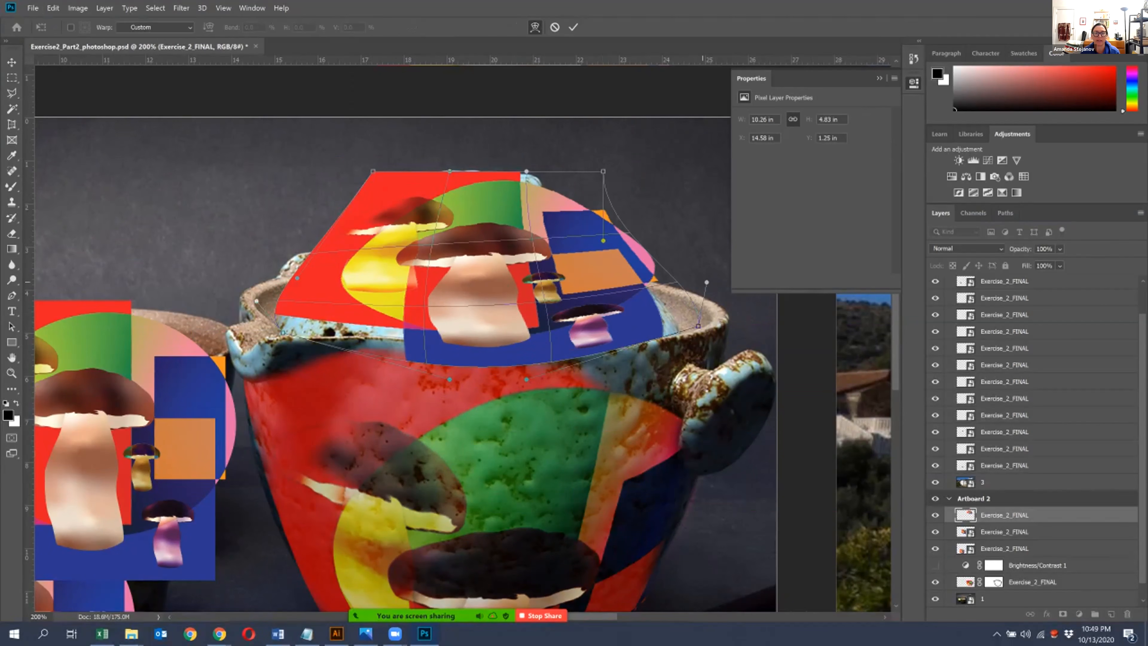
drag(603, 171, 616, 268)
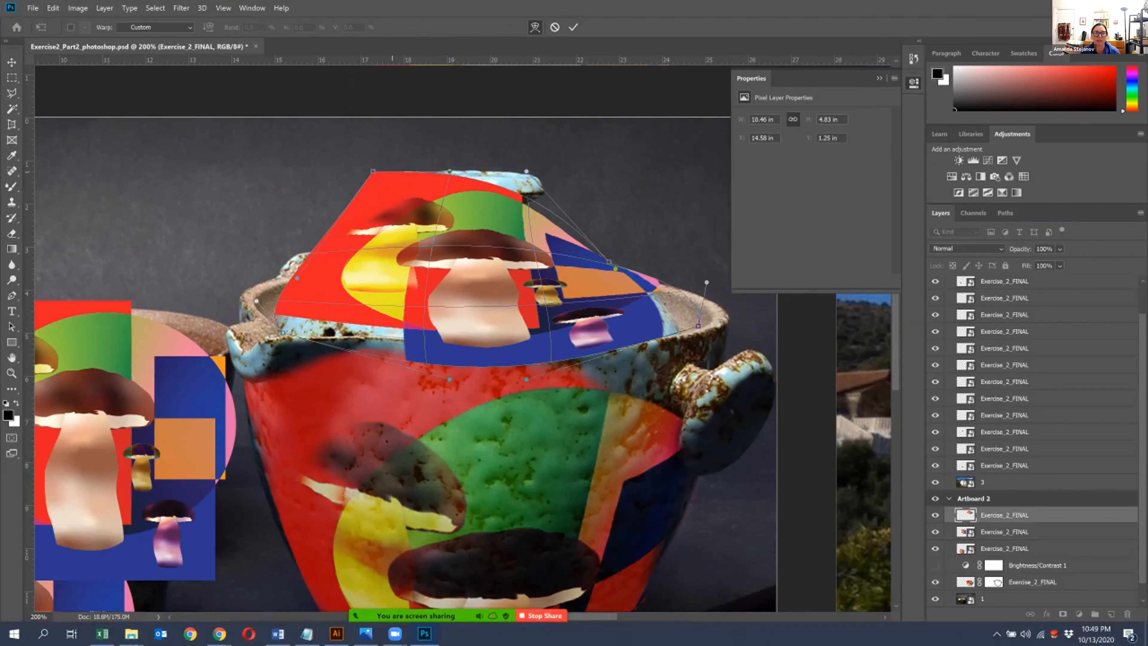
drag(373, 171, 356, 248)
- Lower the lid artwork's opacity to 38% and curve the warp's upper edge along the top of the lid
click(1060, 249)
drag(1093, 263, 1057, 263)
drag(526, 171, 548, 249)
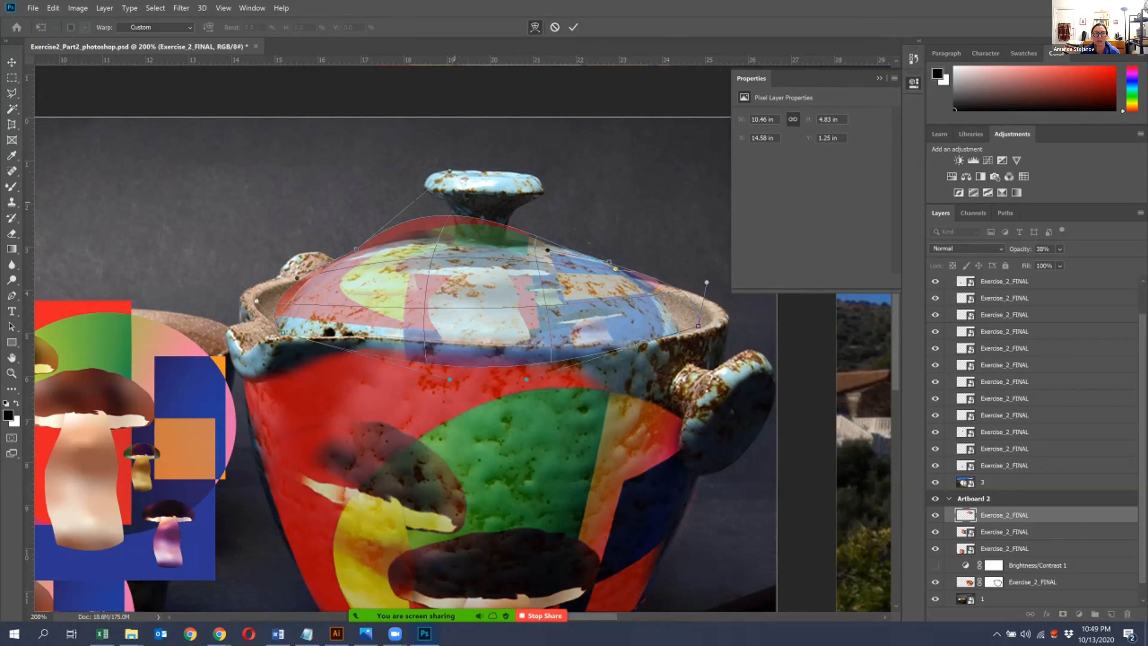
drag(449, 171, 458, 223)
drag(547, 250, 545, 234)
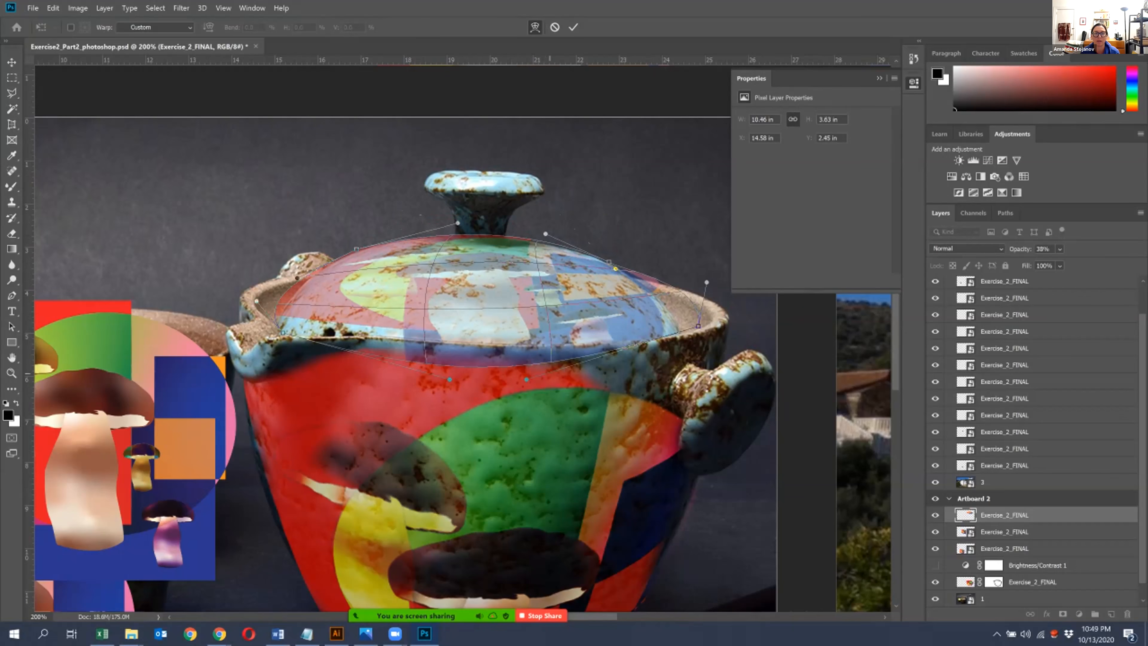
- Fit the warp's lower edge and sides to the lid's rim by adjusting its lower and side handles
drag(526, 379, 627, 337)
drag(449, 379, 412, 343)
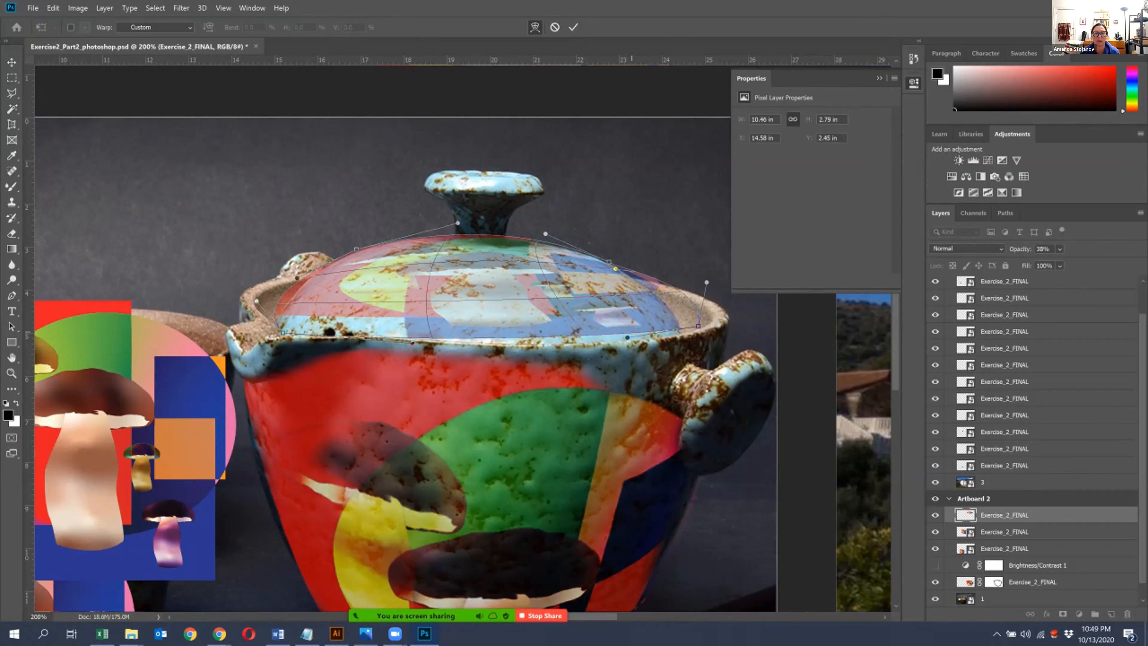
drag(626, 337, 624, 349)
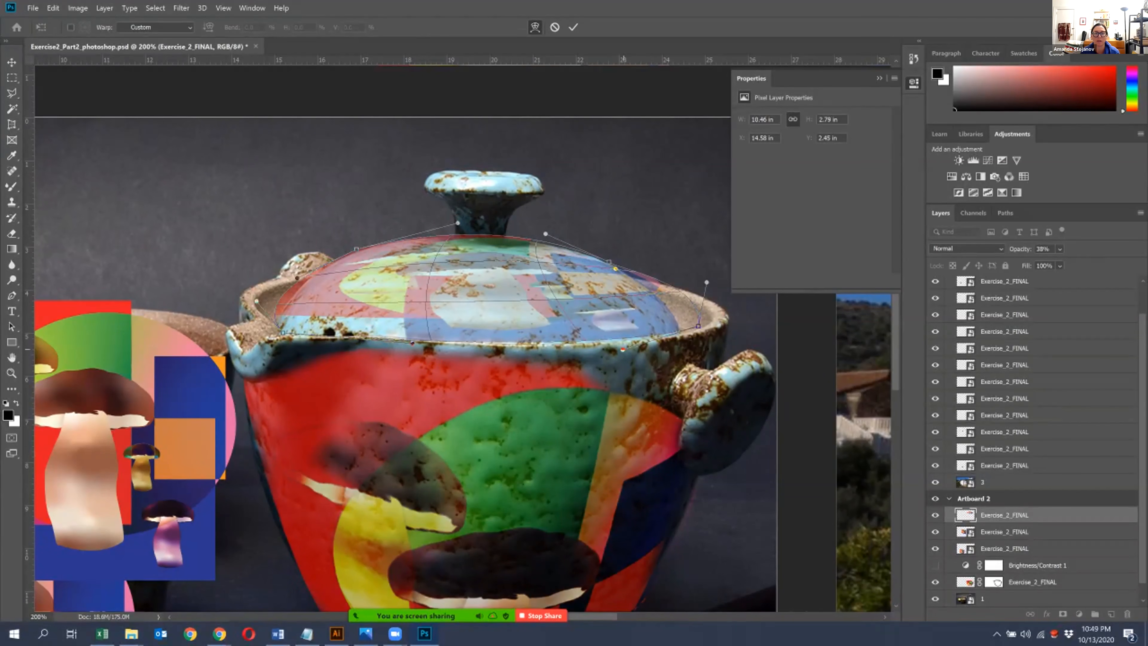
drag(698, 325, 700, 327)
drag(706, 282, 683, 303)
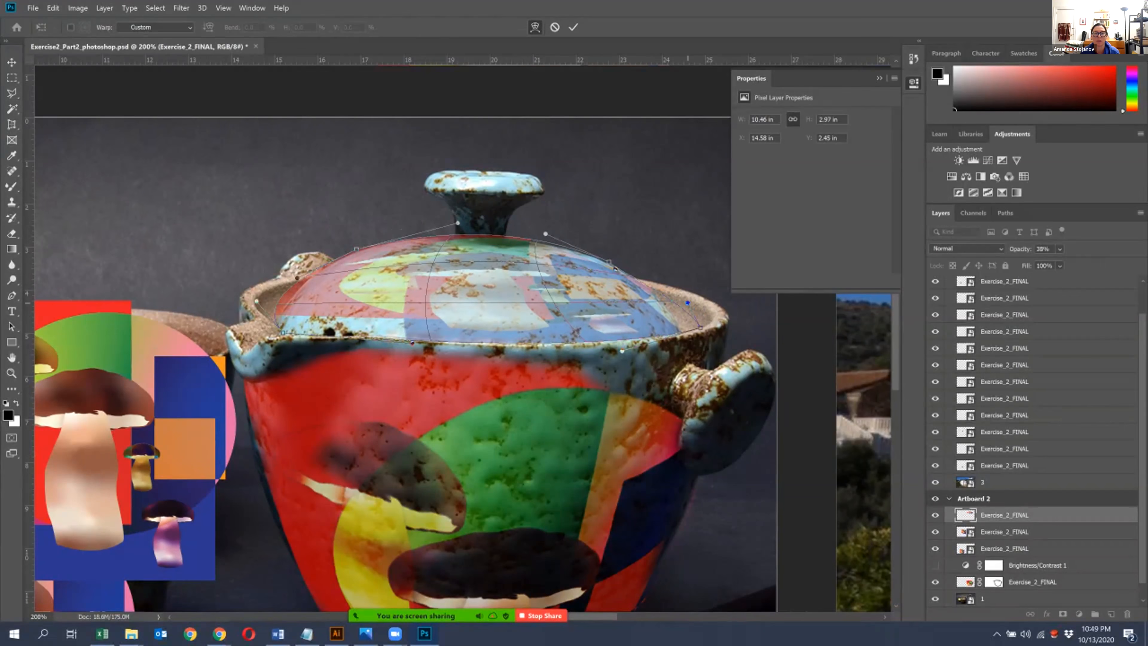
drag(356, 248, 363, 249)
drag(256, 301, 280, 301)
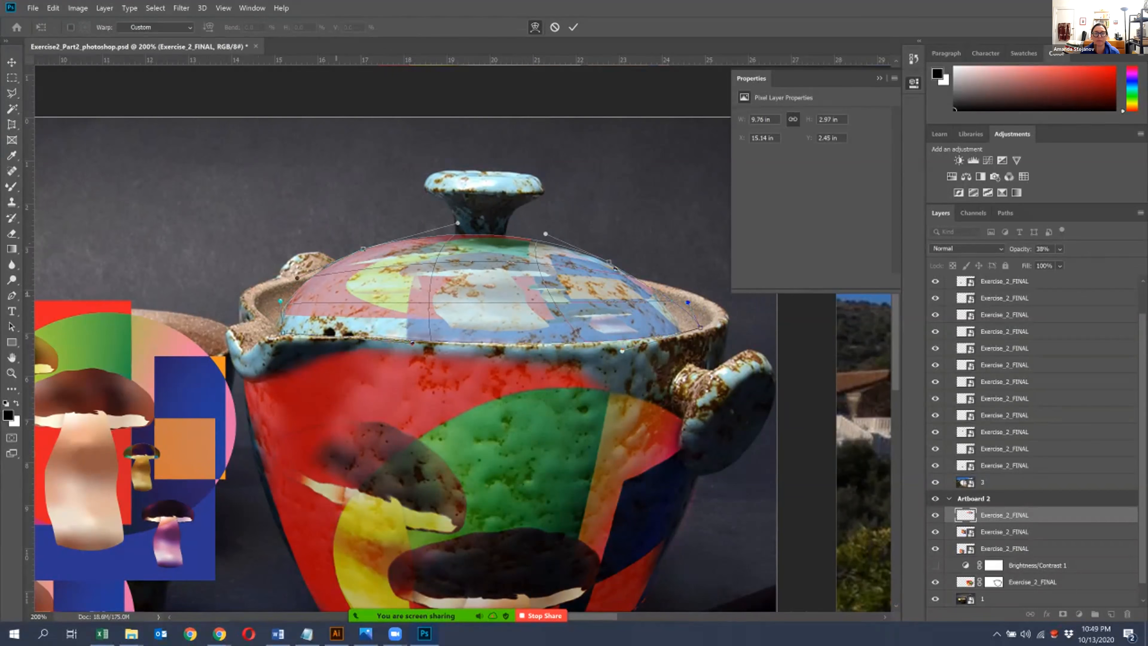
- Stretch the warp's upper edge over the lid's knob and apply the warp with the layer at 100% opacity
drag(457, 222, 456, 224)
drag(546, 234, 537, 86)
drag(456, 224, 426, 134)
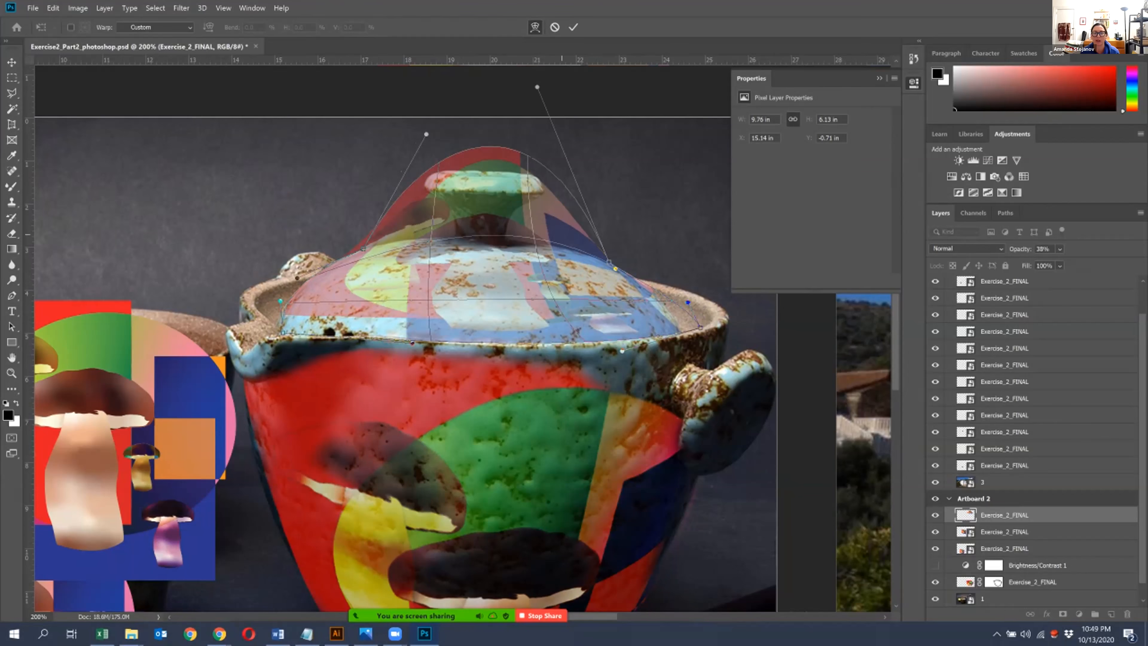
click(1060, 249)
drag(1074, 263, 1108, 263)
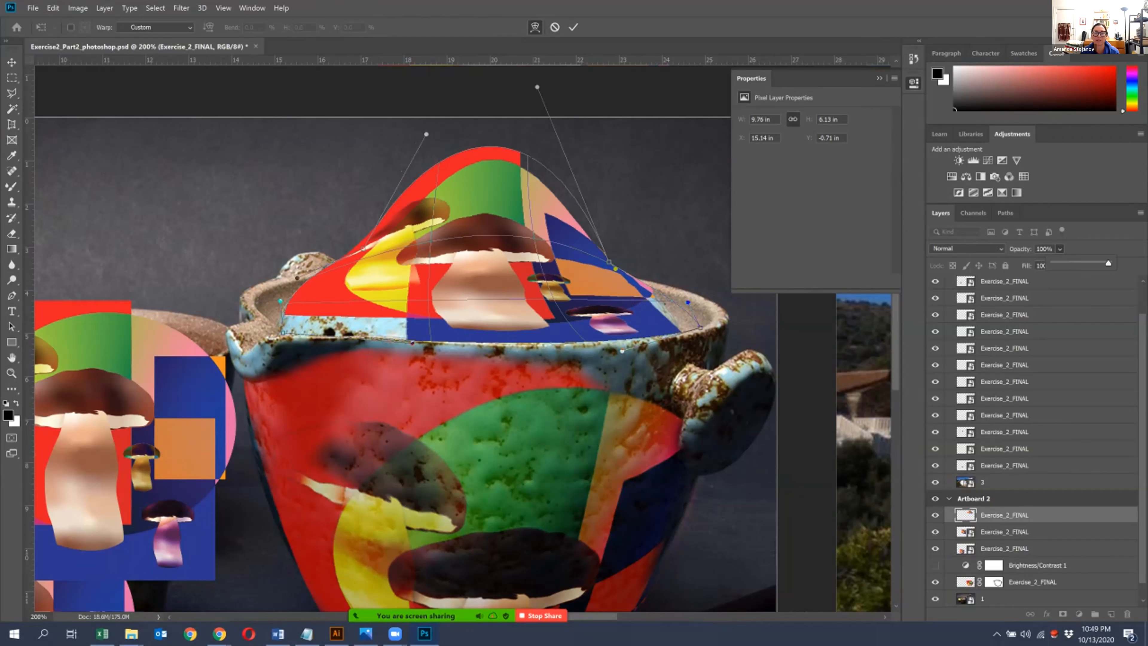
click(734, 456)
key(Return)
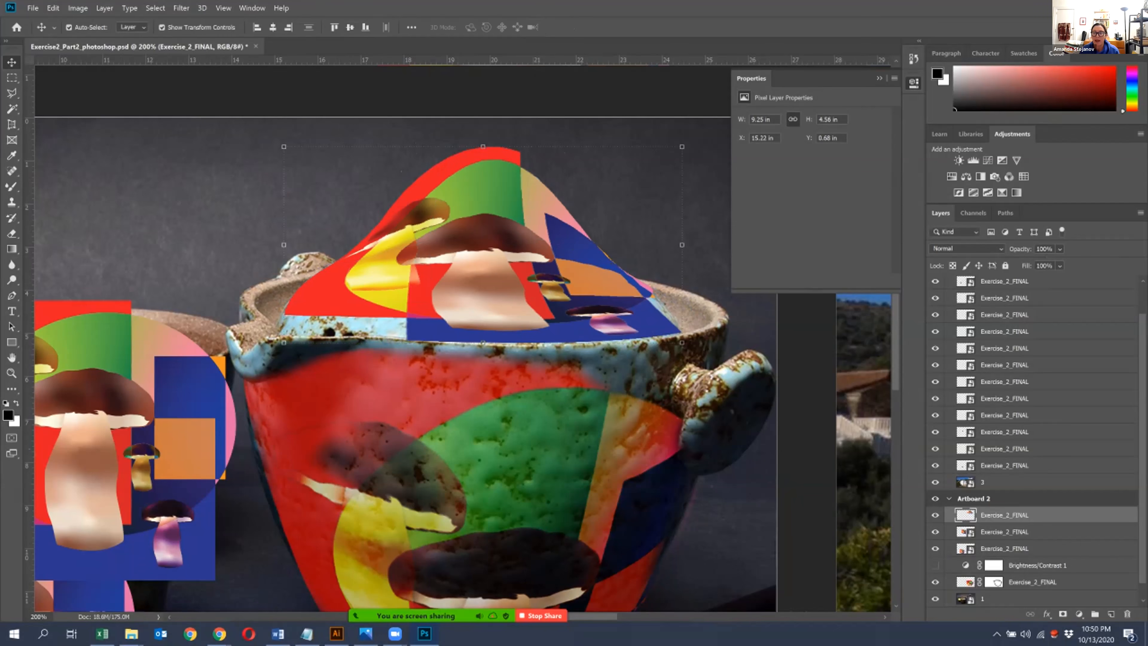
- Add a layer mask to the lid artwork and lower the layer's opacity to 32%
click(1063, 613)
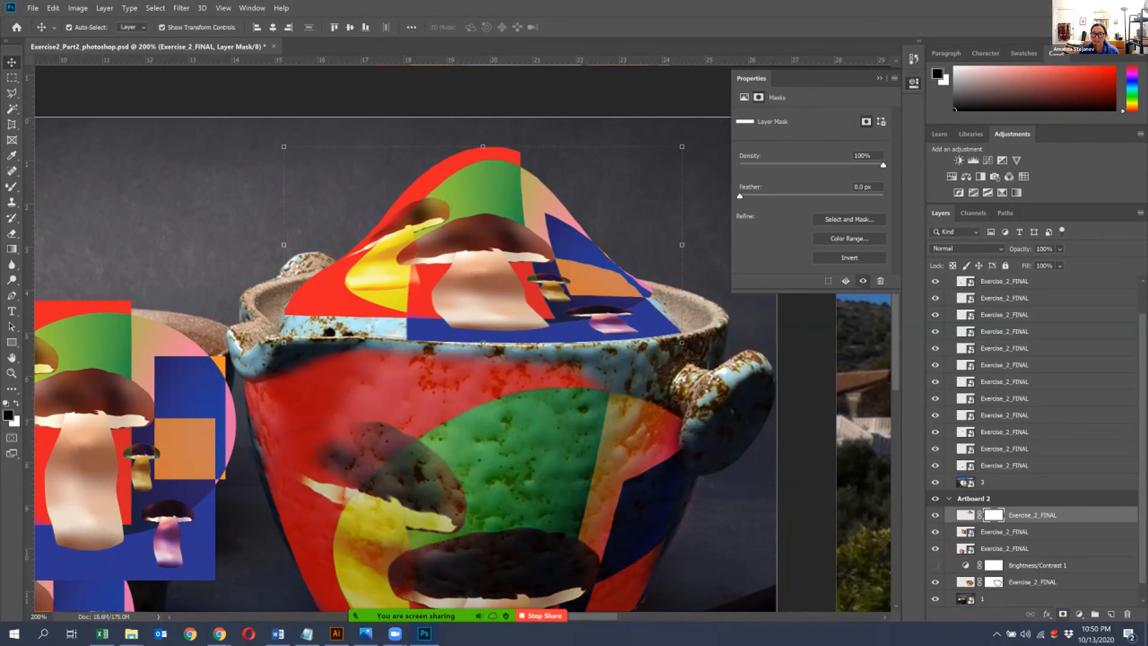
click(1060, 249)
drag(1094, 263, 1074, 263)
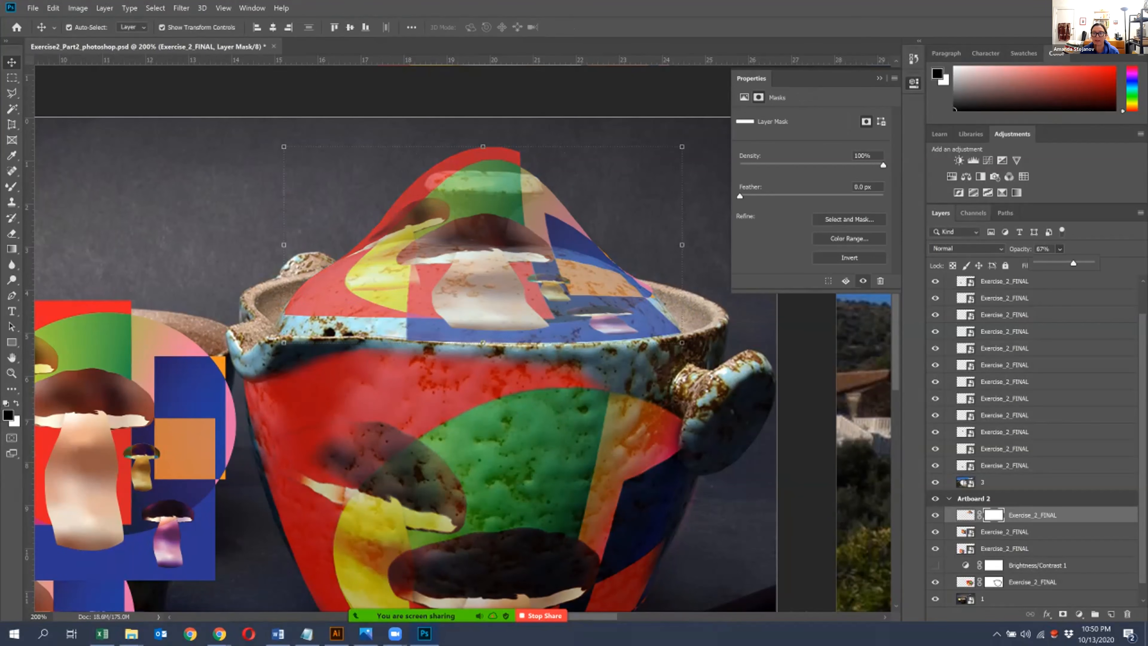
drag(1073, 263, 1054, 263)
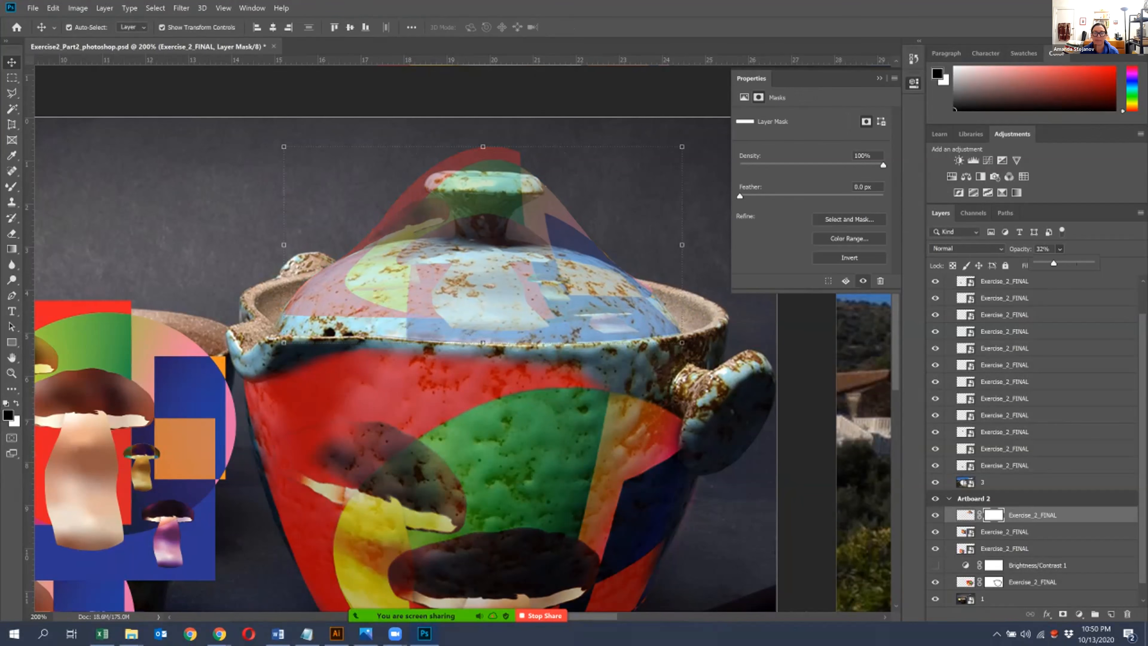
- Paint black on the lid artwork's mask with the Brush tool to hide the overspill right of the knob
key(ctrl+plus)
drag(520, 179, 463, 273)
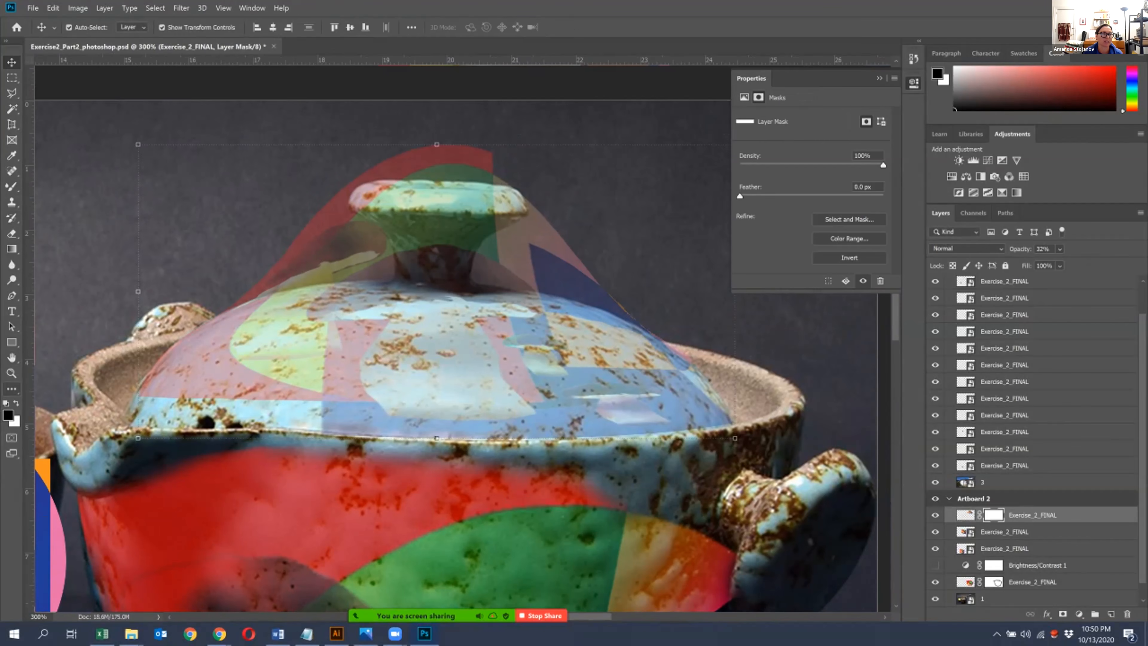
click(12, 388)
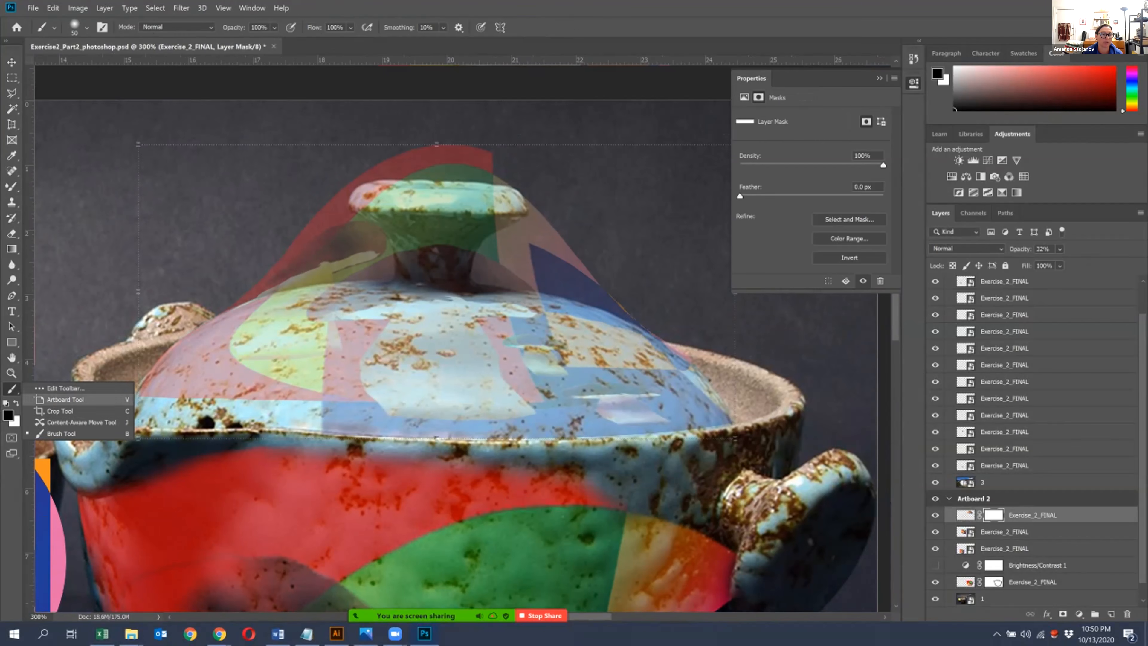
click(67, 434)
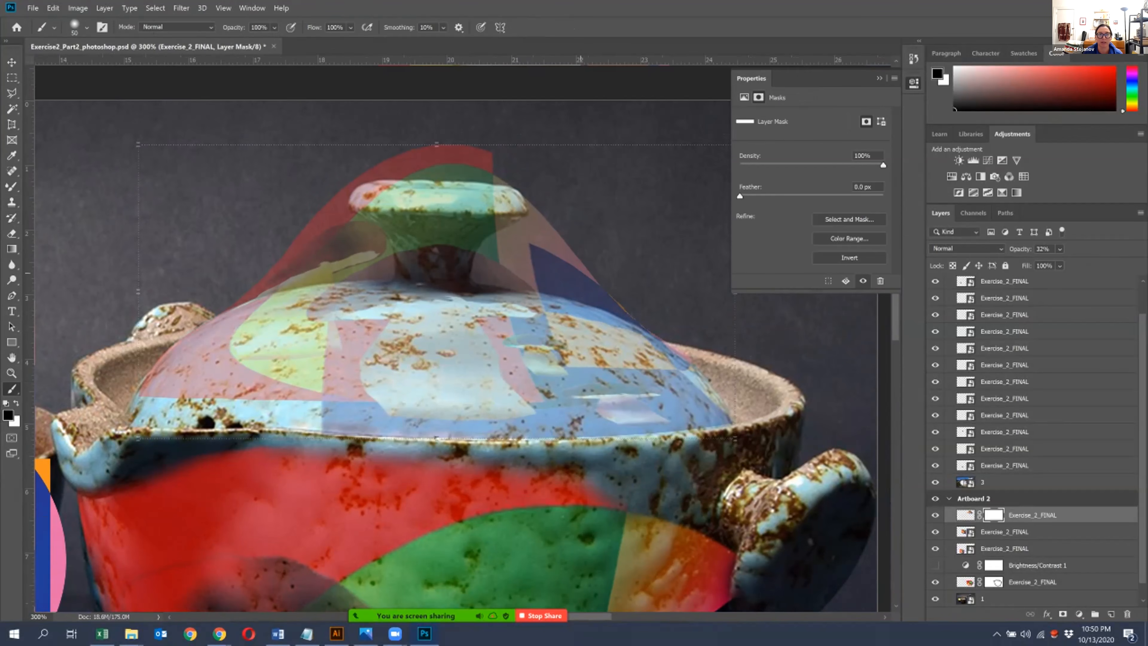
drag(539, 234, 613, 284)
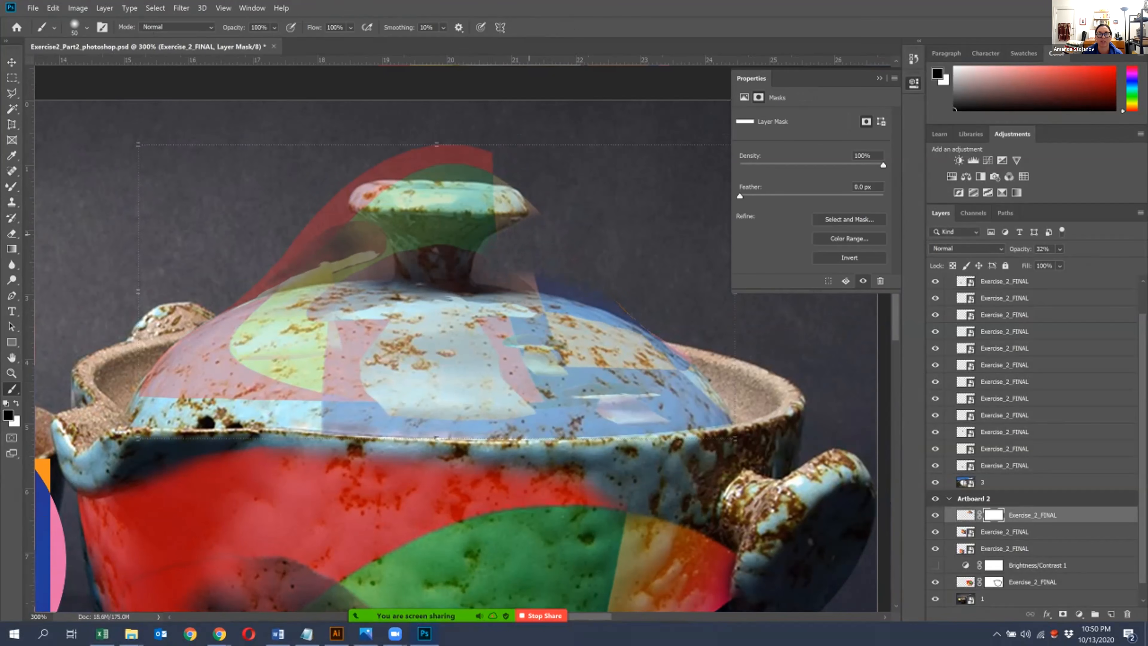
- Raise the brush hardness and mask out the lid artwork's overspill to the left of and above the knob
click(87, 28)
click(95, 93)
drag(95, 93, 133, 94)
mouse_move(313, 208)
mouse_down()
mouse_move(365, 244)
mouse_move(351, 267)
mouse_move(294, 278)
mouse_up()
drag(215, 288, 287, 260)
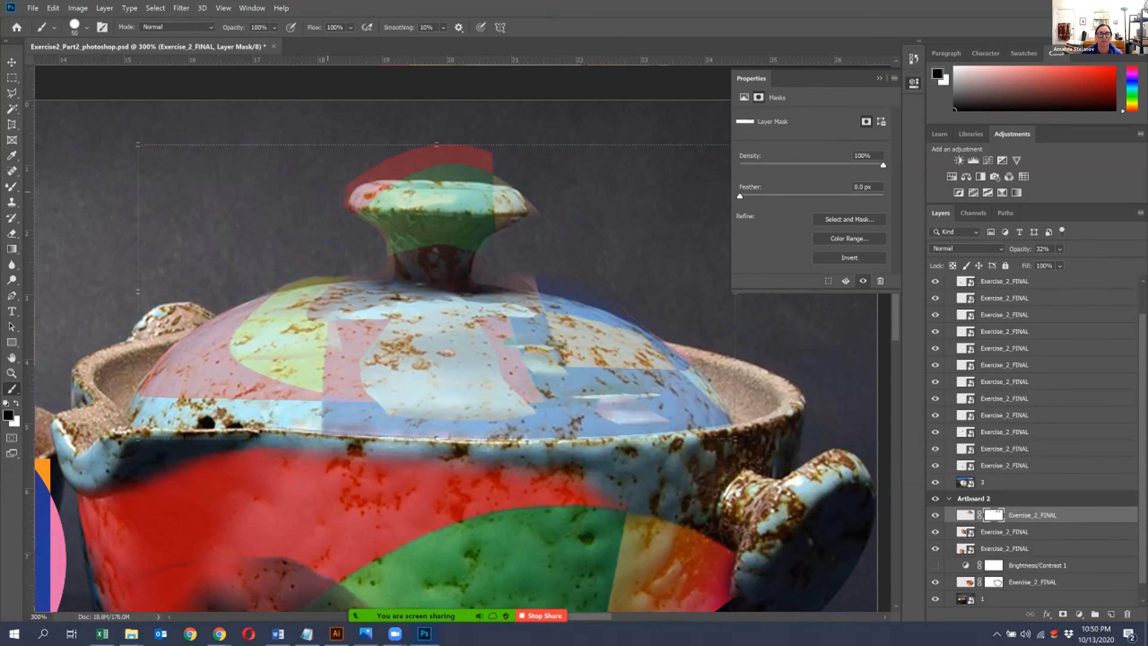
mouse_move(393, 163)
mouse_down()
mouse_move(488, 159)
mouse_move(463, 155)
mouse_up()
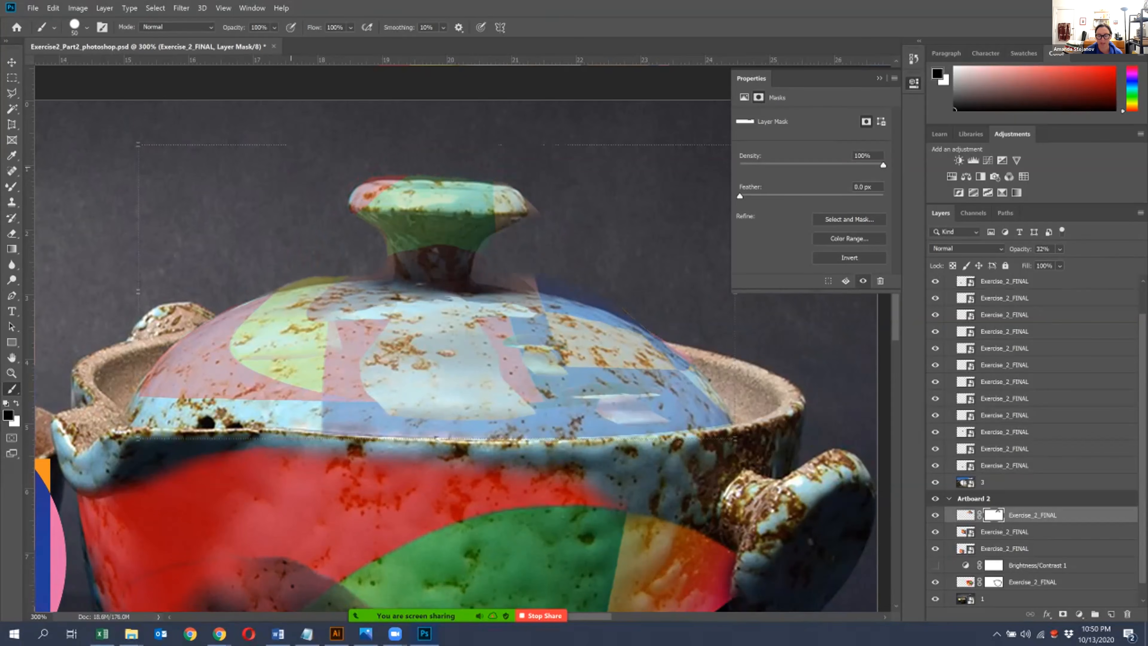
key(ctrl+plus)
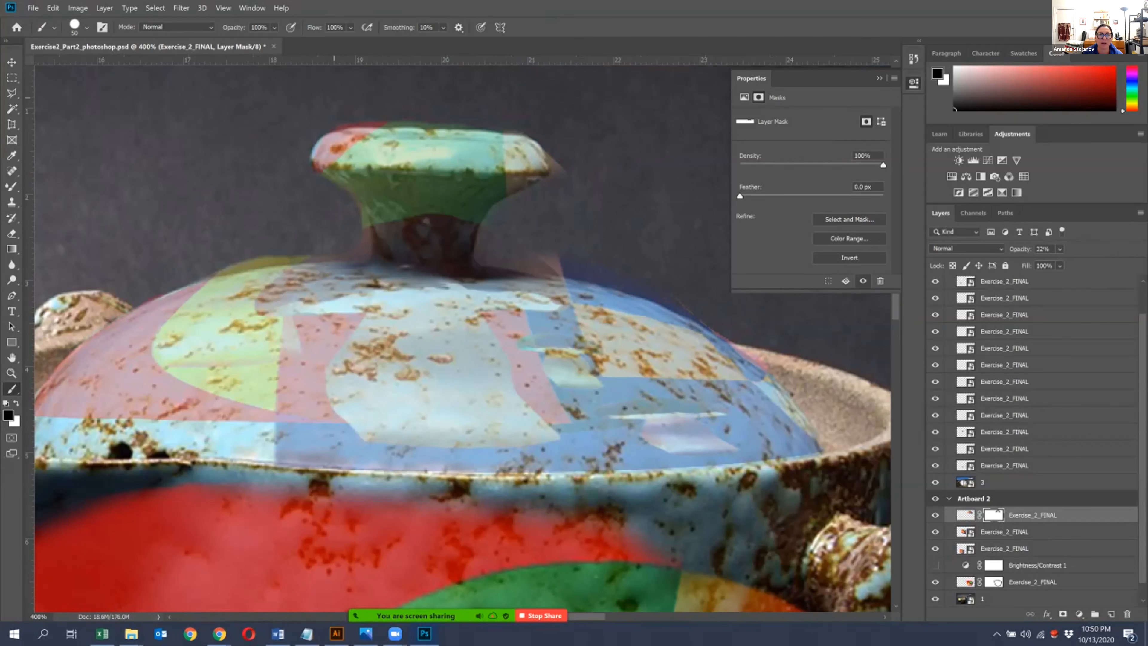
- Mask out the lid artwork's remaining overspill around the knob's right rim and along the lid's upper right edge with smaller brush sizes
mouse_move(365, 96)
mouse_down()
mouse_move(554, 116)
mouse_move(582, 164)
mouse_up()
key(bracketleft)
key(bracketleft)
key(bracketleft)
key(bracketleft)
key(bracketleft)
key(bracketleft)
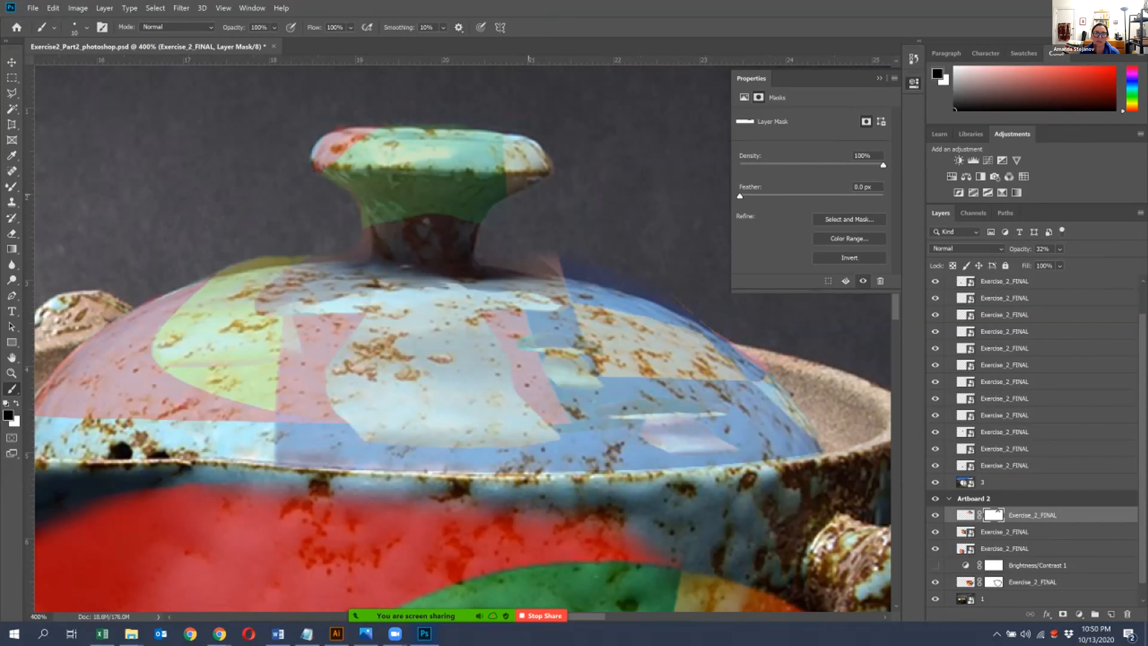
drag(545, 266, 561, 273)
key(bracketright)
key(bracketright)
drag(687, 296, 536, 257)
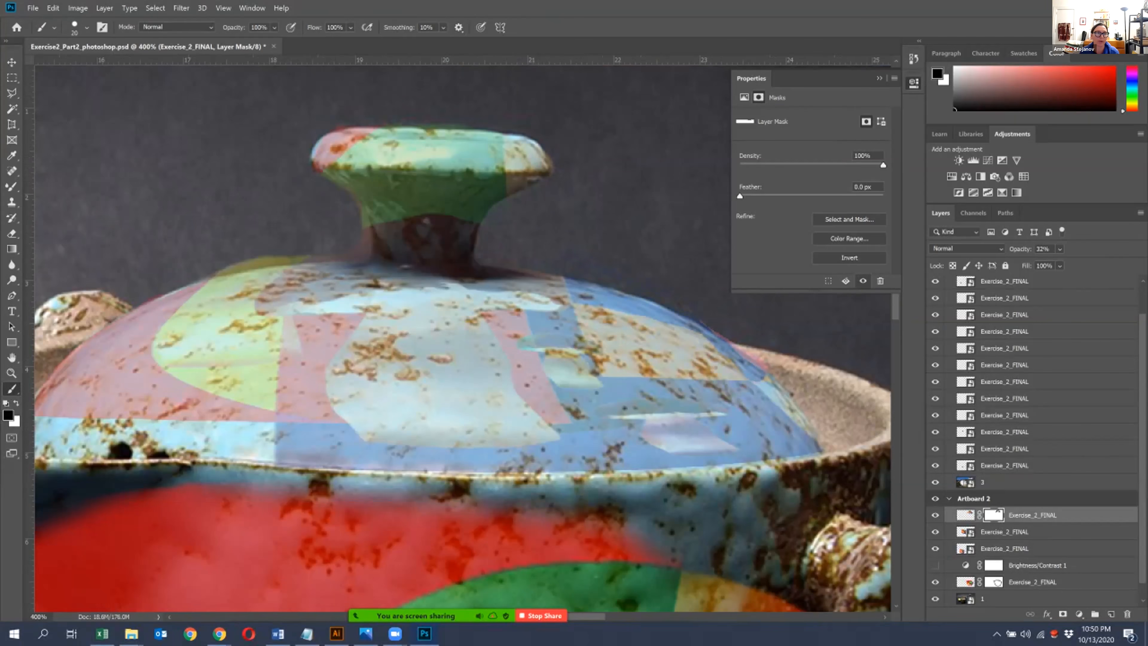
- Mask out the lid artwork's overspill beside the left of the knob's neck and along the lid's upper left edge
click(87, 28)
mouse_move(75, 66)
mouse_down()
mouse_move(97, 66)
mouse_move(77, 66)
mouse_up()
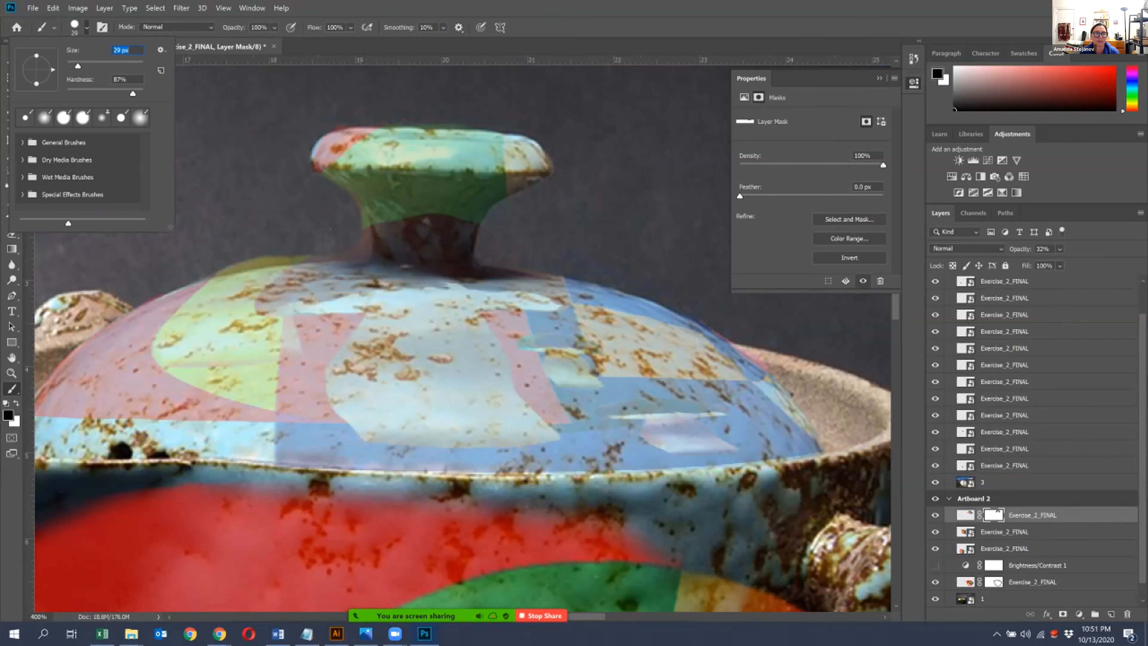
click(352, 242)
key(bracketleft)
key(bracketleft)
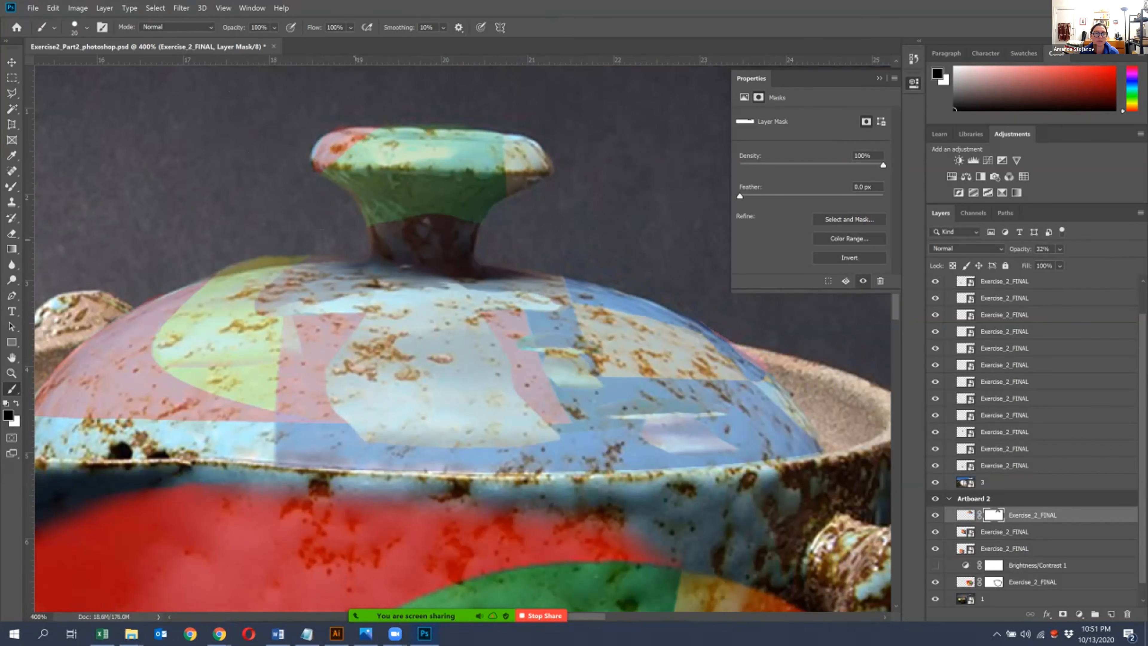
drag(316, 256, 231, 267)
click(11, 63)
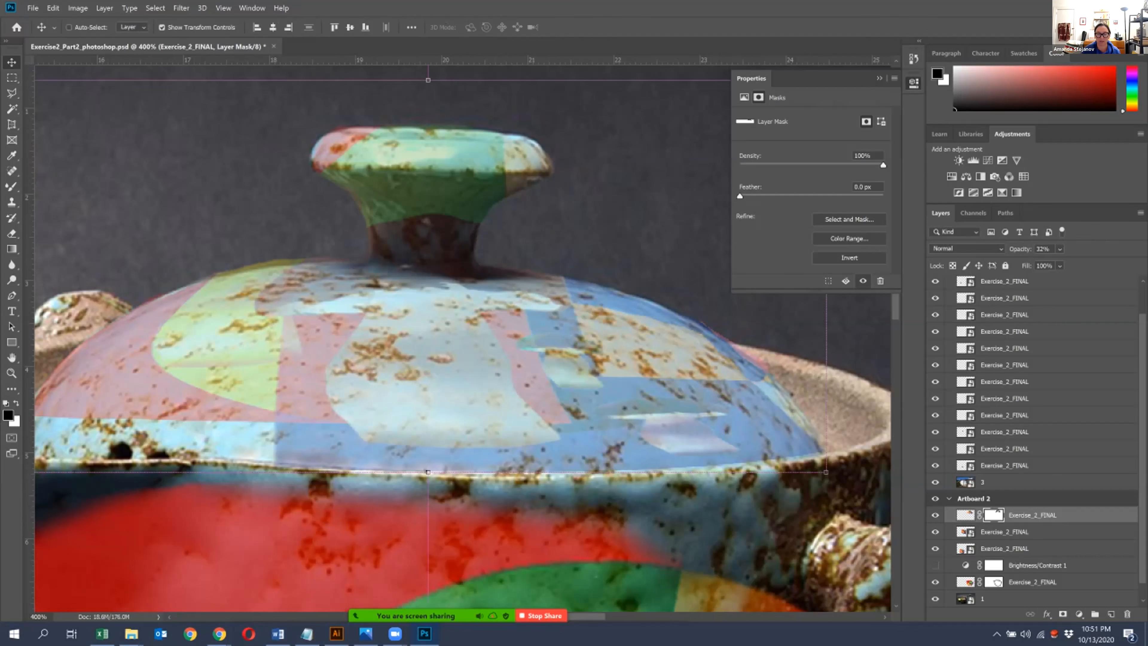
- Raise the lid artwork layer's opacity to 100% and set its blend mode to Hard Light
key(ctrl+minus)
key(ctrl+minus)
key(ctrl+minus)
click(452, 172)
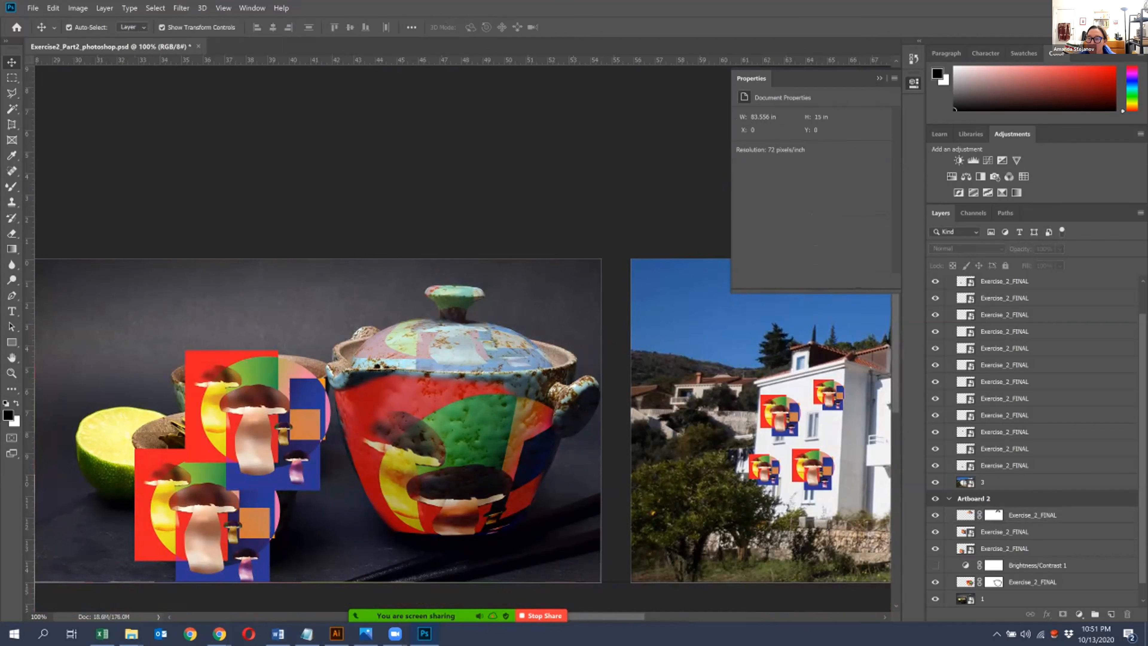
click(1032, 515)
click(1059, 265)
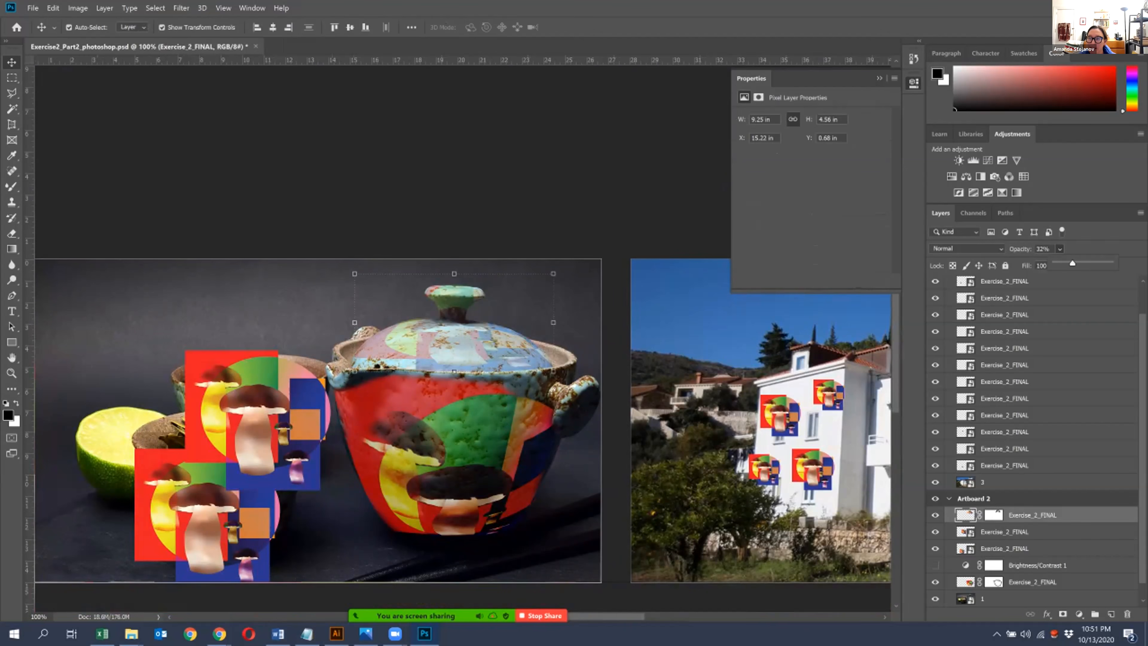
drag(1073, 264, 1110, 264)
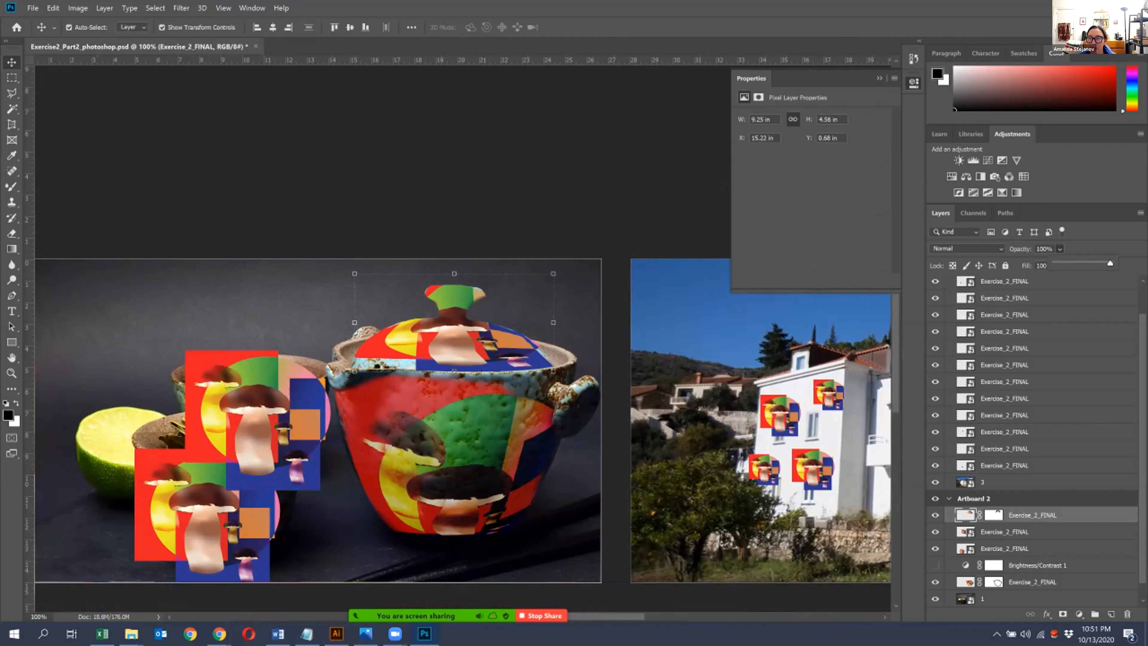
click(966, 248)
click(958, 409)
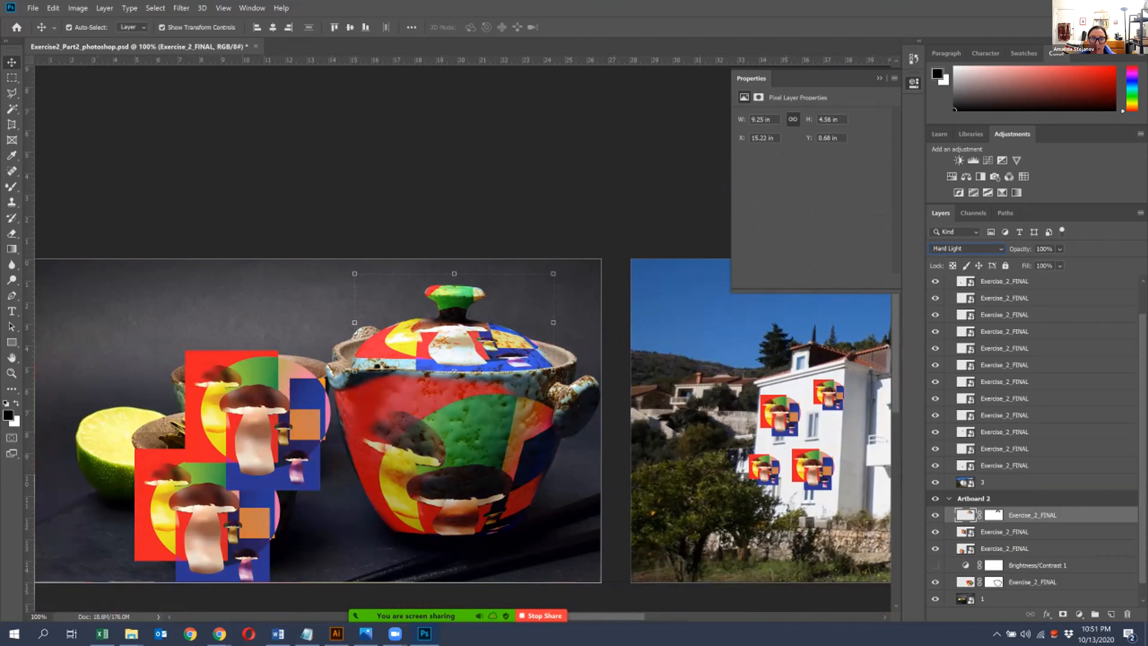
- Compare with the teapot body artwork's layer settings and lower the lid artwork layer's opacity
click(617, 217)
click(457, 434)
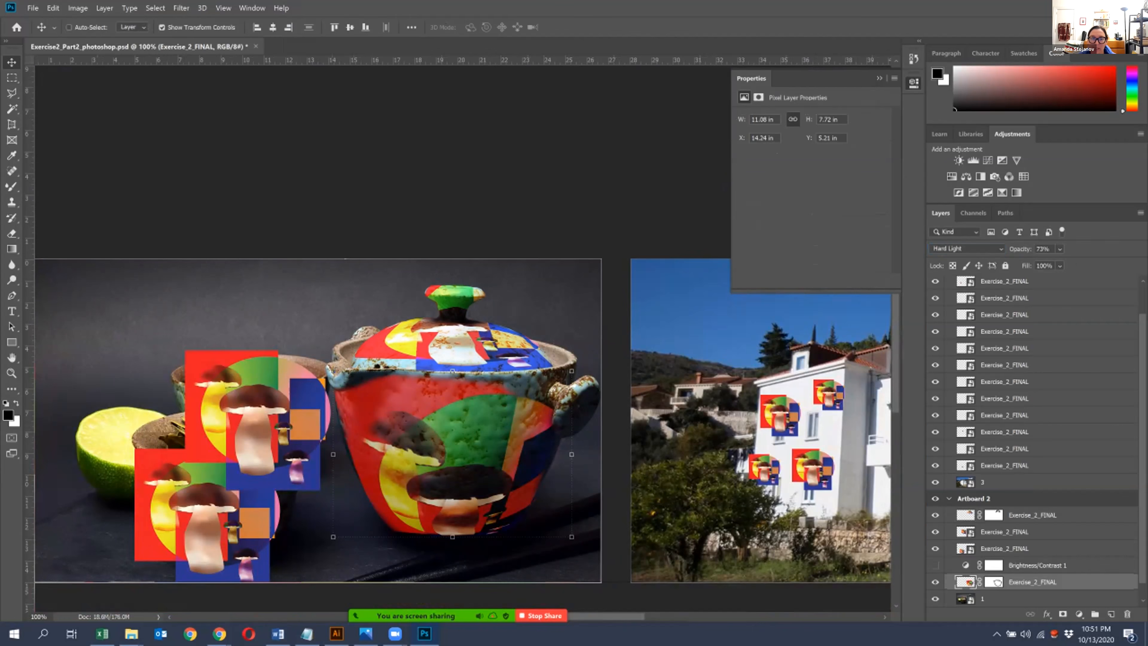
shift+click(456, 345)
click(1059, 249)
drag(1093, 262, 1075, 263)
click(492, 118)
click(492, 118)
key(ctrl+minus)
key(ctrl+minus)
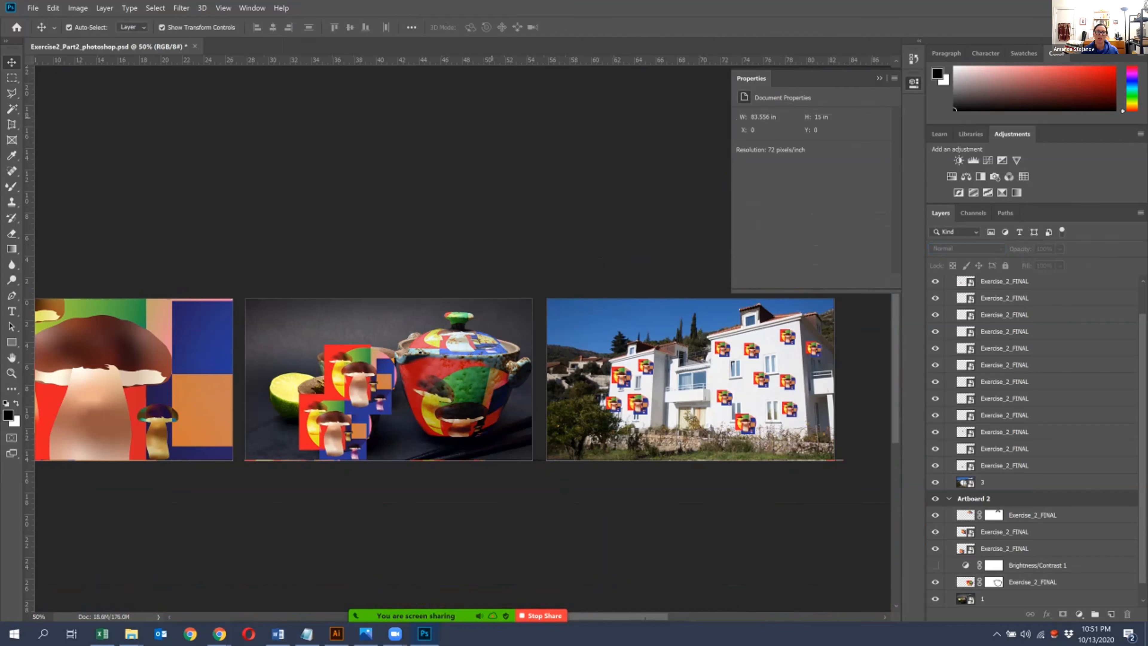
- Hide the two mushroom artworks covering the cups to examine the teapot composition without them
click(380, 408)
shift+click(338, 430)
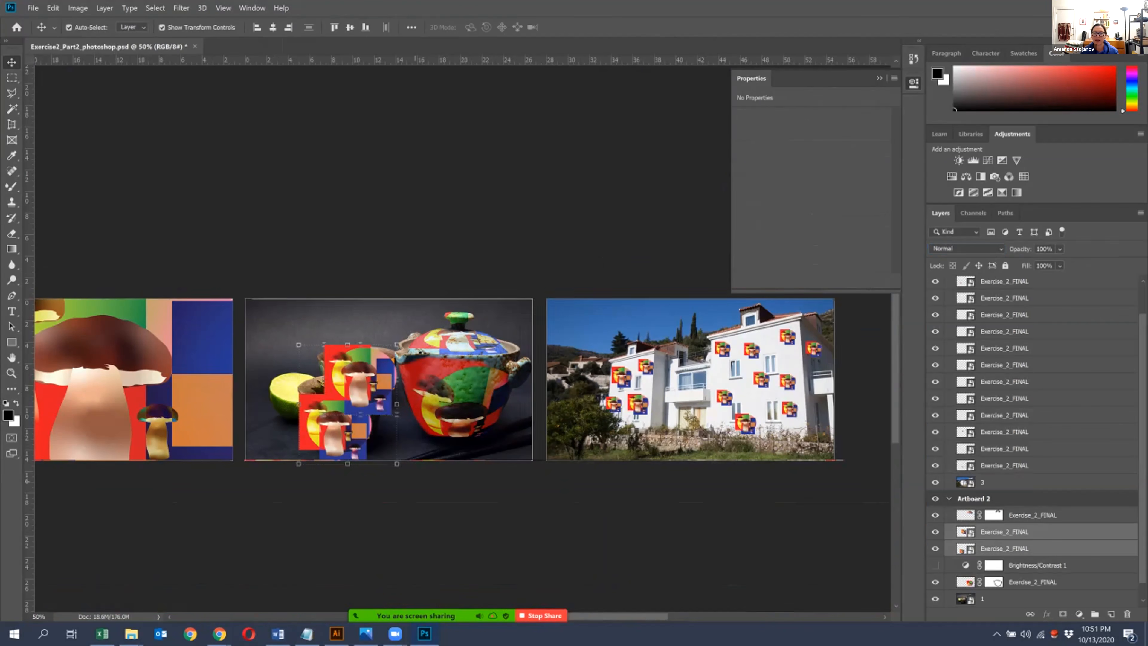
click(935, 532)
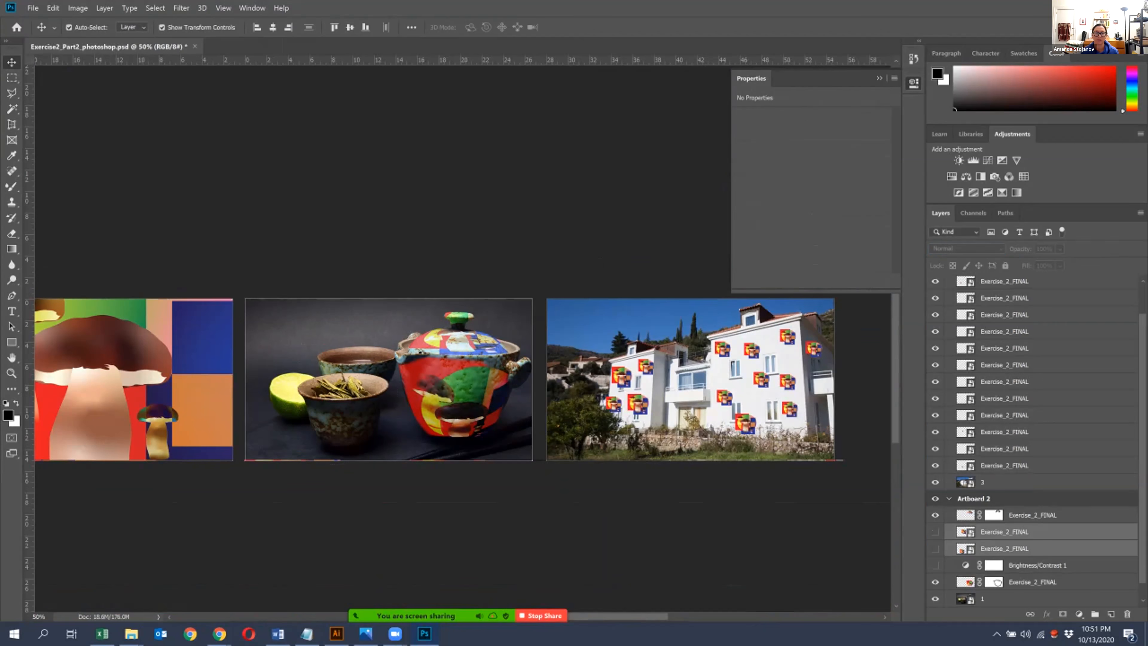
click(483, 529)
key(ctrl+plus)
key(ctrl+plus)
key(ctrl+plus)
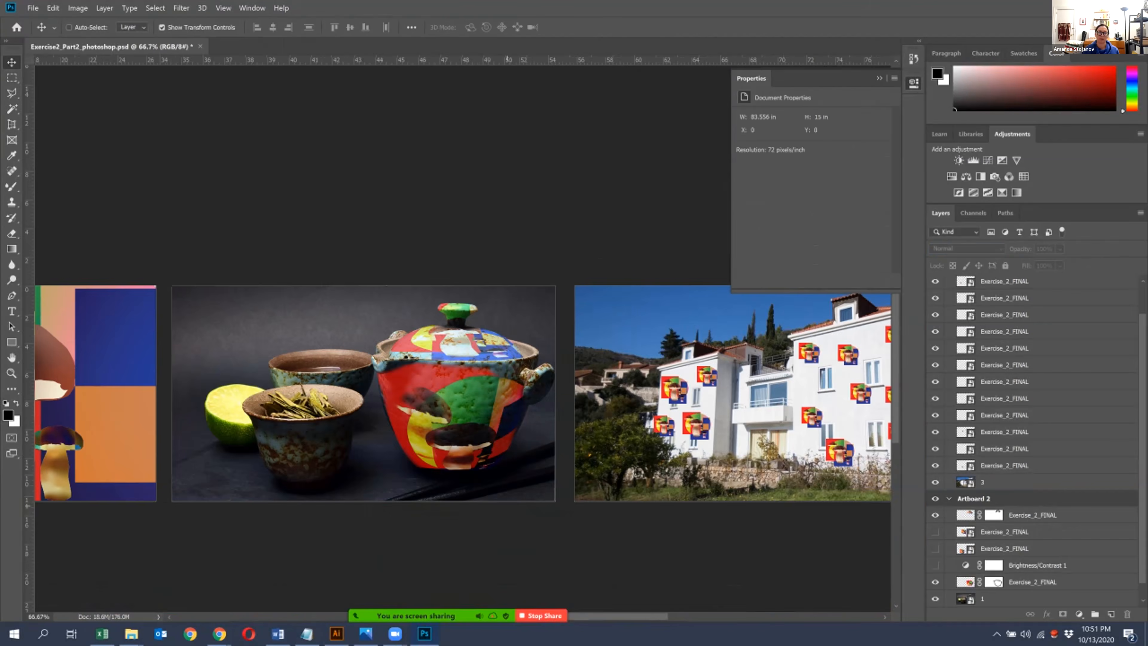
key(ctrl+minus)
key(ctrl+minus)
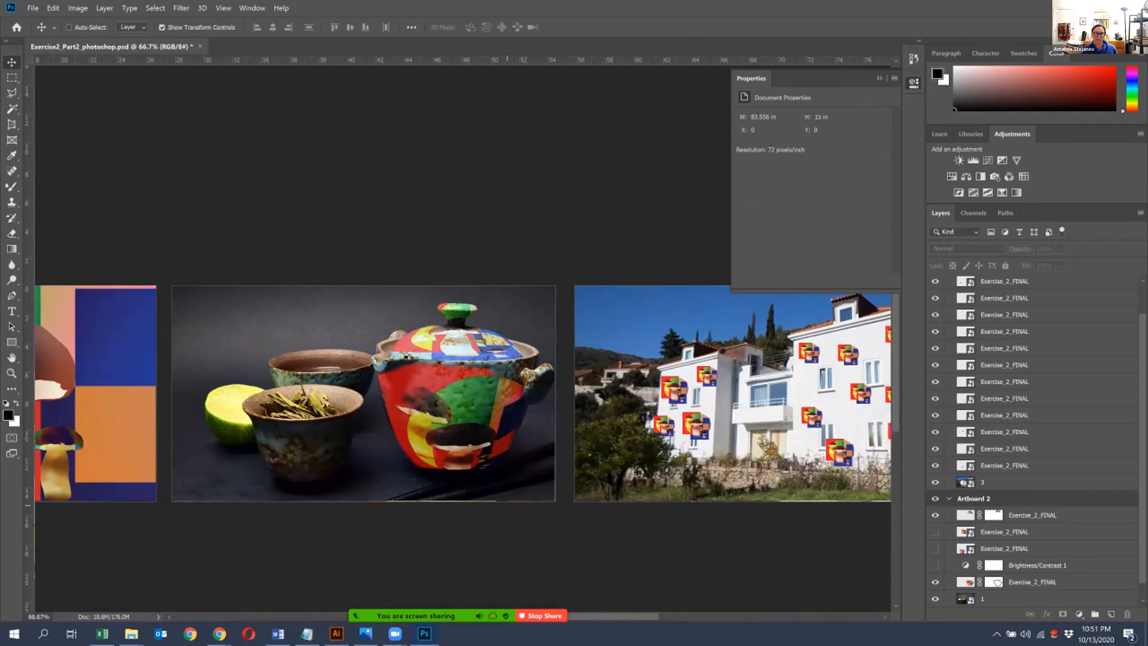
drag(475, 471, 457, 421)
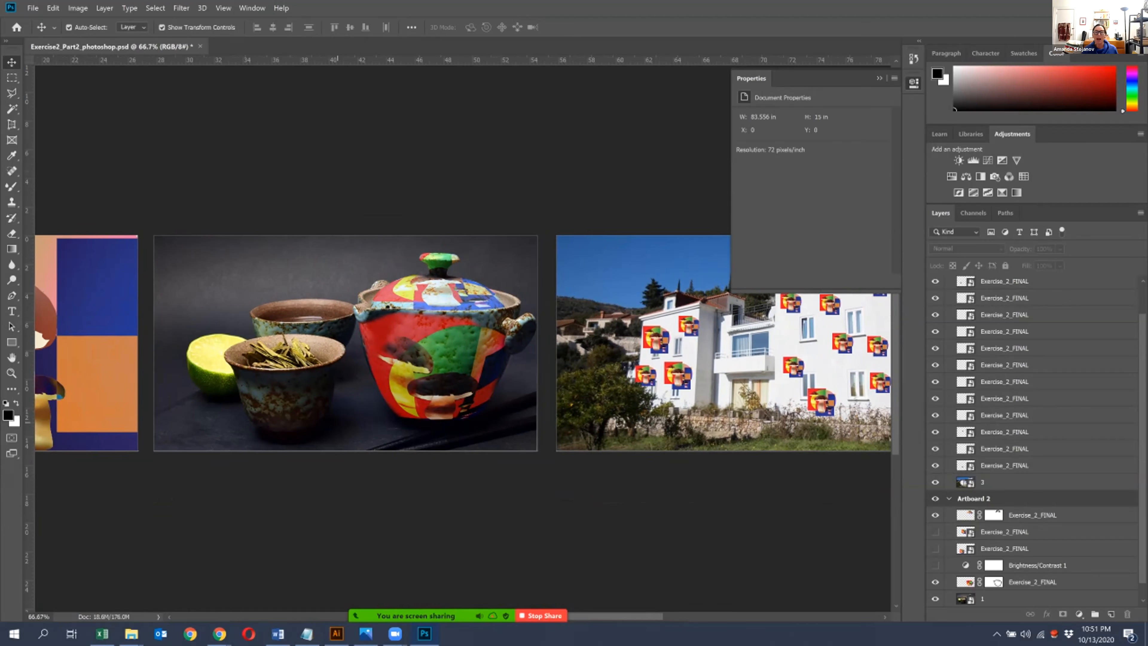
- Toggle the two cup artwork layers to tell them apart, leaving both shown and nothing selected
click(935, 548)
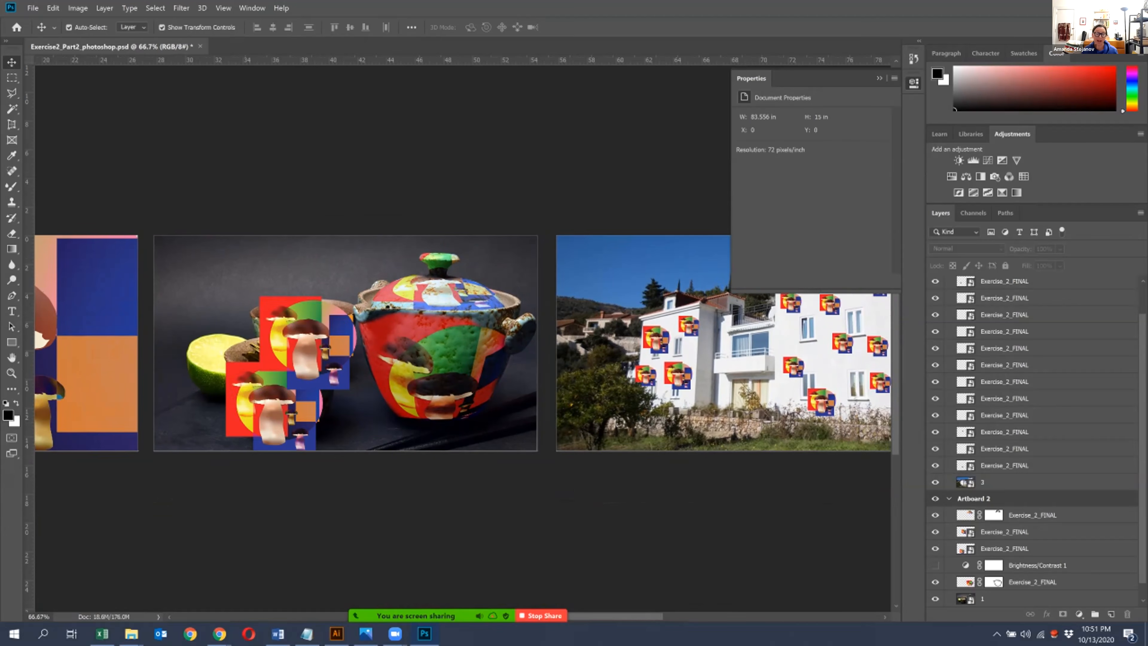
click(935, 548)
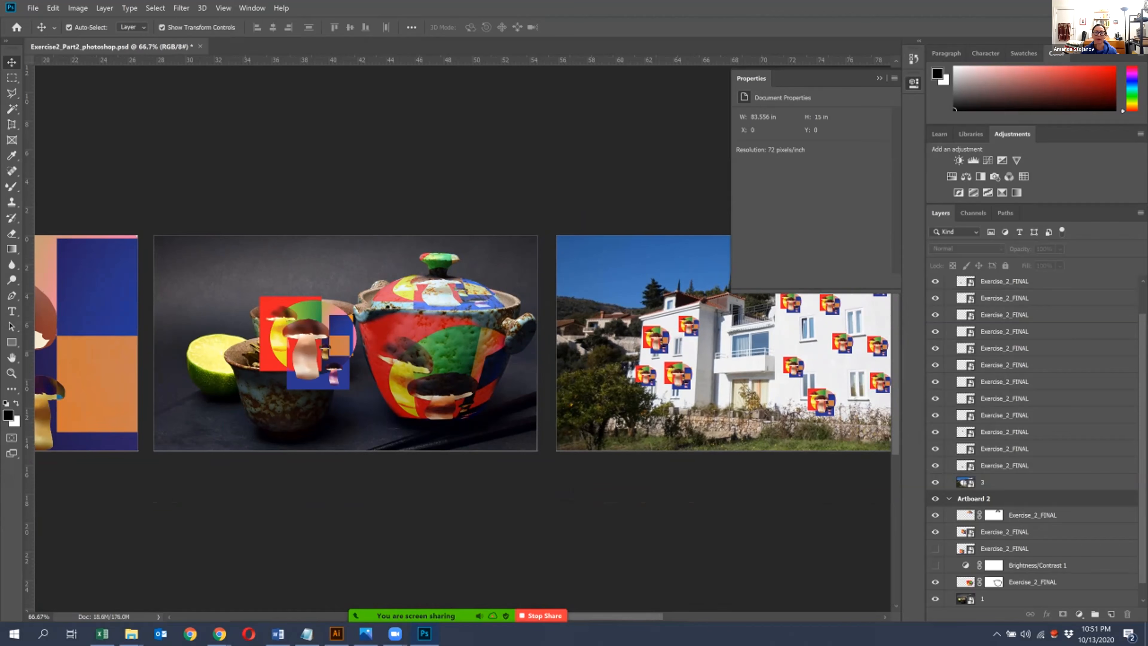
click(1004, 532)
click(935, 532)
click(935, 532)
click(935, 549)
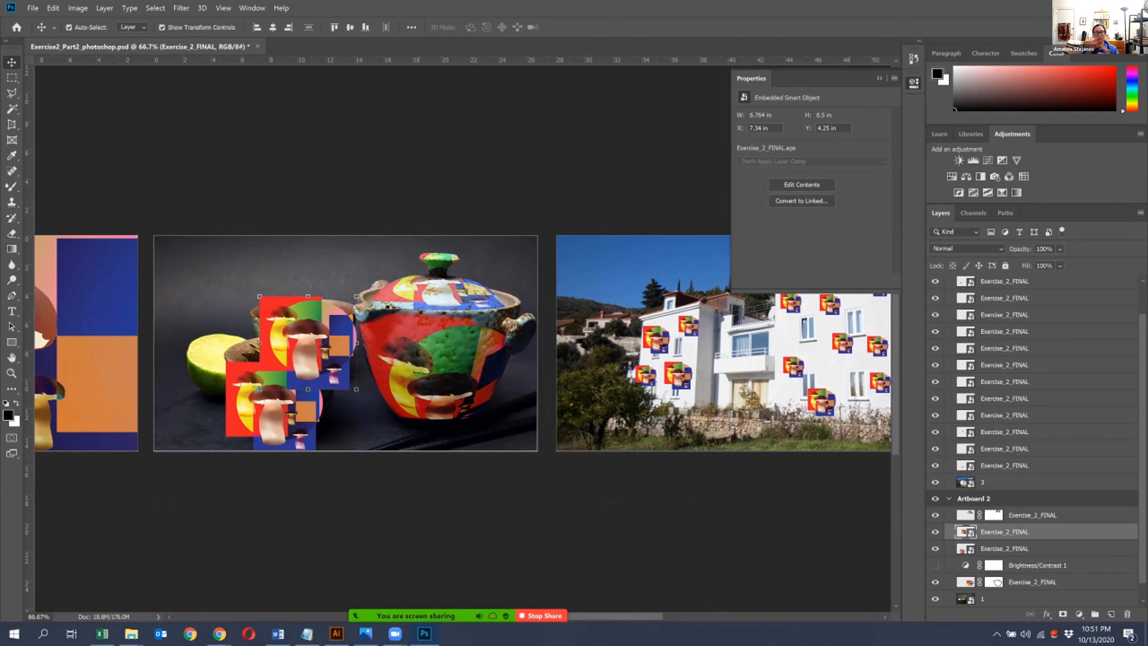
click(869, 544)
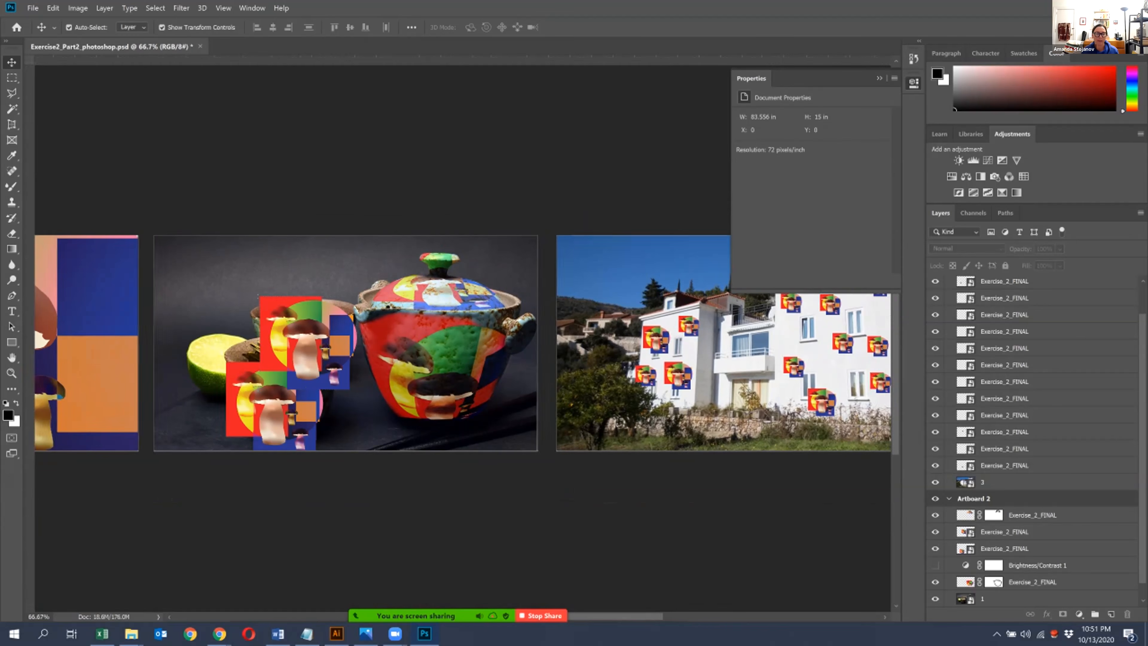
- On Artboard 1, move the mushroom artwork layer beneath the mosaic photo layer and show the photo
drag(147, 375, 512, 343)
click(352, 337)
key(ctrl+plus)
drag(352, 337, 498, 378)
drag(357, 392, 378, 417)
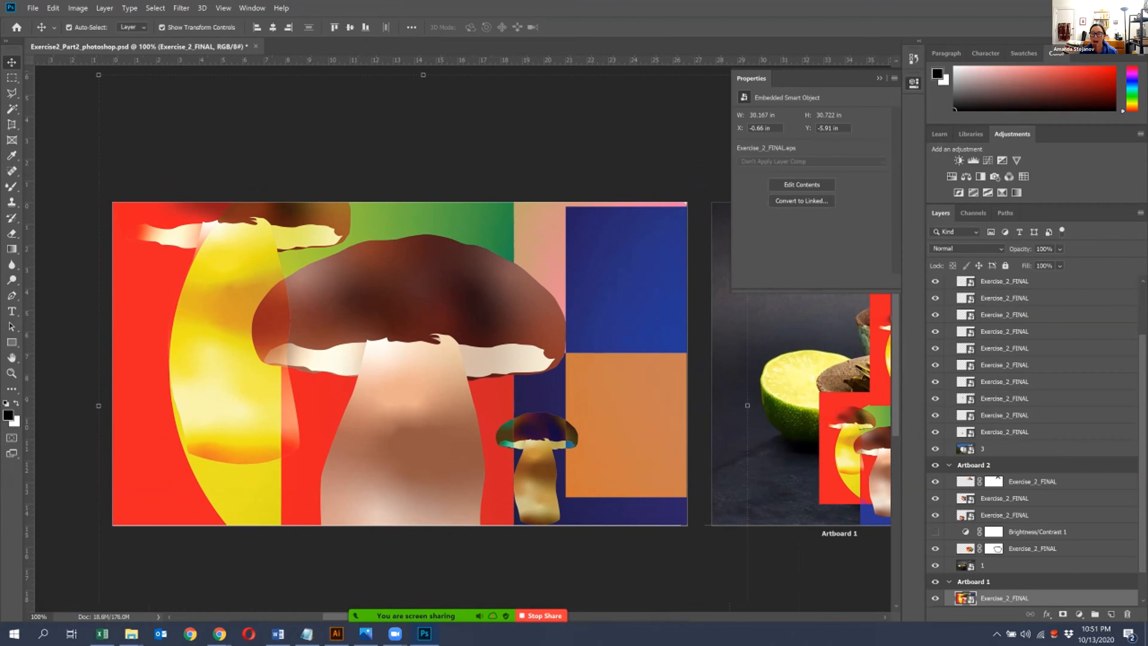
scroll(1035, 439, down, 1)
drag(1003, 565, 1003, 589)
click(935, 564)
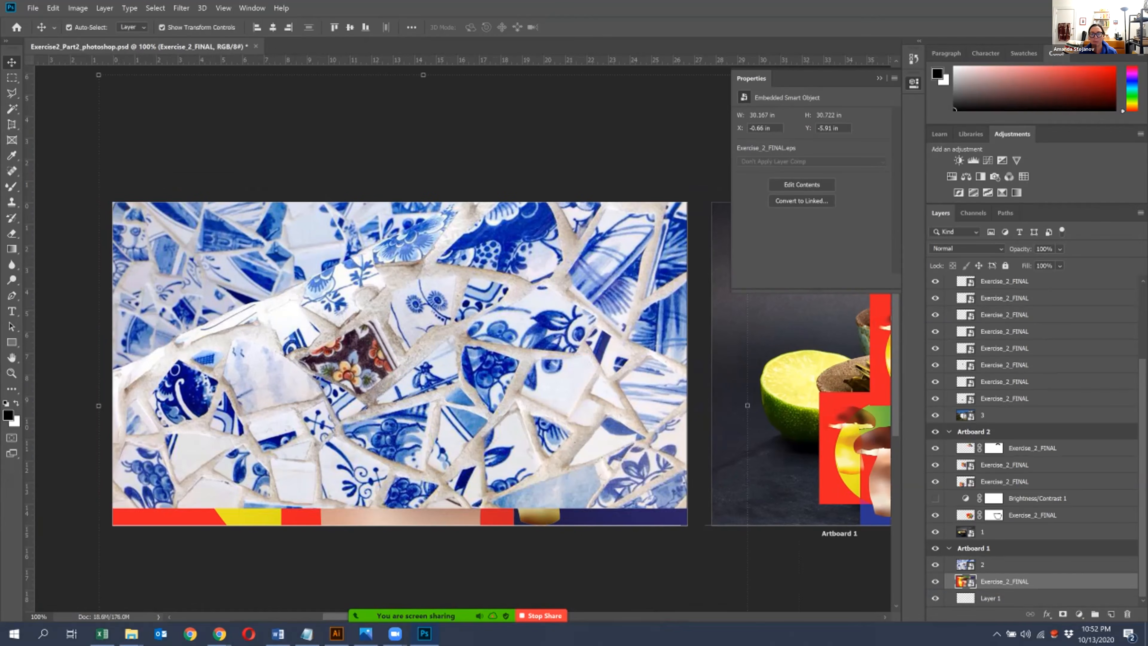
- Move the mushroom artwork back above the mosaic photo and preview blend modes on it, such as Color Burn
click(1003, 565)
drag(1003, 581, 1003, 558)
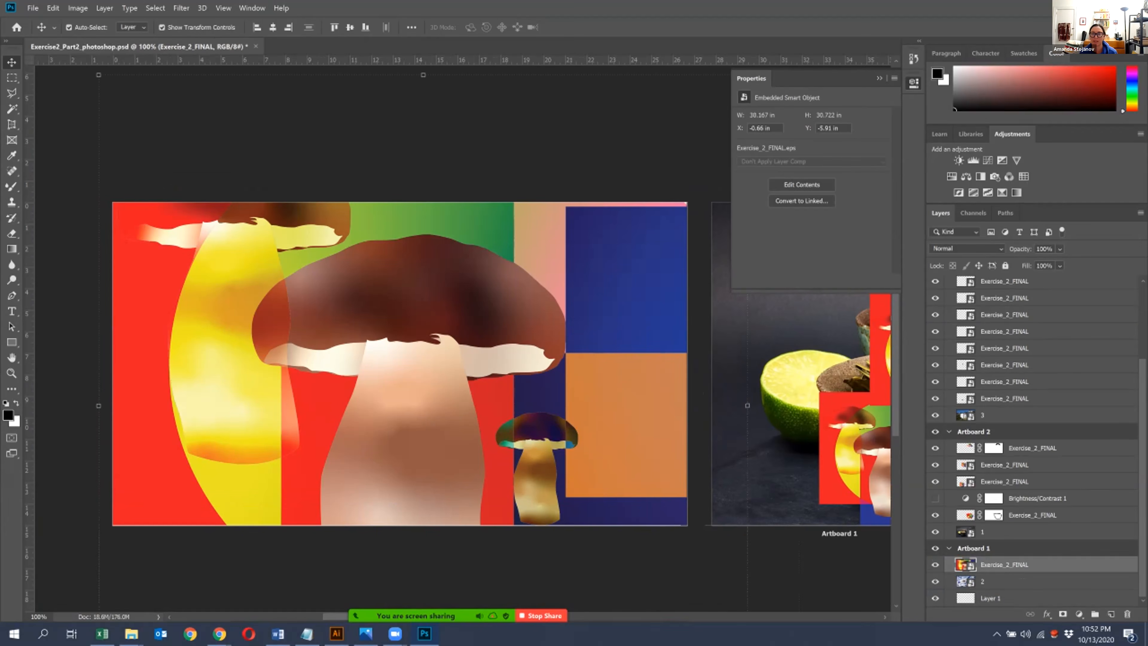
click(966, 248)
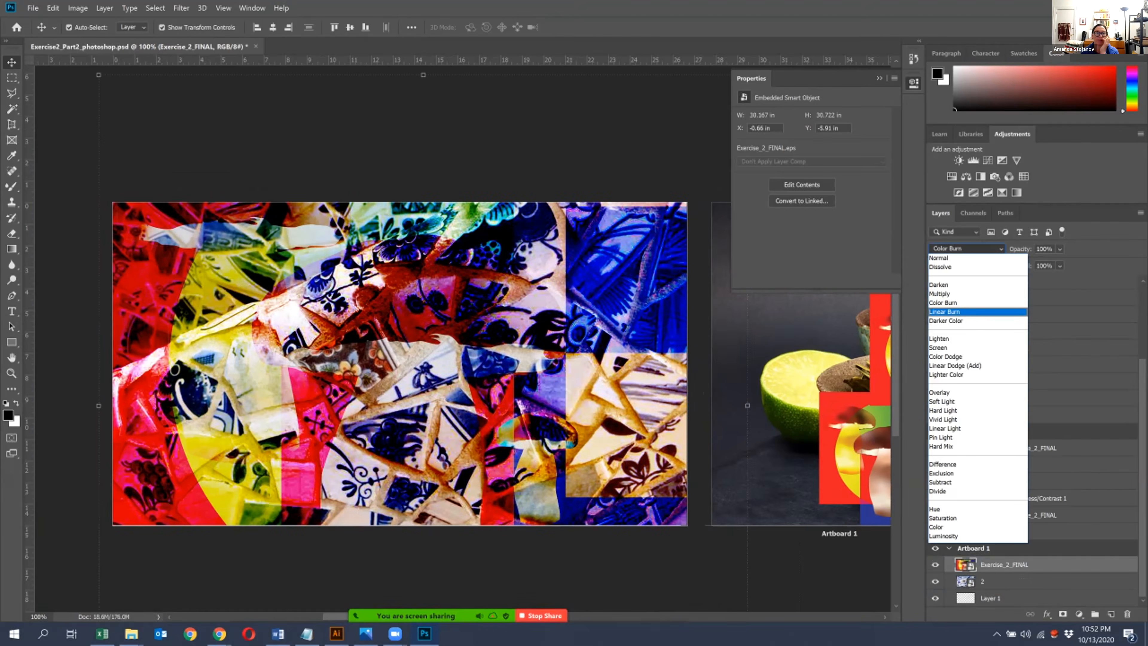
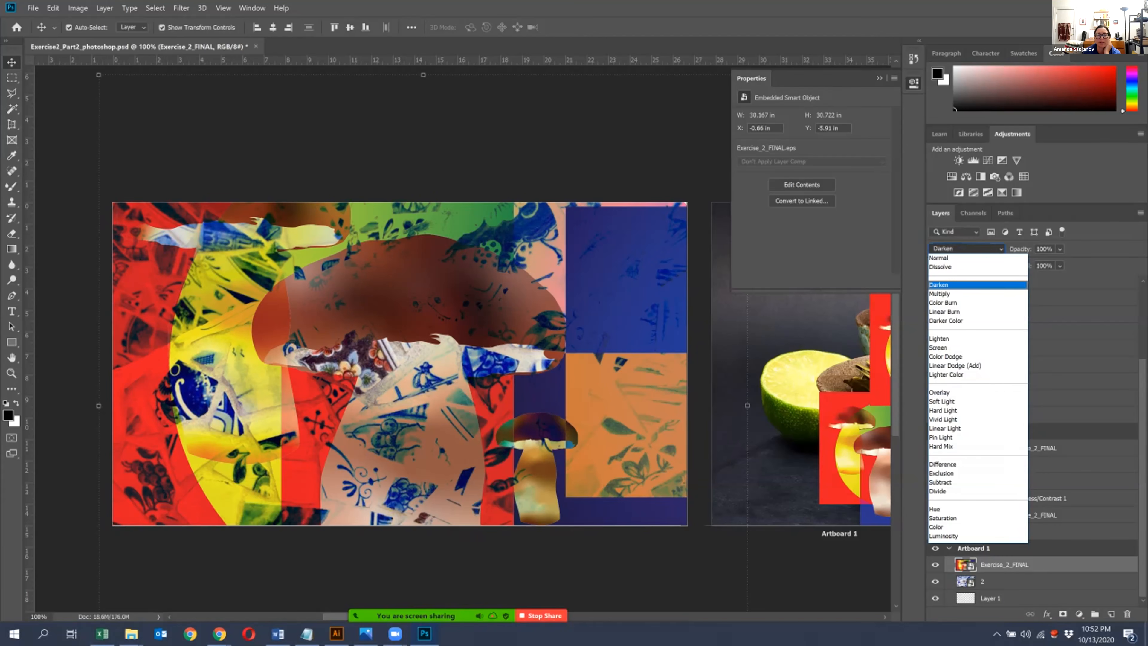
- Set the Artboard 1 mushroom artwork's blend mode to Darken, hide it and select the mosaic photo layer
click(954, 285)
click(934, 565)
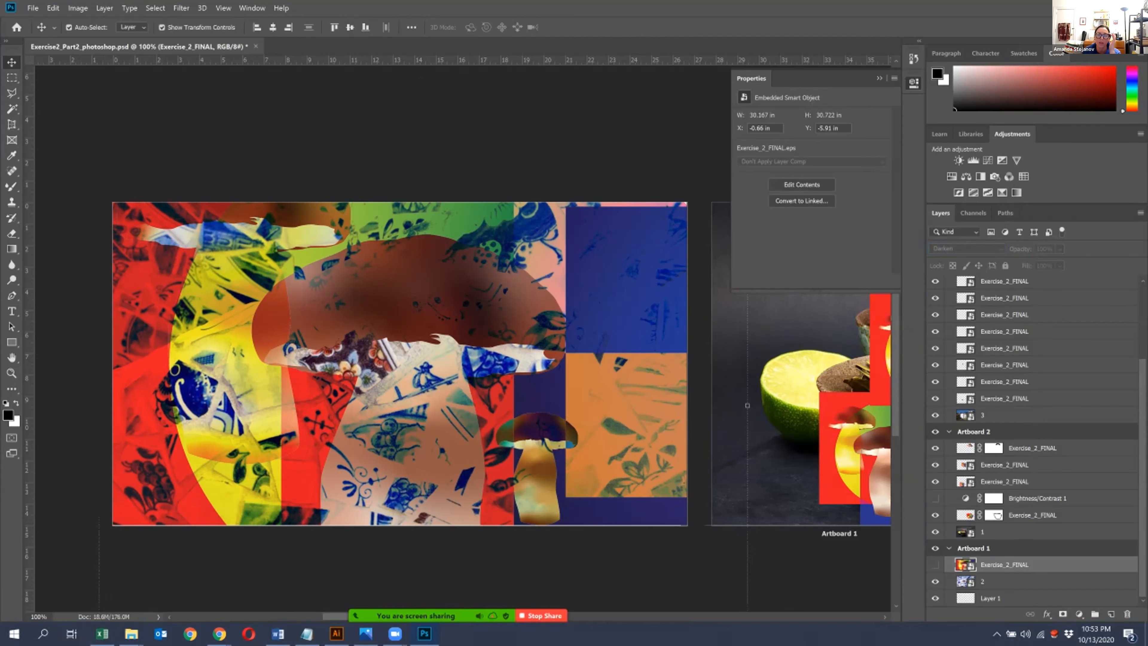
click(999, 581)
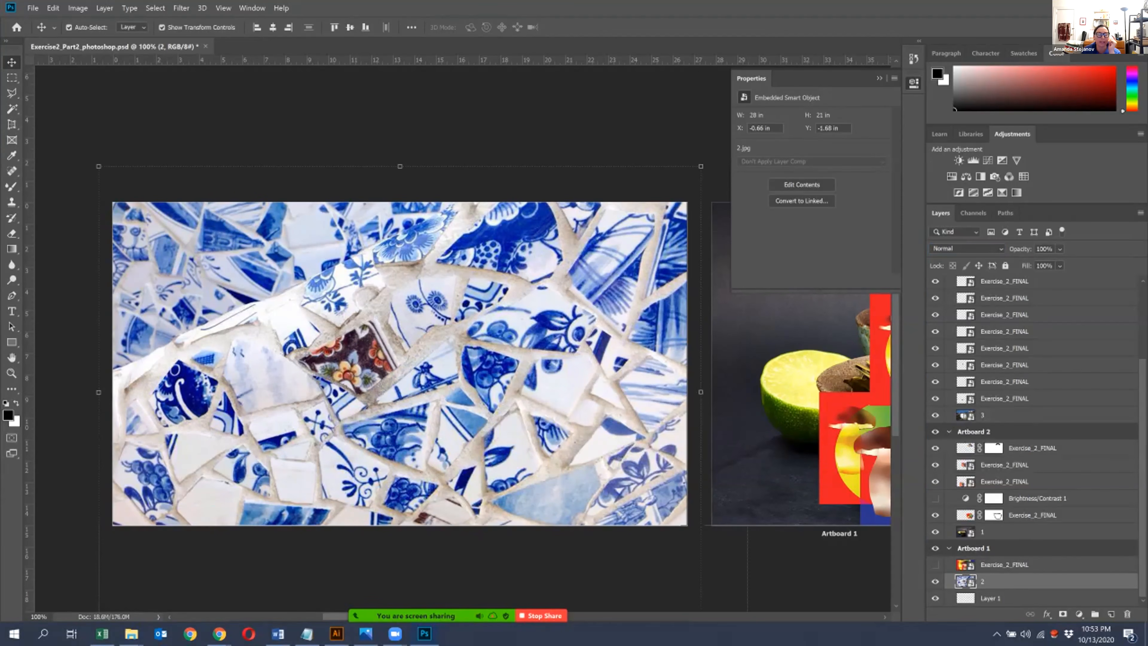
key(w)
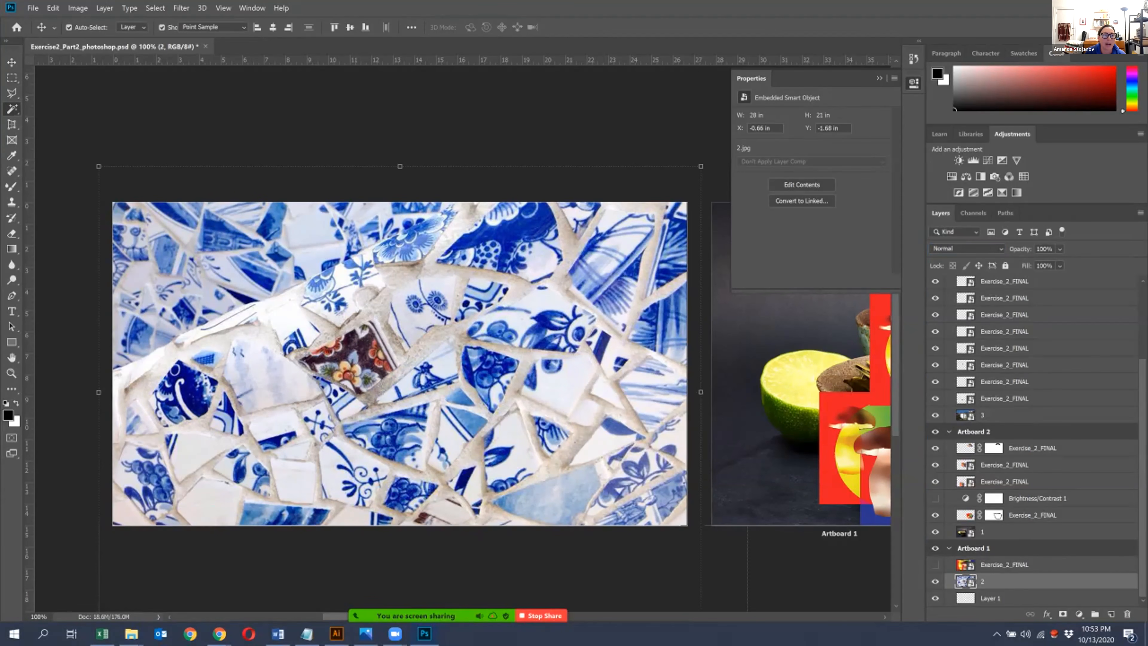
click(406, 315)
key(ctrl+plus)
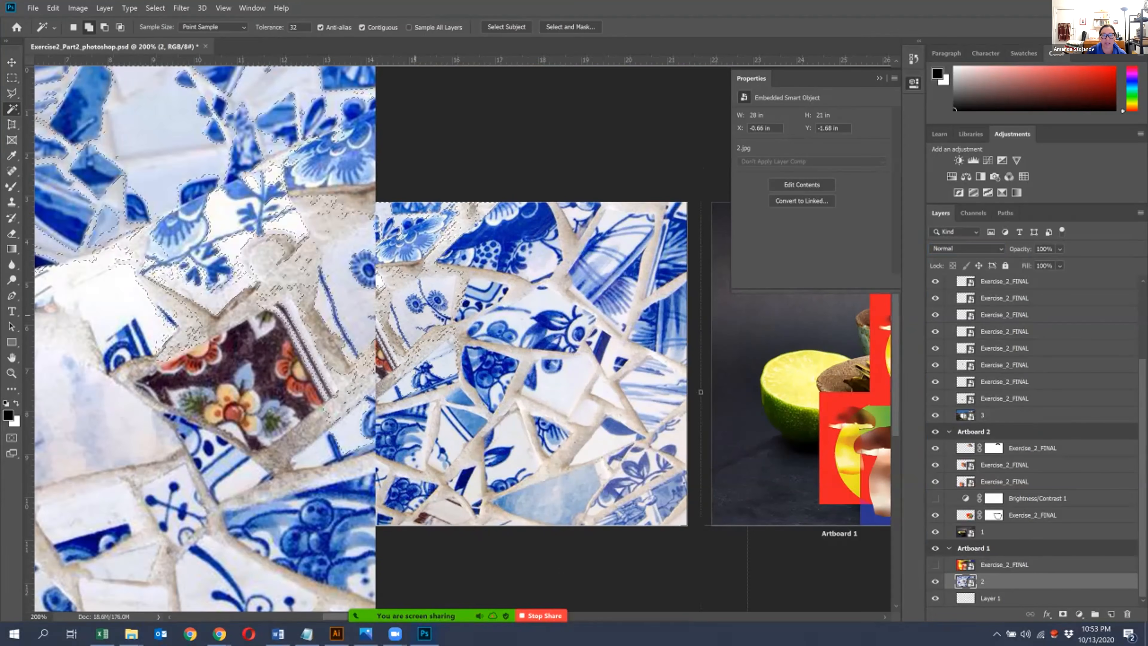
key(ctrl+plus)
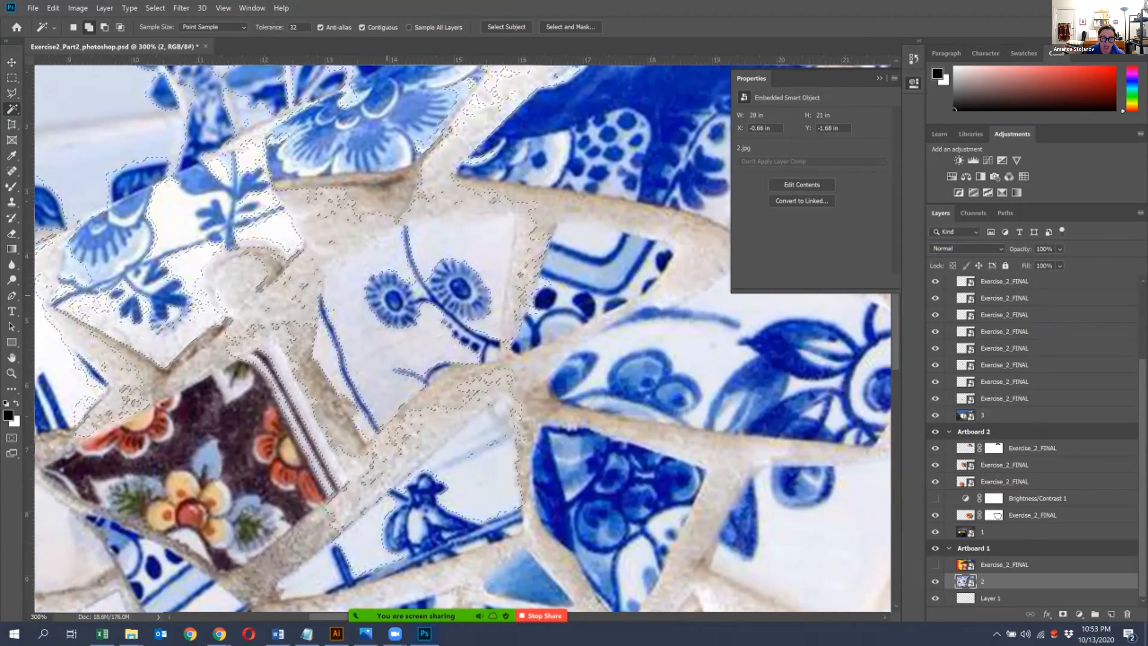
key(ctrl+d)
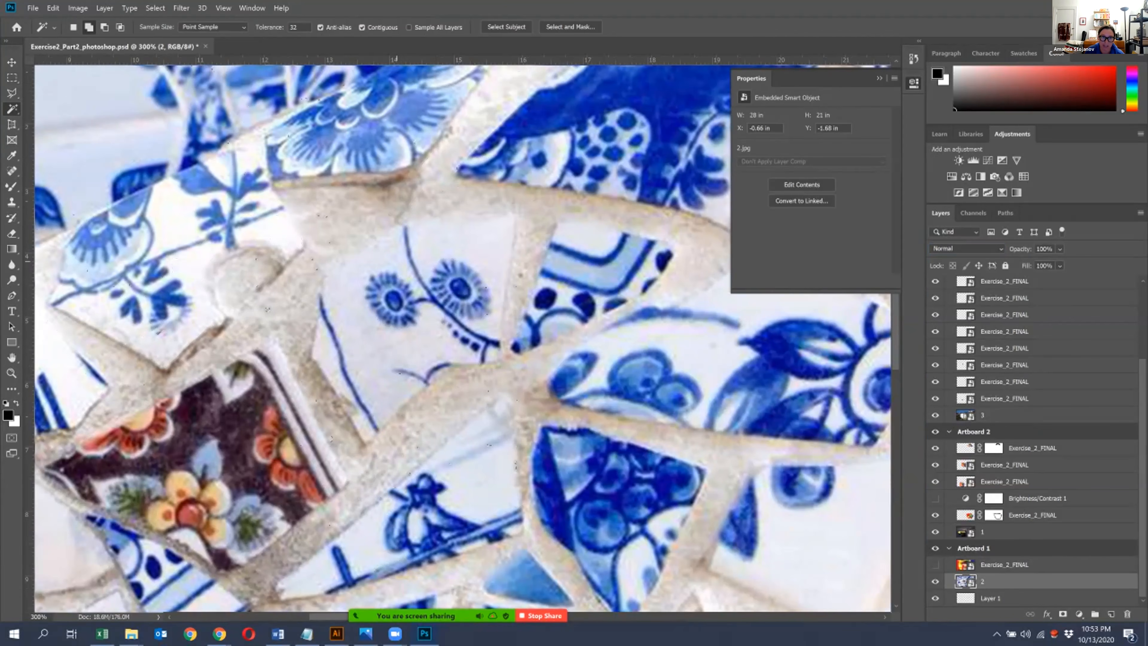
- Select the grout lines between the mosaic tiles with the Magic Wand and mask the mosaic photo to them
click(353, 209)
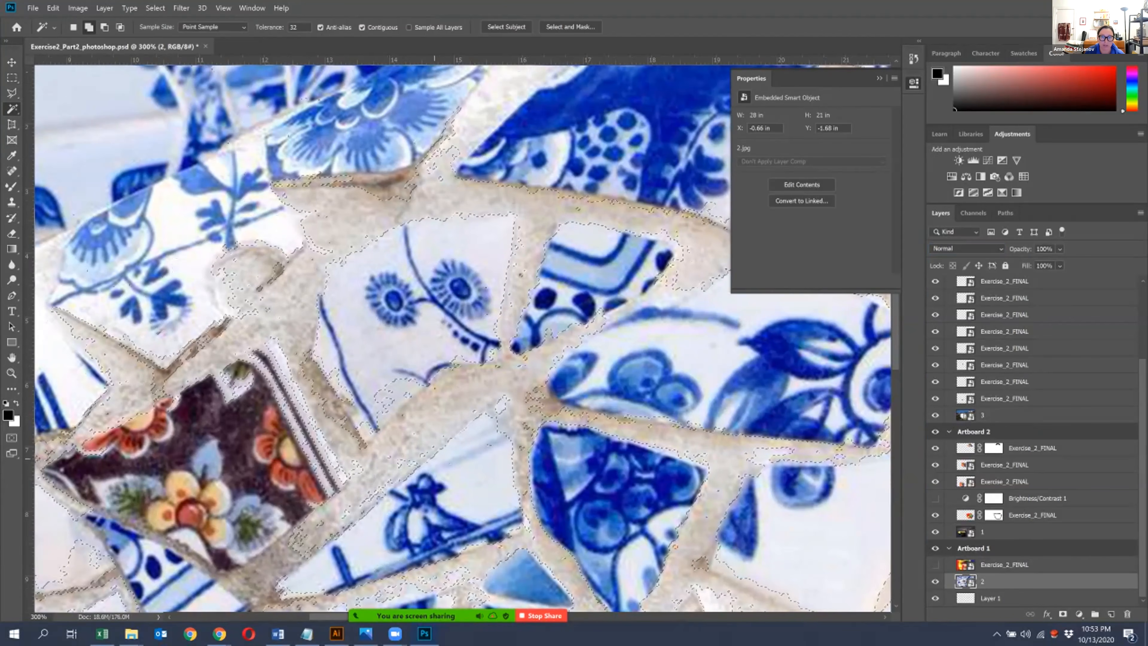
key(ctrl+minus)
key(ctrl+minus)
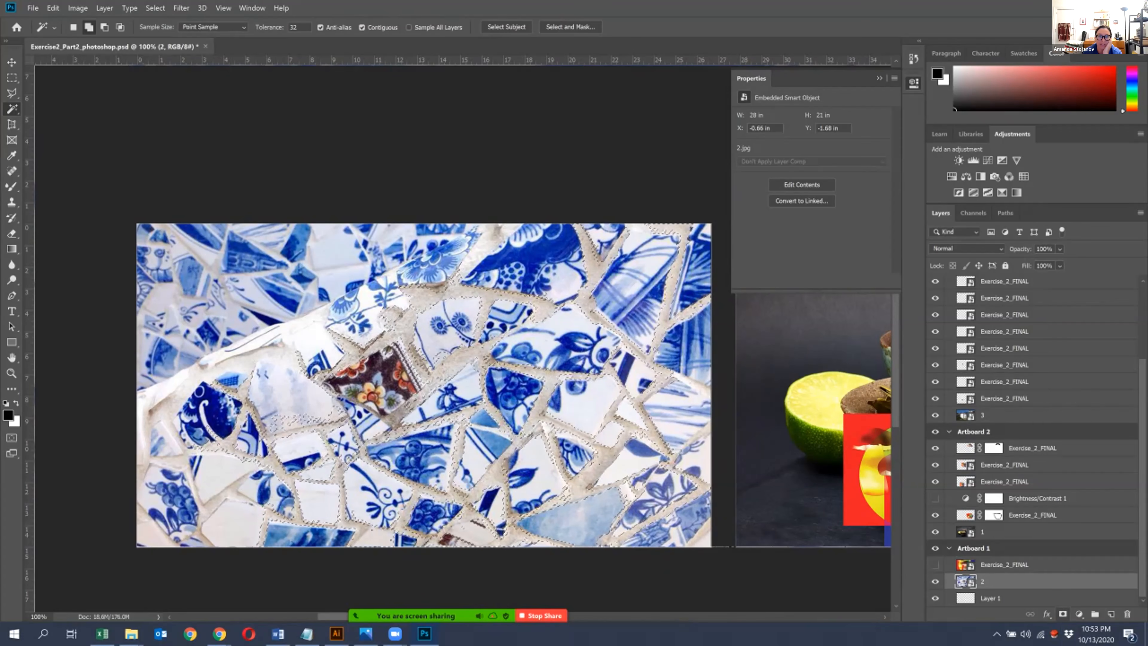
click(1062, 614)
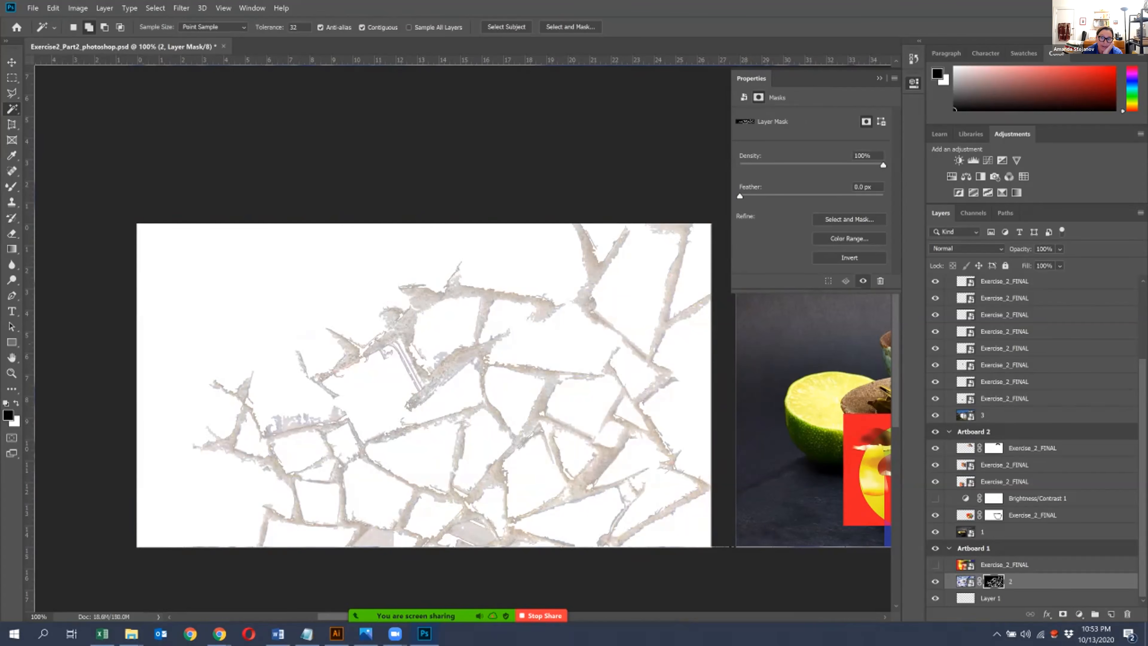
- Move the mushroom artwork beneath the masked mosaic photo and show it
click(934, 581)
click(935, 581)
drag(1004, 565, 1004, 579)
drag(1004, 587, 1004, 587)
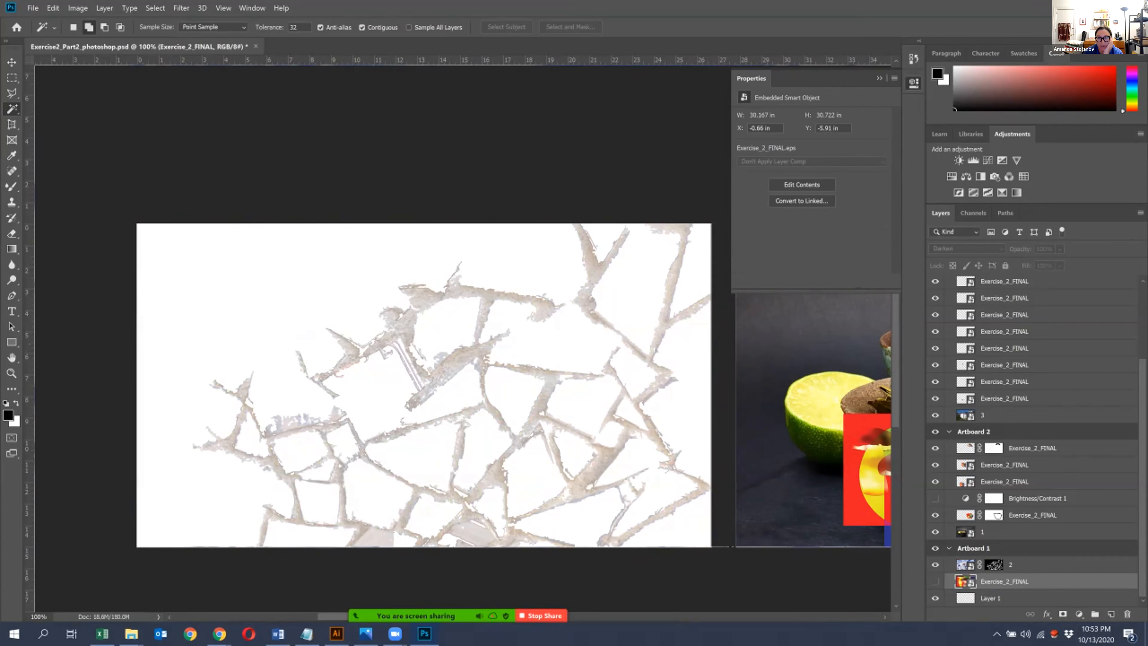
click(935, 581)
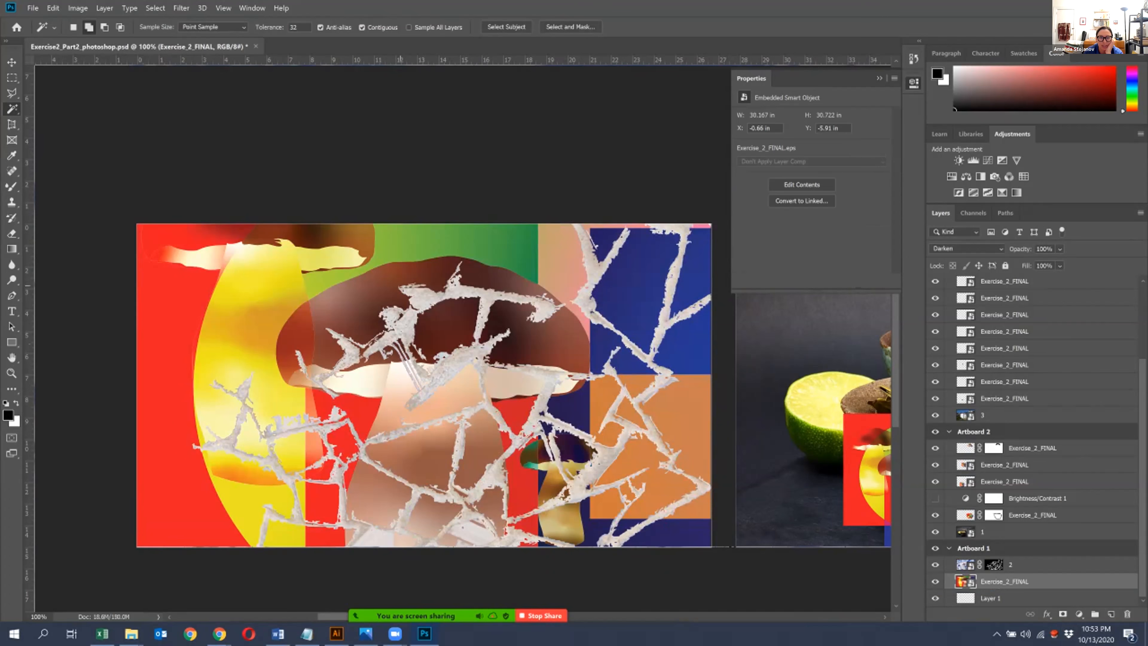
- Return the mushroom artwork above the mosaic photo, hide it and delete the mosaic's layer mask
drag(1004, 581, 1004, 560)
click(935, 581)
click(935, 581)
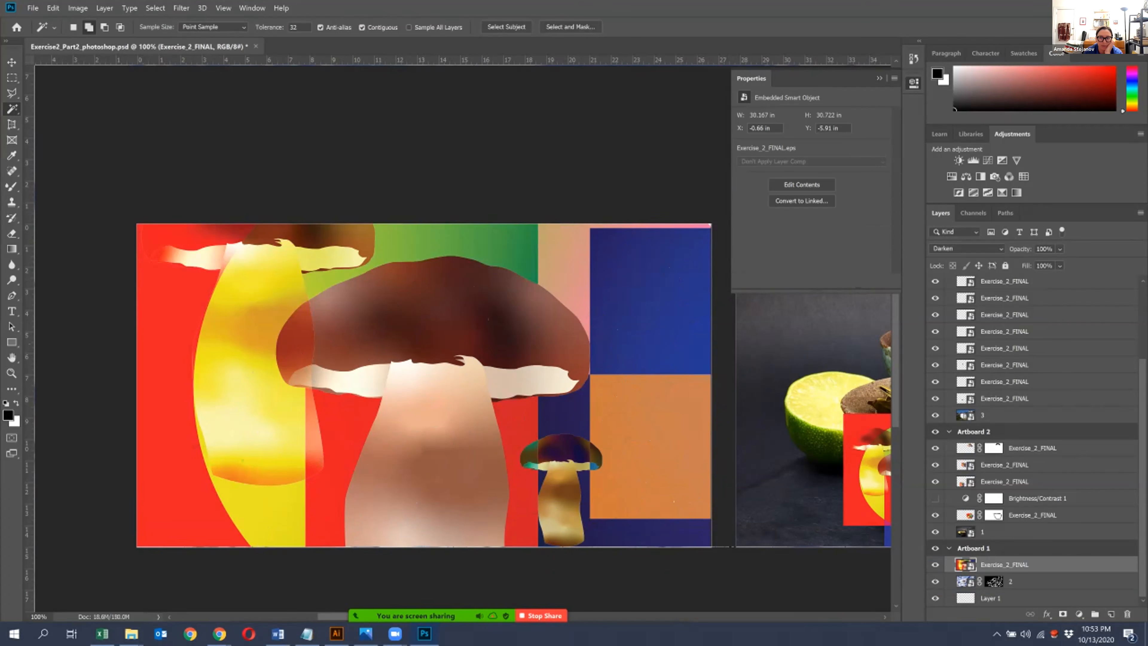
click(935, 564)
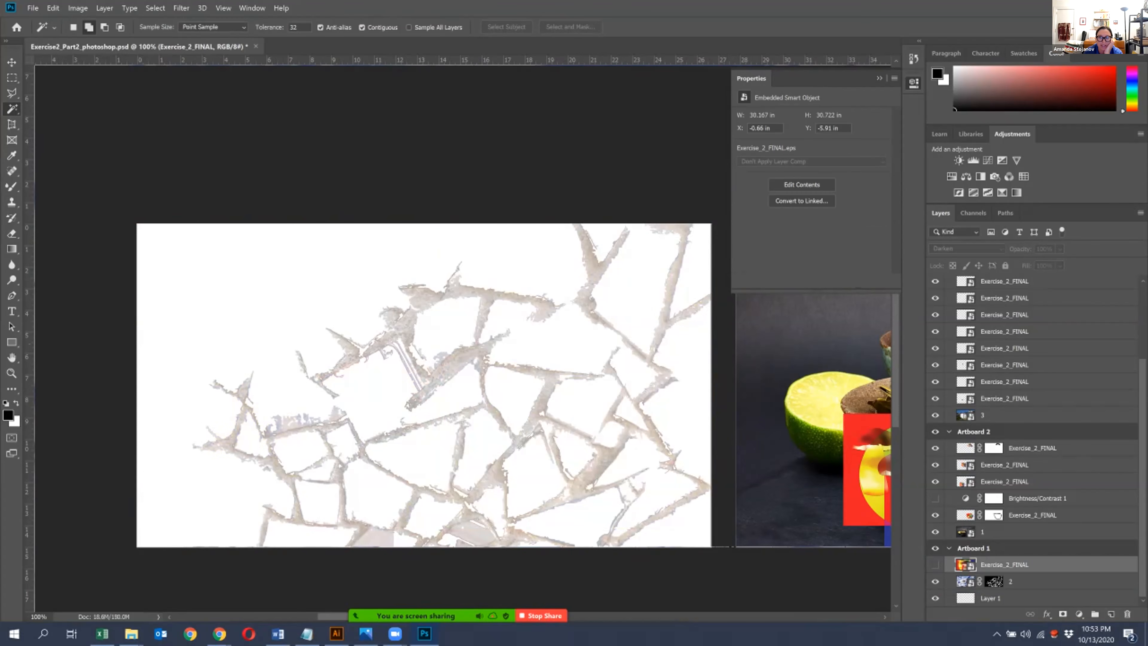
click(994, 582)
drag(1142, 618, 1126, 614)
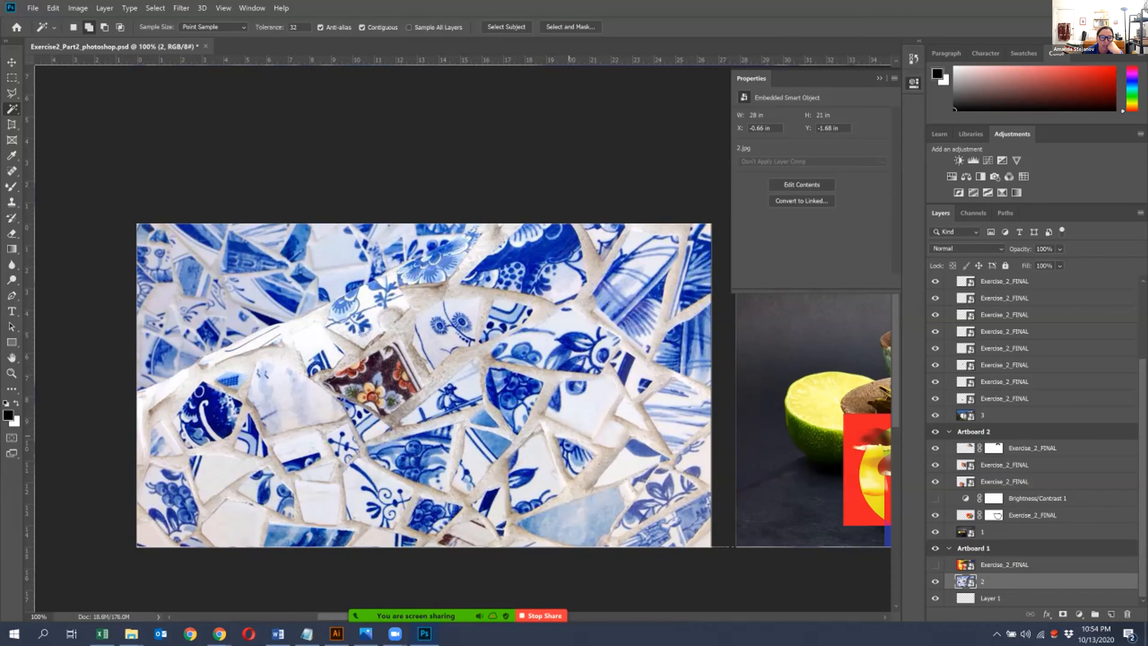
- Select the grout across the whole mosaic photo, toggling the mushroom artwork to compare it with the selection
click(935, 564)
click(935, 565)
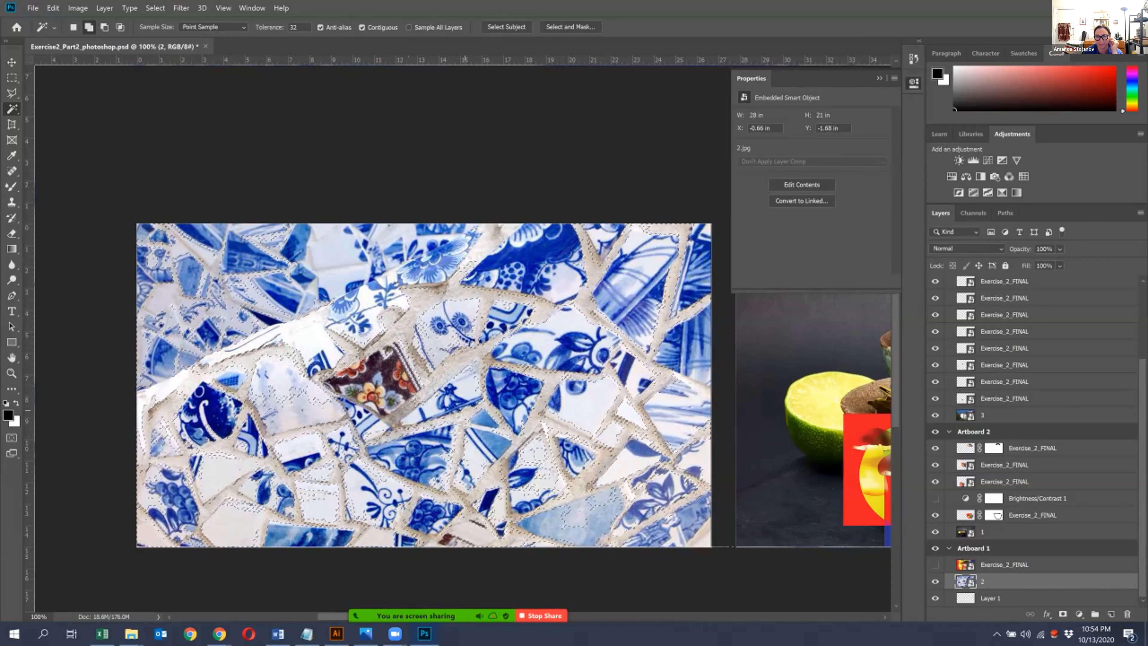
click(935, 564)
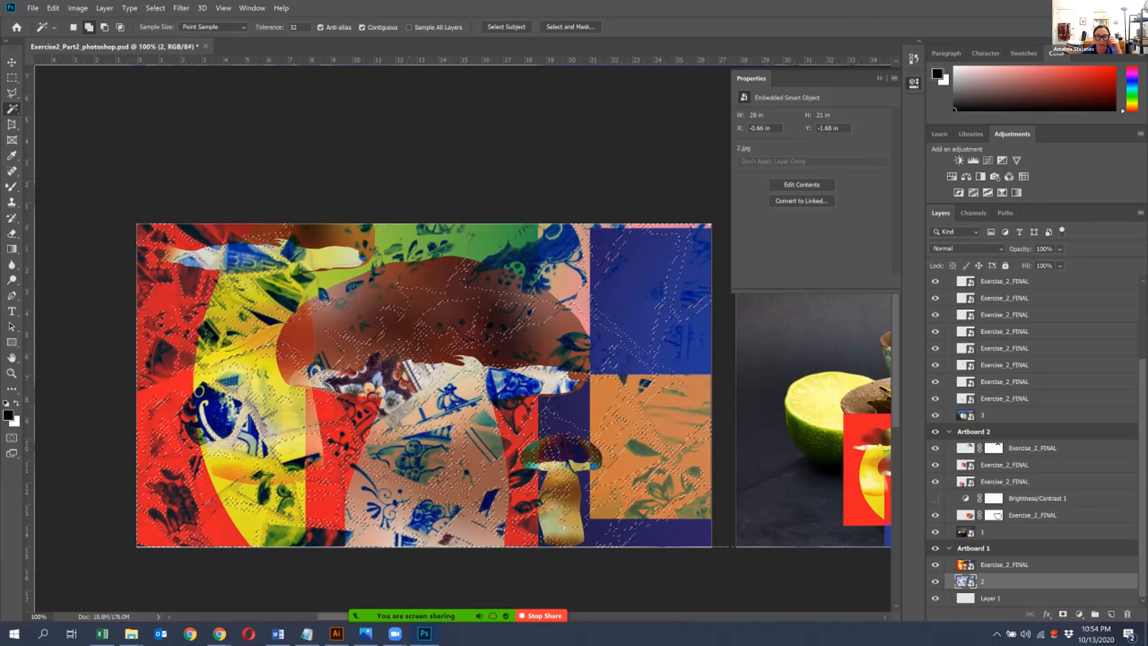
click(935, 564)
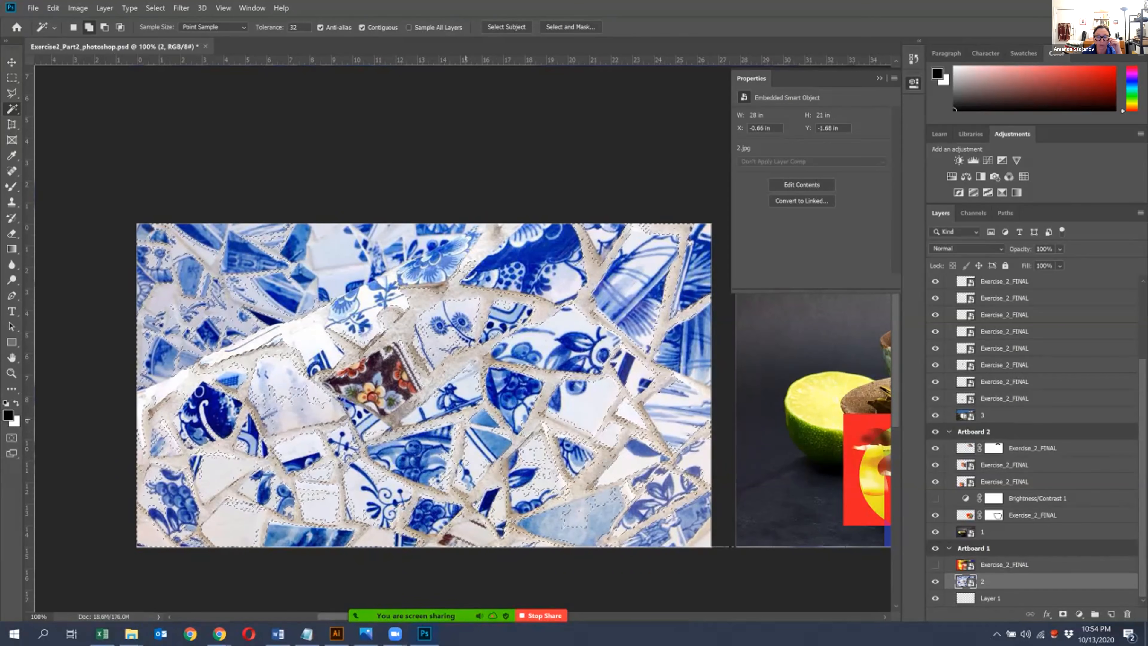
- Show the mushroom artwork, invert the grout selection and add it as a layer mask on the artwork
click(1004, 564)
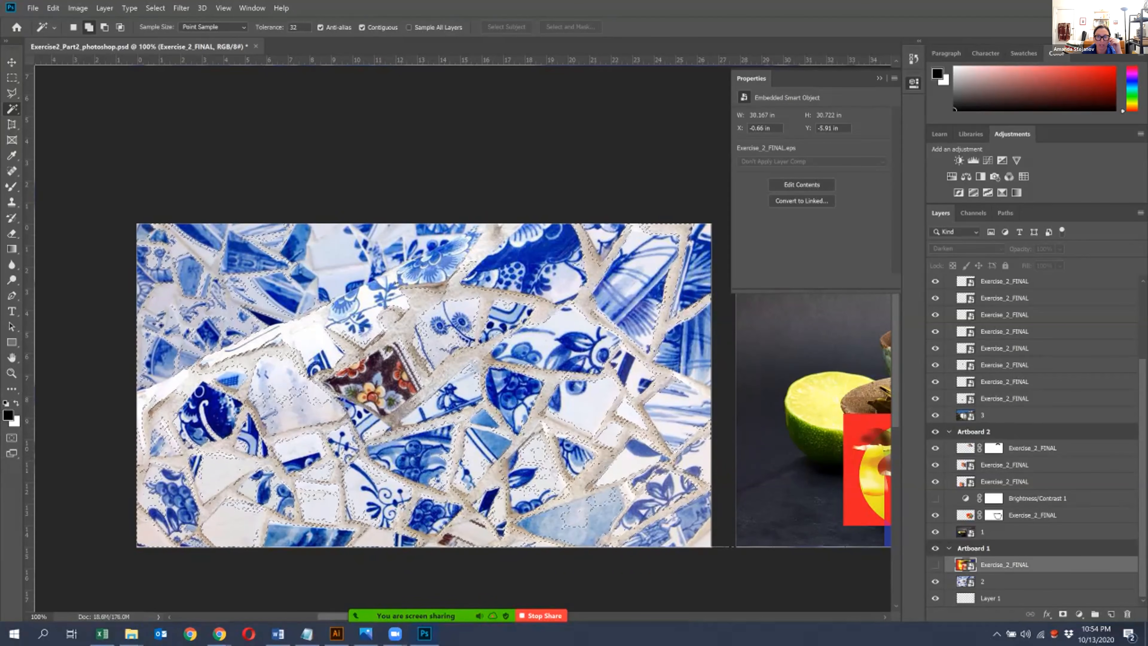
click(935, 565)
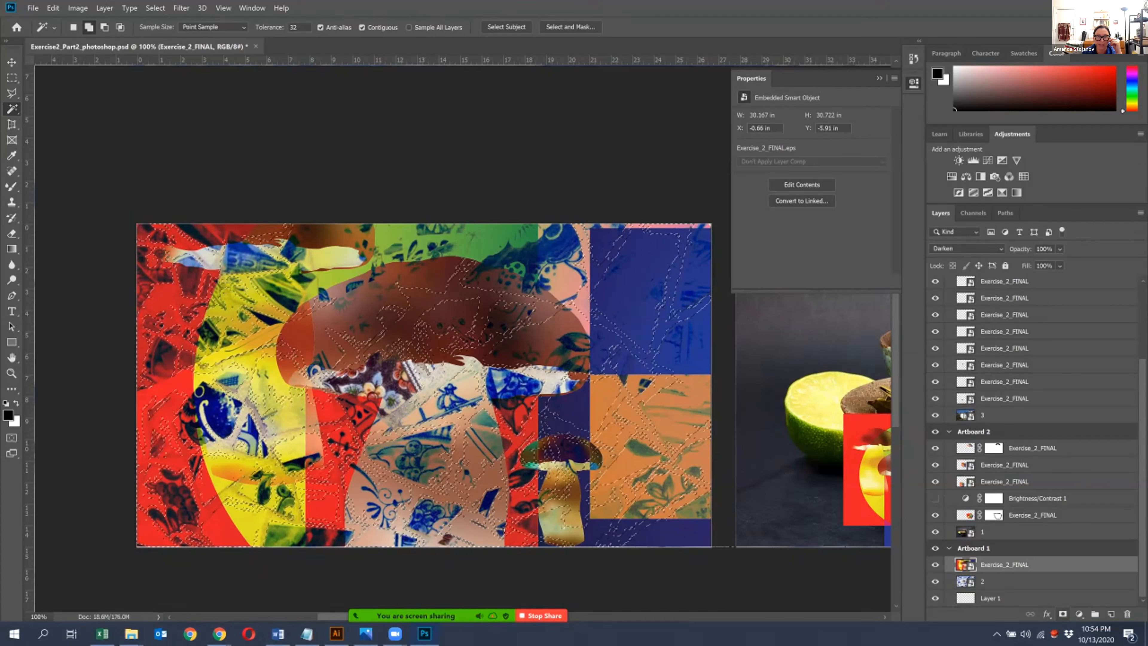
click(155, 8)
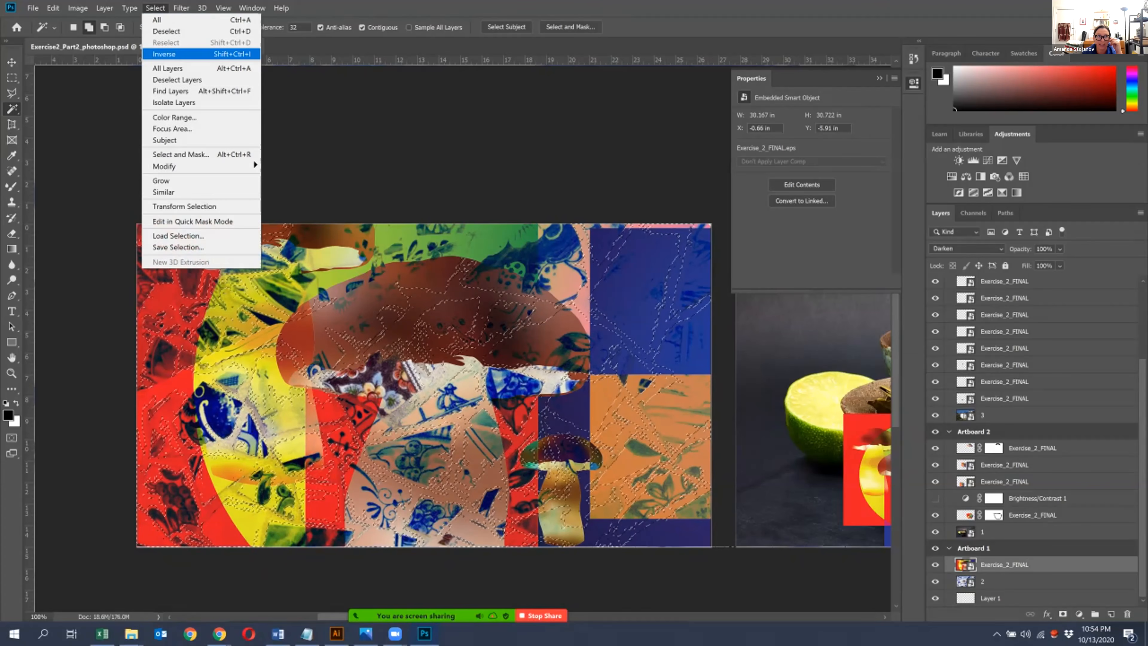
click(163, 53)
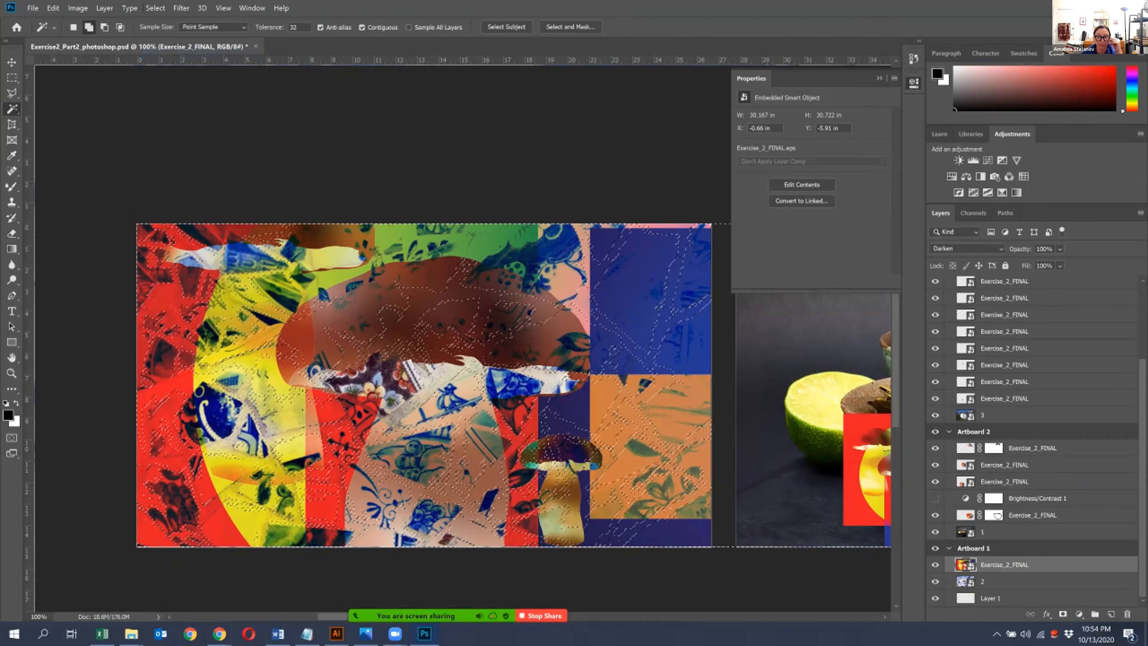
click(1062, 614)
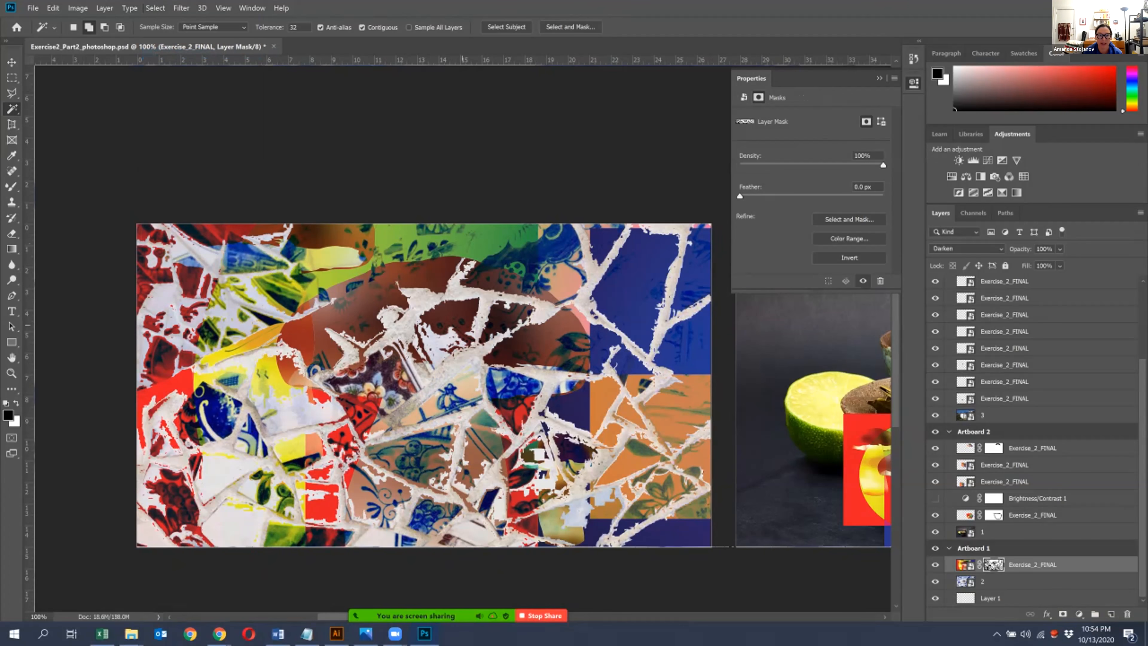
- Examine the masked artwork's ragged edges along the mosaic's grout lines up close
key(ctrl+plus)
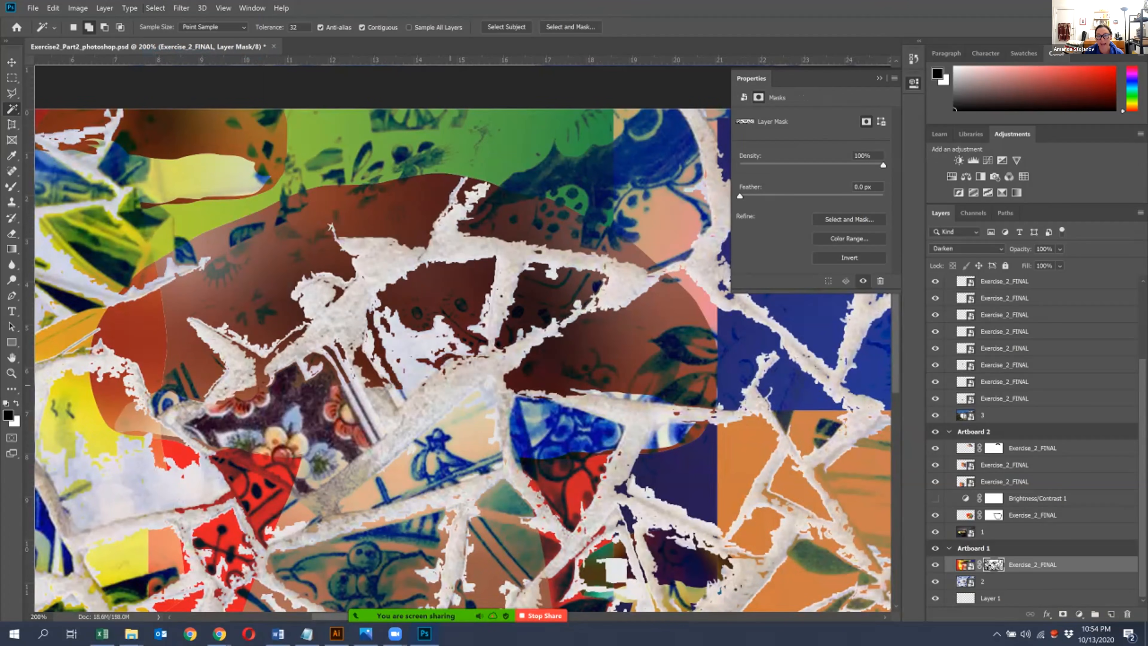
scroll(474, 389, down, 1)
key(ctrl+minus)
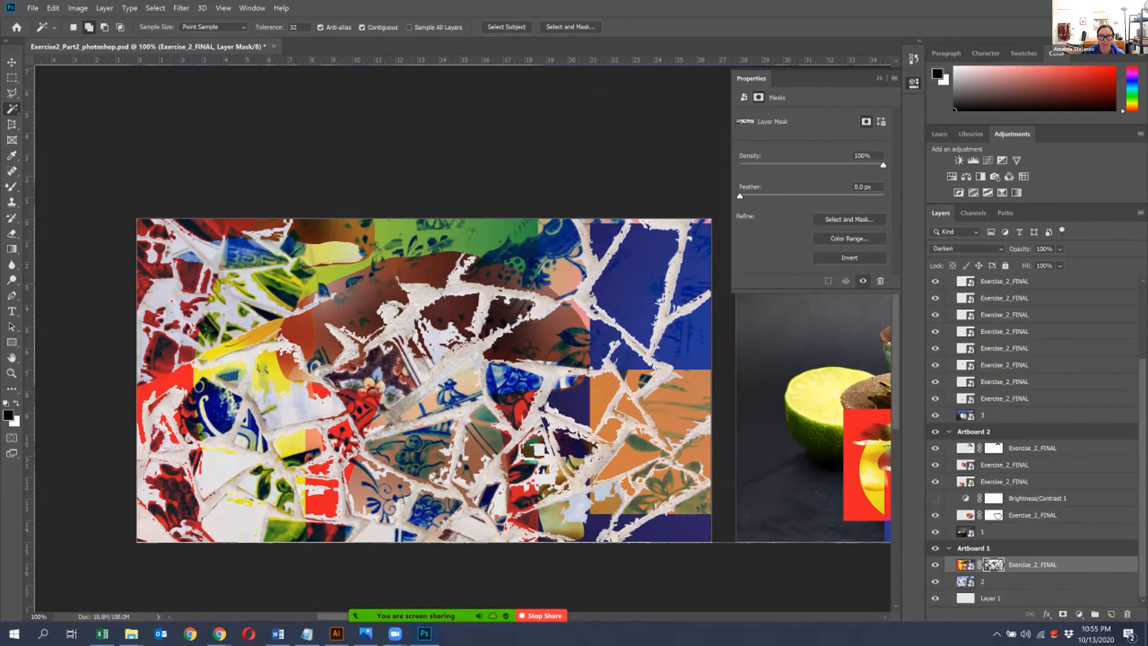
key(ctrl+plus)
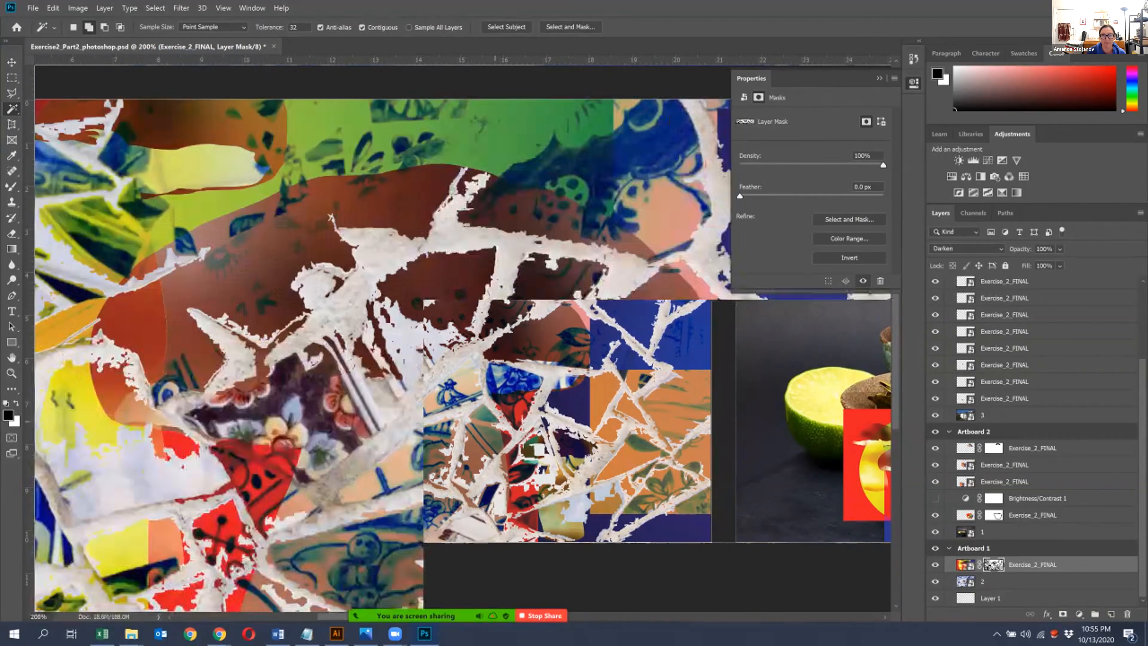
drag(495, 397, 224, 433)
drag(325, 489, 423, 346)
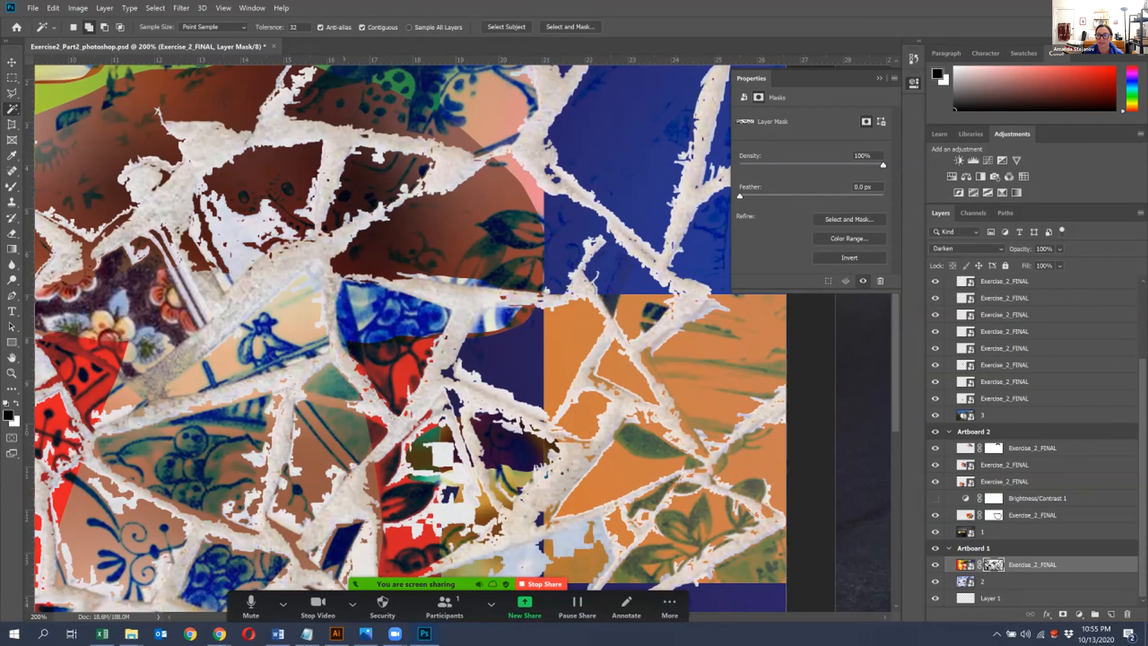
drag(611, 451, 672, 411)
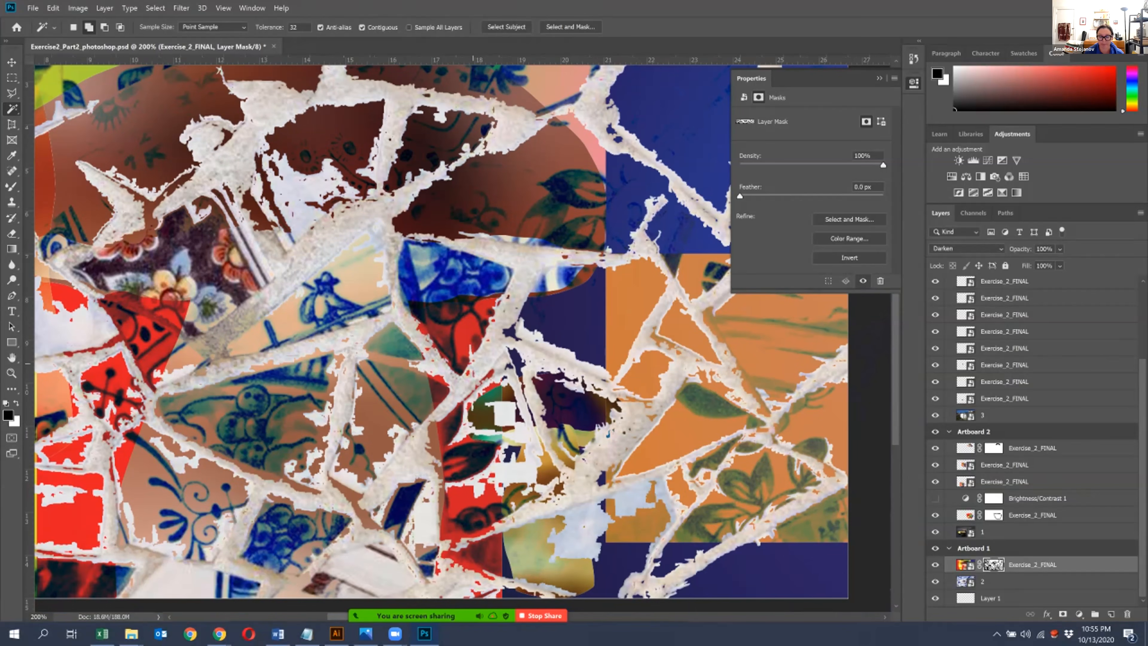
key(ctrl+plus)
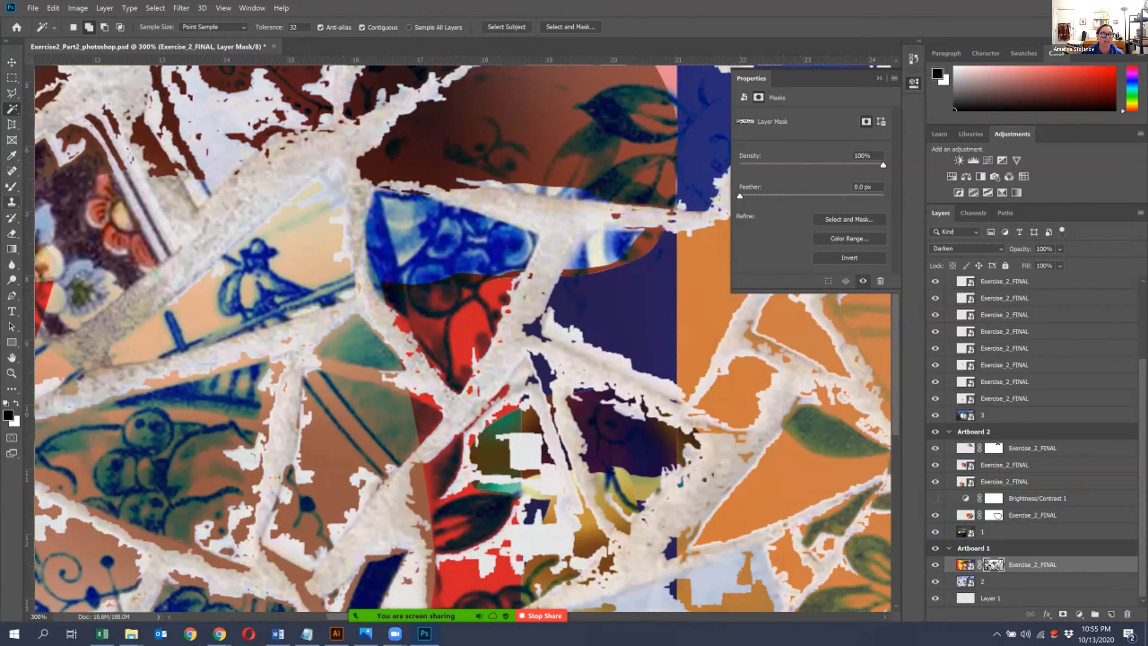
- With a black brush at size 30 on the artwork's mask, clear the grout beside the red and dark blue tiles
click(12, 389)
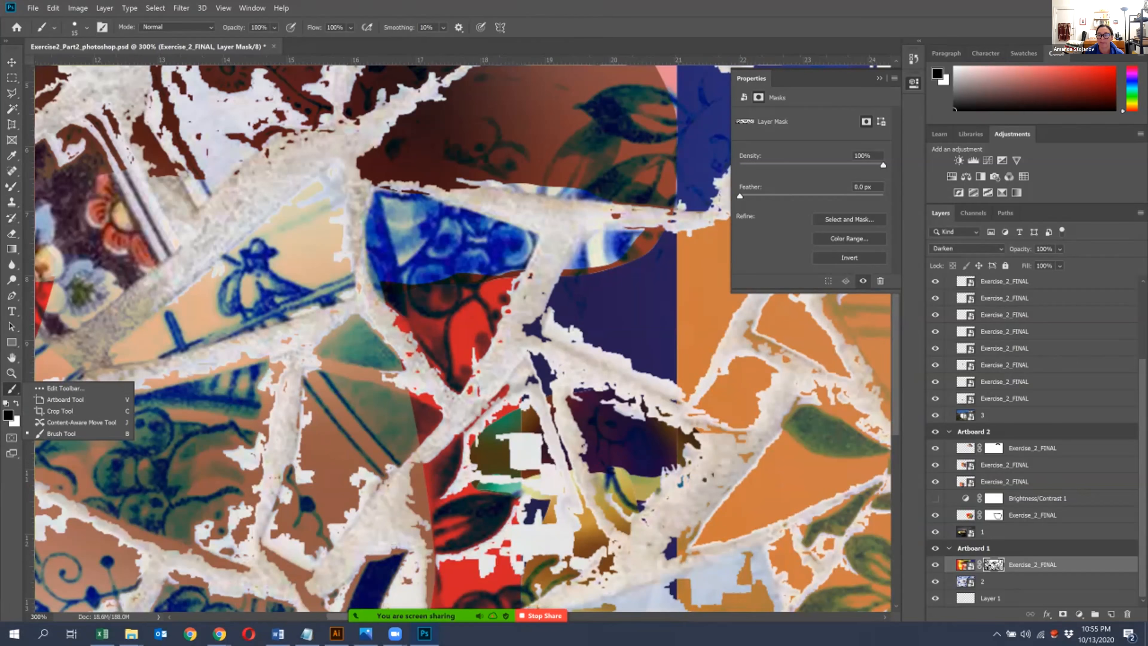
click(965, 565)
click(993, 565)
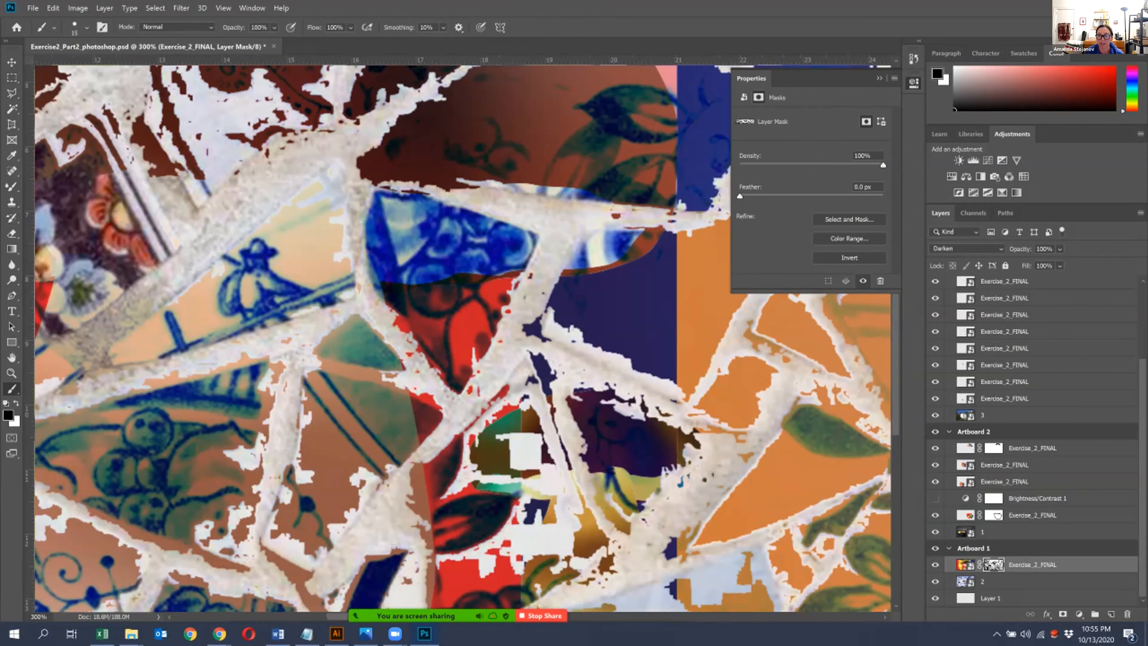
click(965, 564)
click(994, 564)
key(bracketright)
key(bracketright)
key(bracketright)
mouse_move(441, 410)
mouse_down()
mouse_move(401, 461)
mouse_move(432, 603)
mouse_up()
mouse_move(405, 552)
mouse_down()
mouse_move(368, 560)
mouse_move(332, 601)
mouse_up()
scroll(357, 339, down, 5)
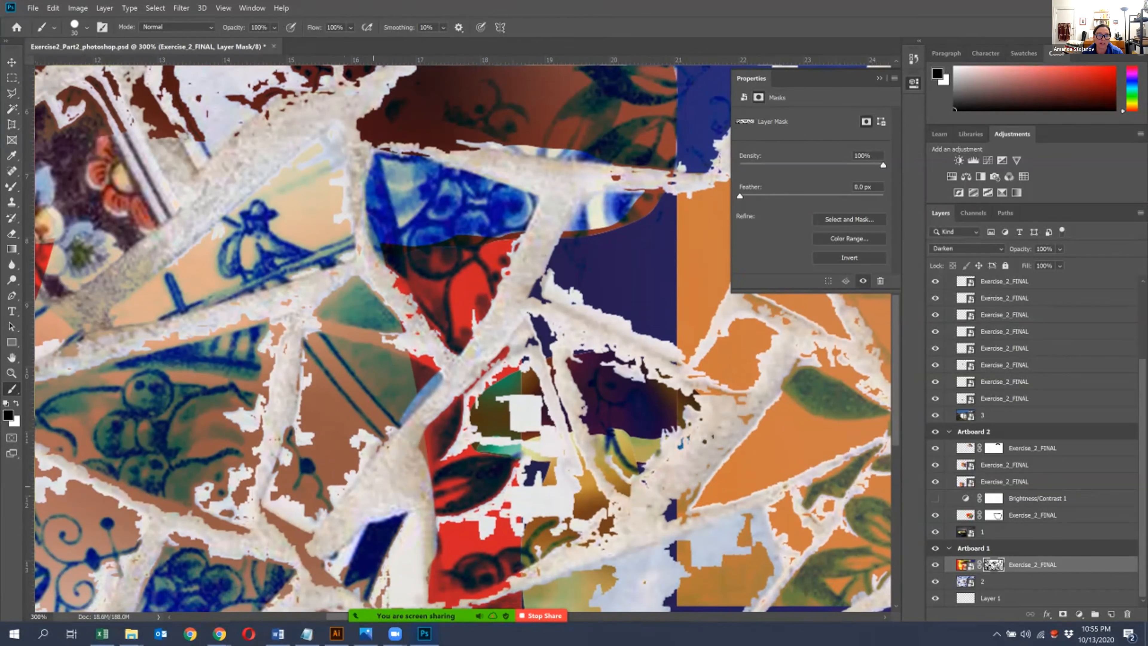
- Paint black on the mask along the grout lines around the grape-patterned tile and the brown tile beside it
drag(247, 513, 317, 545)
mouse_move(416, 422)
mouse_down()
mouse_move(448, 333)
mouse_move(412, 294)
mouse_move(348, 260)
mouse_move(130, 333)
mouse_up()
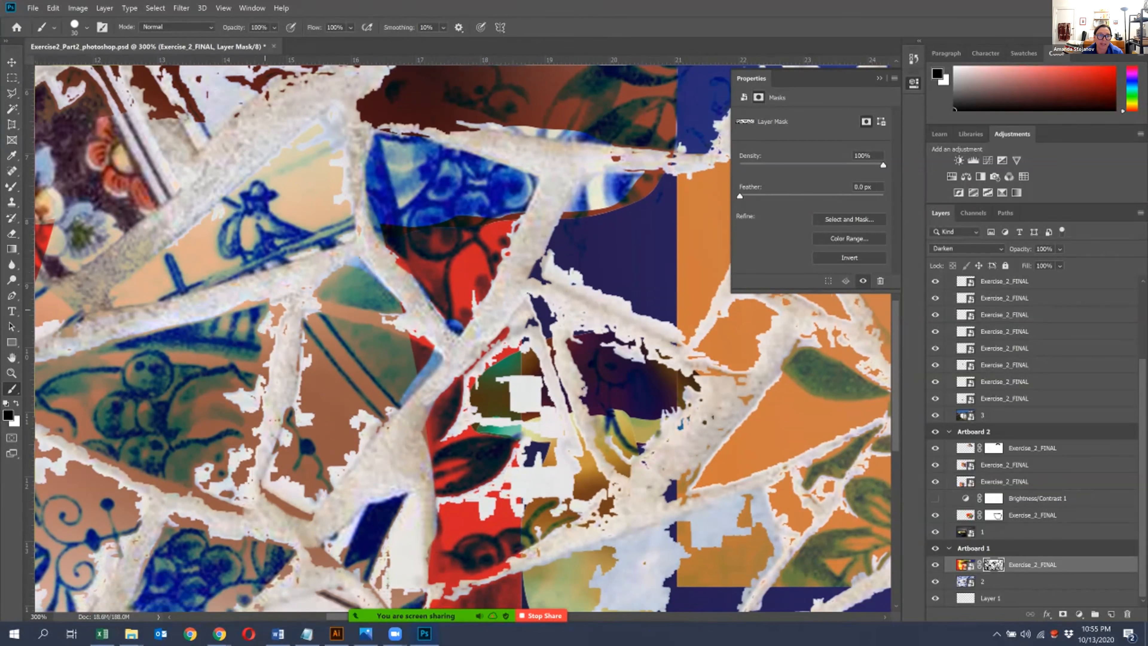
drag(268, 301, 206, 317)
mouse_move(281, 311)
mouse_down()
mouse_move(240, 511)
mouse_move(340, 565)
mouse_up()
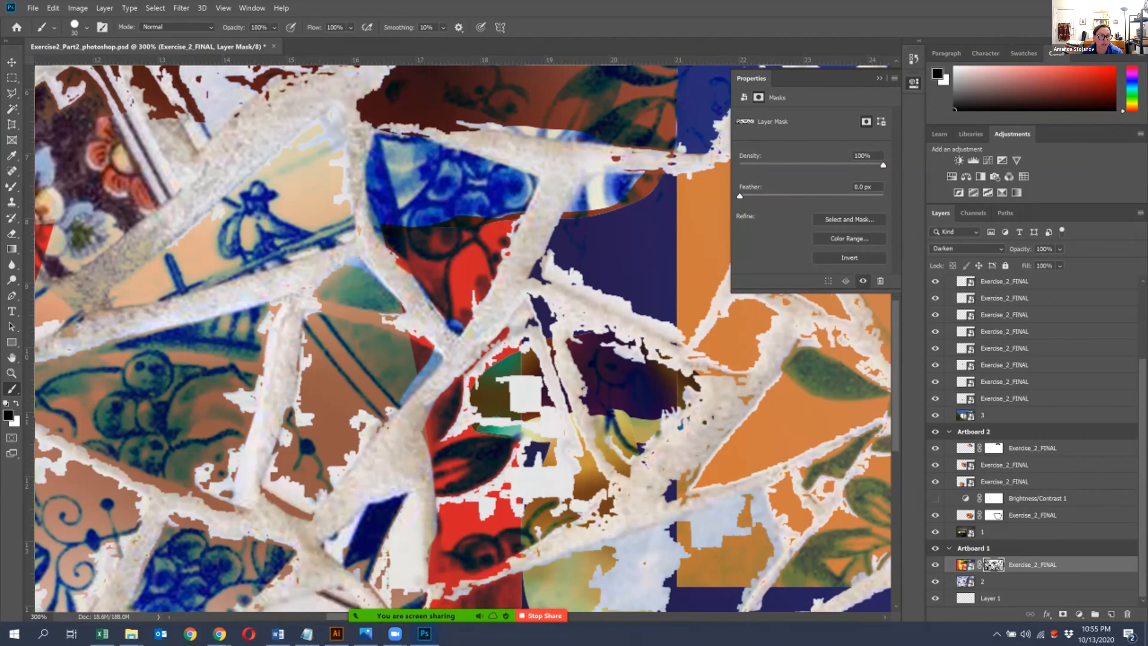
- Switch to white and paint on the mask to restore the artwork across the brown striped tile
key(x)
mouse_move(420, 347)
mouse_down()
mouse_move(396, 322)
mouse_move(420, 332)
mouse_move(393, 411)
mouse_move(307, 498)
mouse_move(272, 495)
mouse_move(311, 299)
mouse_move(359, 260)
mouse_move(381, 273)
mouse_up()
drag(358, 412, 354, 421)
click(292, 482)
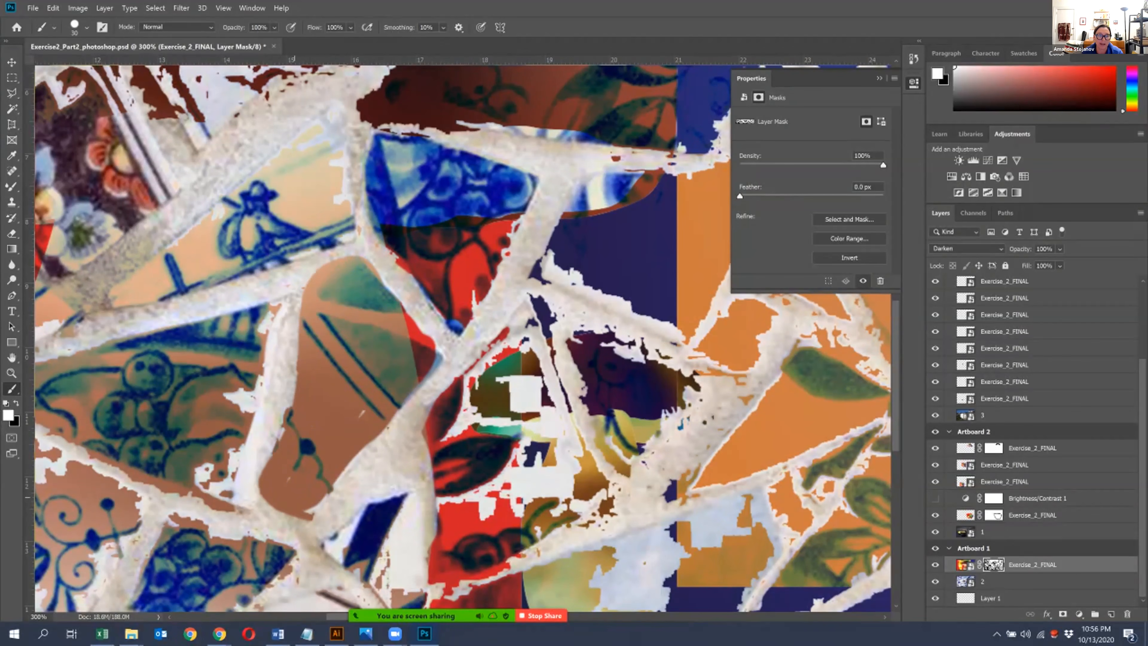
drag(302, 510, 327, 497)
- Paint white on the mask to restore the artwork over the dark mushroom, gold stem and red leaf tiles
mouse_move(544, 378)
mouse_down()
mouse_move(517, 409)
mouse_move(479, 415)
mouse_move(472, 394)
mouse_move(512, 322)
mouse_move(452, 429)
mouse_up()
mouse_move(454, 474)
mouse_down()
mouse_move(452, 502)
mouse_move(492, 484)
mouse_move(576, 509)
mouse_move(562, 407)
mouse_move(545, 479)
mouse_move(515, 468)
mouse_move(522, 448)
mouse_move(513, 452)
mouse_up()
mouse_move(528, 359)
mouse_down()
mouse_move(540, 337)
mouse_move(525, 303)
mouse_move(506, 323)
mouse_move(533, 298)
mouse_move(555, 352)
mouse_up()
key([)
key([)
key([)
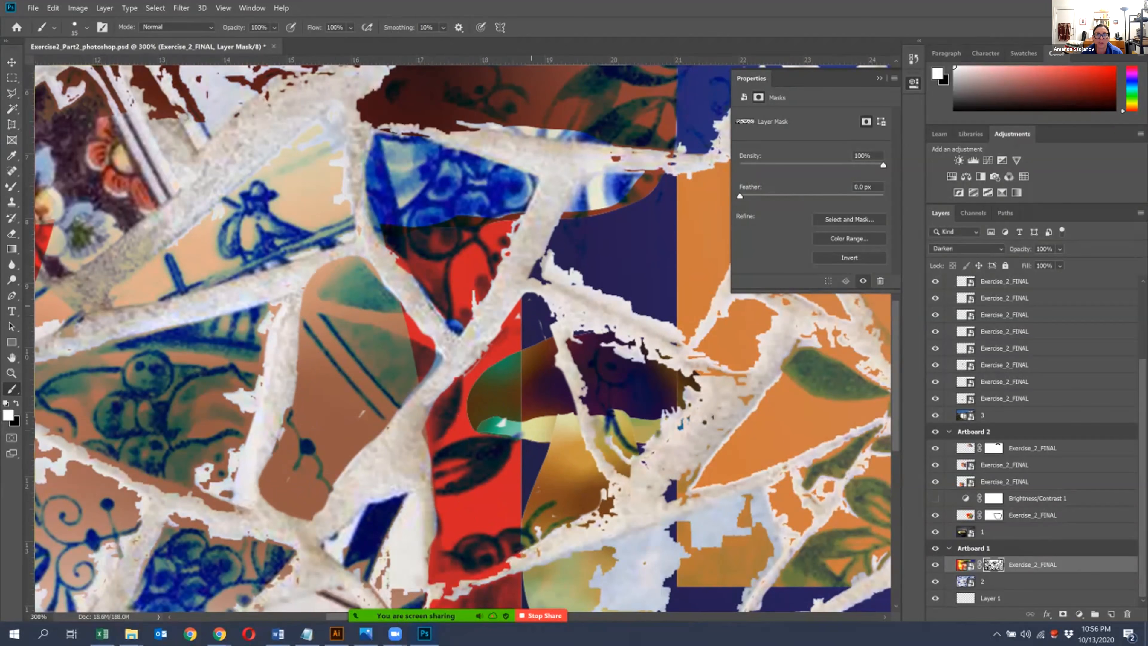
- Examine the masked artwork's remaining ragged edges across Artboard 1, especially around the orange leaf-patterned tiles near its lower right corner
key(ctrl+minus)
key(ctrl+minus)
key(ctrl+minus)
key(ctrl+minus)
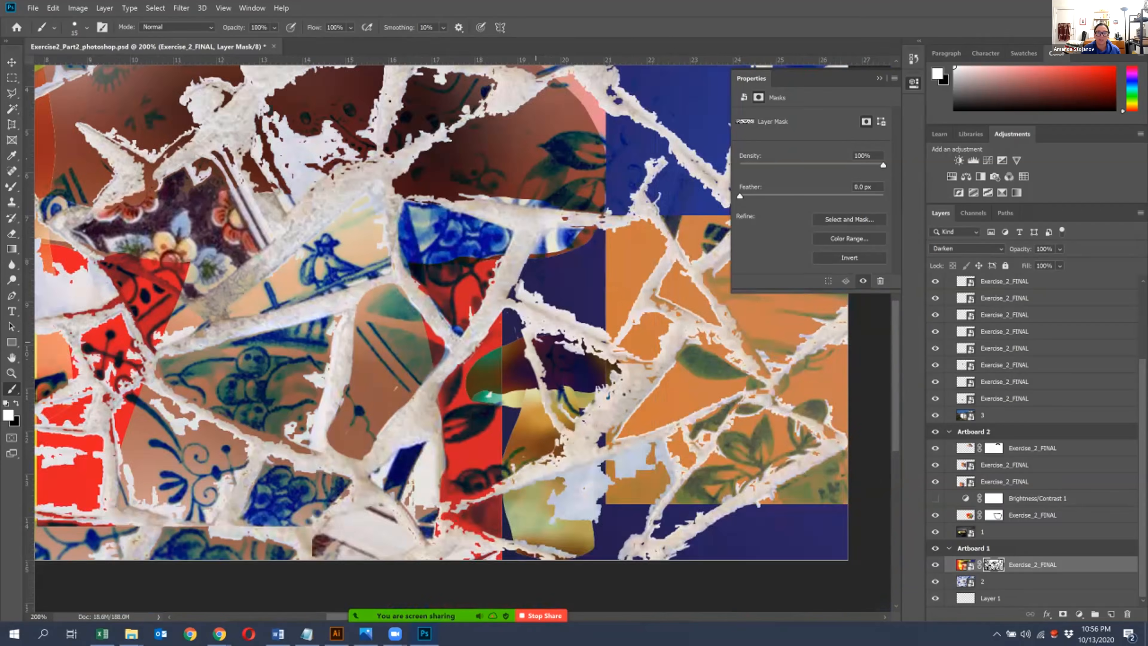
mouse_move(513, 256)
mouse_down()
mouse_move(453, 302)
mouse_move(528, 263)
mouse_up()
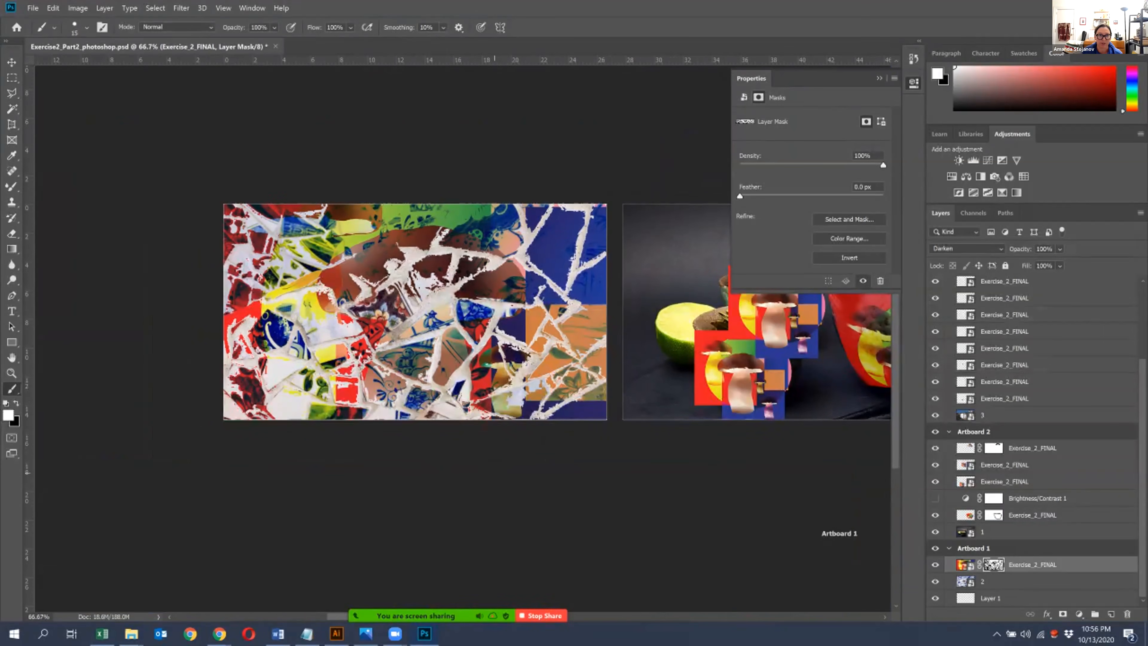
key(ctrl+plus)
key(ctrl+plus)
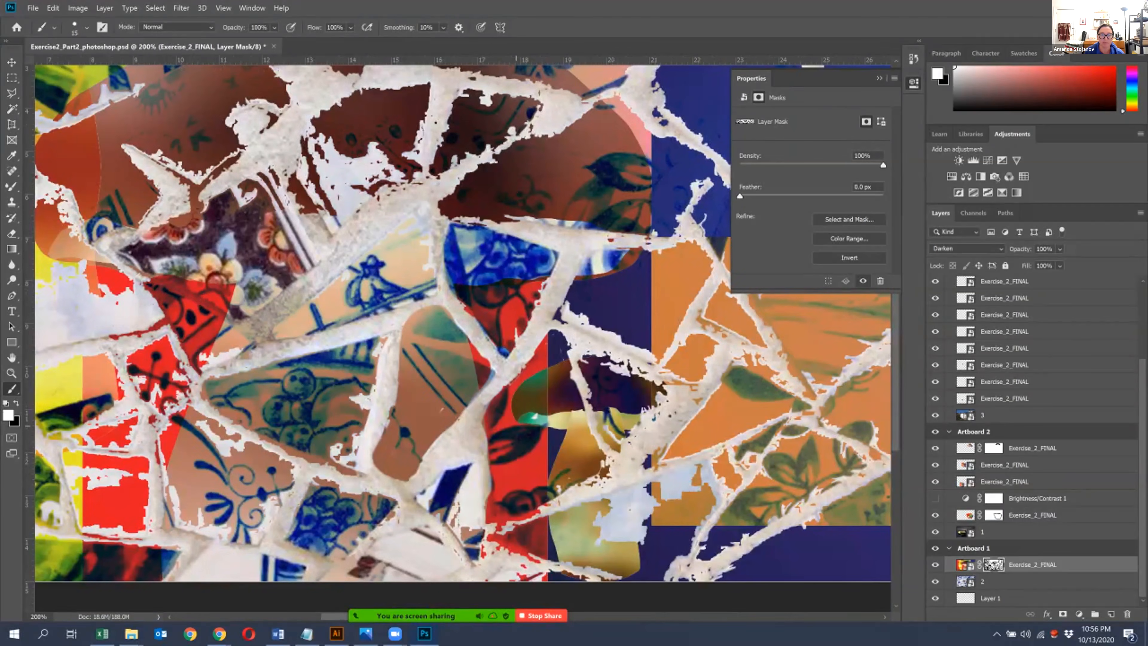
drag(515, 443, 134, 347)
drag(376, 348, 385, 381)
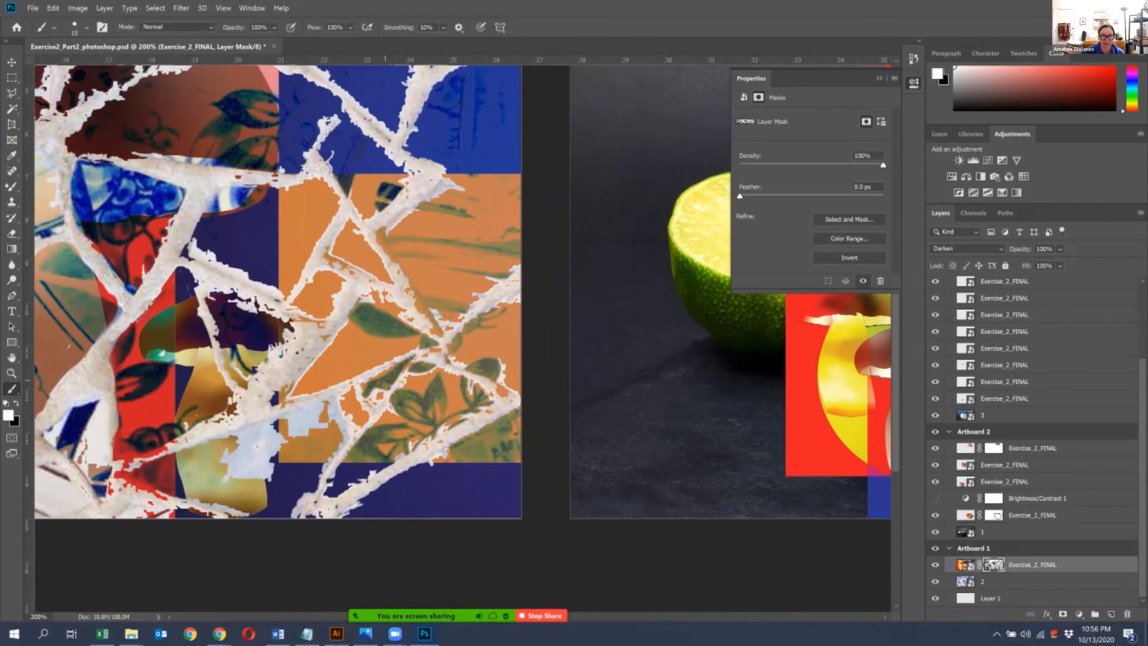
drag(301, 346, 657, 276)
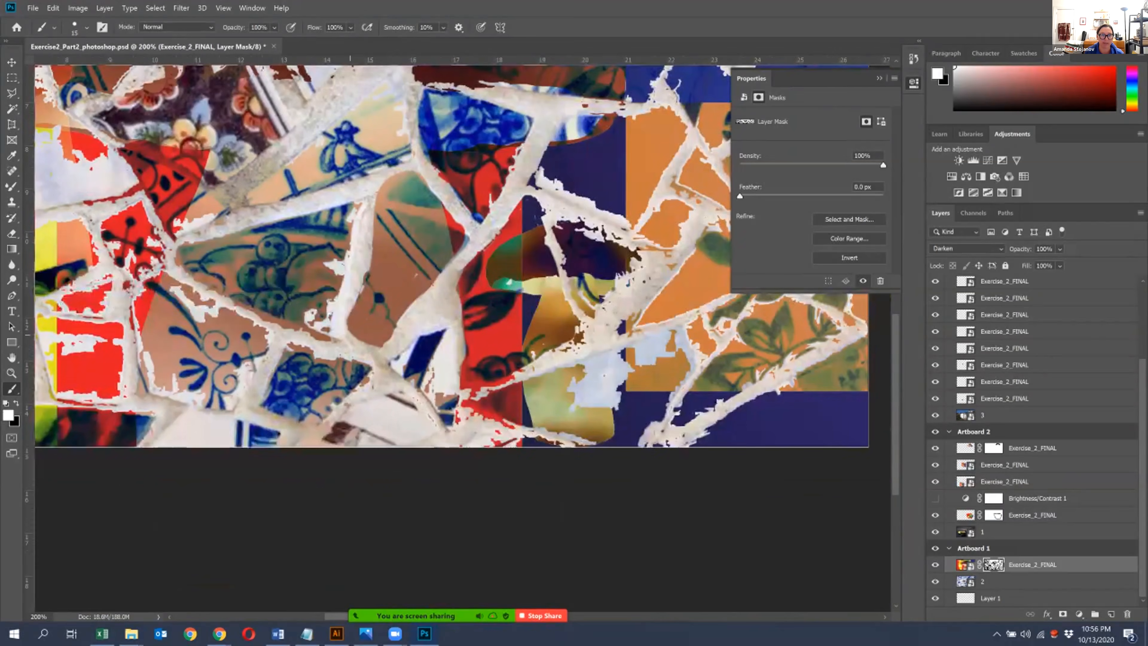
drag(320, 272, 373, 339)
drag(485, 324, 127, 398)
key(ctrl+plus)
key(ctrl+plus)
drag(416, 423, 433, 280)
key(ctrl+minus)
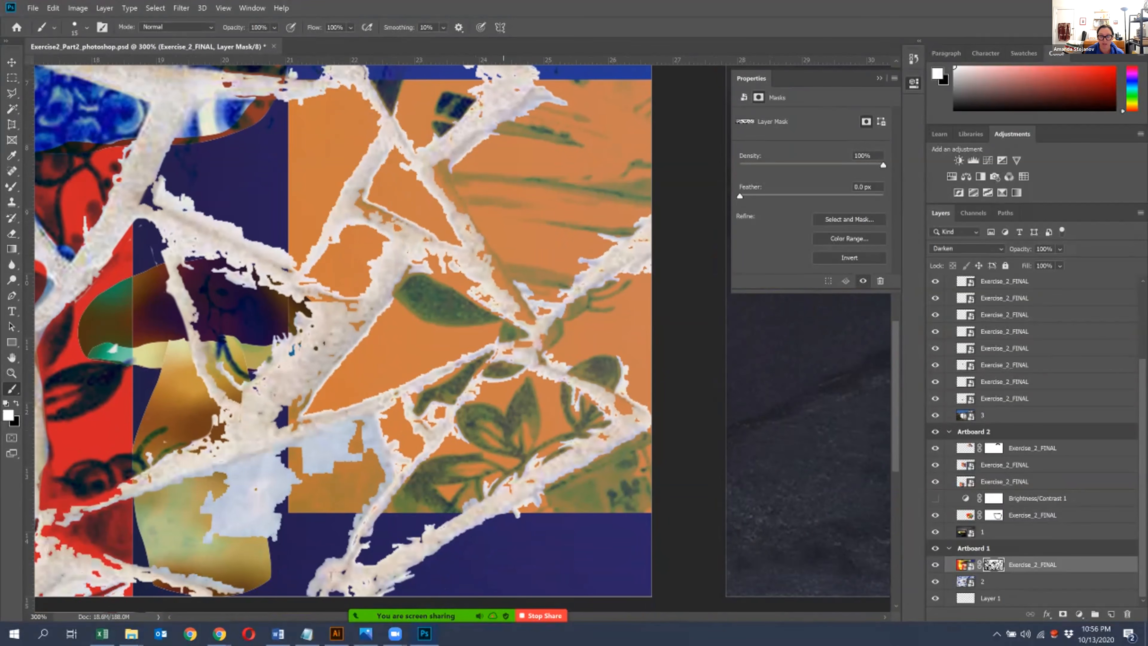
key(ctrl+plus)
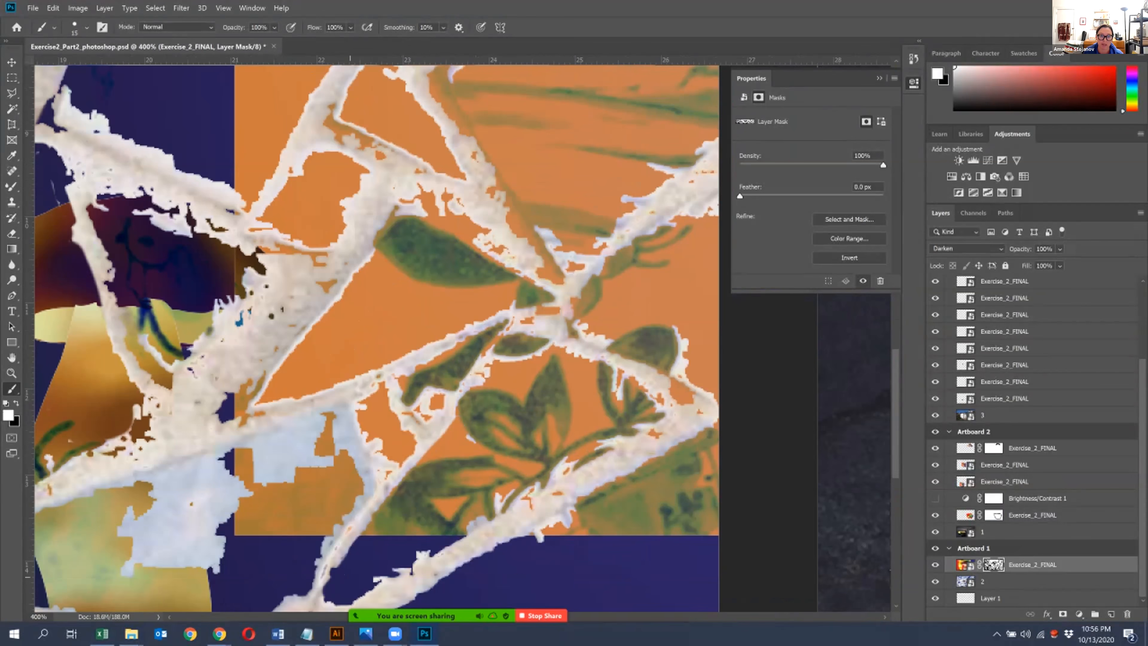
- Paint white on the mask to restore the artwork along the inner edges of the large orange leaf-patterned tile
mouse_move(389, 583)
mouse_down()
mouse_move(504, 496)
mouse_move(647, 429)
mouse_move(649, 393)
mouse_move(581, 346)
mouse_move(520, 330)
mouse_move(482, 375)
mouse_move(542, 351)
mouse_move(510, 359)
mouse_move(617, 393)
mouse_up()
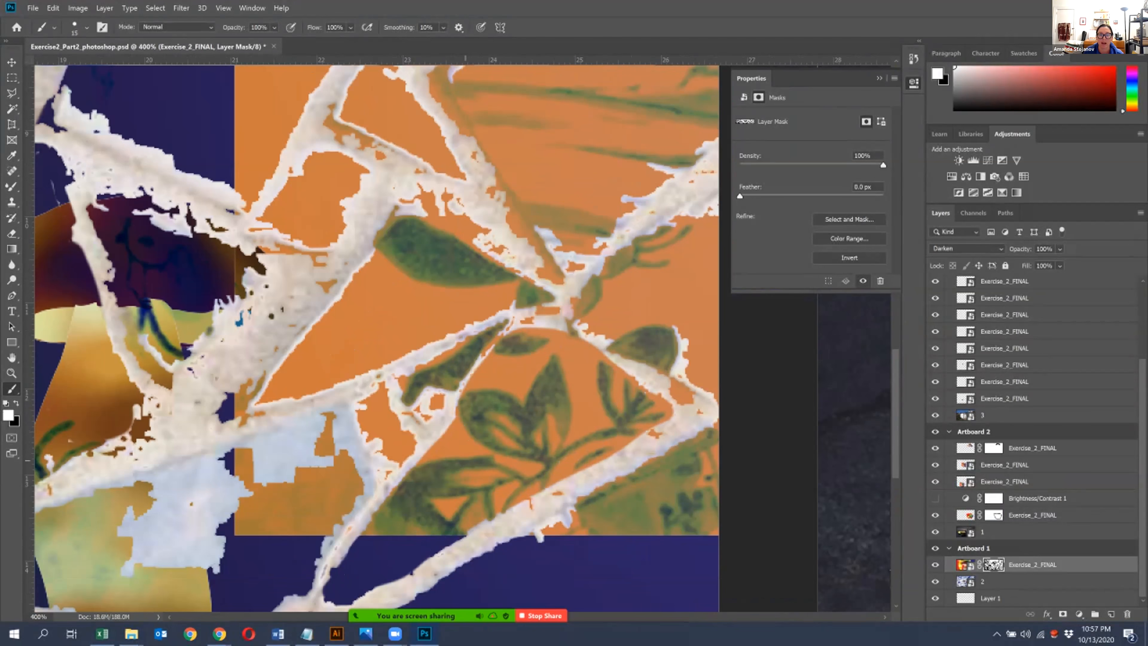
drag(374, 553, 394, 422)
mouse_move(343, 477)
mouse_down()
mouse_move(319, 509)
mouse_move(376, 461)
mouse_up()
drag(438, 419, 322, 507)
key(l)
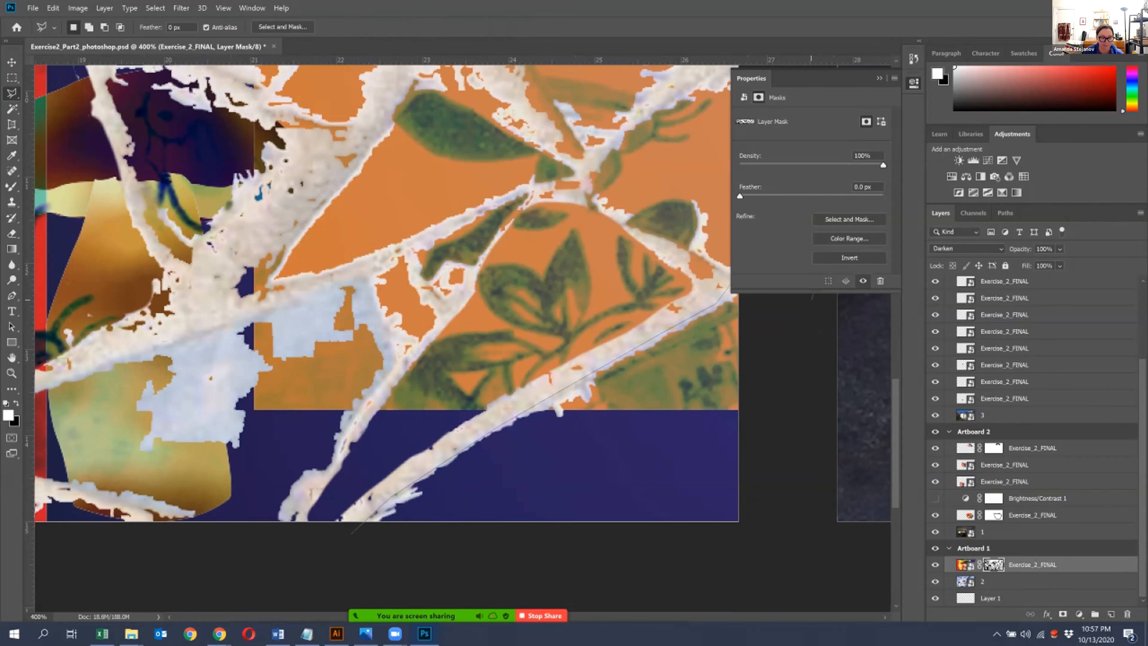
double_click(772, 373)
key(ctrl+d)
- Collapse the mask properties and outline the artboard's lower right corner below the diagonal grout line with the Polygonal Lasso
click(879, 79)
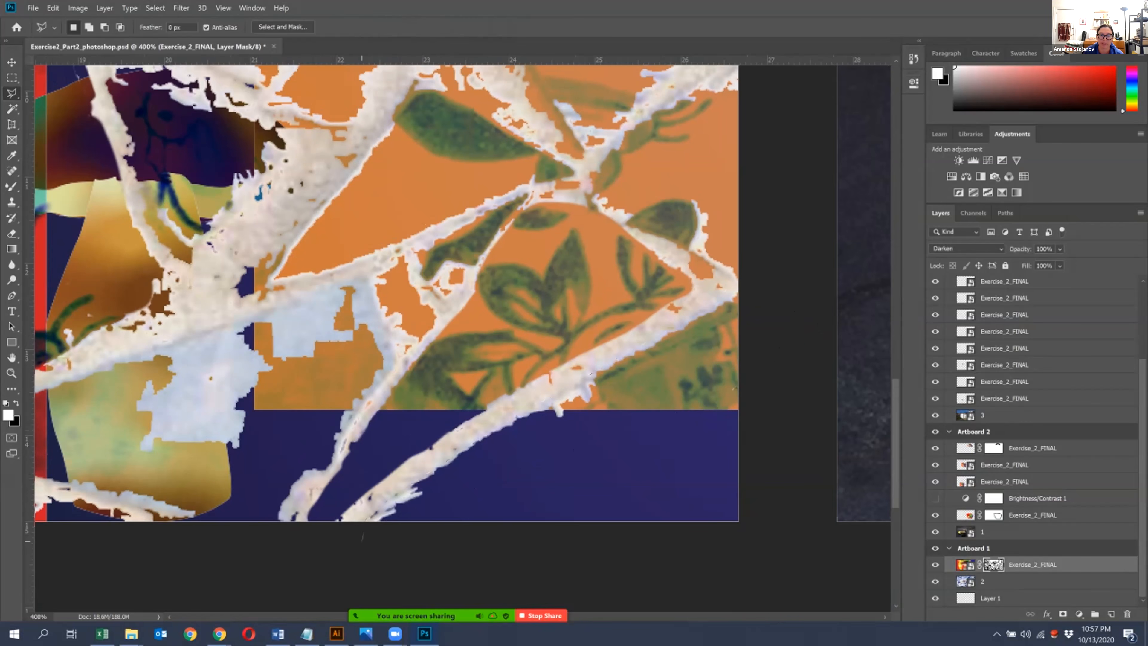
click(371, 517)
click(761, 279)
click(750, 565)
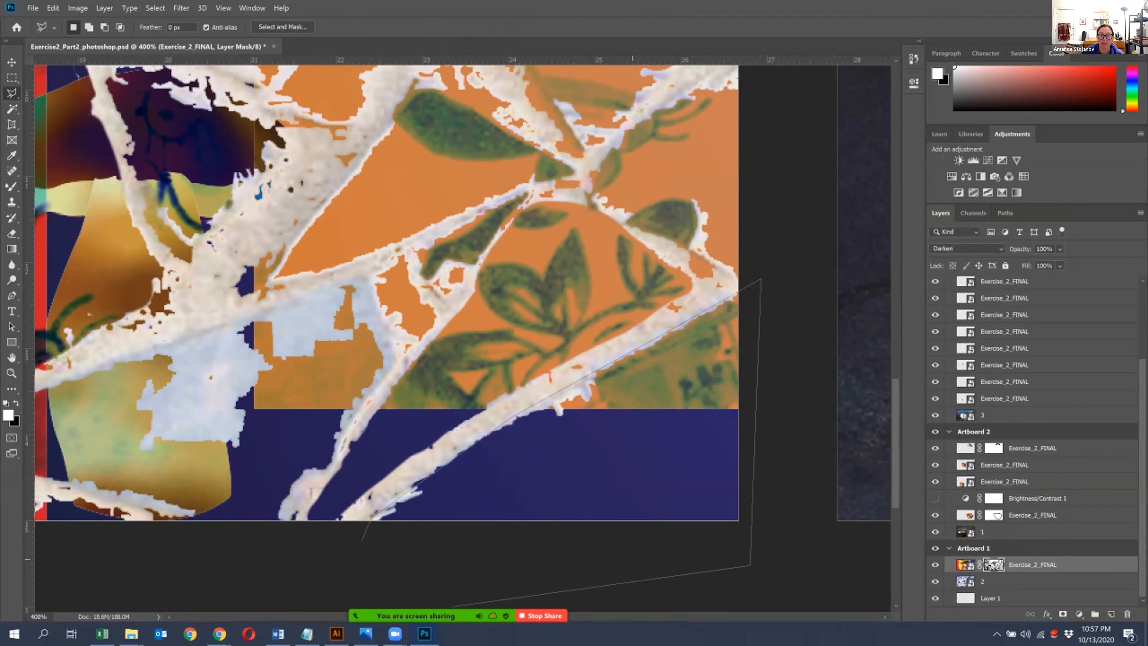
click(362, 540)
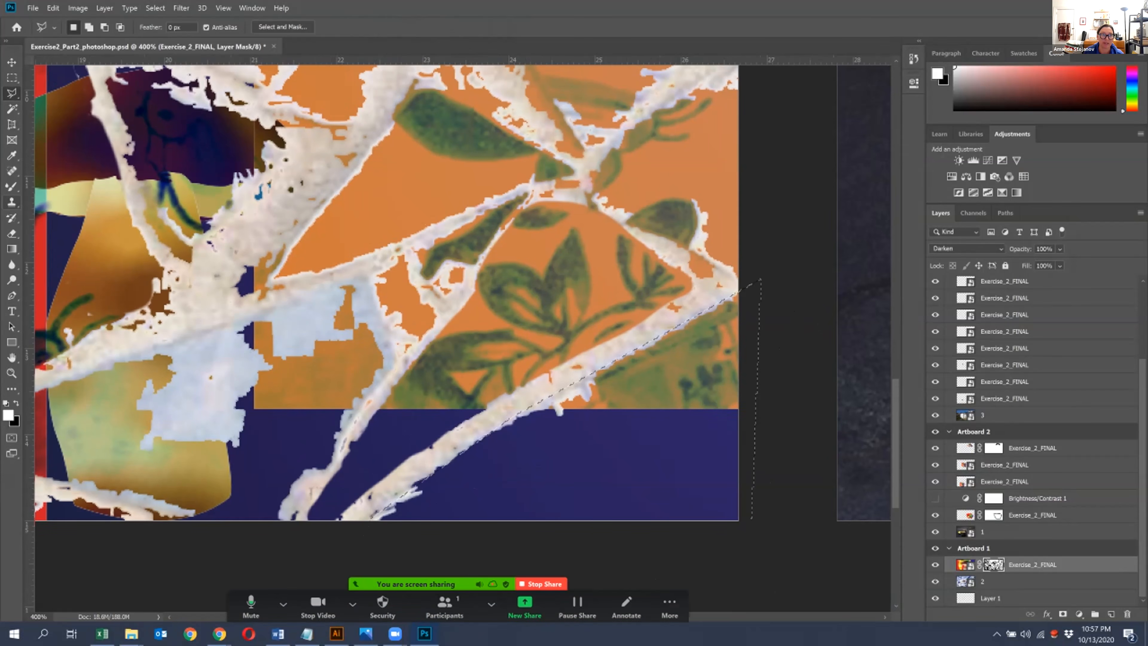
- Paint white on the mask inside the corner selection with a larger brush to straighten the grout edge, then deselect
click(12, 389)
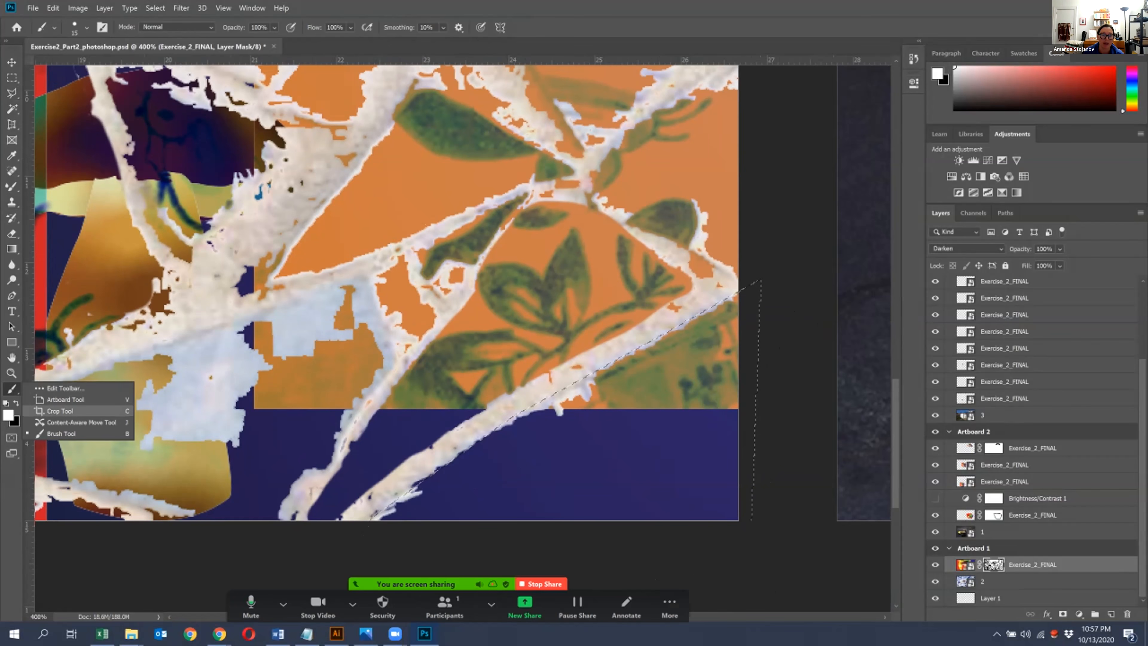
click(61, 433)
drag(497, 431, 557, 398)
key(bracketright)
key(bracketright)
key(bracketright)
key(bracketright)
key(bracketright)
key(bracketright)
key(bracketright)
key(bracketright)
key(bracketright)
mouse_move(723, 271)
mouse_down()
mouse_move(691, 316)
mouse_move(387, 521)
mouse_up()
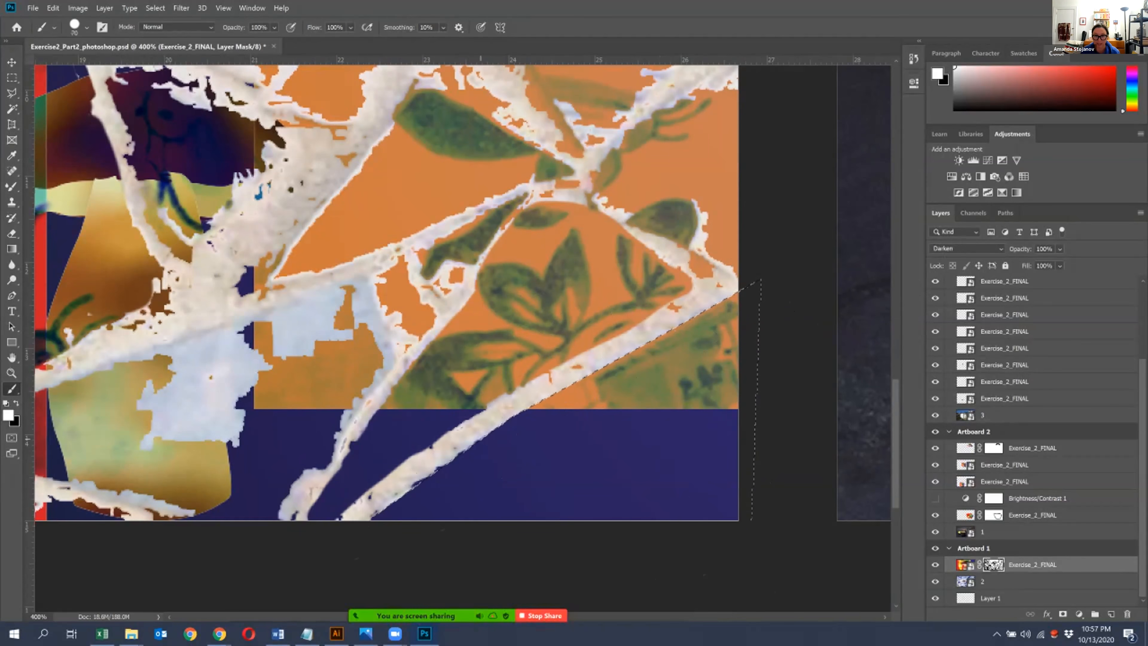
key(ctrl+d)
- Outline the large leaf-patterned tile between the two diagonal grout lines with the Polygonal Lasso
click(12, 93)
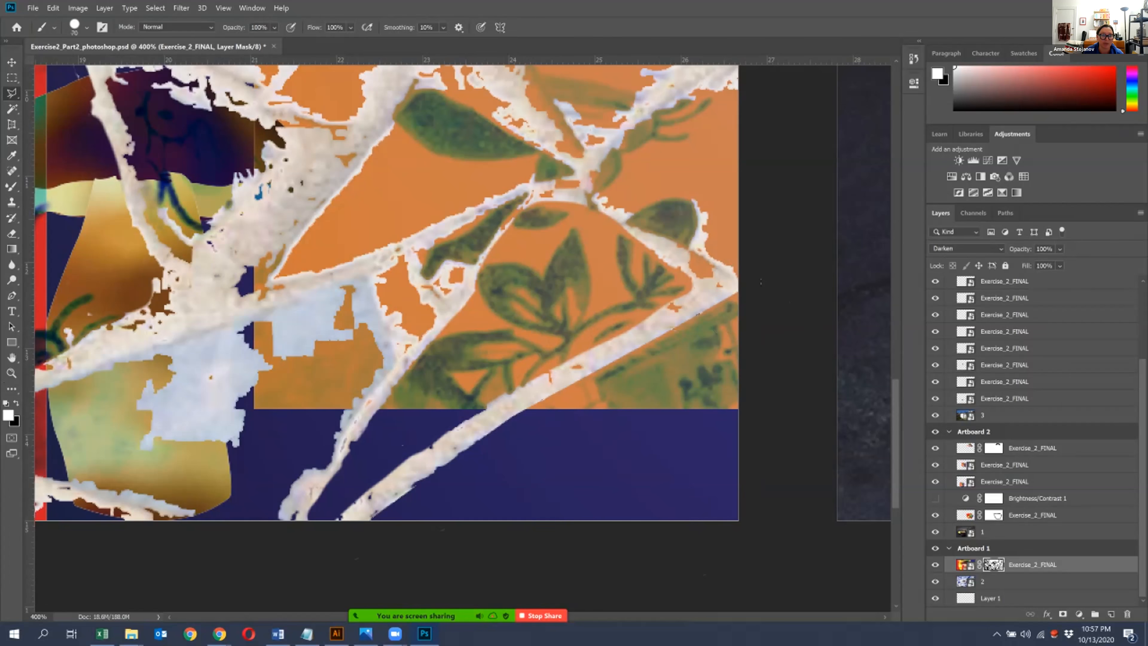
click(302, 503)
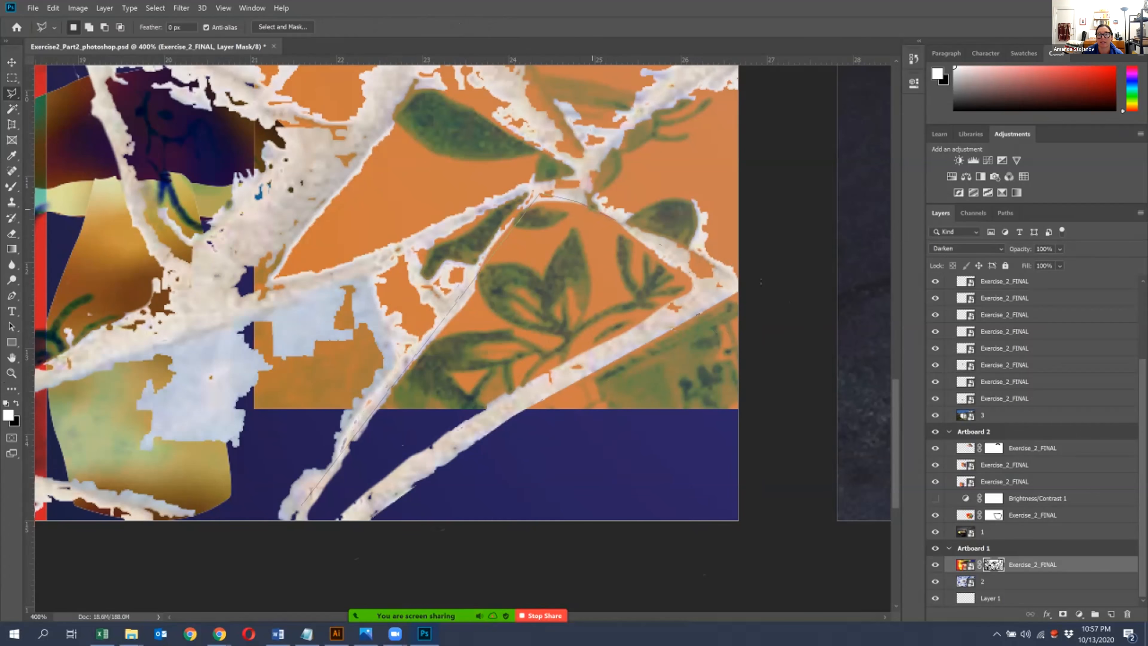
click(674, 304)
click(447, 428)
click(298, 522)
key(Return)
- Brush white on the mask inside the leaf-tile selection to restore the artwork up to its edges, then deselect
key(b)
click(11, 389)
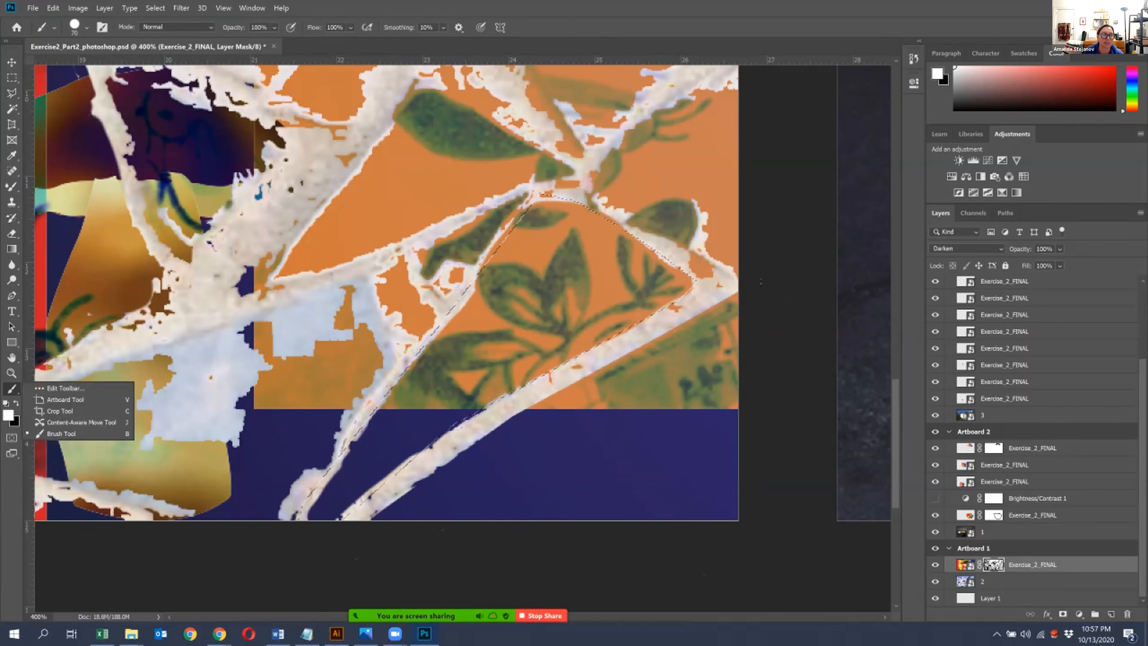
click(59, 435)
mouse_move(320, 521)
mouse_down()
mouse_move(470, 292)
mouse_move(640, 261)
mouse_up()
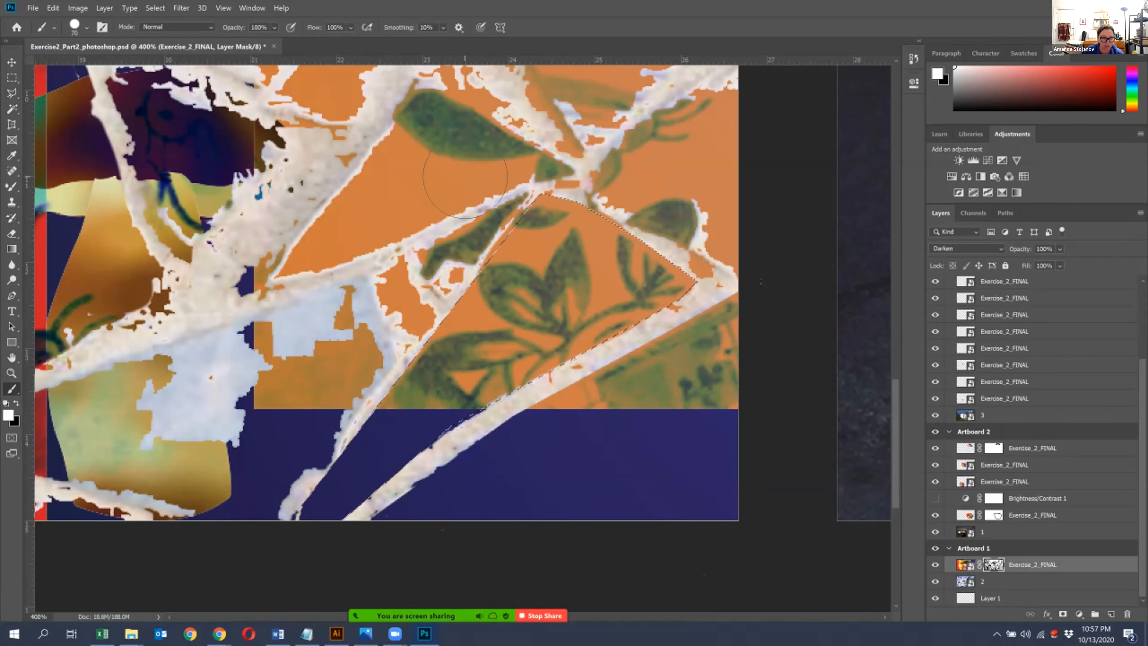
key(ctrl+d)
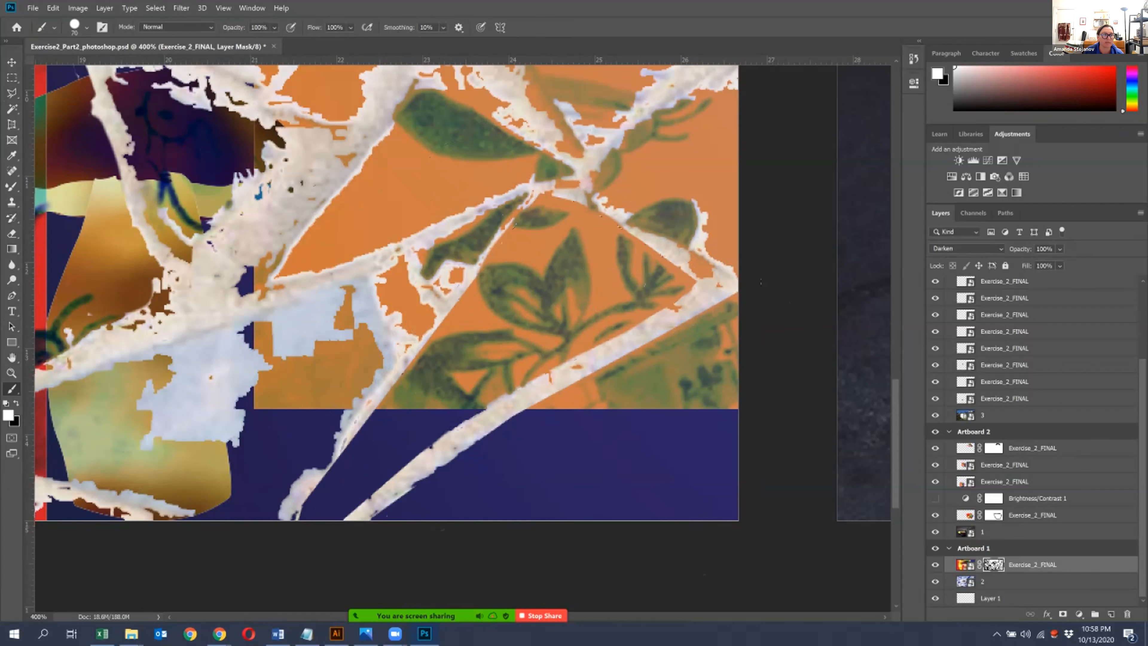
- With a small black brush, paint the mask along the diagonal grout strip and the lower part of the thin grout line beside it
key(x)
key(bracketleft)
key(bracketleft)
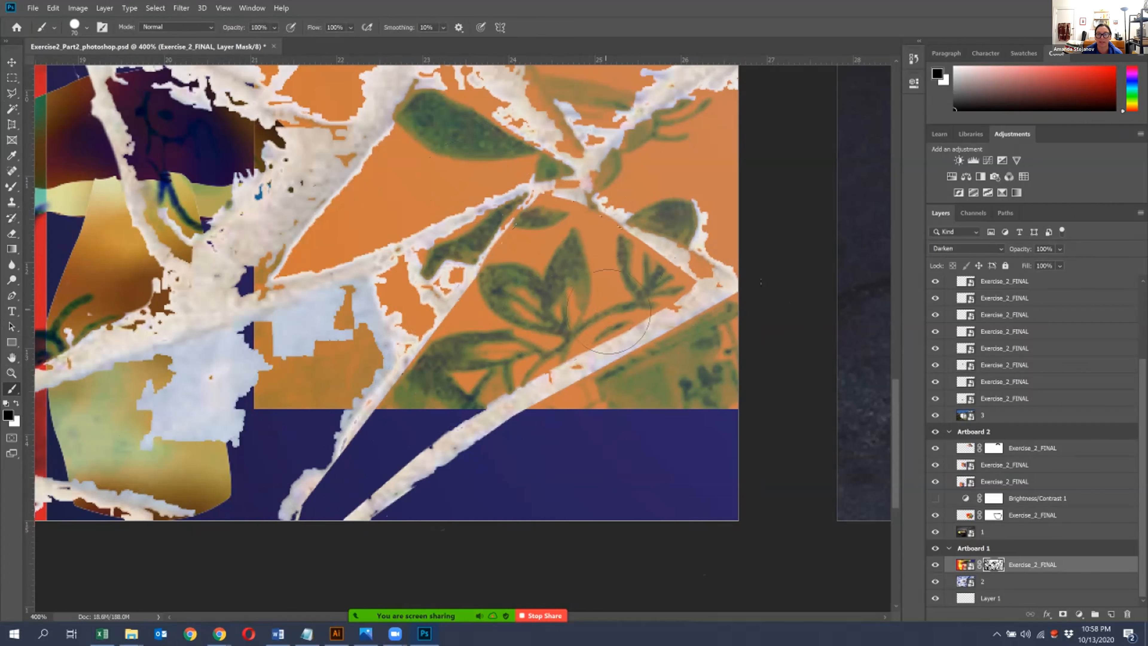
key(bracketleft)
key(bracketleft)
key(bracketleft)
key(bracketleft)
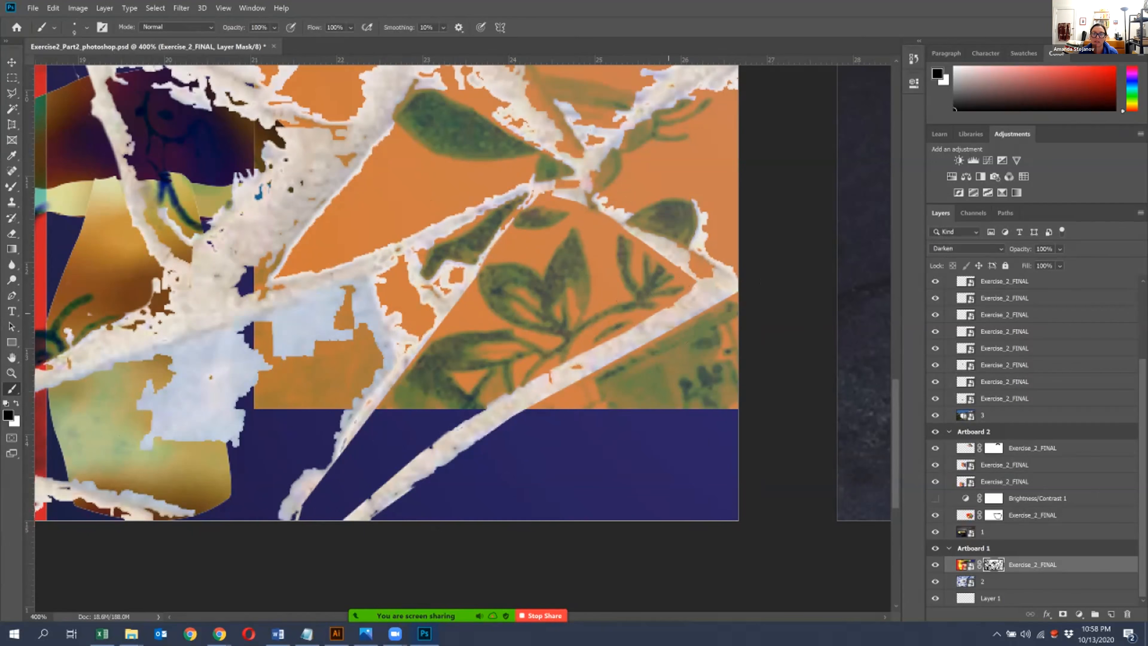
key(bracketright)
mouse_move(691, 292)
mouse_down()
mouse_move(554, 365)
mouse_move(339, 517)
mouse_move(294, 474)
mouse_move(311, 461)
mouse_up()
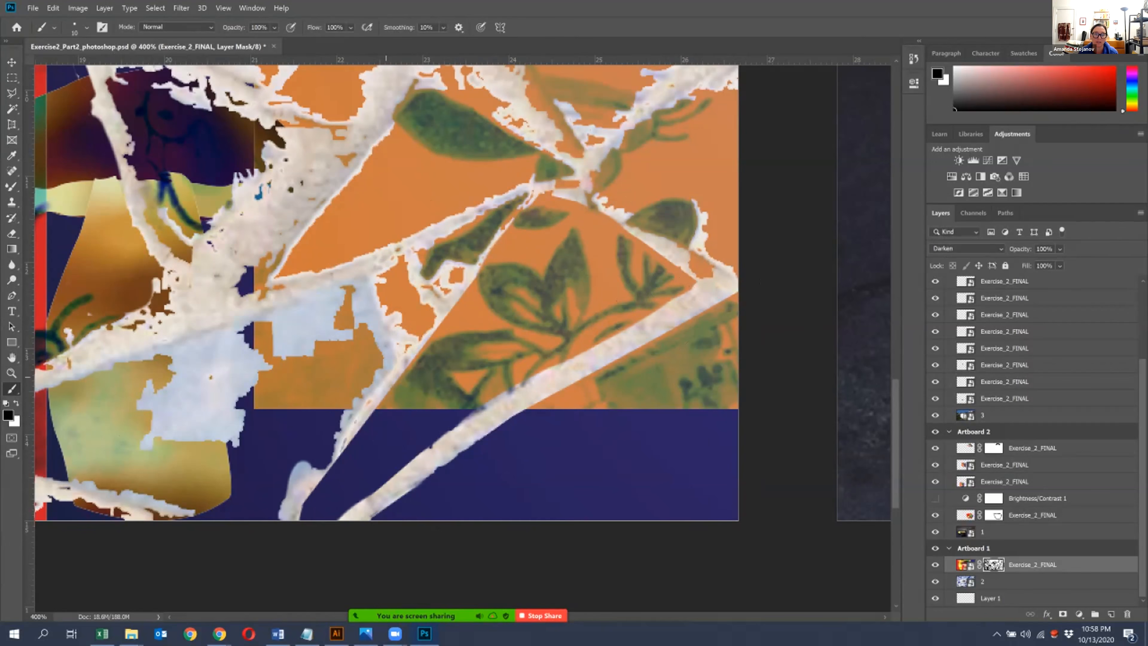
drag(346, 438, 302, 518)
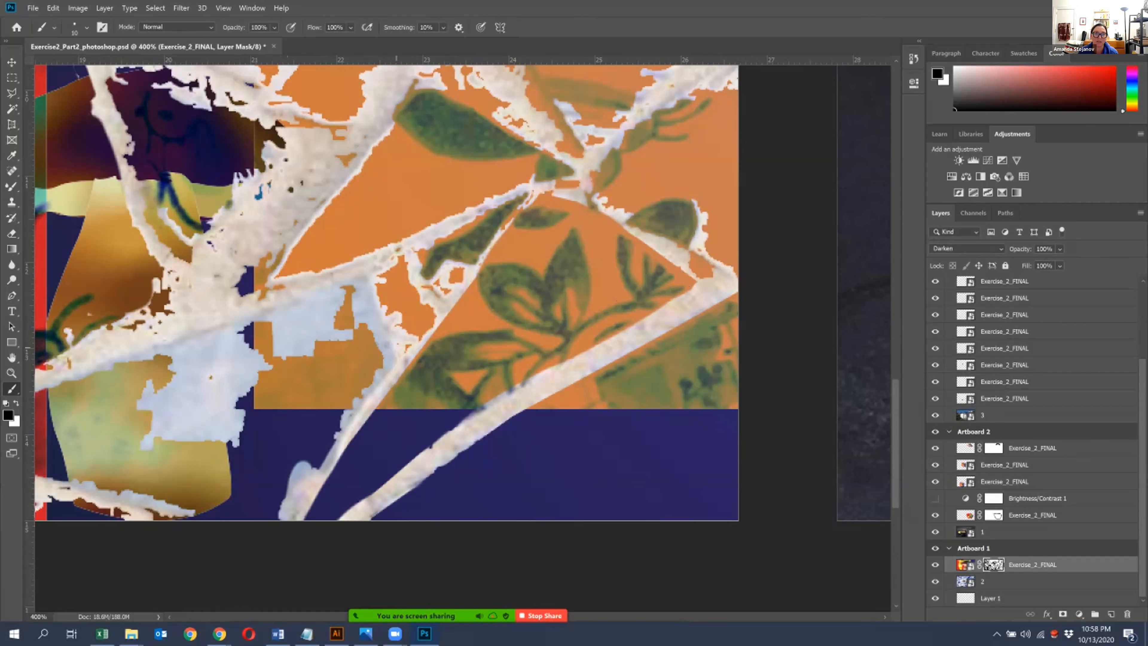
- Paint black on the mask over the grout lines around the small leaf tile and along the thin branches meeting above it
drag(378, 259, 387, 330)
drag(402, 255, 432, 307)
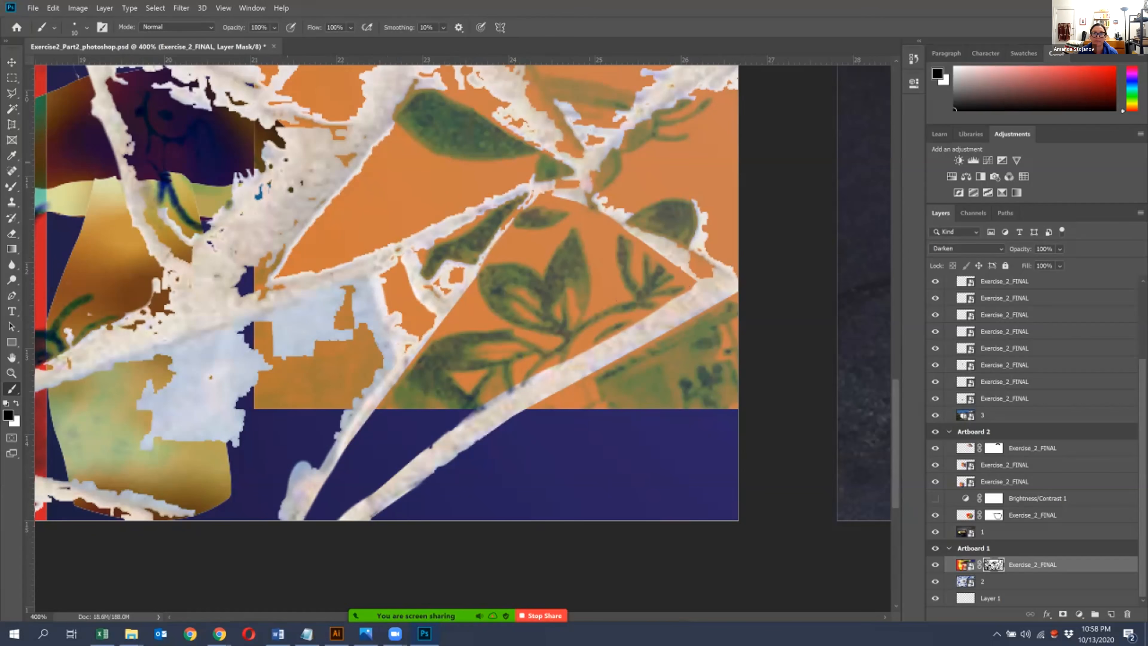
mouse_move(728, 89)
mouse_down()
mouse_move(515, 206)
mouse_move(450, 284)
mouse_up()
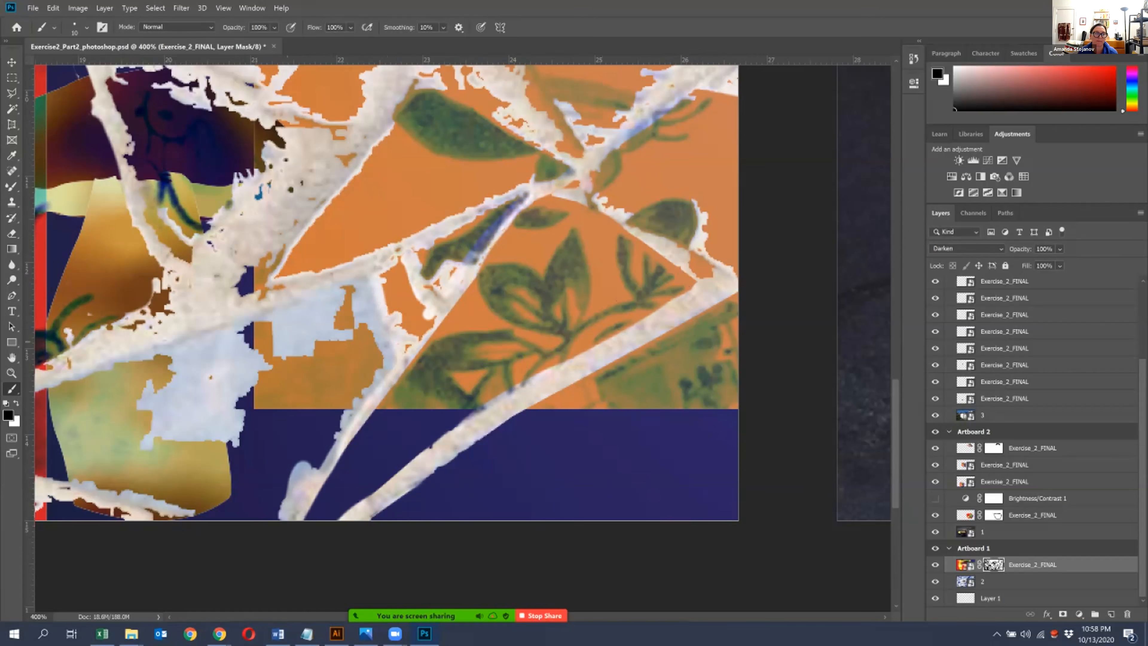
drag(249, 295, 285, 290)
mouse_move(394, 255)
mouse_down()
mouse_move(562, 172)
mouse_move(573, 178)
mouse_up()
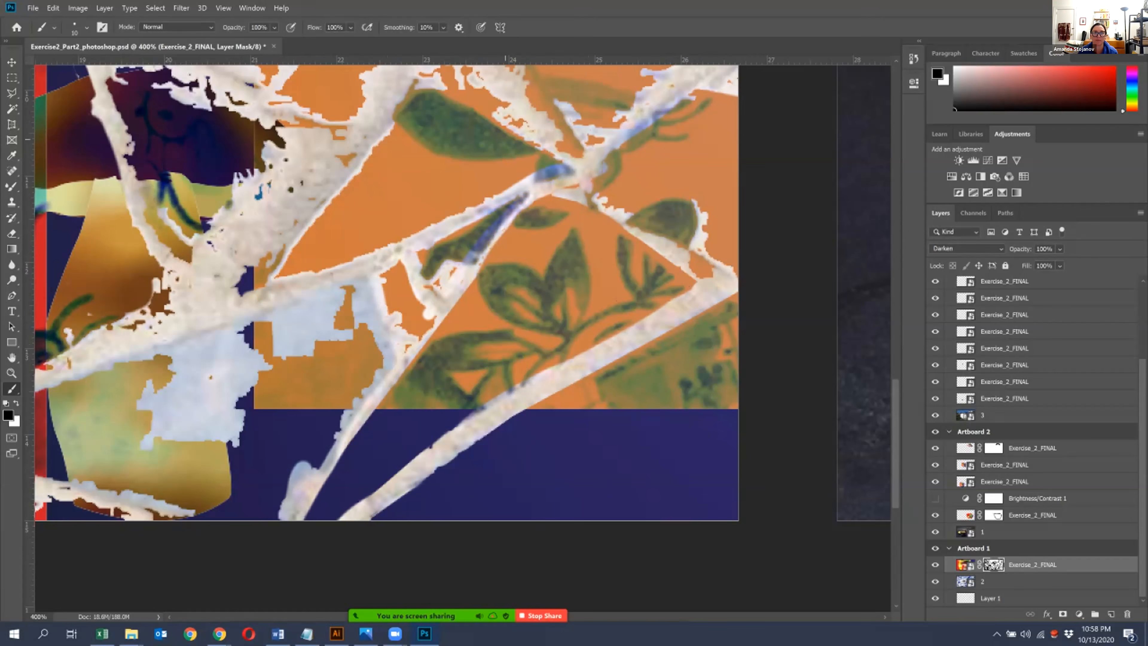
- Paint black on the mask over the wide diagonal grout band, the bottom-edge grout and the grout around the dark purple tile
mouse_move(384, 103)
mouse_down()
mouse_move(254, 277)
mouse_move(128, 328)
mouse_move(43, 387)
mouse_move(269, 184)
mouse_move(406, 100)
mouse_move(506, 119)
mouse_move(565, 172)
mouse_move(752, 96)
mouse_up()
scroll(387, 302, up, 1)
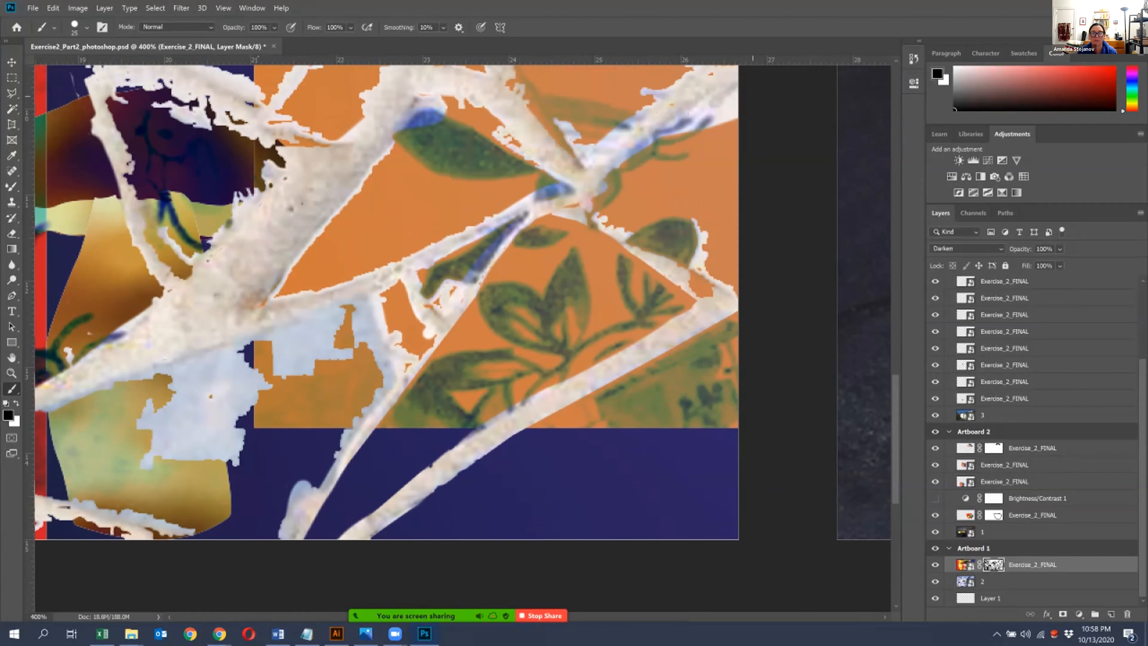
scroll(387, 302, down, 2)
mouse_move(42, 463)
mouse_down()
mouse_move(154, 497)
mouse_move(38, 489)
mouse_up()
drag(163, 489, 218, 490)
scroll(351, 153, up, 2)
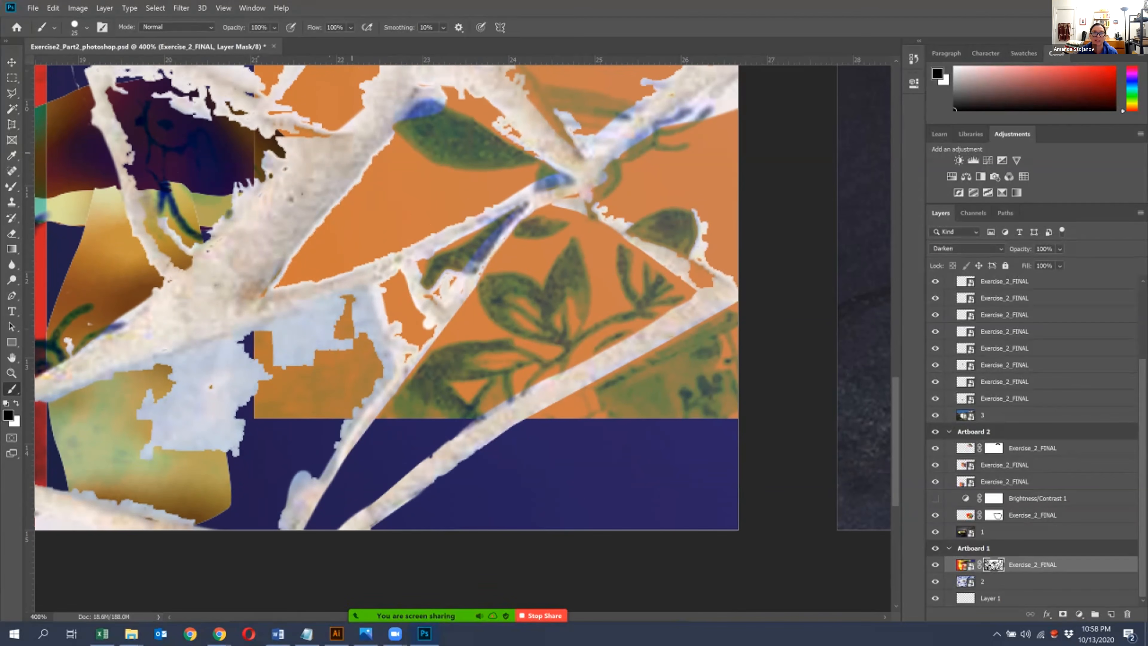
mouse_move(316, 149)
mouse_down()
mouse_move(276, 141)
mouse_move(134, 85)
mouse_move(111, 90)
mouse_move(107, 159)
mouse_move(148, 196)
mouse_move(164, 238)
mouse_move(206, 238)
mouse_up()
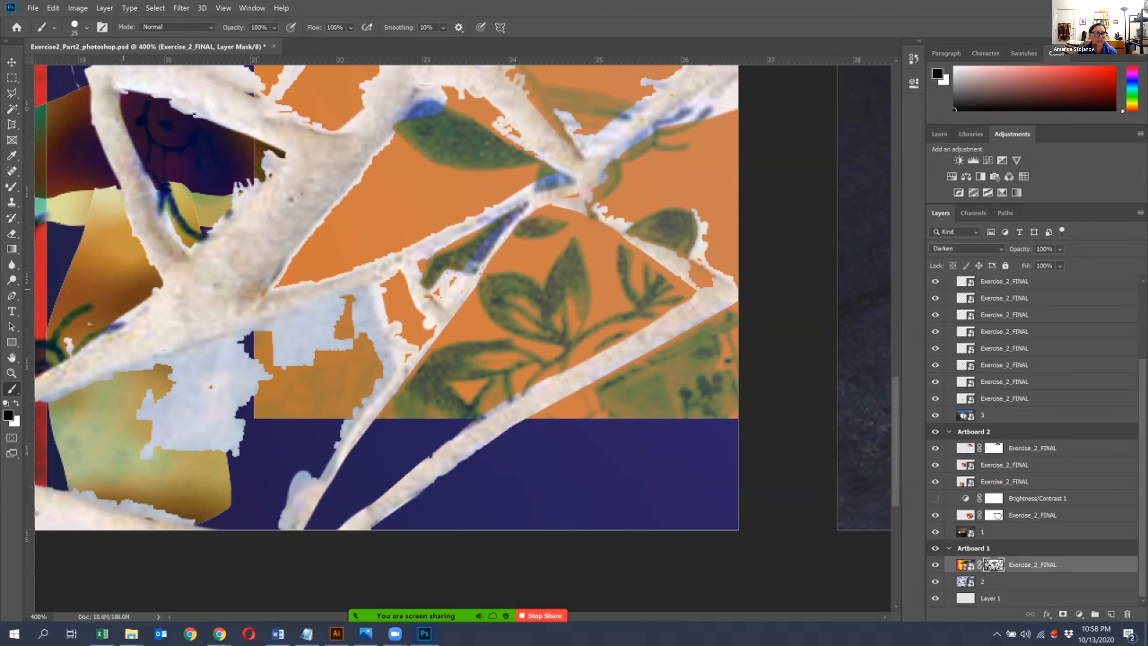
- Switch to white and restore the artwork over the pale patches on the gold shape and the plain orange tile
key(x)
mouse_move(260, 459)
mouse_down()
mouse_move(154, 458)
mouse_move(254, 389)
mouse_move(181, 393)
mouse_move(266, 339)
mouse_move(375, 299)
mouse_move(289, 357)
mouse_up()
key(bracketright)
key(bracketright)
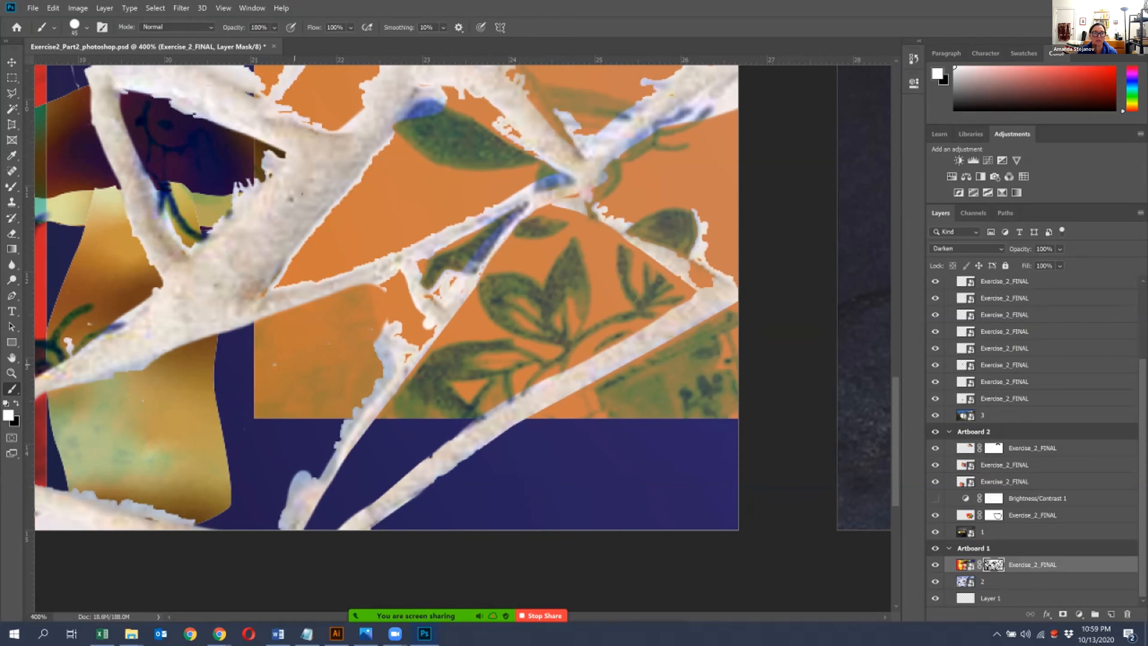
mouse_move(122, 403)
mouse_down()
mouse_move(171, 379)
mouse_move(142, 394)
mouse_up()
- Adjust the brush size and paint white on the mask to trim the ragged outer edge of the thin diagonal grout line
key(bracketright)
key(bracketleft)
mouse_move(287, 525)
mouse_down()
mouse_move(295, 489)
mouse_move(395, 330)
mouse_move(386, 385)
mouse_up()
mouse_move(412, 327)
mouse_down()
mouse_move(427, 319)
mouse_move(379, 284)
mouse_move(389, 277)
mouse_move(428, 313)
mouse_up()
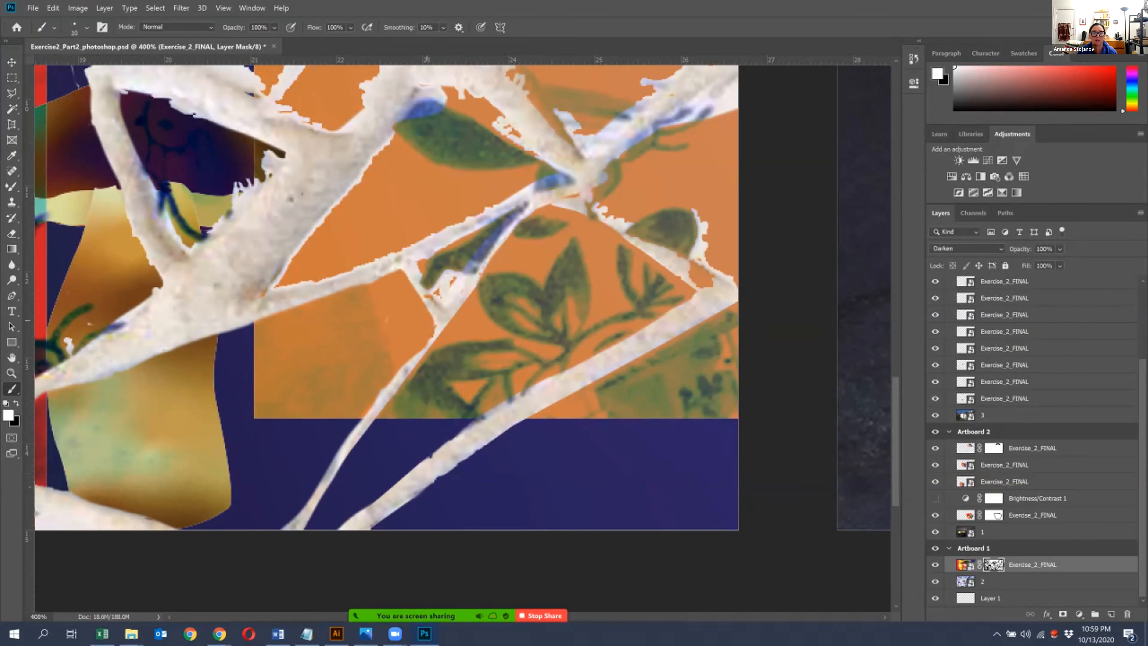
- Paint white on the mask to restore the small leaf tile and the large orange tile's lower edge along the thin grout branch
mouse_move(417, 266)
mouse_down()
mouse_move(439, 304)
mouse_move(460, 277)
mouse_move(449, 288)
mouse_move(451, 274)
mouse_up()
key(bracketright)
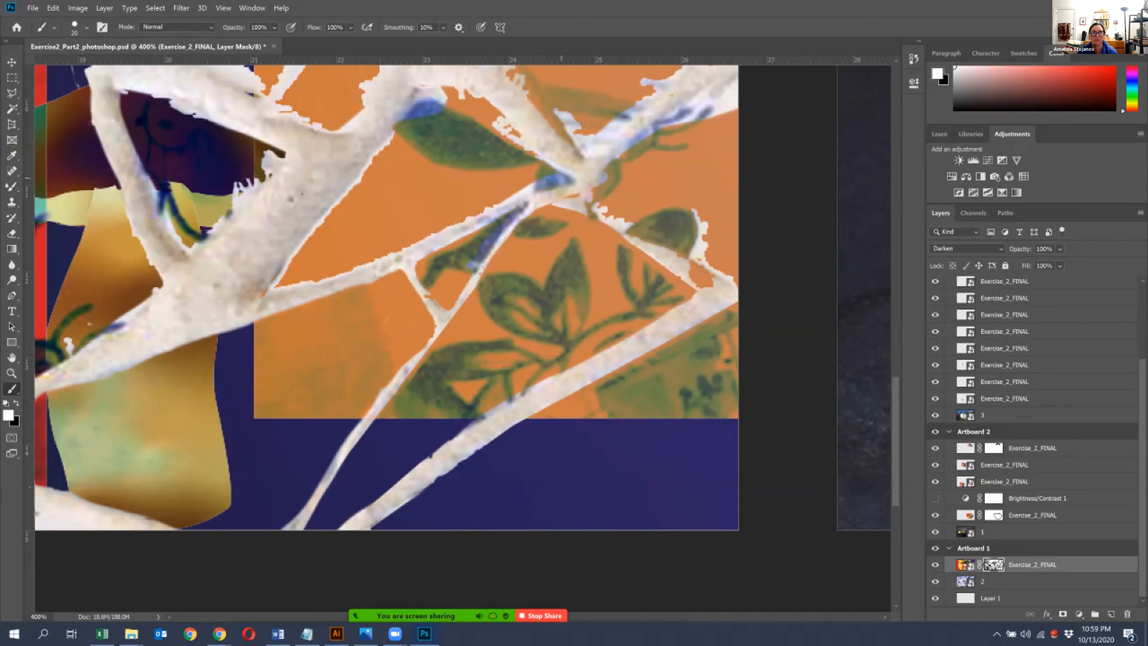
drag(568, 180, 490, 205)
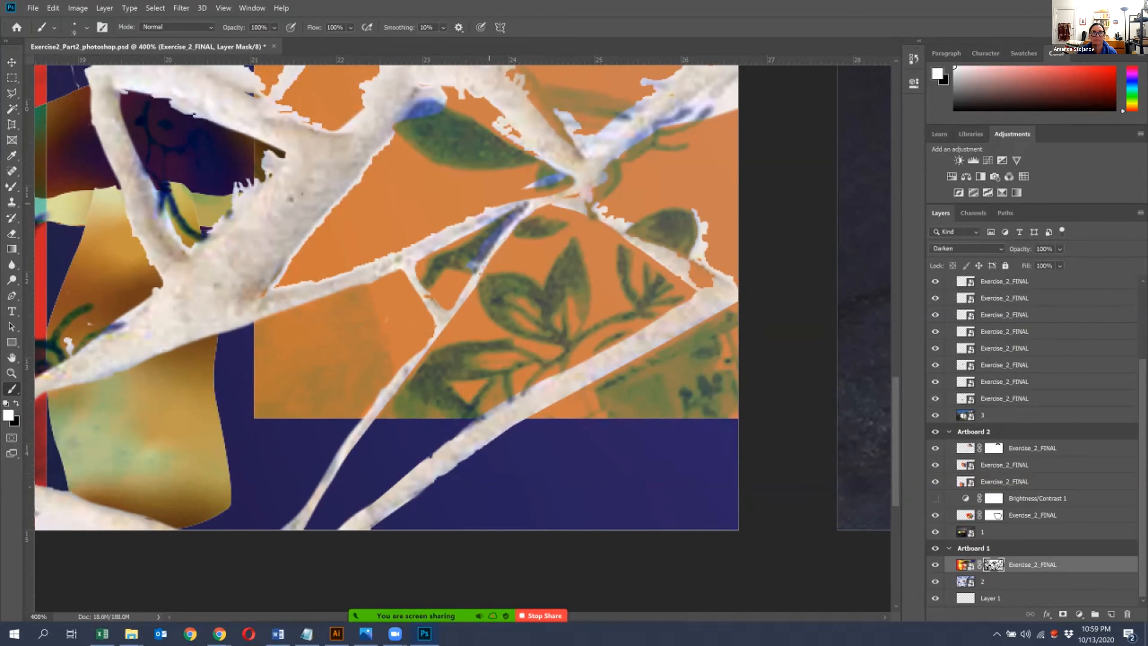
mouse_move(316, 282)
mouse_down()
mouse_move(271, 290)
mouse_move(540, 200)
mouse_move(563, 177)
mouse_up()
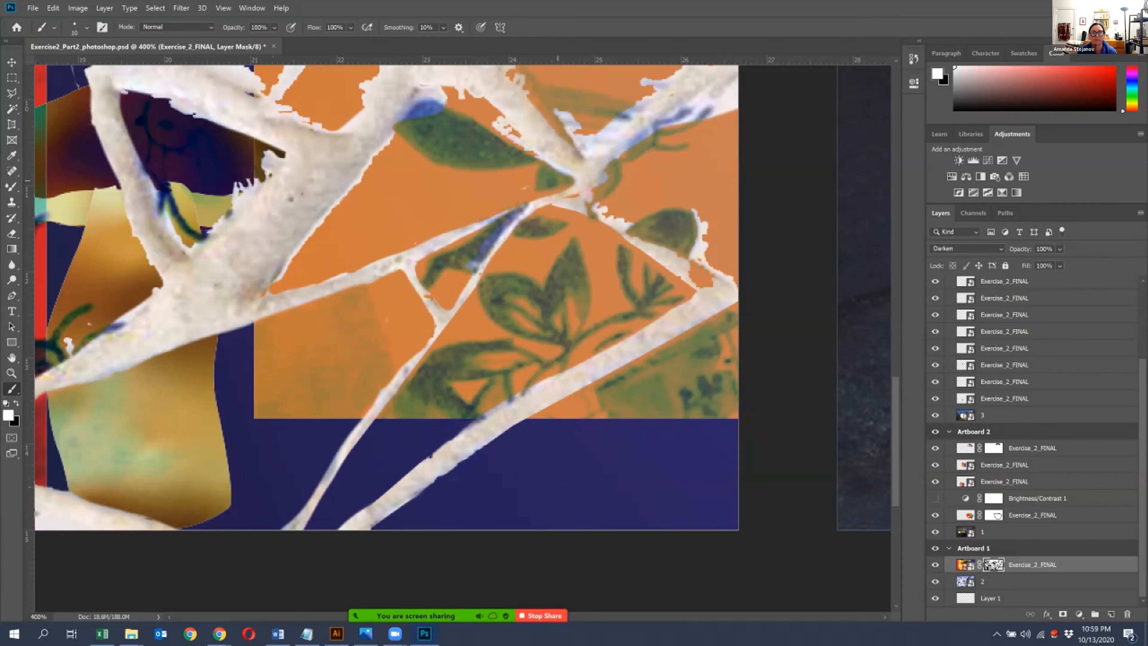
- Paint white on the mask to restore the orange tile and its green leaf along the edge of the wide diagonal grout band
drag(522, 149, 508, 136)
mouse_move(474, 92)
mouse_down()
mouse_move(408, 113)
mouse_move(336, 186)
mouse_move(278, 279)
mouse_up()
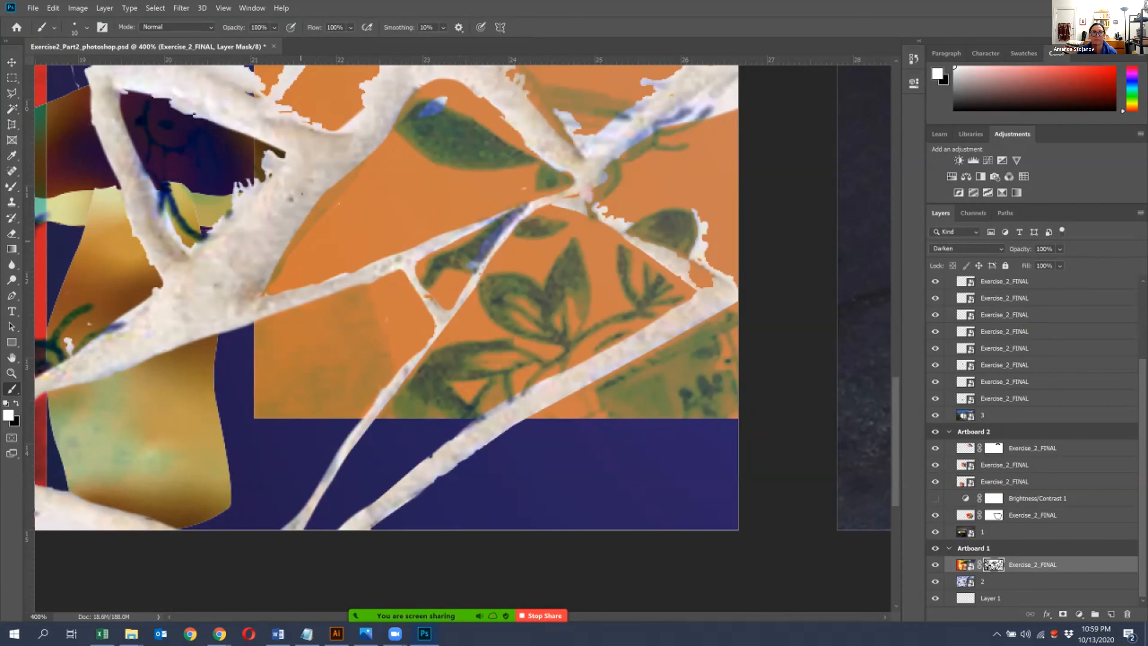
drag(427, 109, 444, 100)
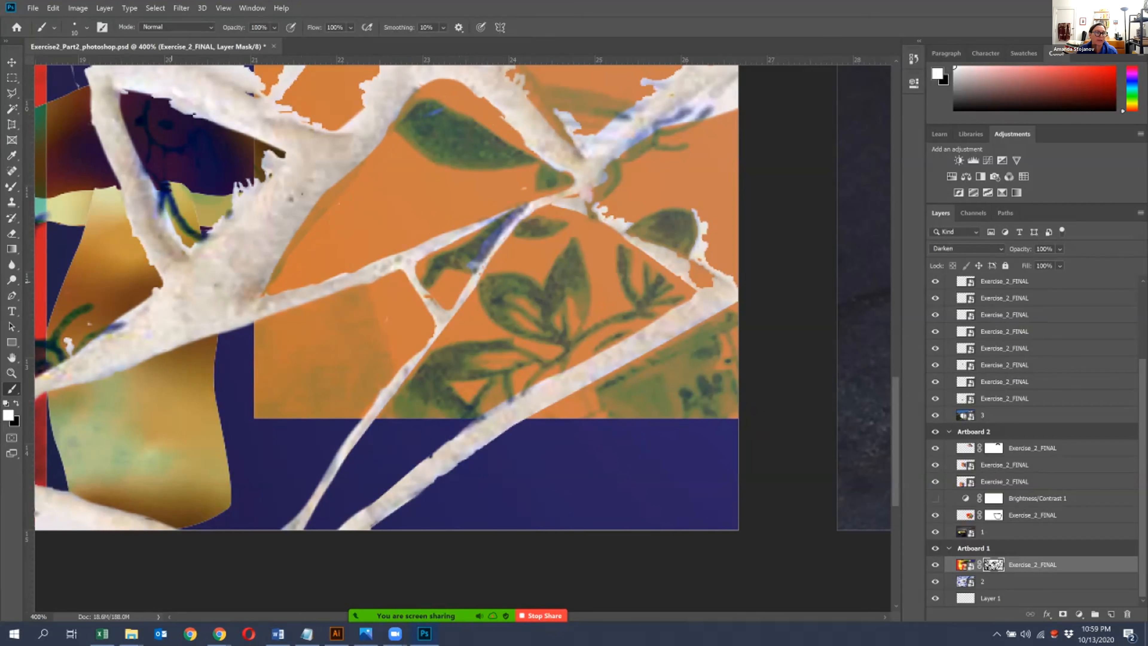
- Switch to black, enlarge the brush and paint over the mask along the grout above the green leaf and beyond the junction
key(x)
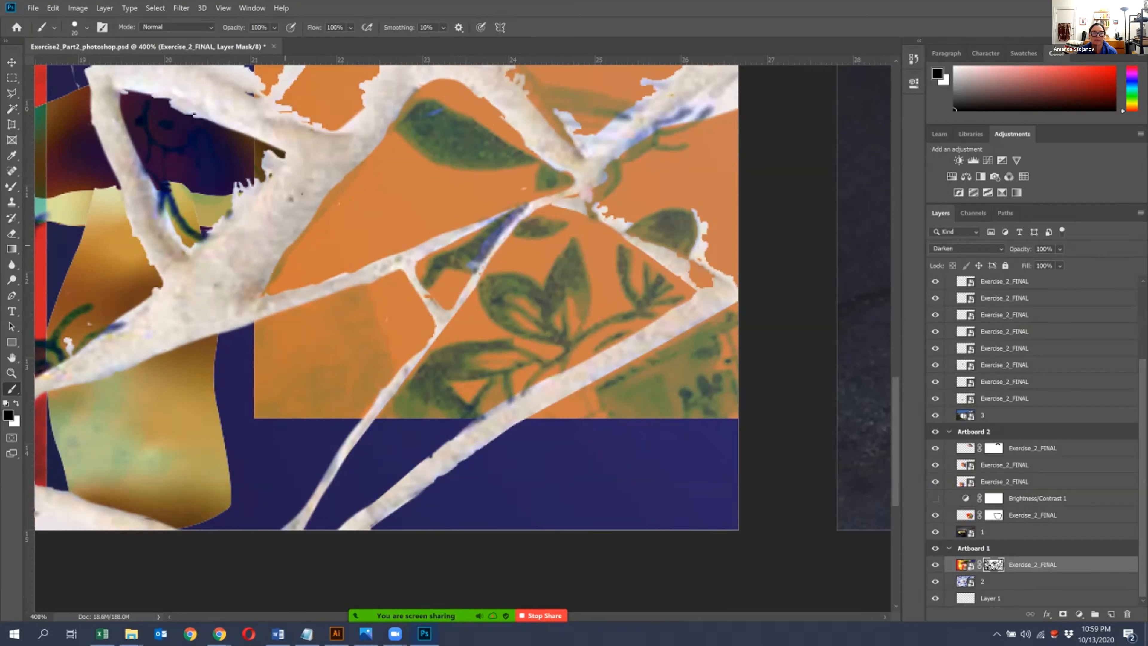
mouse_move(425, 88)
mouse_down()
mouse_move(490, 111)
mouse_move(518, 135)
mouse_move(570, 142)
mouse_up()
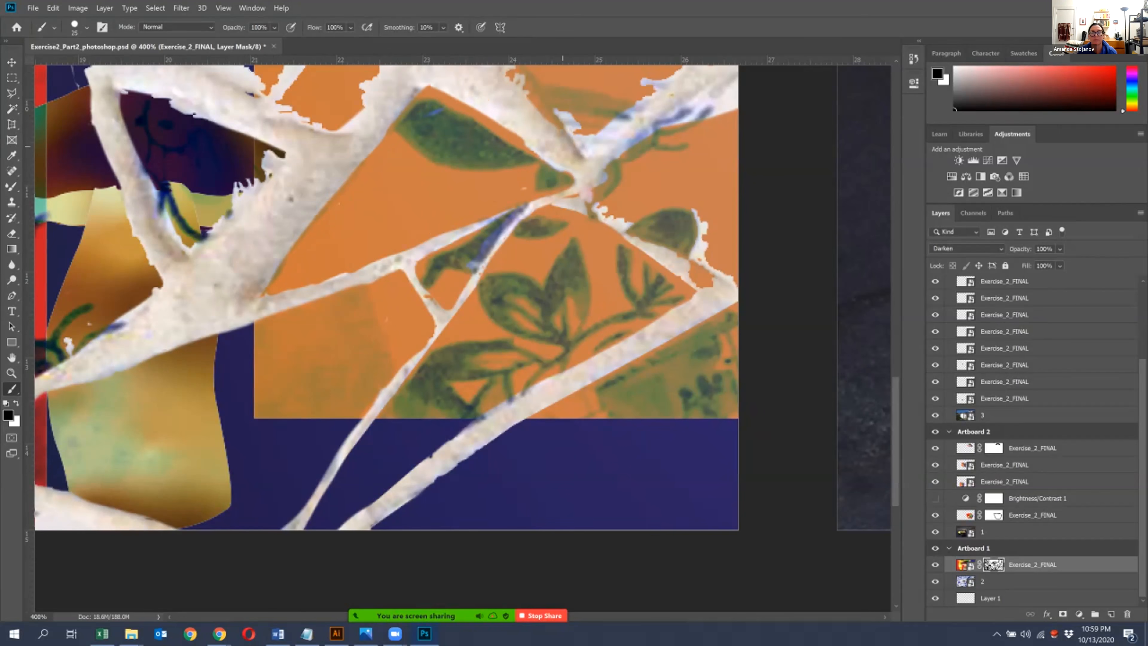
mouse_move(642, 97)
mouse_down()
mouse_move(651, 90)
mouse_move(619, 159)
mouse_up()
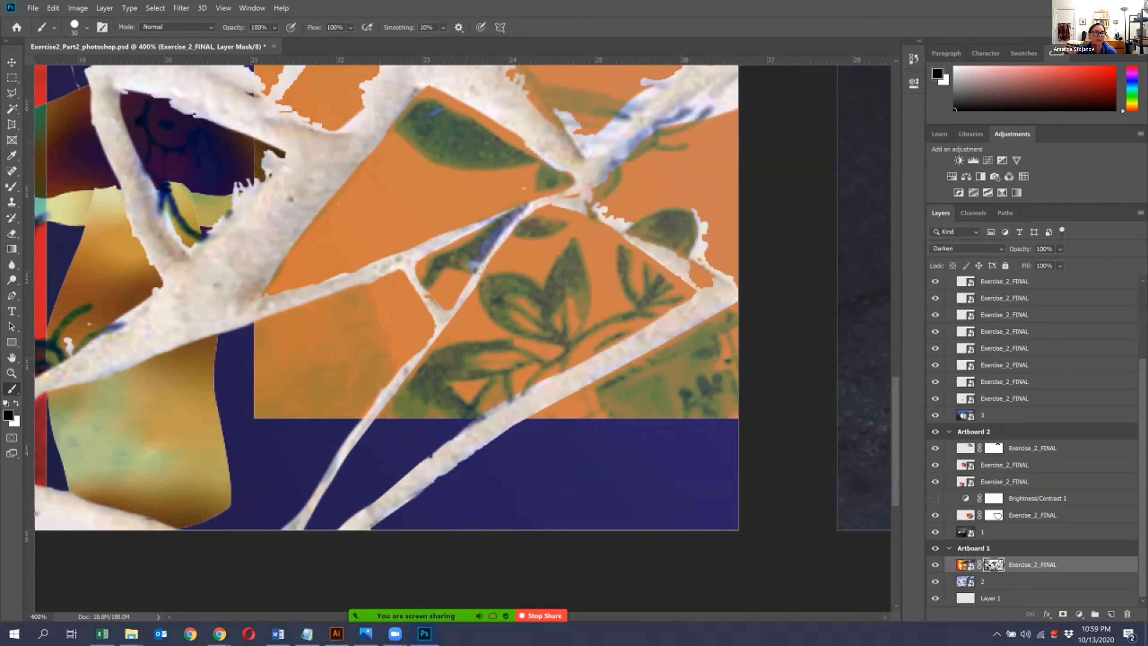
- Switch to white and restore the artwork along the ragged grout edges around the junction and the small leaf tile
key(x)
mouse_move(520, 83)
mouse_down()
mouse_move(587, 132)
mouse_move(588, 145)
mouse_move(636, 94)
mouse_move(731, 69)
mouse_move(721, 107)
mouse_move(609, 169)
mouse_move(601, 186)
mouse_move(601, 214)
mouse_move(695, 249)
mouse_move(748, 287)
mouse_move(700, 228)
mouse_up()
key(bracketleft)
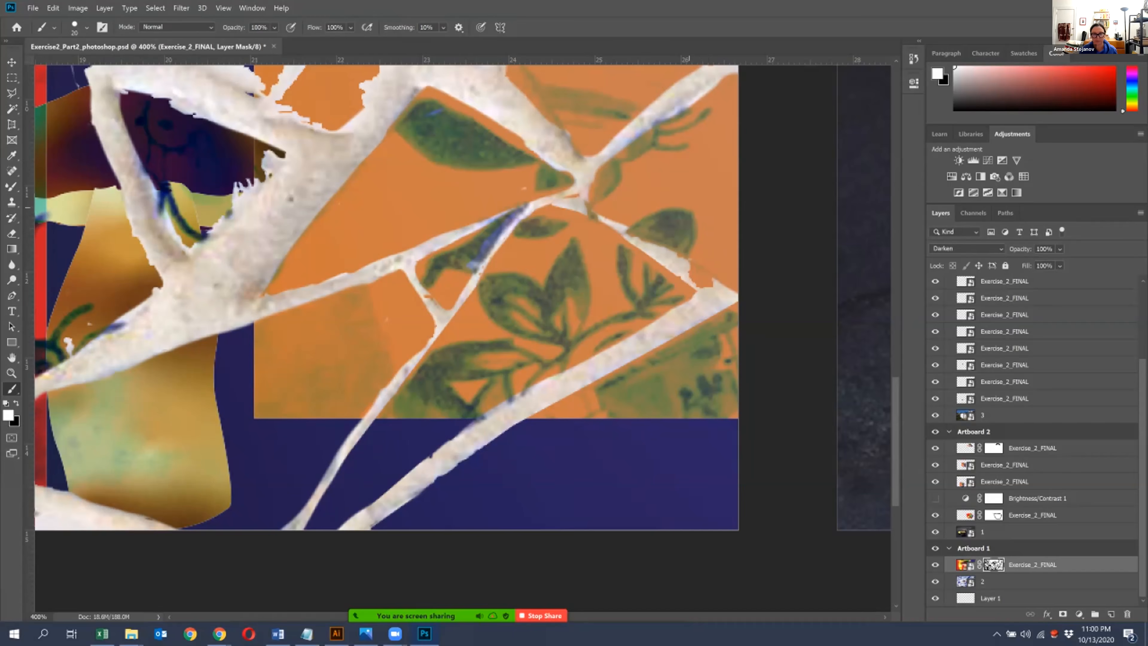
- Review the mosaic, teapot and house artboards one after another at overview and closer zoom
key(ctrl+0)
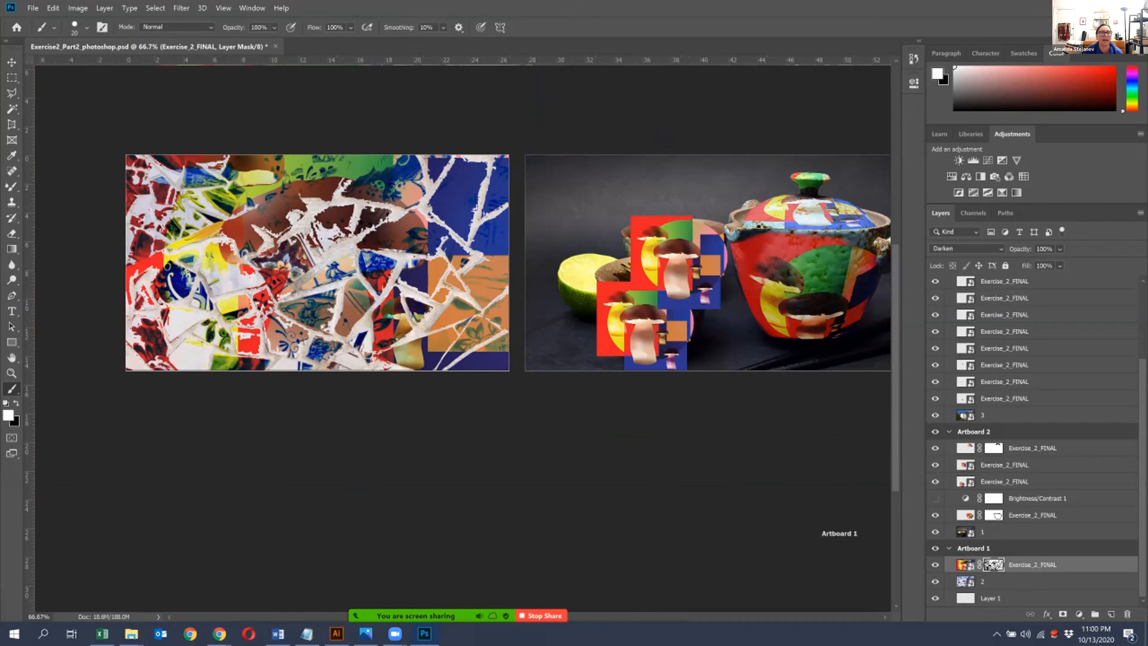
key(v)
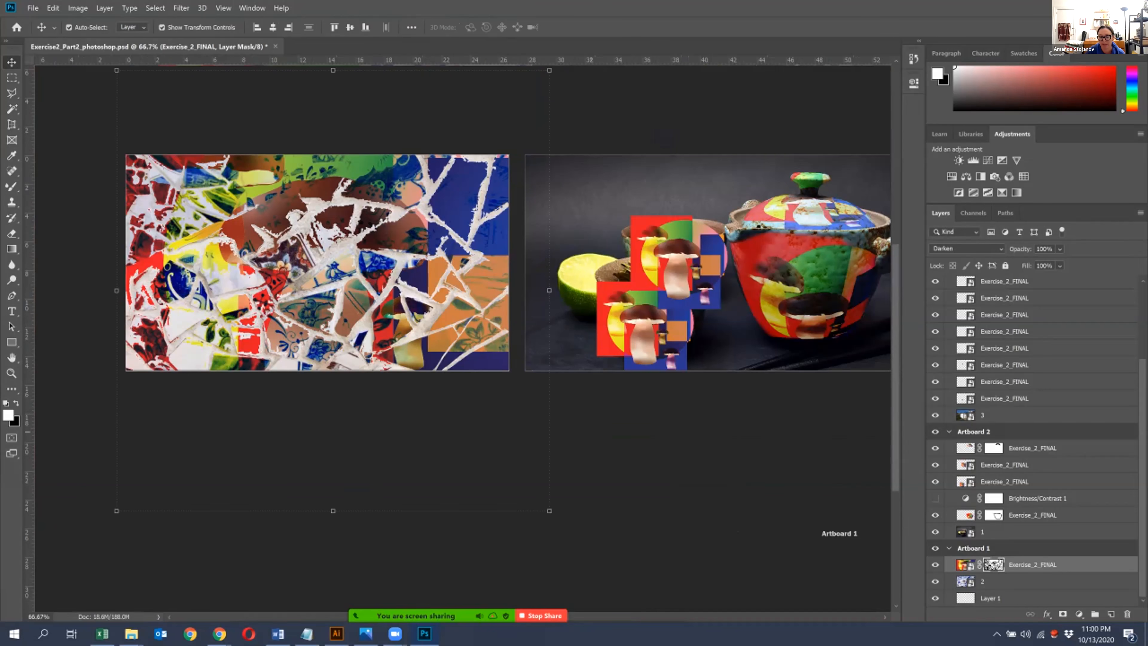
key(ctrl+plus)
drag(525, 327, 623, 432)
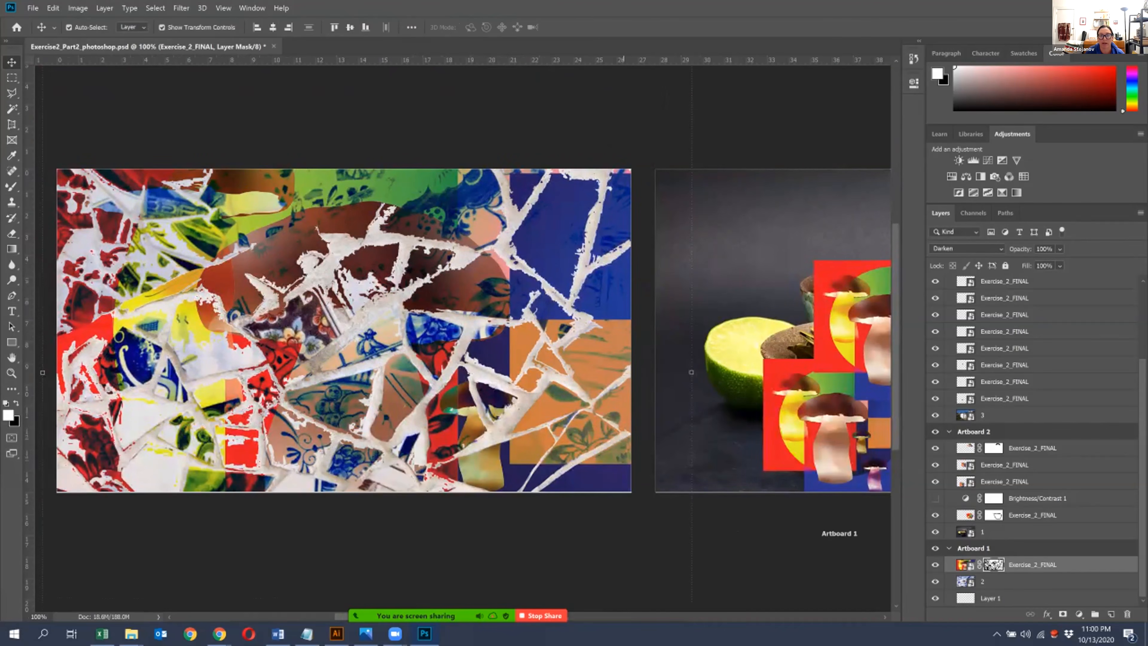
mouse_move(410, 308)
mouse_down()
mouse_move(449, 260)
mouse_move(424, 295)
mouse_up()
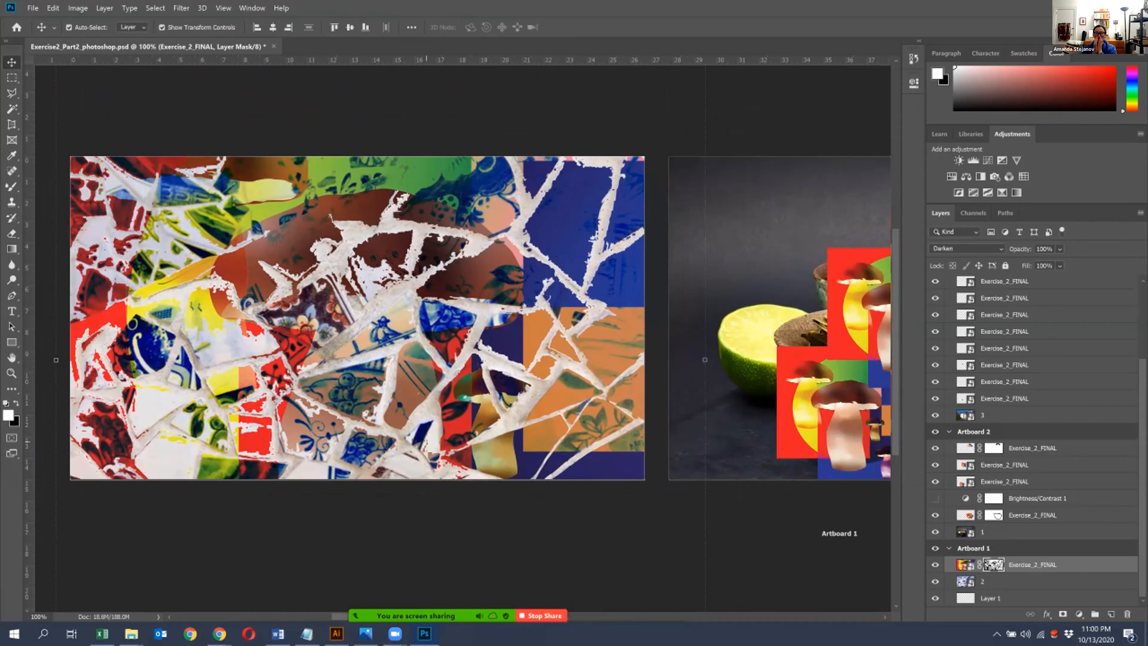
key(ctrl+minus)
drag(408, 432, 301, 421)
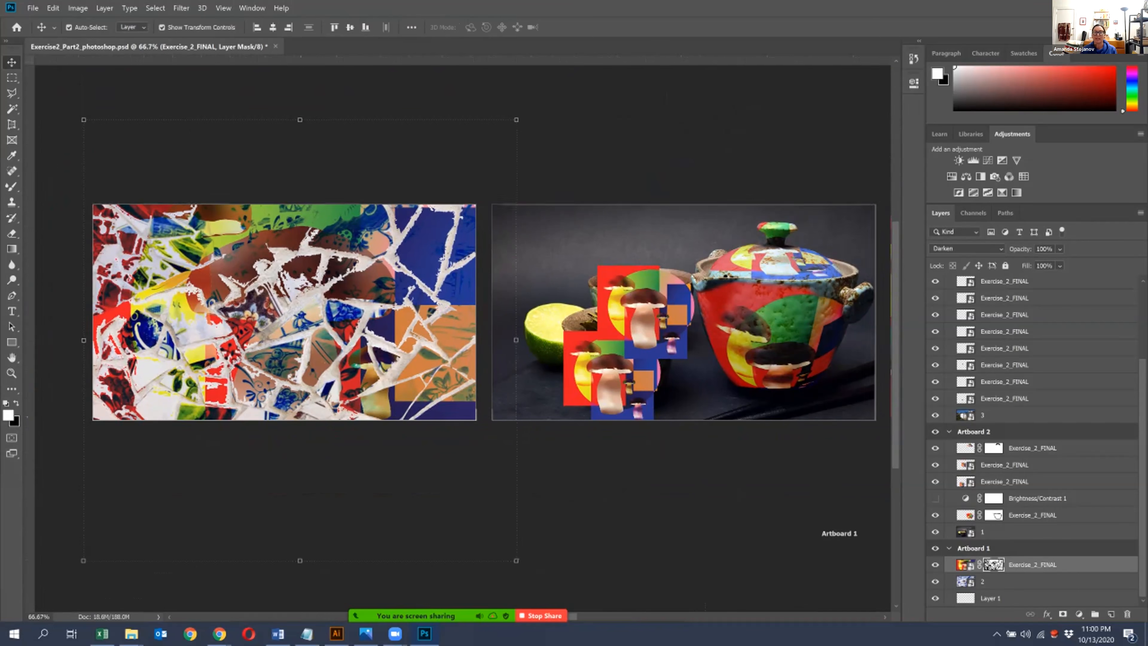
drag(546, 350, 300, 374)
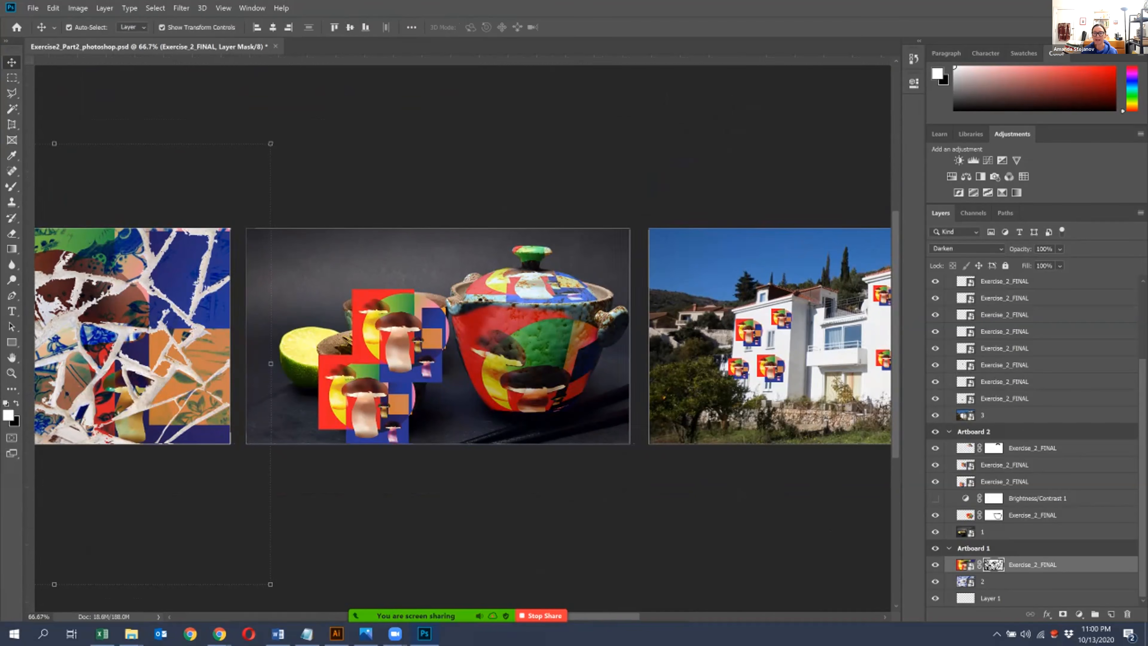
drag(630, 427, 309, 428)
key(ctrl+plus)
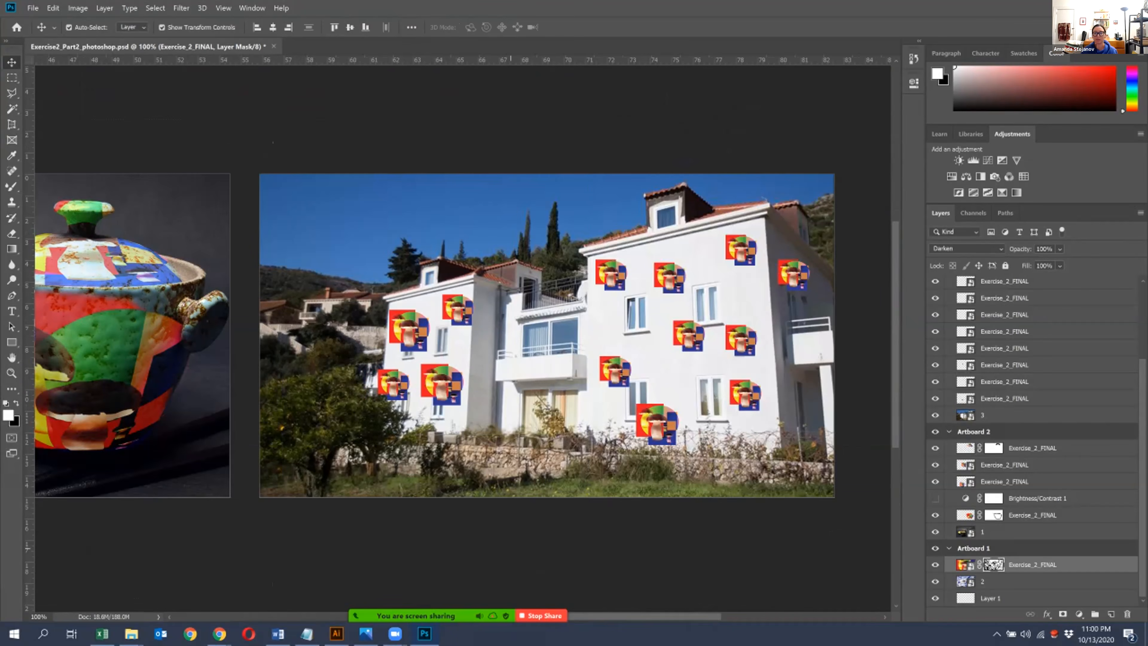
drag(511, 548, 415, 567)
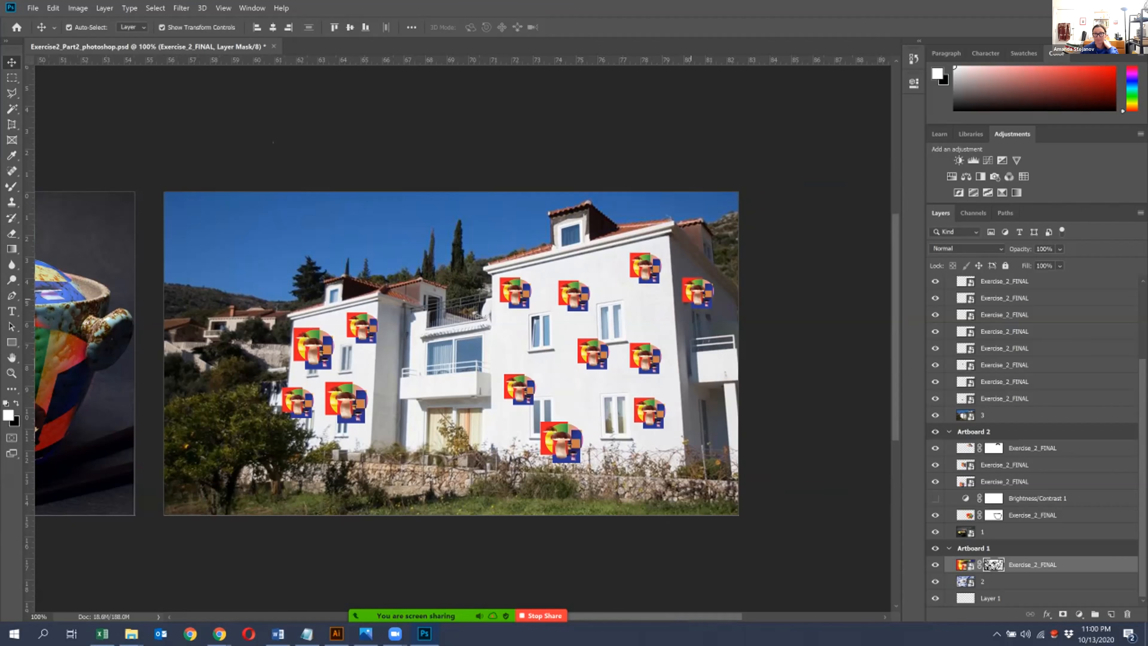
- Enlarge the mushroom artwork tile on the house's side wall until it spans the wall's height and extends past the artboard edge
click(697, 292)
key(ctrl+t)
drag(714, 307, 763, 424)
drag(604, 345, 583, 296)
drag(713, 402, 861, 545)
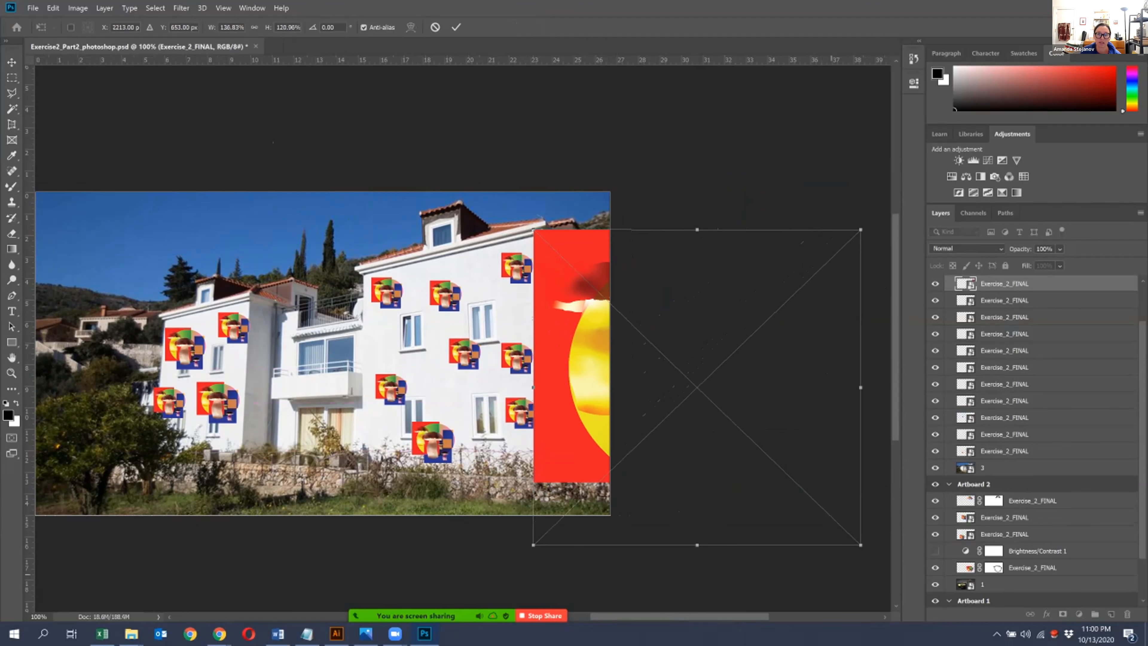
key(Return)
- Shift the house photo left within its artboard and move the enlarged artwork right to uncover the side wall
click(367, 234)
key(Left)
key(Left)
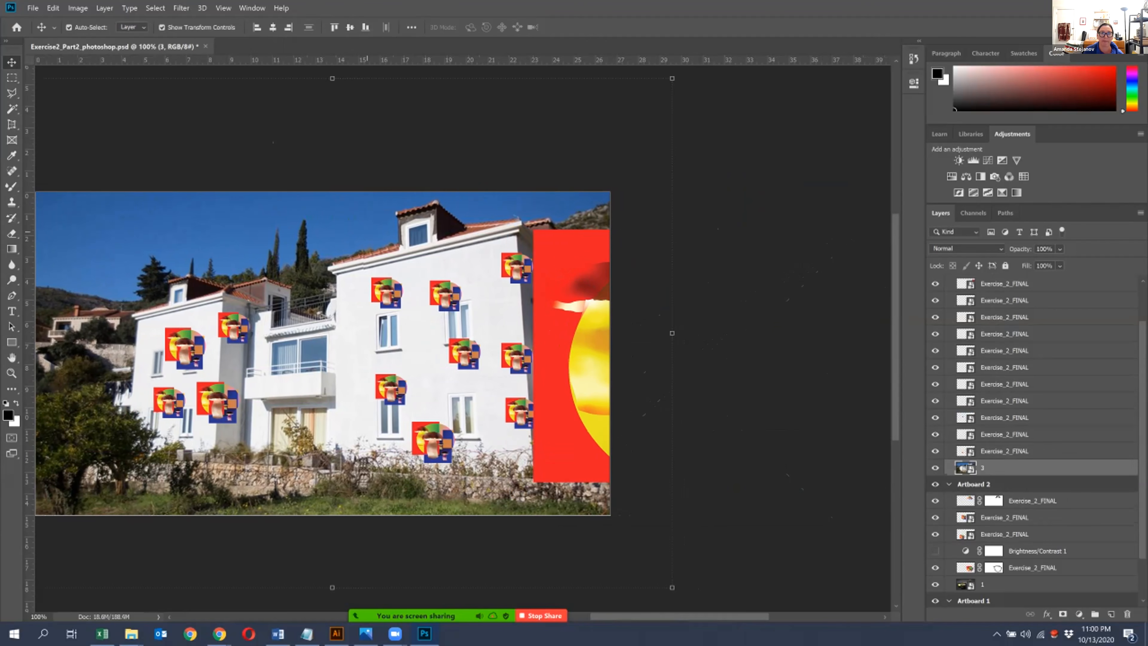
drag(542, 363, 610, 373)
- Select the artwork tiles on the house's main facade and shift them left so they sit on the front wall
click(517, 268)
shift+click(455, 296)
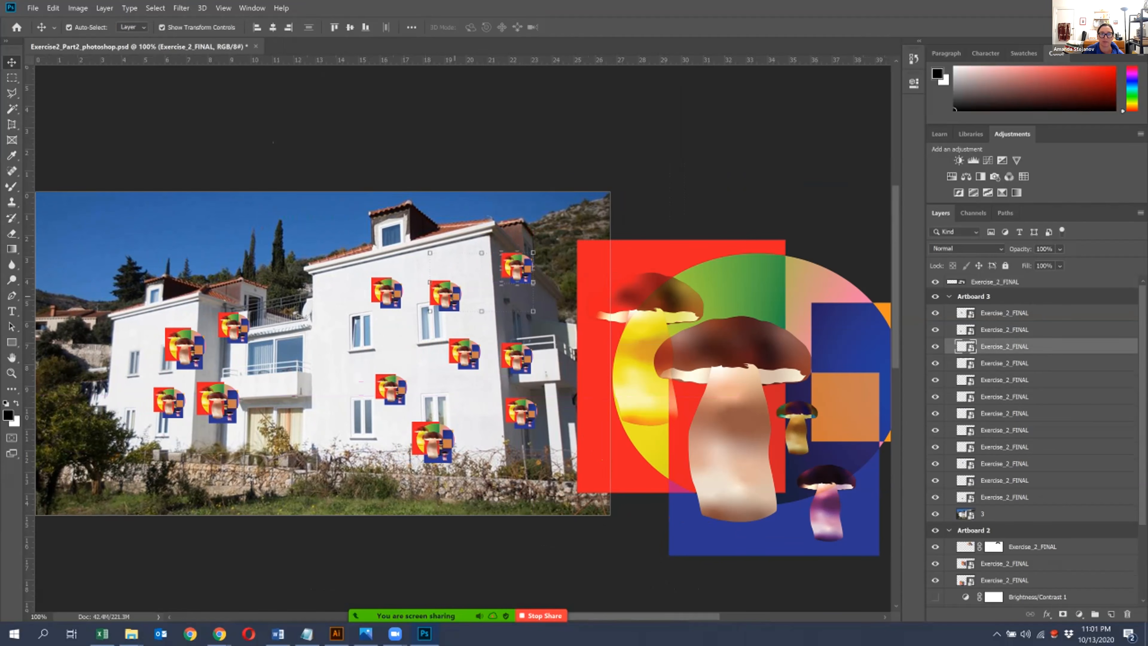
shift+click(388, 294)
shift+click(392, 390)
shift+click(465, 354)
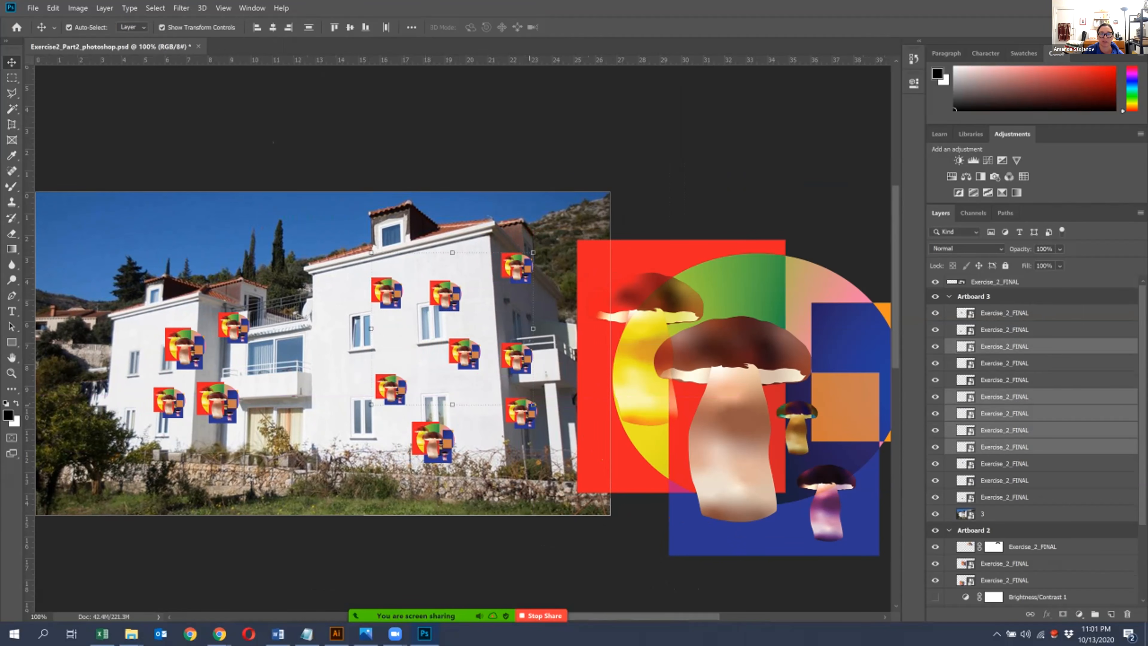
key(ctrl+t)
key(Escape)
shift+click(519, 416)
shift+click(432, 441)
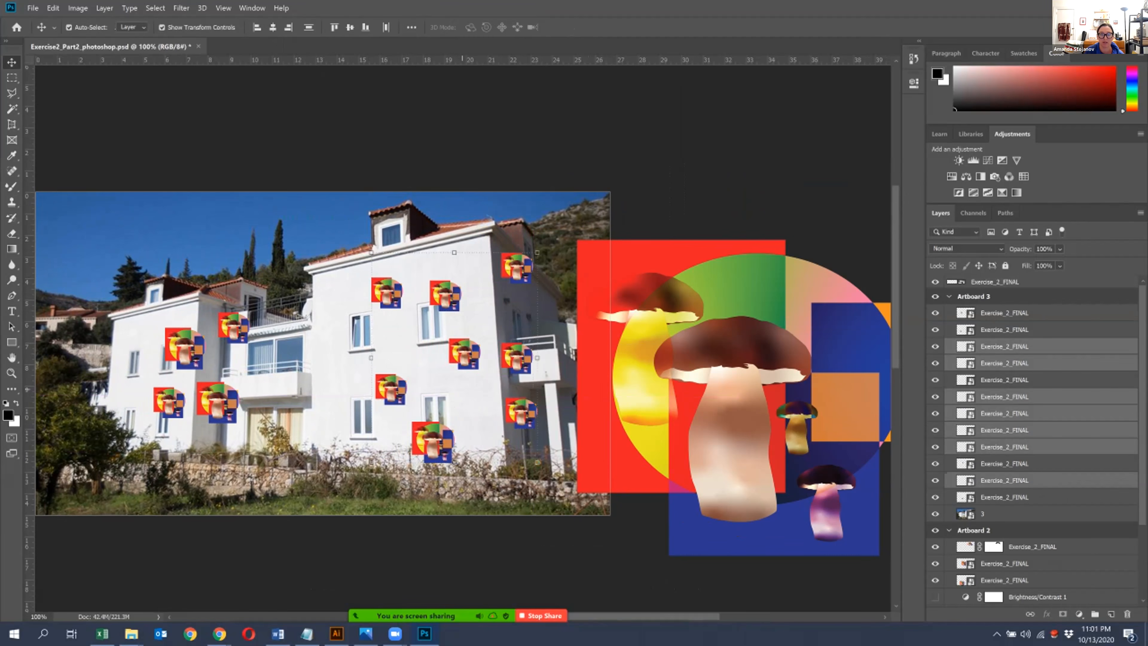
key(shift+Left)
key(shift+Left)
key(shift+Left)
key(shift+Left)
key(shift+Left)
key(shift+Left)
key(shift+Left)
key(shift+Left)
key(shift+Left)
key(shift+Left)
key(shift+Left)
key(shift+Left)
key(shift+Left)
key(shift+Left)
key(shift+Left)
key(shift+Left)
key(shift+Left)
key(shift+Left)
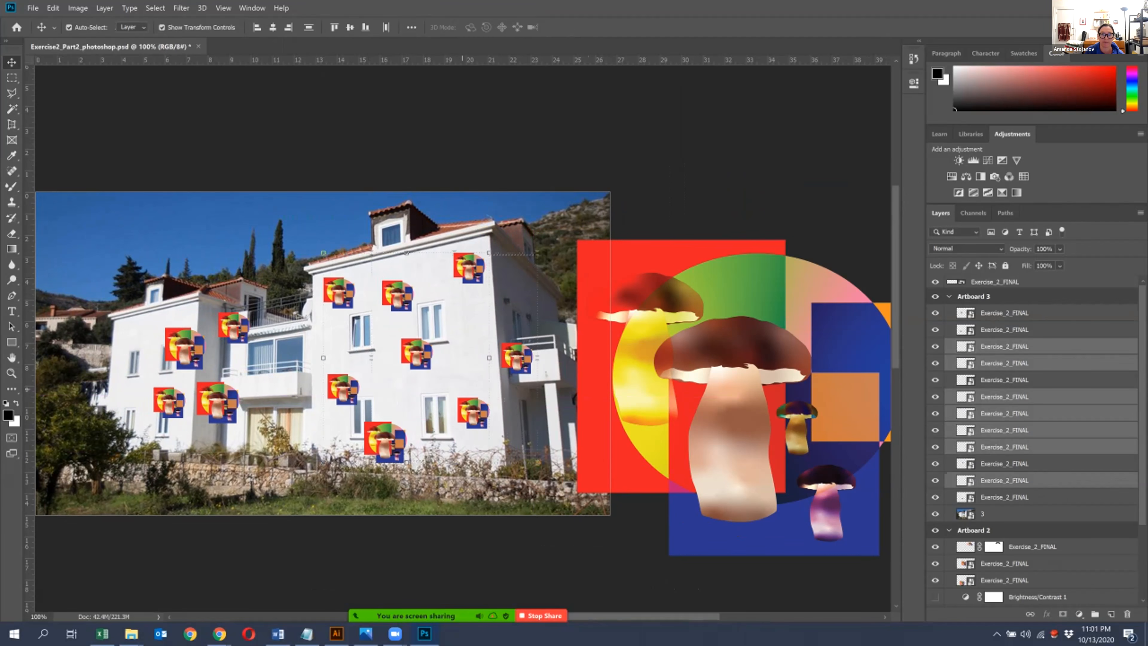
drag(515, 357, 472, 364)
- Select the four artwork tiles on the house's smaller wing and move them left onto its front wall
drag(233, 357, 258, 347)
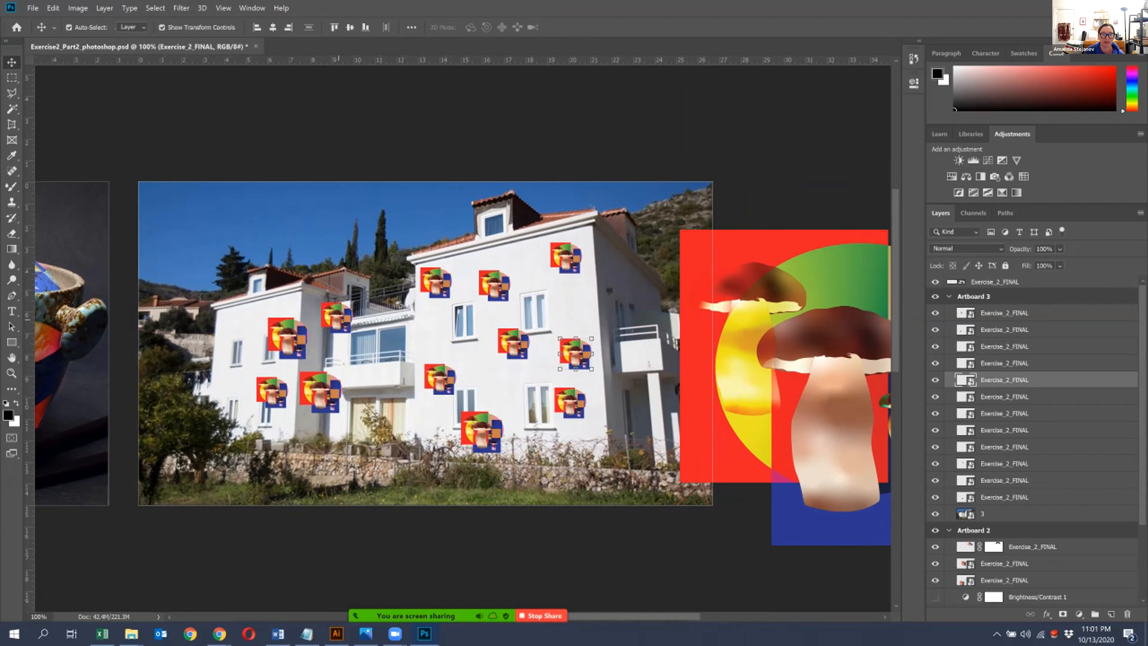
click(337, 317)
shift+click(280, 345)
shift+click(273, 394)
shift+click(327, 398)
drag(326, 398, 280, 402)
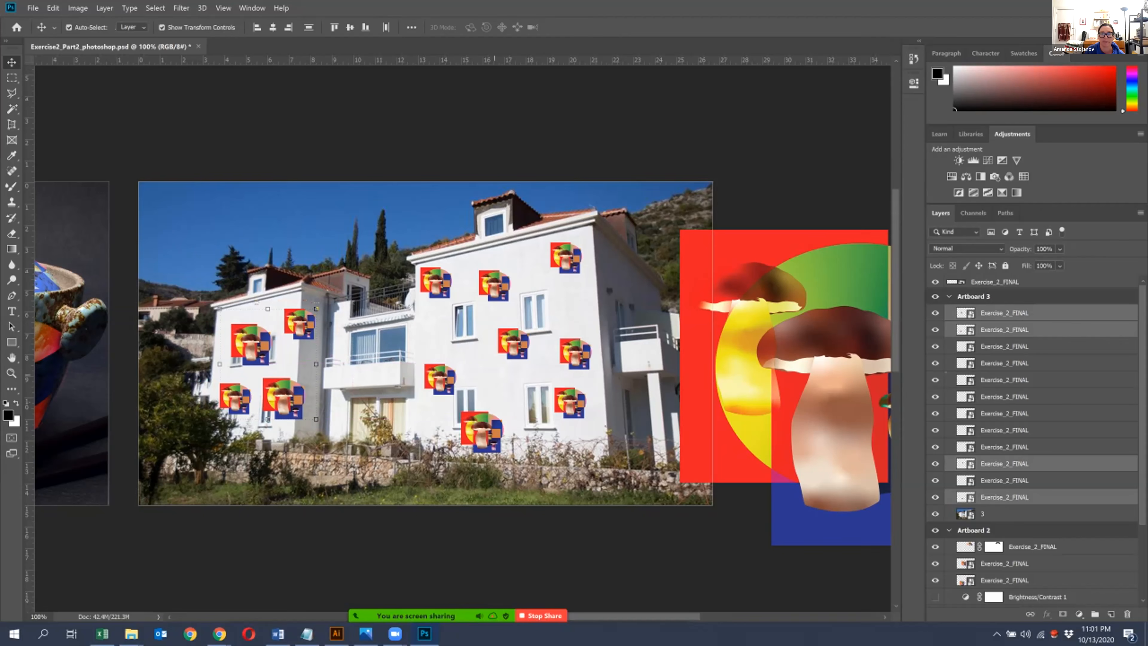
- Move the enlarged artwork back over the house's side wall and rotate it slightly counterclockwise
click(817, 394)
drag(817, 399, 676, 391)
click(669, 391)
drag(502, 391, 440, 274)
drag(758, 220, 771, 199)
key(Escape)
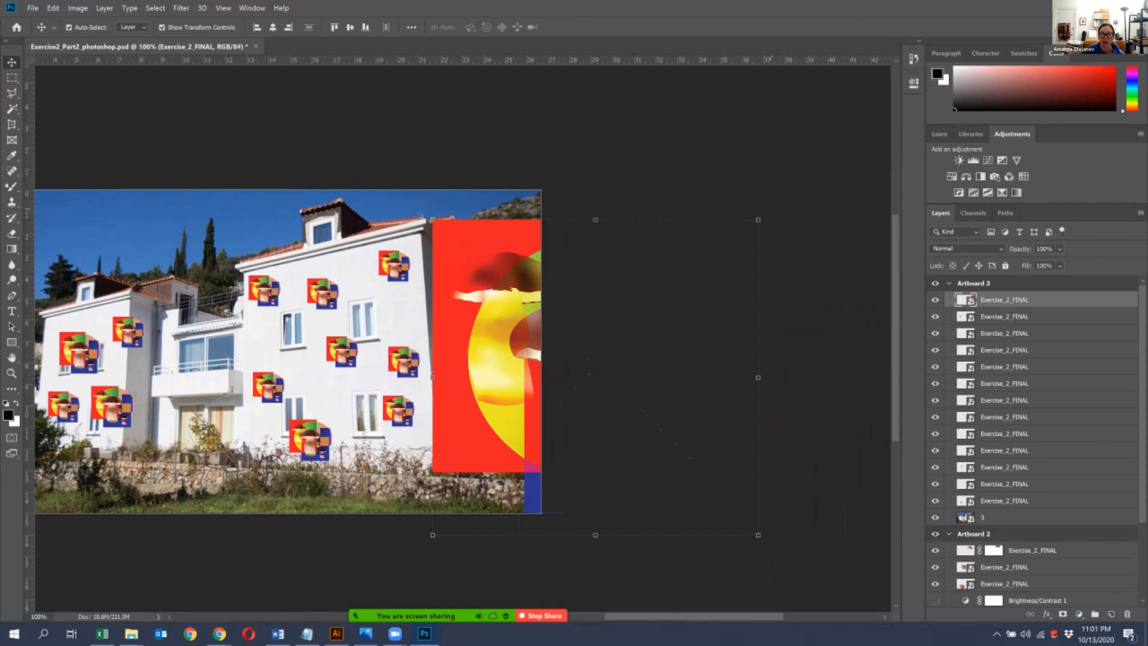
drag(771, 200, 758, 187)
key(Return)
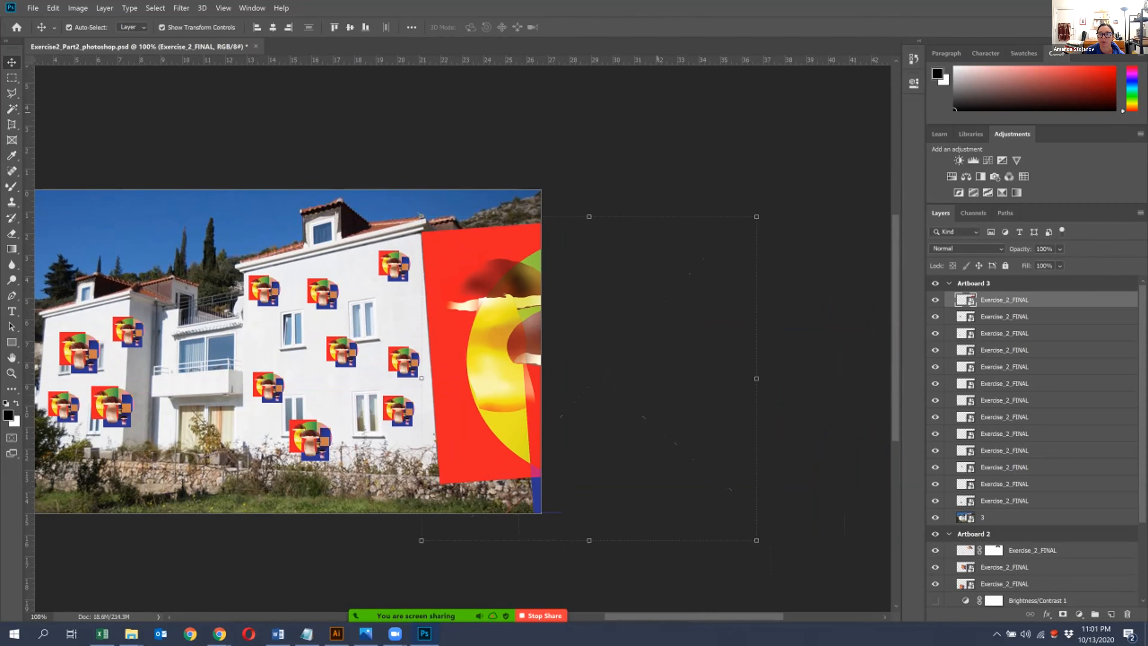
- Rasterize the enlarged artwork layer and start a Perspective transform on it
right_click(1066, 299)
click(949, 325)
click(53, 8)
mouse_move(113, 263)
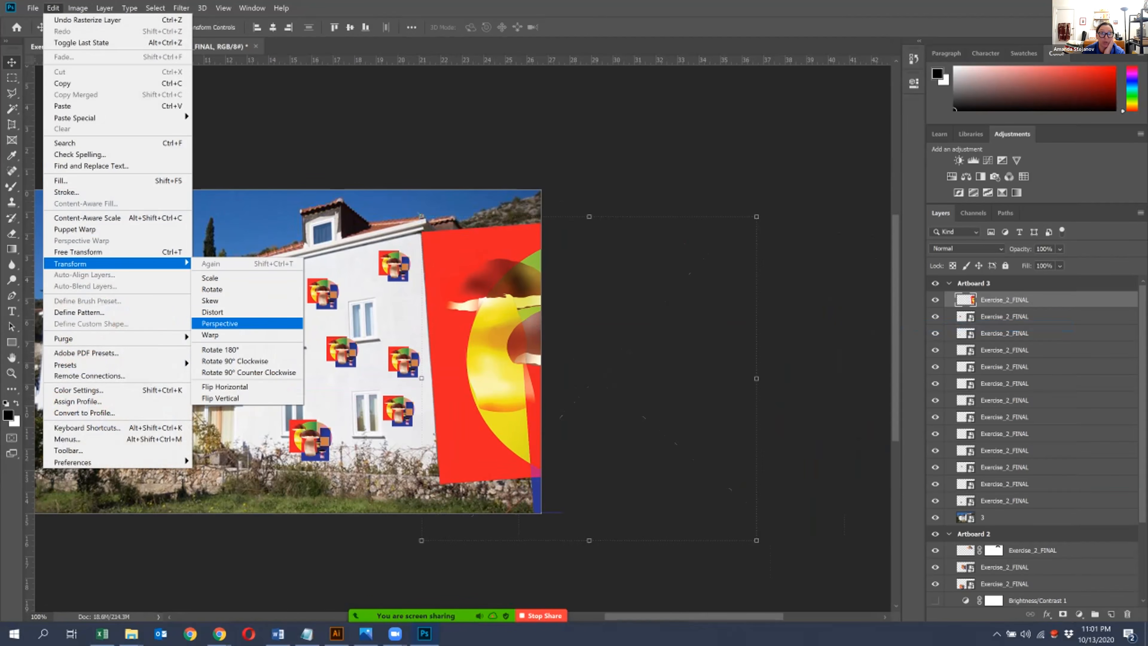
click(231, 323)
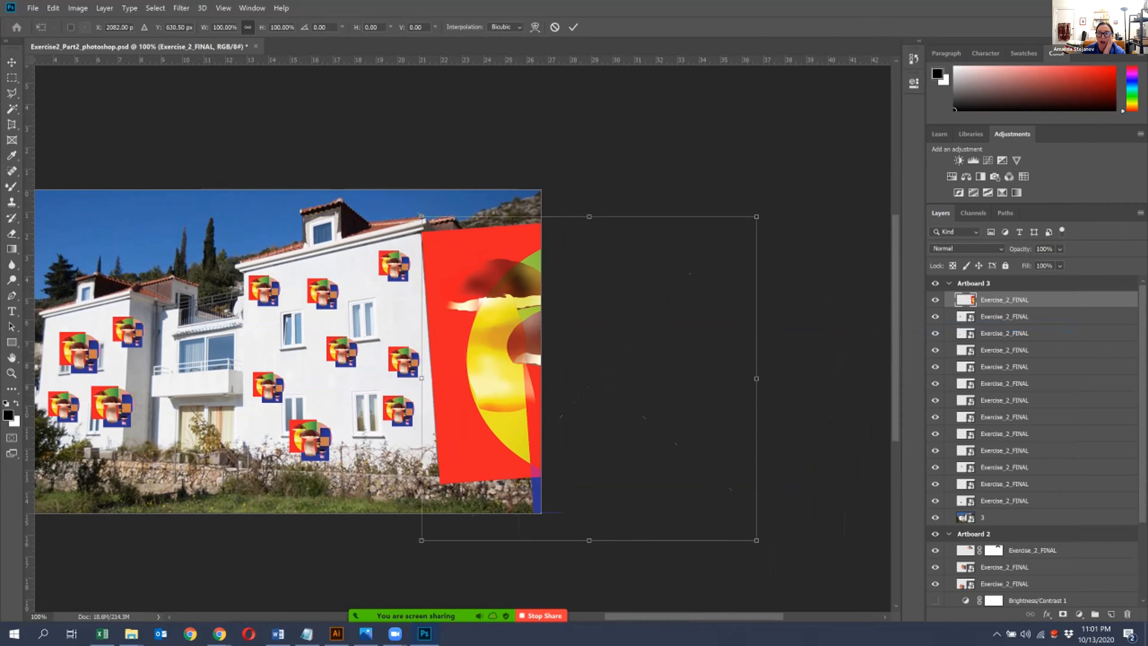
- Lower the enlarged artwork's opacity to 39% and taper its far edge to follow the side wall's perspective
drag(1091, 263, 1058, 263)
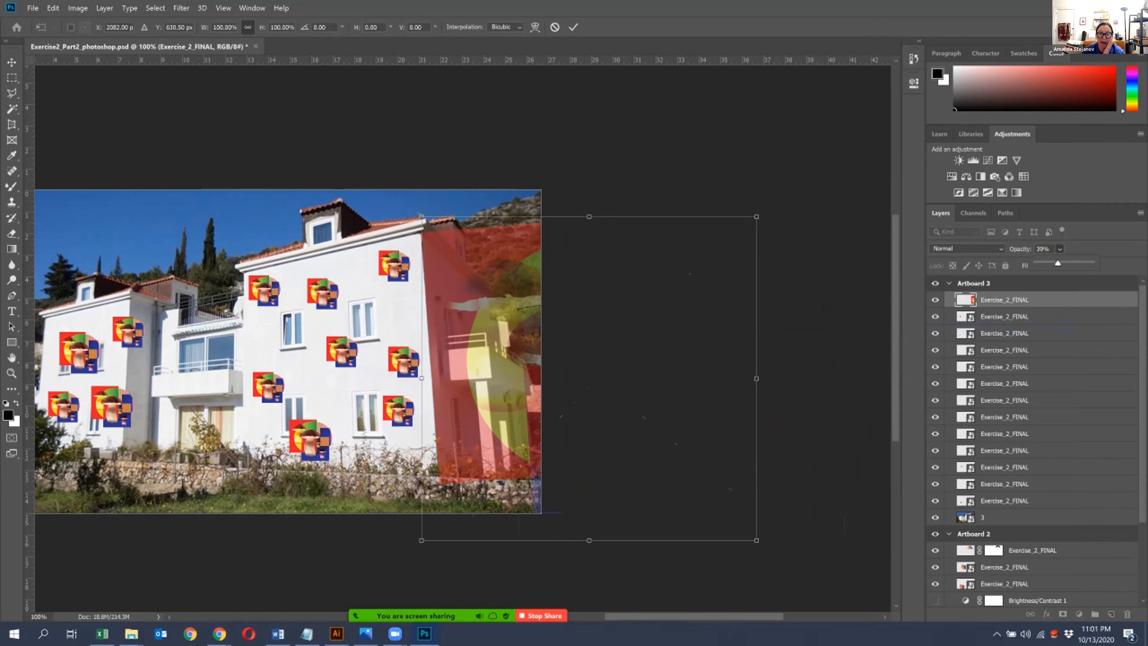
drag(756, 217, 756, 253)
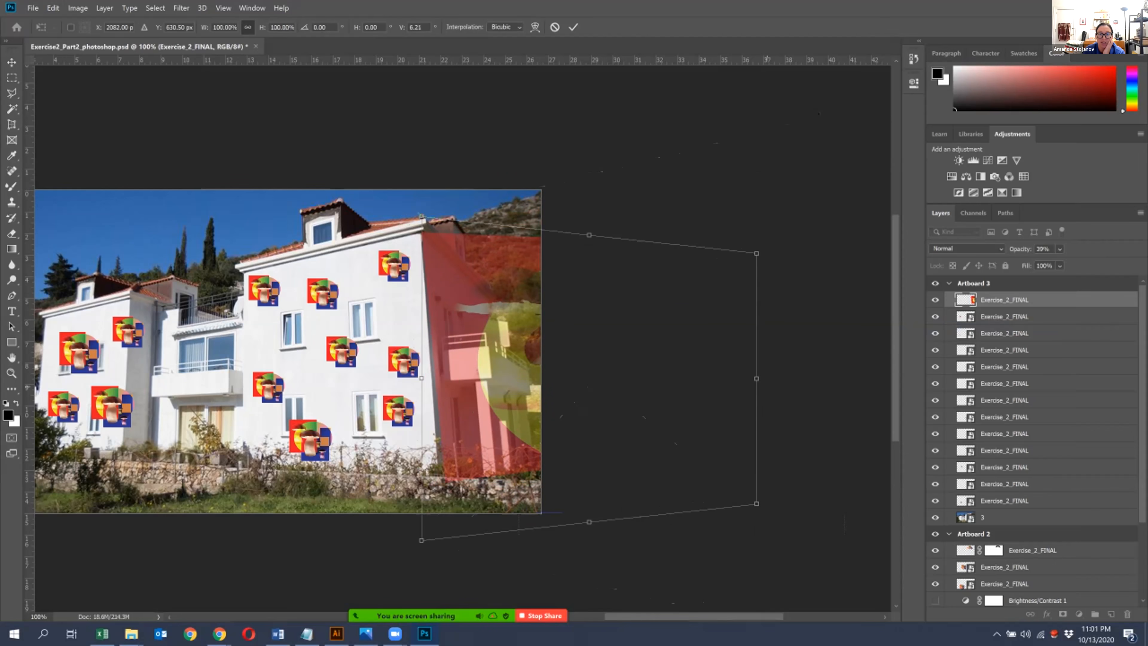
drag(757, 502, 756, 527)
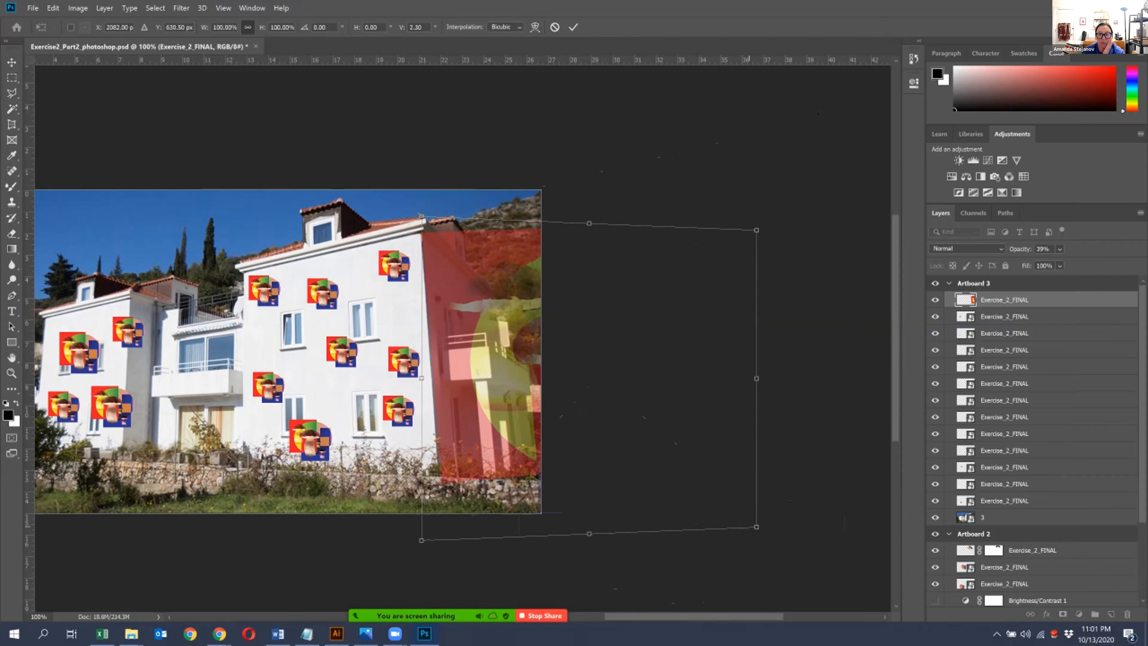
drag(756, 230, 756, 256)
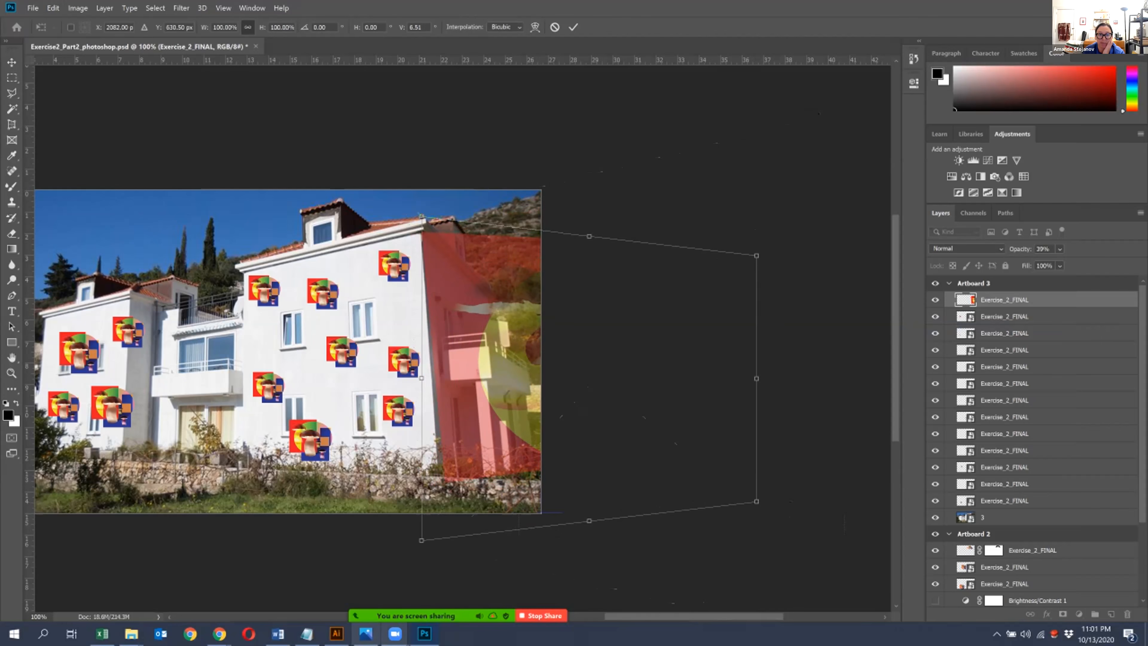
drag(422, 540, 409, 541)
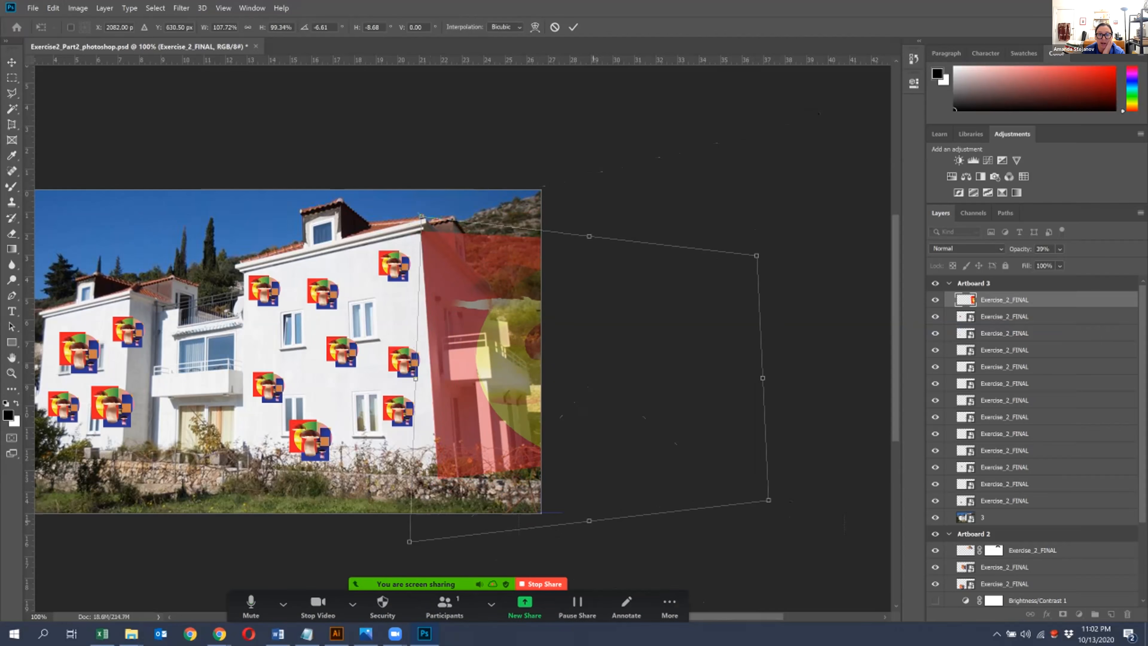
mouse_move(589, 521)
mouse_down()
mouse_move(534, 526)
mouse_move(589, 520)
mouse_up()
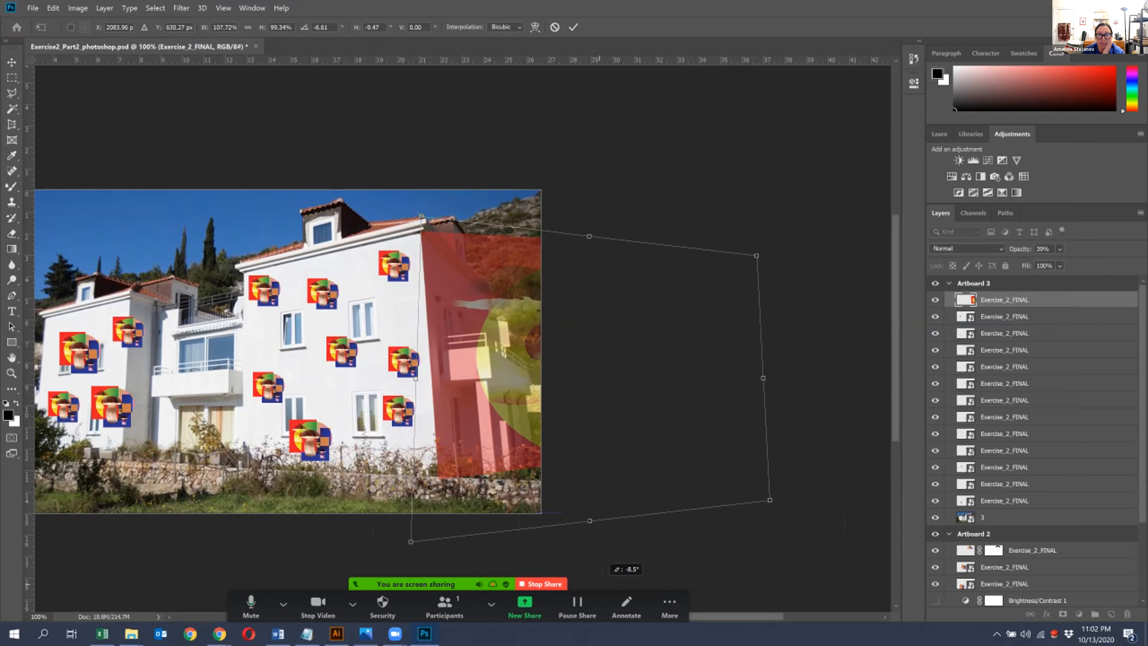
- Adjust the enlarged artwork's perspective taper and skew its far edge downward to follow the house's side wall
drag(757, 255, 762, 353)
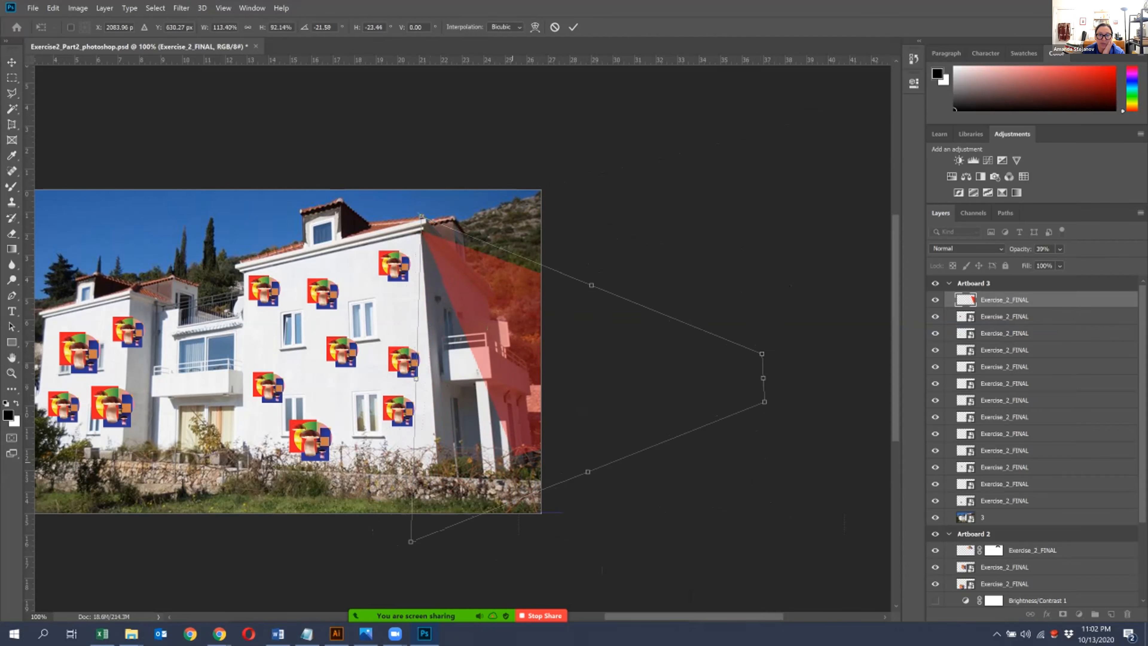
drag(764, 401, 769, 485)
drag(757, 270, 758, 278)
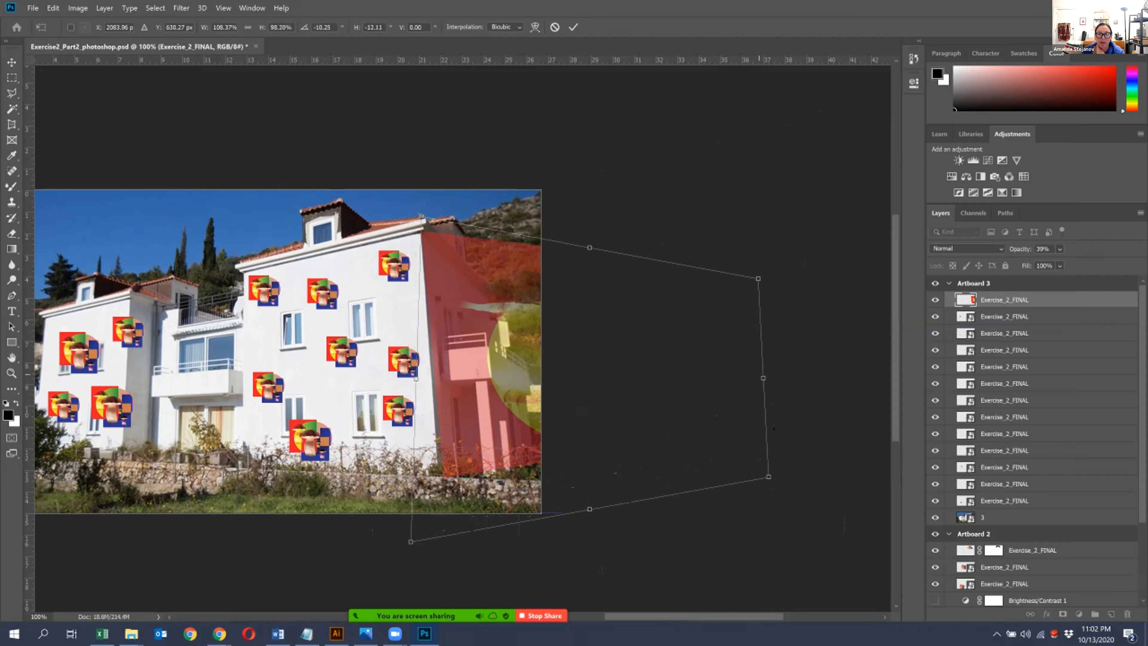
drag(763, 377, 768, 473)
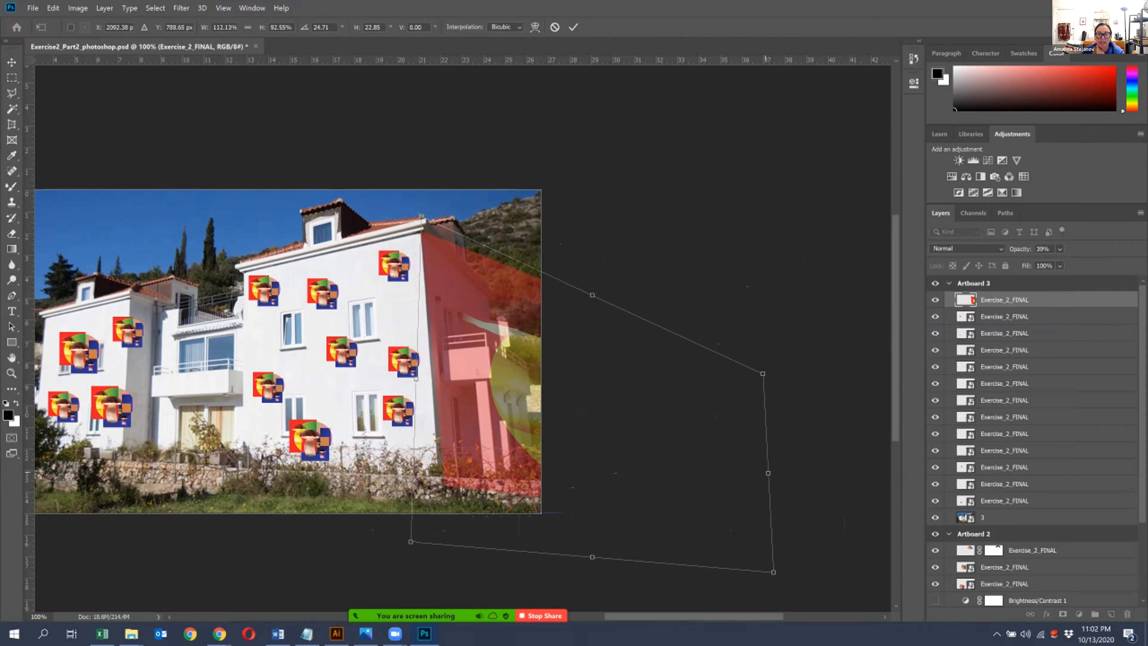
drag(411, 542, 404, 541)
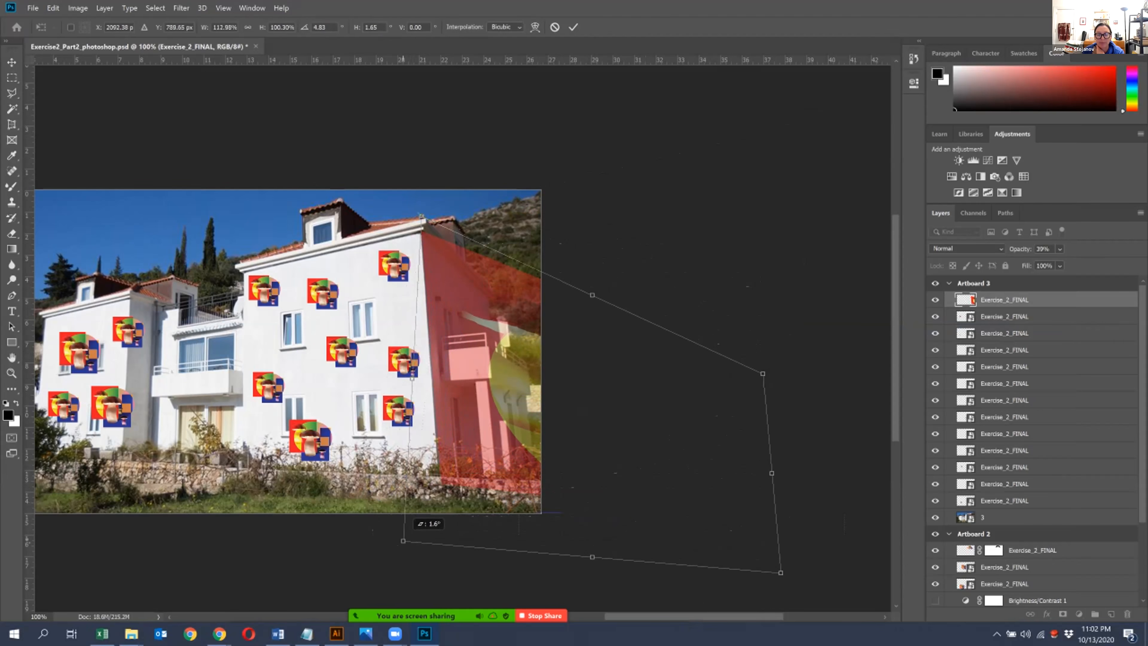
drag(780, 572, 751, 570)
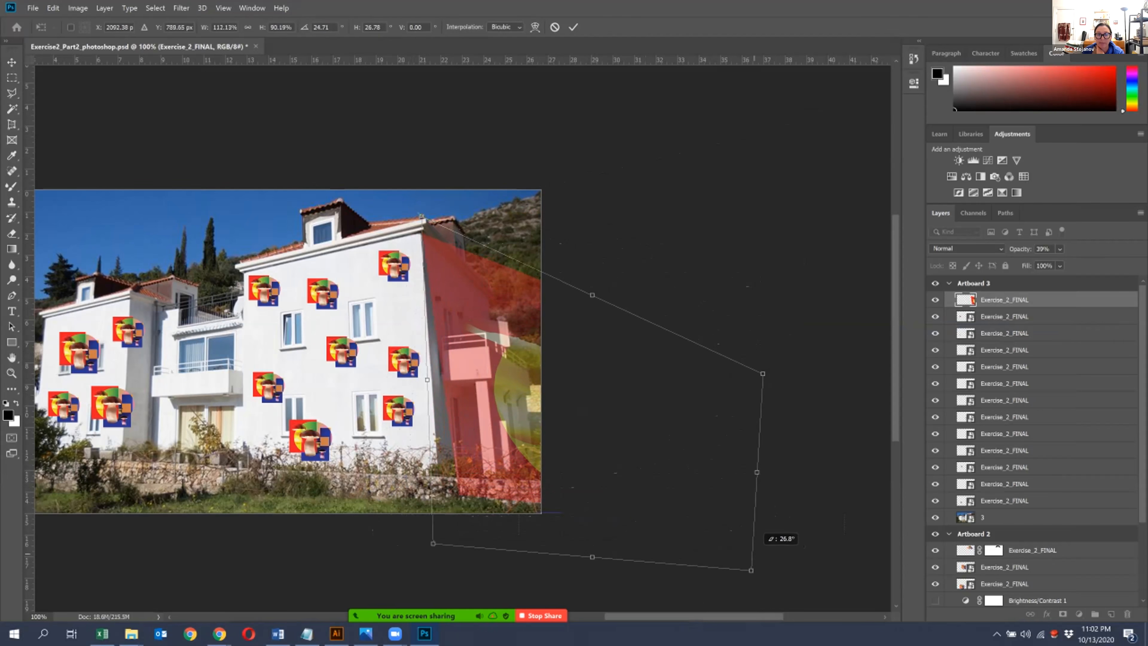
drag(433, 543, 403, 541)
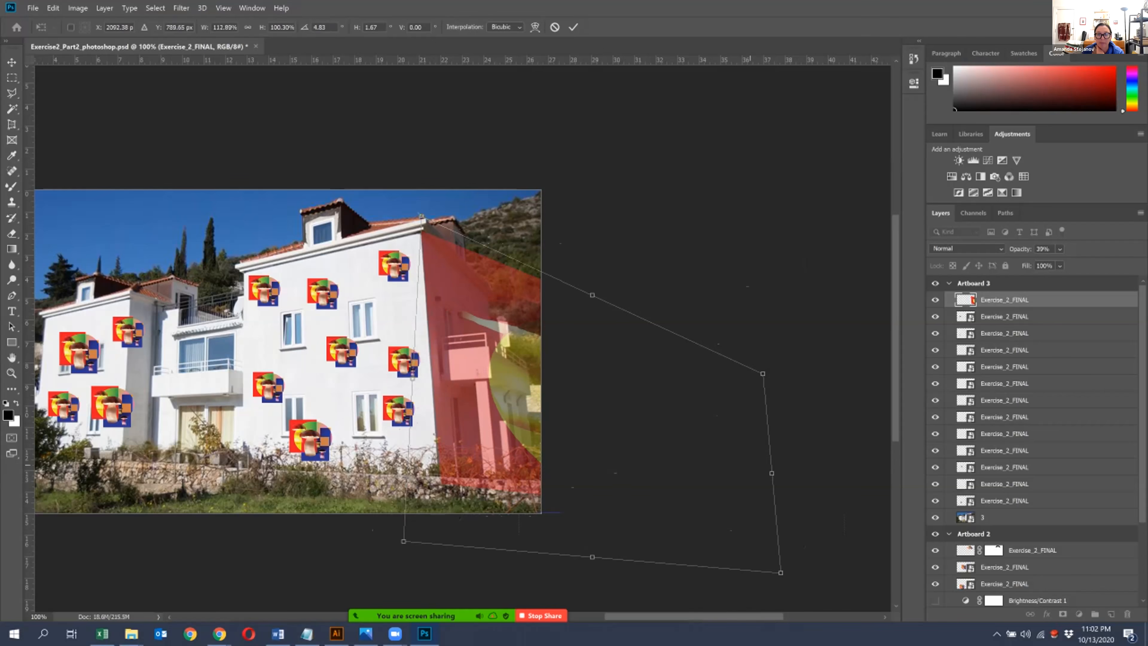
- Refine the artwork's downward skew and far-edge taper against the side wall's roofline
drag(771, 472, 770, 456)
mouse_move(761, 356)
mouse_down()
mouse_move(769, 461)
mouse_move(762, 305)
mouse_move(776, 517)
mouse_move(760, 335)
mouse_up()
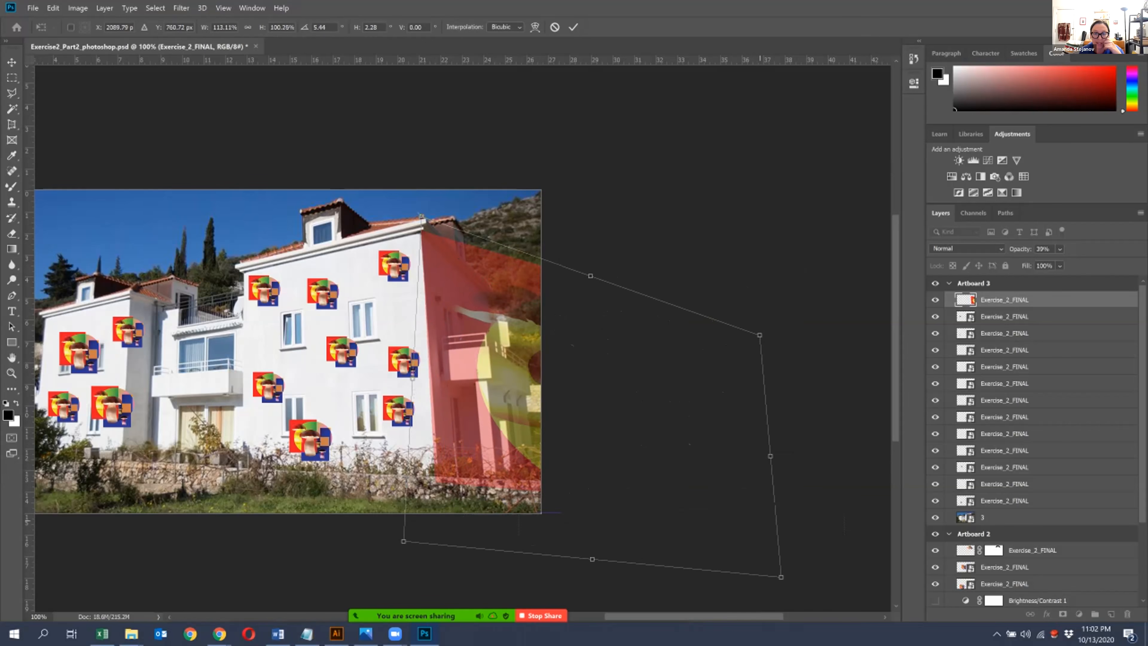
drag(771, 456, 778, 544)
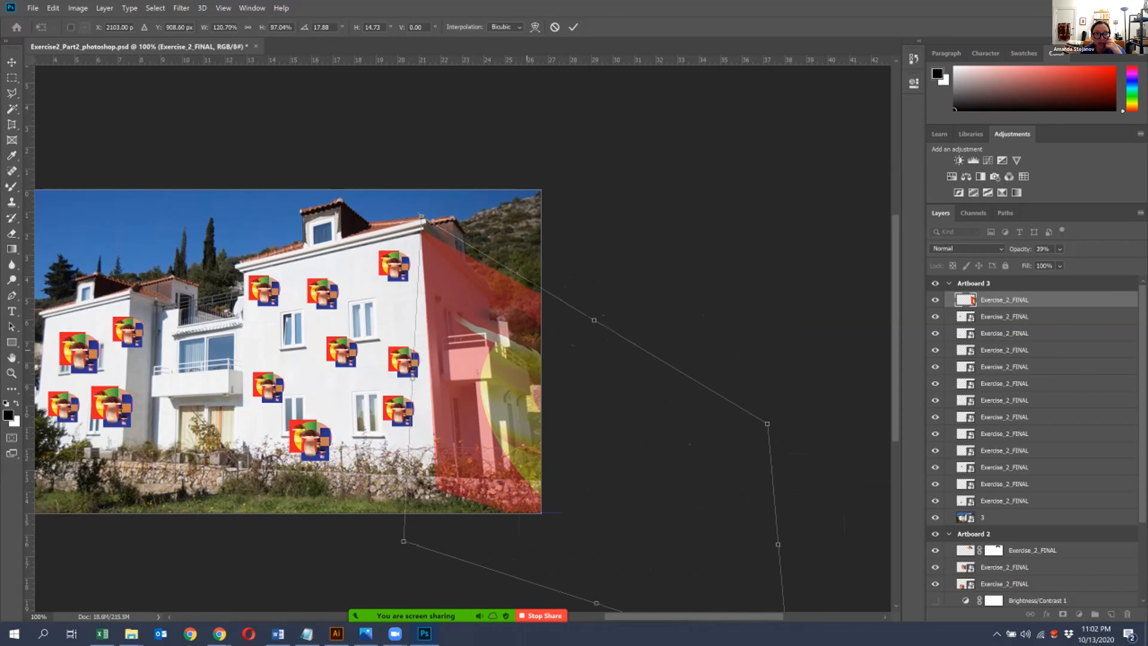
drag(767, 423, 766, 407)
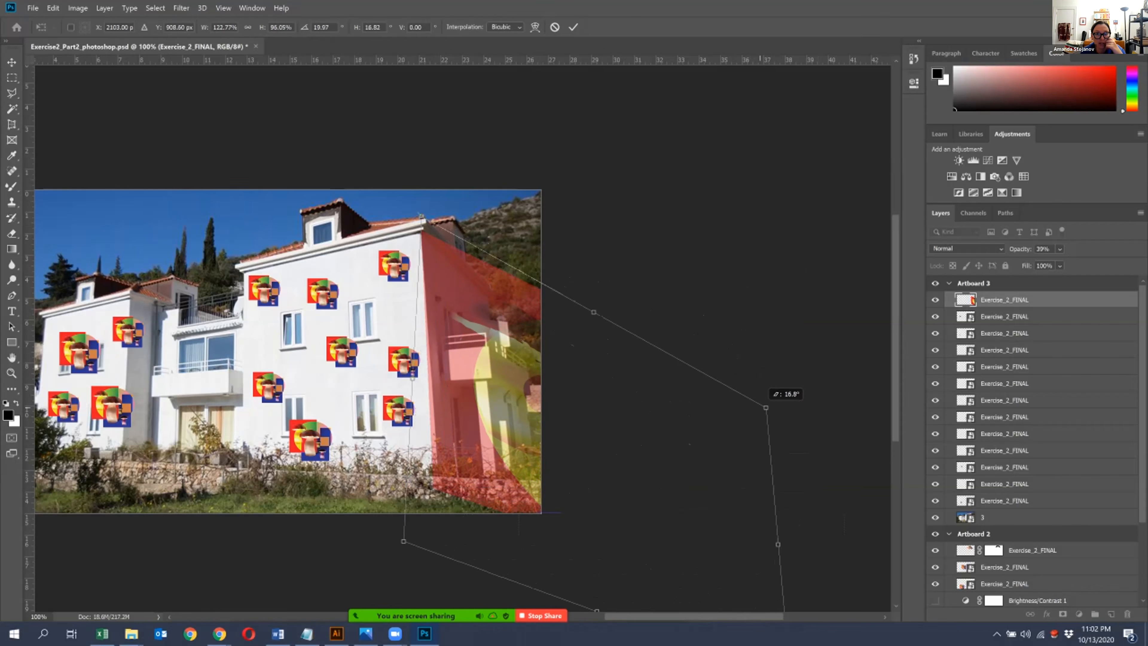
drag(777, 544, 776, 522)
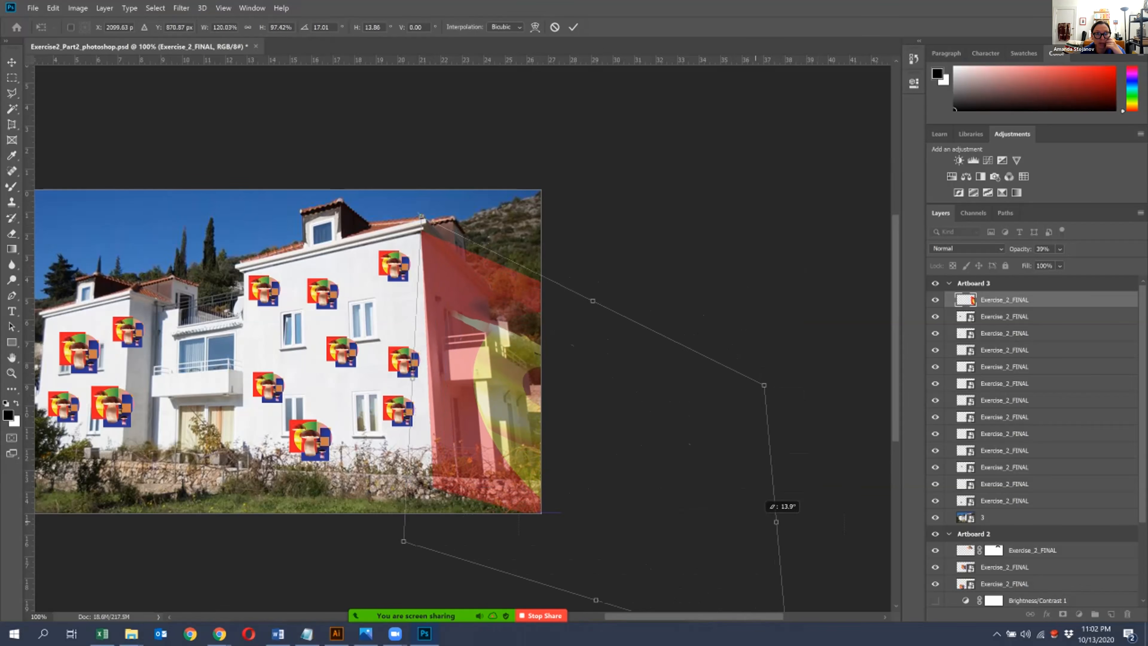
scroll(805, 583, down, 4)
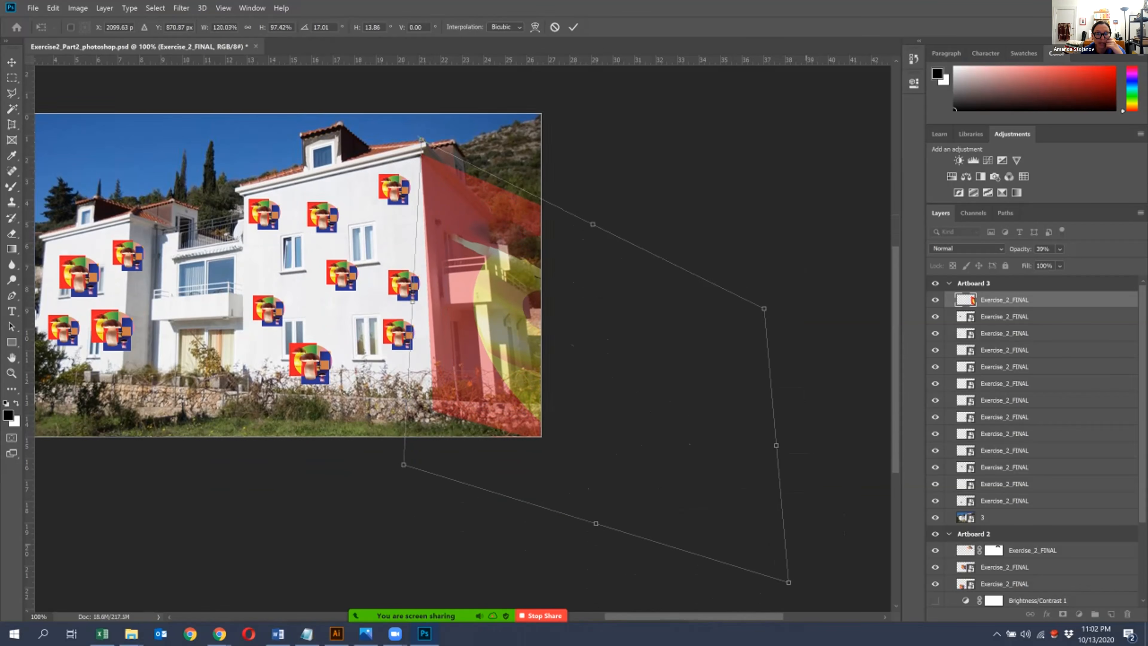
- Pull the artwork's far edge inward to narrow it, keeping its near edge at the house corner
drag(789, 581, 702, 555)
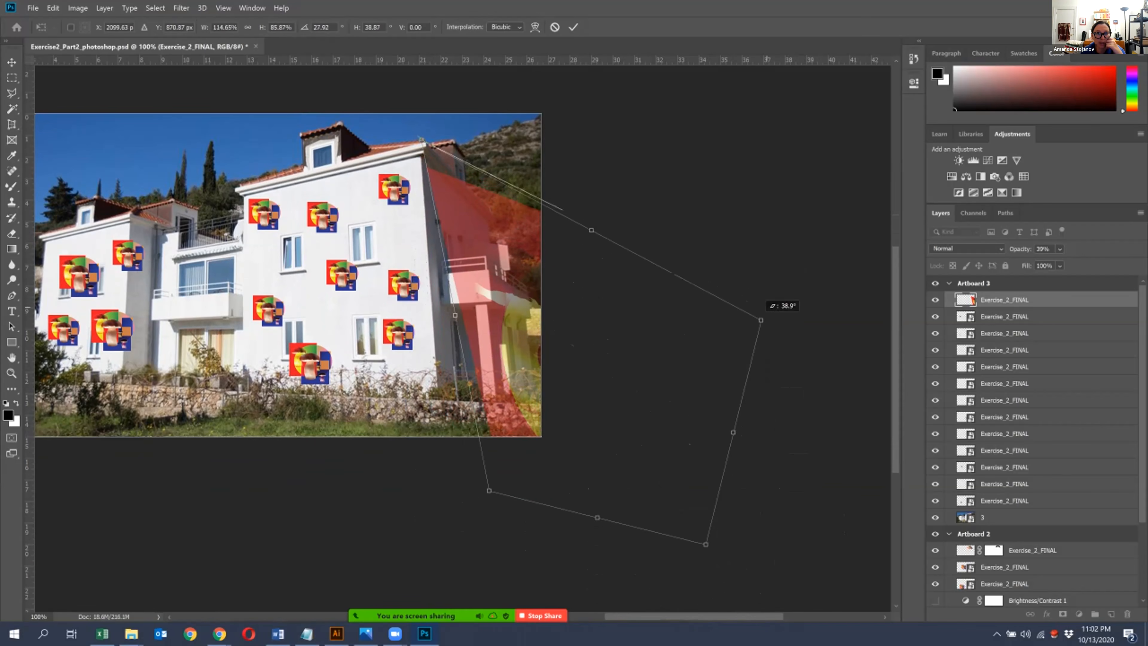
drag(764, 309, 694, 274)
drag(527, 304, 460, 266)
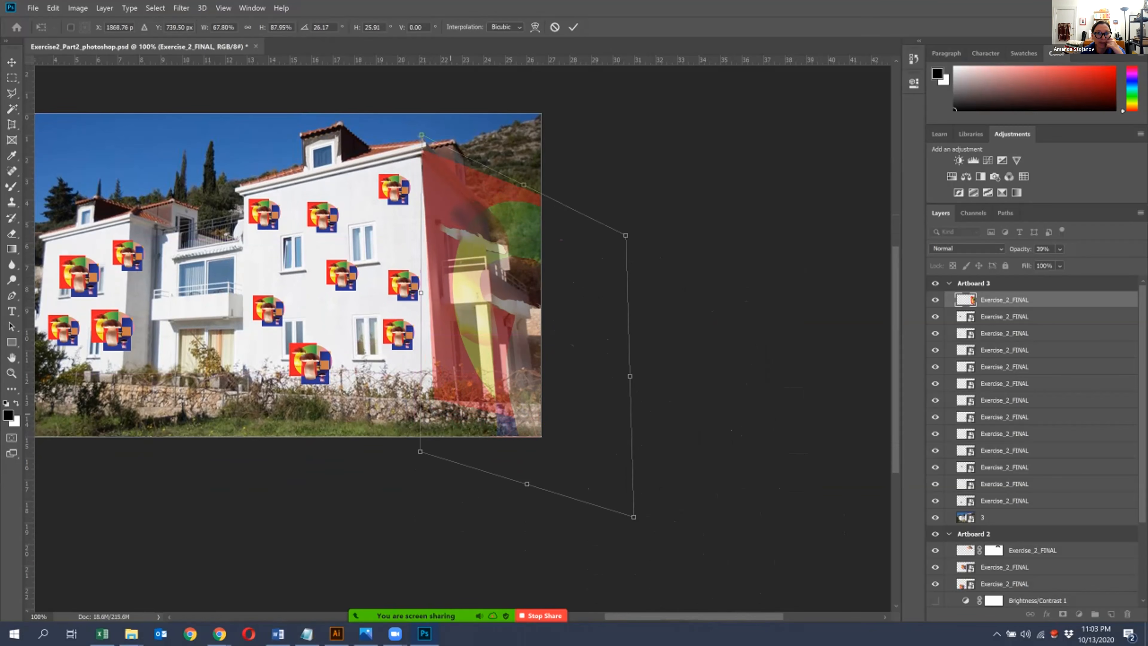
drag(420, 451, 420, 452)
drag(626, 235, 626, 263)
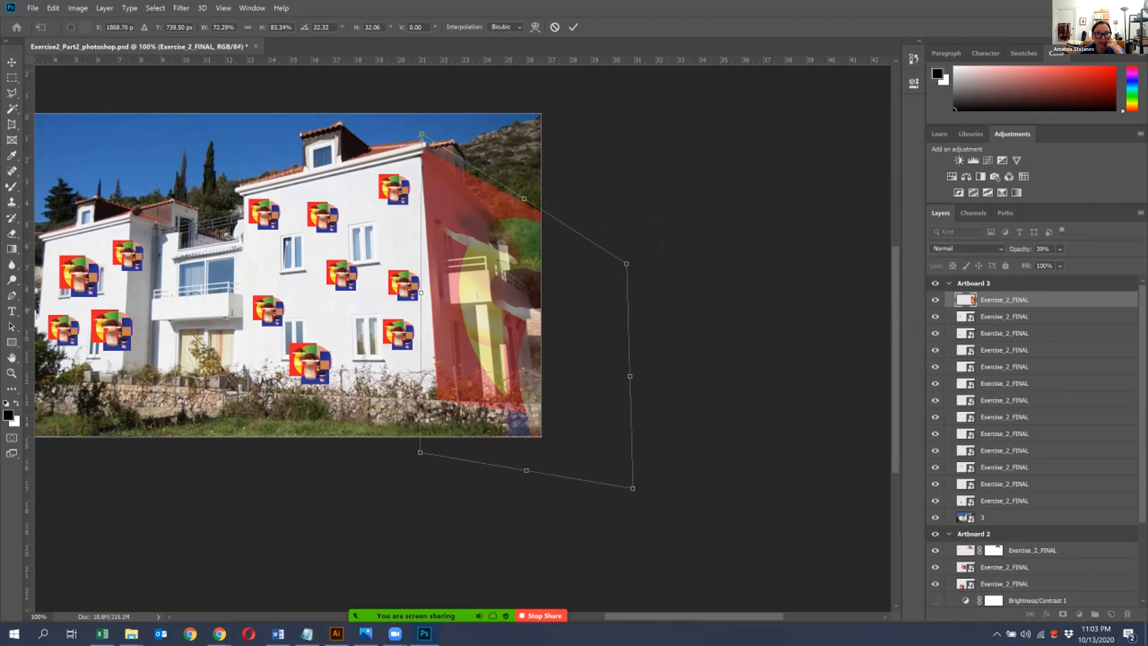
- Taper the artwork's far edge further, line its near edge up with the house corner, and apply the transform
drag(626, 263, 627, 286)
drag(542, 297, 541, 300)
drag(630, 468, 609, 467)
drag(515, 342, 509, 338)
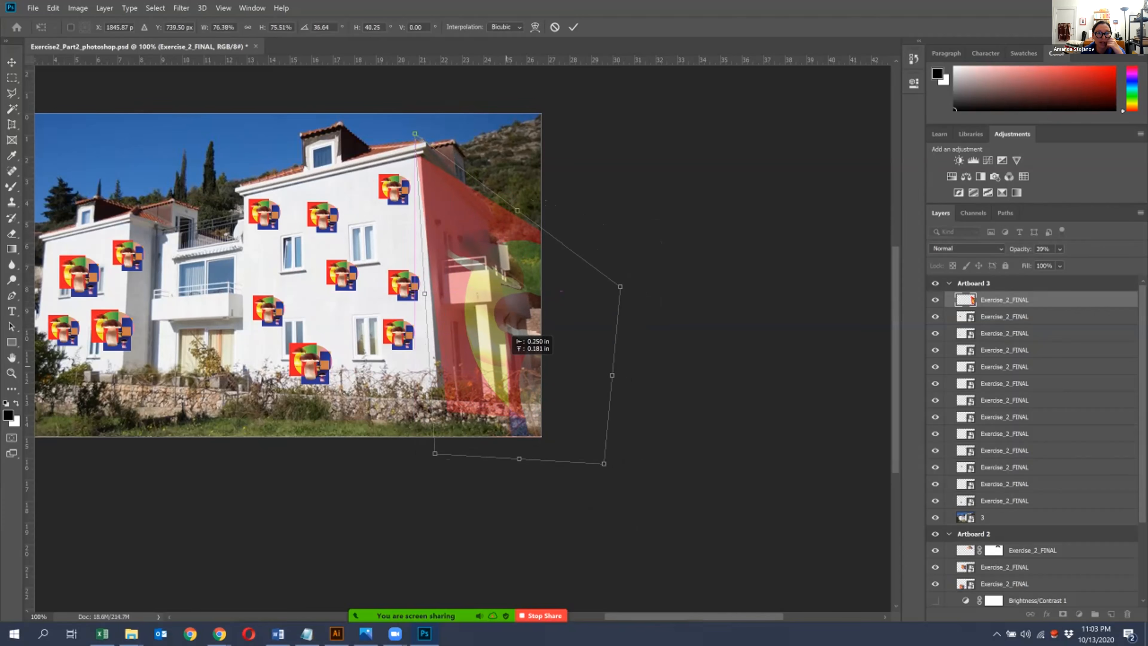
drag(414, 134, 425, 141)
drag(542, 321, 538, 285)
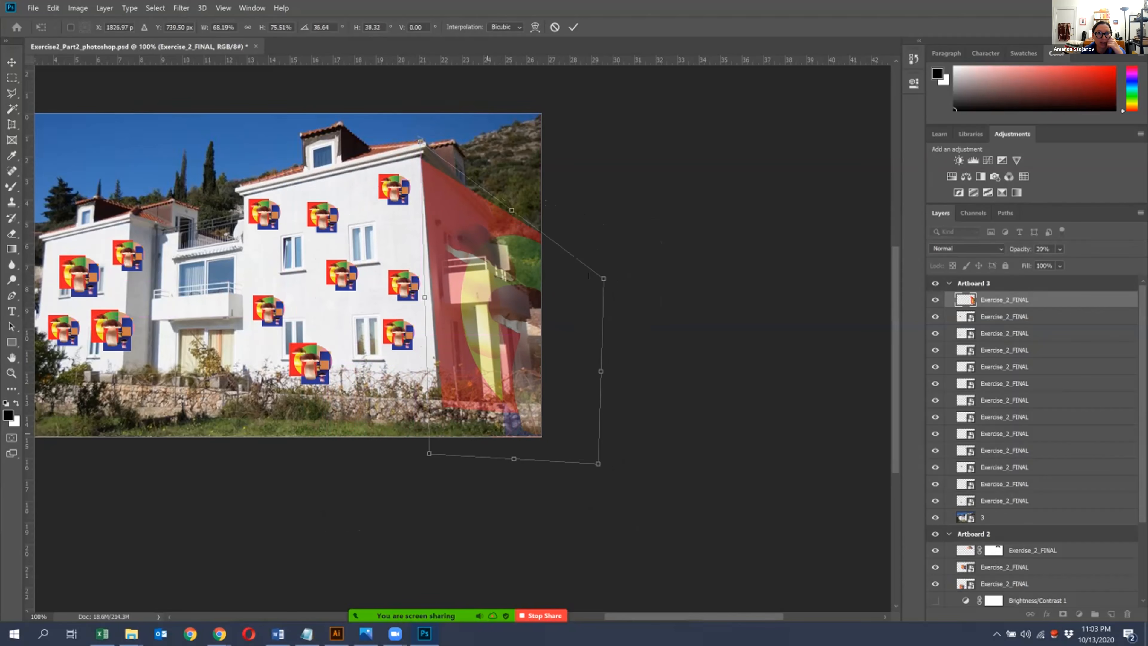
drag(429, 454, 425, 455)
key(Return)
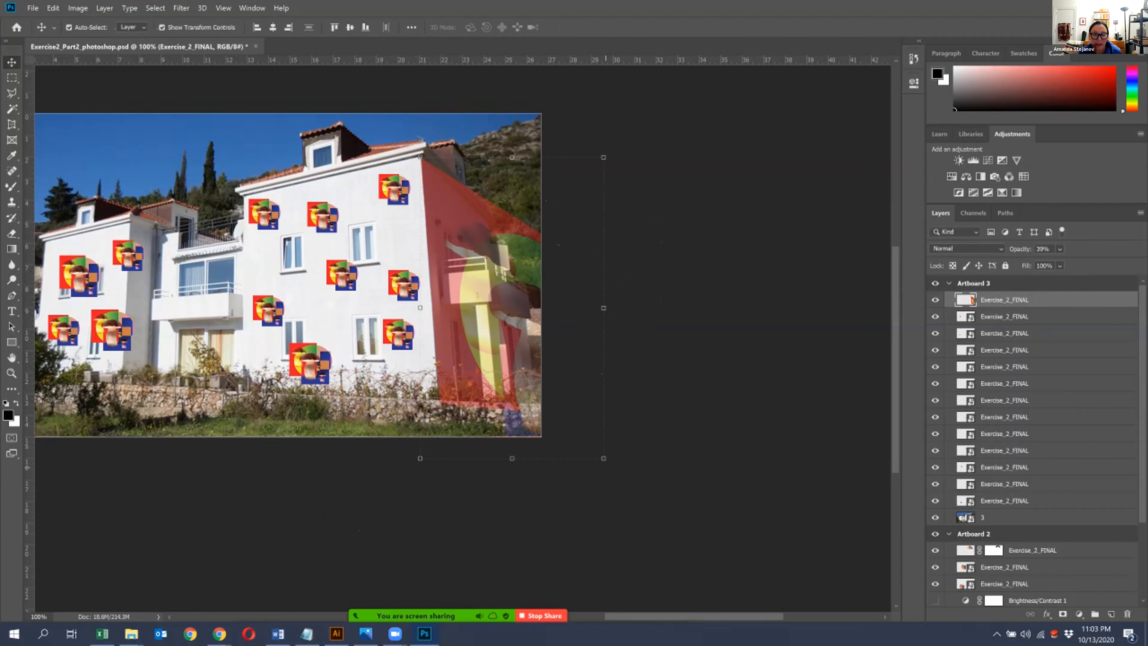
- Scale the artwork down to the side wall's width and nudge it slightly left against the house corner
drag(603, 458, 520, 403)
key(Return)
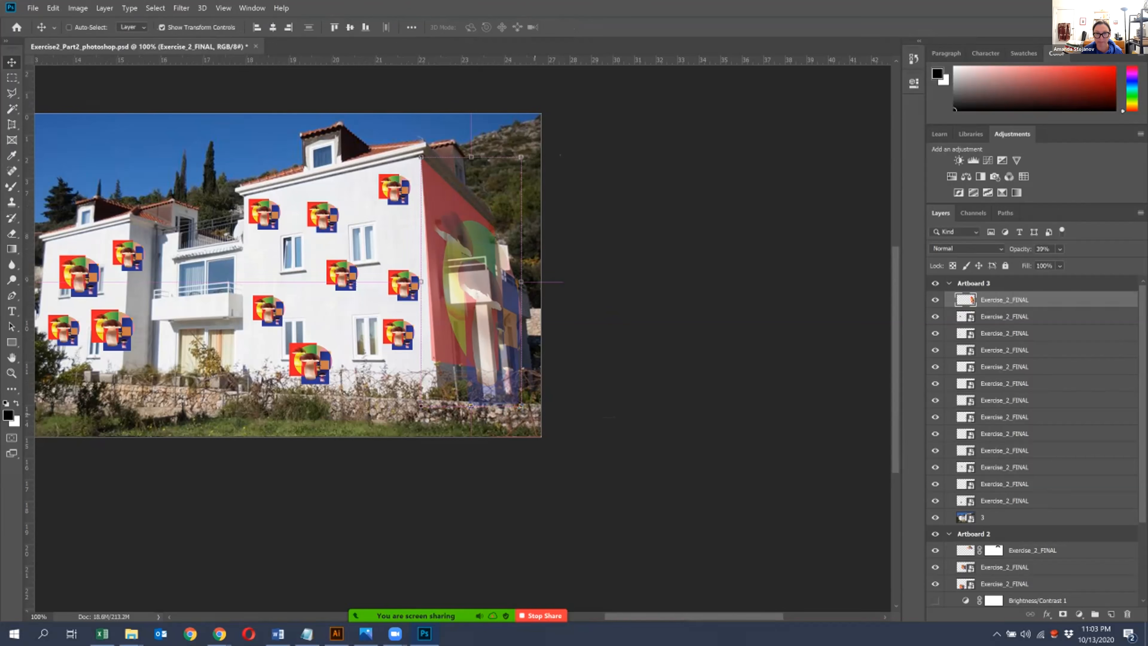
key(ctrl+plus)
key(ctrl+plus)
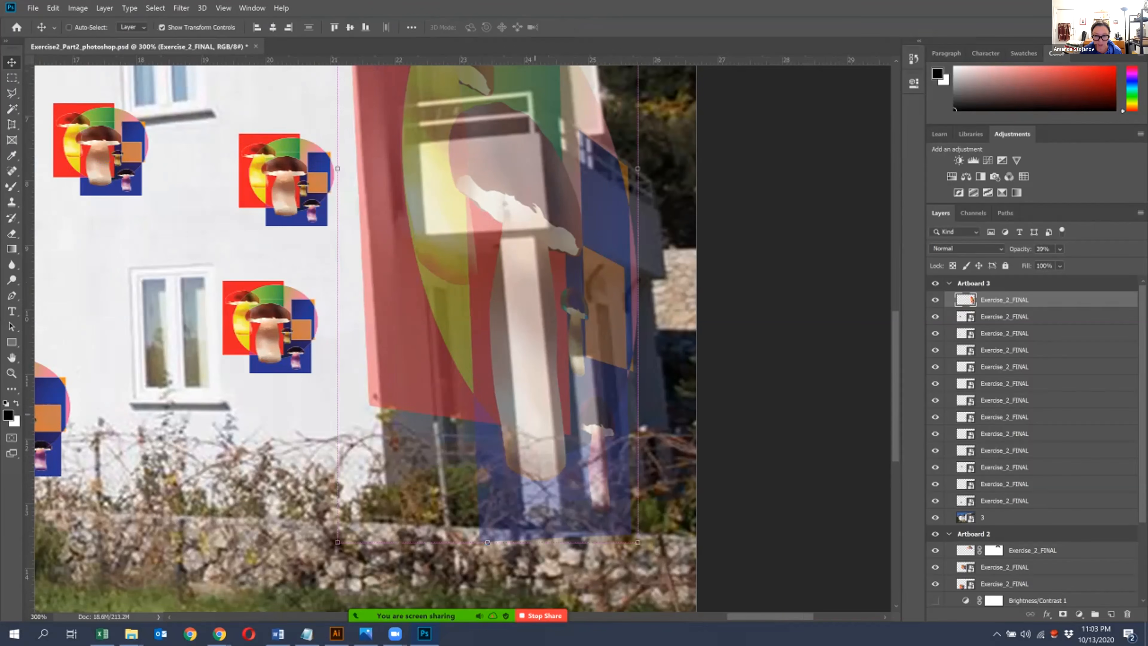
key(ctrl+minus)
scroll(461, 326, up, 2)
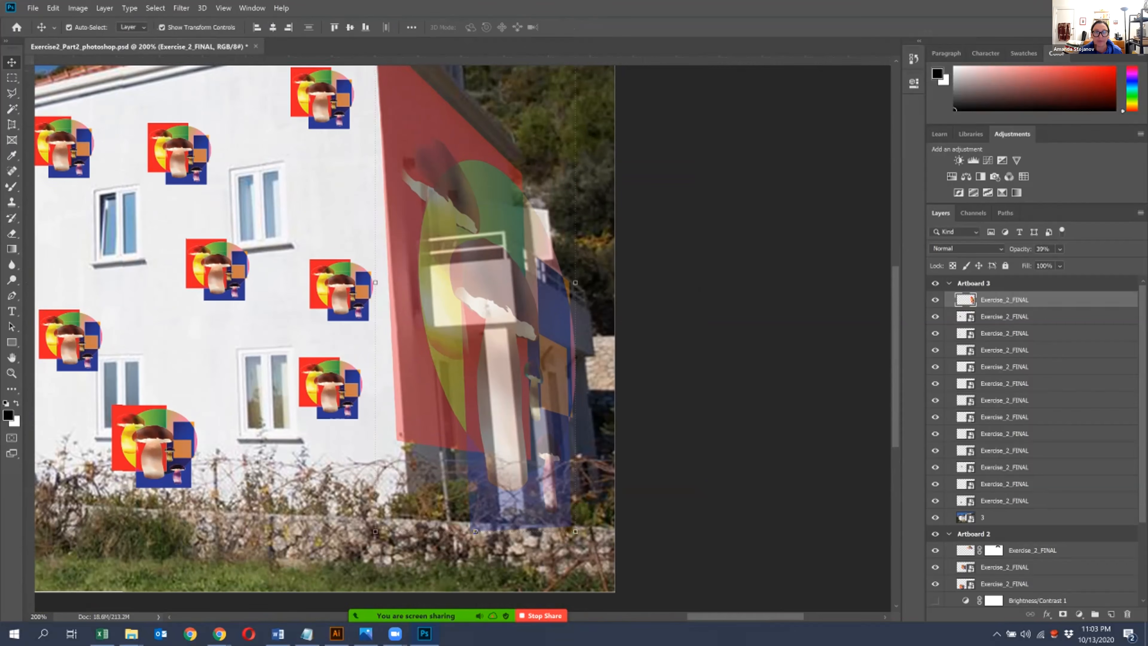
key(ctrl+plus)
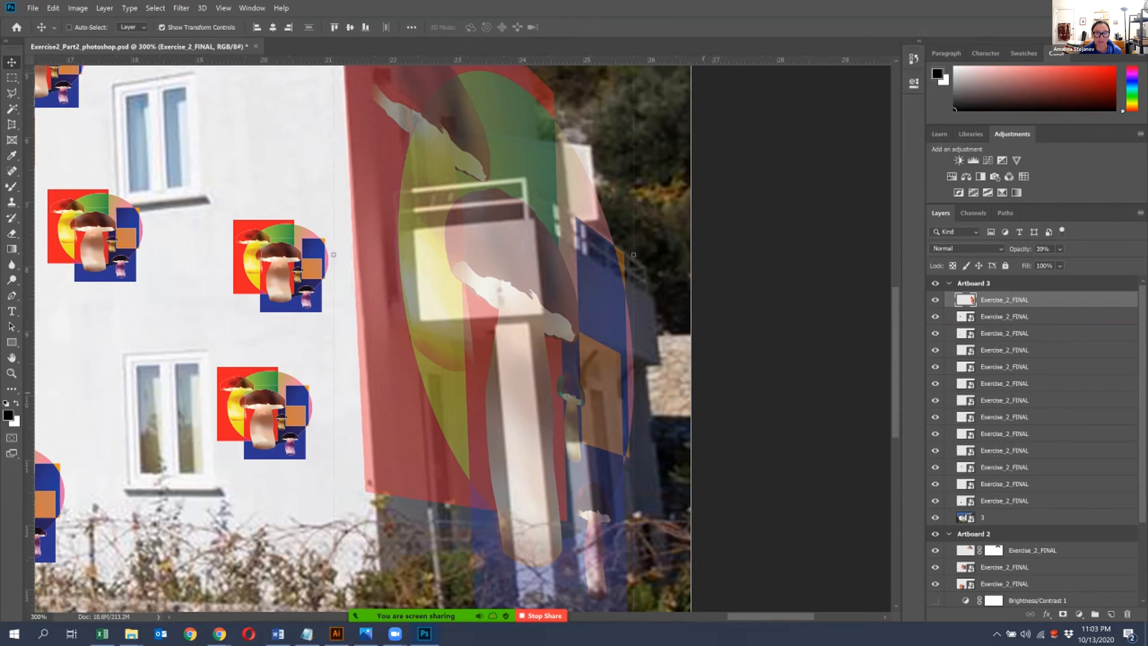
key(ctrl+minus)
scroll(461, 335, up, 2)
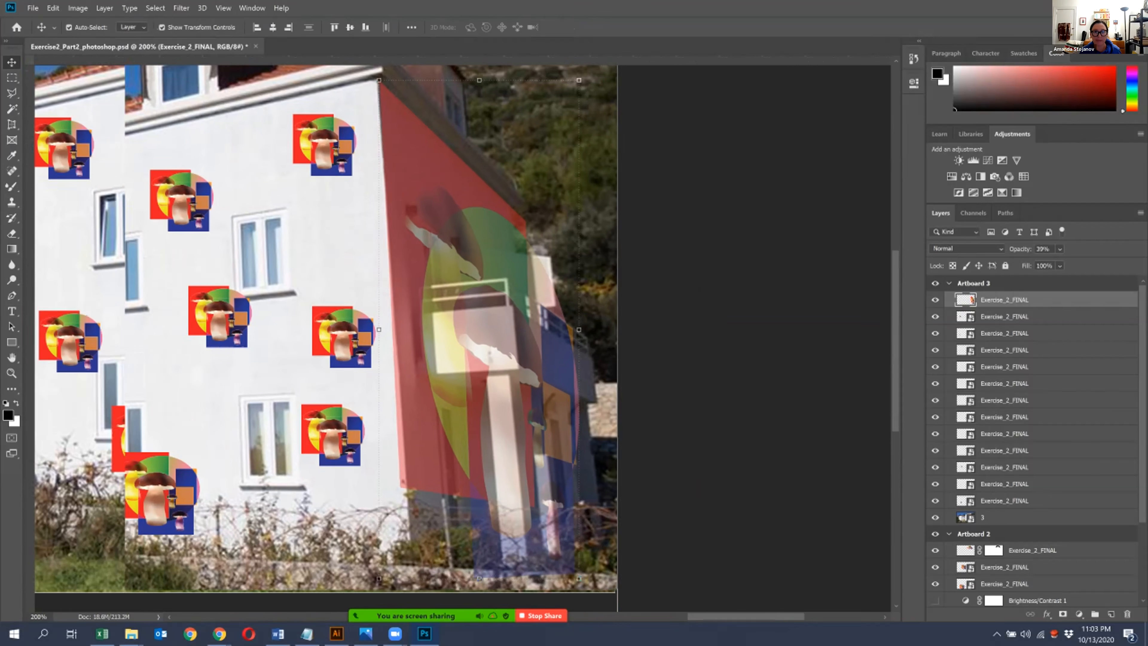
key(Left)
key(Left)
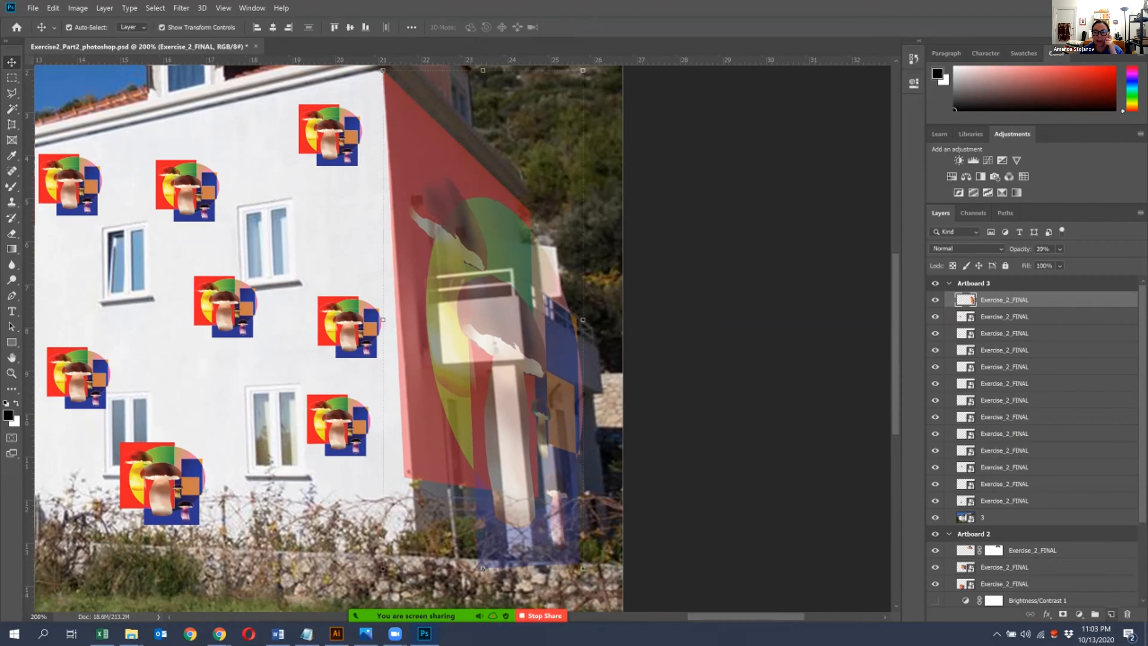
- Add a layer mask to the artwork and outline the front-wall strip beside the house corner with the Polygonal Lasso
click(1062, 613)
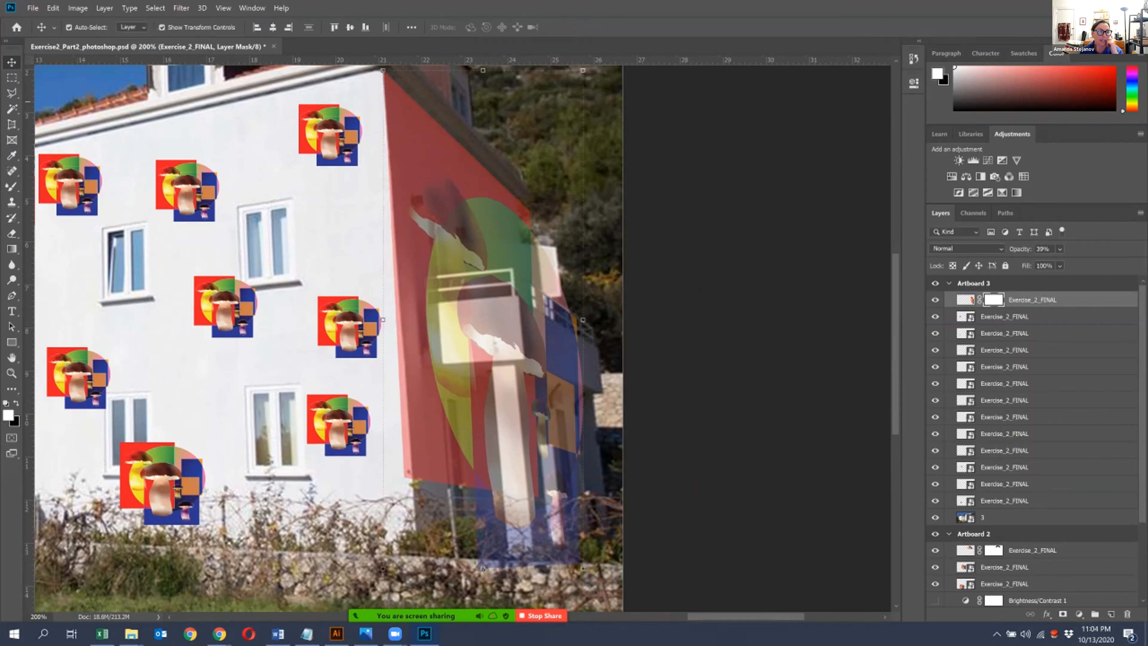
key(l)
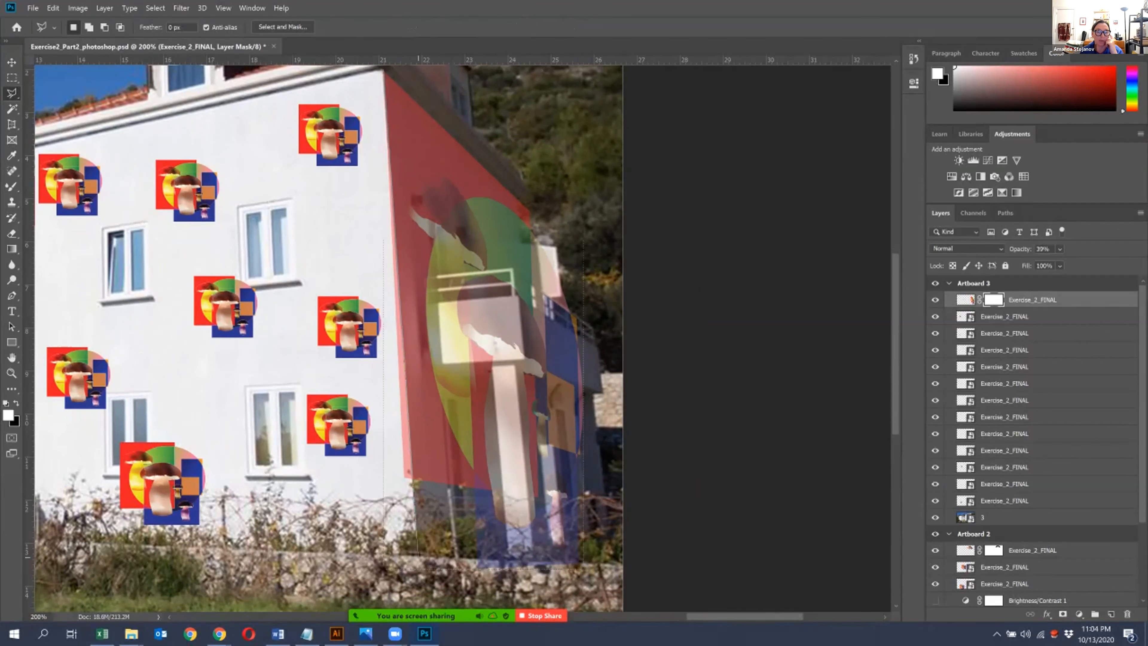
click(357, 546)
- Paint black on the mask with a size 50 brush inside the selection to hide artwork spilling past the corner
click(12, 388)
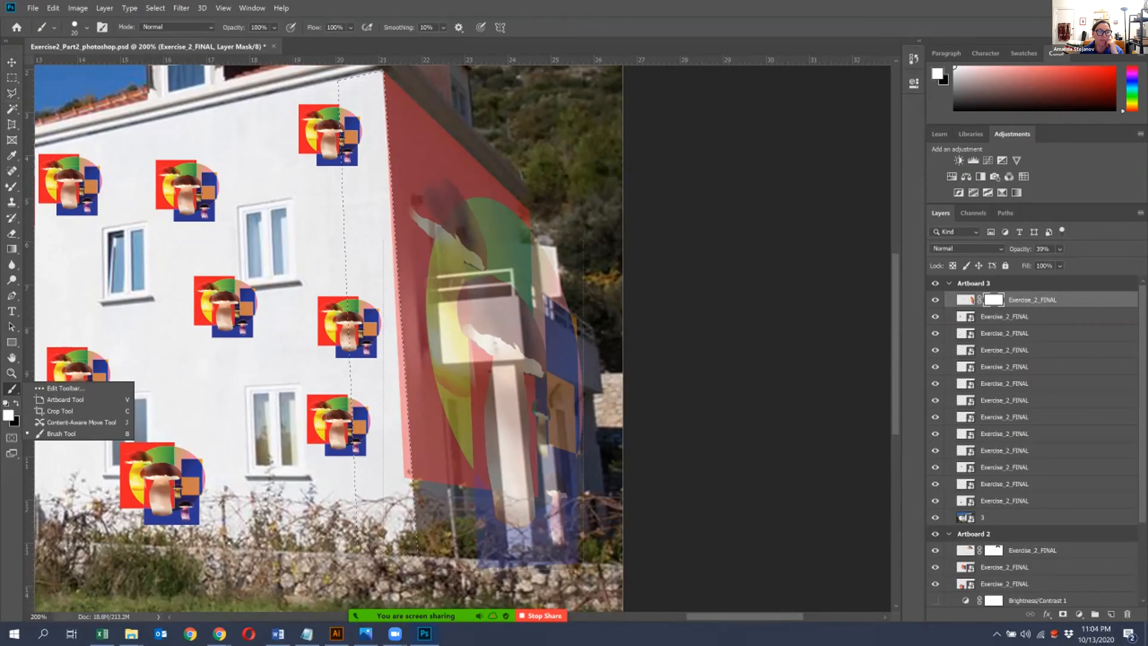
click(13, 388)
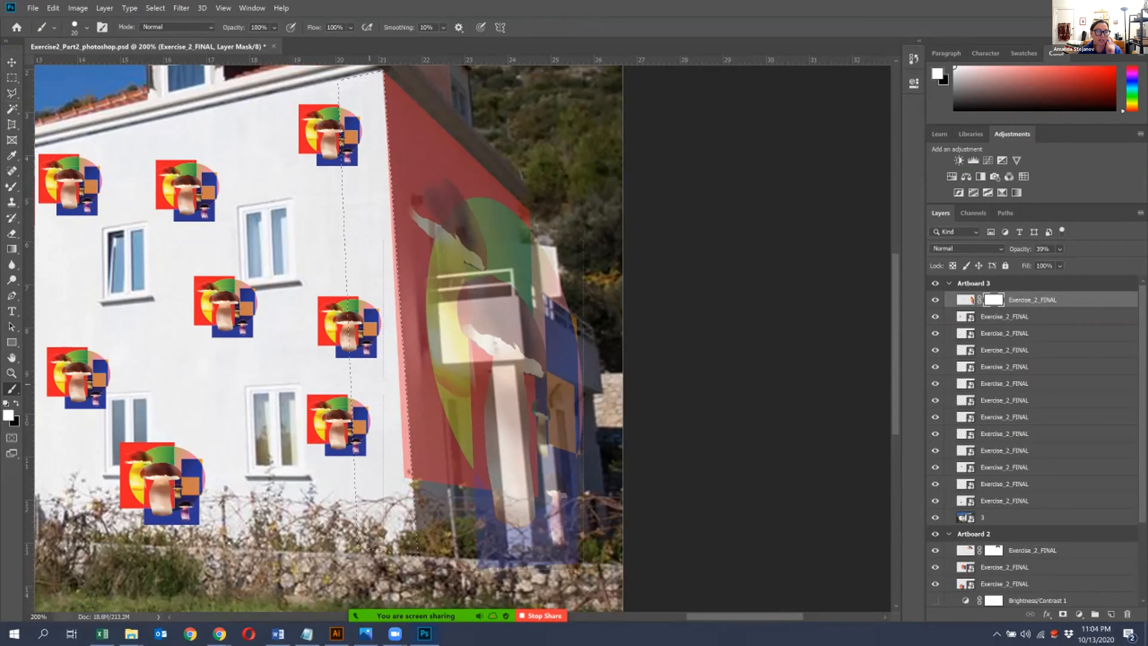
key(x)
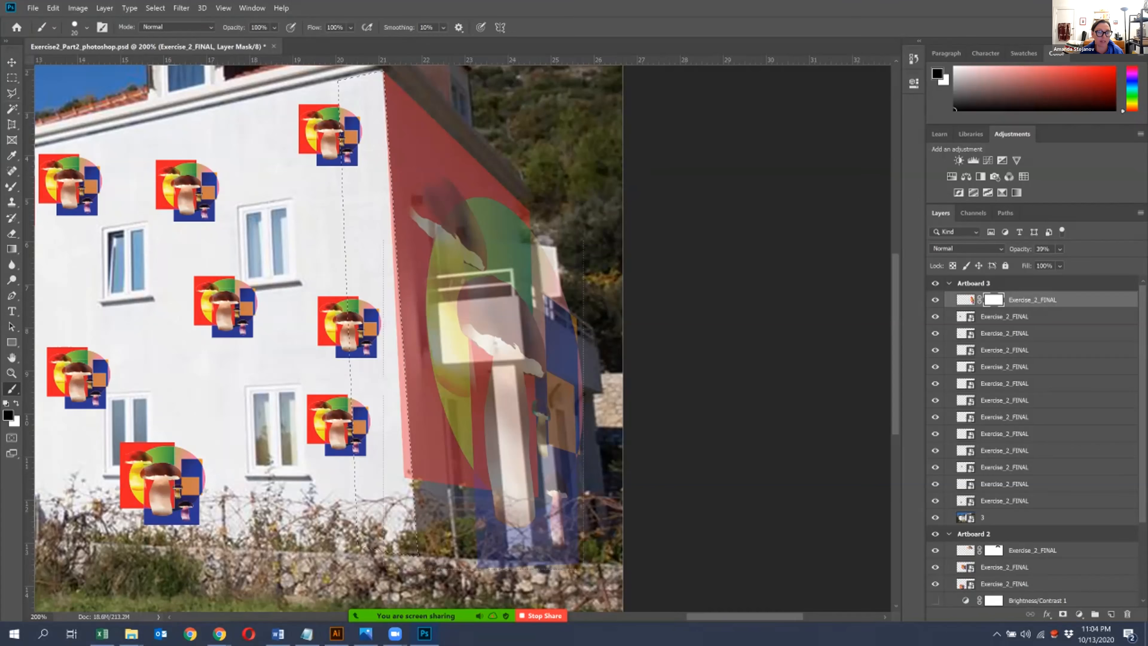
key(bracketright)
key(bracketright)
key(bracketright)
drag(411, 491, 379, 94)
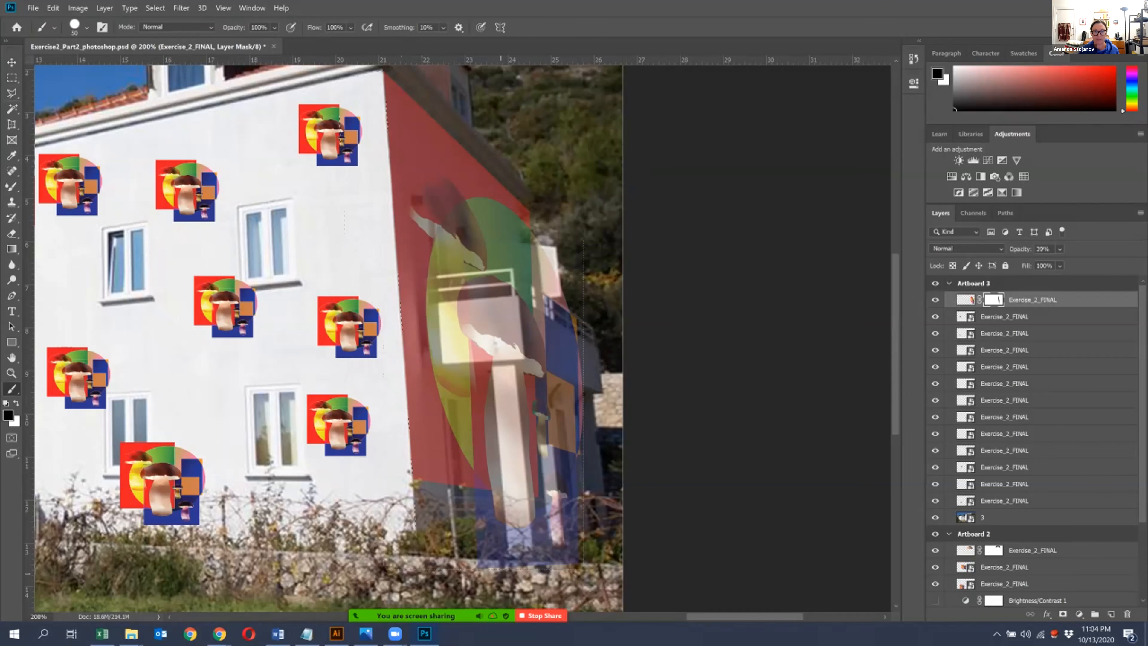
- Outline the balcony's solid front and side parapet with the Polygonal Lasso and paint it black on the artwork's mask
key(ctrl+plus)
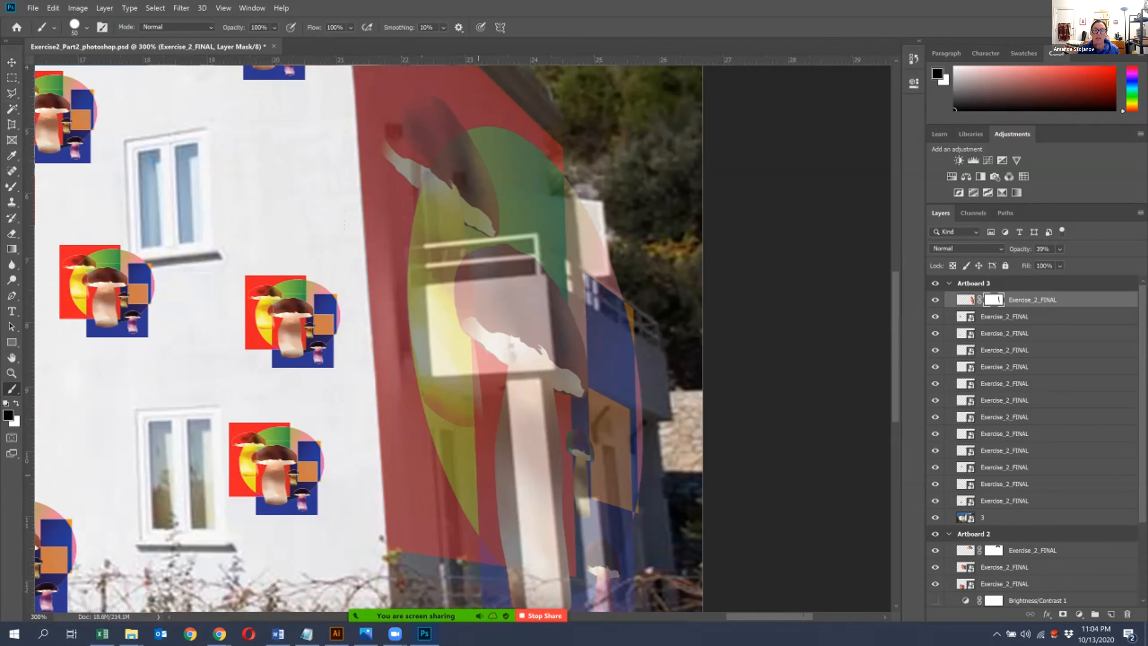
drag(498, 466, 405, 375)
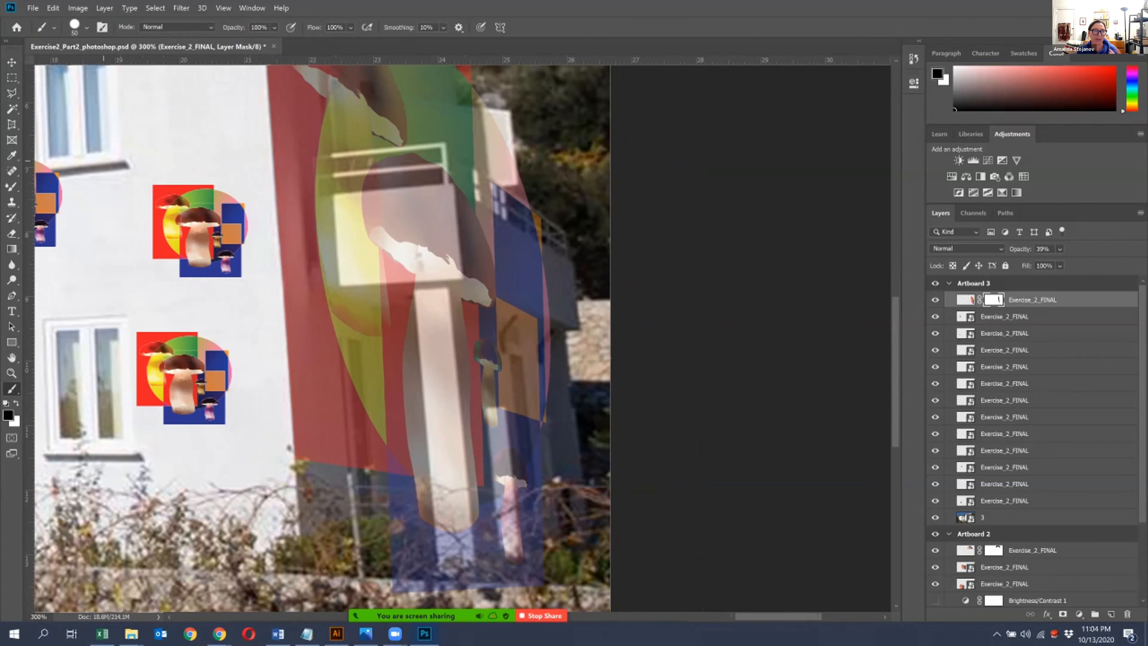
click(12, 93)
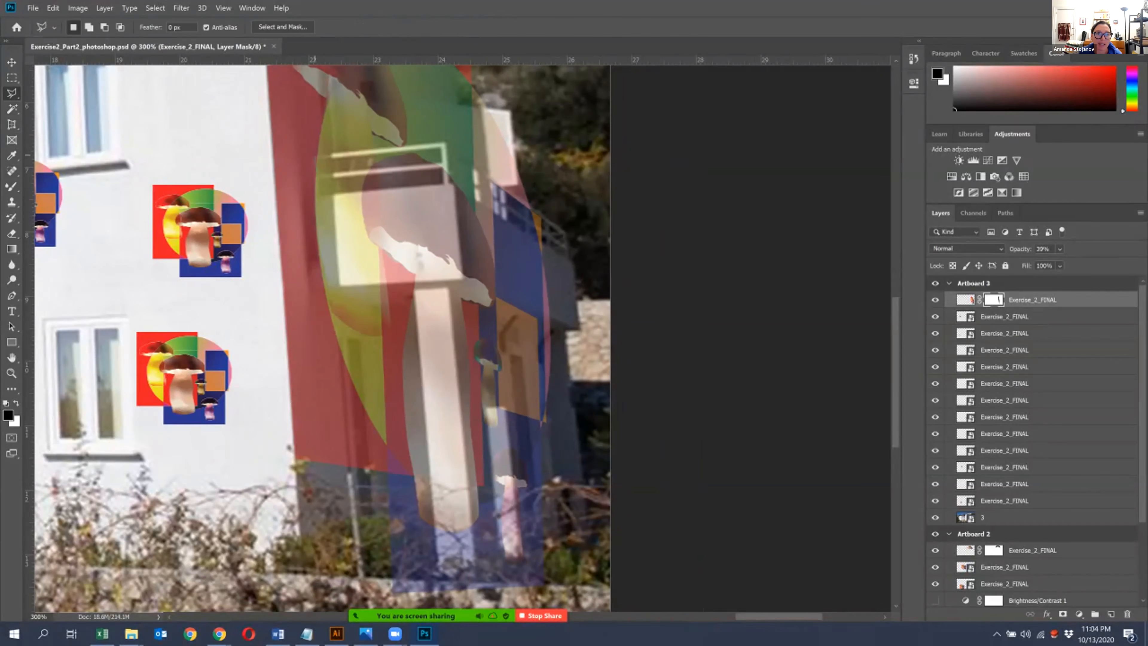
drag(327, 293, 322, 288)
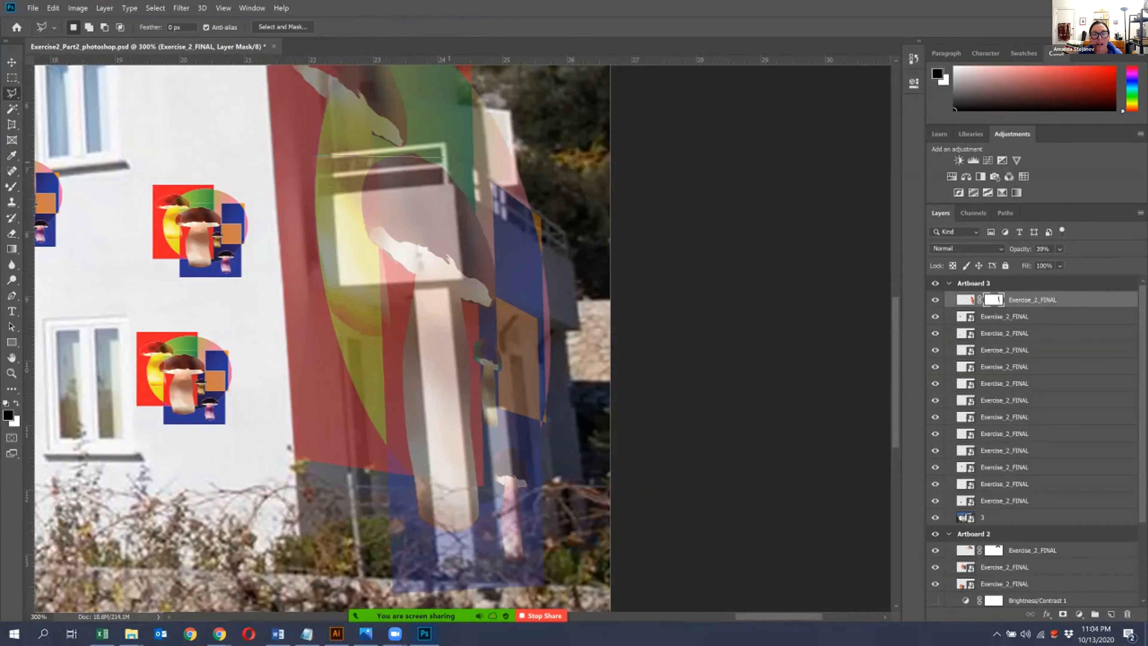
key(Escape)
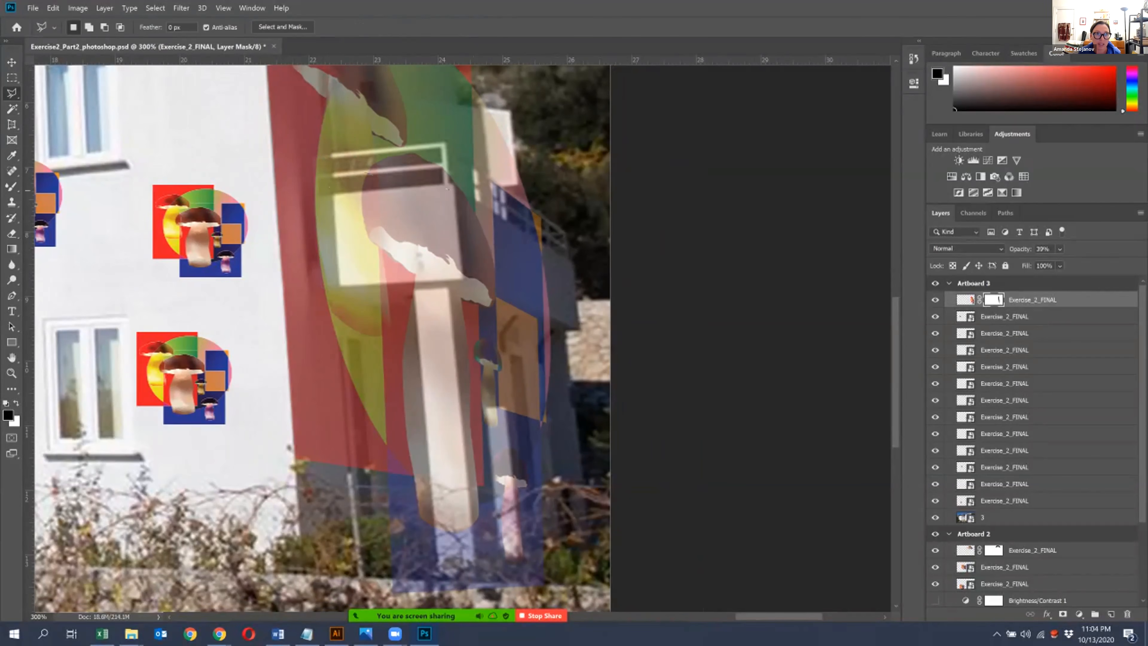
click(330, 195)
click(453, 184)
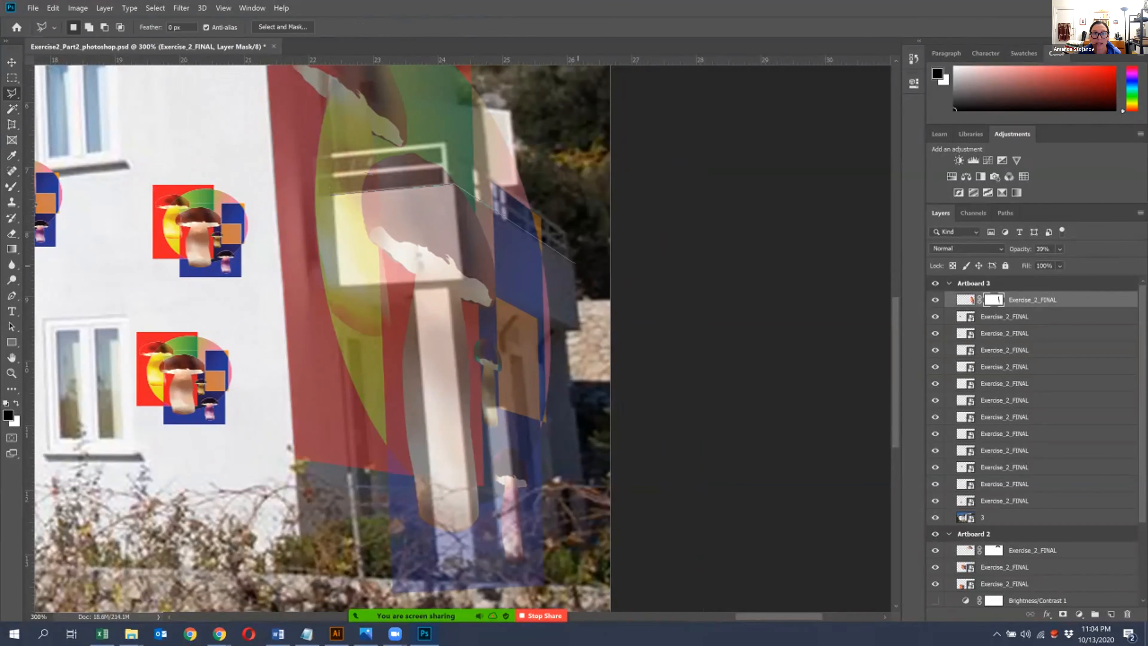
click(575, 264)
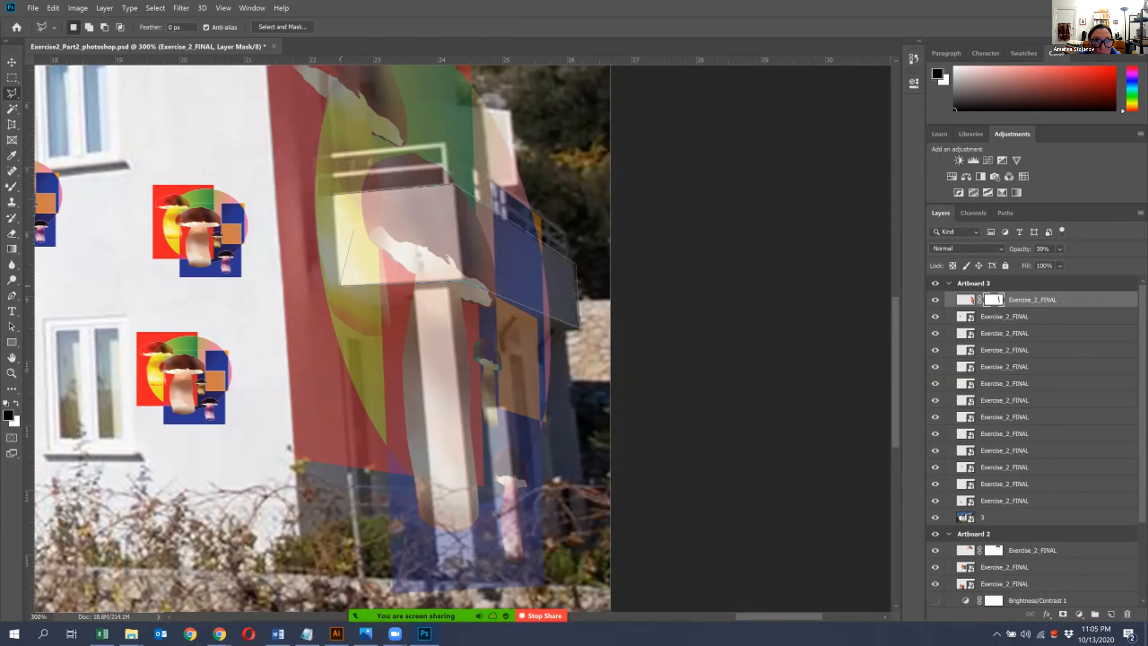
click(332, 195)
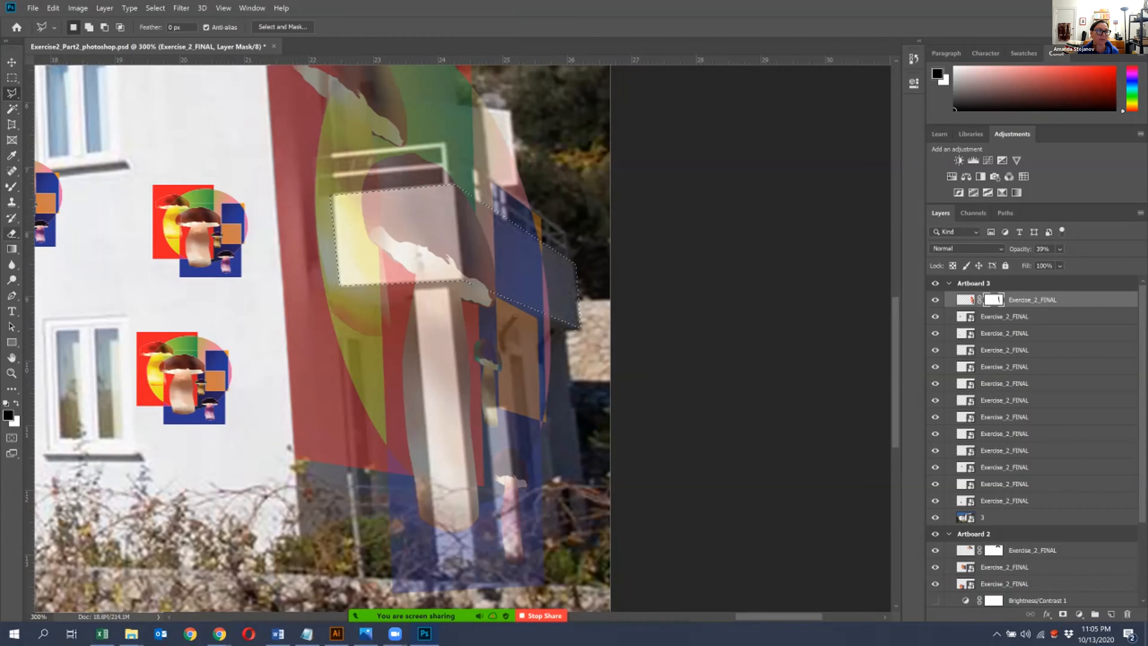
click(11, 389)
mouse_move(337, 207)
mouse_down()
mouse_move(437, 198)
mouse_move(457, 263)
mouse_move(465, 235)
mouse_move(493, 231)
mouse_move(412, 288)
mouse_up()
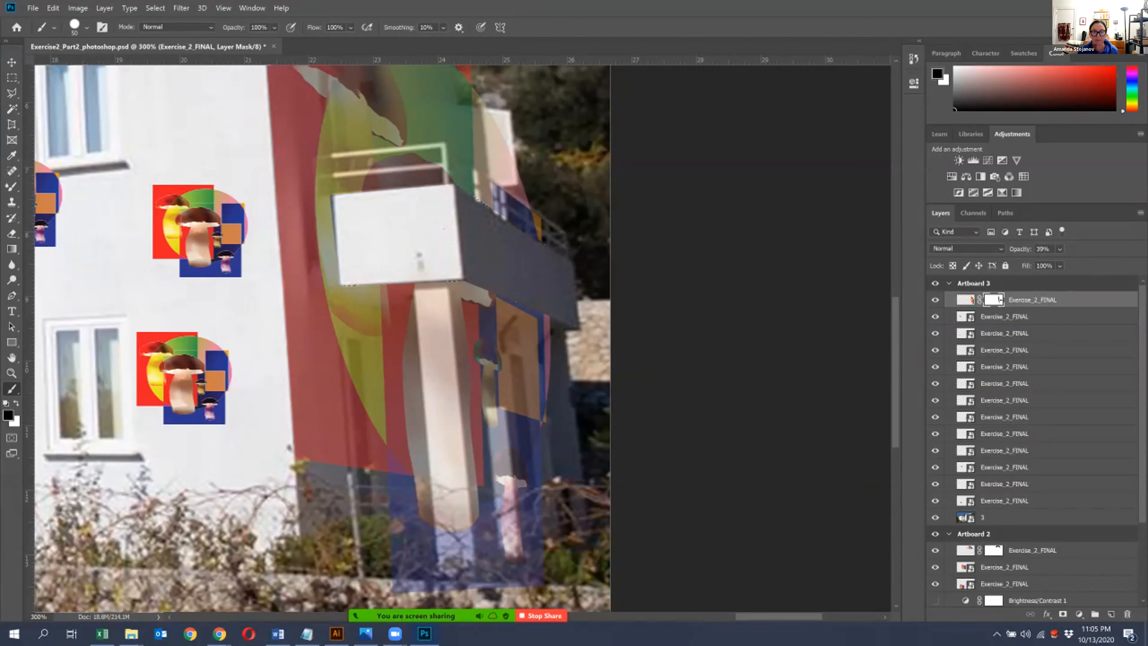
- Lower the side-wall artwork layer's opacity to 8% to expose the photo beneath
click(1060, 266)
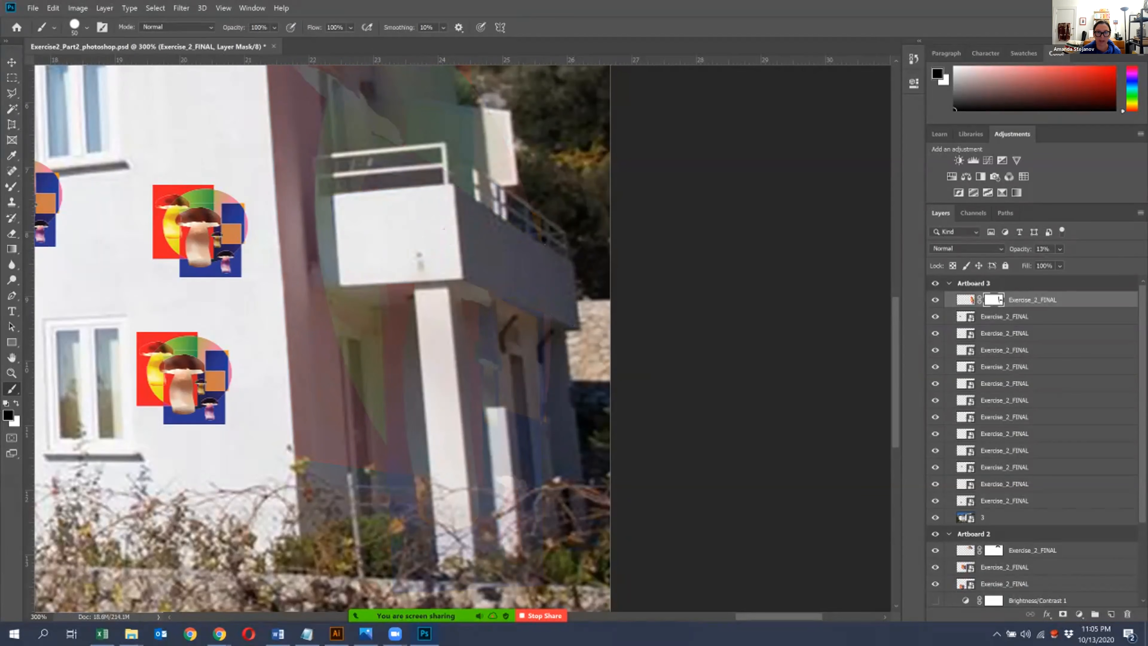
key(ctrl+plus)
click(1060, 265)
drag(1067, 263, 1060, 263)
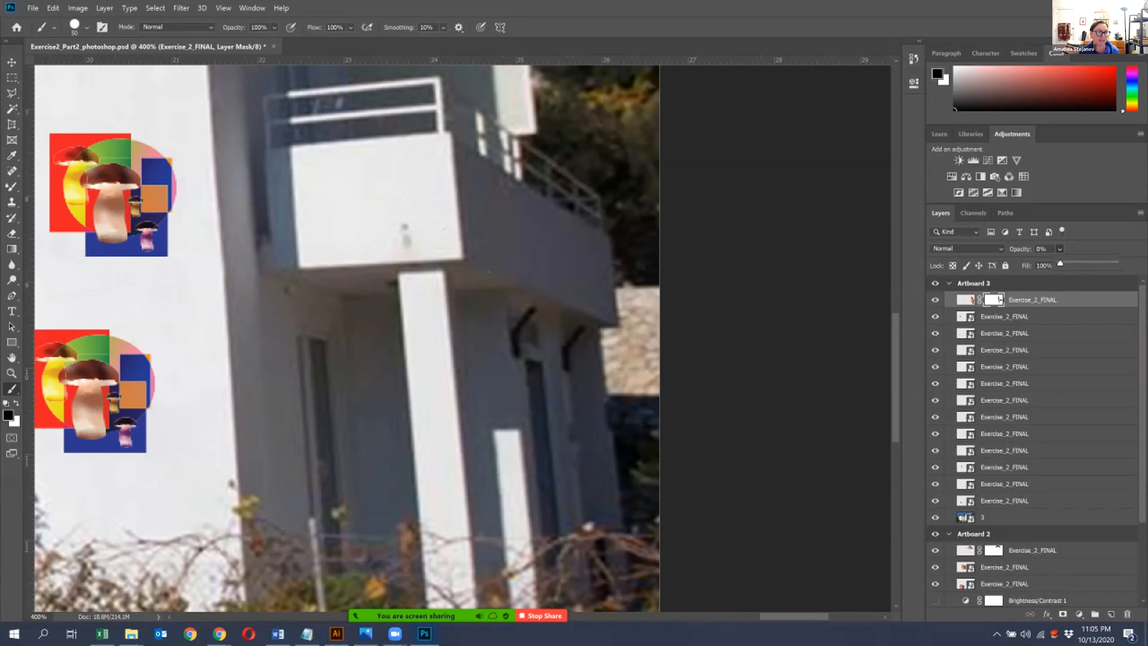
- Outline the balcony's underside, its supporting column and the recessed wall behind with one Polygonal Lasso selection
click(11, 93)
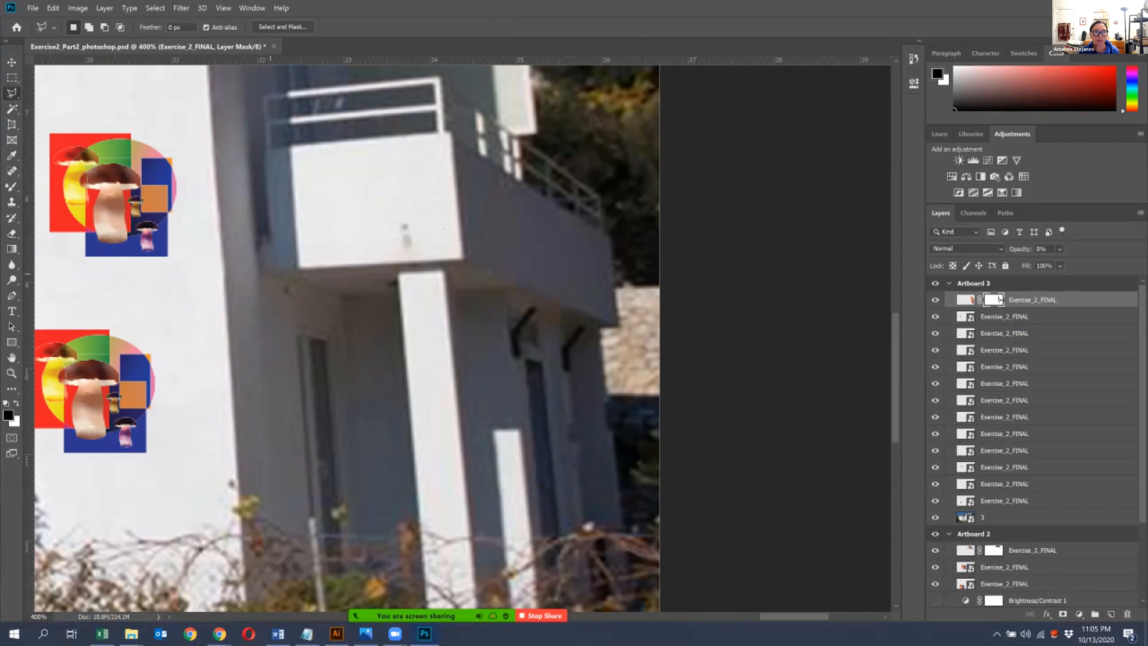
click(265, 276)
click(399, 295)
scroll(418, 606, down, 4)
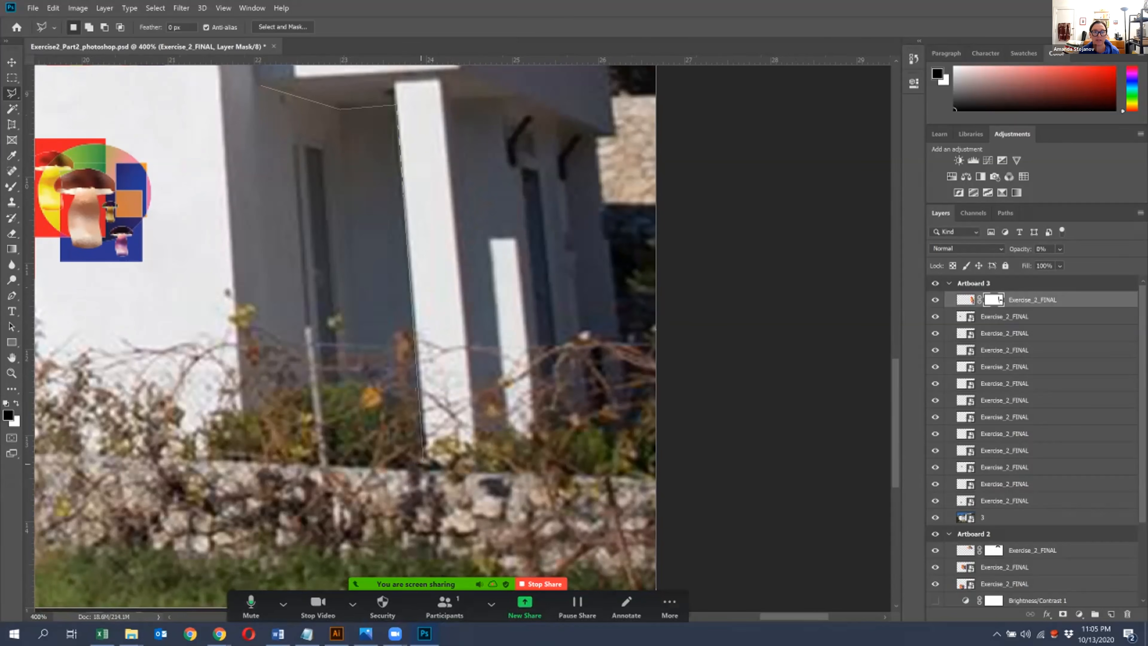
click(476, 461)
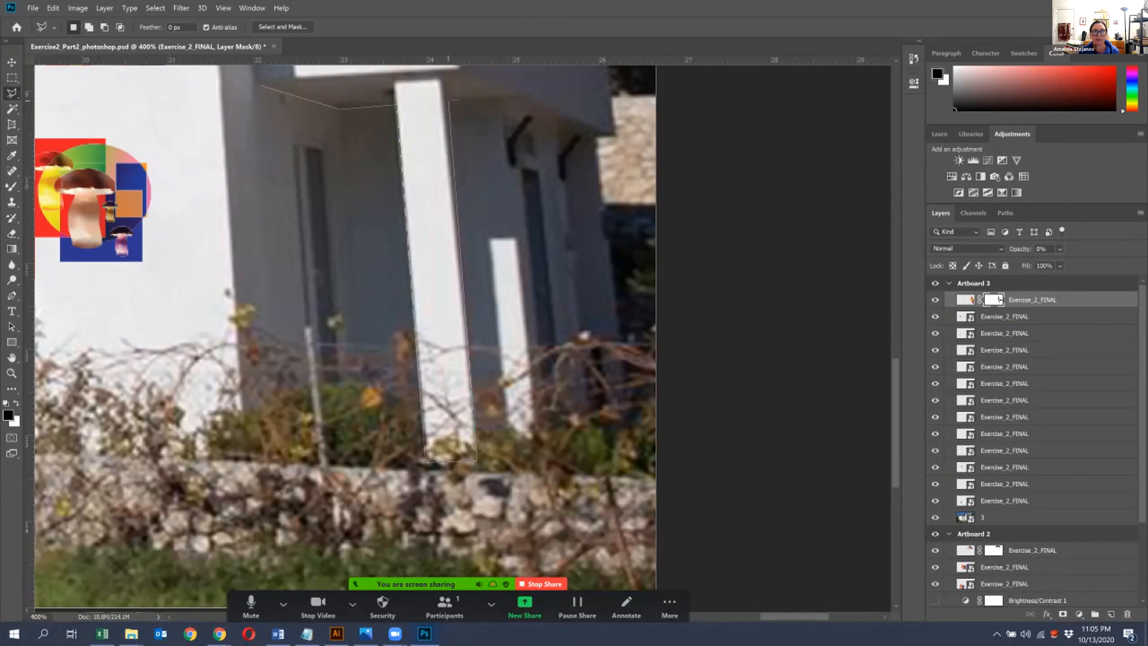
click(463, 102)
click(544, 445)
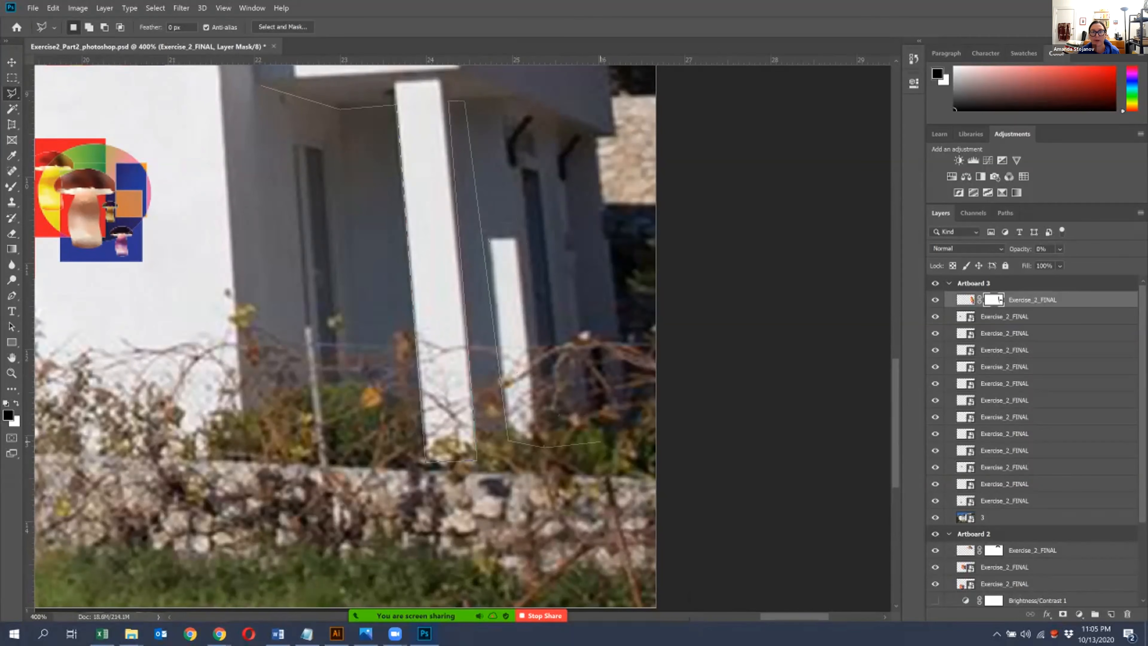
click(594, 425)
drag(610, 140, 609, 268)
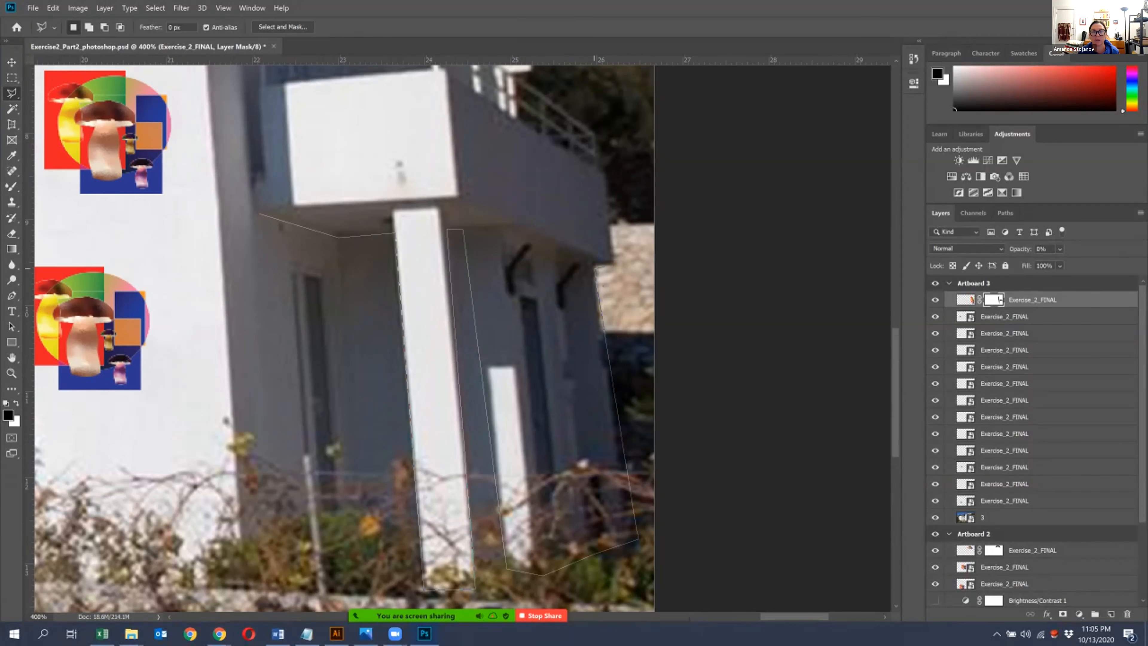
click(614, 262)
click(457, 195)
click(260, 210)
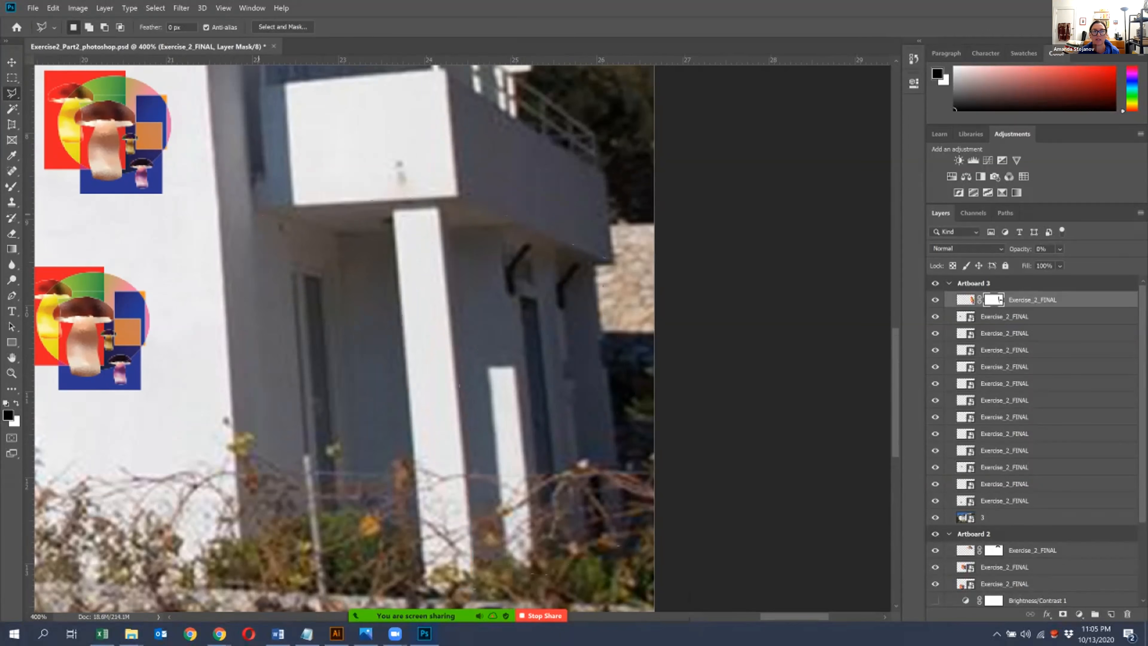
- Raise the artwork's opacity to 47% and paint black on its mask inside the selection, enlarging the brush to 250
click(1059, 248)
drag(1062, 263, 1089, 262)
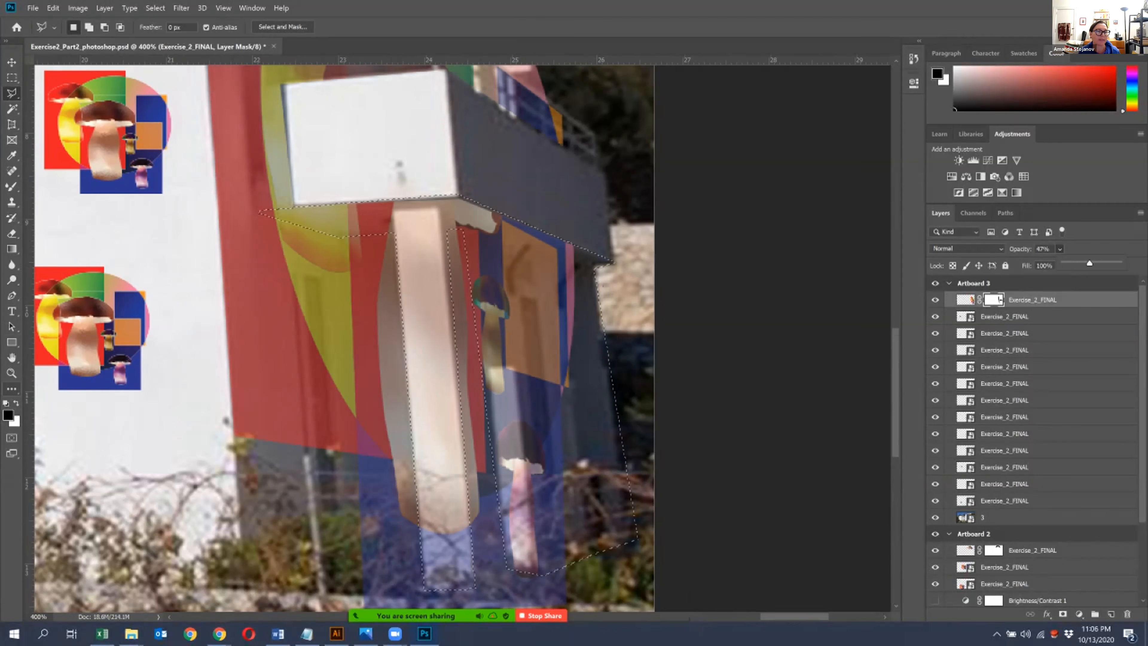
click(11, 388)
drag(461, 369, 285, 198)
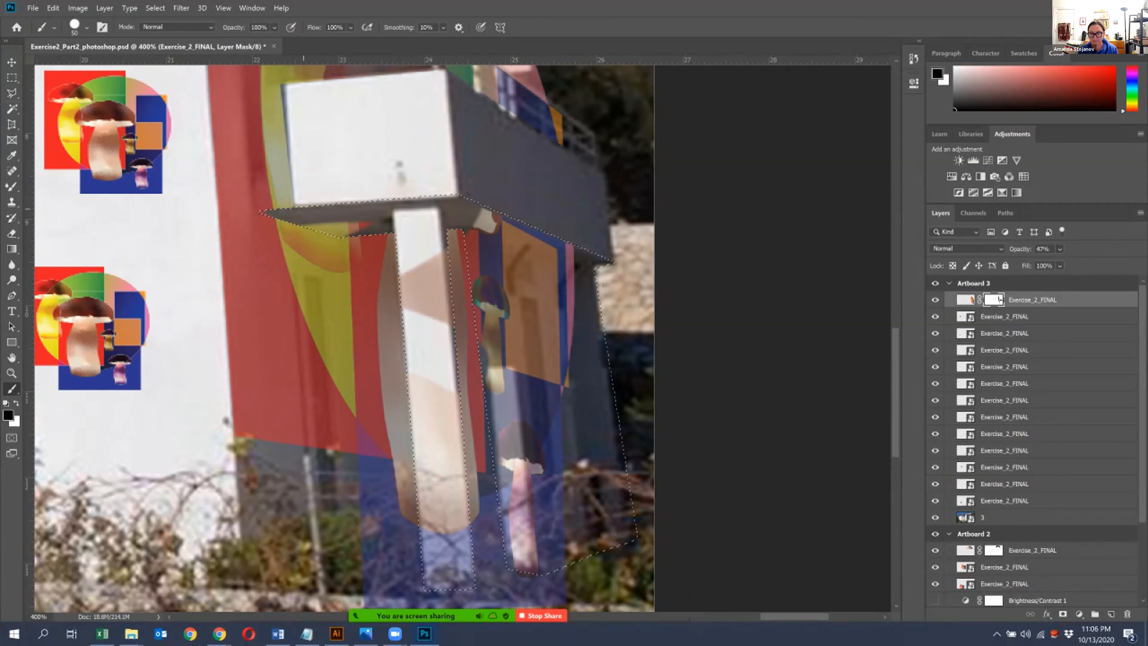
key(bracketright)
key(bracketright)
key(bracketright)
key(bracketright)
key(bracketright)
key(bracketright)
key(bracketright)
key(bracketright)
key(bracketright)
key(bracketright)
mouse_move(612, 311)
mouse_down()
mouse_move(371, 287)
mouse_move(443, 530)
mouse_move(346, 221)
mouse_move(398, 608)
mouse_up()
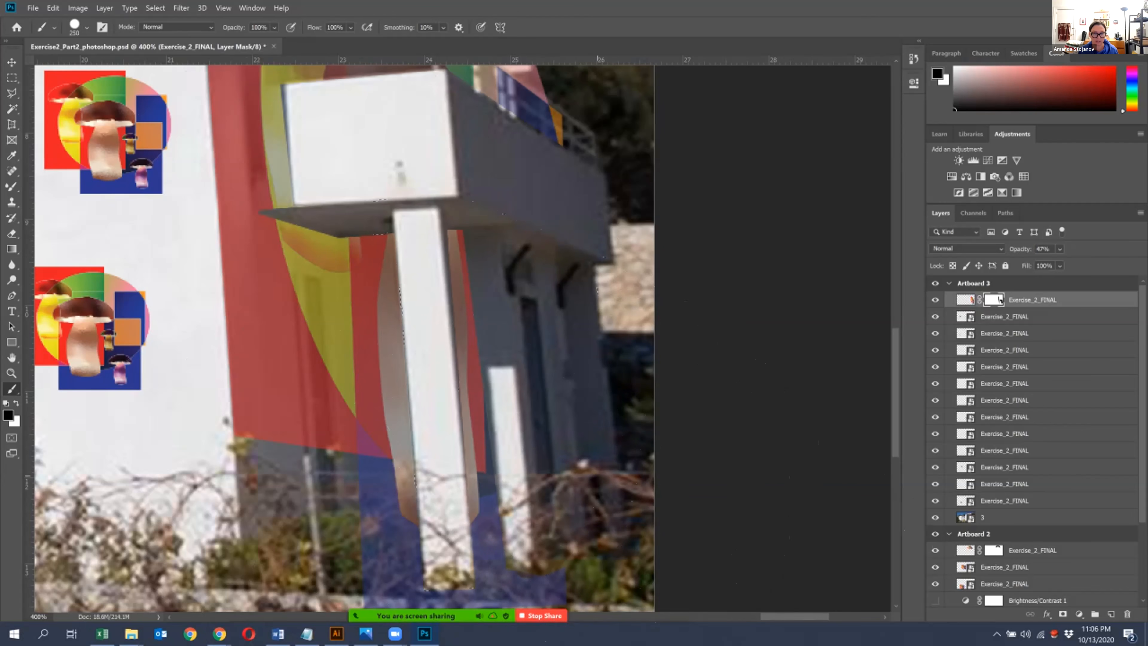
- Reduce the brush to 175, then 100, and mask out the artwork overlapping the stone wall and bushes below the house
scroll(448, 321, down, 5)
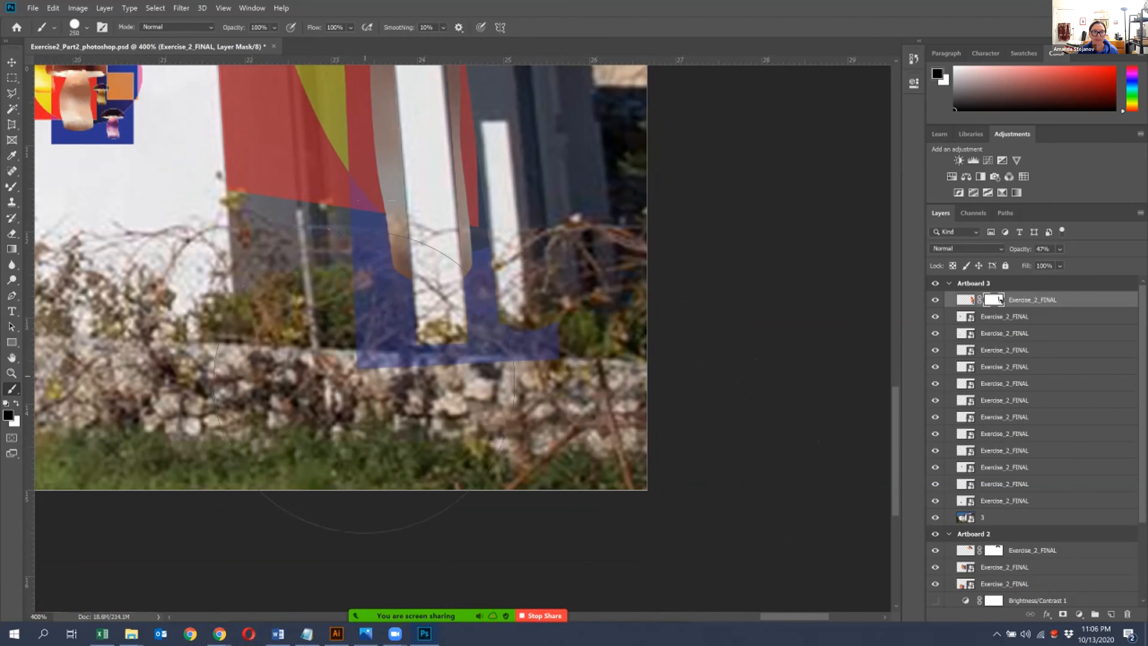
key(bracketleft)
key(bracketleft)
key(bracketleft)
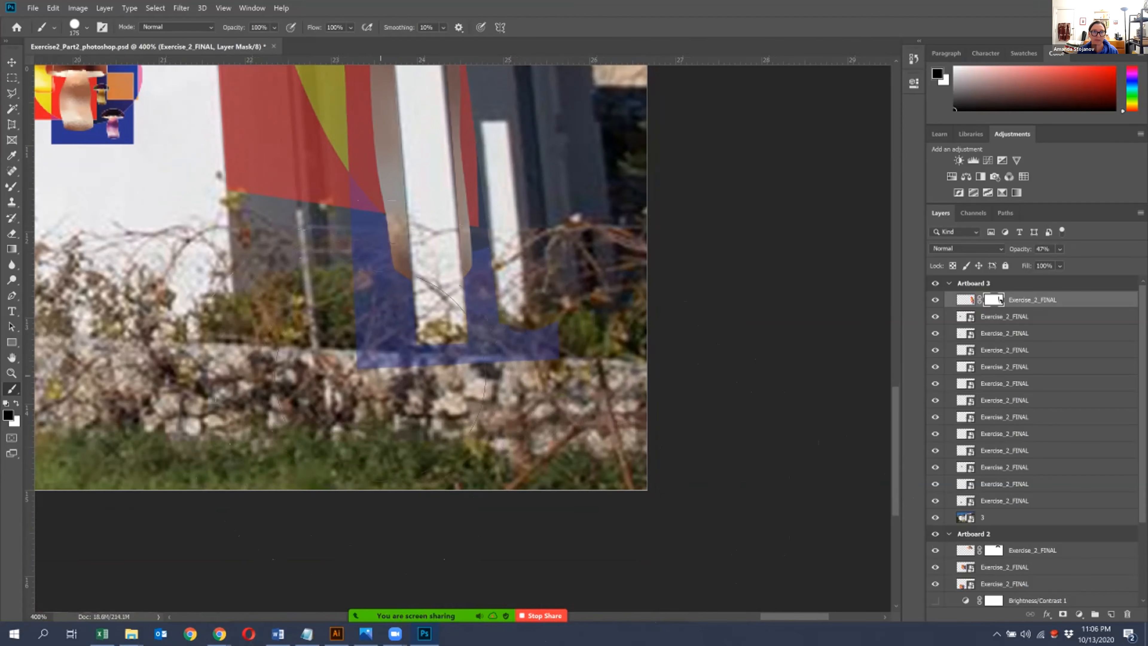
mouse_move(366, 342)
mouse_down()
mouse_move(456, 359)
mouse_move(594, 349)
mouse_move(348, 336)
mouse_up()
key(bracketleft)
key(bracketleft)
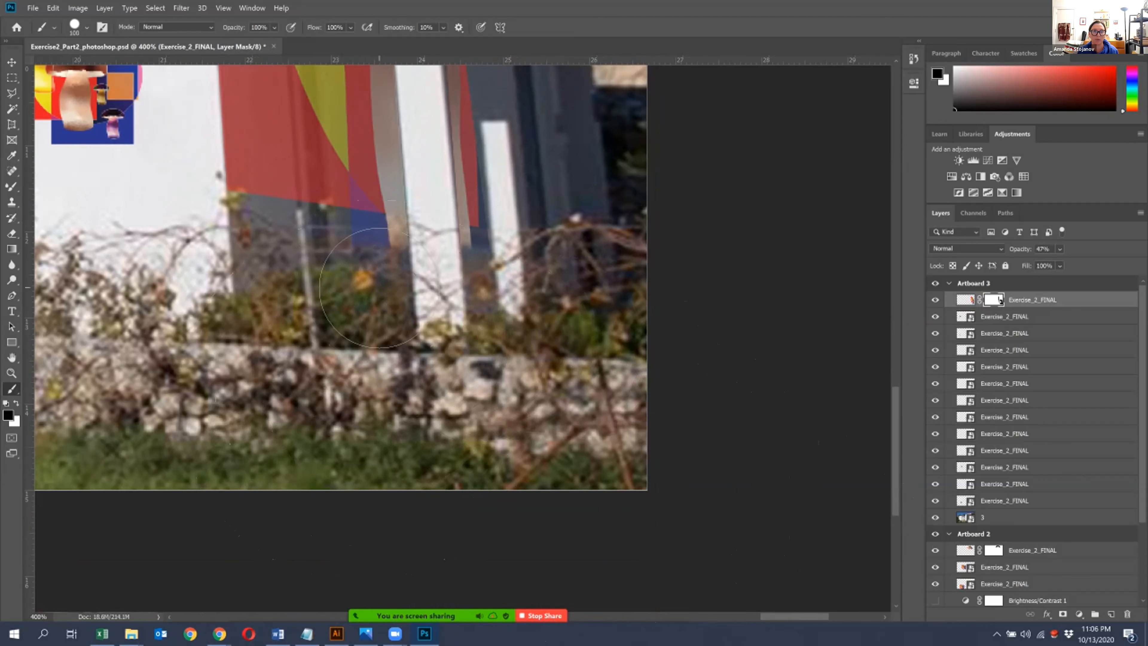
mouse_move(369, 285)
mouse_down()
mouse_move(474, 289)
mouse_move(362, 273)
mouse_move(462, 285)
mouse_up()
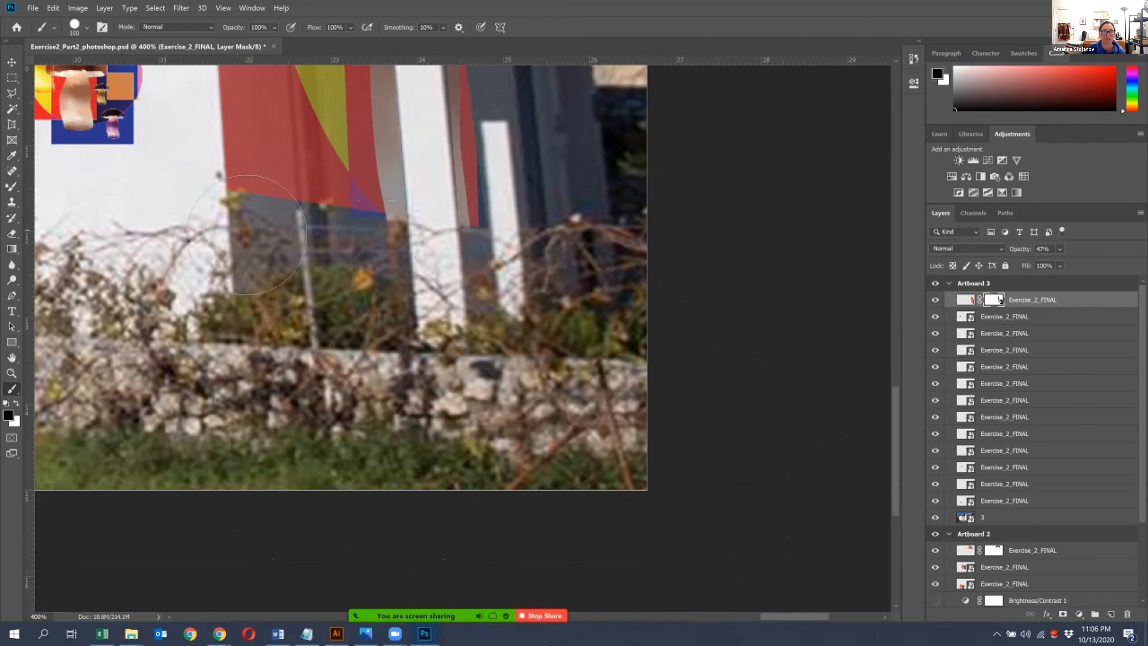
- Outline the balcony's two front rails, corner post and side railing with the Polygonal Lasso
drag(253, 240, 304, 571)
drag(580, 186, 567, 309)
key(ctrl+plus)
key(ctrl+plus)
key(ctrl+plus)
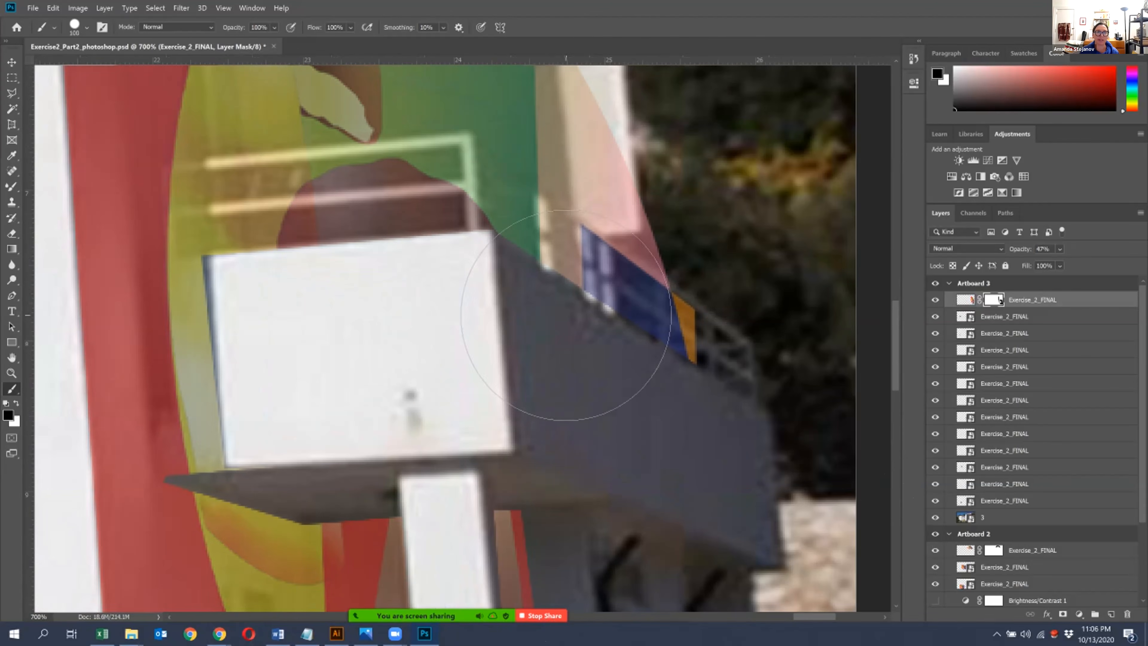
drag(549, 240, 578, 429)
key(ctrl+plus)
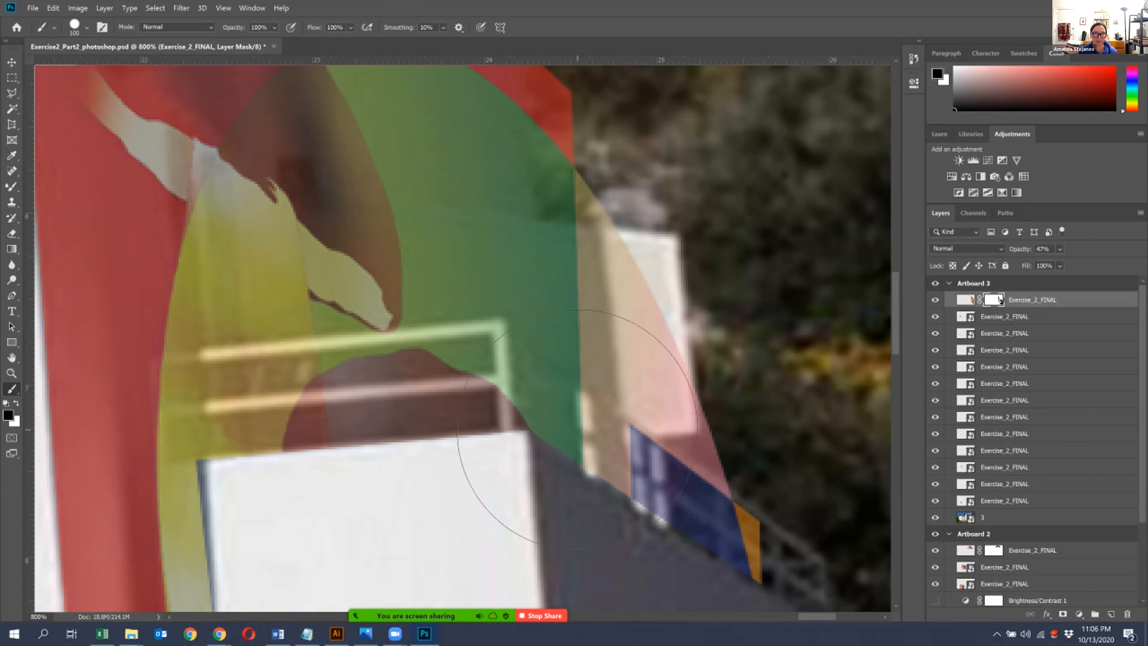
key(l)
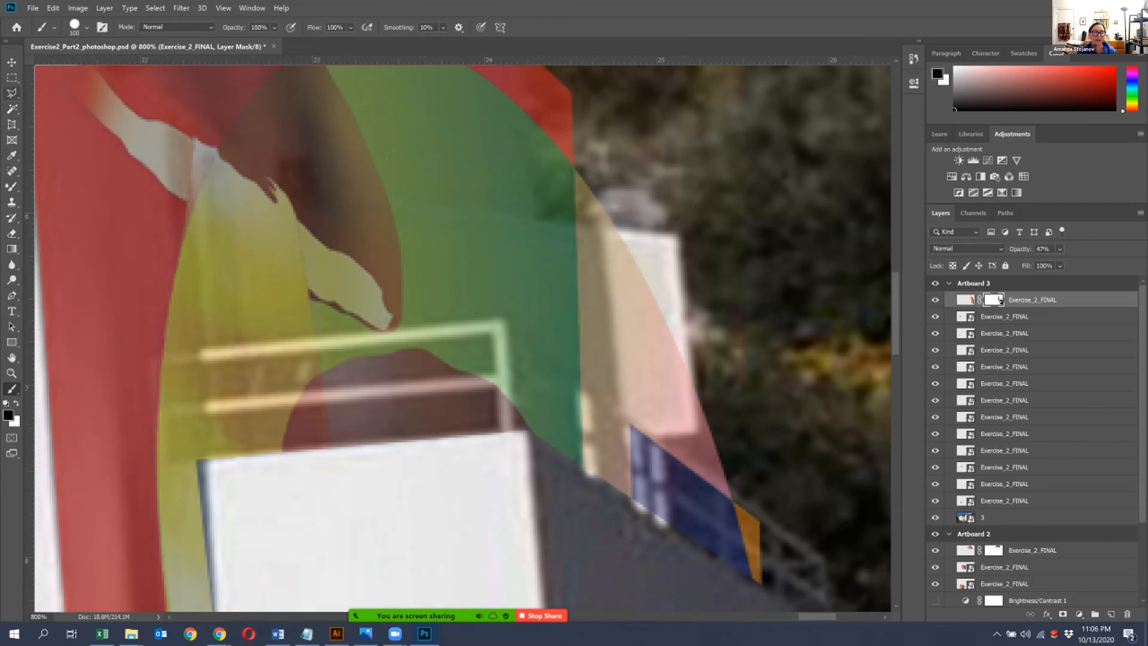
click(201, 347)
click(506, 320)
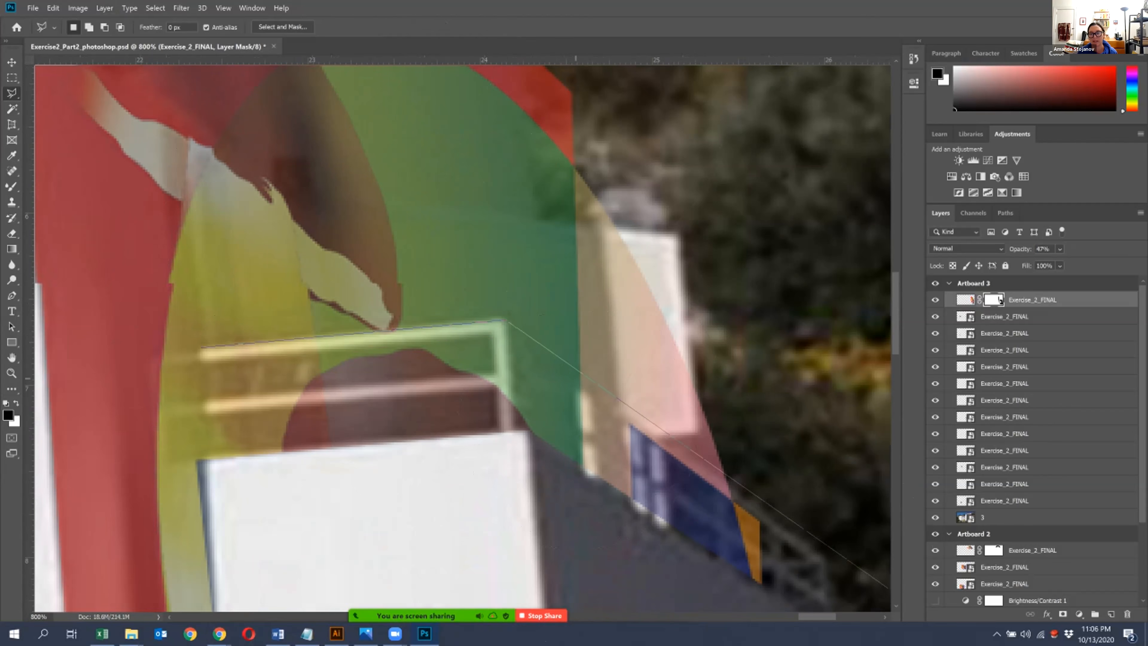
click(820, 560)
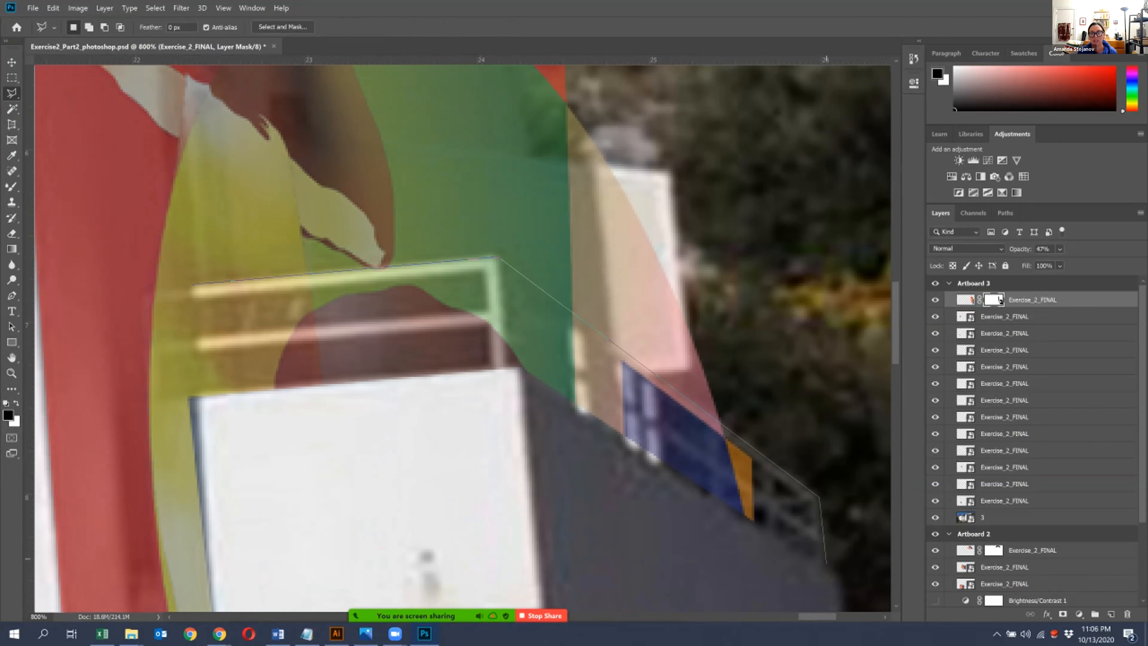
click(826, 562)
click(514, 364)
click(490, 328)
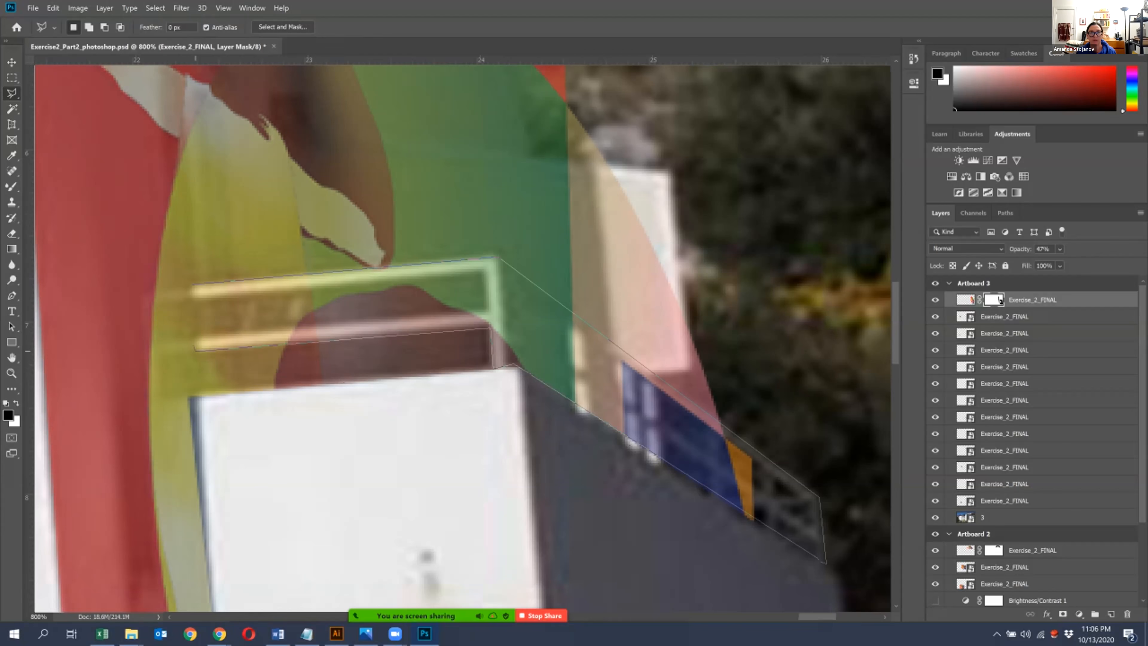
click(195, 341)
click(194, 283)
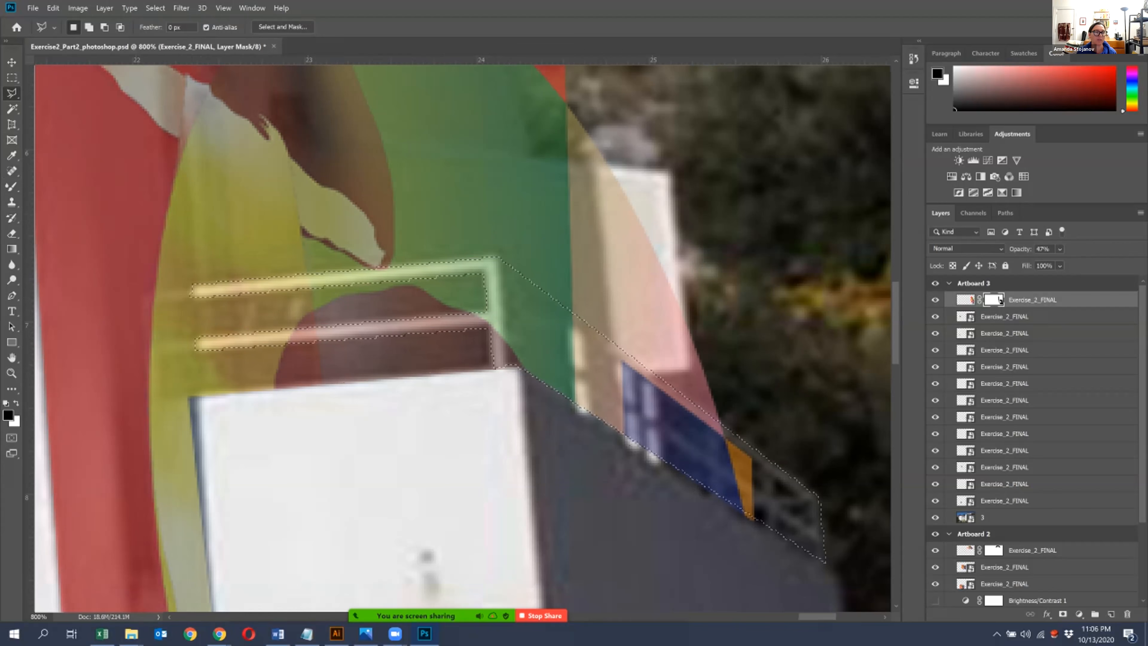
- Paint the railing selection black on the mask with the size 100 brush, deselect, and view all three artboards
key(b)
mouse_move(333, 416)
mouse_down()
mouse_move(474, 389)
mouse_move(653, 423)
mouse_move(535, 458)
mouse_up()
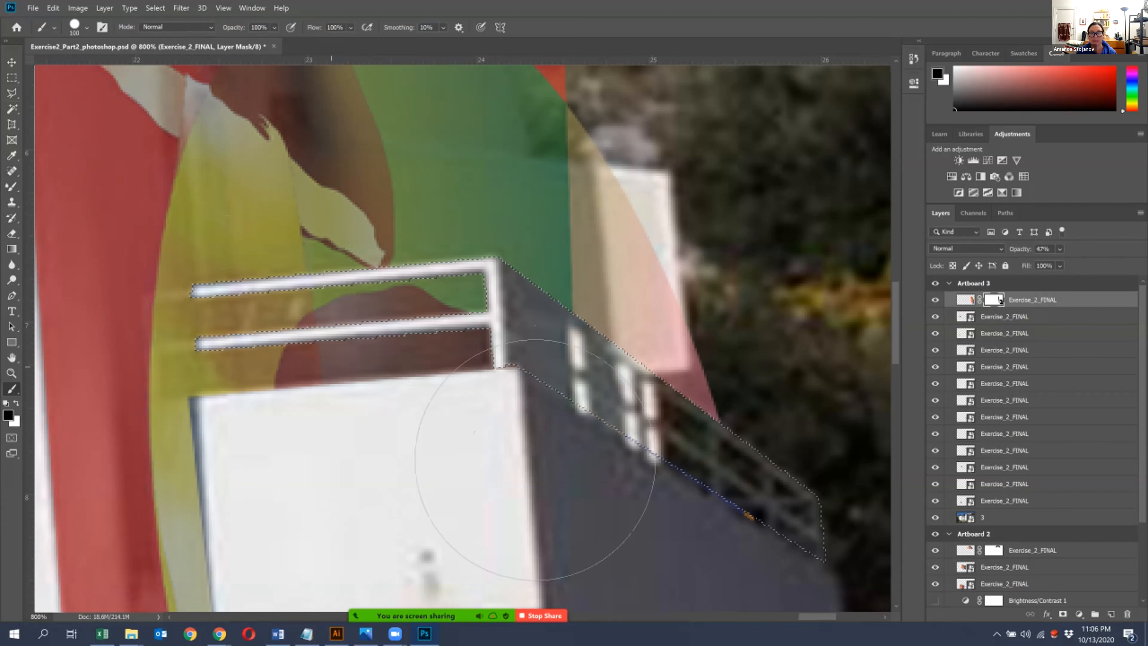
key(ctrl+d)
key(ctrl+minus)
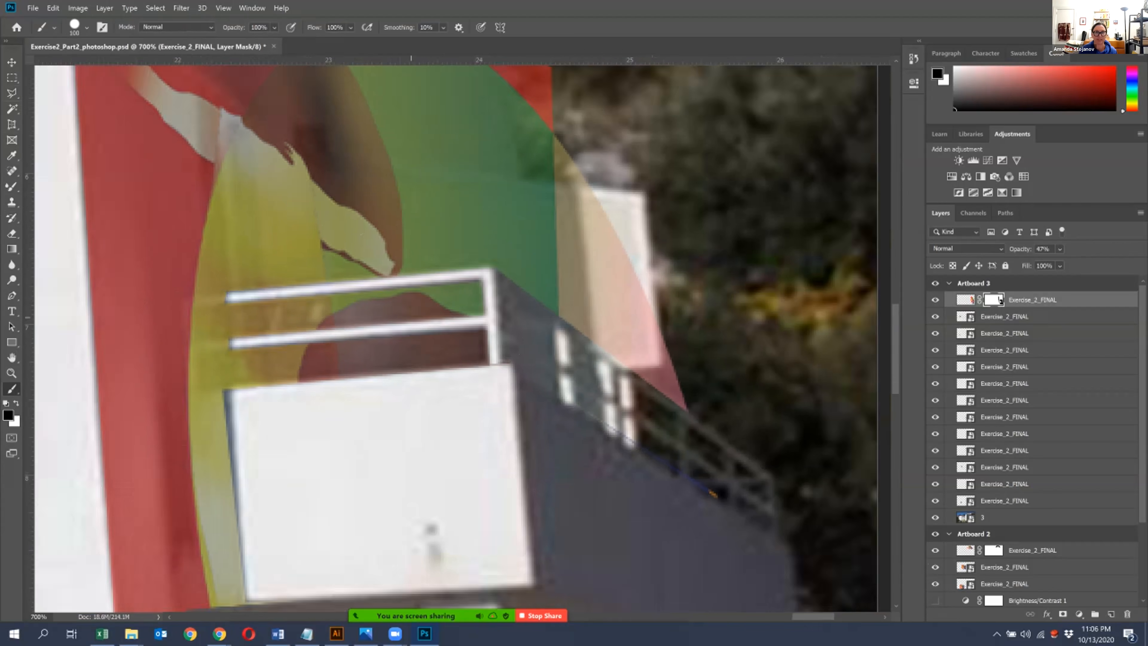
key(ctrl+minus)
key(ctrl+0)
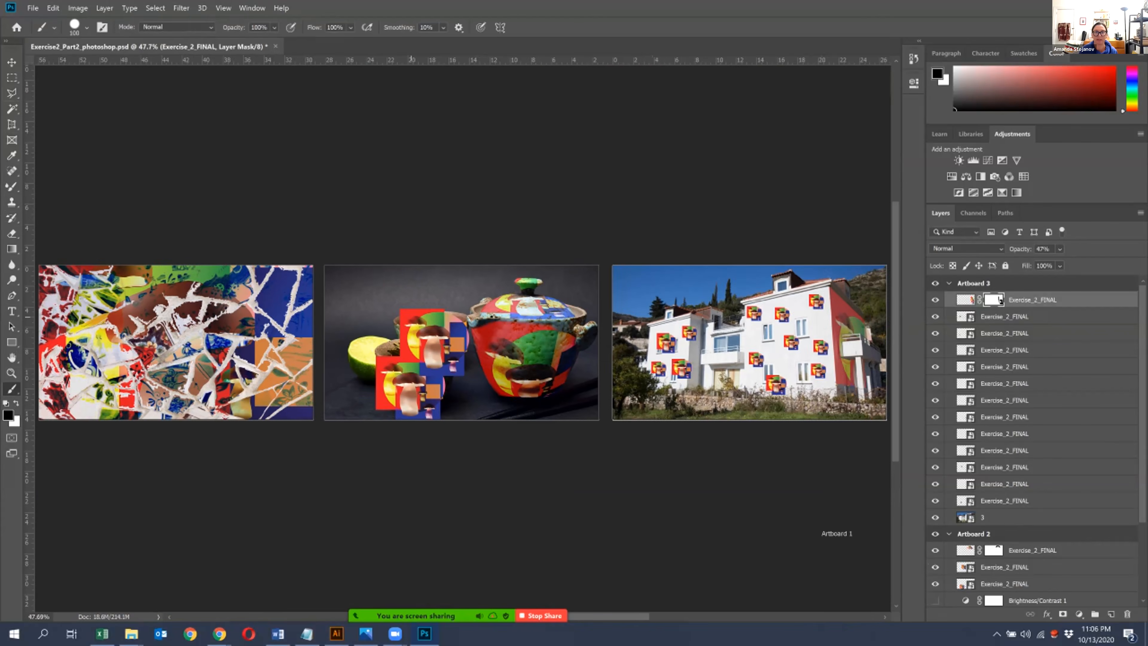
- Set the side-wall artwork's opacity to 100% and its blend mode to Difference, and compare the wall with the layer hidden and shown
key(ctrl+plus)
drag(576, 334, 181, 365)
key(ctrl+plus)
key(ctrl+plus)
key(ctrl+plus)
drag(85, 237, 114, 69)
key(v)
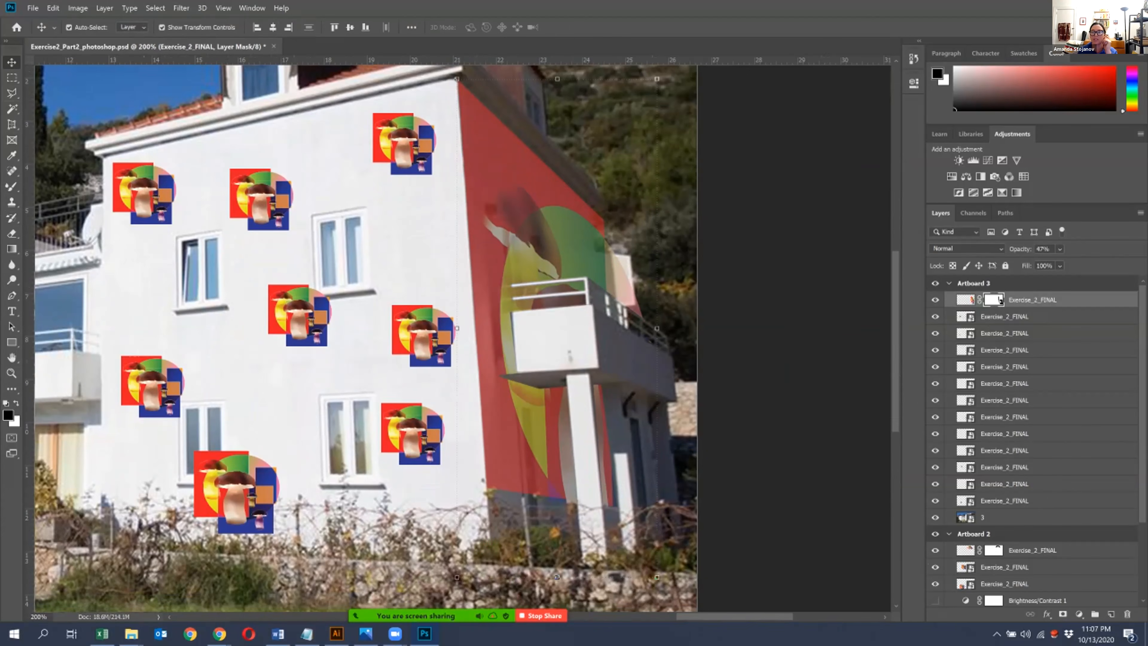
click(1059, 249)
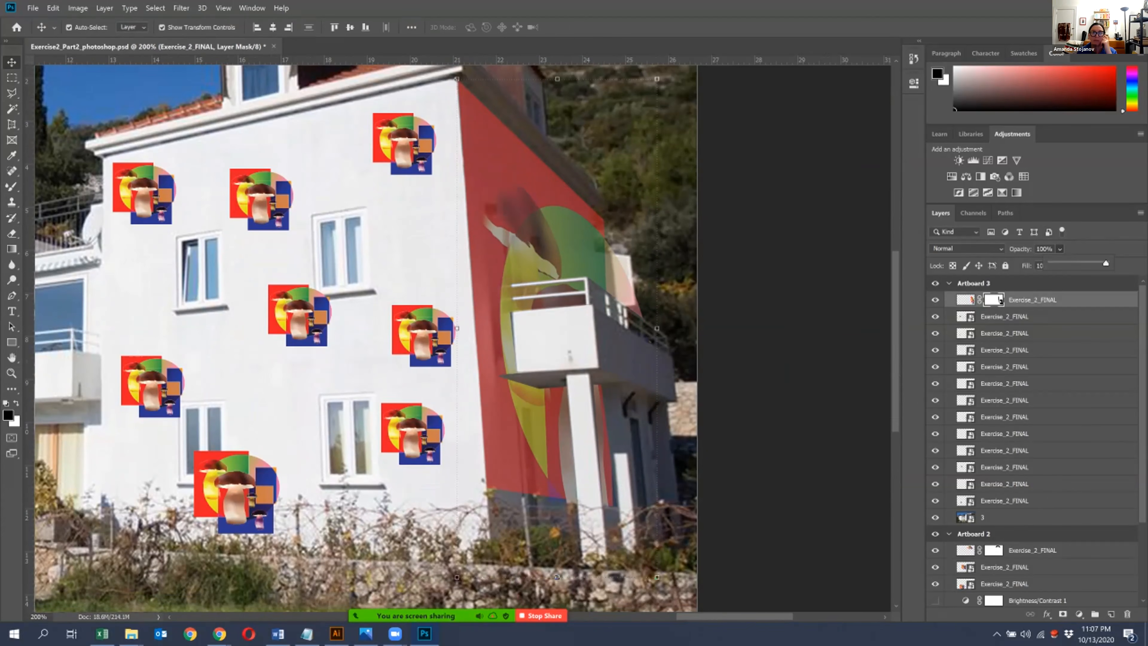
drag(1076, 263, 1105, 263)
click(966, 248)
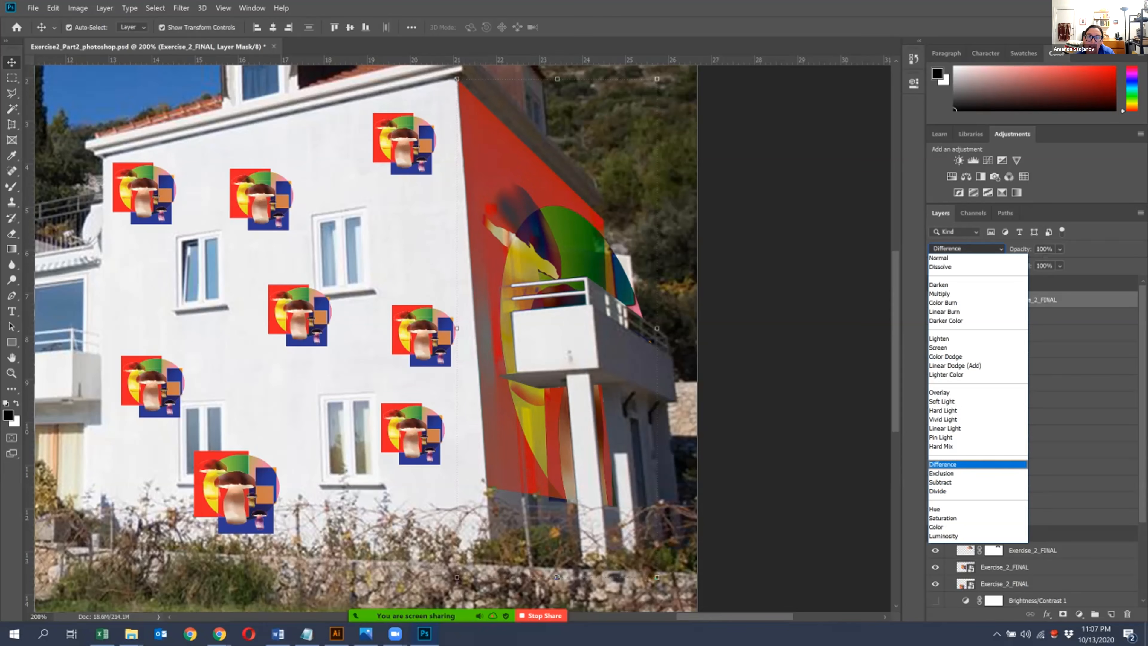
key(Return)
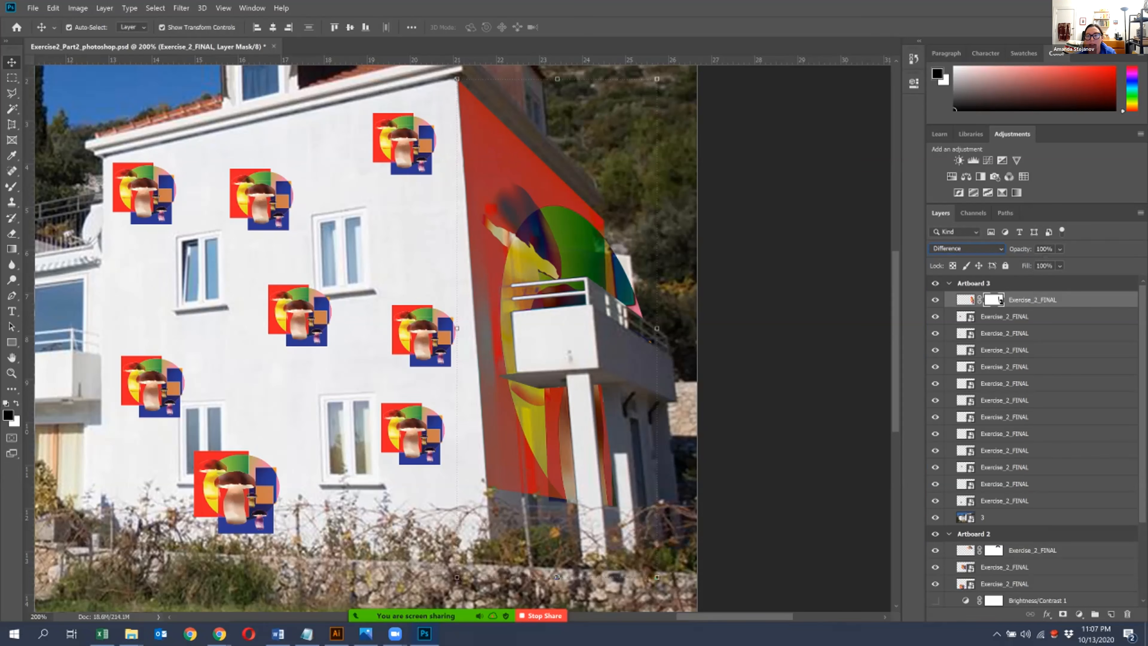
click(935, 300)
click(935, 299)
click(935, 300)
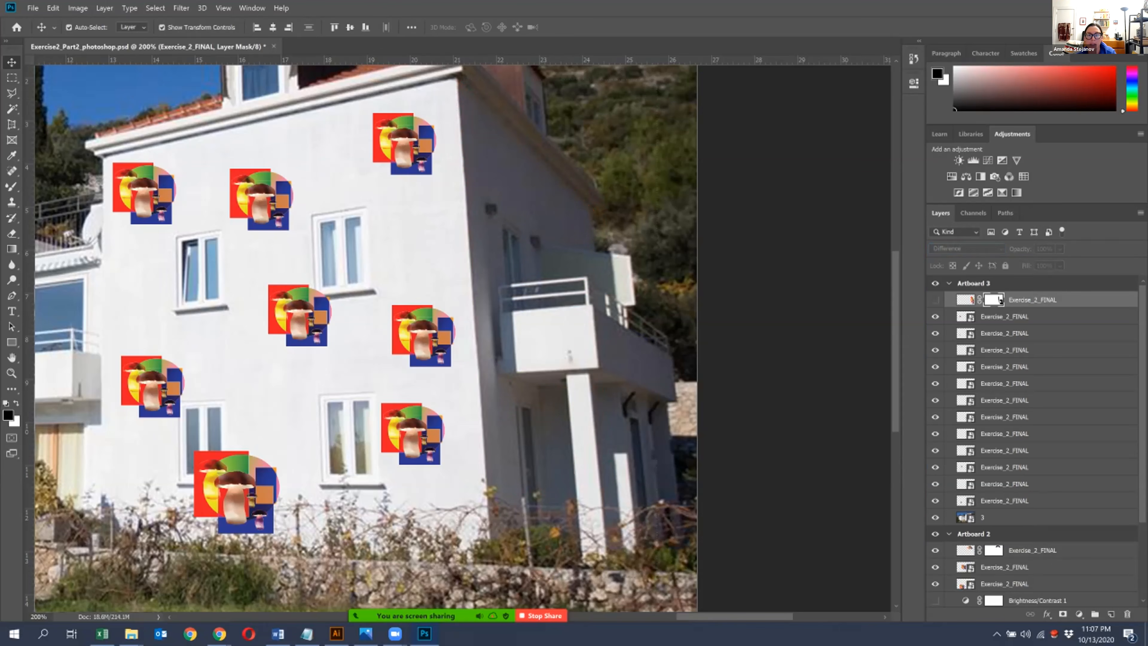
click(935, 300)
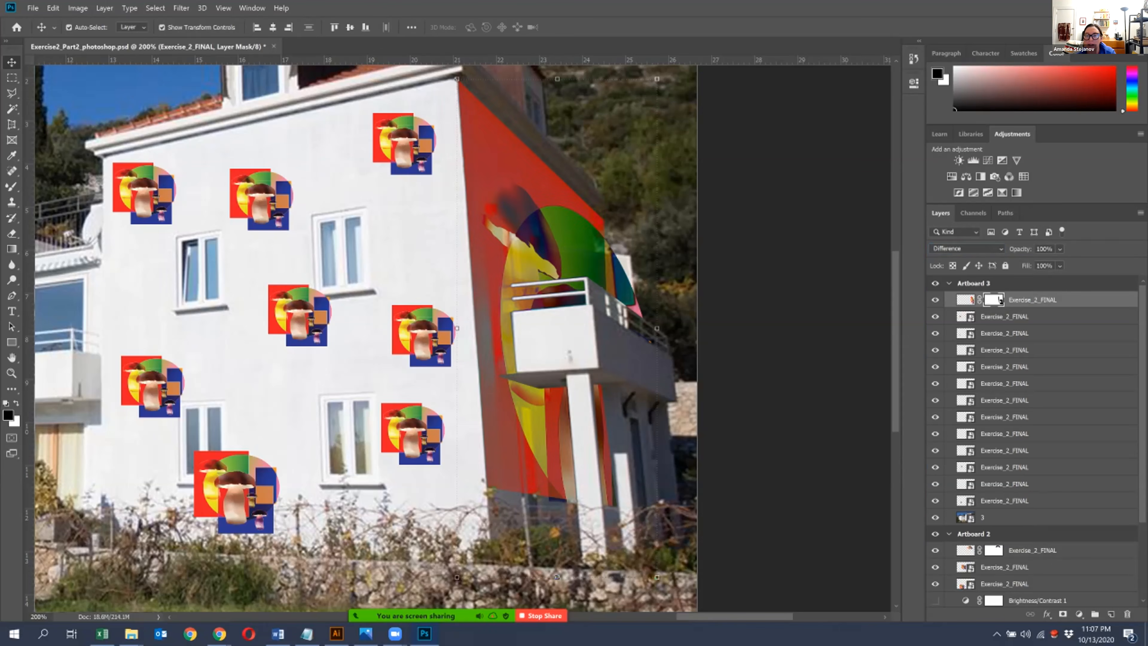
- Lower the artwork's opacity to 10%, reduce the brush to 20, and mask the artwork off the upper window behind the balcony
drag(1091, 263, 1042, 263)
key(ctrl+plus)
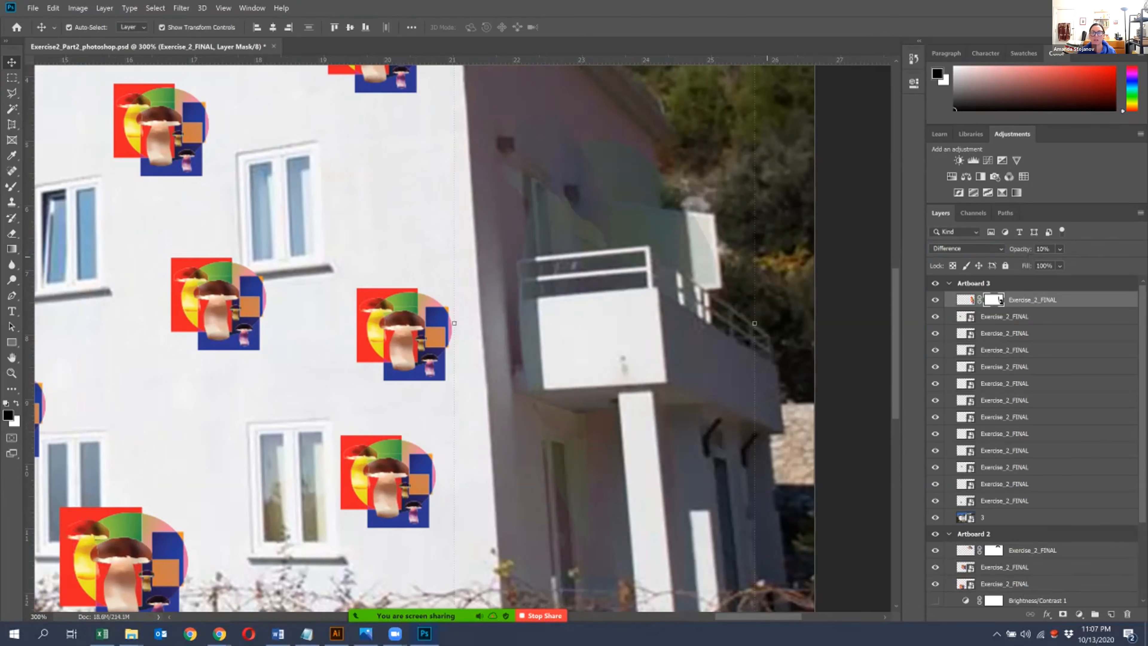
drag(633, 317, 487, 395)
click(11, 388)
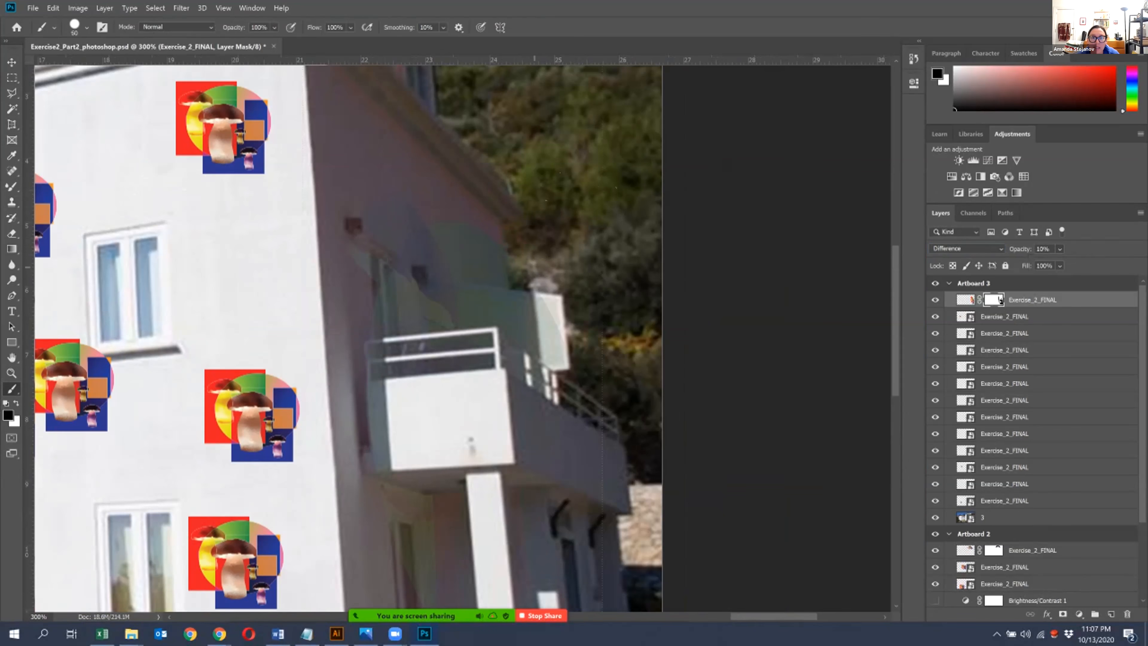
click(1059, 248)
mouse_move(1064, 263)
mouse_down()
mouse_move(1087, 263)
mouse_move(1066, 263)
mouse_up()
click(384, 273)
key(bracketleft)
key(bracketleft)
key(bracketleft)
key(bracketleft)
key(bracketleft)
key(bracketleft)
key(bracketleft)
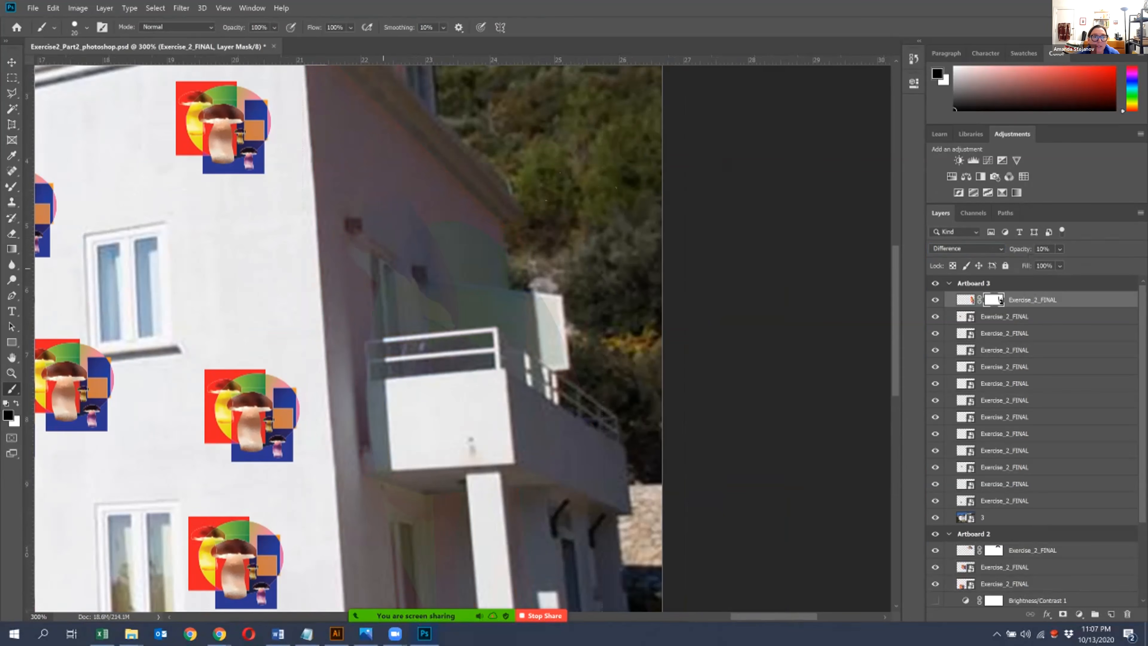
mouse_move(377, 261)
mouse_down()
mouse_move(383, 314)
mouse_move(392, 271)
mouse_move(389, 325)
mouse_up()
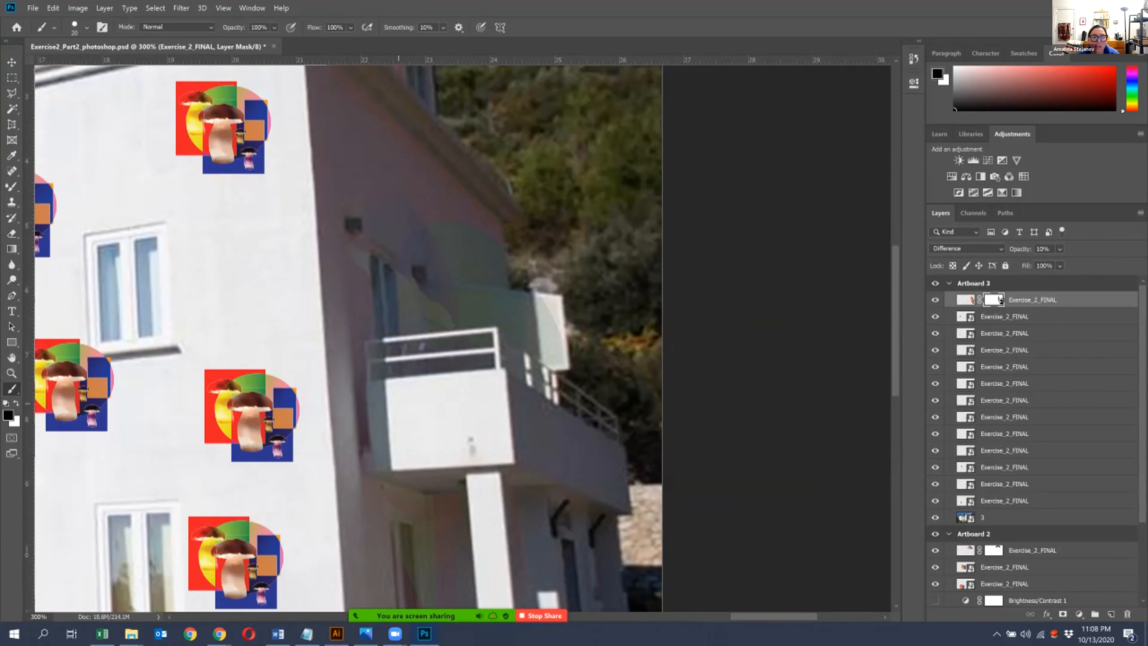
- Mask the artwork off the ground-floor opening below the balcony and set the layer's opacity to 100%
scroll(348, 338, down, 5)
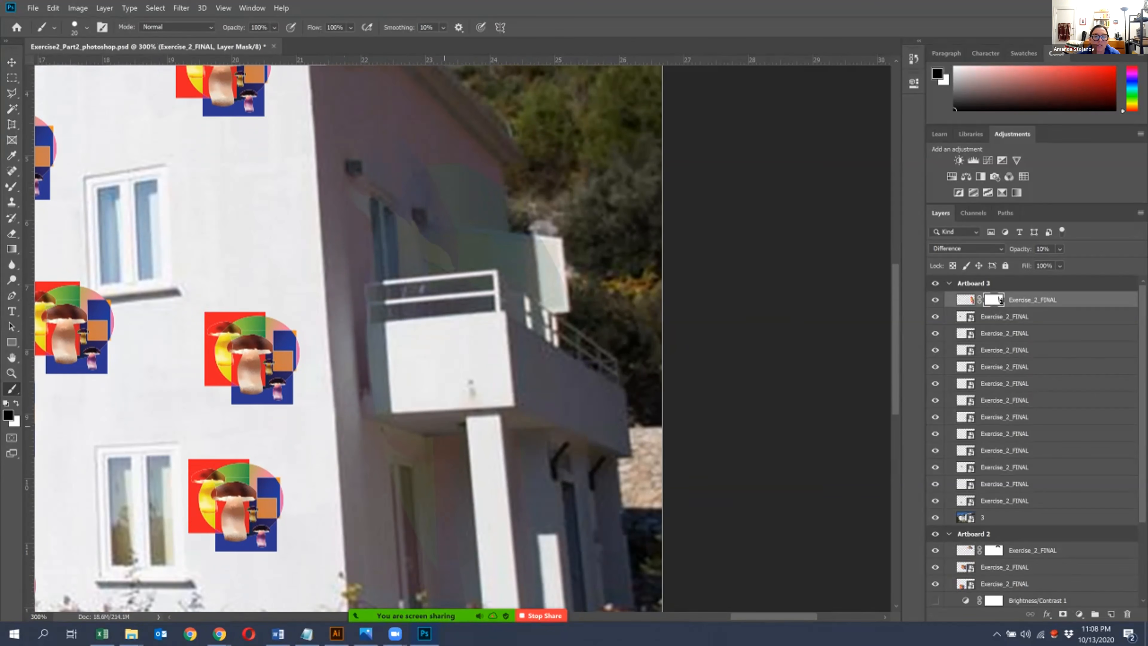
scroll(348, 338, down, 5)
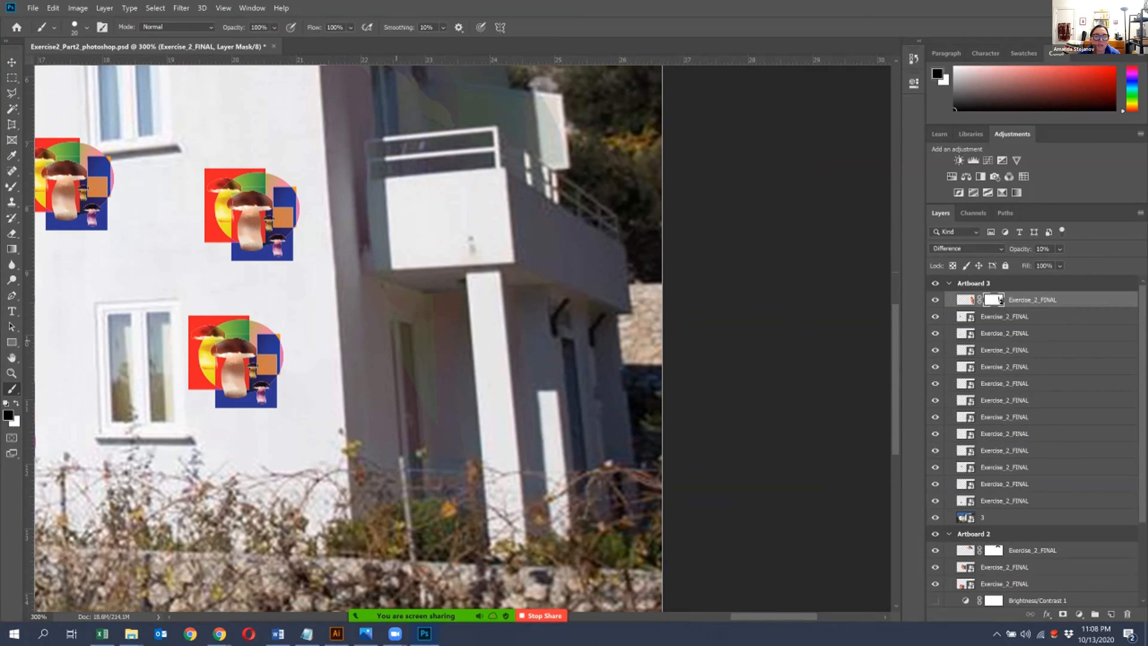
drag(417, 325, 401, 262)
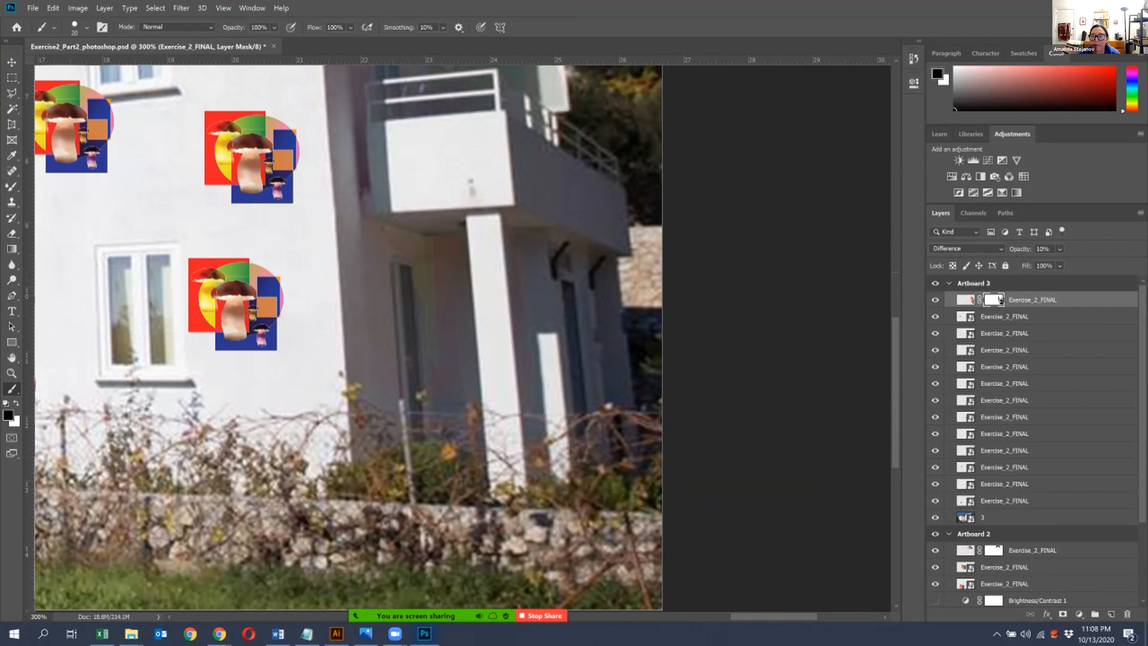
click(1059, 249)
drag(1066, 263, 1115, 263)
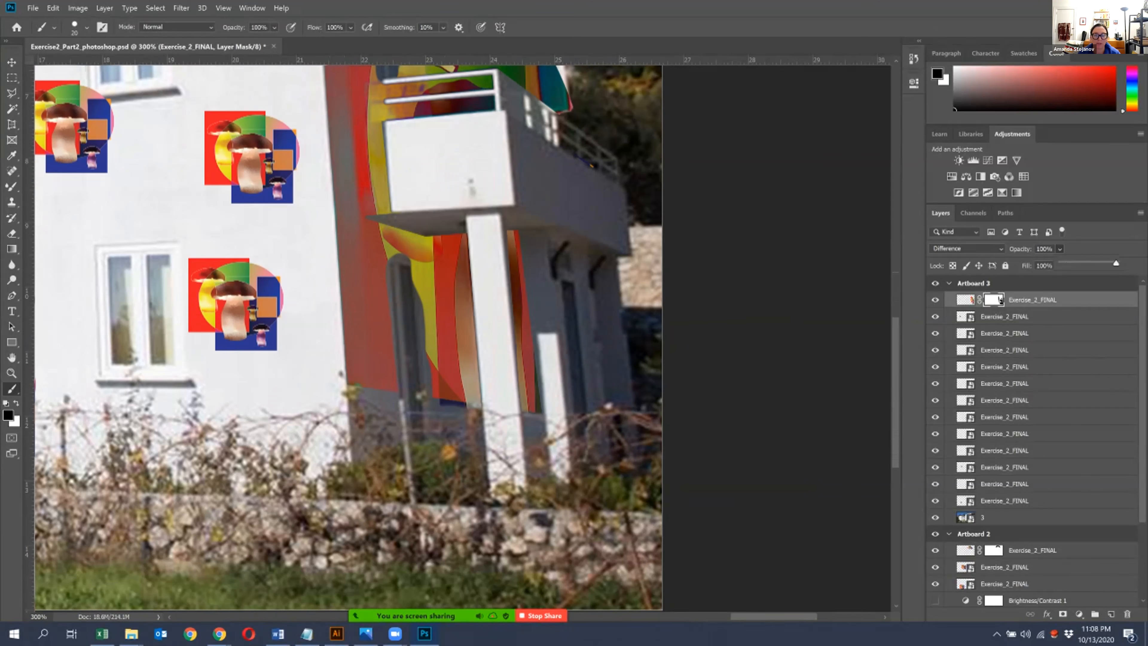
key(ctrl+1)
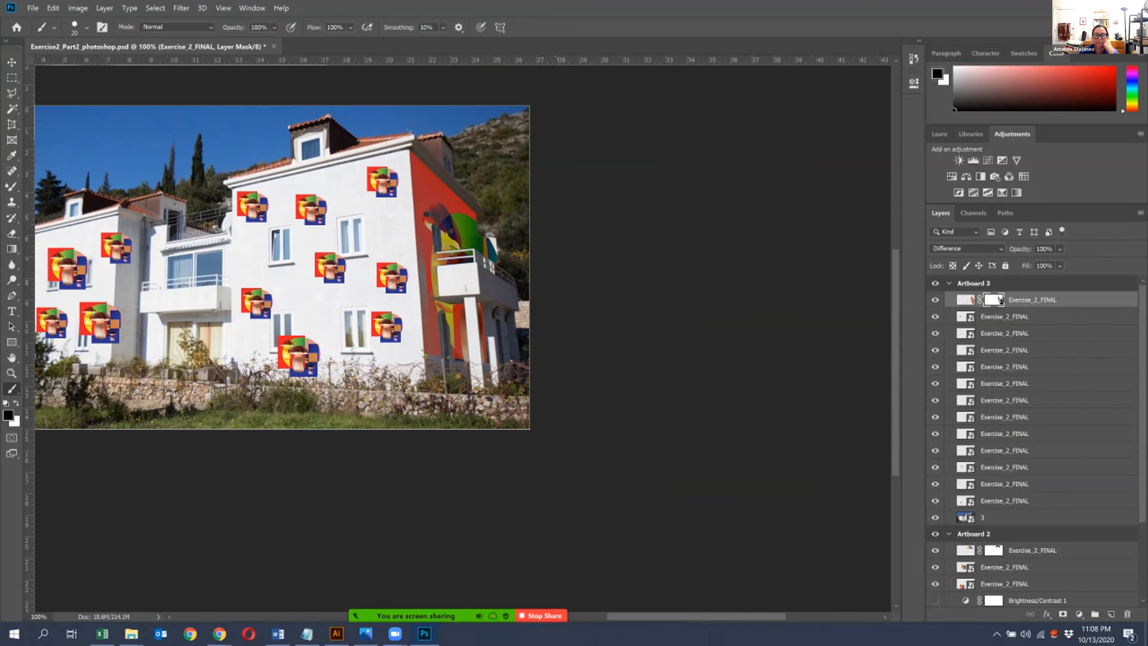
key(ctrl+plus)
key(ctrl+plus)
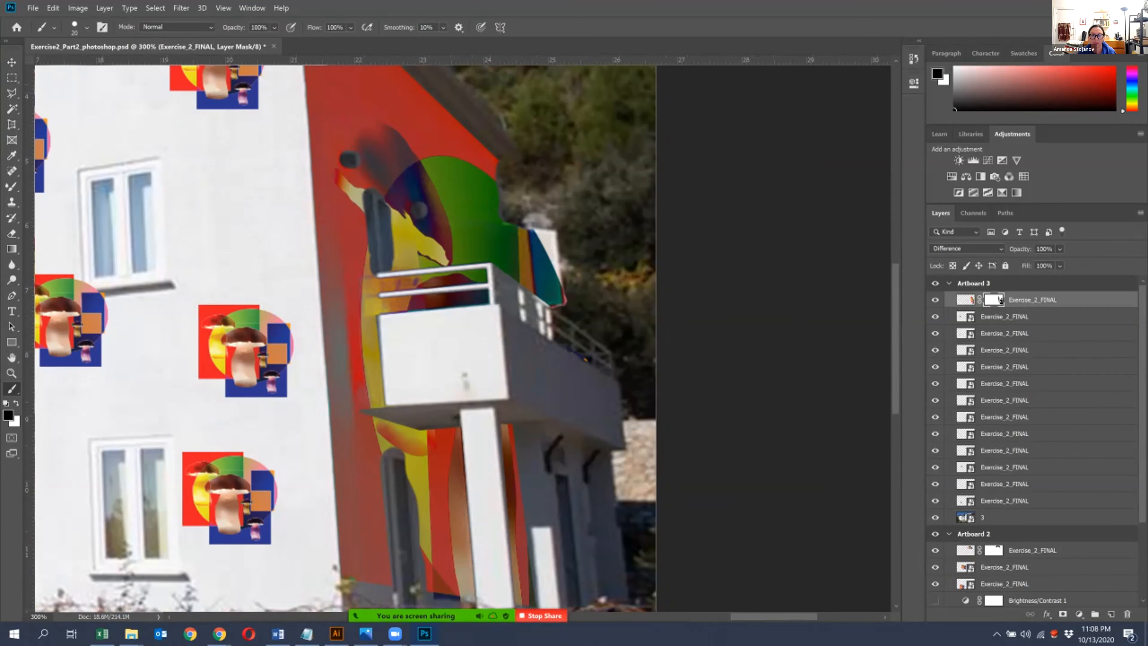
click(669, 606)
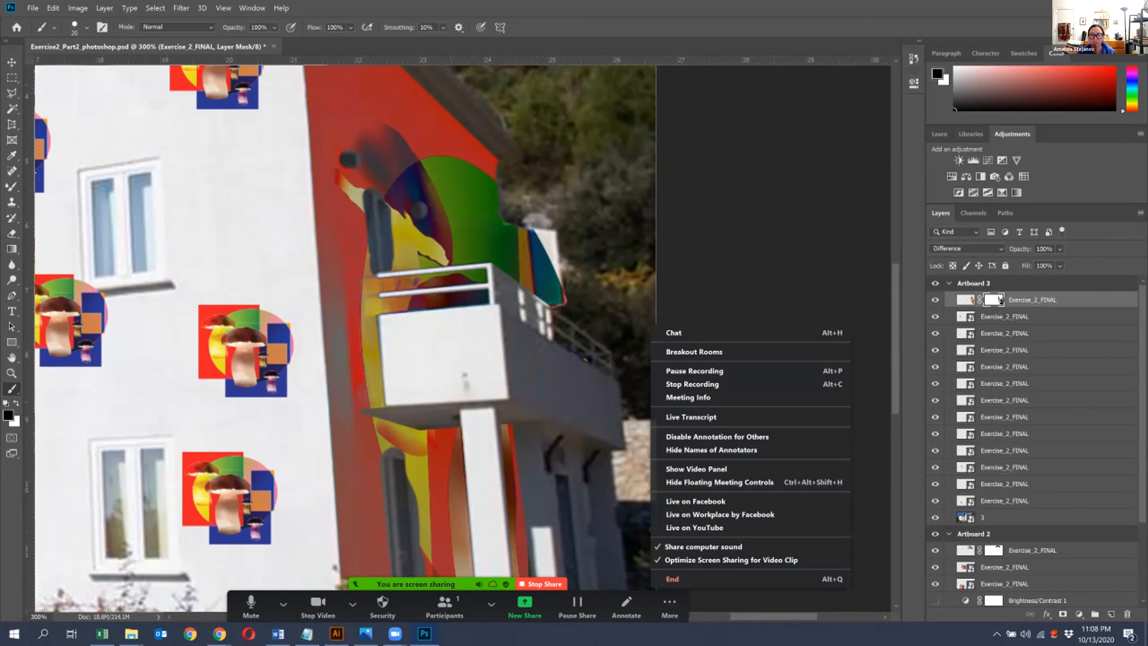
click(694, 370)
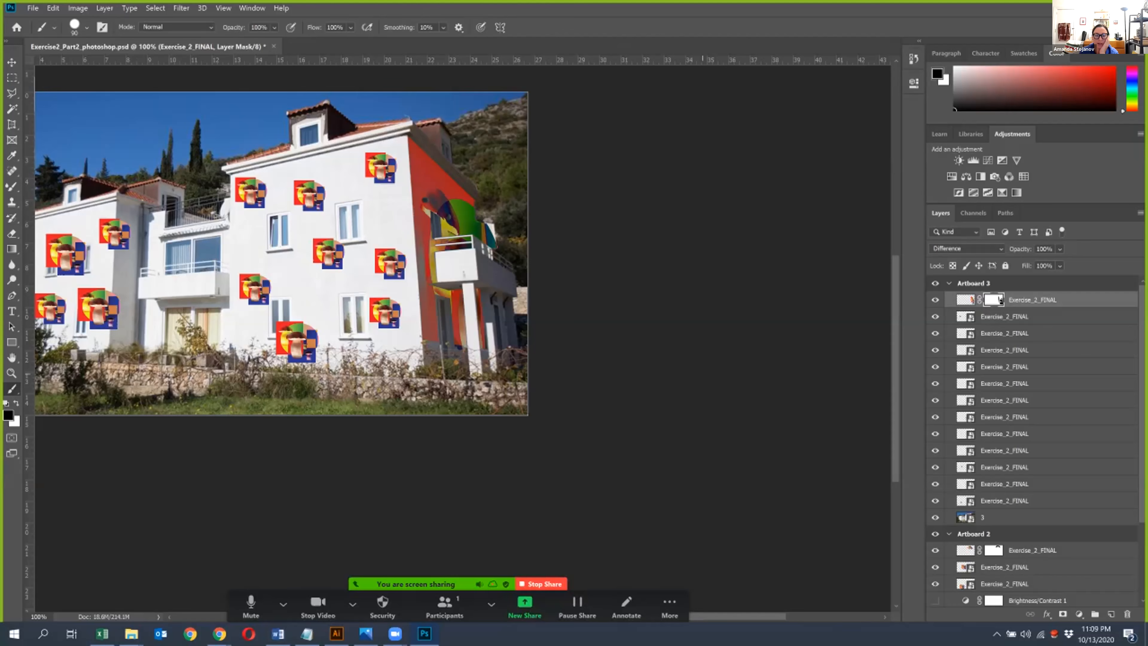
click(669, 606)
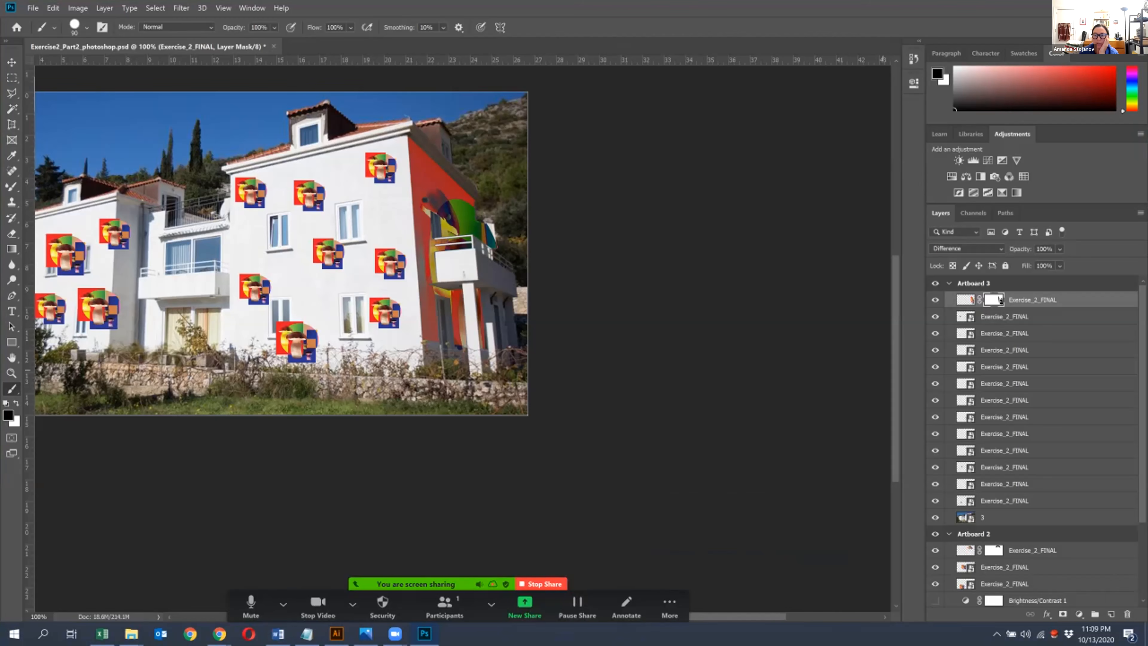
- Feather the side-wall artwork's layer mask by 1.8 px in Select and Mask
key(ctrl+plus)
key(ctrl+plus)
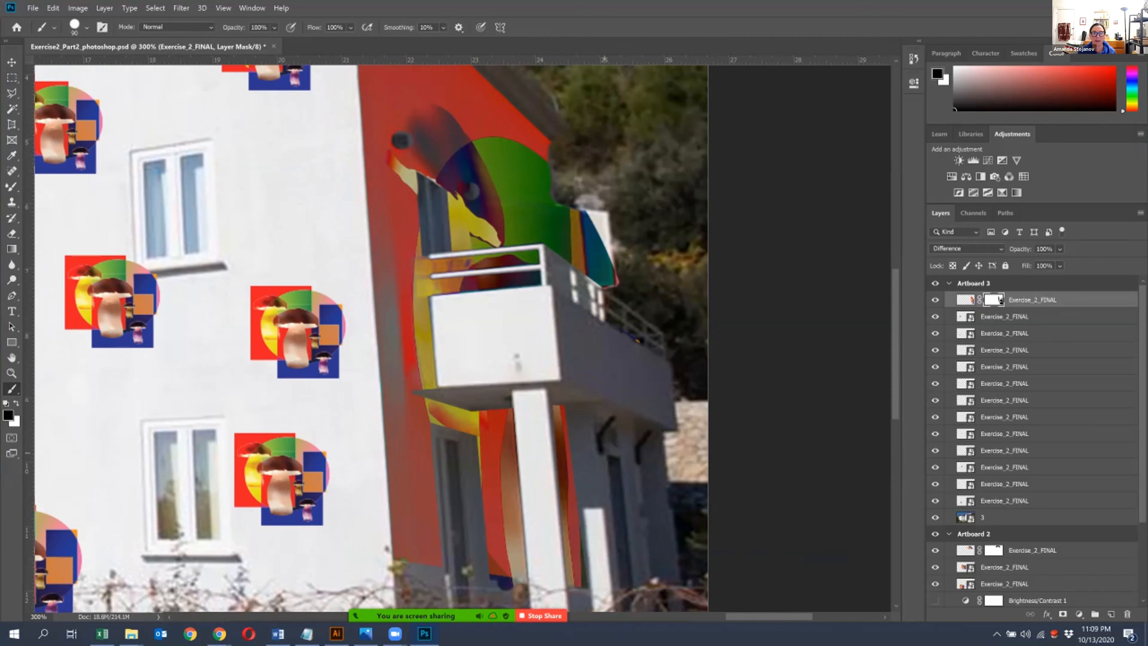
key(ctrl+minus)
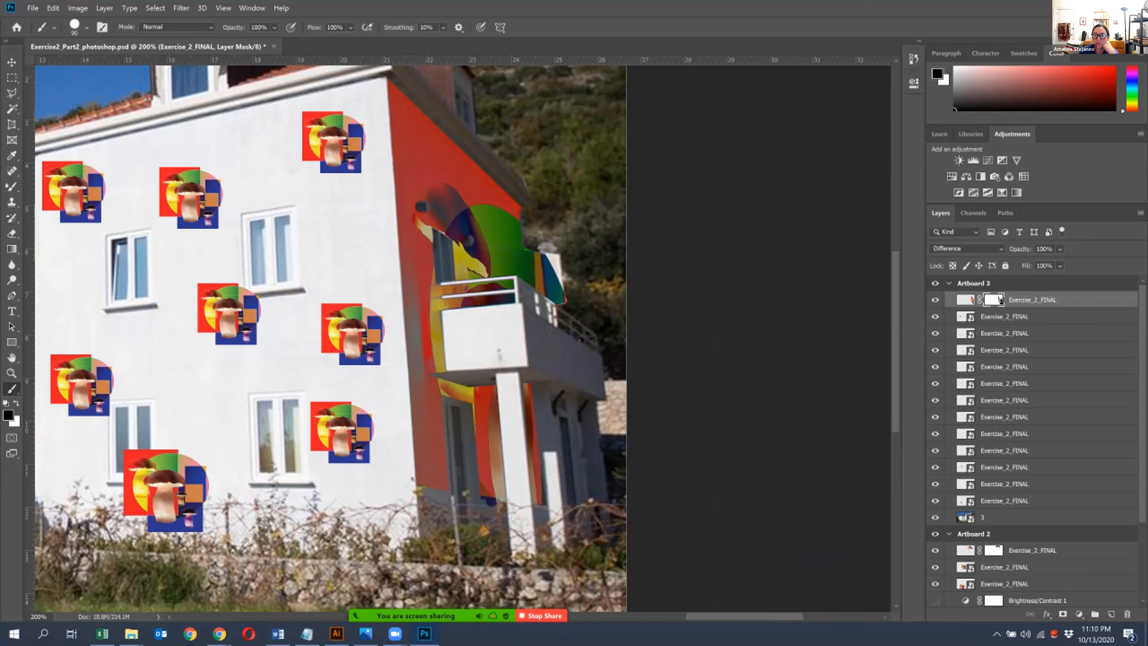
key(alt+ctrl+r)
drag(982, 365, 996, 365)
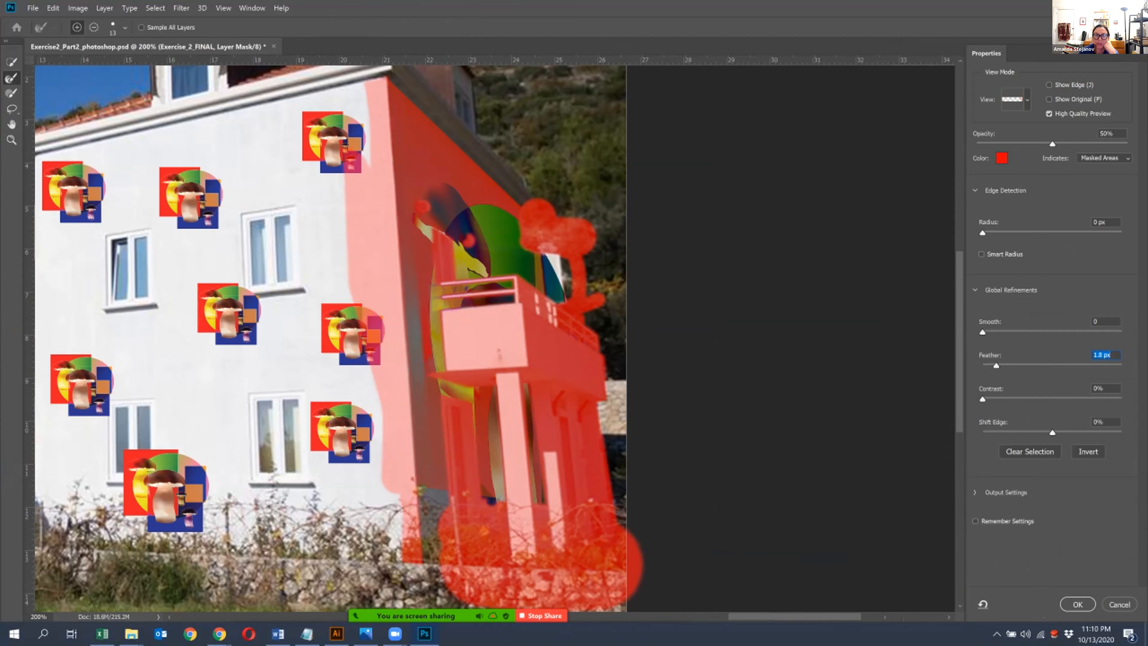
click(1078, 604)
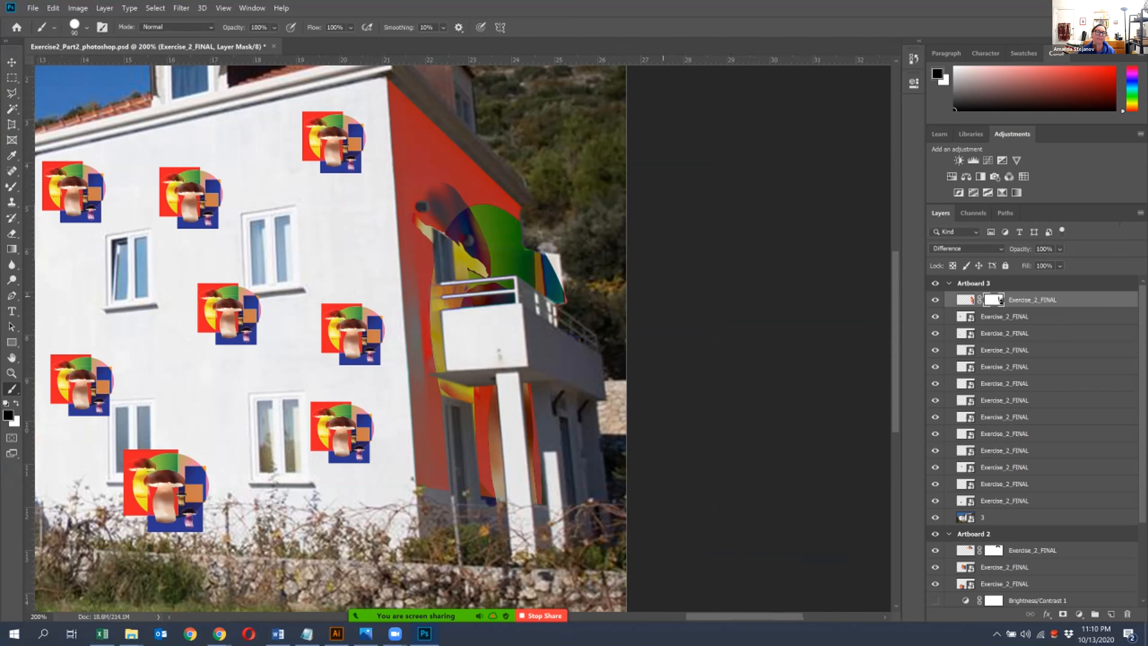
- Delete the large lower mushroom motif and the small upper one from the house's left wing
drag(327, 361, 513, 344)
key(ctrl+minus)
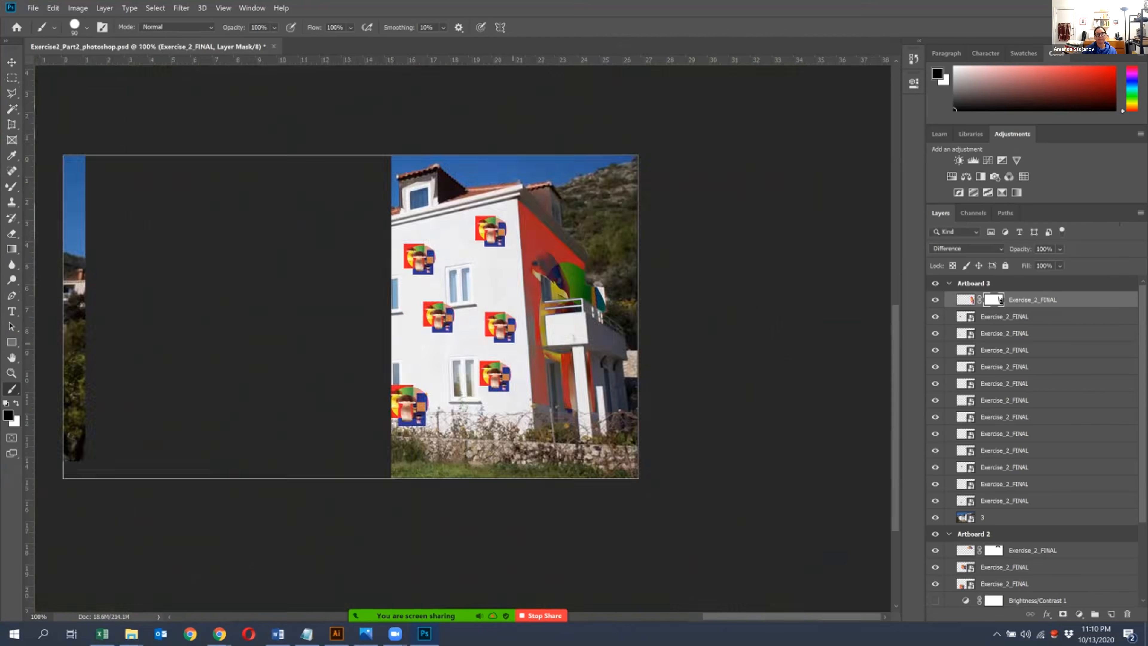
drag(448, 264, 477, 247)
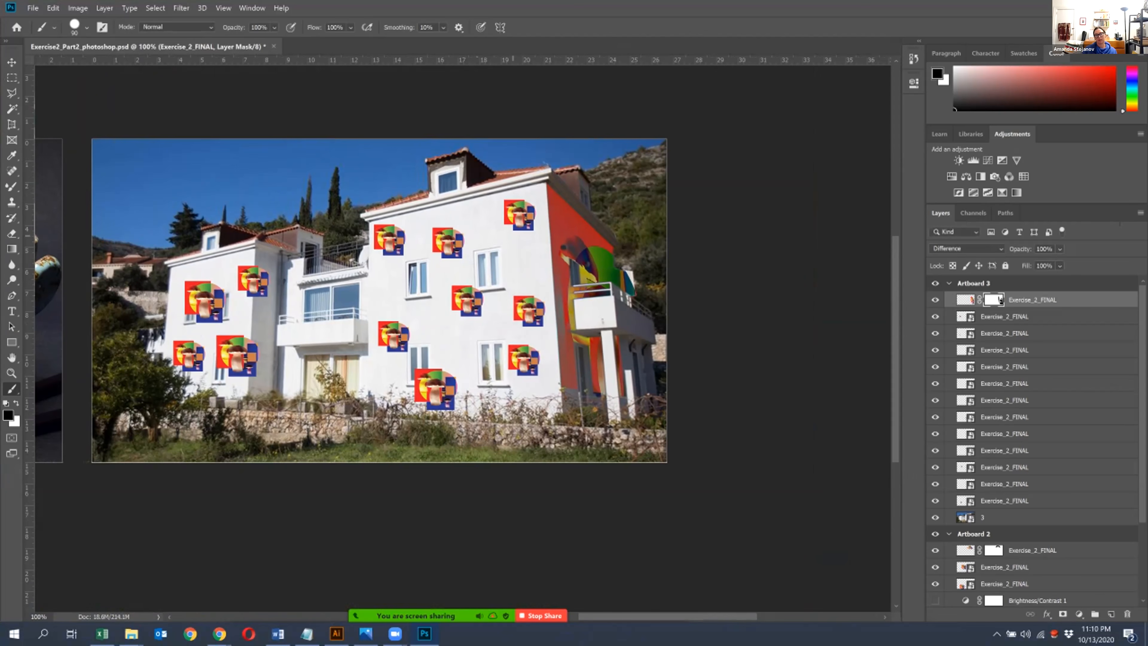
click(12, 61)
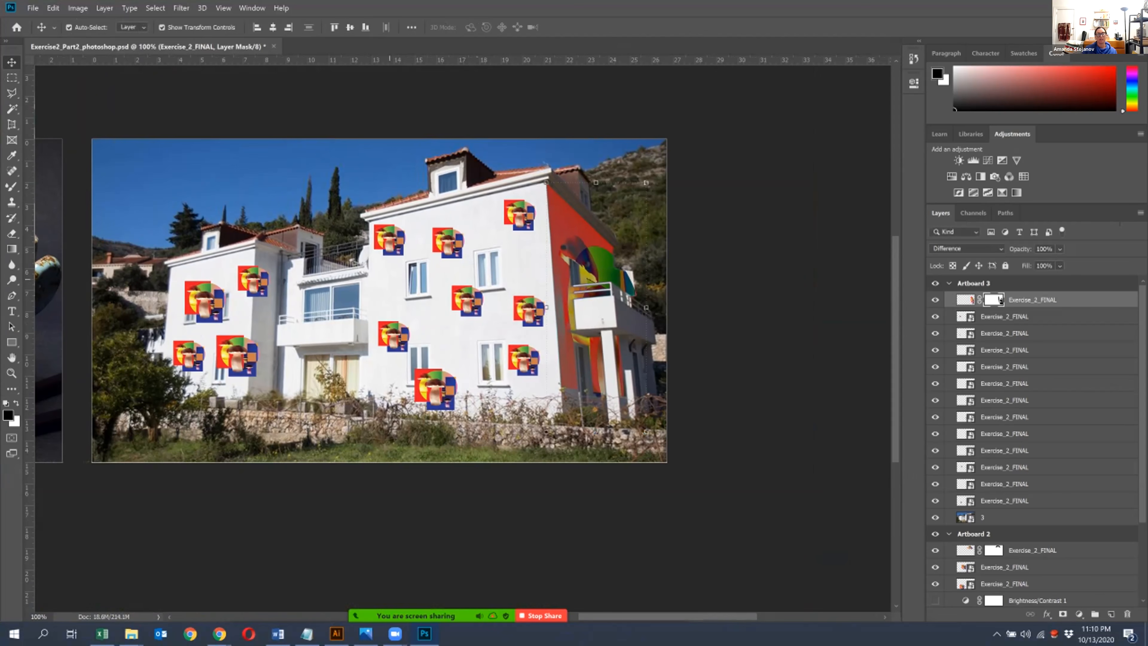
click(247, 357)
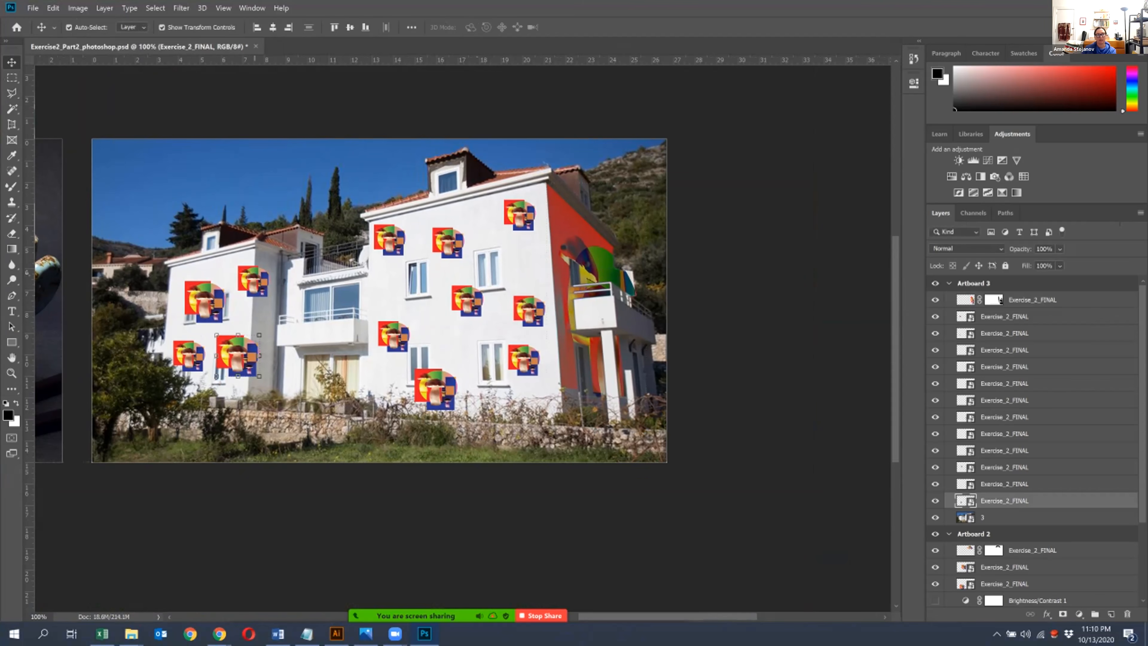
key(Delete)
click(251, 280)
key(Delete)
- Delete the two motifs remaining on the left wing and the two lowest ones on the left side of the main facade
drag(216, 283, 239, 279)
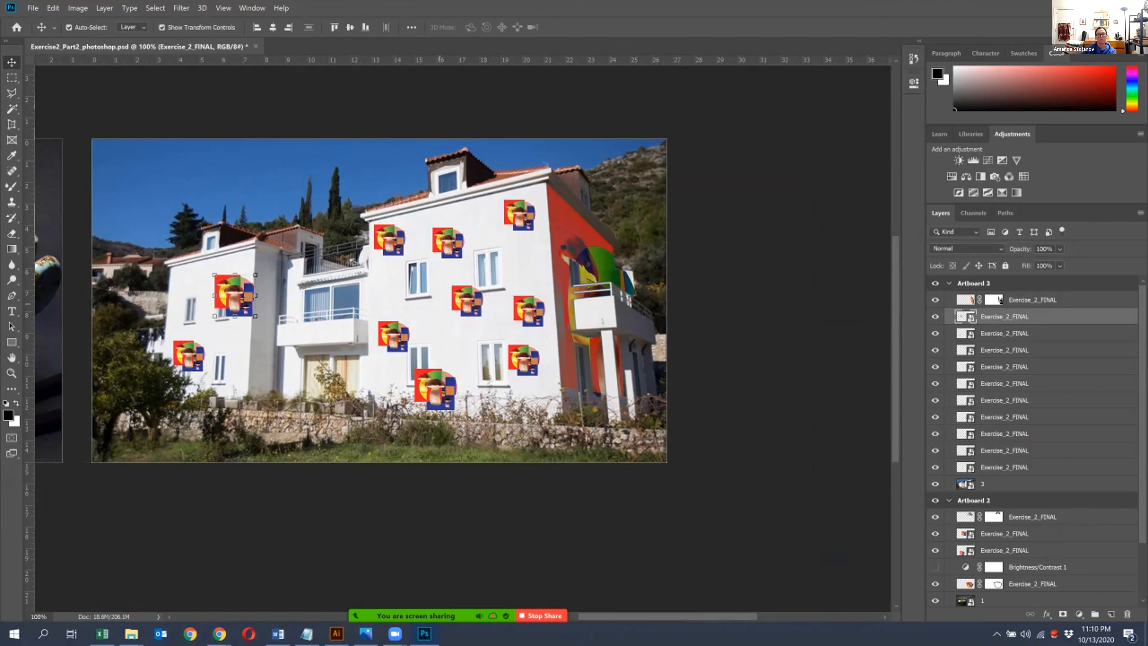
click(402, 337)
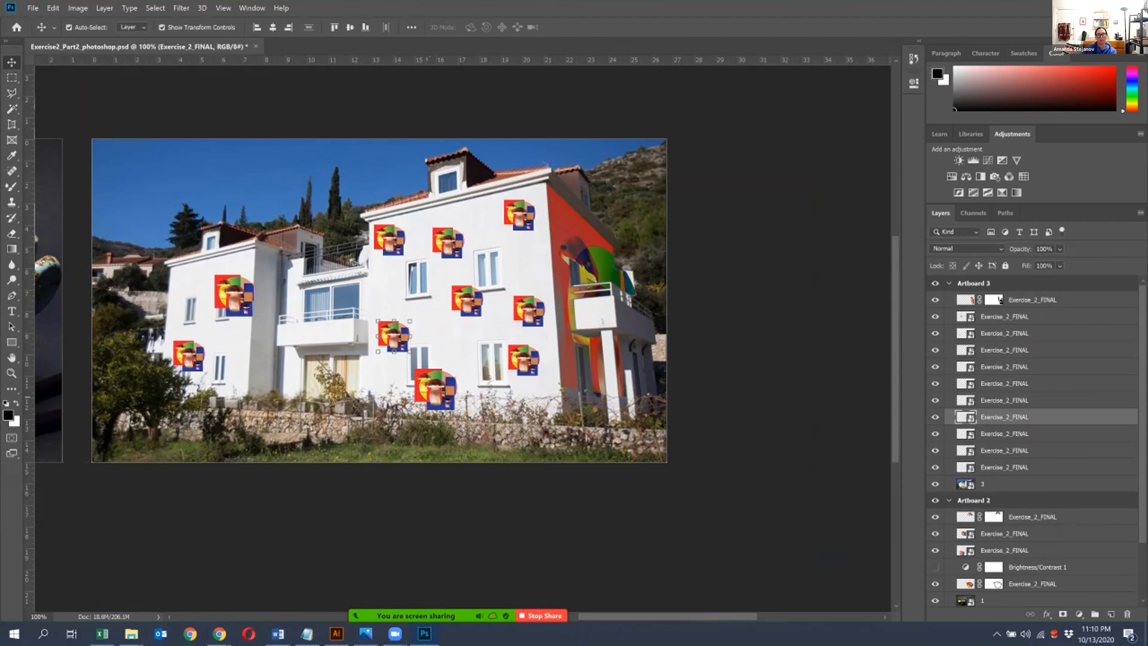
key(Delete)
click(234, 296)
key(Delete)
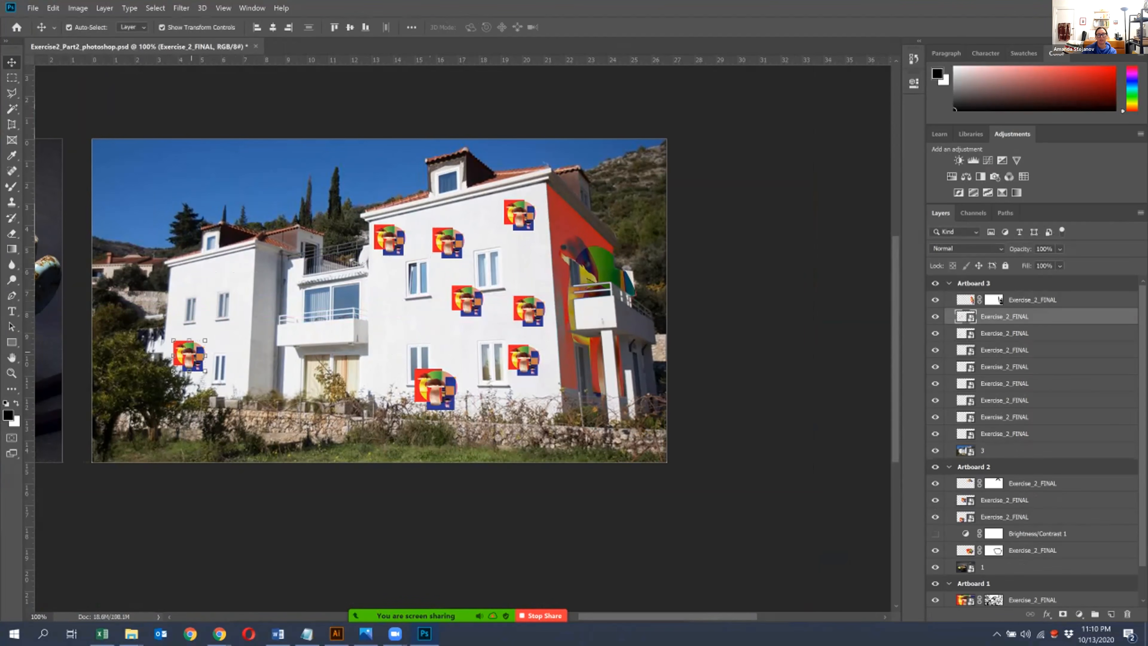
key(Delete)
click(435, 389)
key(Delete)
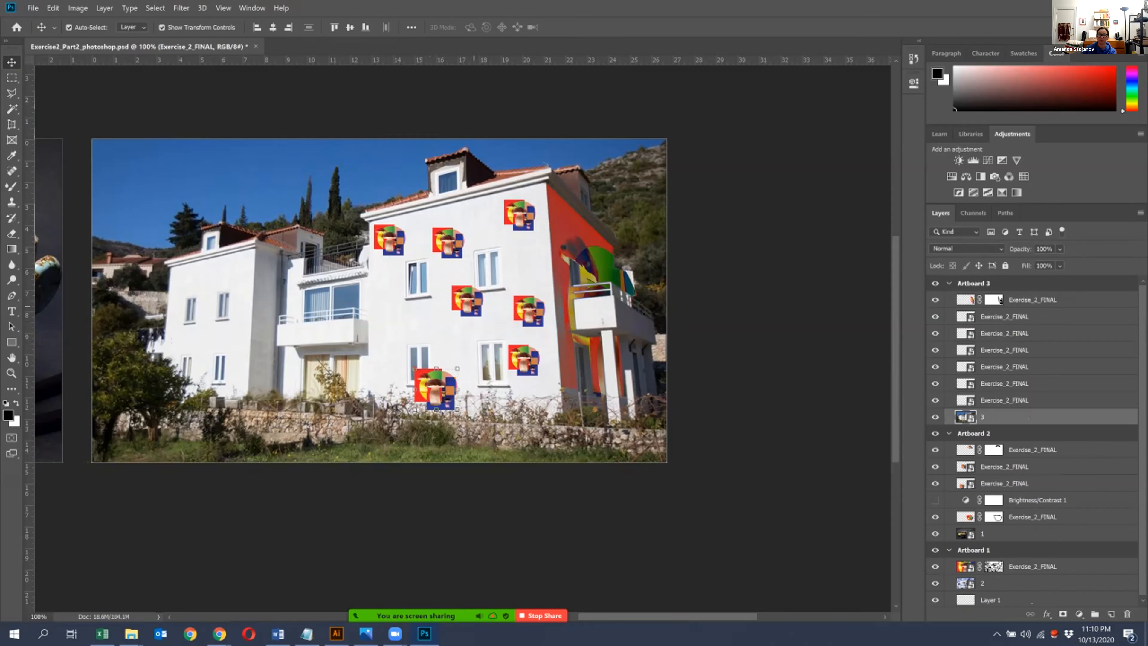
- Delete the other mushroom motifs from the main facade, keeping only the one near its upper right corner
click(474, 306)
key(Delete)
click(522, 359)
key(Delete)
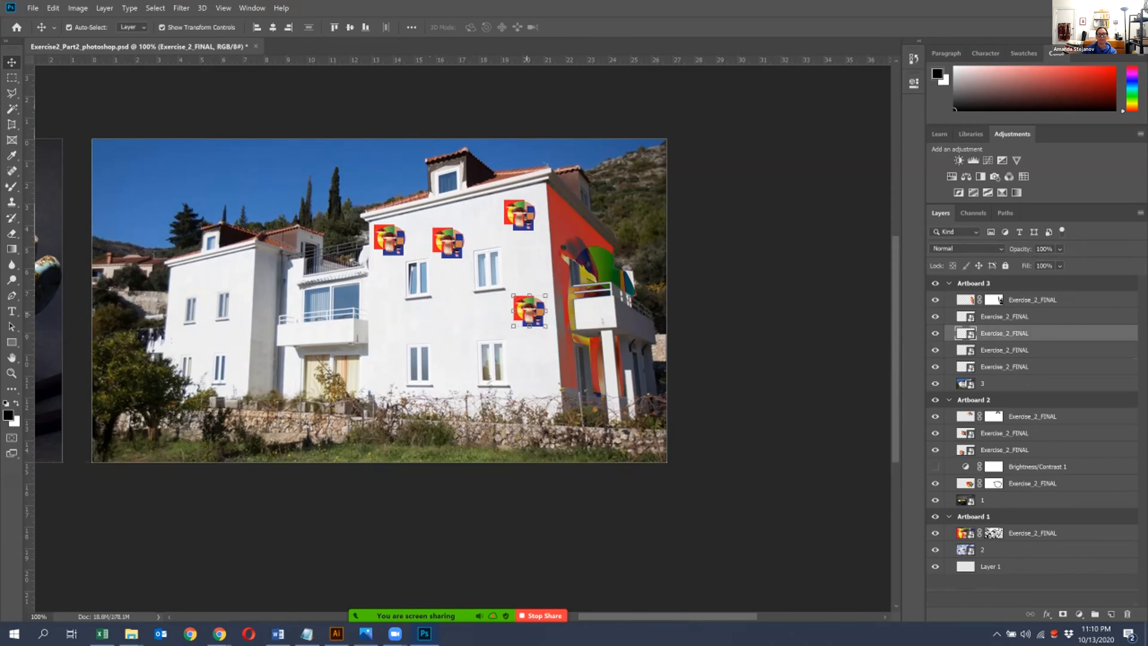
key(Delete)
click(389, 240)
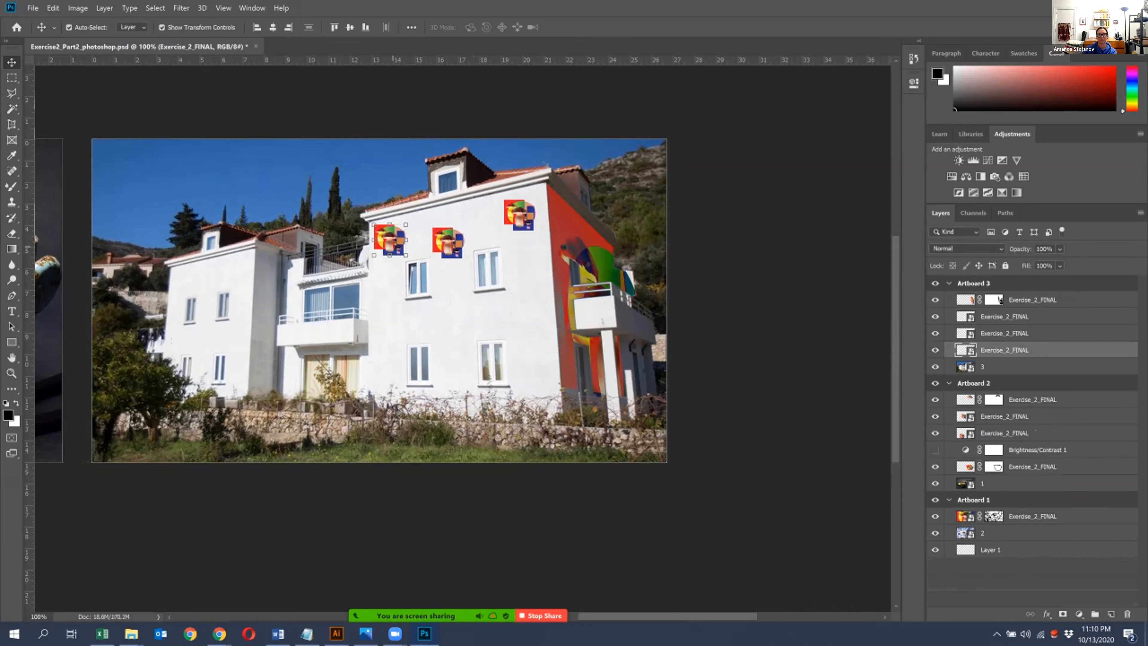
key(Delete)
click(448, 243)
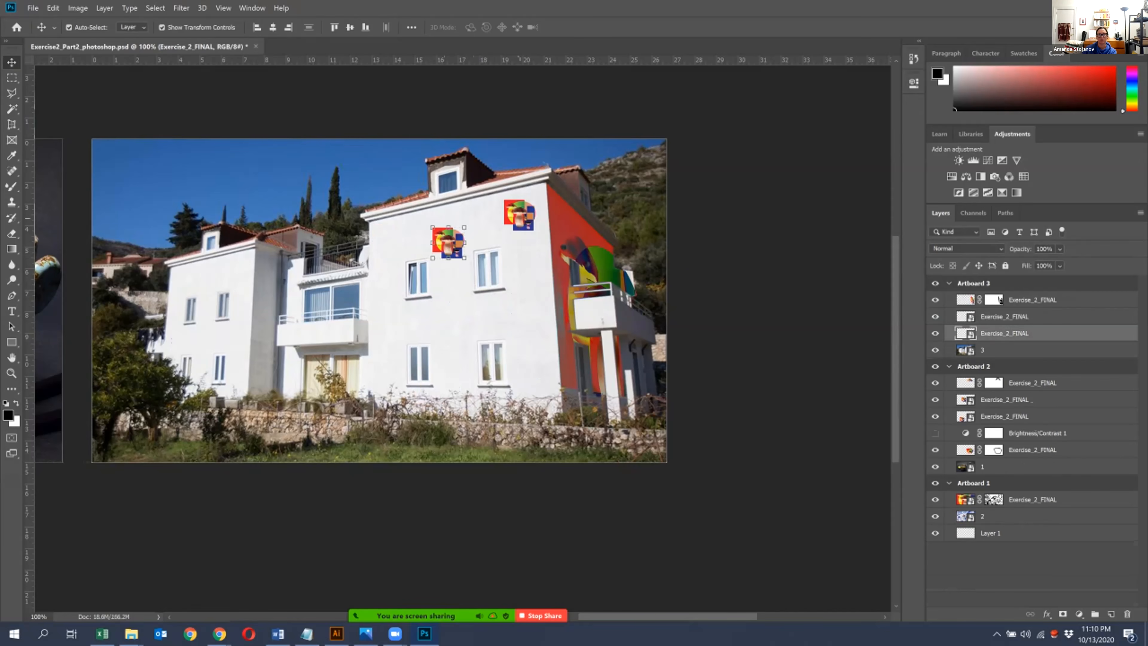
key(Delete)
click(520, 215)
drag(519, 214, 707, 545)
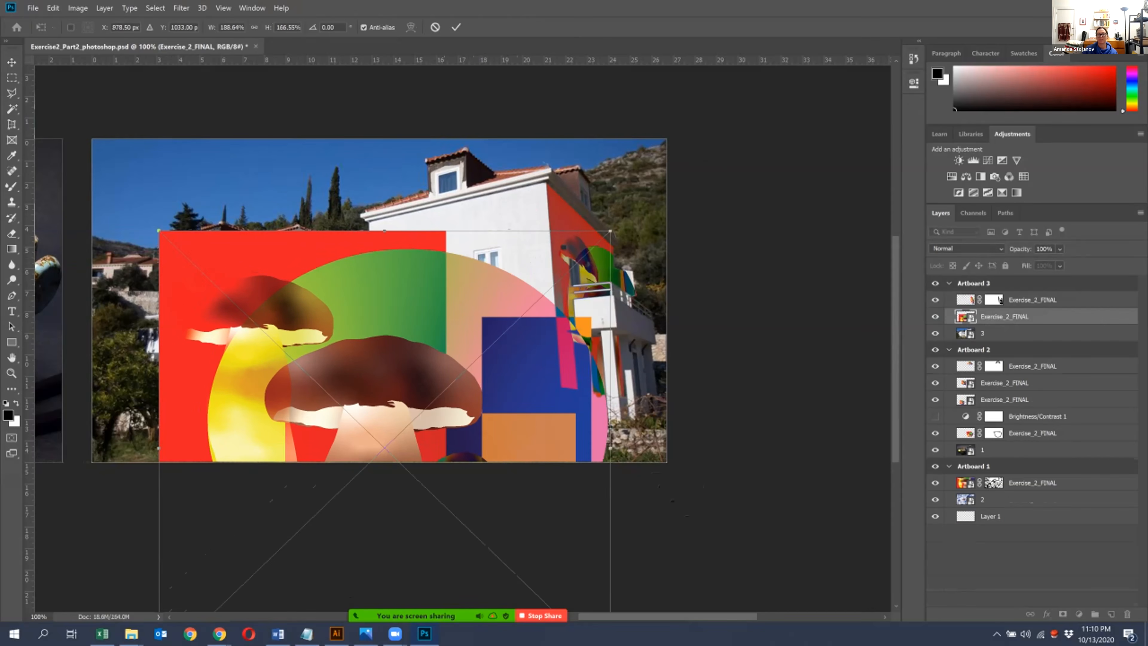
drag(529, 397, 510, 269)
drag(590, 103, 559, 177)
drag(364, 416, 394, 375)
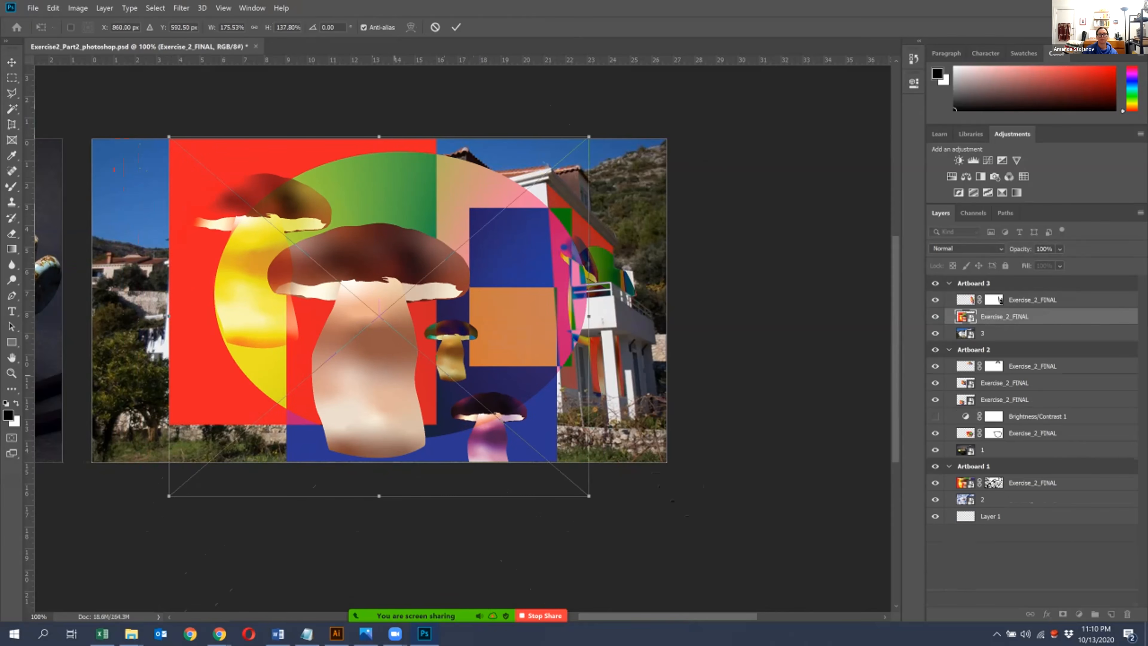
key(Escape)
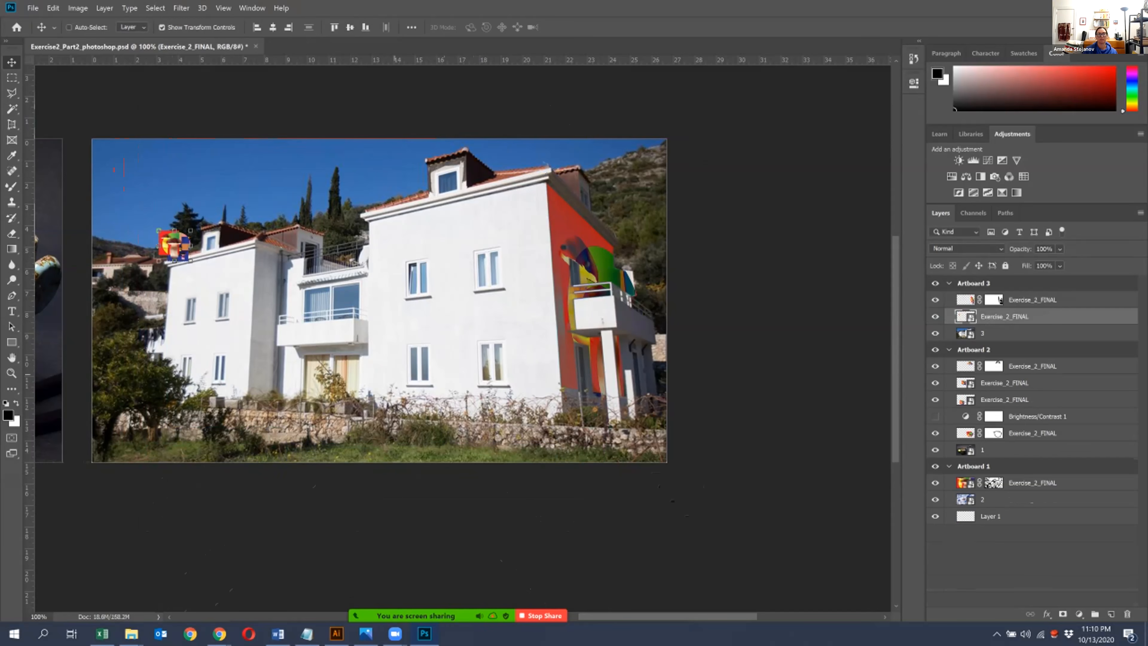
key(ctrl+z)
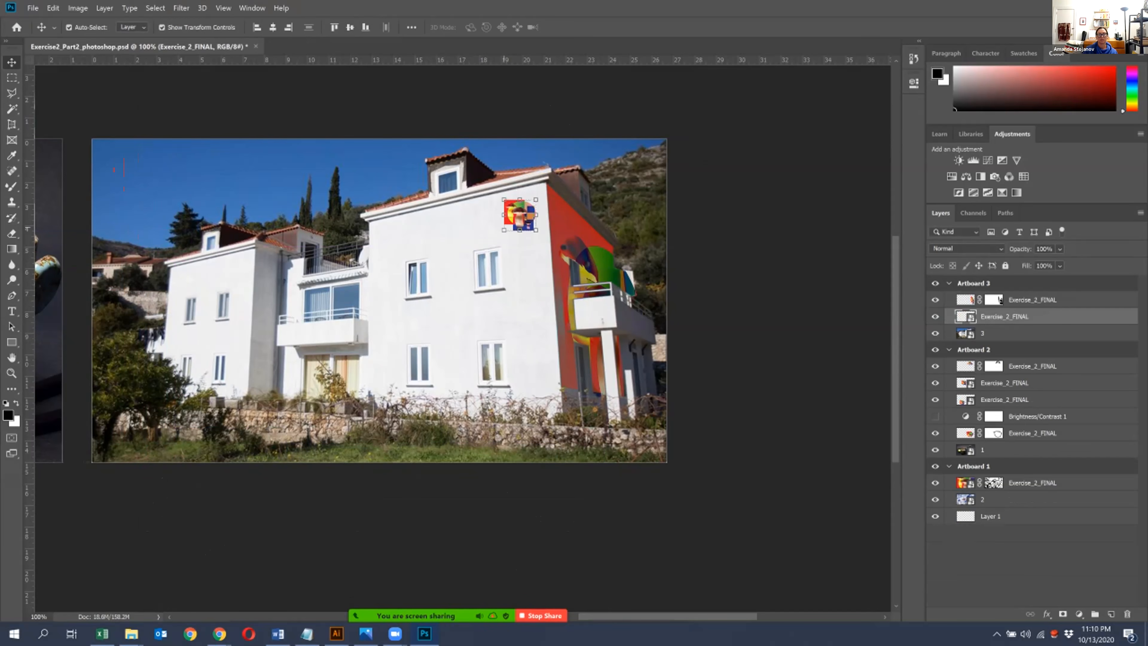
- Enlarge the remaining mushroom motif to about 19.1 by 18.4 in and position it over the house's whole front
key(ctrl+t)
drag(504, 230, 124, 596)
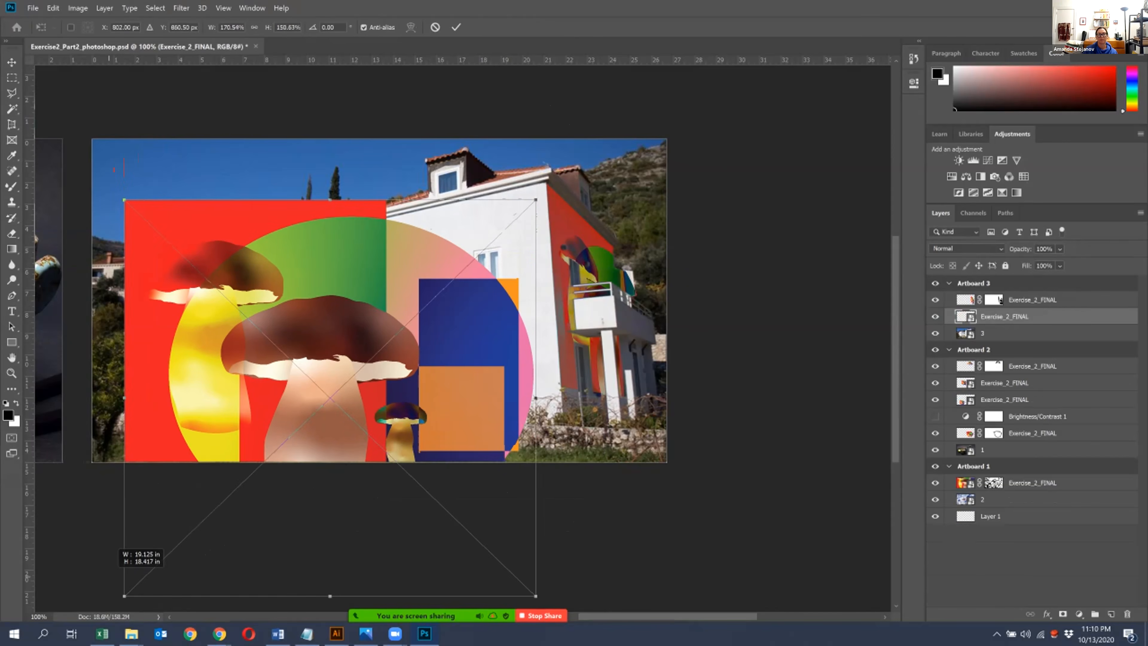
drag(416, 401, 450, 311)
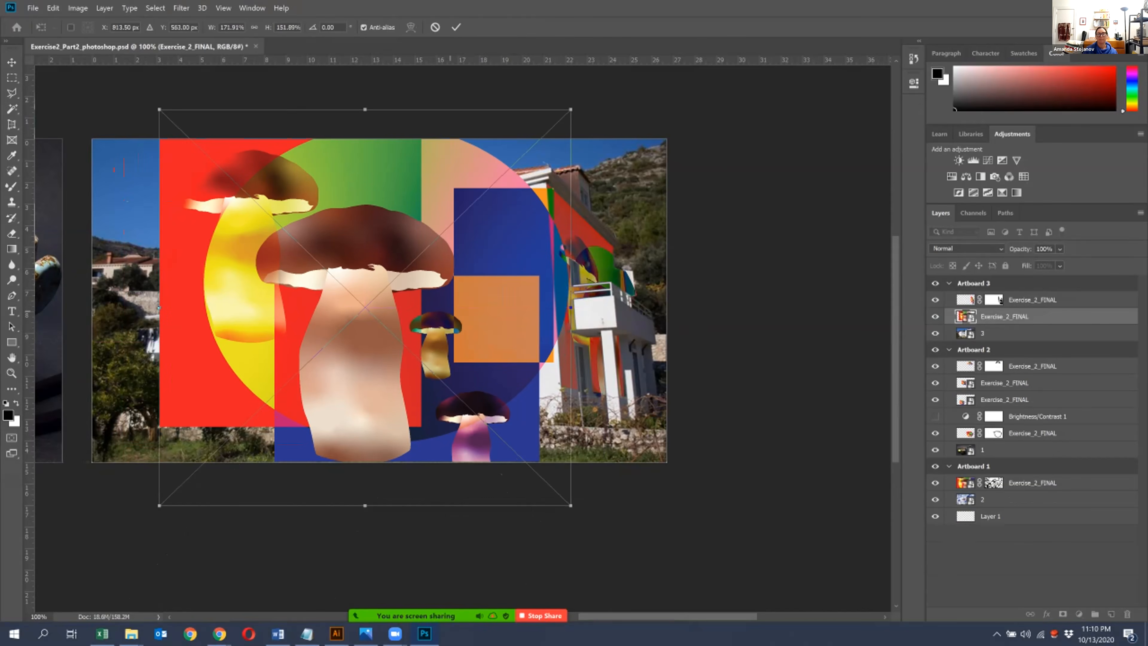
key(Return)
- Set the enlarged artwork layer's opacity to 57% and rasterize the layer
click(1059, 249)
drag(1094, 263, 1048, 263)
key(Return)
click(1060, 249)
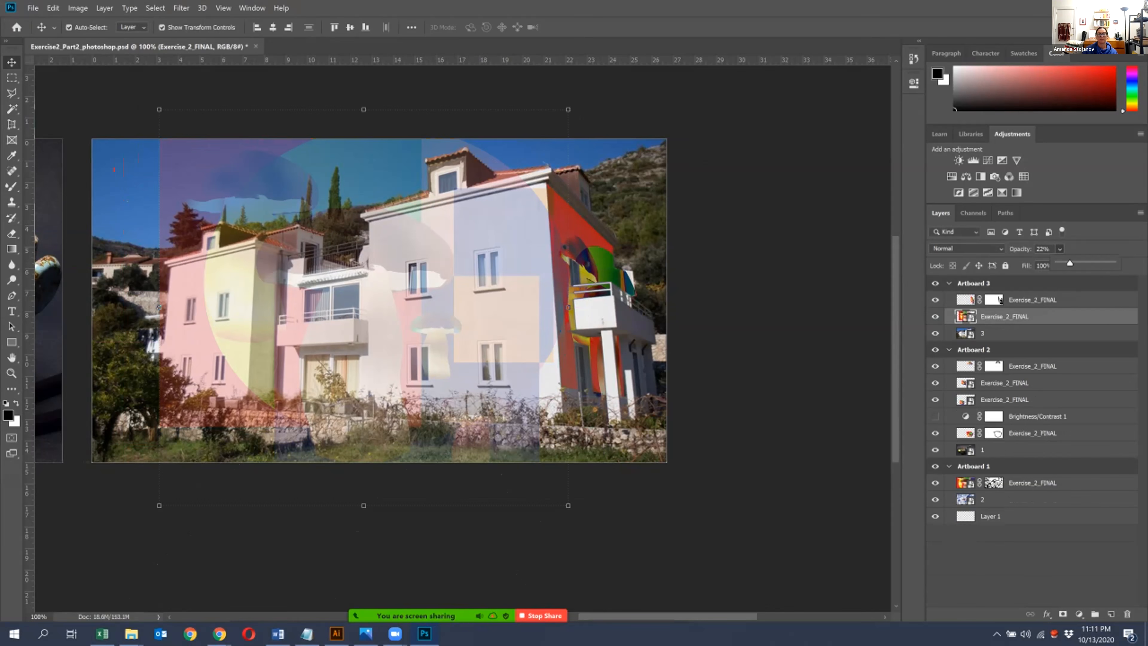
drag(1070, 263, 1088, 263)
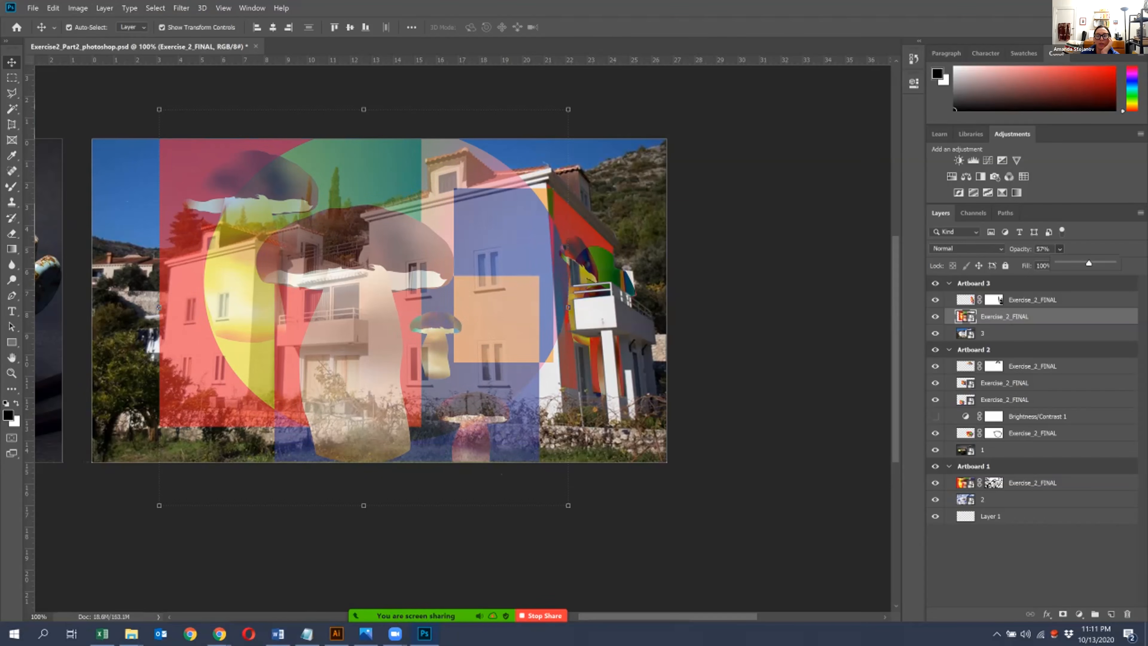
right_click(1069, 317)
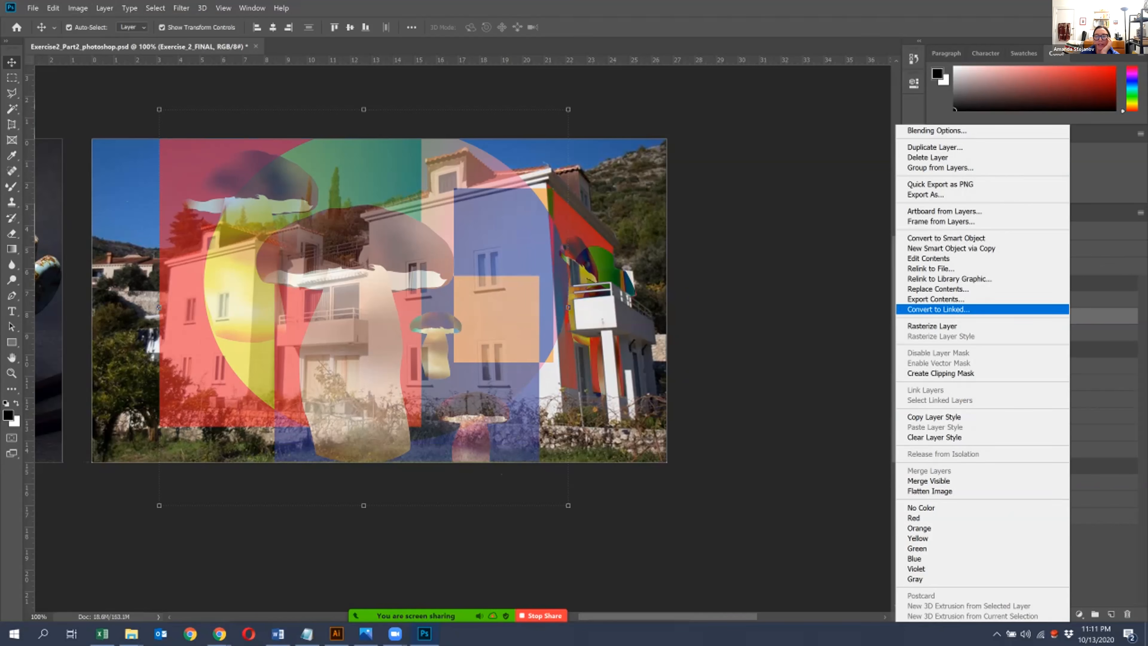
click(932, 325)
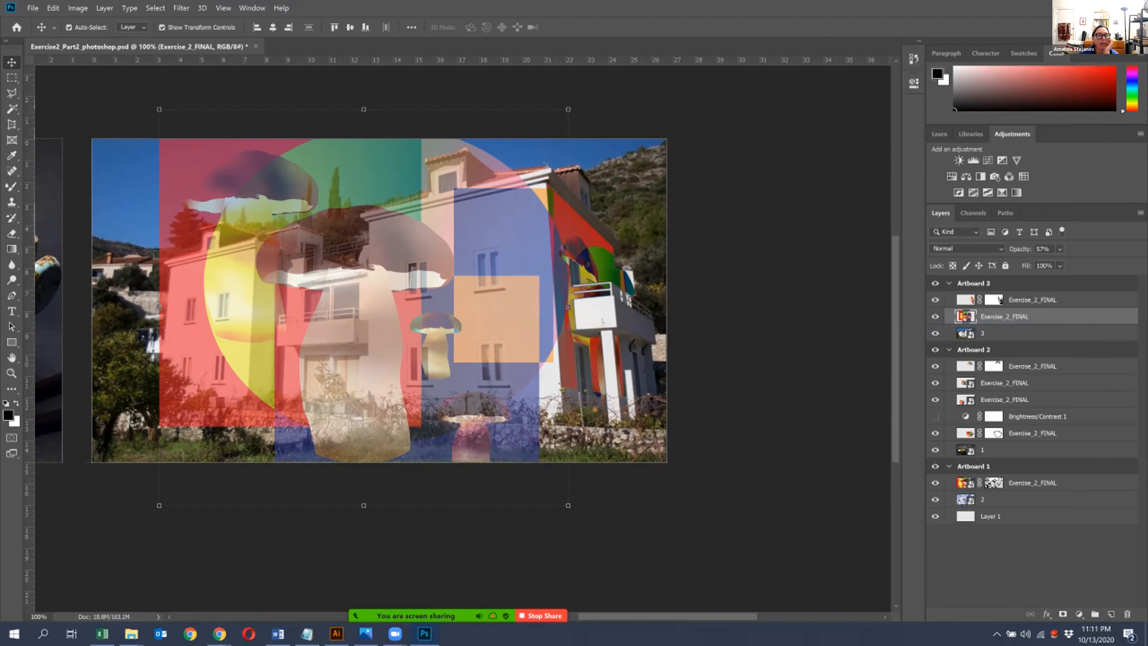
- Apply a Perspective transform to the front artwork, narrowing it toward the left wing to follow the house's receding facade
click(53, 8)
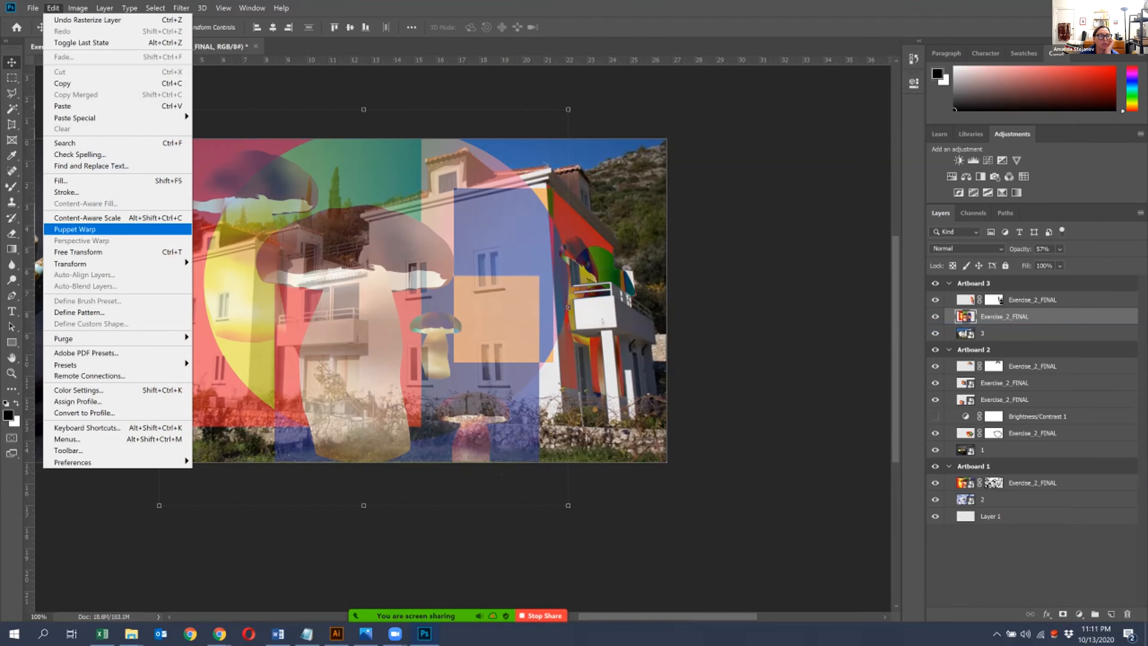
mouse_move(69, 264)
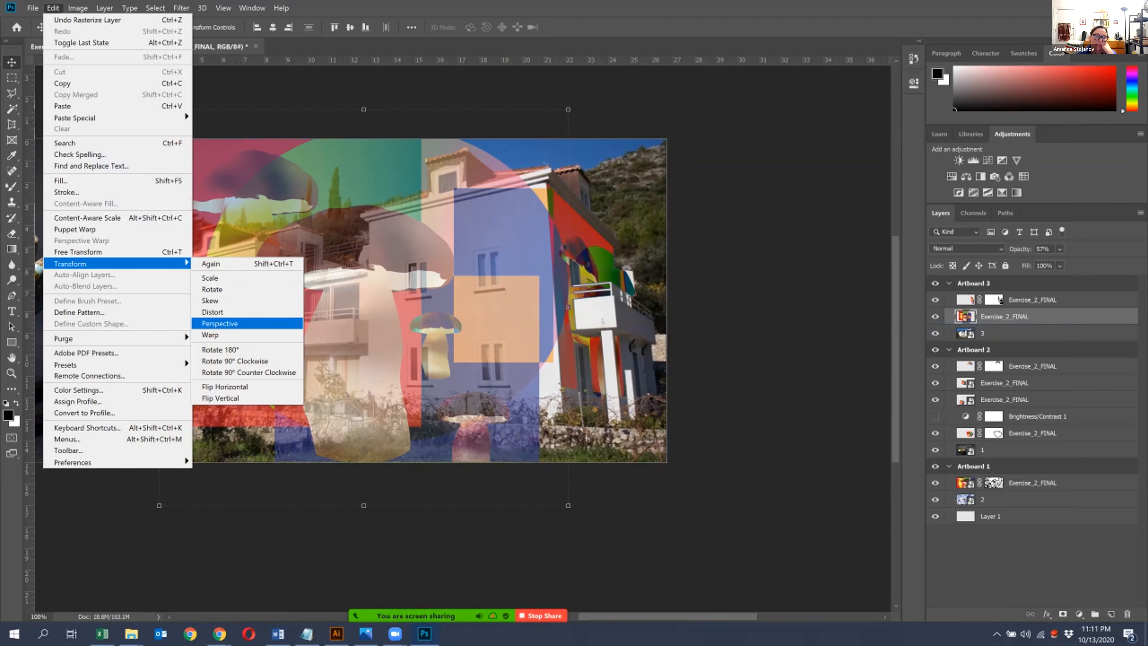
click(226, 324)
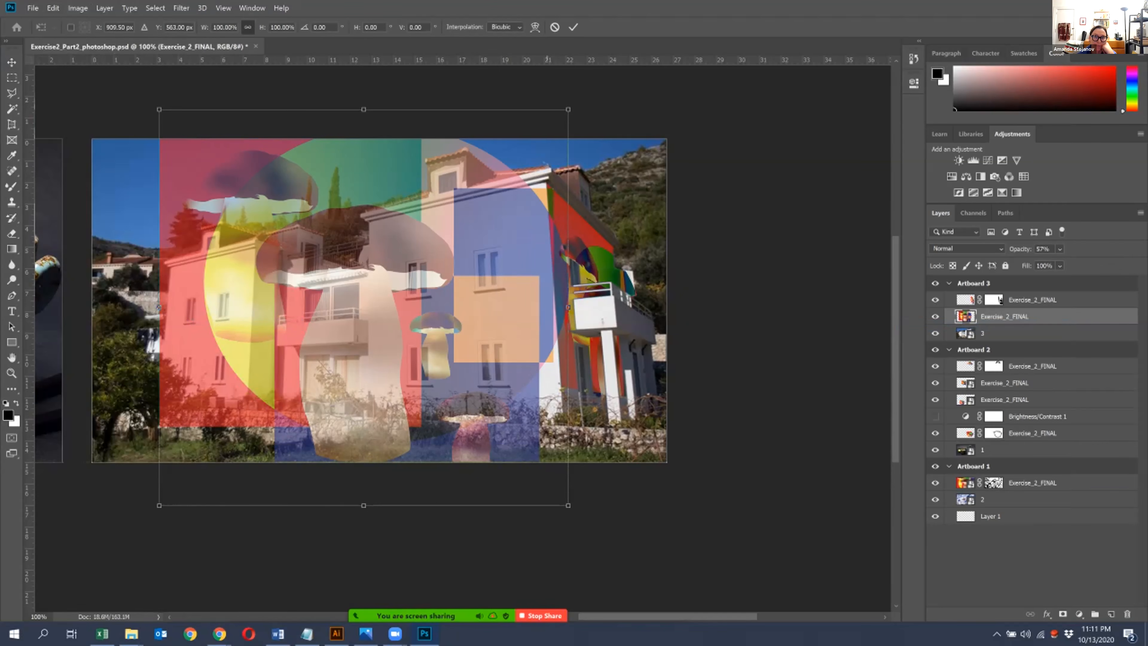
drag(568, 110, 568, 178)
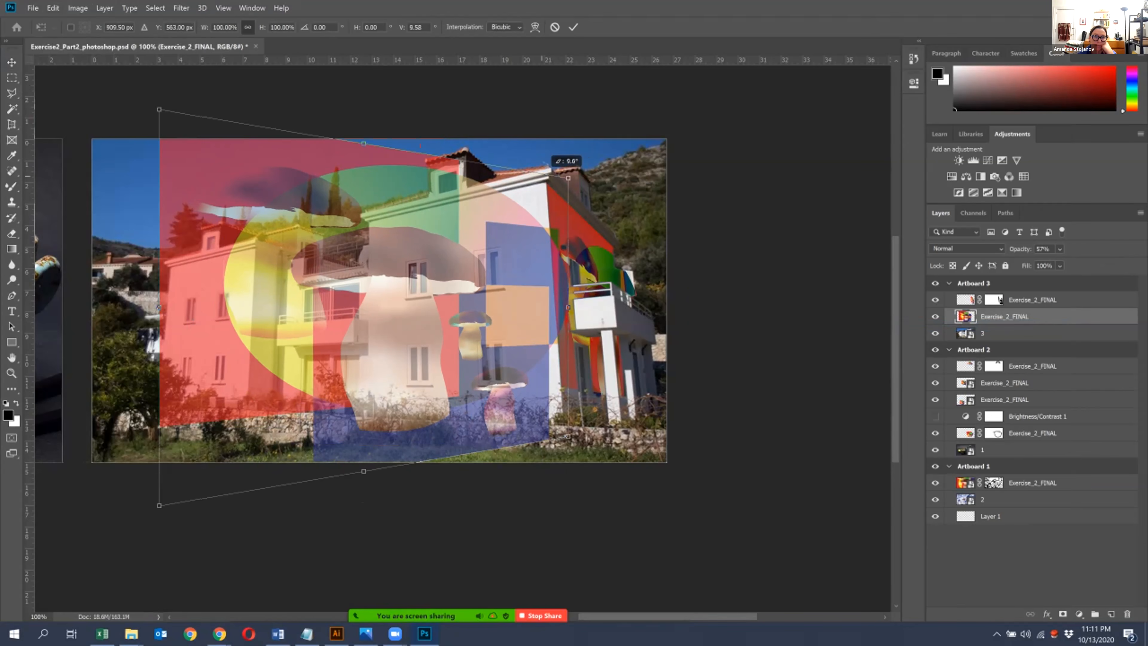
drag(159, 109, 159, 260)
drag(568, 178, 568, 155)
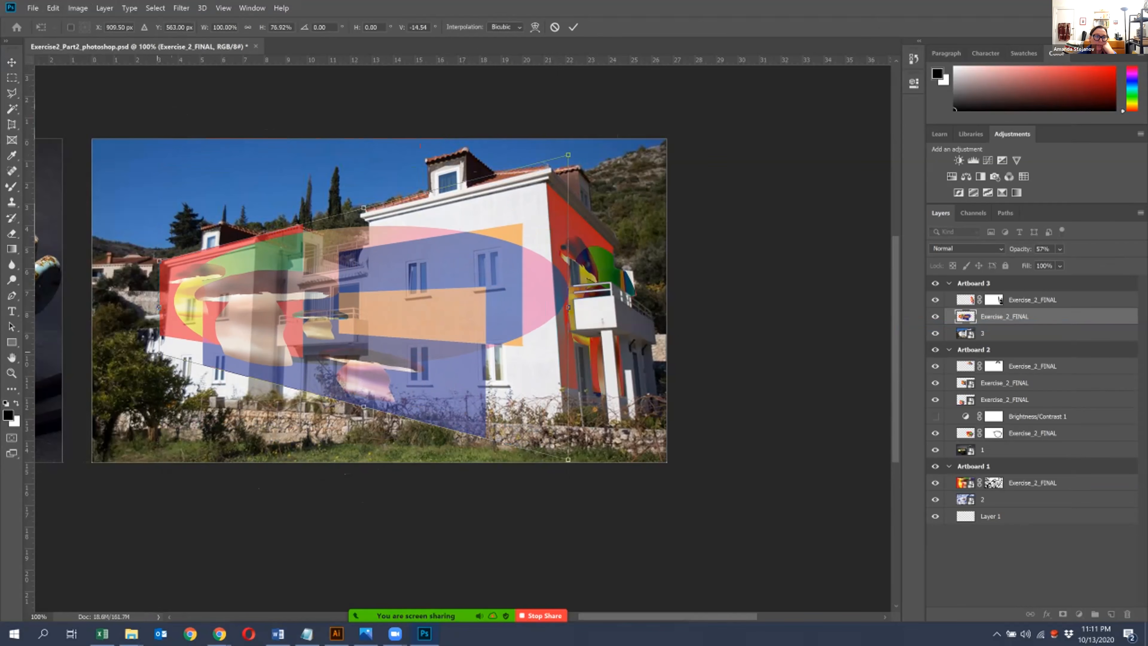
drag(159, 353, 159, 382)
drag(159, 309, 159, 342)
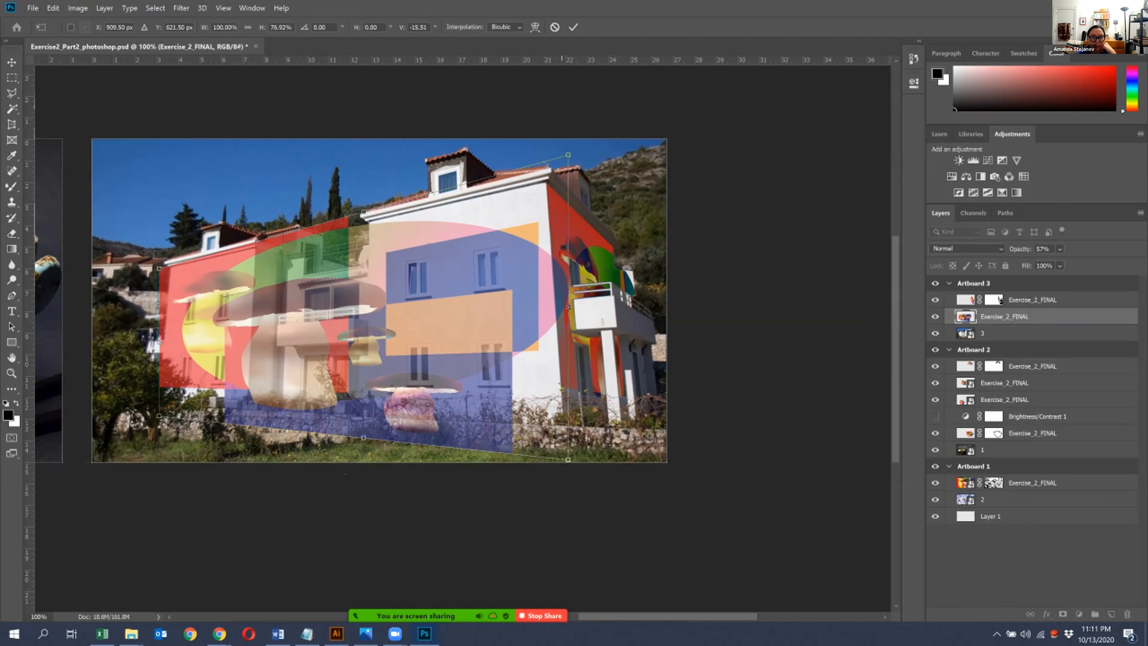
- Adjust the perspective corners so the artwork meets the facade's right corner and the left wing's outer edge
mouse_move(567, 156)
mouse_down()
mouse_move(568, 179)
mouse_move(568, 165)
mouse_move(557, 168)
mouse_up()
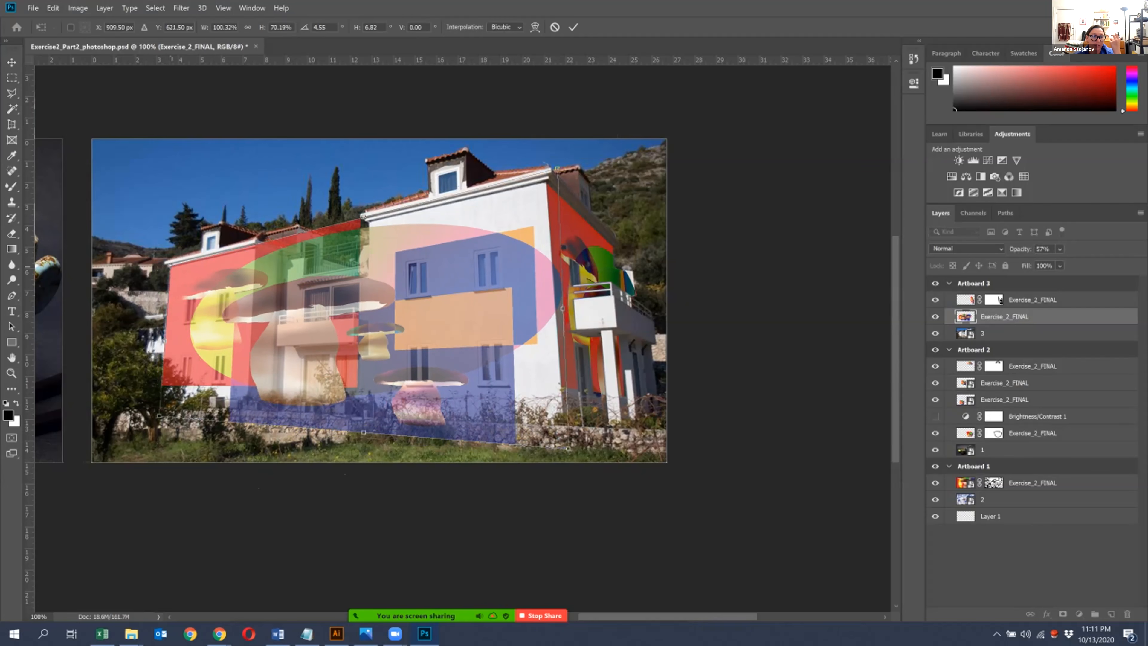
drag(569, 449, 572, 438)
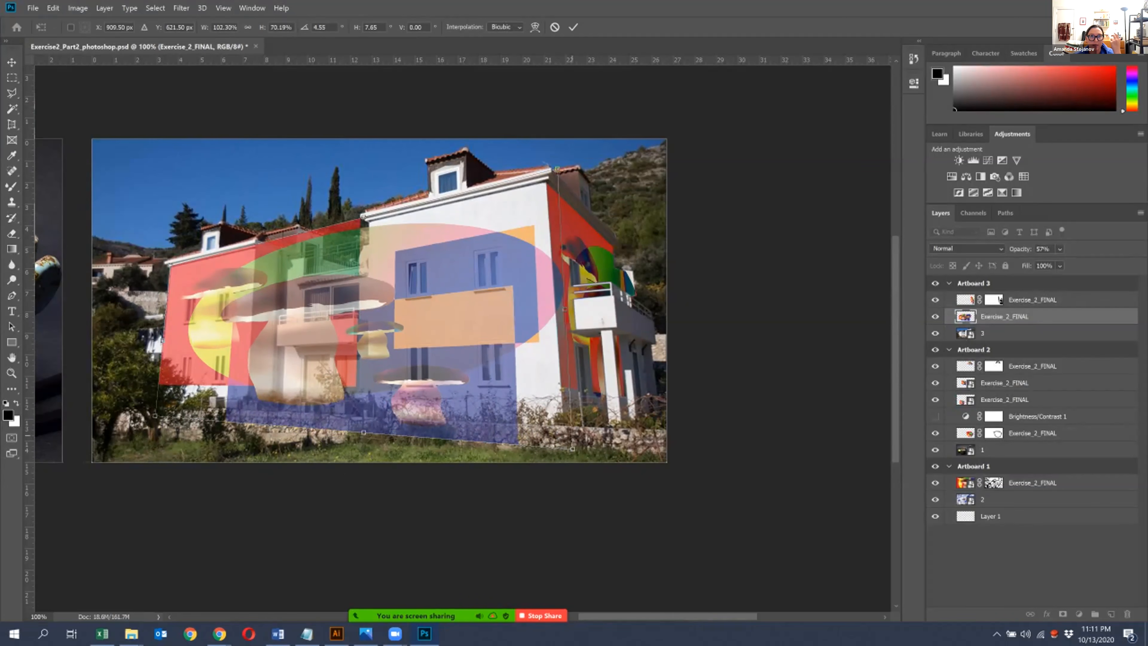
drag(557, 168, 548, 171)
drag(572, 449, 566, 447)
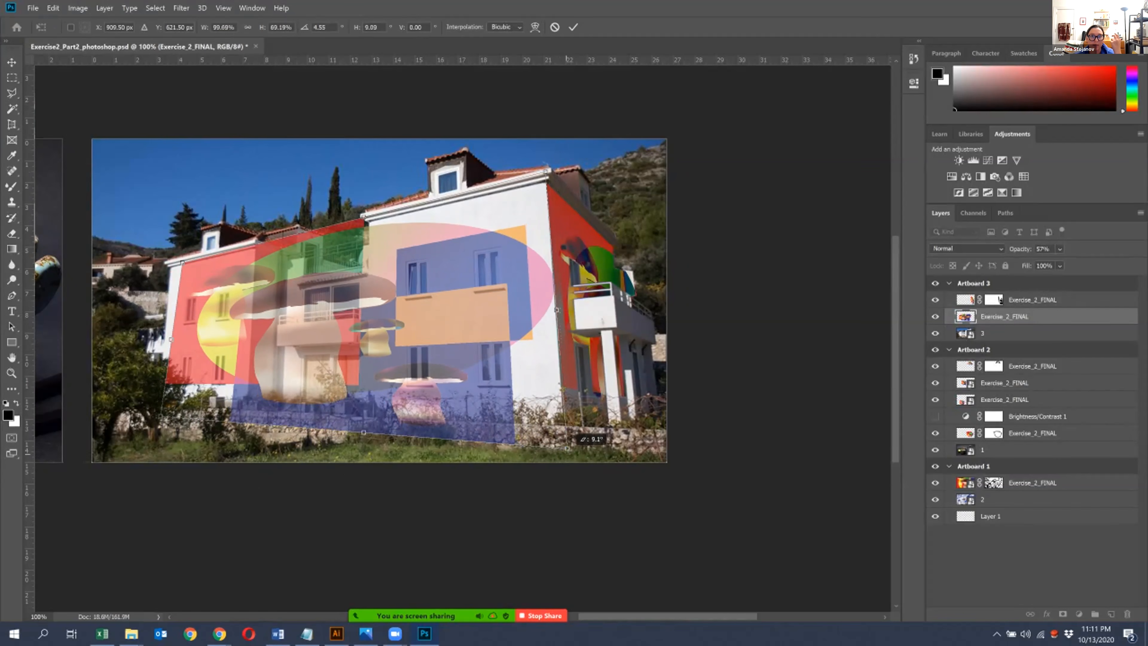
drag(158, 418, 160, 415)
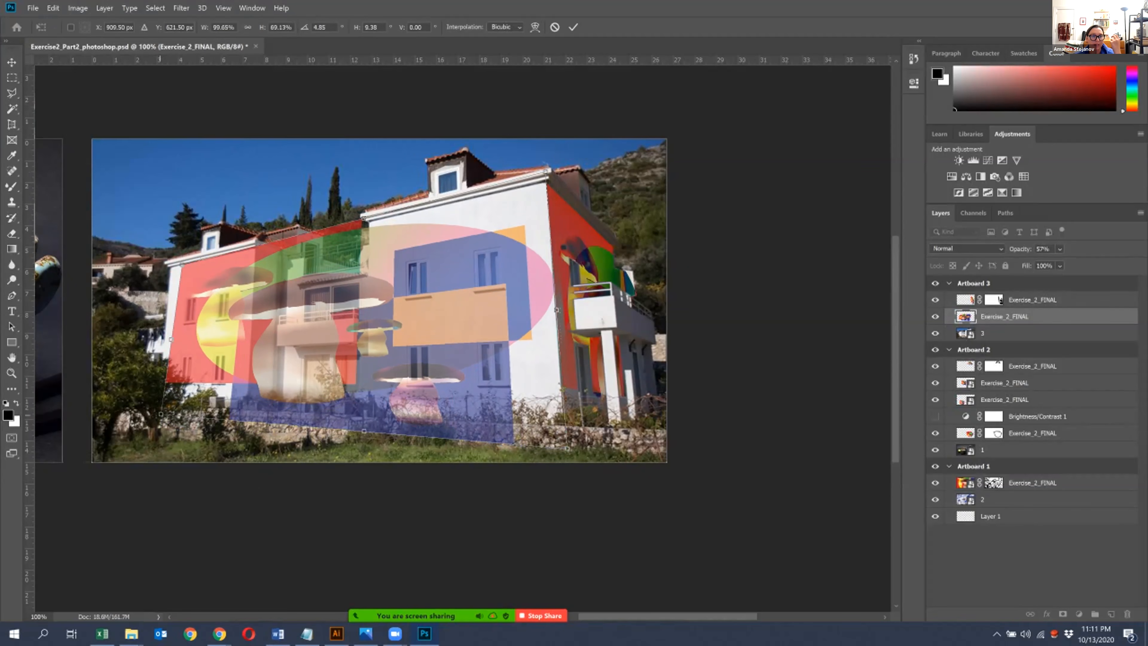
drag(176, 265, 170, 267)
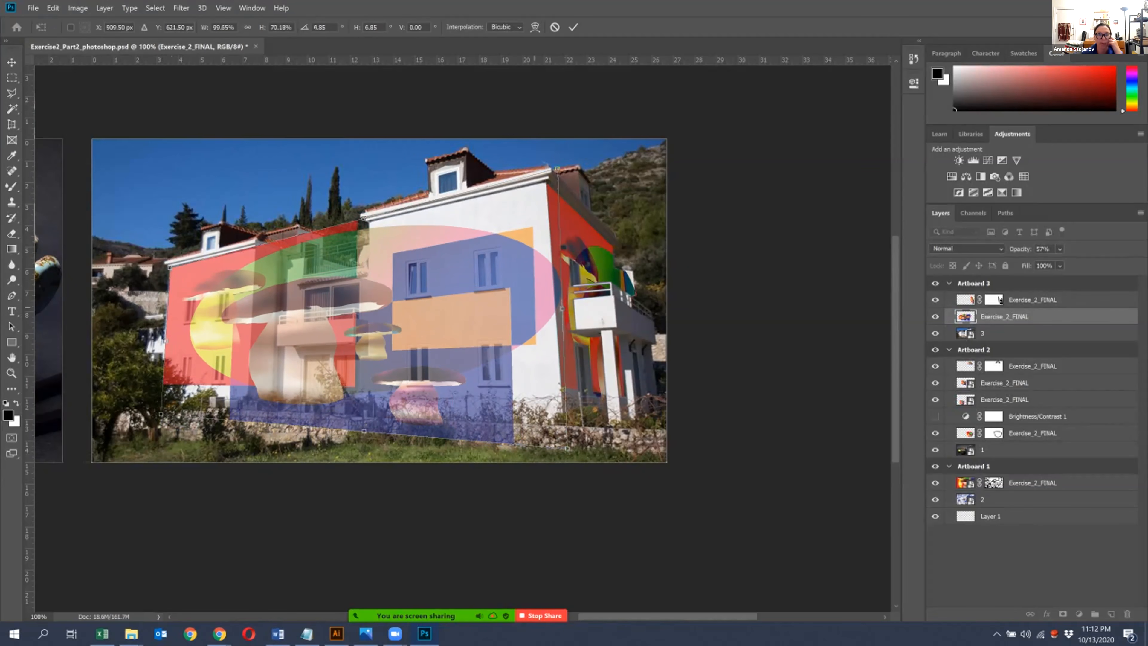
- Shift the artwork slightly down and left, refine its corners against the facade's edges, and apply the transform
mouse_move(558, 169)
mouse_down()
mouse_move(547, 171)
mouse_move(561, 168)
mouse_up()
drag(490, 249, 483, 252)
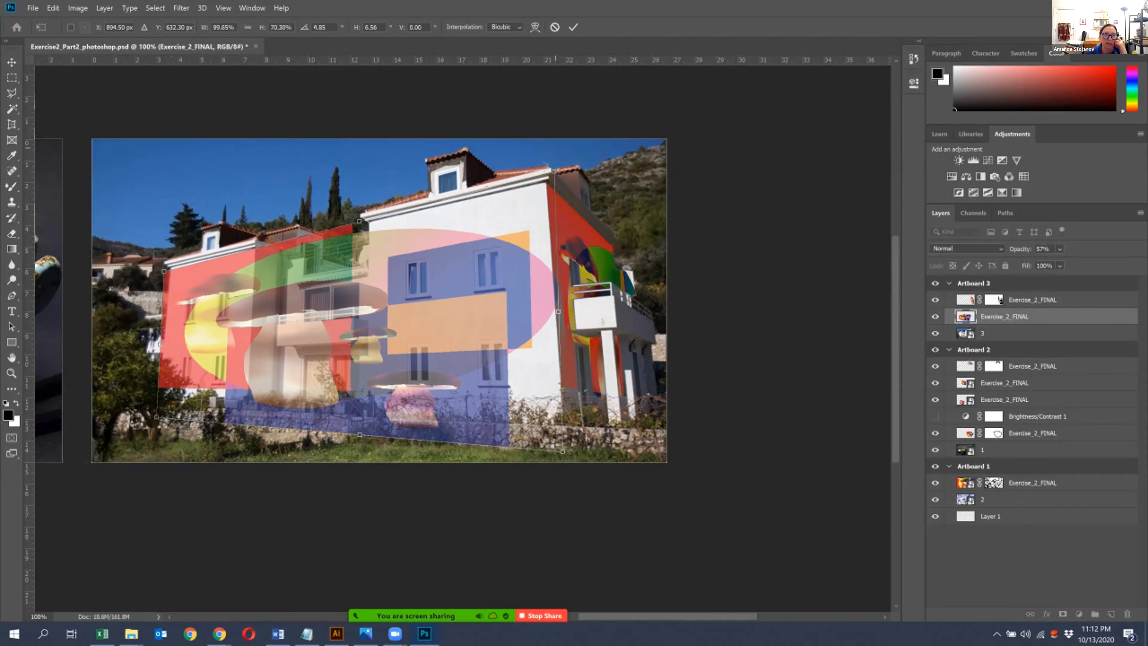
drag(555, 169, 549, 171)
drag(502, 219, 499, 217)
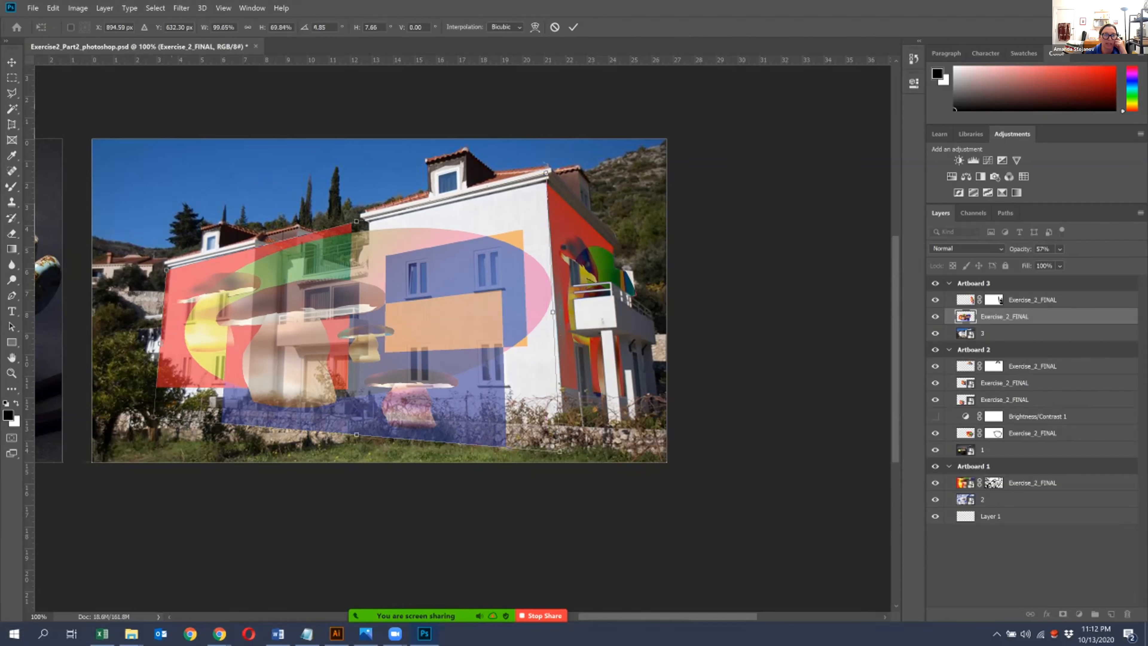
drag(559, 450, 565, 451)
drag(148, 414, 161, 416)
key(Return)
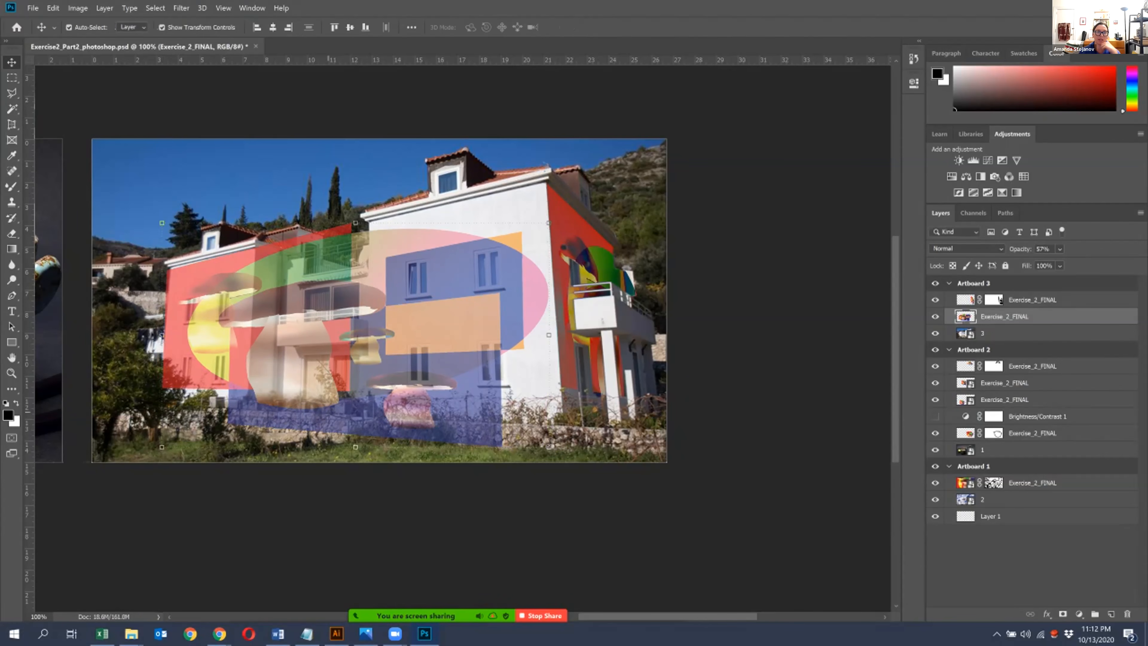
- Add a layer mask to the front artwork layer
key(ctrl+plus)
key(ctrl+plus)
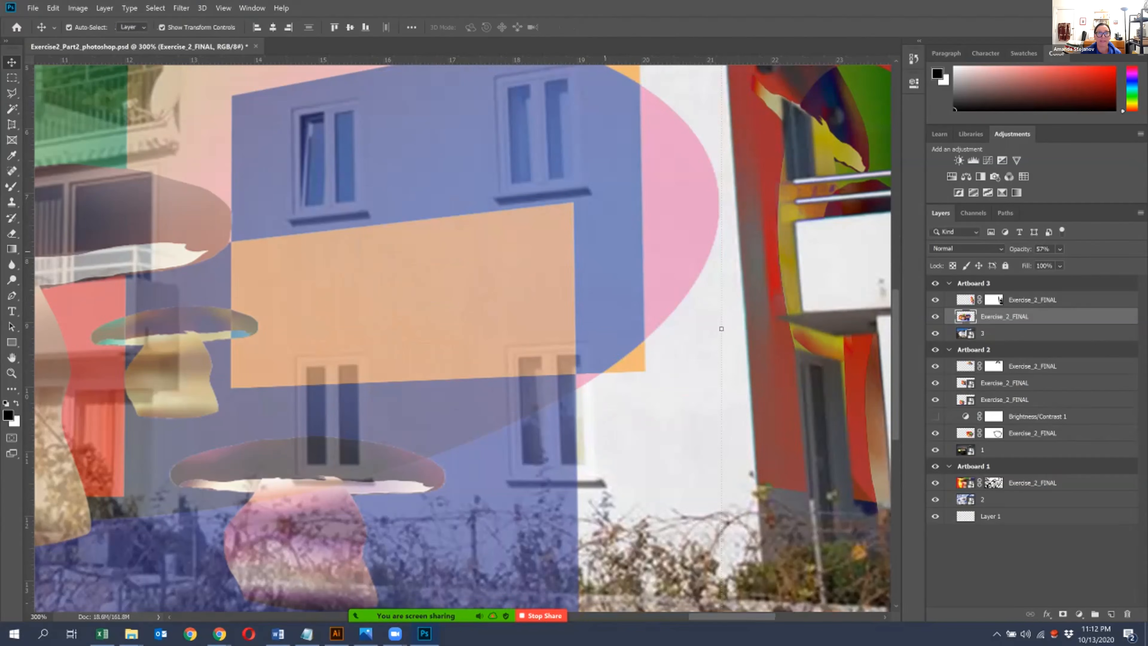
drag(407, 335, 558, 333)
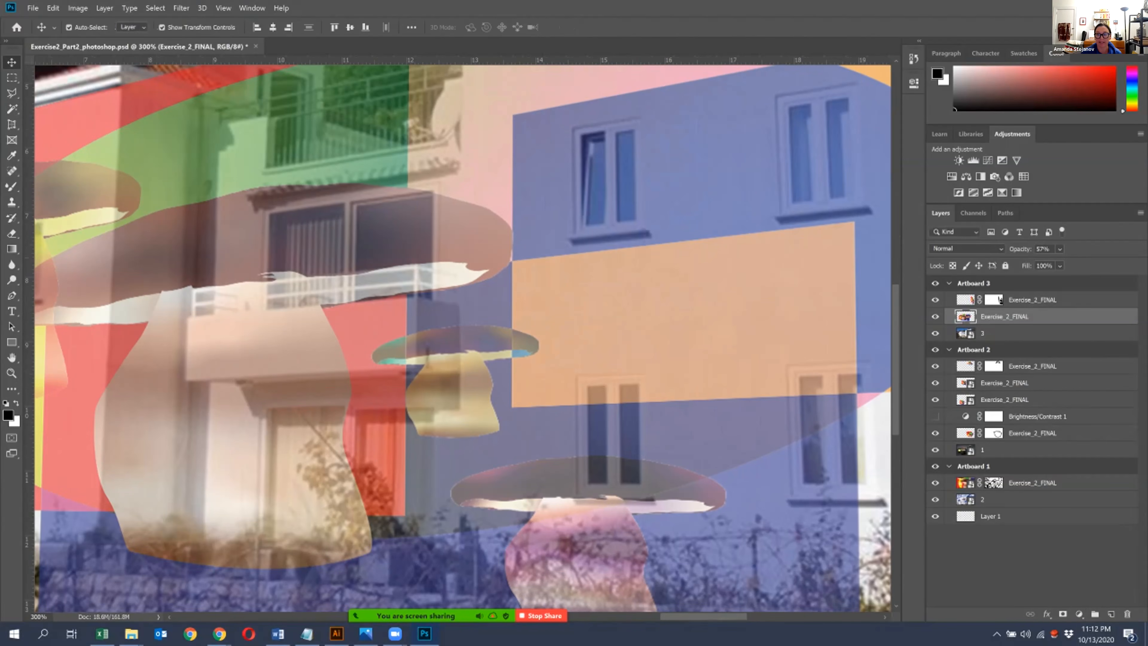
click(1063, 614)
drag(231, 207, 113, 349)
- Outline the main facade's upper left window with the Polygonal Lasso and paint it black on the mask with the Brush
key(l)
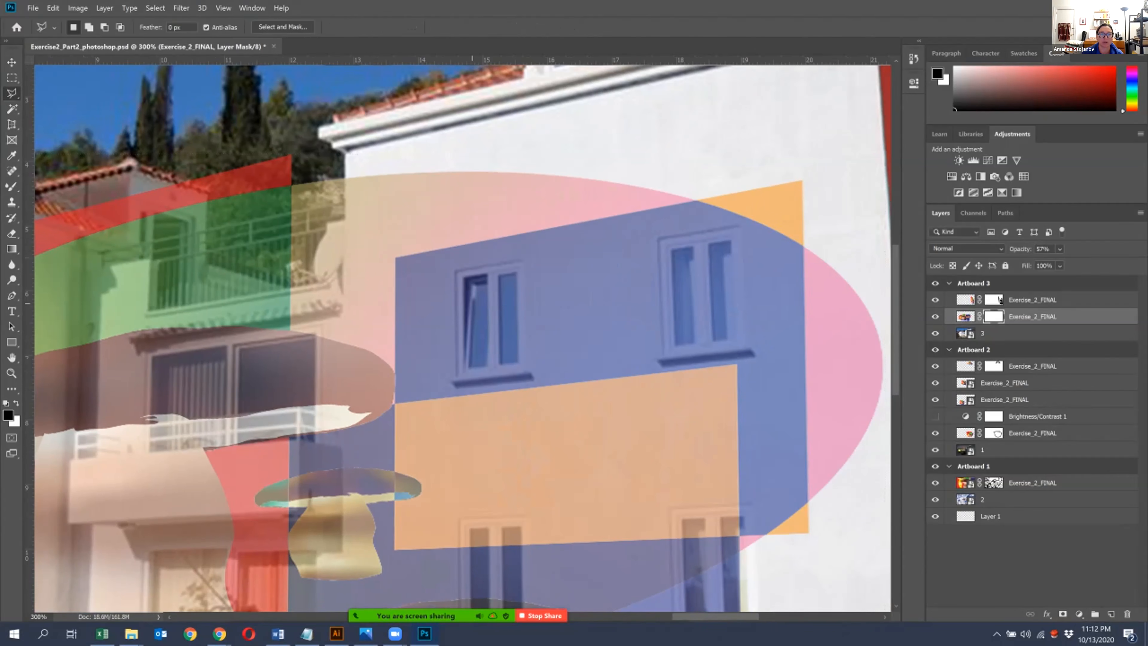
click(455, 273)
click(525, 261)
click(528, 367)
click(457, 376)
click(456, 273)
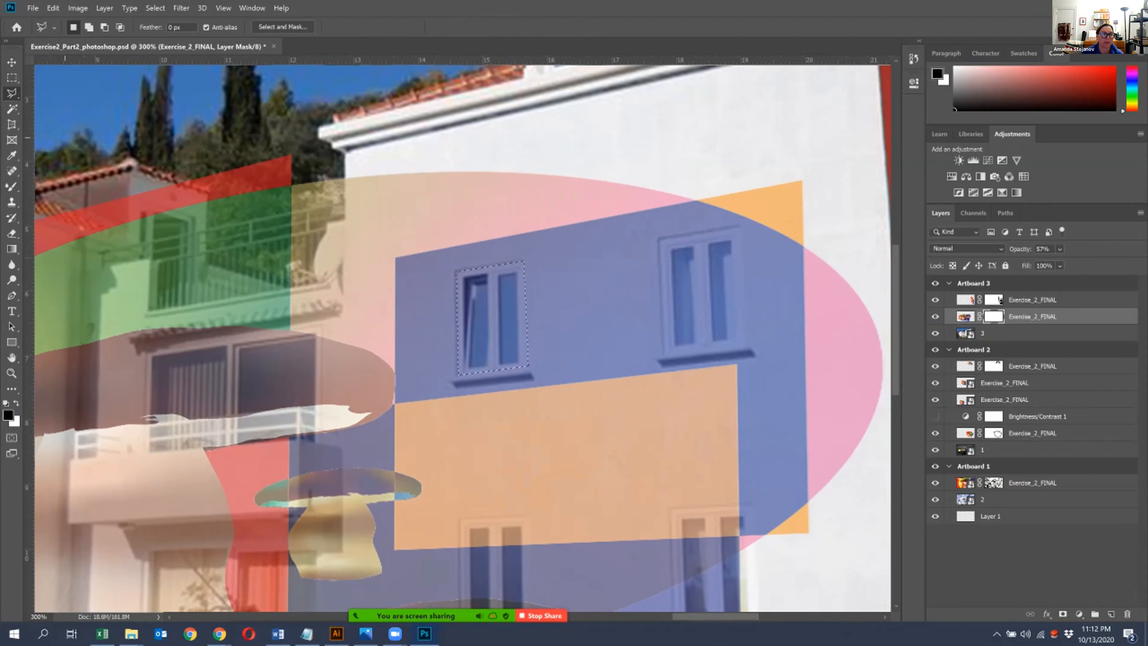
click(12, 389)
drag(477, 323, 474, 283)
drag(478, 361, 504, 264)
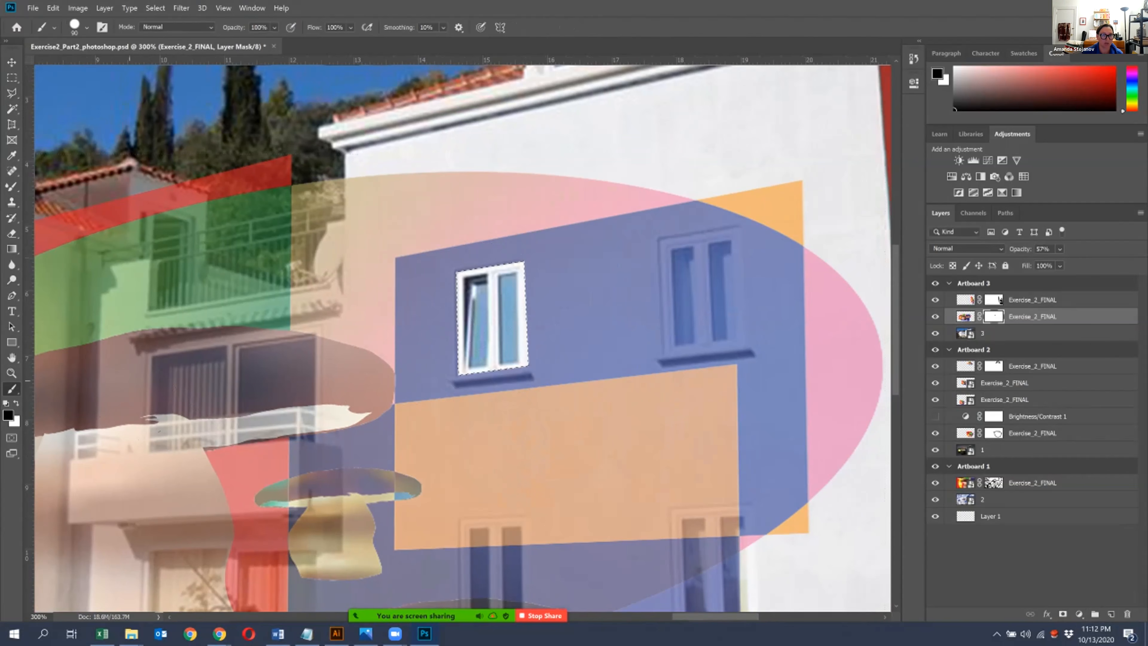
- Outline the main facade's upper right window with the Polygonal Lasso, mask it out in black, and clear the selection
key(l)
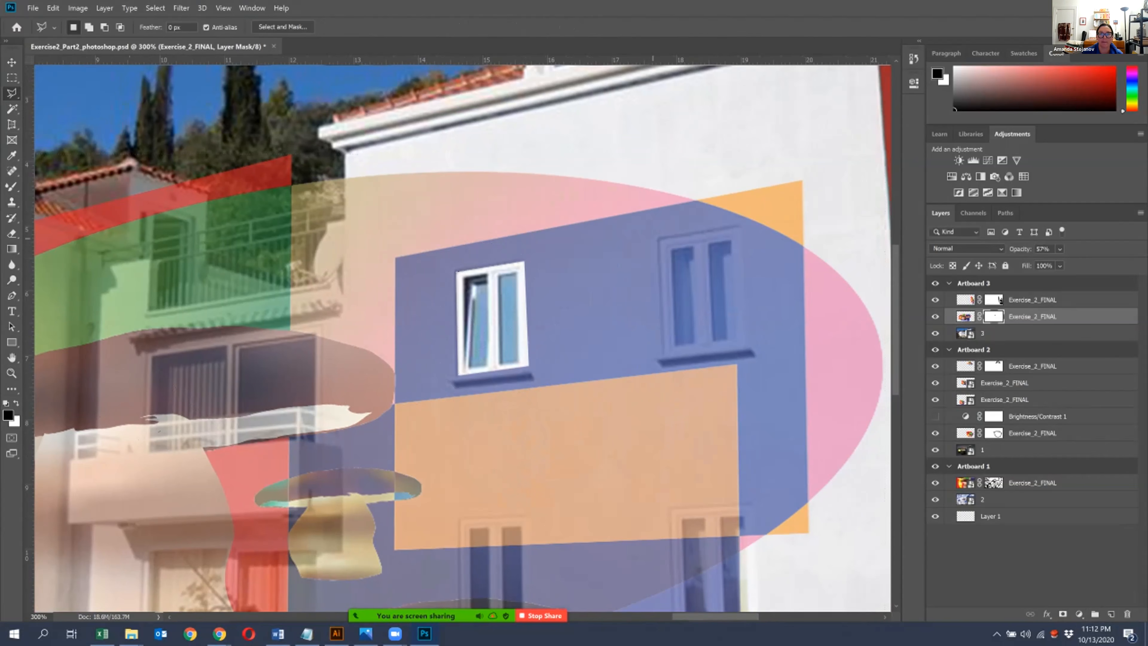
click(659, 237)
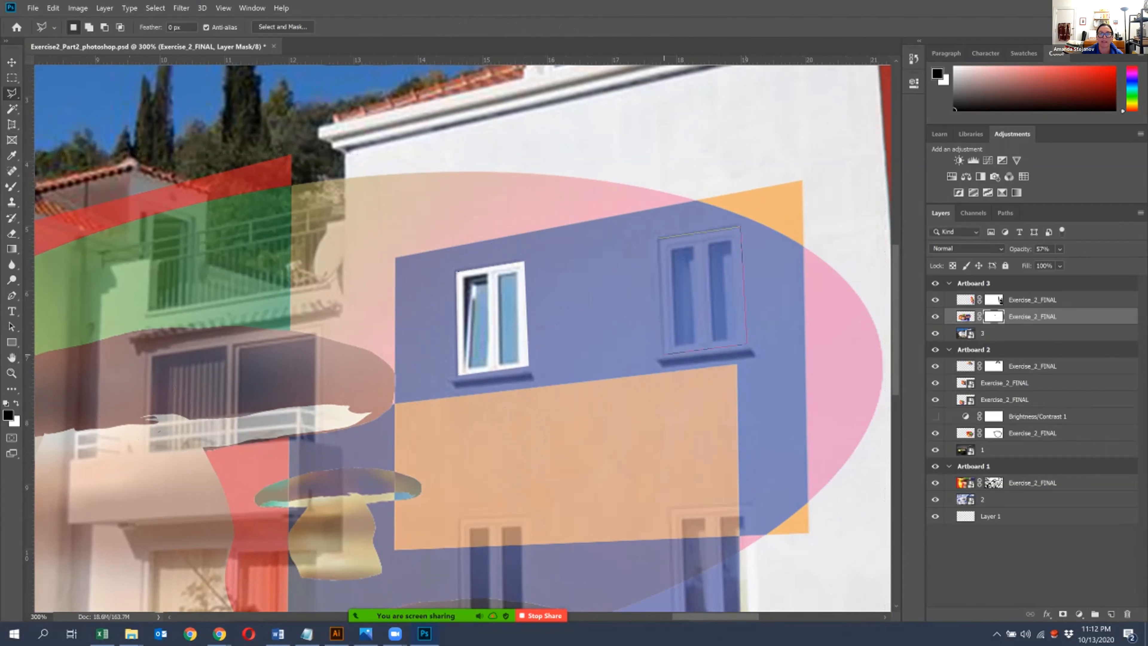
click(658, 237)
key(b)
mouse_move(768, 325)
mouse_down()
mouse_move(596, 204)
mouse_move(698, 296)
mouse_move(671, 365)
mouse_up()
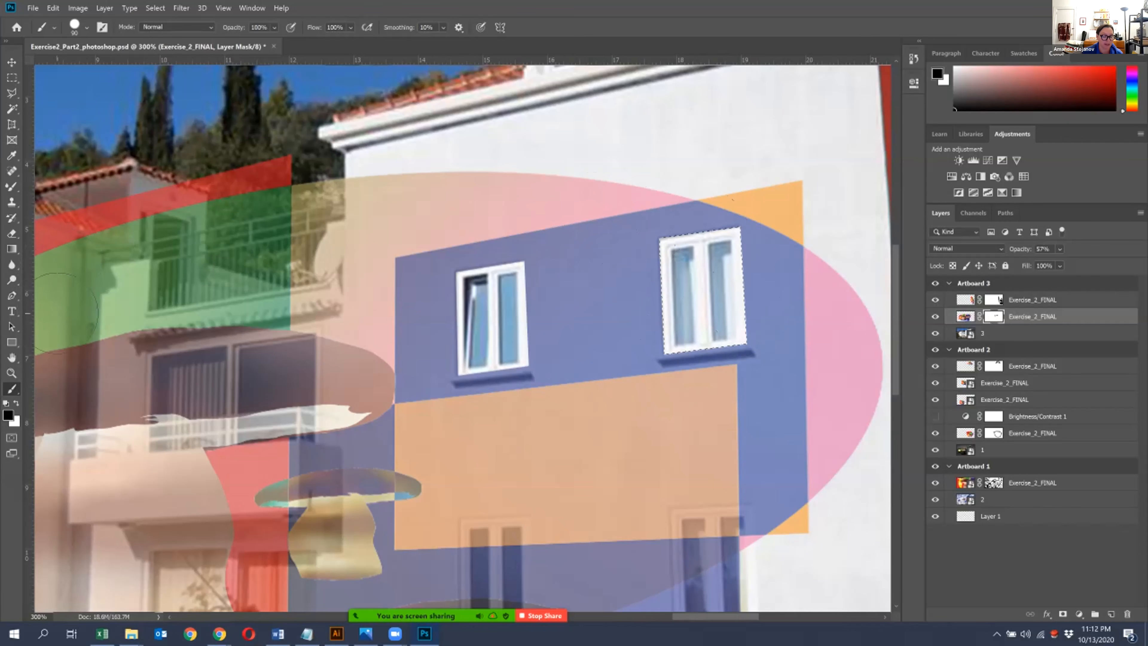
key(ctrl+d)
- Outline the artwork spilling past the main facade's left corner over the trees and terrace with the Polygonal Lasso
mouse_move(58, 313)
mouse_down()
mouse_move(47, 224)
mouse_move(83, 267)
mouse_move(83, 317)
mouse_up()
key(l)
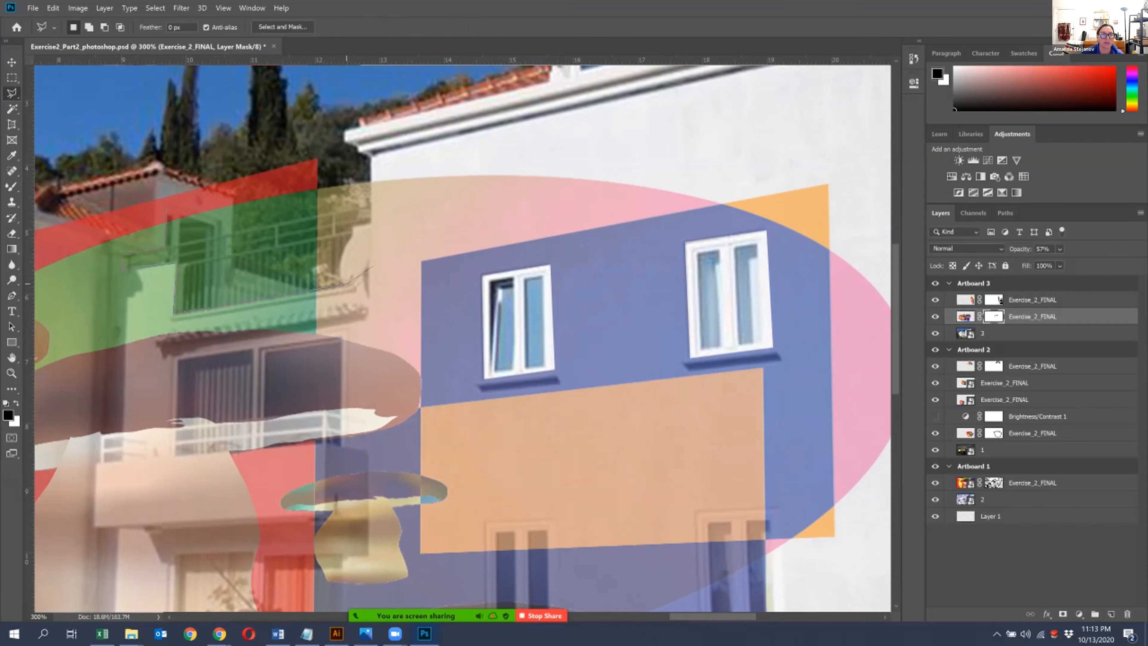
click(370, 266)
click(371, 155)
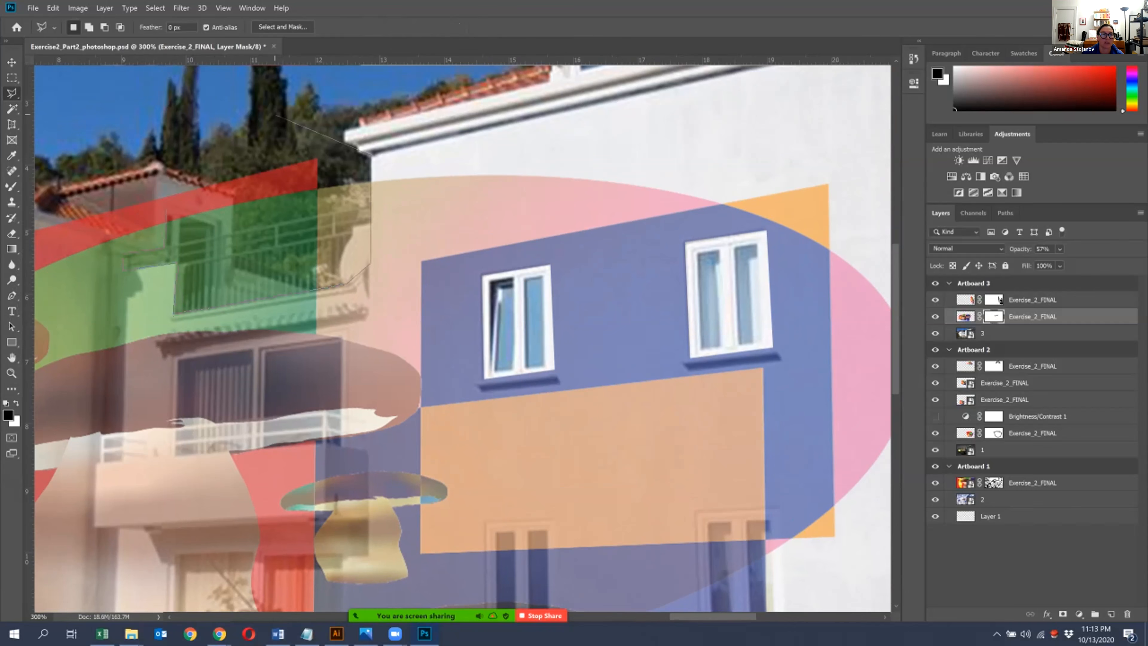
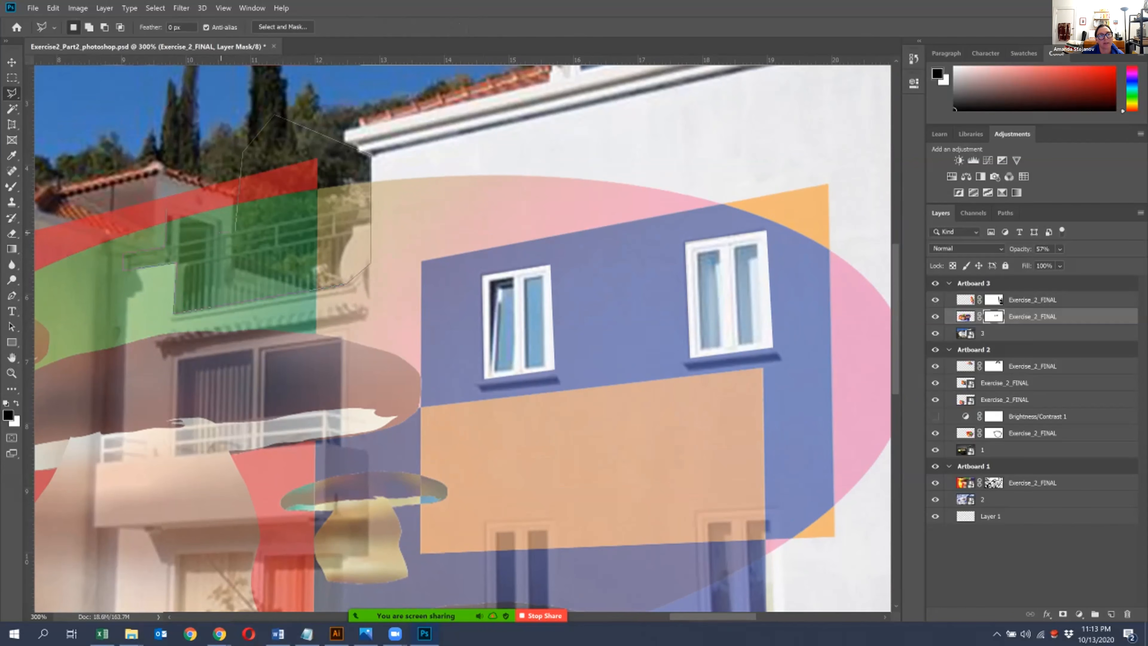
- Close the lasso outline over the trees and terrace, paint it black on the mask with the Brush, and clear the selection
click(274, 116)
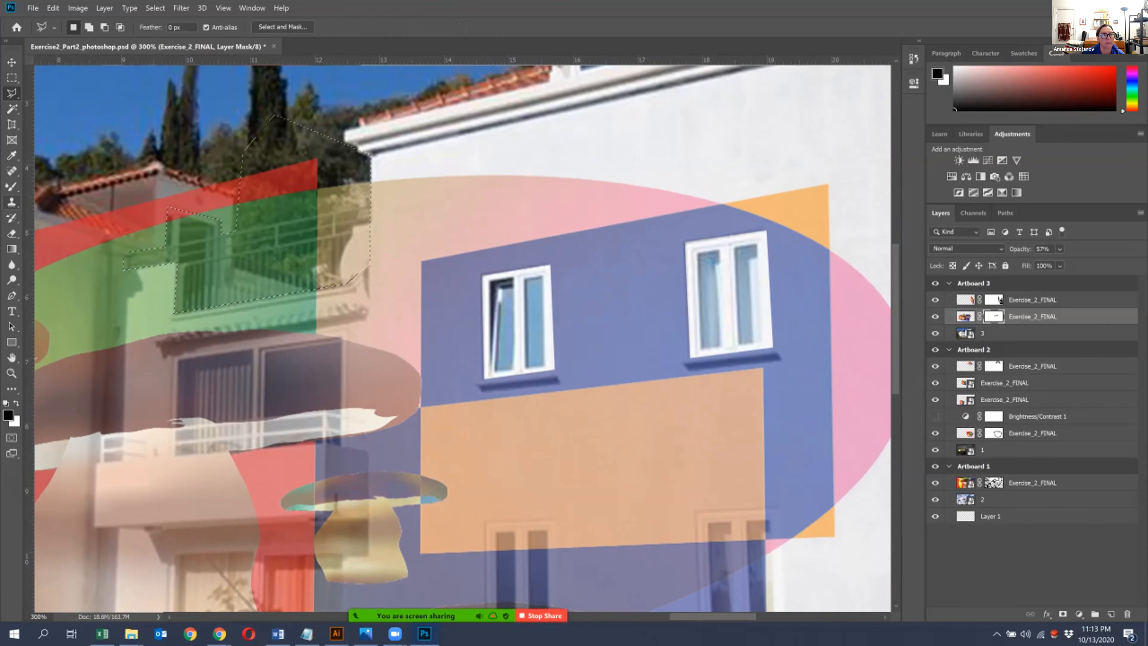
click(11, 389)
mouse_move(264, 269)
mouse_down()
mouse_move(165, 251)
mouse_move(310, 247)
mouse_move(301, 122)
mouse_move(300, 199)
mouse_up()
key(ctrl+d)
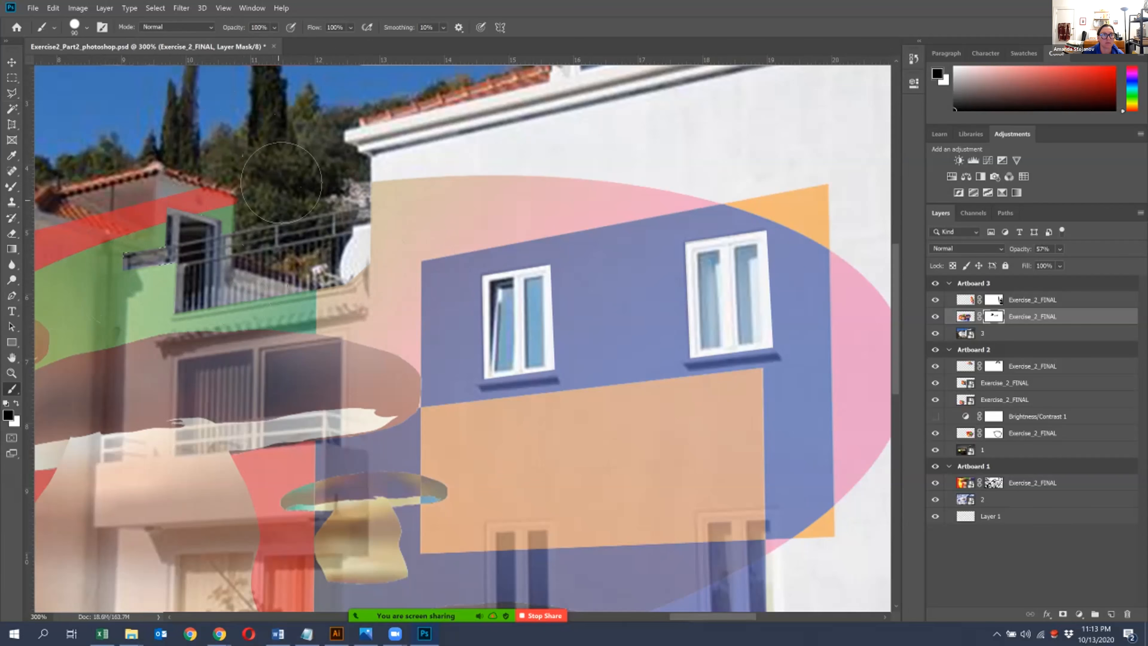
- Shrink the brush to 10 px and paint black on the mask along the left wing's sloping roof tiles
scroll(240, 180, left, 5)
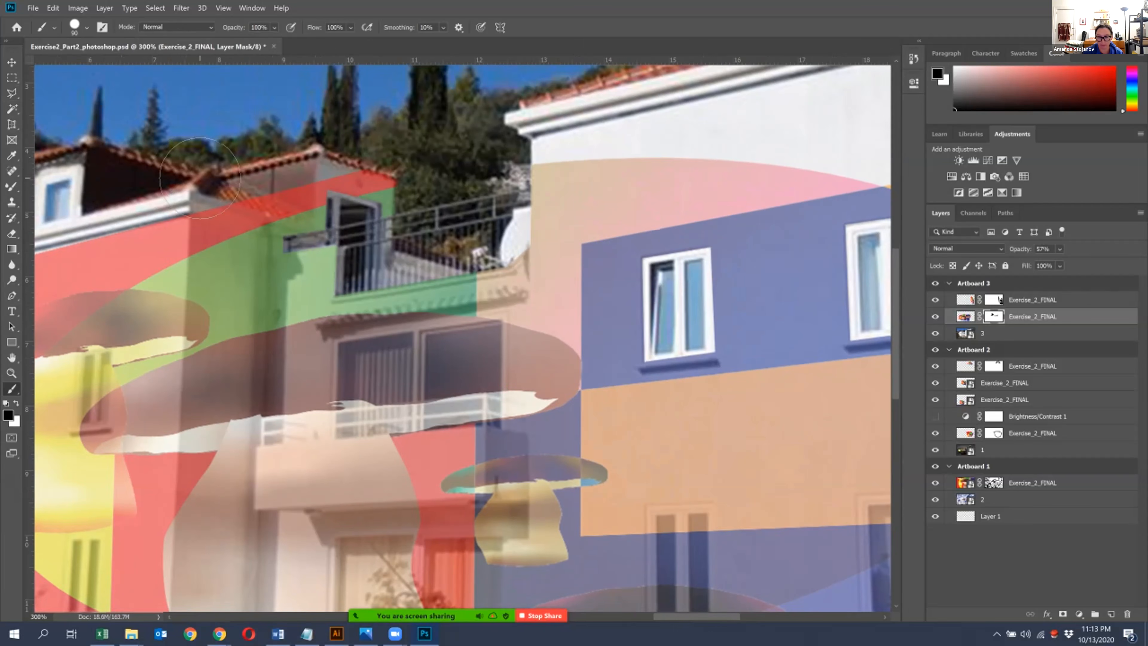
key(bracketleft)
key(bracketleft)
key(bracketleft)
drag(254, 209, 283, 218)
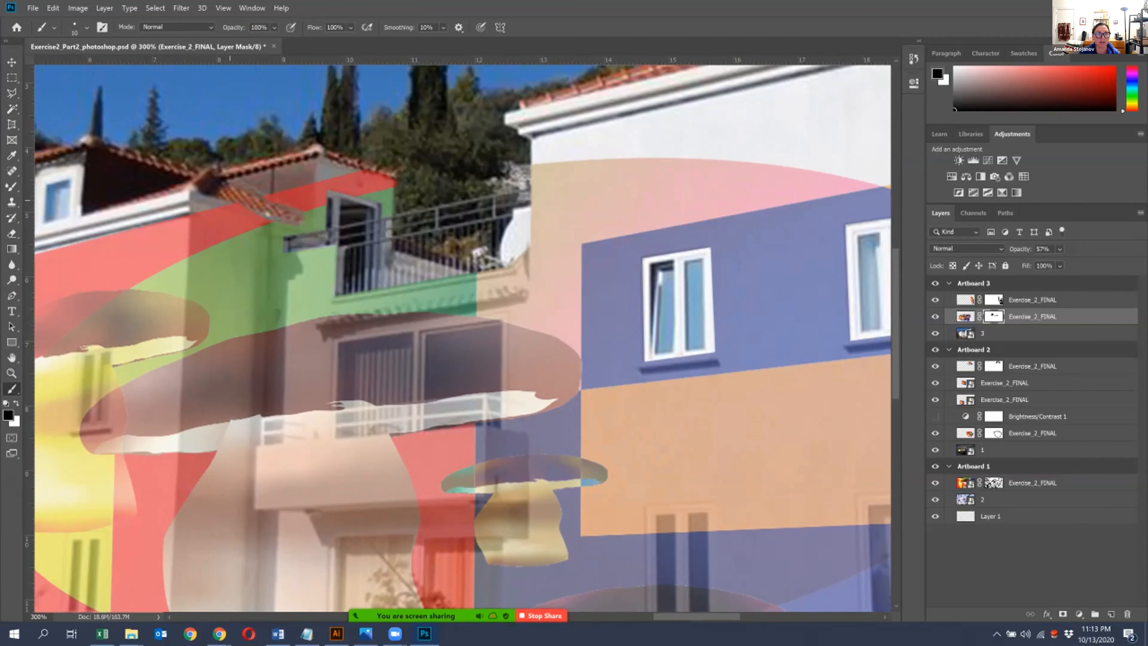
- Outline the left wing's sloping tiled roof strip with the Polygonal Lasso, mask it out with a larger black brush, and clear the selection
key(l)
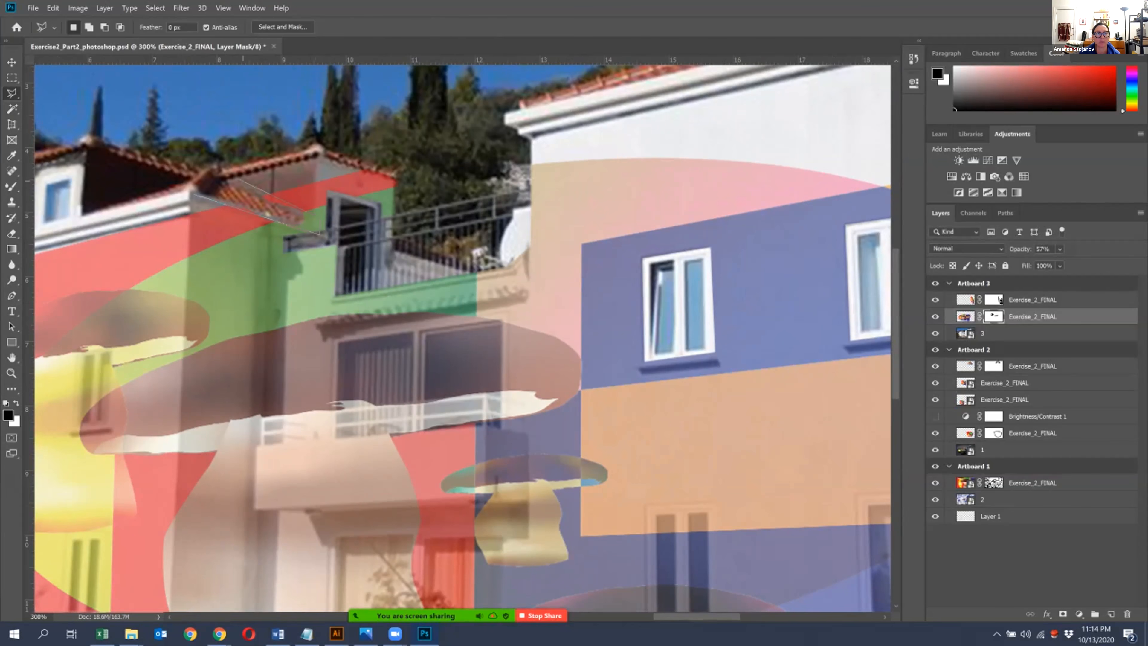
key(Return)
key(b)
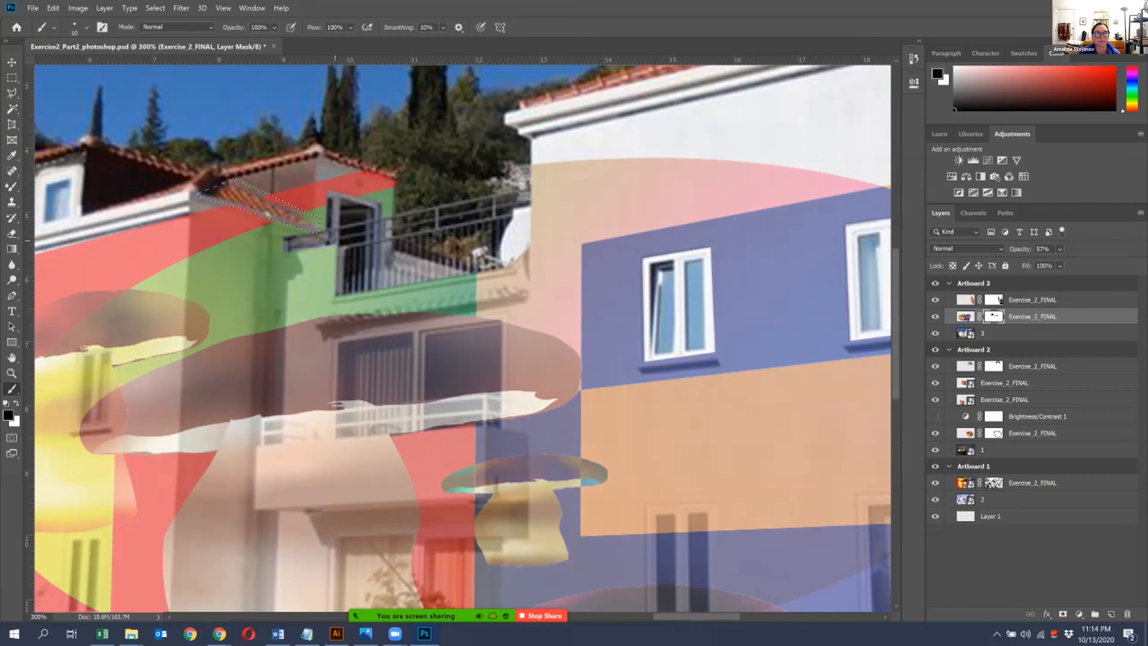
key(bracketright)
key(bracketright)
key(bracketright)
key(bracketright)
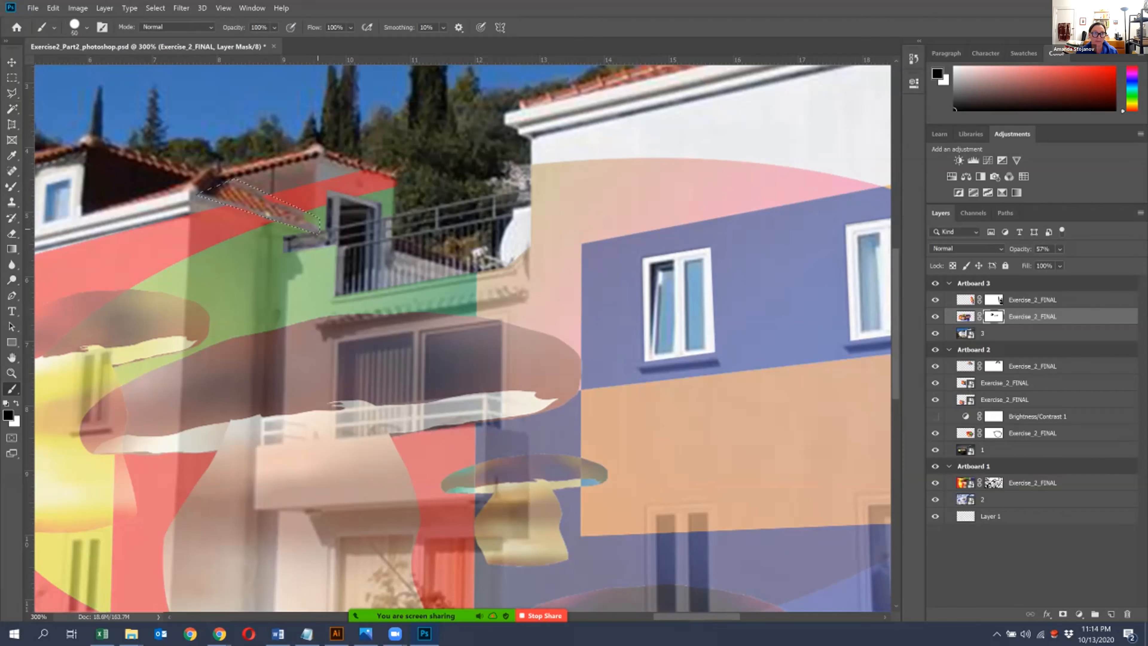
key(ctrl+d)
- Outline the ground-floor window behind the shrub with the Polygonal Lasso
mouse_move(311, 434)
mouse_down()
mouse_move(392, 383)
mouse_move(511, 419)
mouse_move(314, 321)
mouse_move(284, 343)
mouse_up()
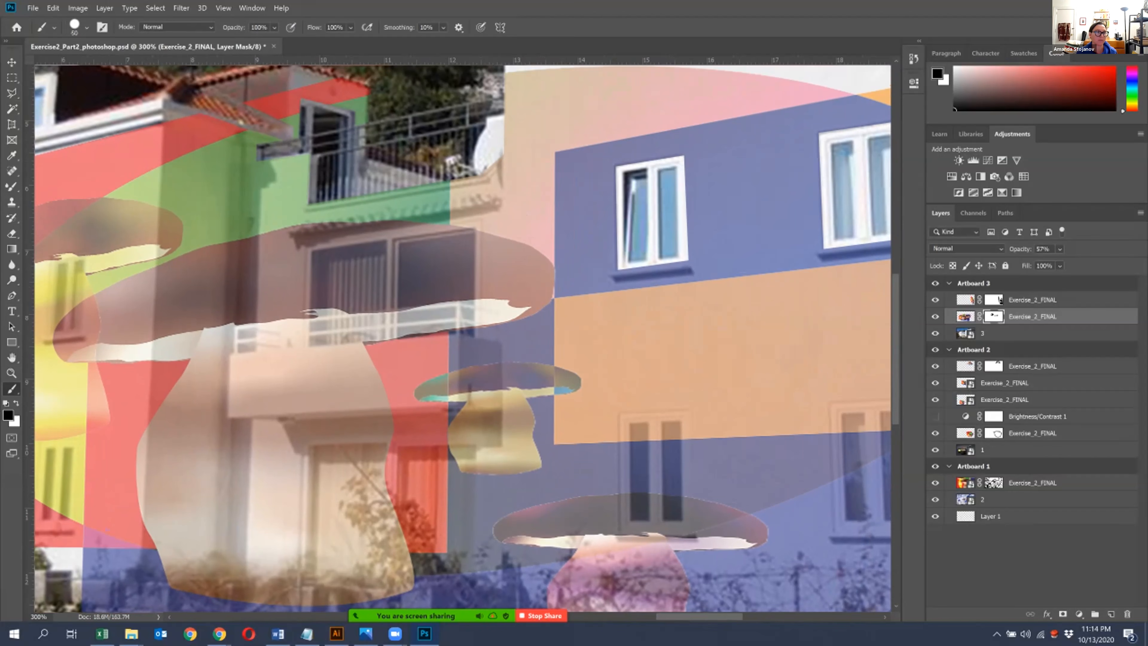
click(12, 94)
drag(303, 449, 277, 357)
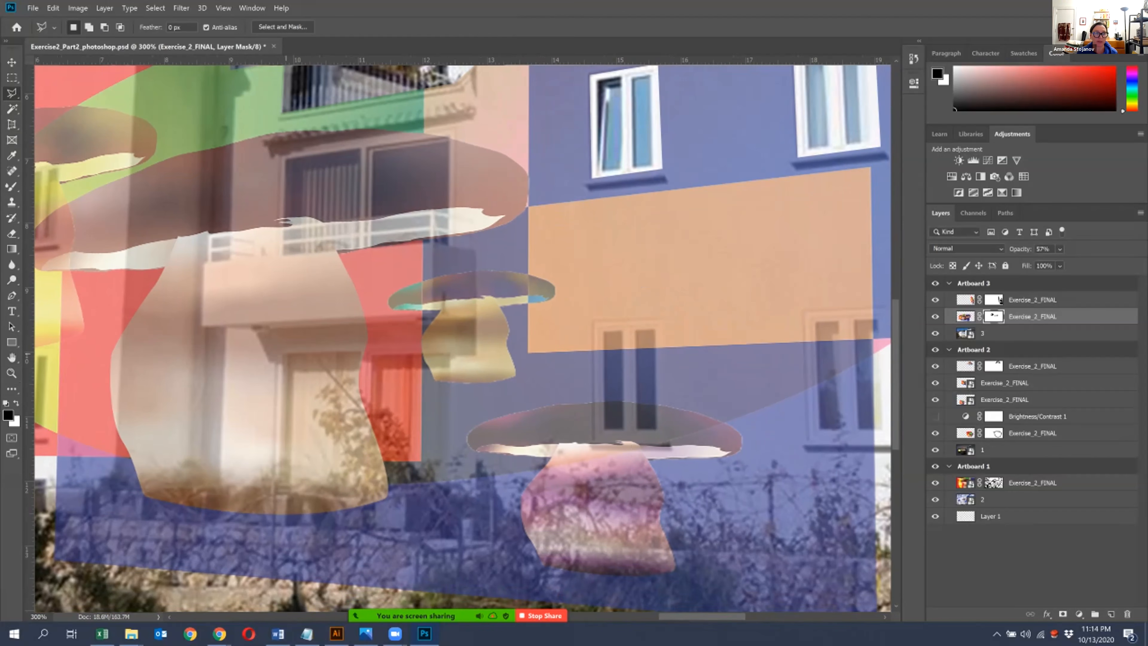
click(456, 347)
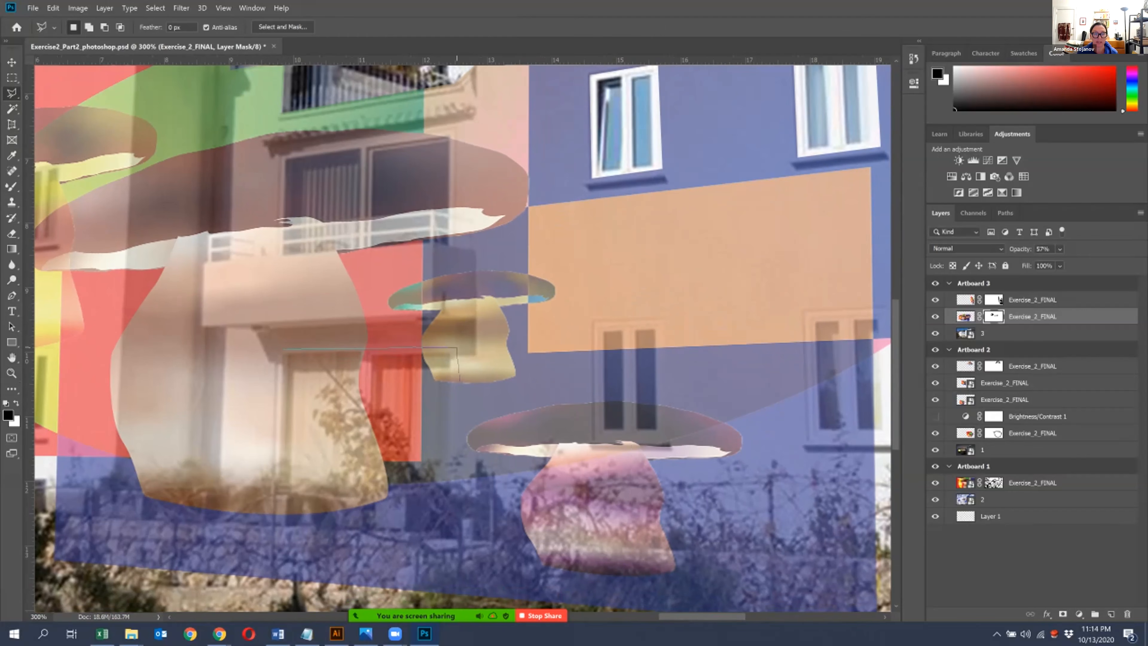
click(448, 500)
click(278, 559)
click(279, 350)
- Paint the outlined ground-floor window black on the mask with an enlarged brush and clear the selection
click(12, 388)
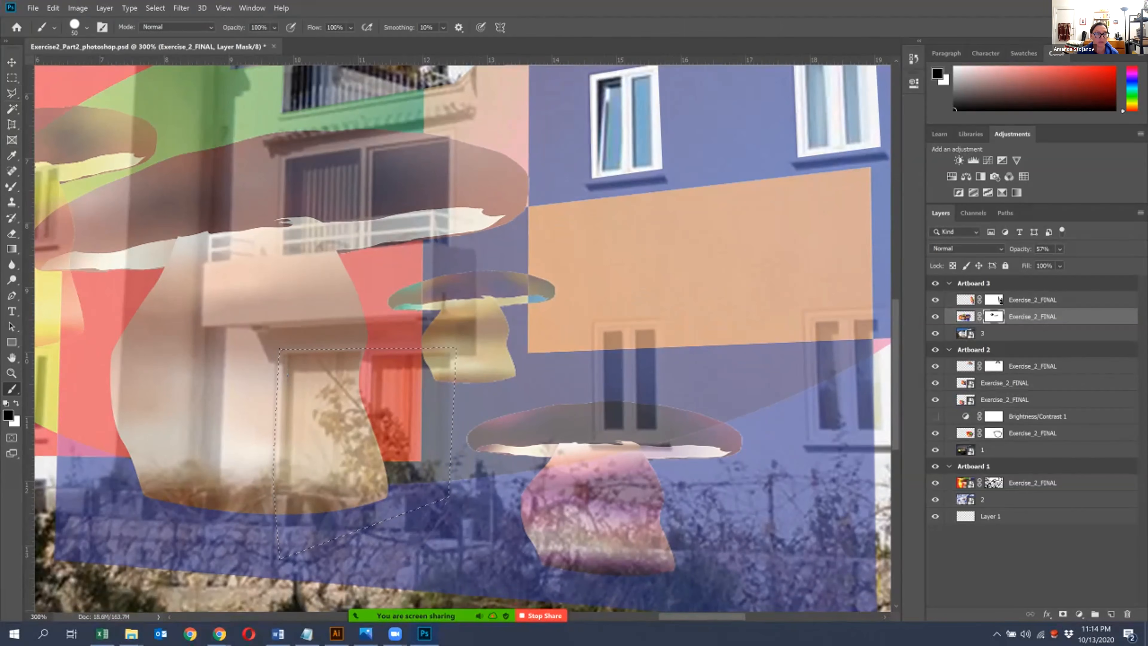
drag(361, 434, 298, 376)
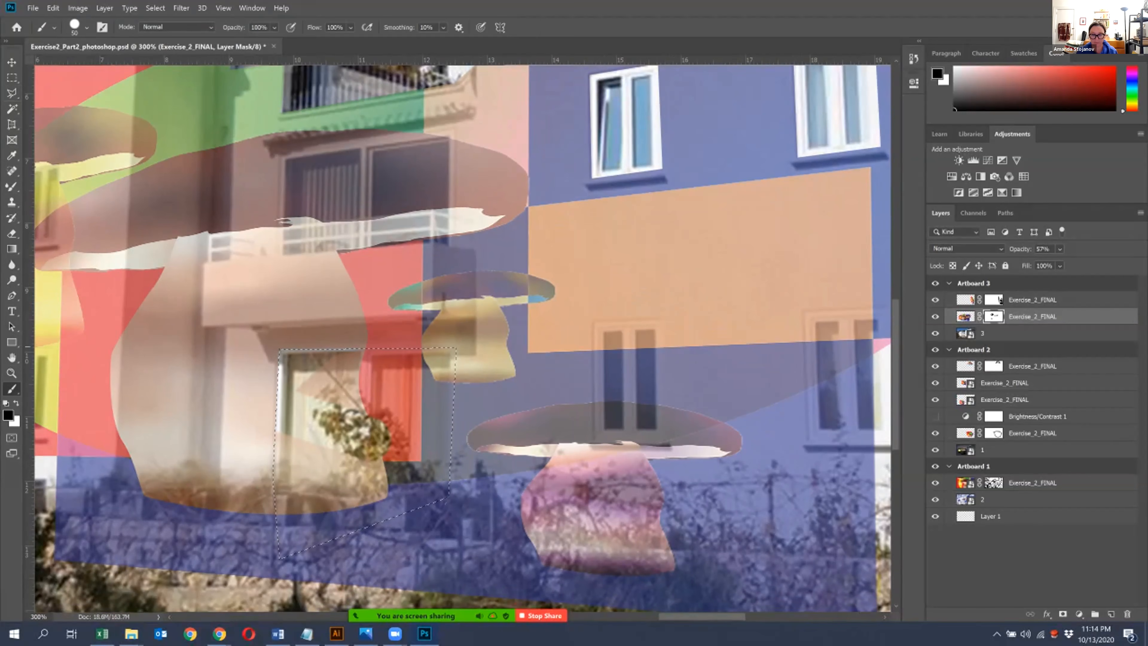
key(bracketright)
key(bracketright)
key(bracketright)
key(bracketright)
key(bracketright)
key(bracketright)
key(bracketright)
key(bracketright)
key(bracketright)
key(bracketright)
key(bracketright)
key(bracketright)
drag(441, 385, 226, 479)
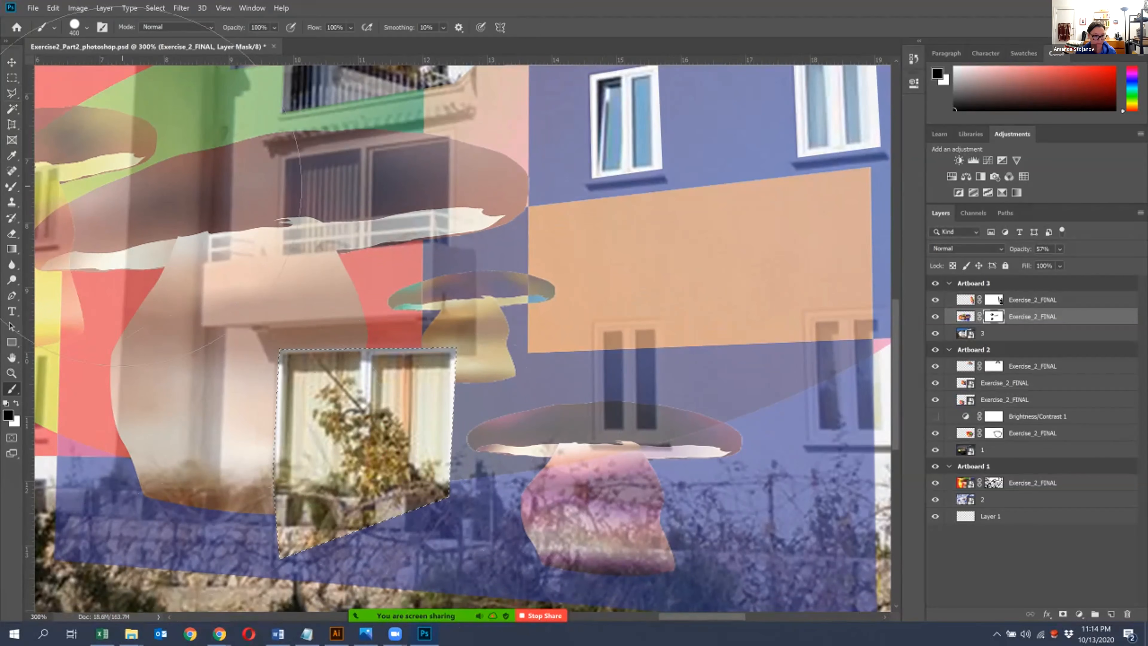
key(ctrl+d)
- Paint black on the mask along the stone garden wall to remove the artwork from the wall and plants
key(ctrl+minus)
key(ctrl+minus)
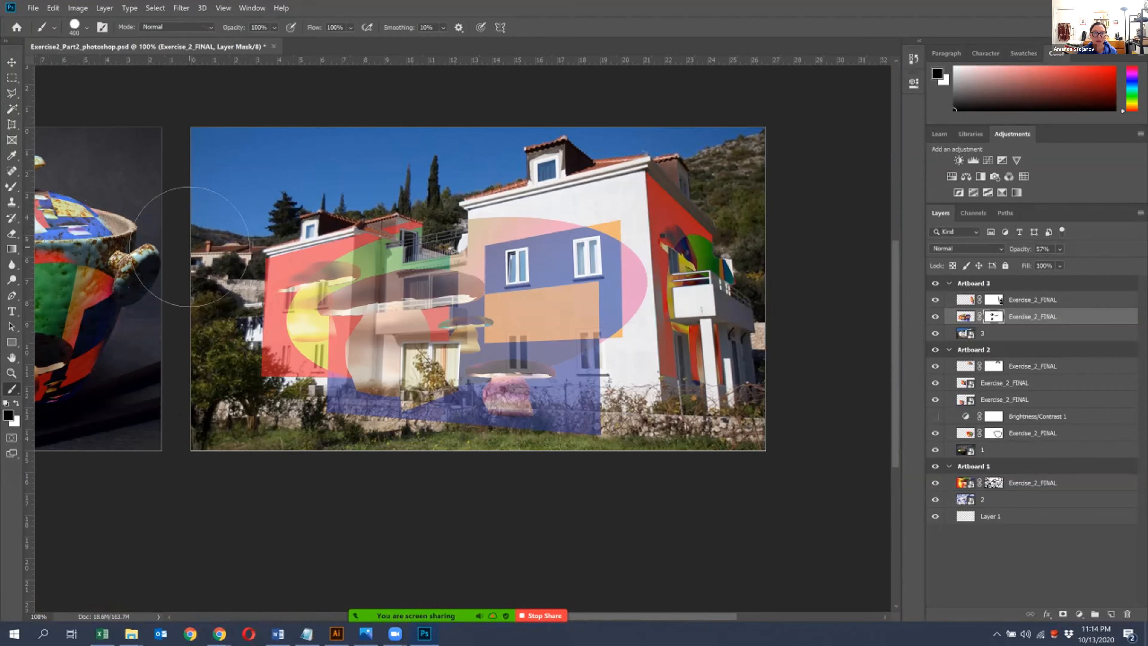
mouse_move(355, 474)
mouse_down()
mouse_move(321, 469)
mouse_move(484, 476)
mouse_move(556, 461)
mouse_move(656, 482)
mouse_move(423, 482)
mouse_move(267, 466)
mouse_up()
key(ctrl+plus)
key(ctrl+plus)
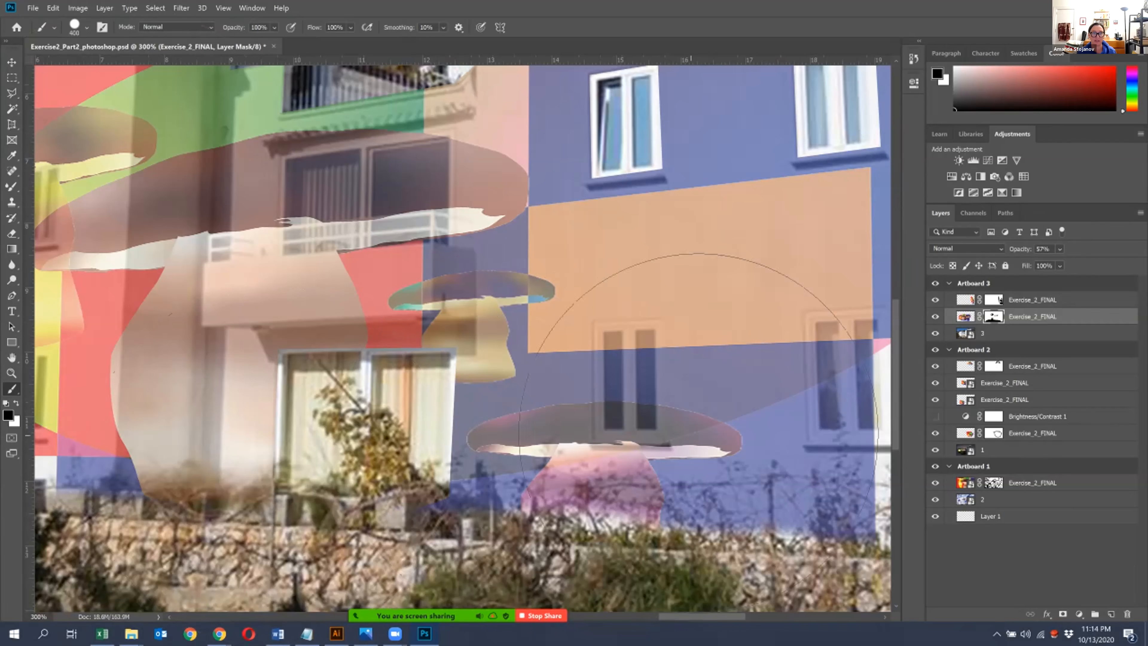
- Outline the middle balcony and its glass doors with the Polygonal Lasso and paint them black on the mask
click(12, 93)
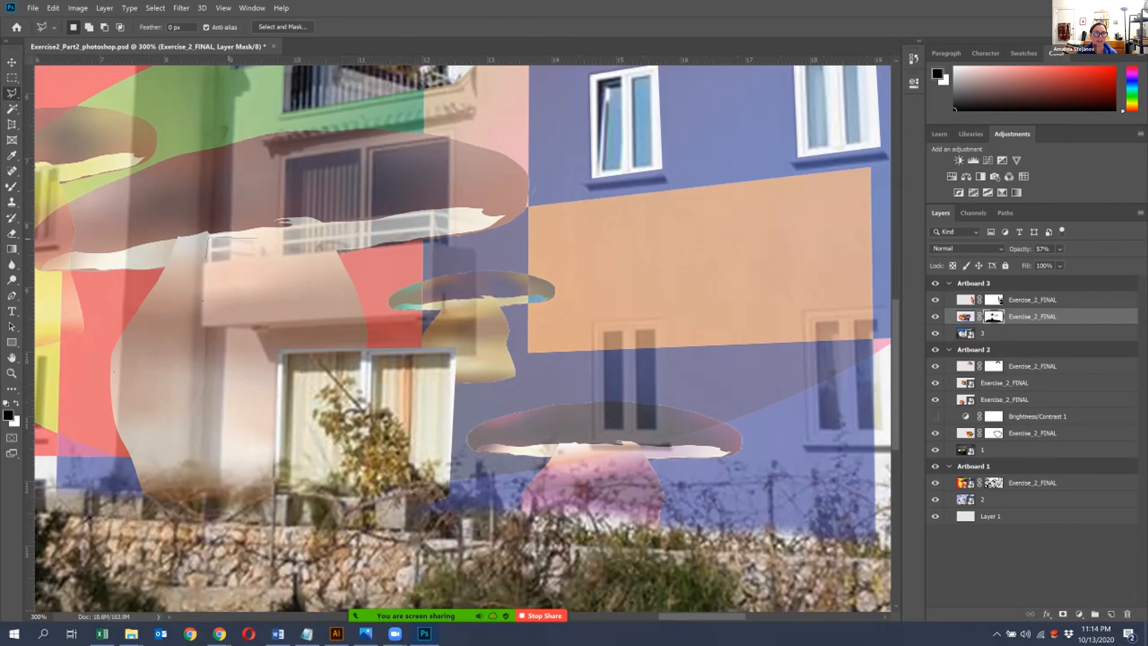
click(283, 228)
click(281, 156)
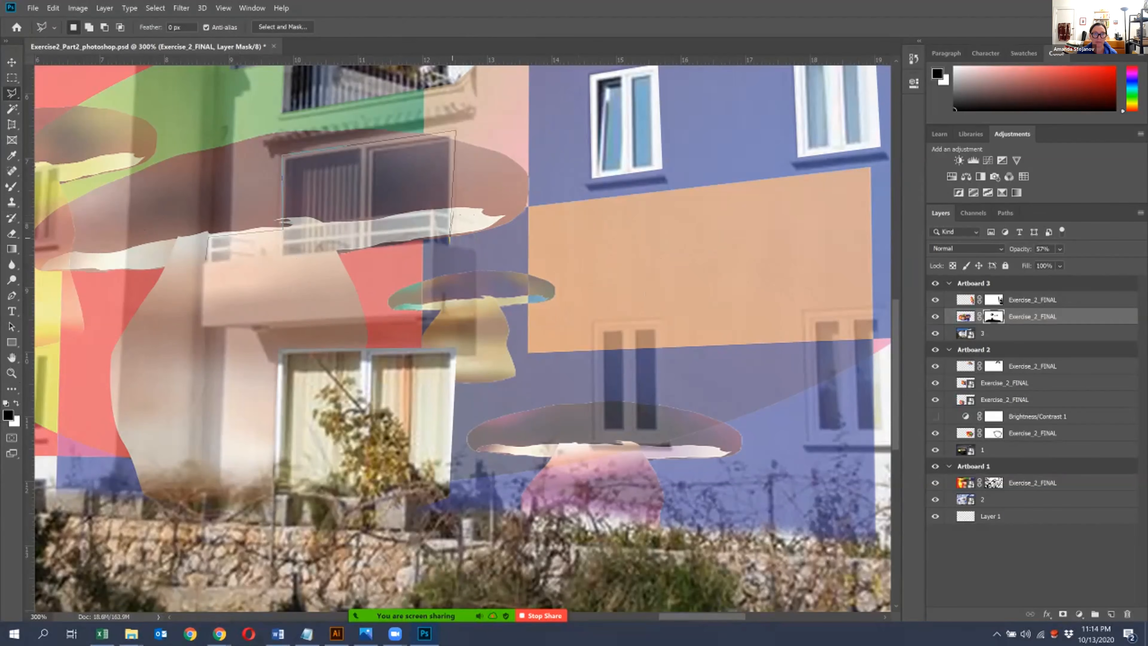
click(475, 248)
click(475, 320)
click(11, 388)
drag(190, 298, 358, 232)
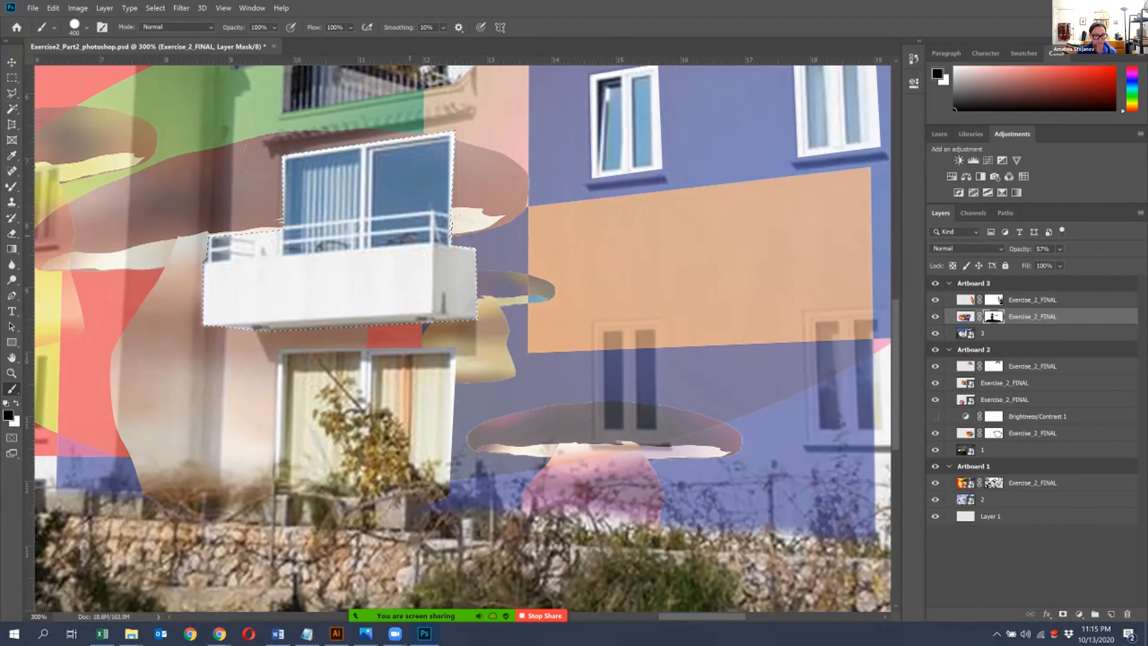
- Raise the front artwork layer's opacity to 100%
key(ctrl+1)
key(v)
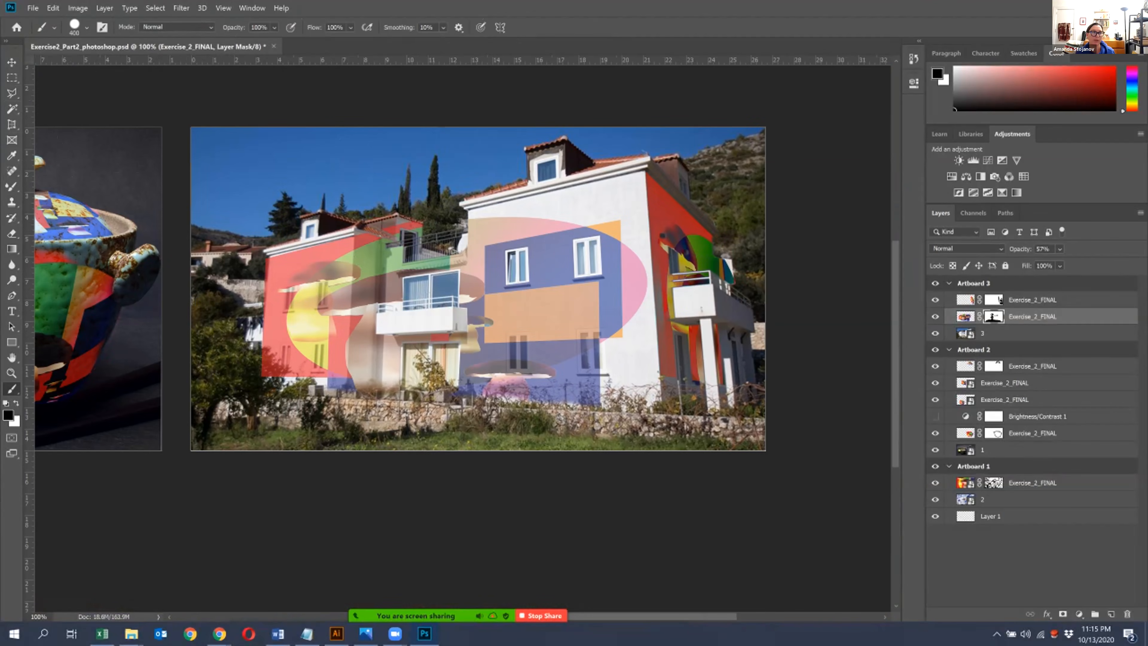
click(1059, 249)
drag(1077, 263, 1103, 263)
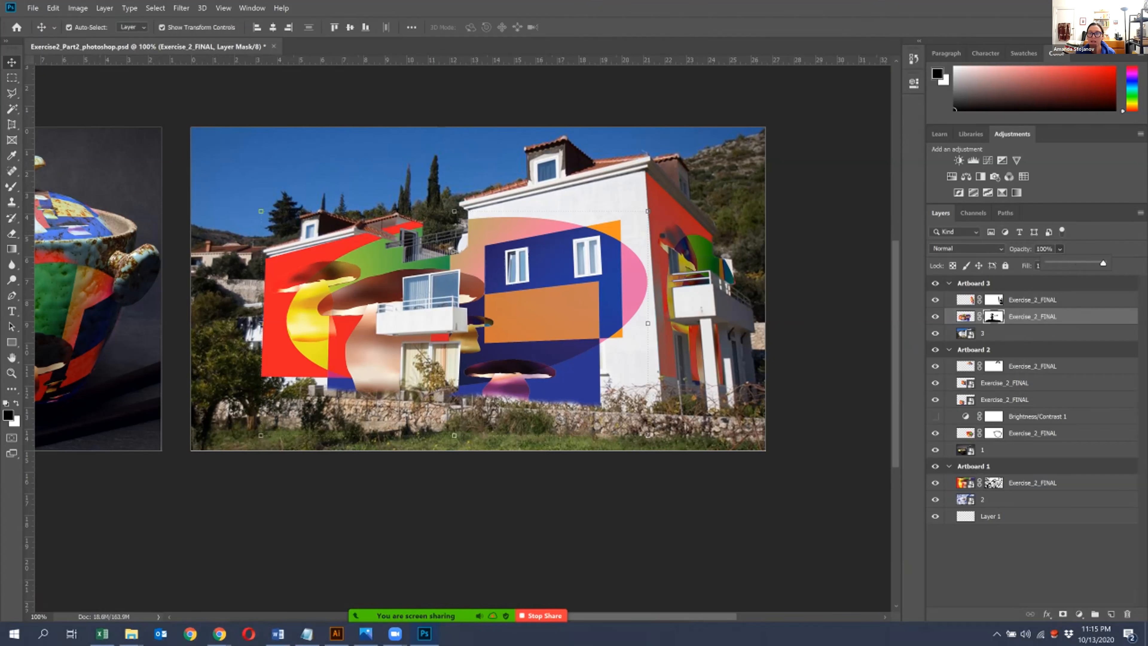
- Check the side artwork layer's blend mode and set the front artwork layer to Difference
click(1032, 299)
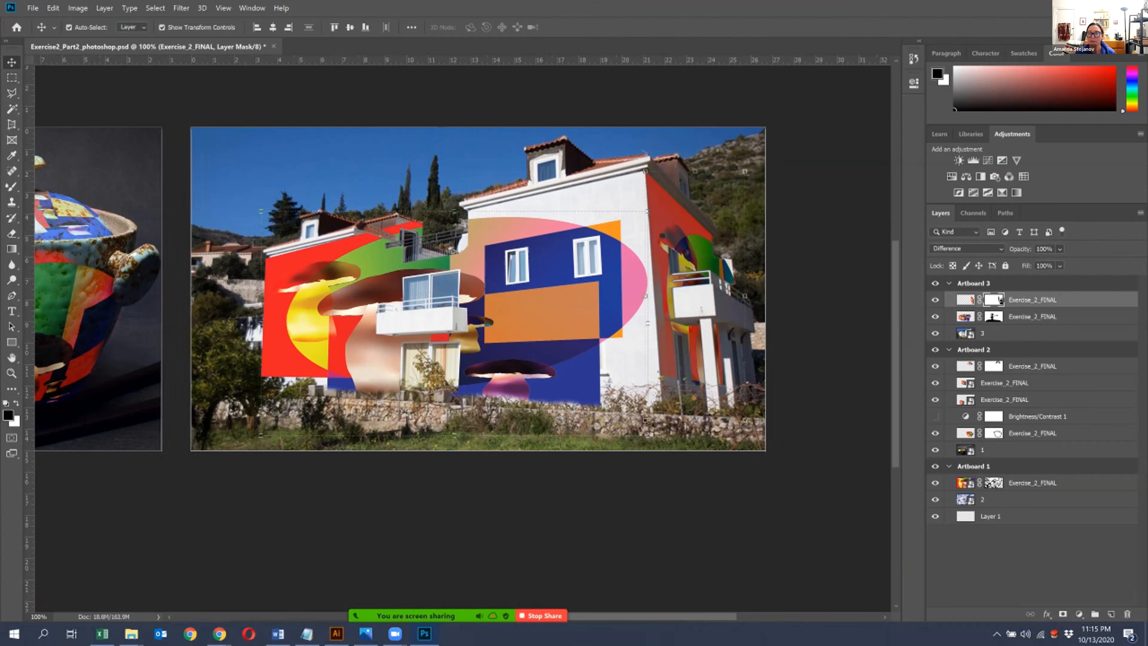
click(1033, 316)
click(964, 248)
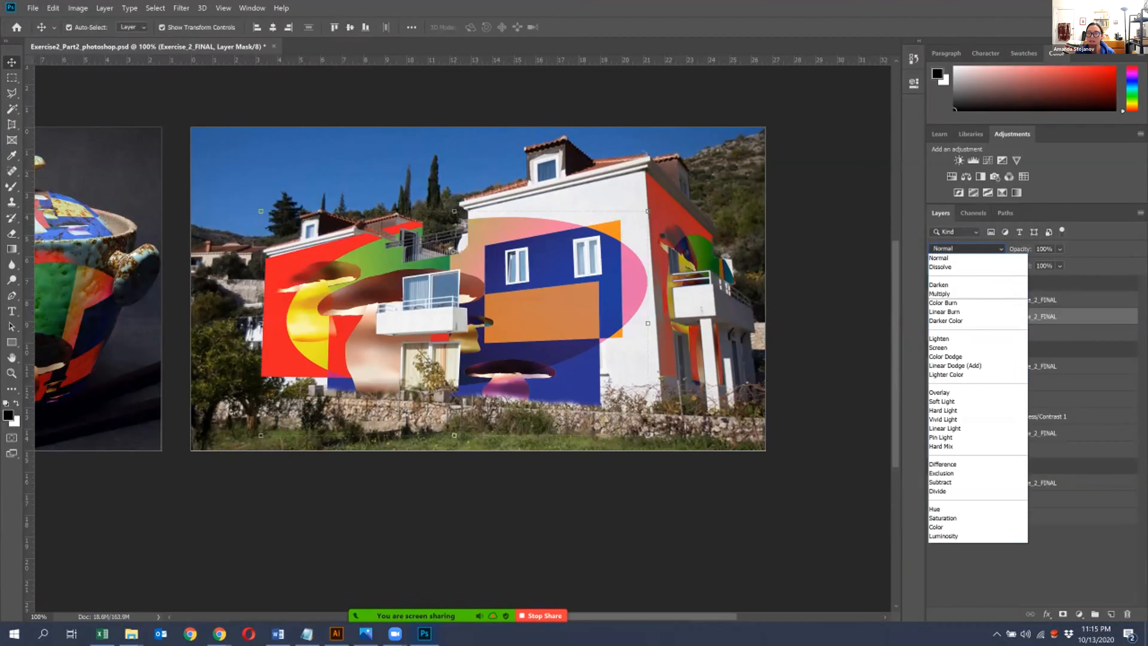
click(943, 464)
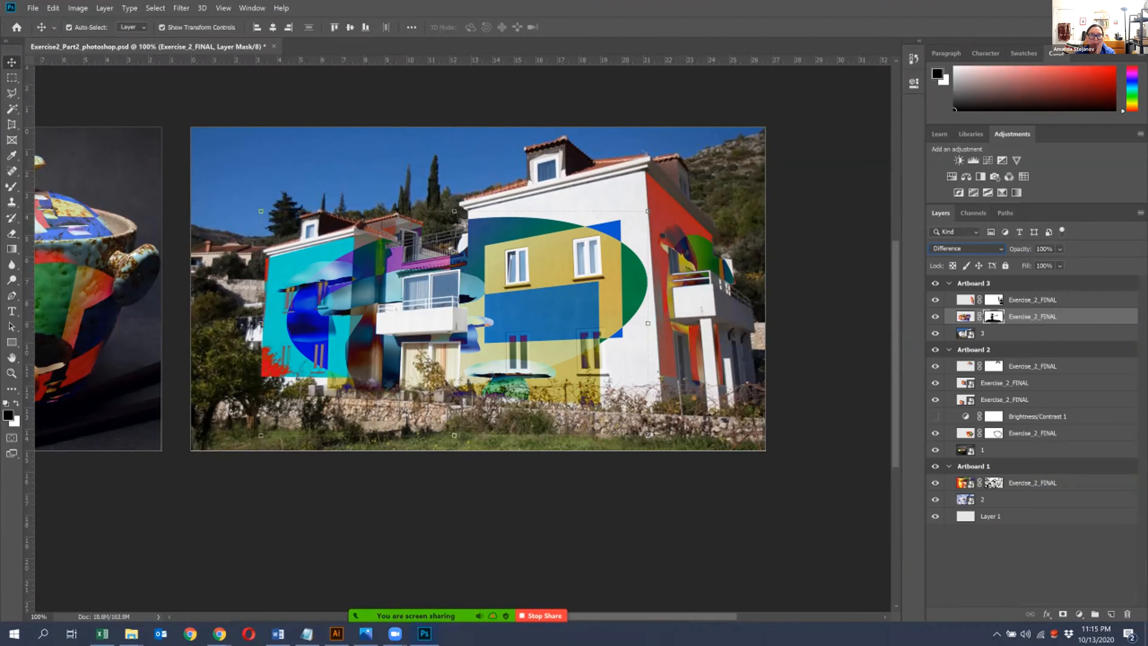
- Lower the front artwork layer's opacity to 75%
click(1060, 249)
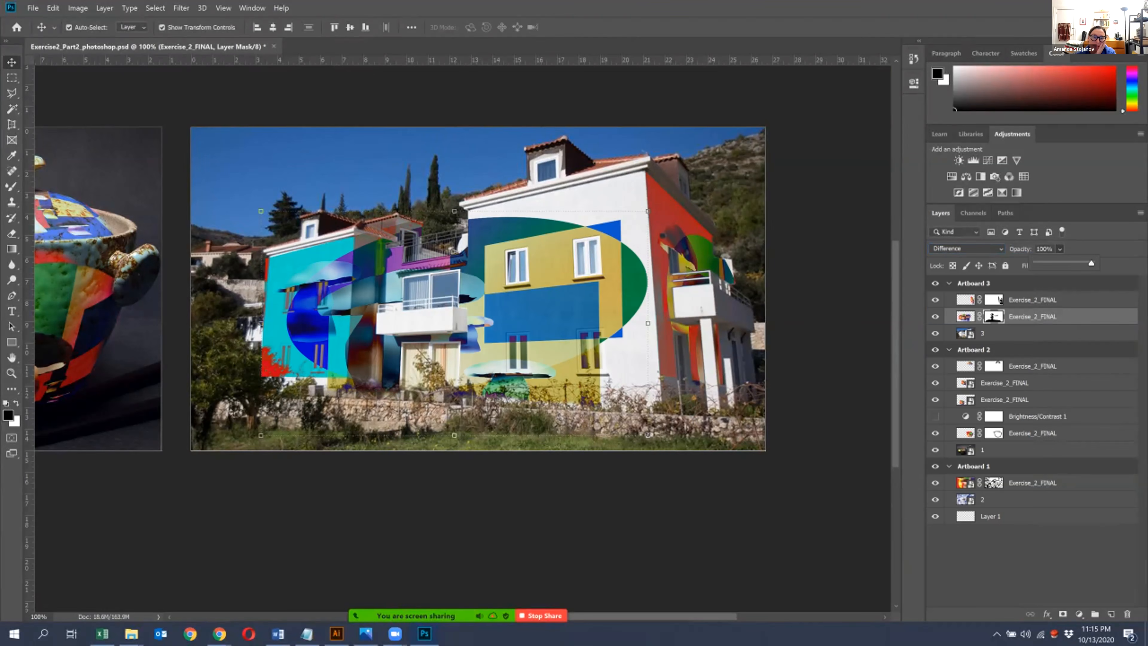
drag(1094, 263, 1062, 262)
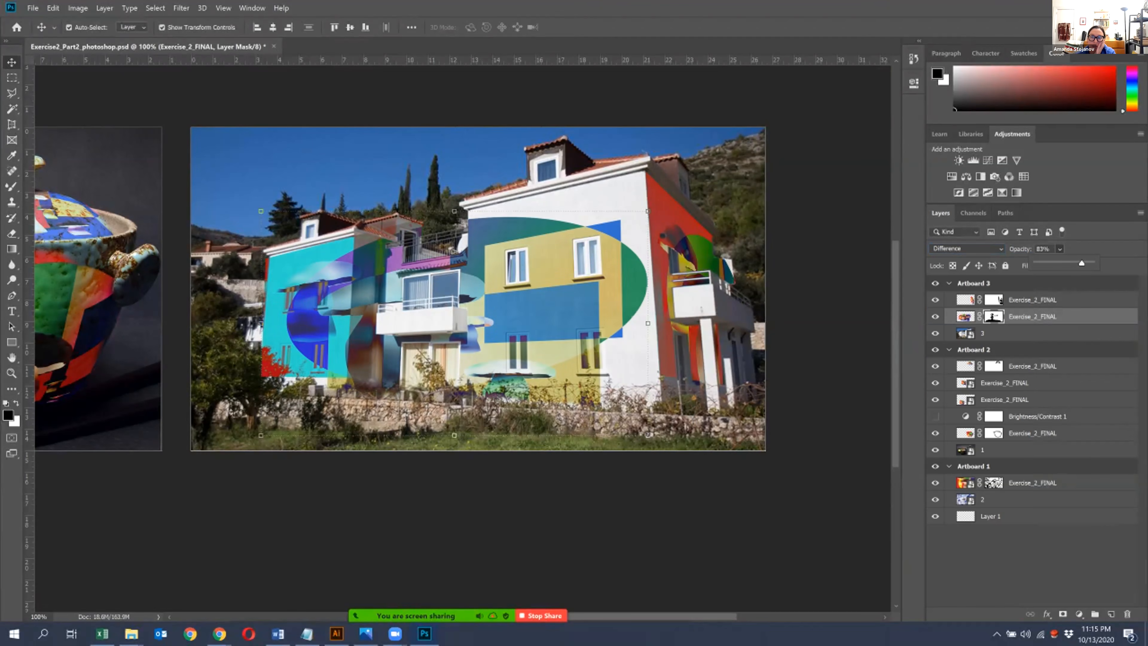
mouse_move(1075, 262)
mouse_down()
mouse_move(1063, 263)
mouse_move(1076, 263)
mouse_up()
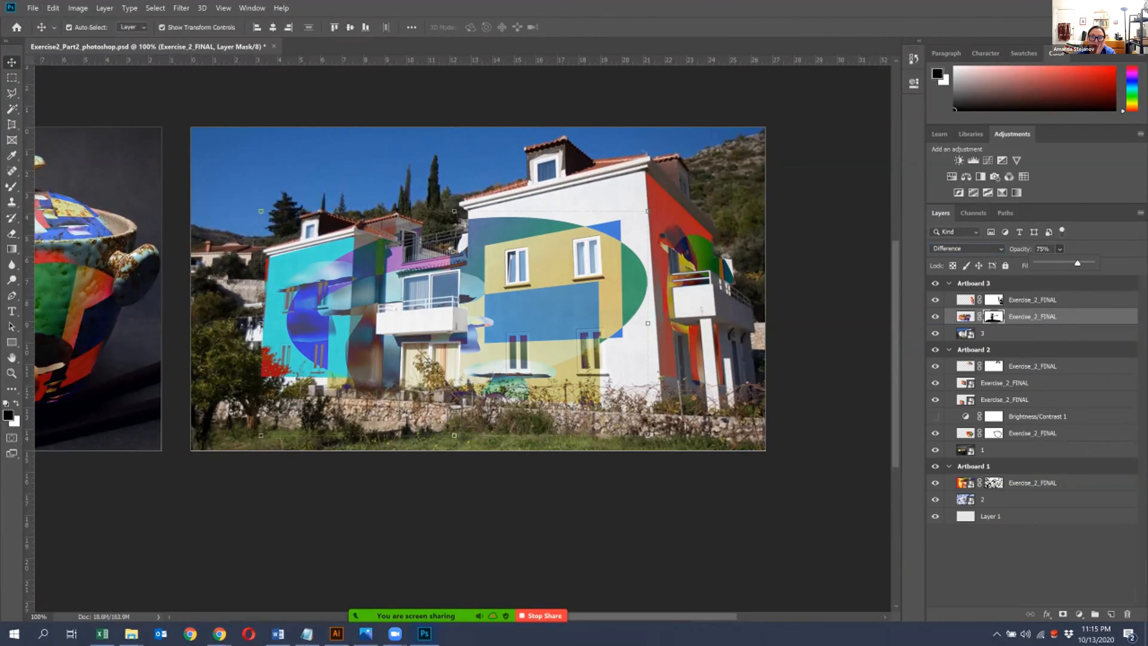
- Lower the opacity of the side wall's artwork layer to 75%
click(1032, 300)
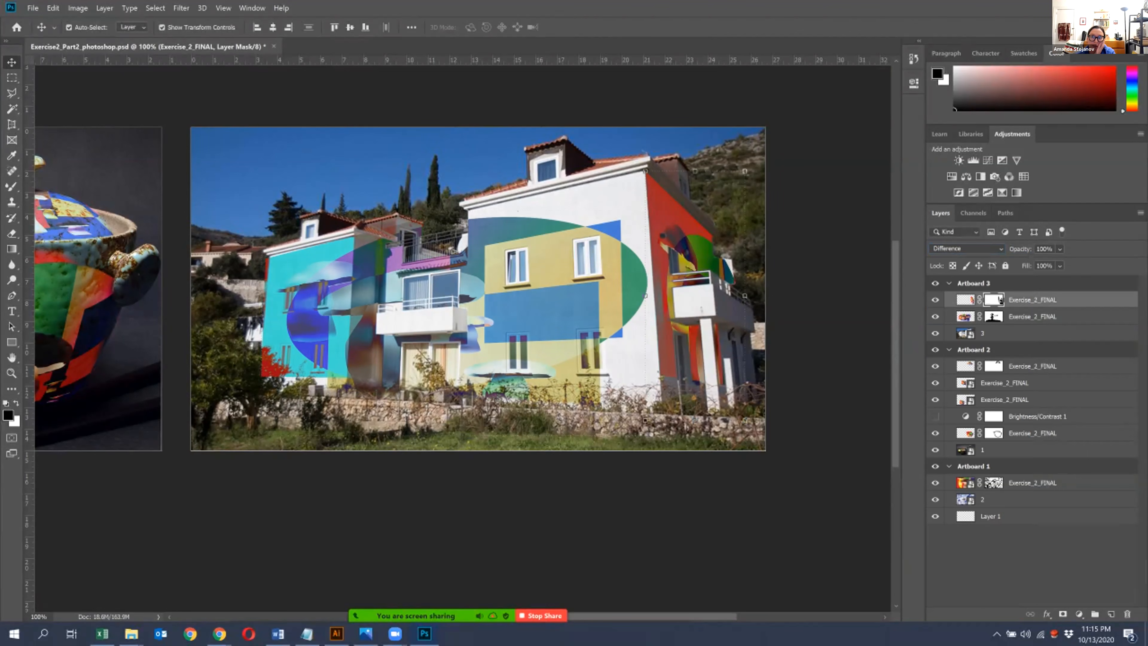
click(1060, 249)
drag(1092, 263, 1075, 263)
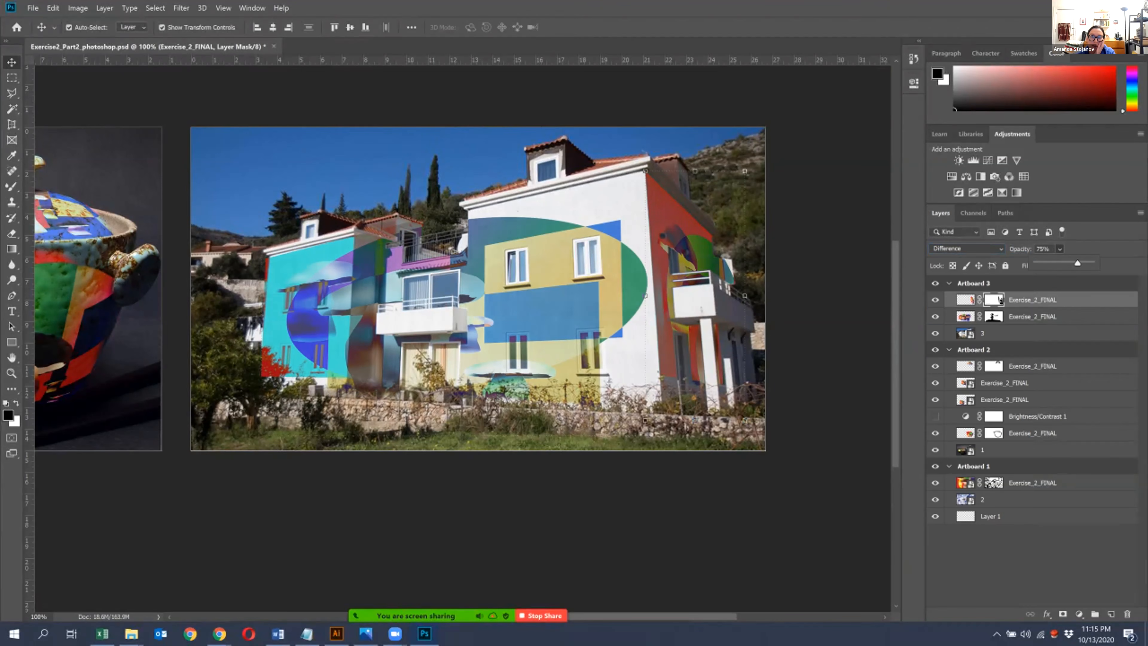
- Set the front artwork layer's blend mode to Normal
click(965, 317)
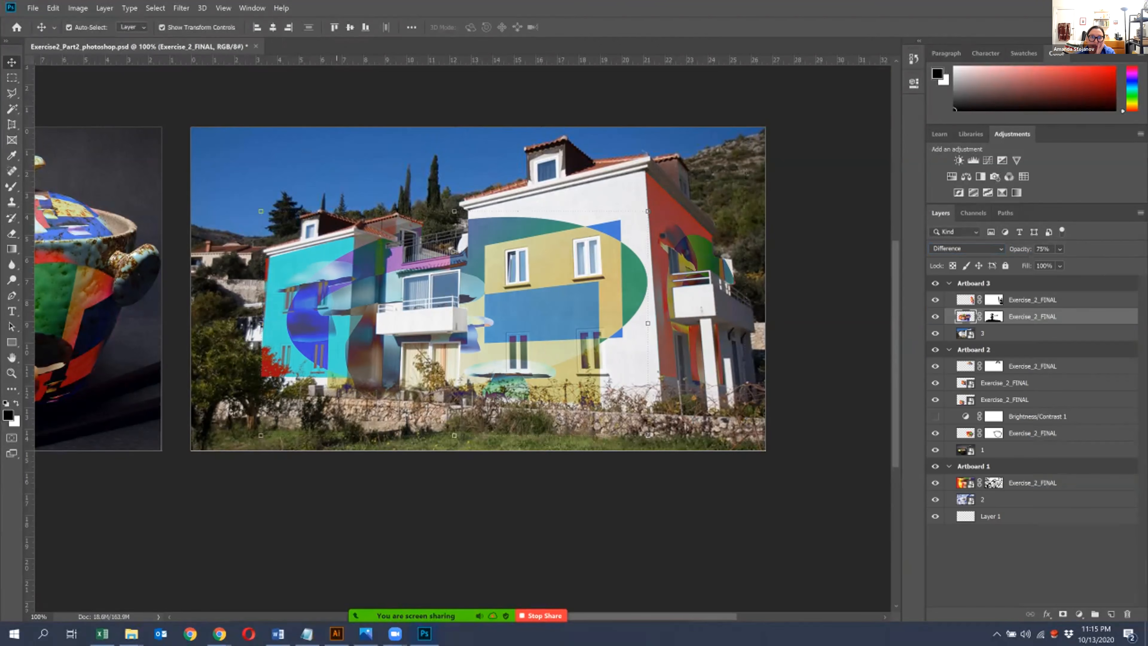
click(967, 249)
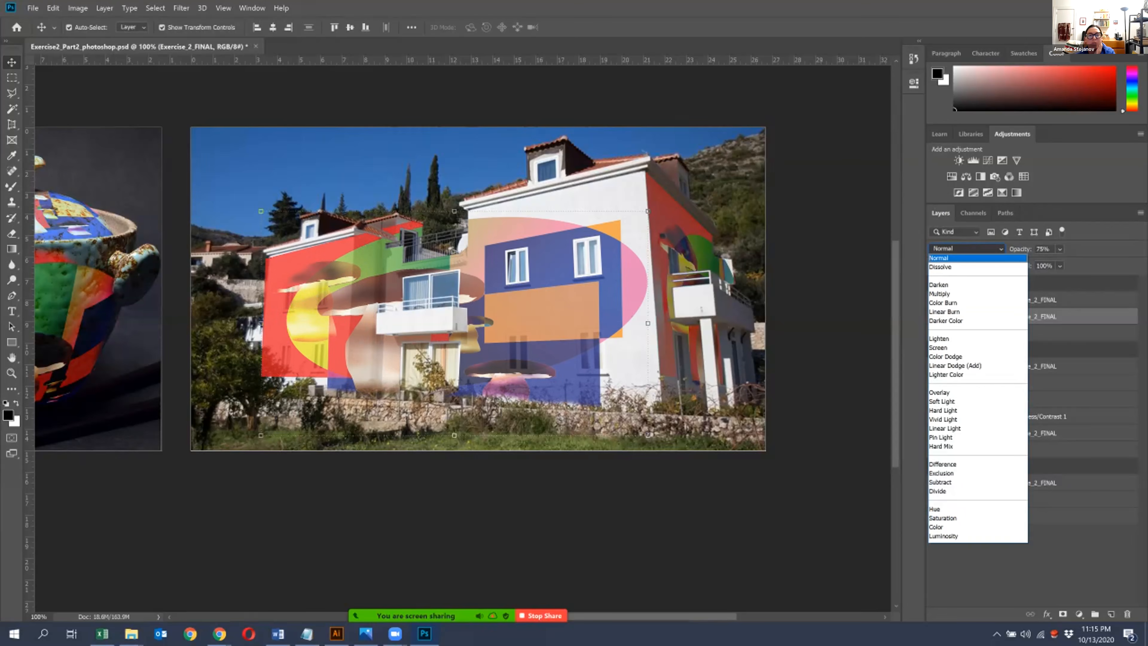
click(951, 258)
- Add a Hue/Saturation adjustment layer above the front artwork layer with Hue set to -15
click(952, 177)
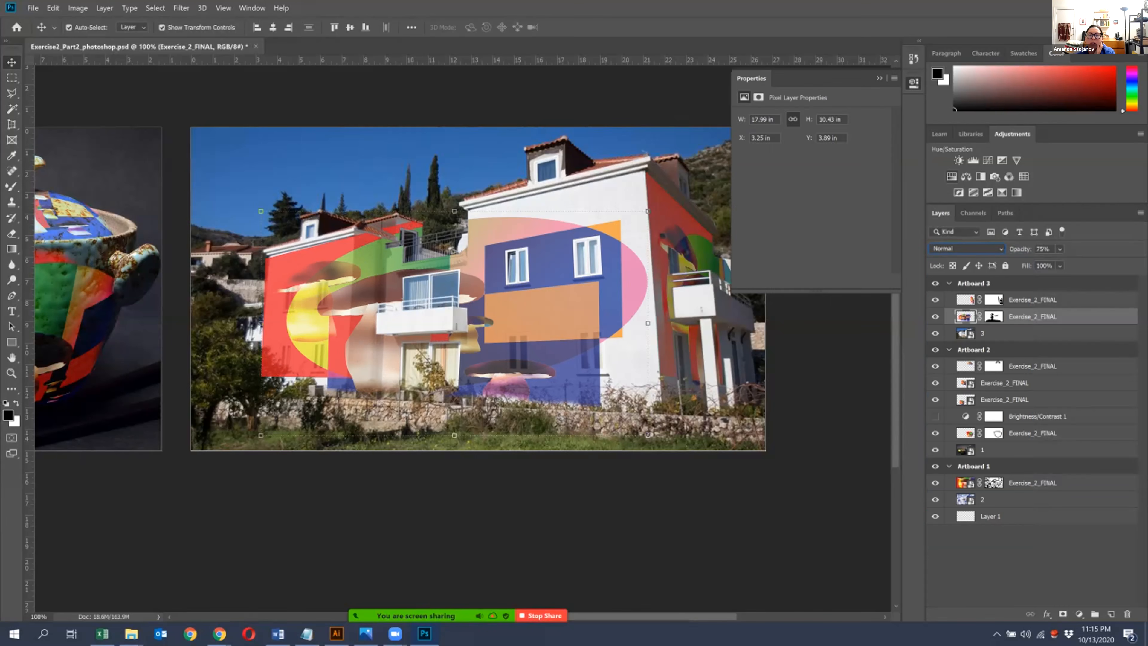
mouse_move(812, 163)
mouse_down()
mouse_move(836, 163)
mouse_move(803, 164)
mouse_up()
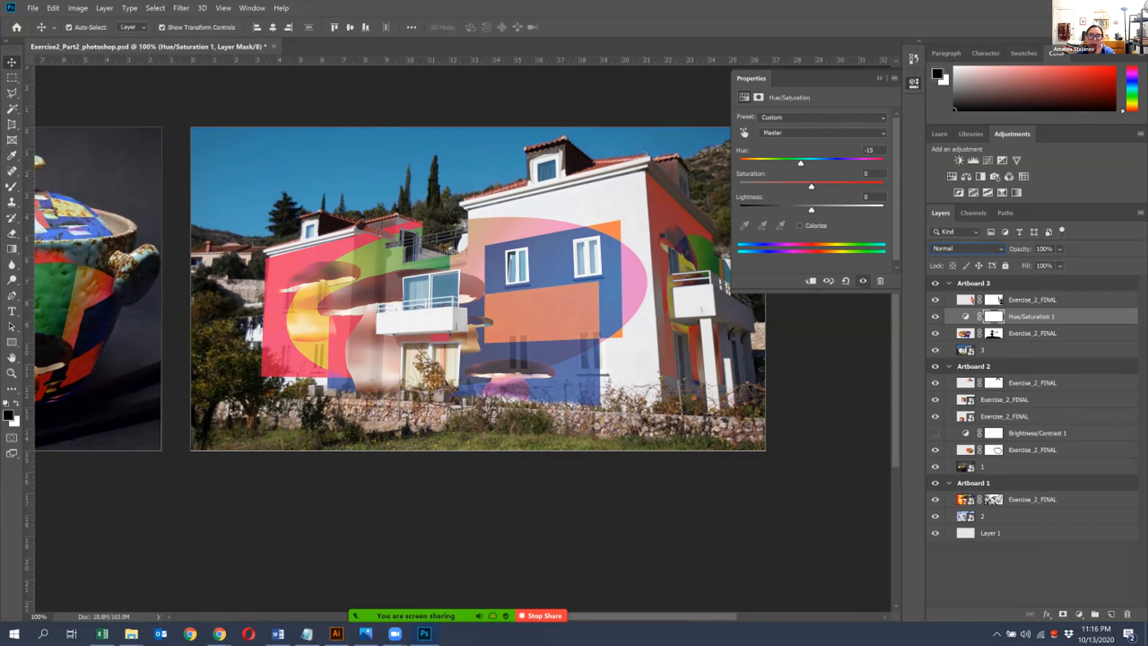
click(879, 78)
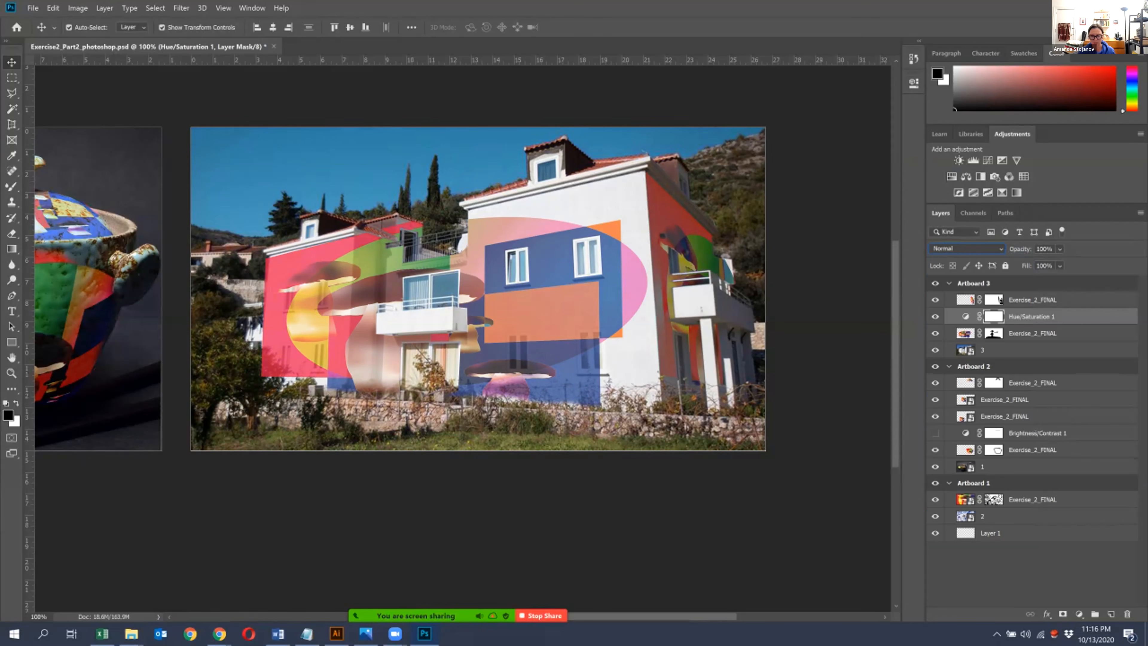
- Add a TEA HOUSE text box across the front of the white balcony below the sliding window
key(ctrl+plus)
drag(482, 320, 443, 357)
key(t)
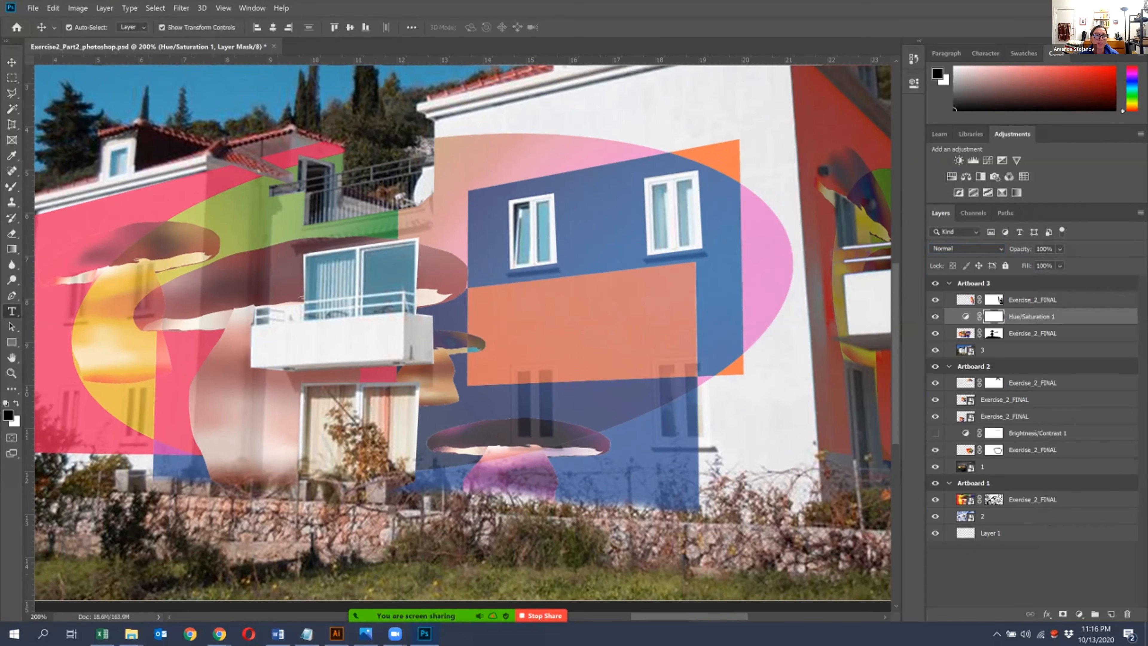
drag(255, 333, 407, 379)
text(TEA HOUSE)
- Format the TEA HOUSE text in red (ff0000) with the Bauhaus 93 font at 48 pt
key(ctrl+a)
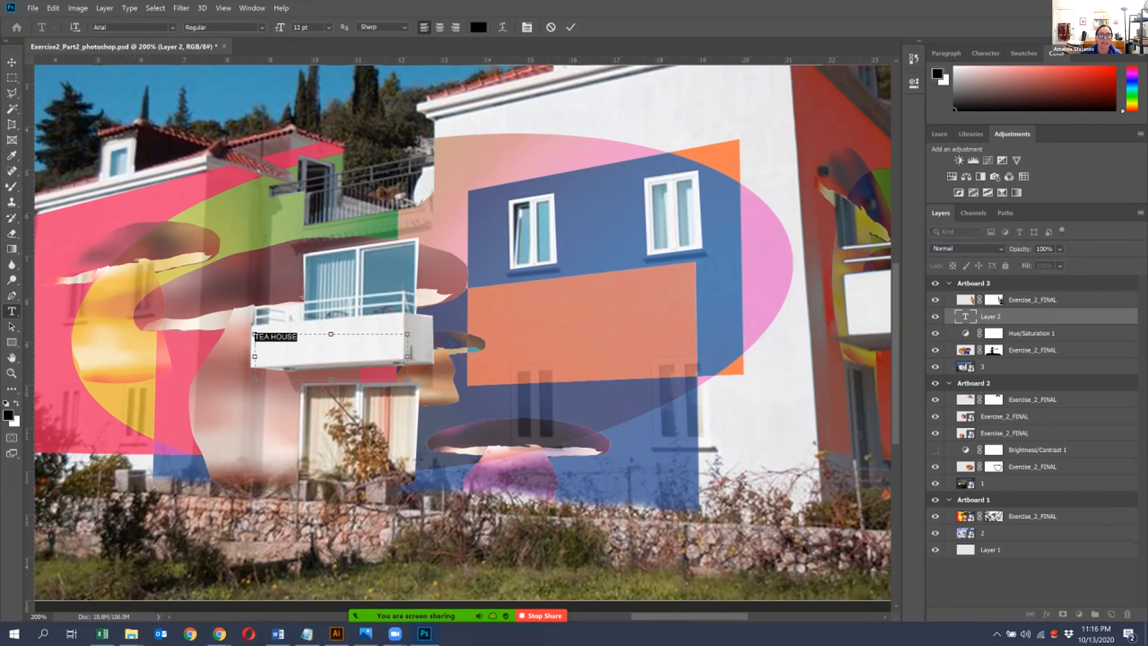
click(478, 28)
click(739, 163)
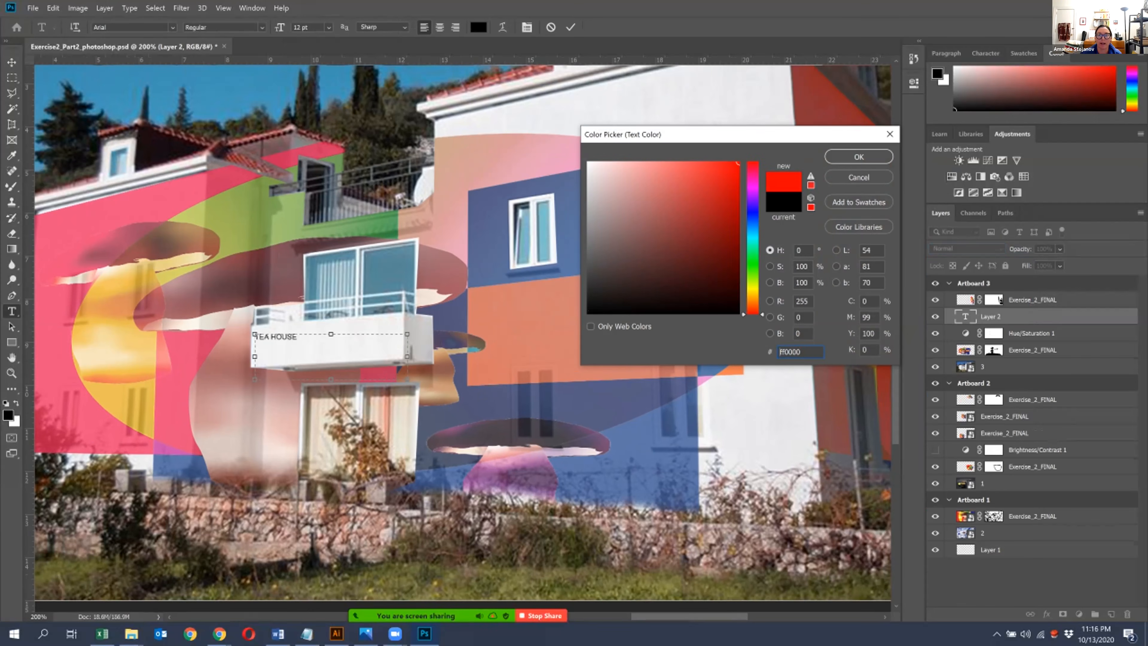
key(Return)
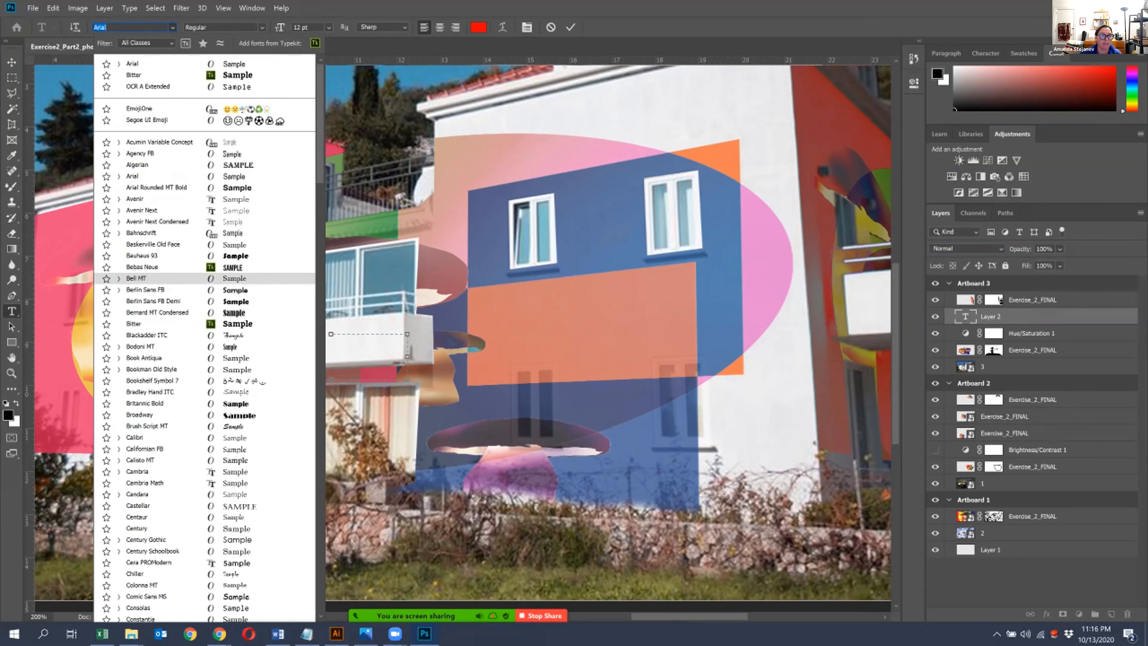
click(140, 255)
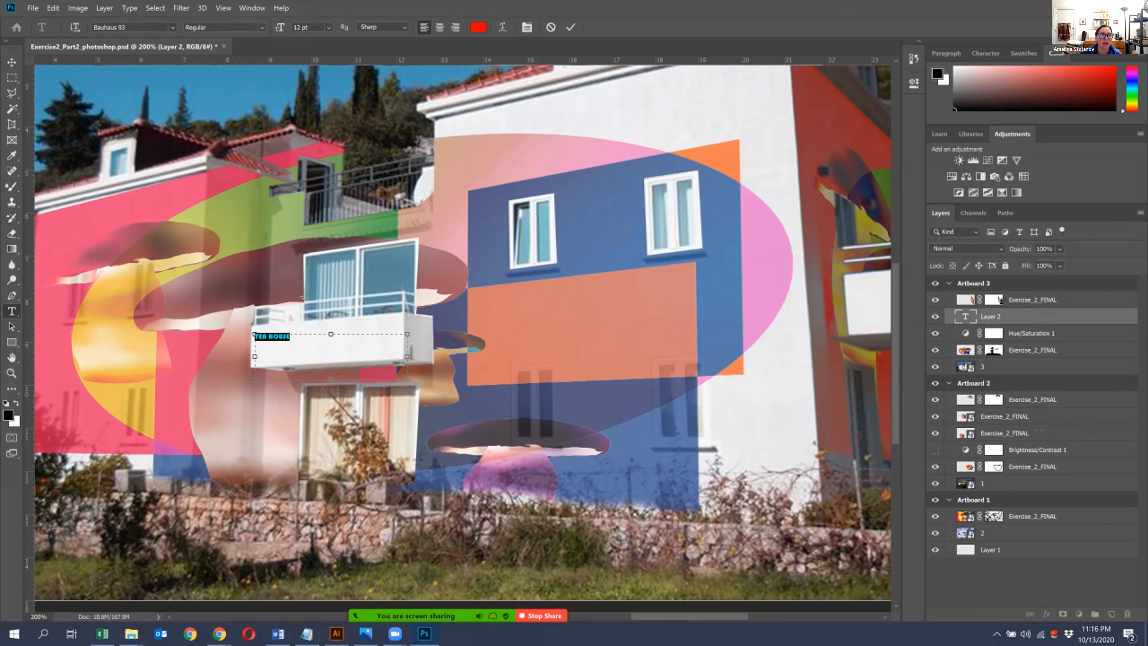
click(329, 28)
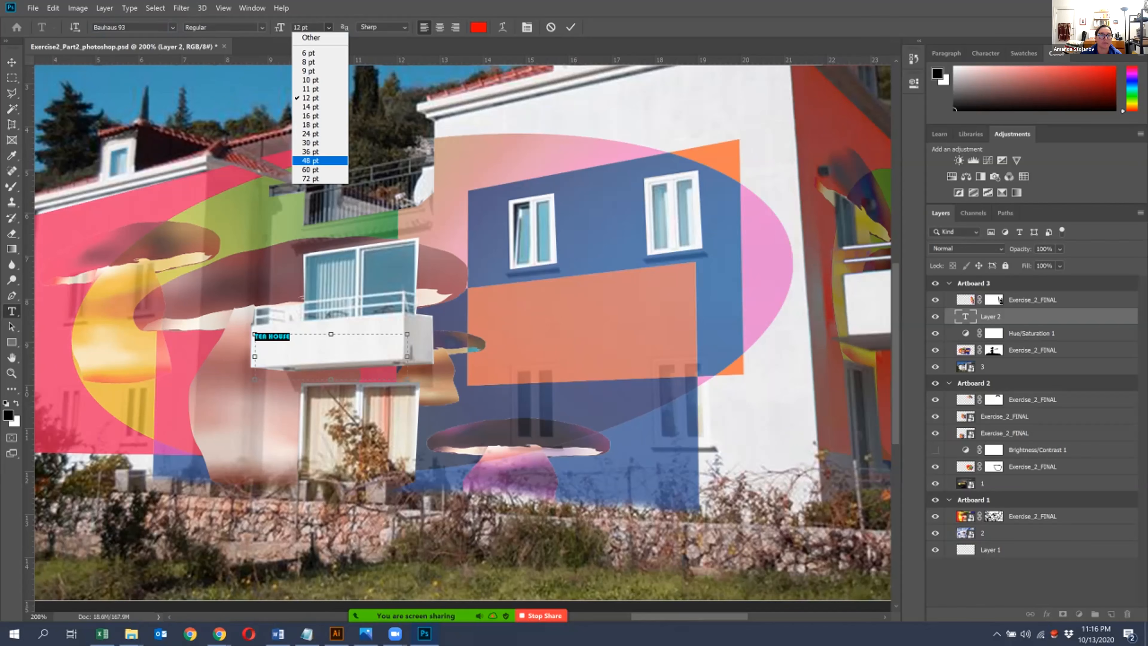
click(311, 160)
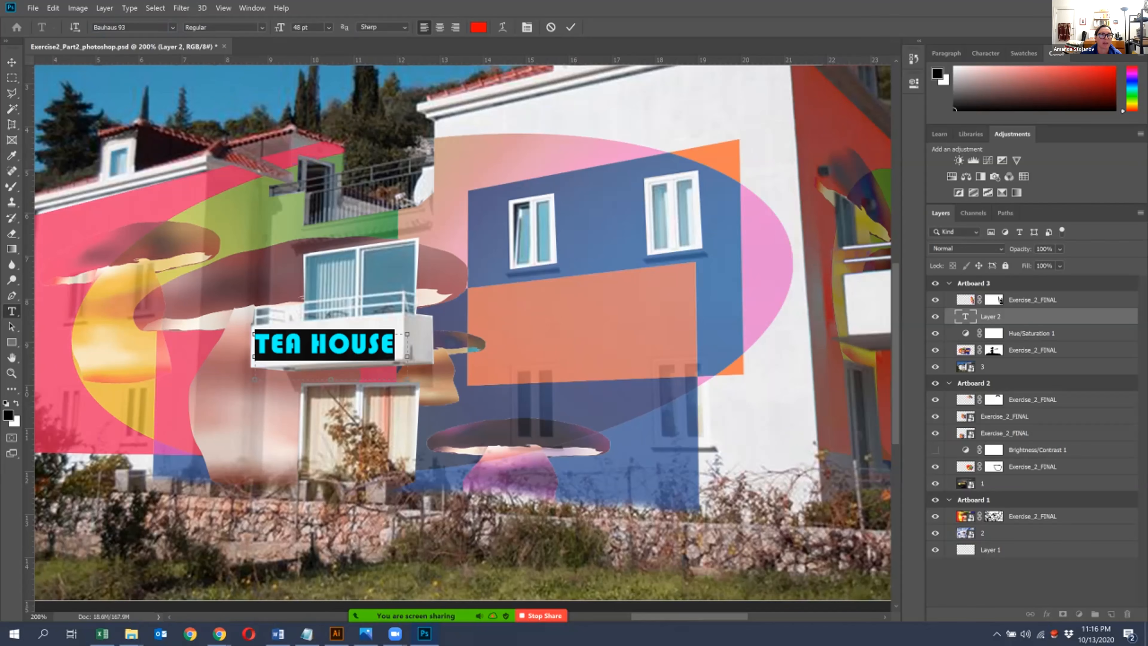
- Rotate the TEA HOUSE text by about -3.29° to align it with the balcony front, and rasterize its layer
click(12, 62)
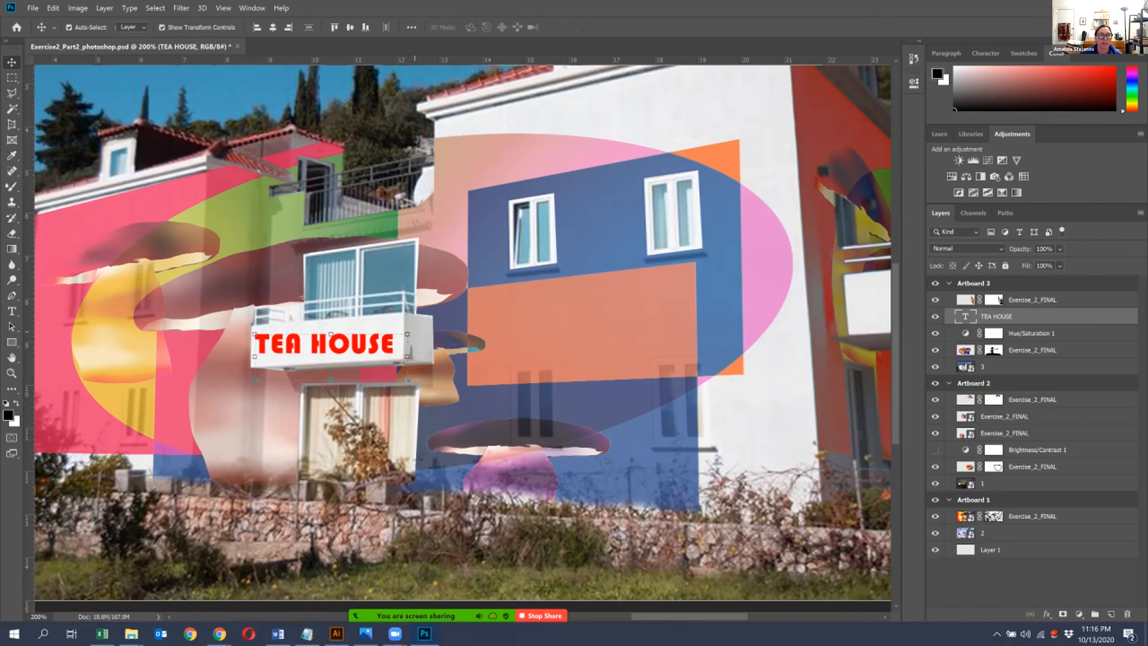
mouse_move(372, 345)
mouse_down()
mouse_move(425, 324)
mouse_move(380, 336)
mouse_up()
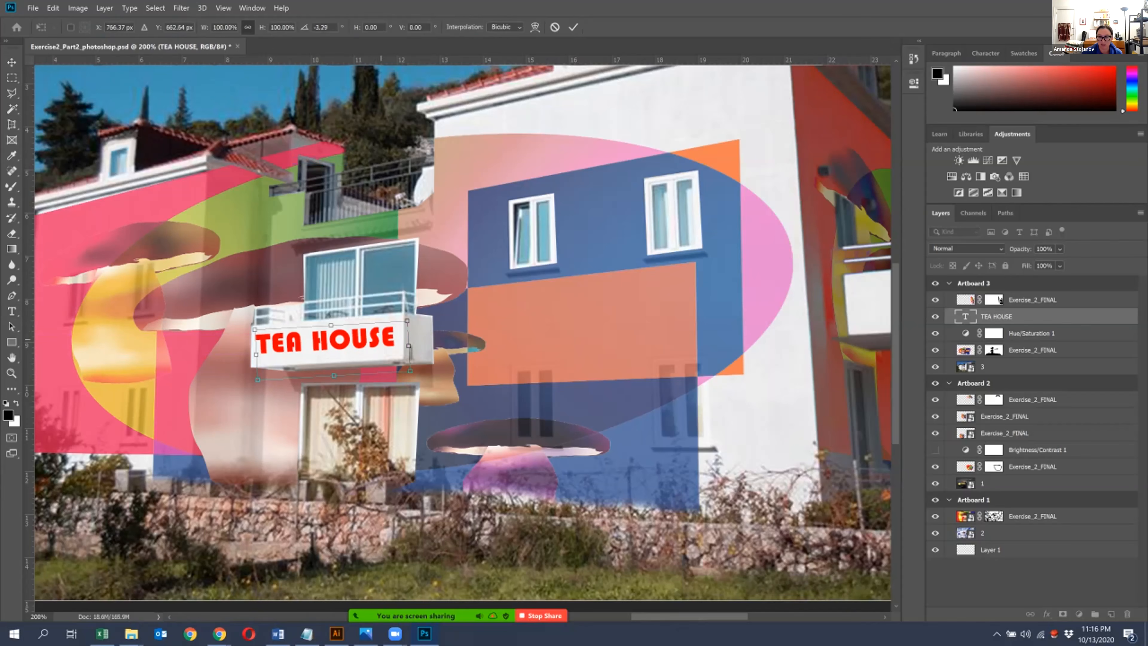
key(Return)
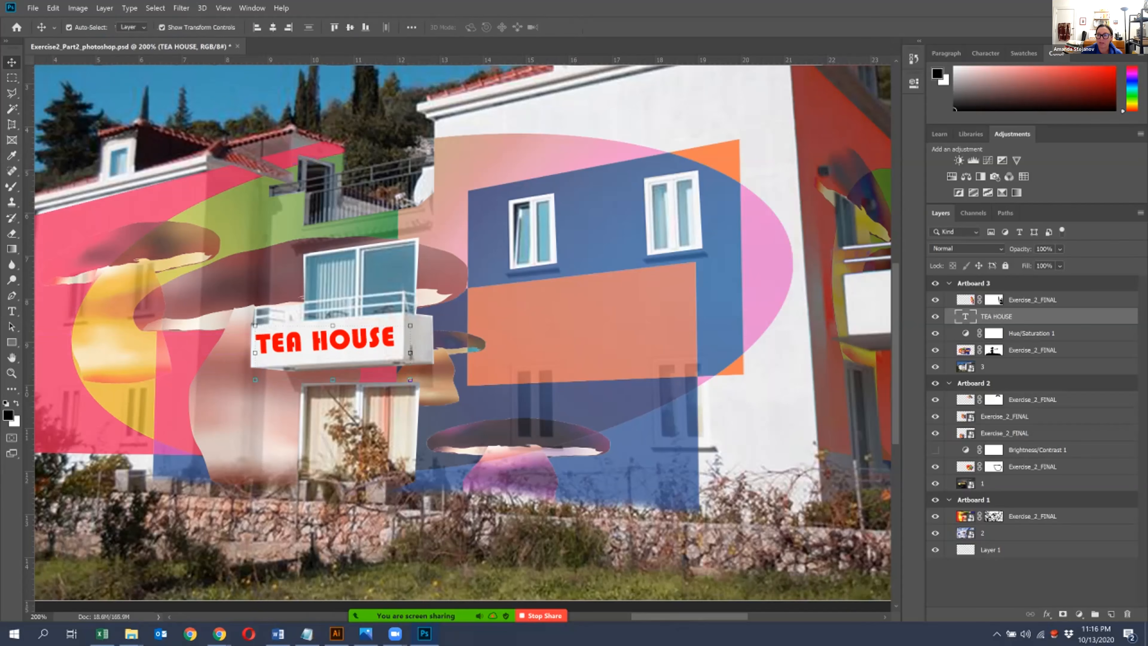
right_click(1071, 316)
click(985, 272)
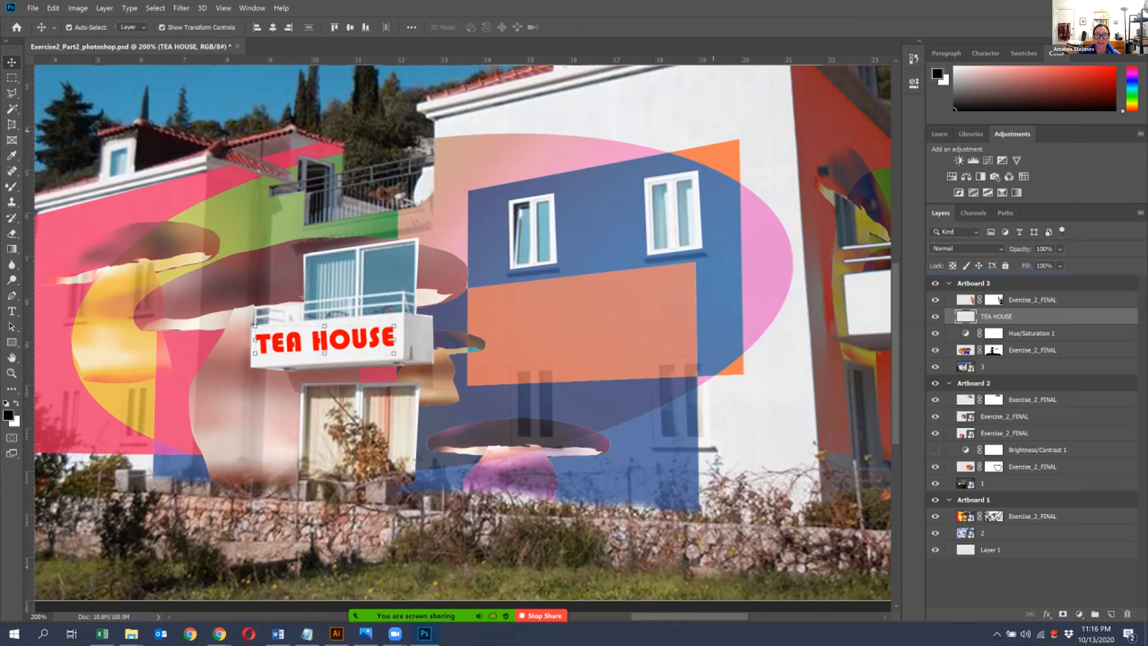
- Apply a Perspective transform to the TEA HOUSE lettering so it follows the slant of the balcony front
click(53, 8)
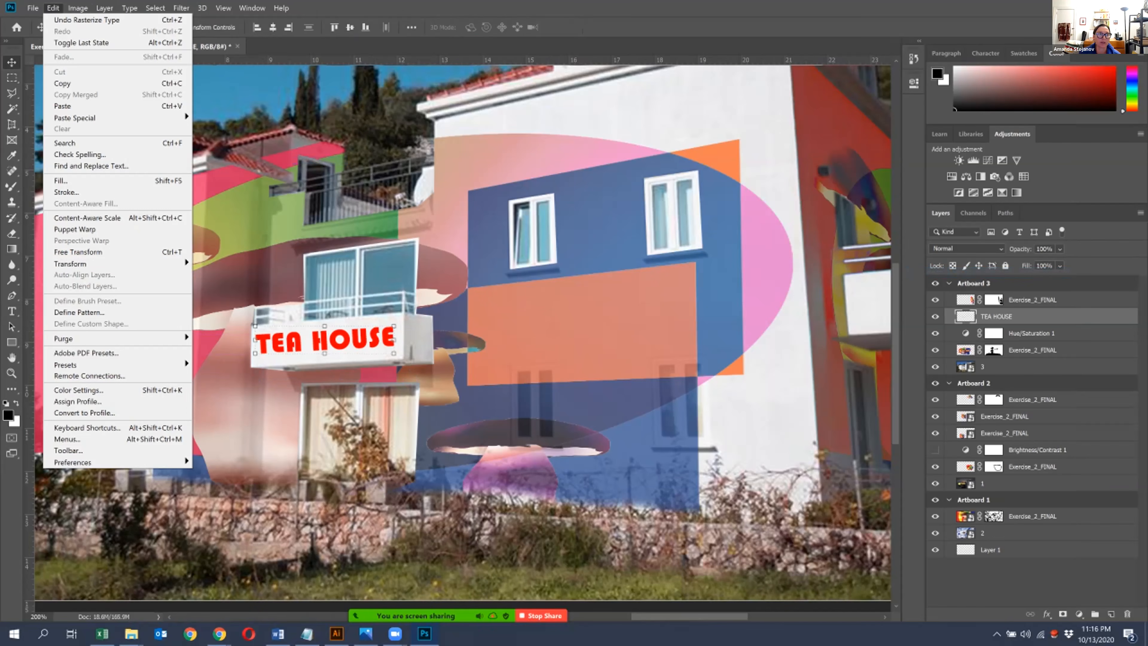
mouse_move(70, 264)
click(220, 323)
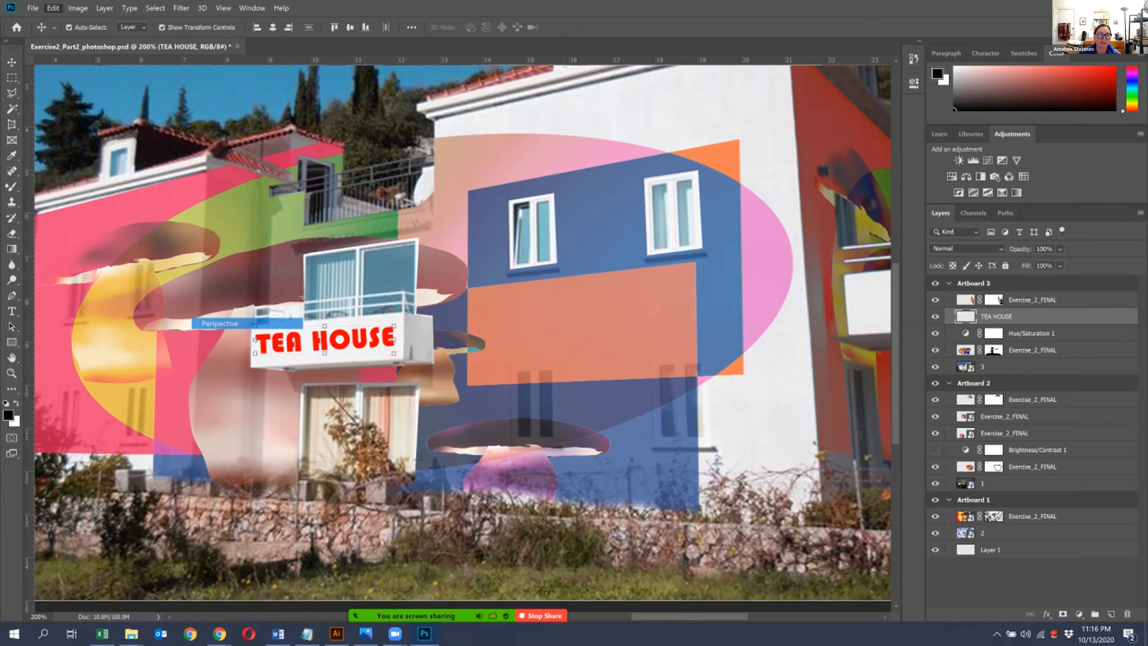
drag(394, 325, 393, 322)
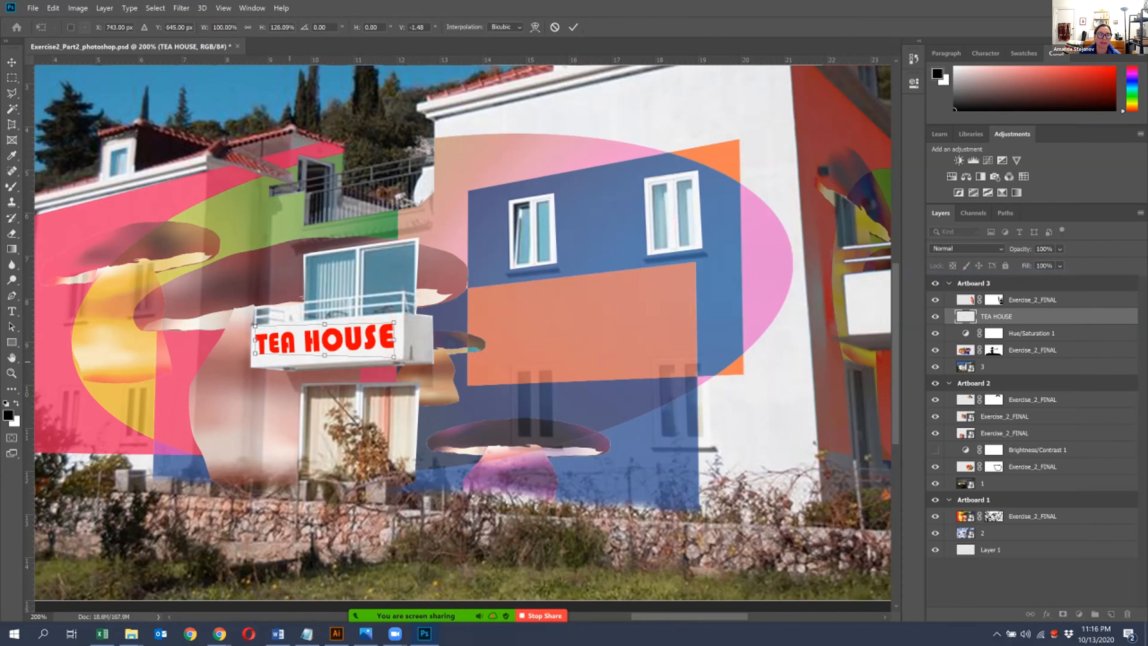
drag(256, 341, 257, 345)
drag(394, 358, 393, 356)
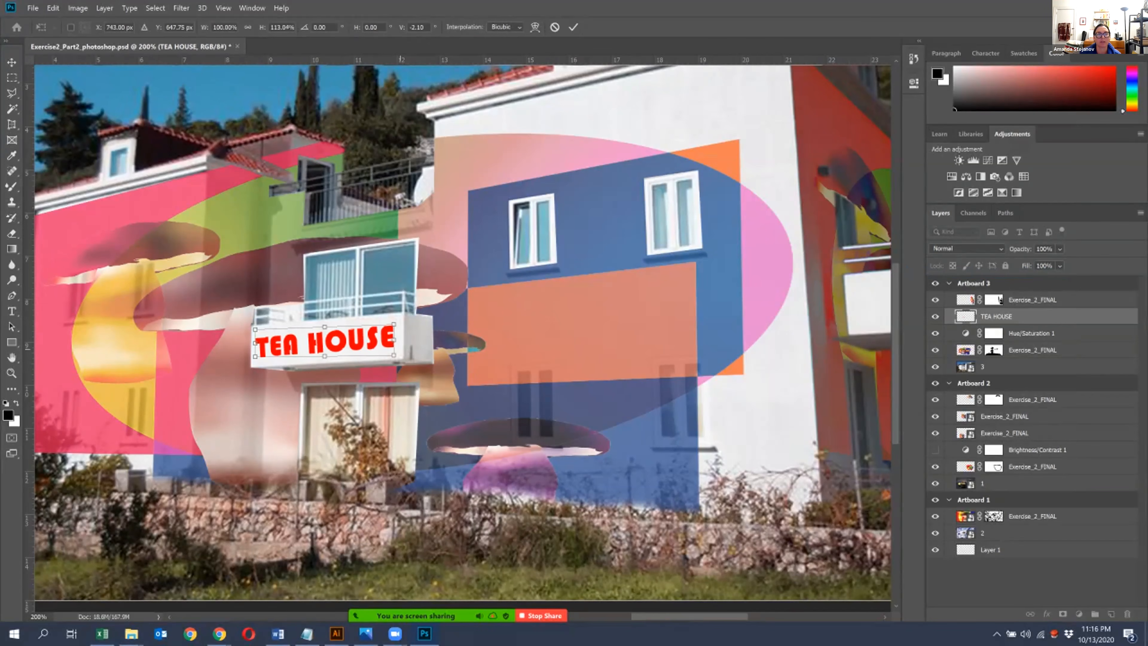
drag(254, 338, 256, 339)
key(ctrl+minus)
key(ctrl+minus)
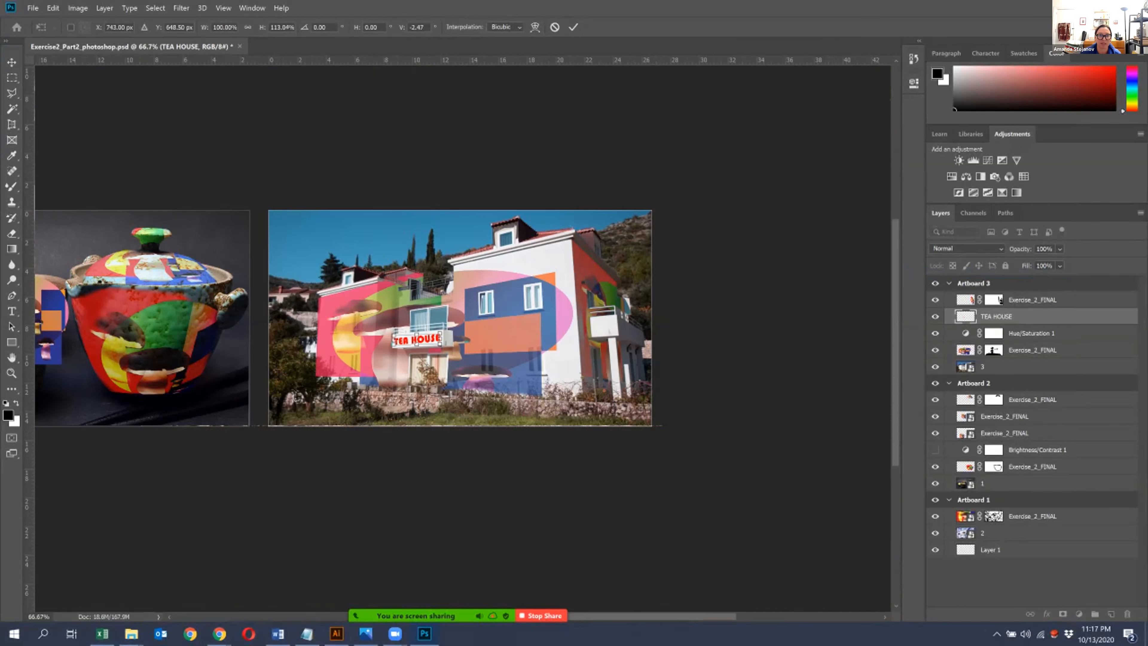
key(Return)
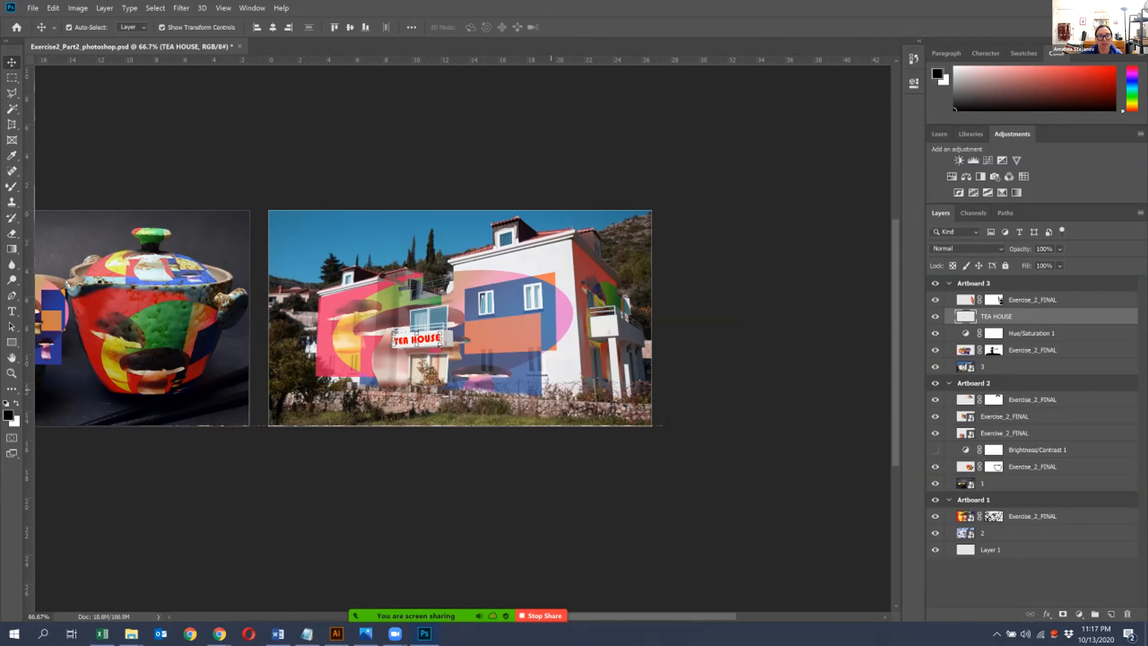
- Try the Screen and Color Dodge blend modes on the TEA HOUSE layer, and return it to Normal
click(551, 390)
key(ctrl+plus)
key(ctrl+plus)
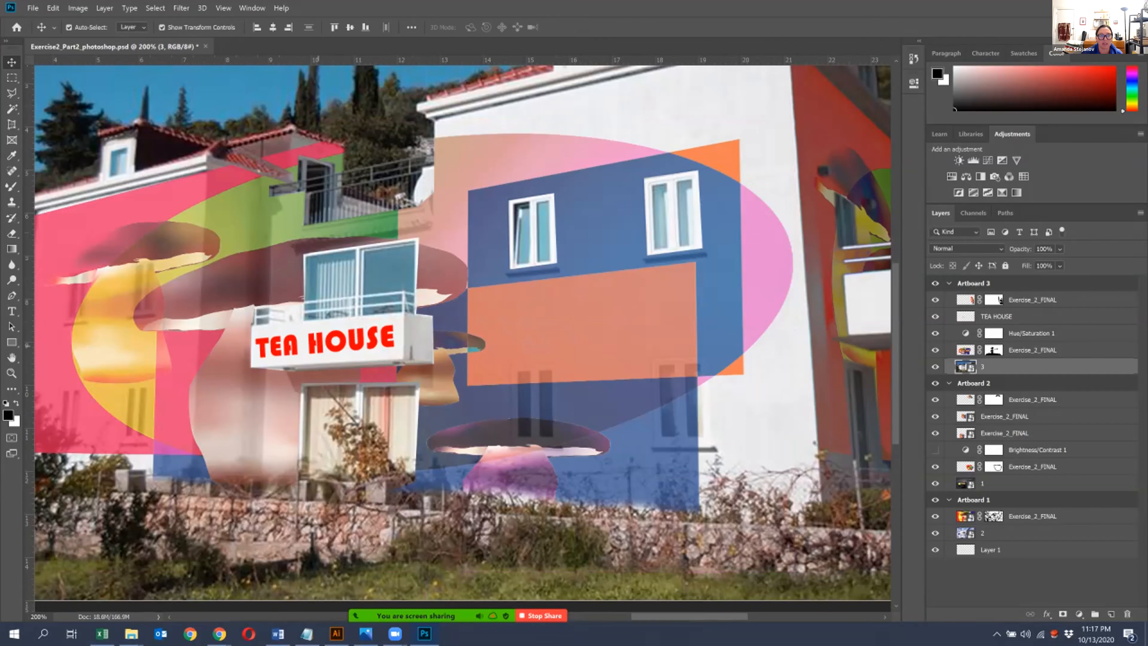
click(296, 350)
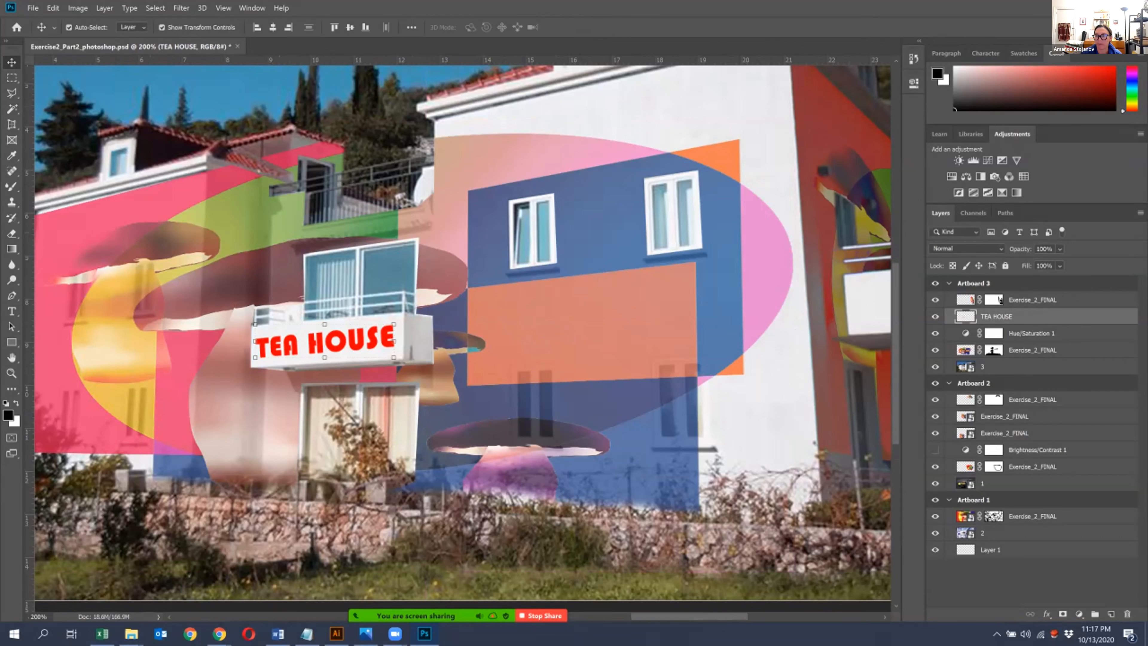
click(1059, 249)
click(966, 248)
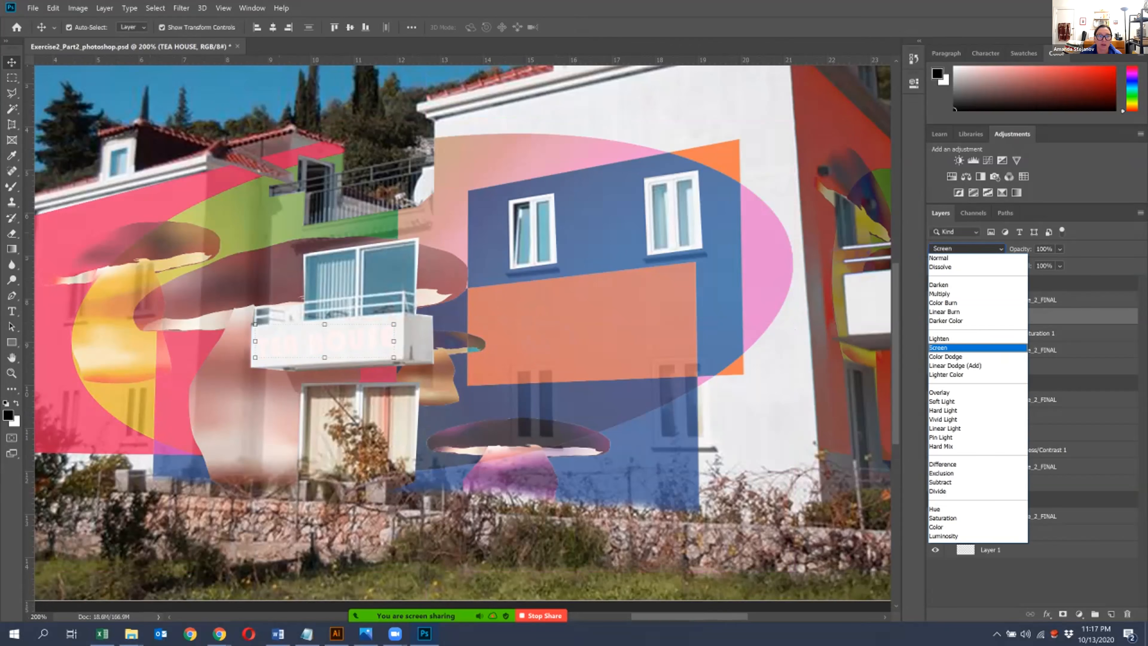
key(Down)
key(Down)
key(Down)
key(Down)
key(Down)
key(Down)
key(Down)
key(Down)
key(Down)
key(Down)
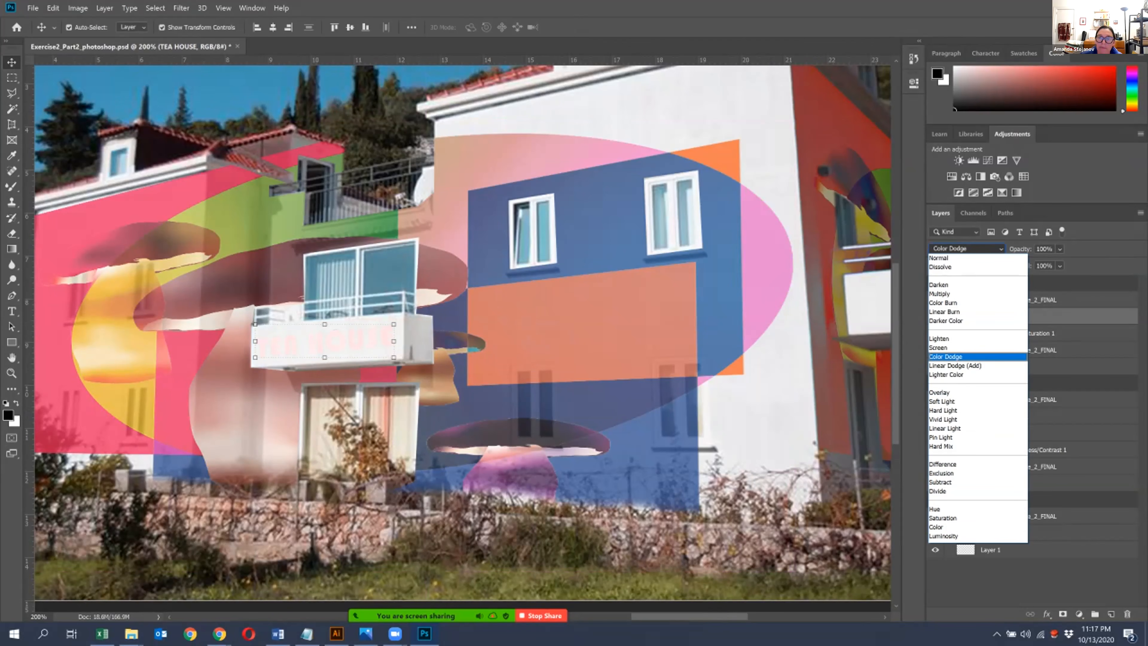
click(939, 258)
- Lower the TEA HOUSE layer's opacity to 88%
click(1059, 265)
drag(1091, 263, 1084, 263)
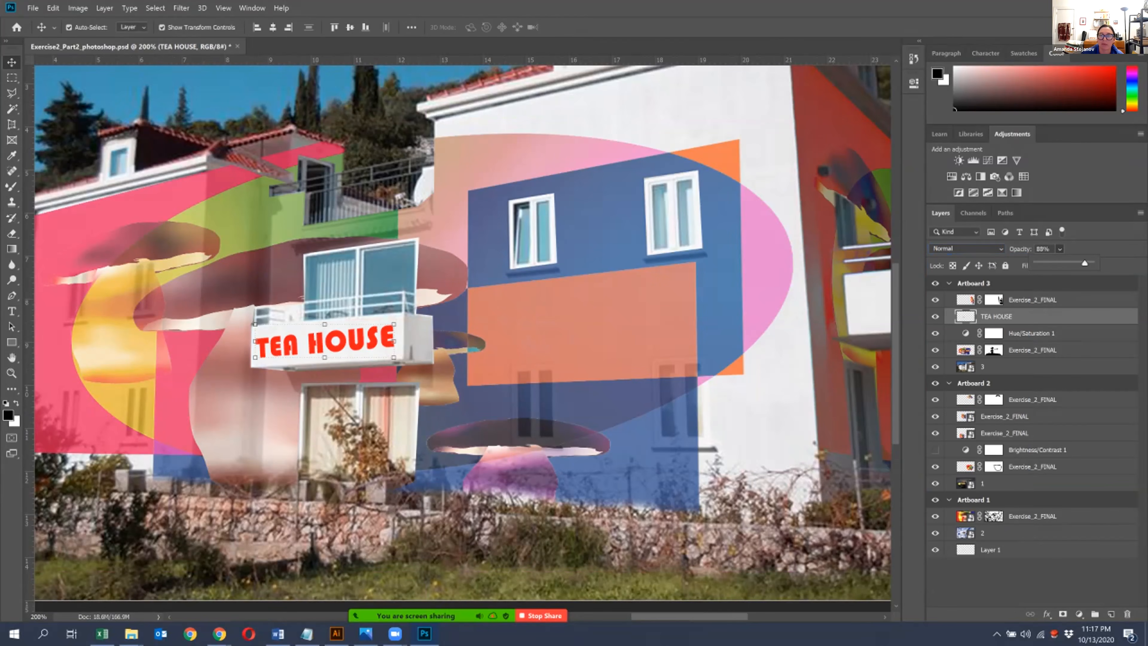
key(Return)
- Add a Bevel & Emboss effect to the TEA HOUSE layer
double_click(1056, 316)
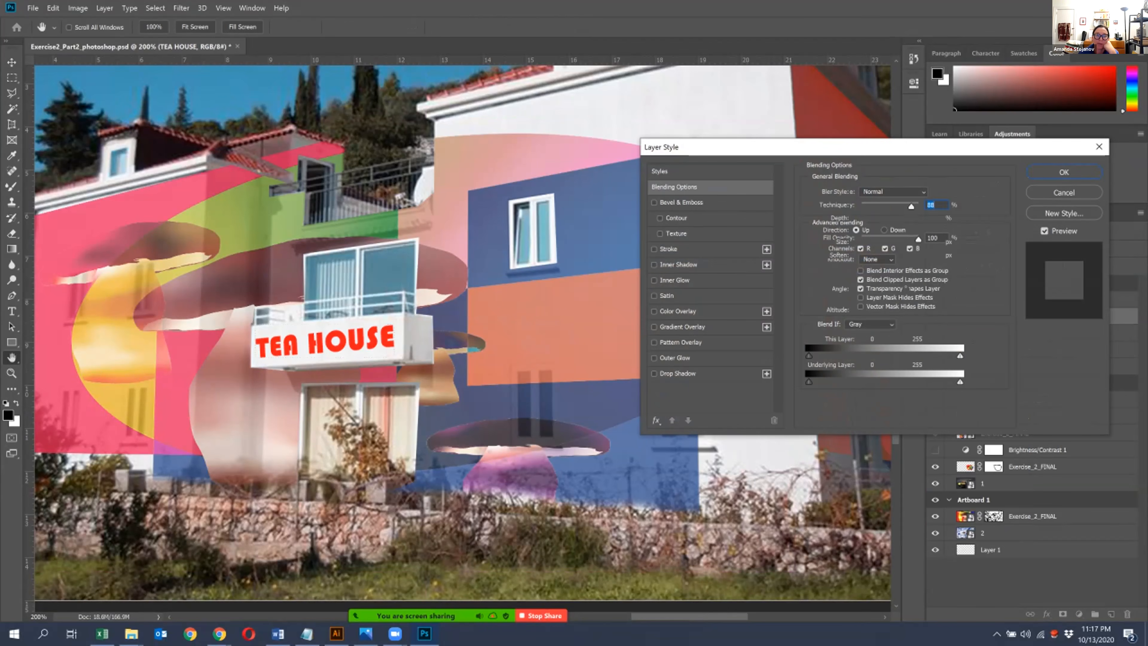
click(681, 202)
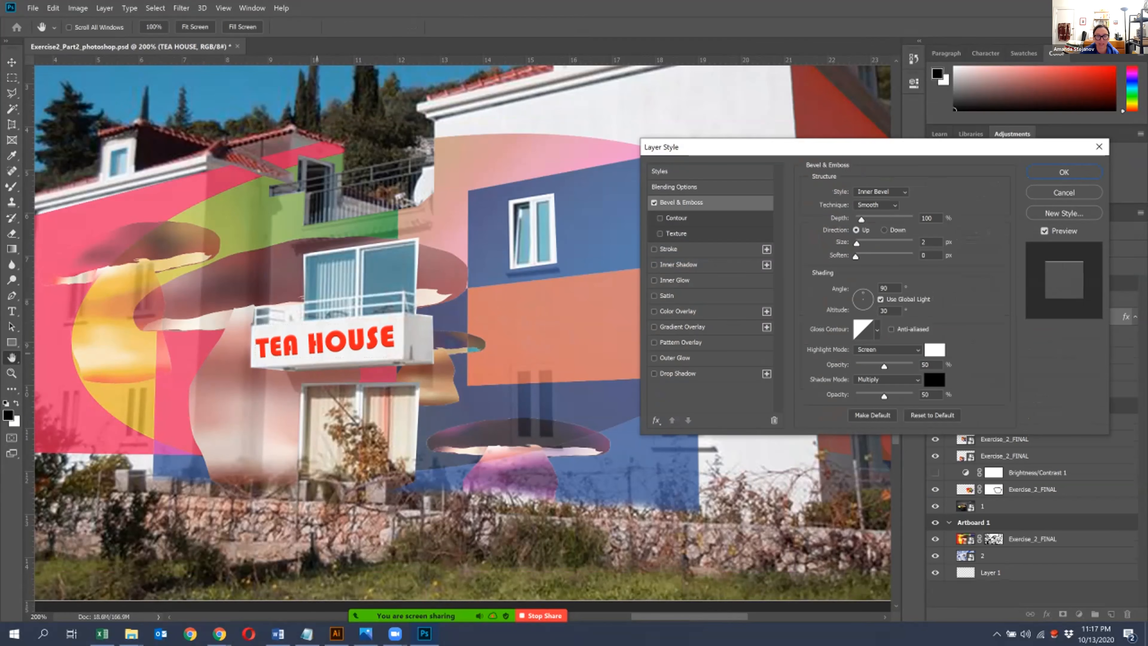
key(ctrl+plus)
key(ctrl+plus)
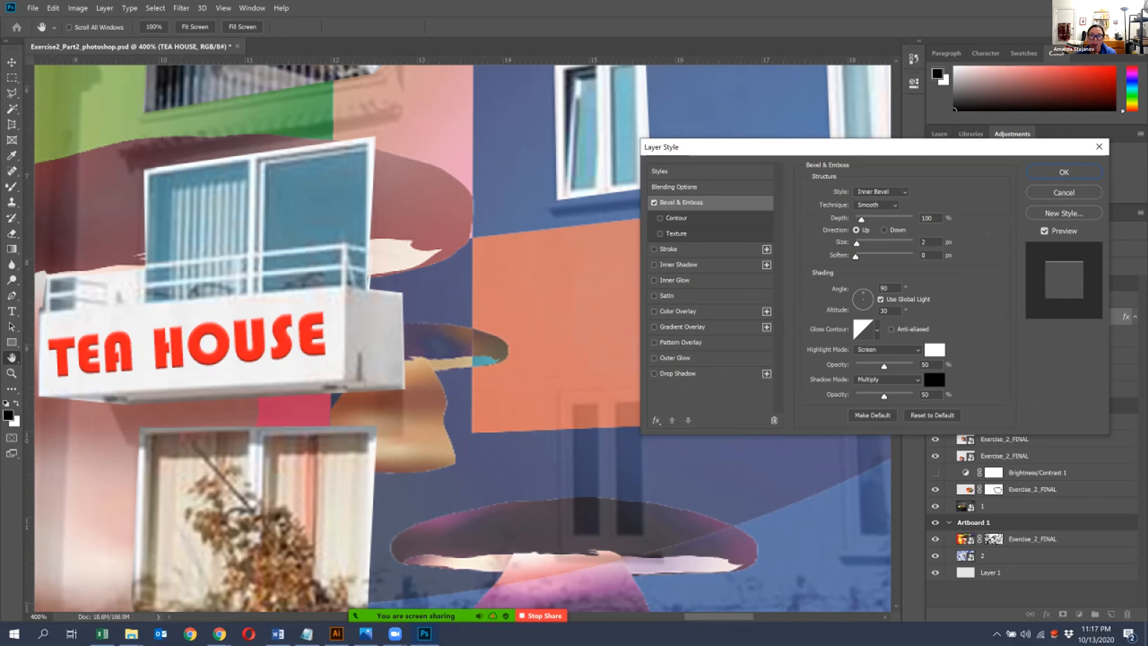
- Try the Outer Bevel, Pillow Emboss and Stroke Emboss styles on the lettering, and return to Inner Bevel
click(880, 191)
click(876, 192)
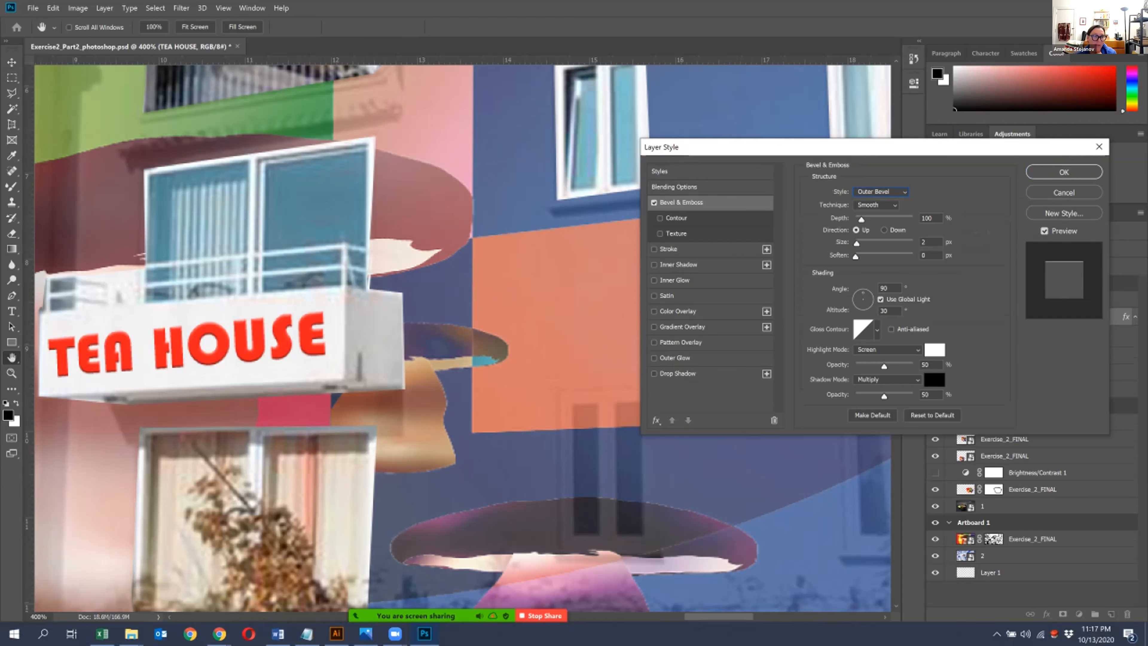
click(880, 191)
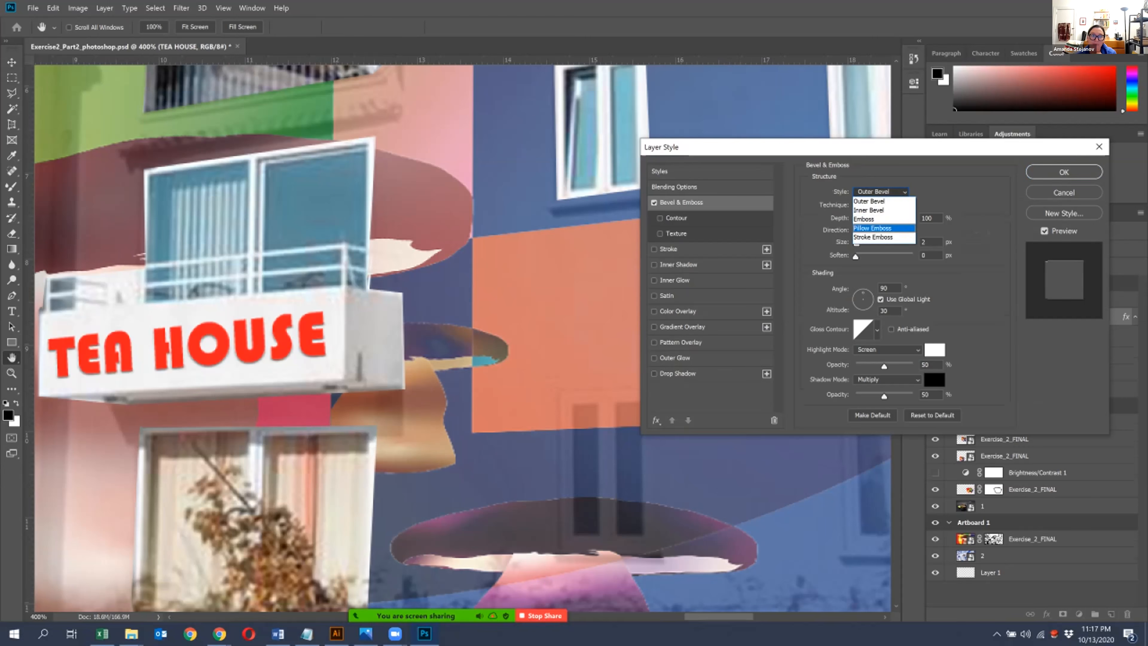
click(877, 231)
click(880, 191)
click(876, 241)
click(880, 192)
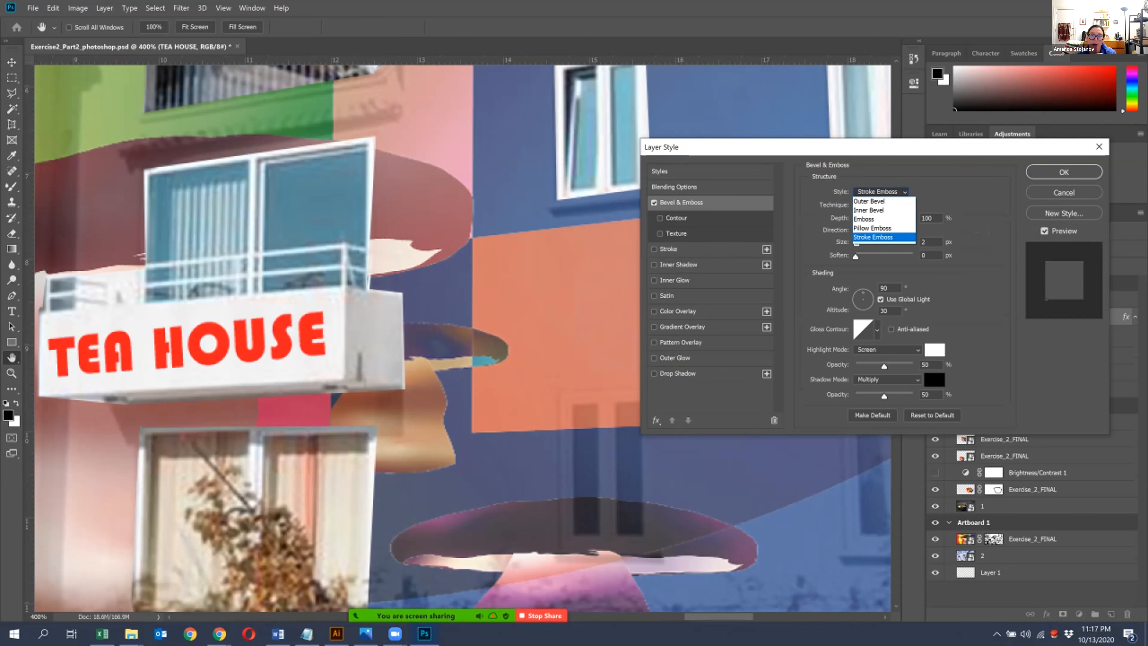
click(868, 201)
click(880, 192)
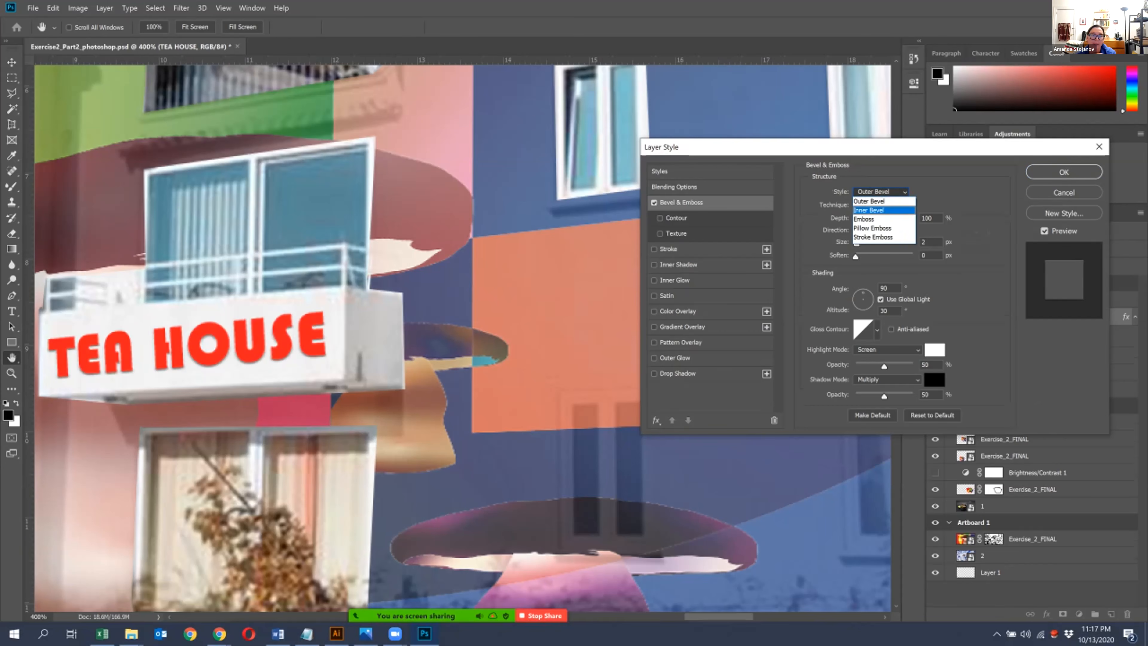
click(868, 210)
- Set the bevel's depth to 74%, size to 0 px and highlight mode to Normal, and apply the layer style
mouse_move(872, 219)
mouse_down()
mouse_move(886, 219)
mouse_move(864, 220)
mouse_up()
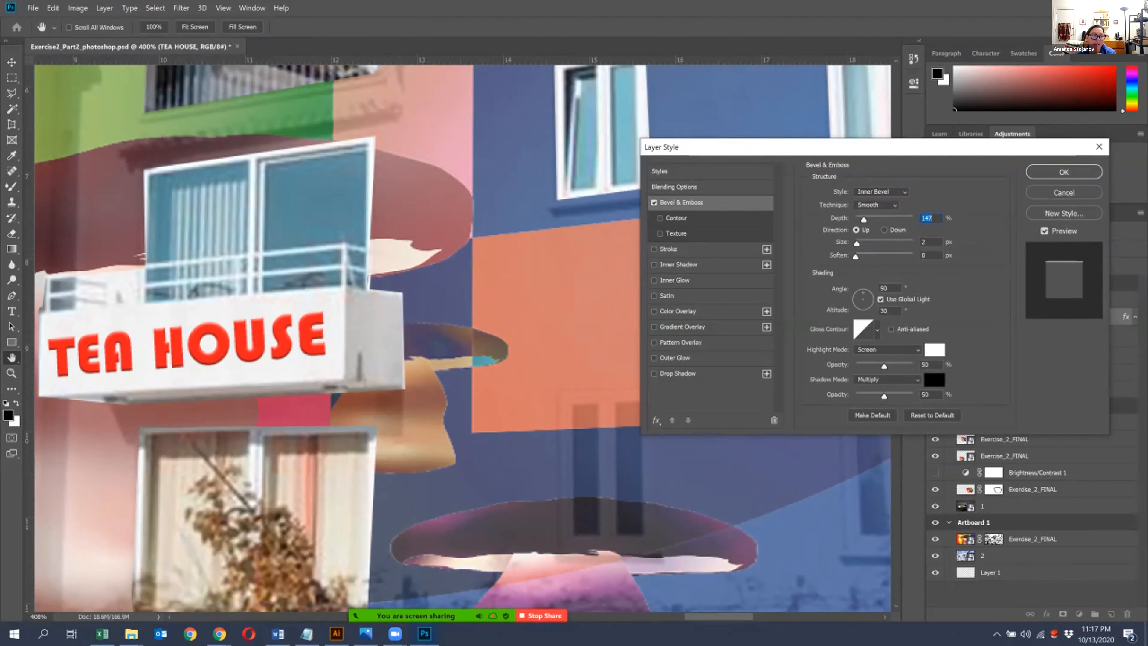
mouse_move(856, 243)
mouse_down()
mouse_move(879, 243)
mouse_move(855, 244)
mouse_move(878, 257)
mouse_move(856, 256)
mouse_up()
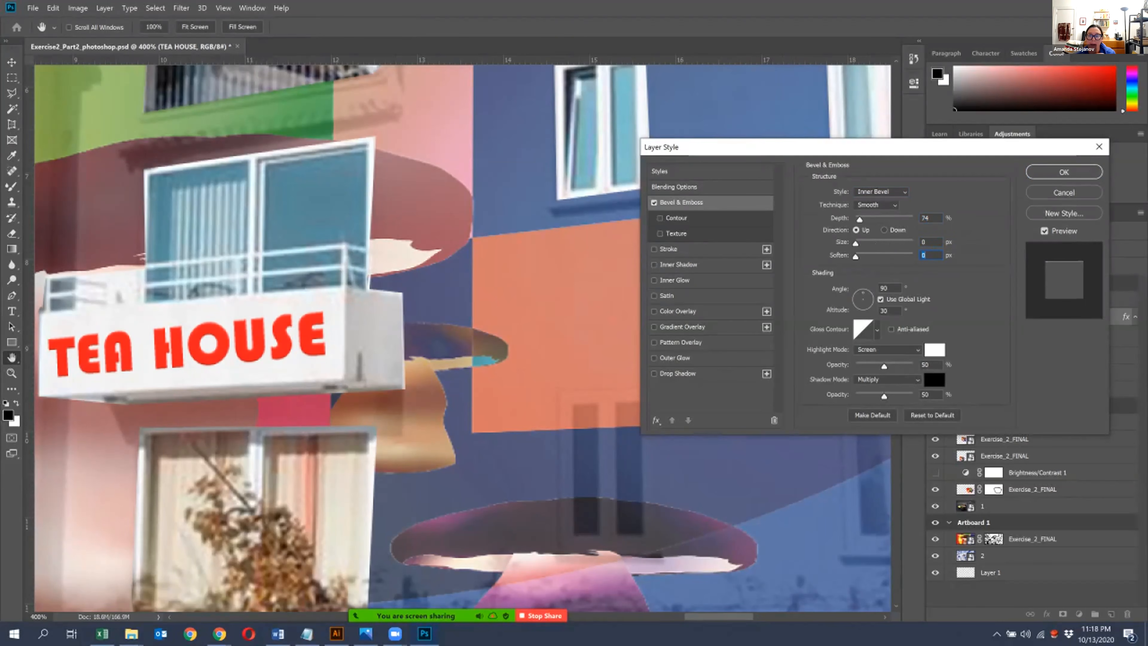
click(886, 349)
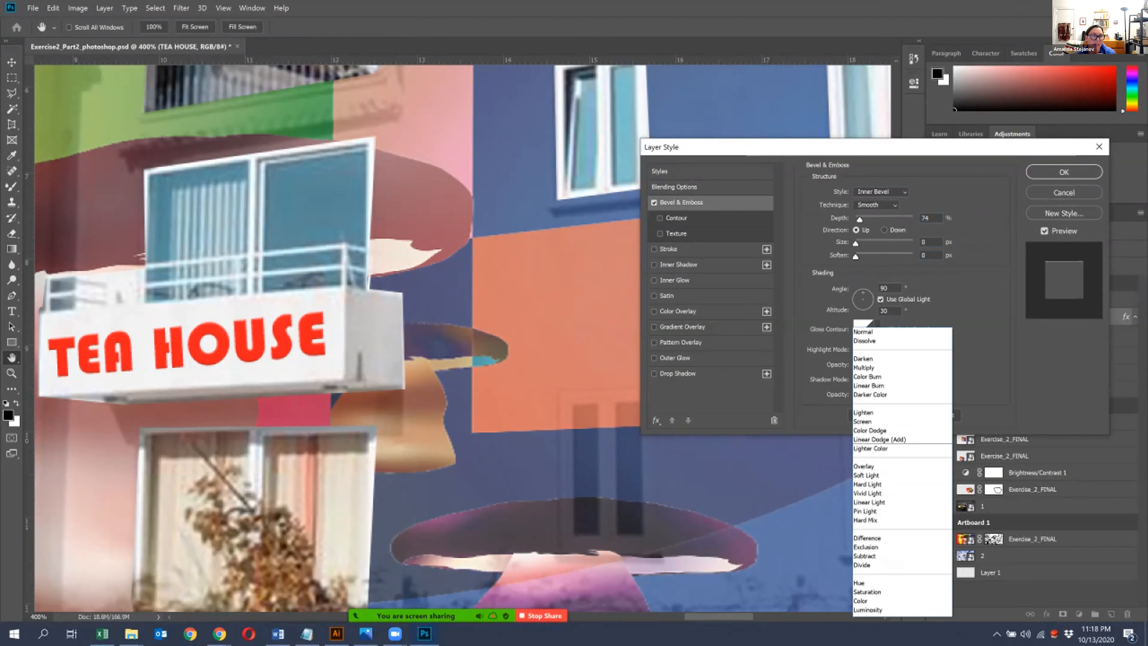
click(881, 358)
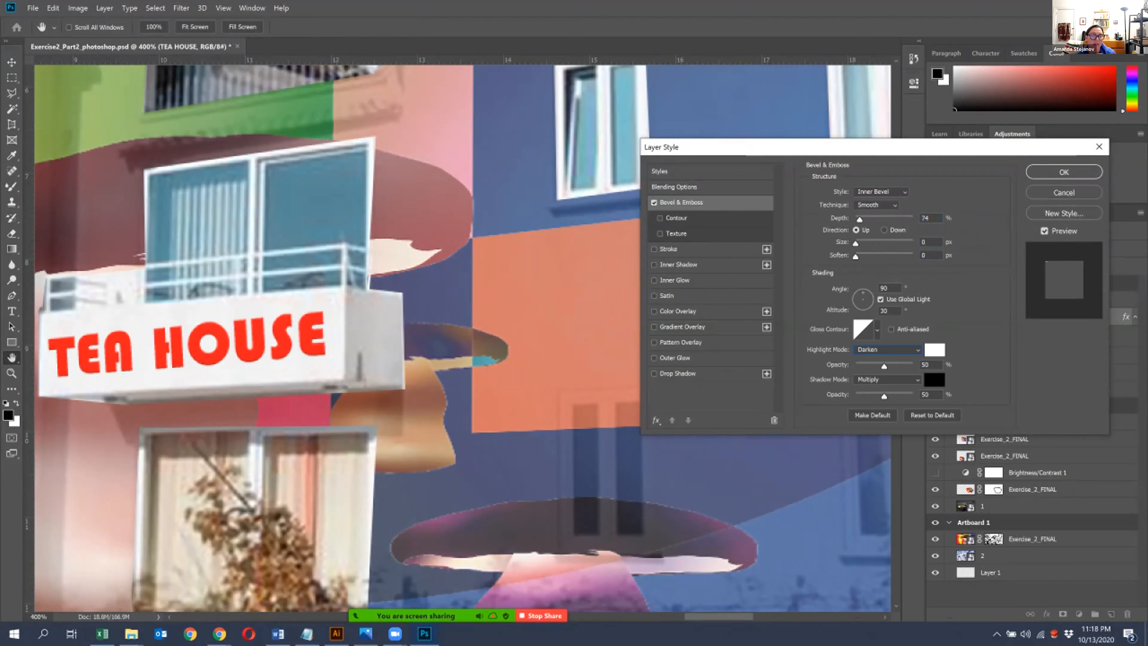
click(886, 349)
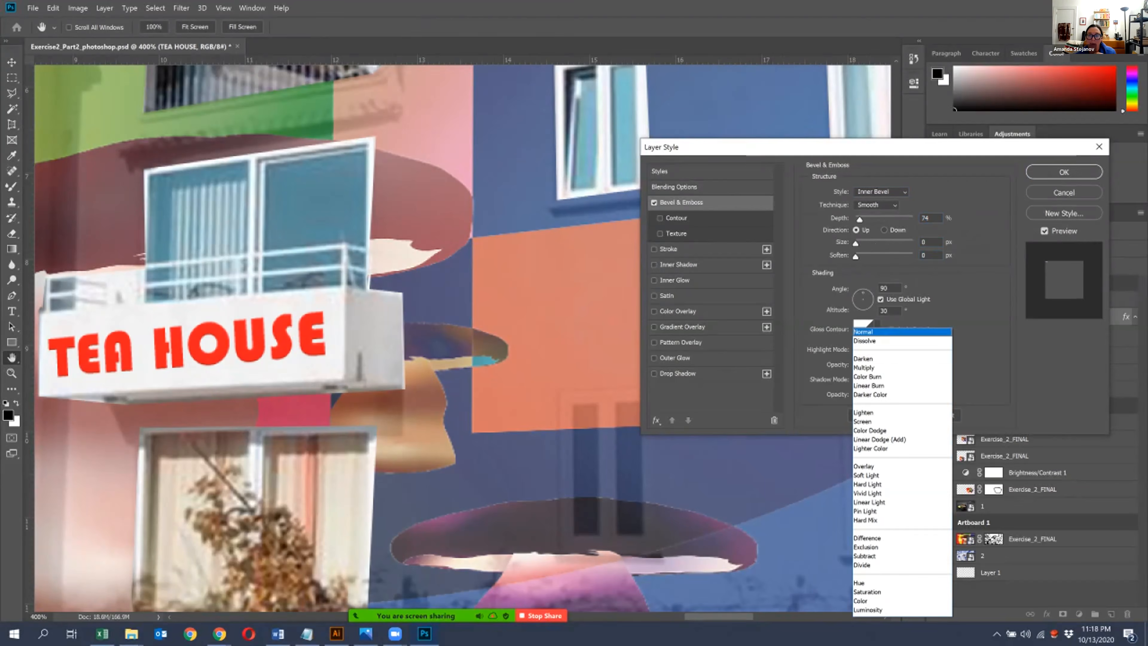
click(884, 331)
click(1064, 172)
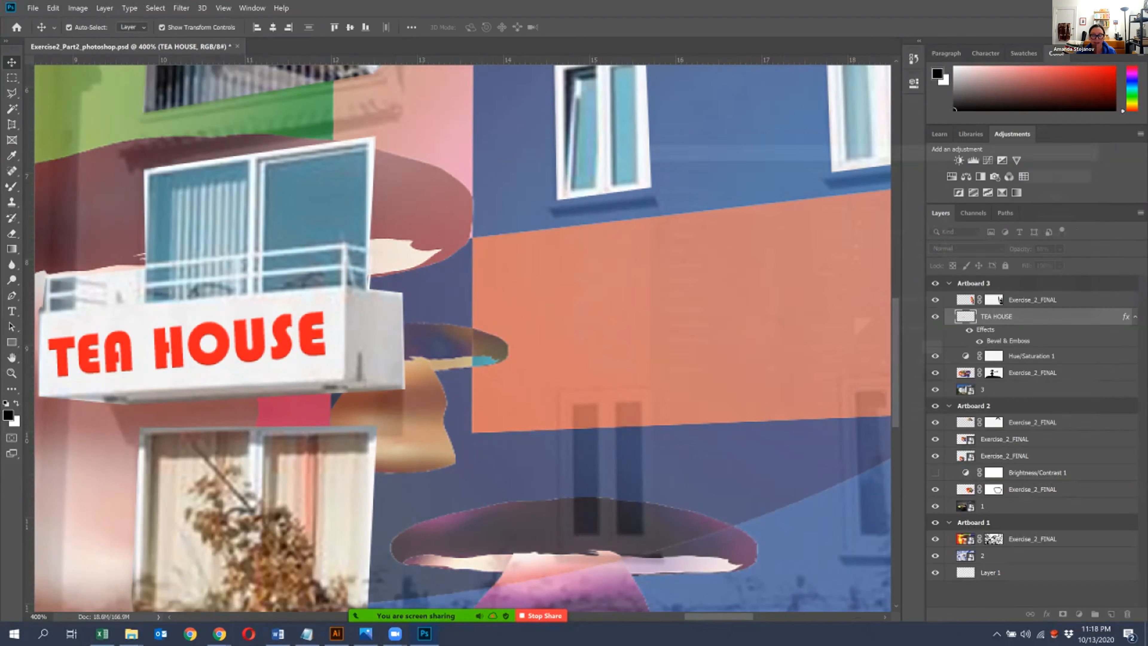
- Review the TEA HOUSE lettering and all three artboards together at a reduced zoom level
key(ctrl+minus)
key(ctrl+minus)
key(ctrl+minus)
drag(556, 266, 658, 251)
key(ctrl+minus)
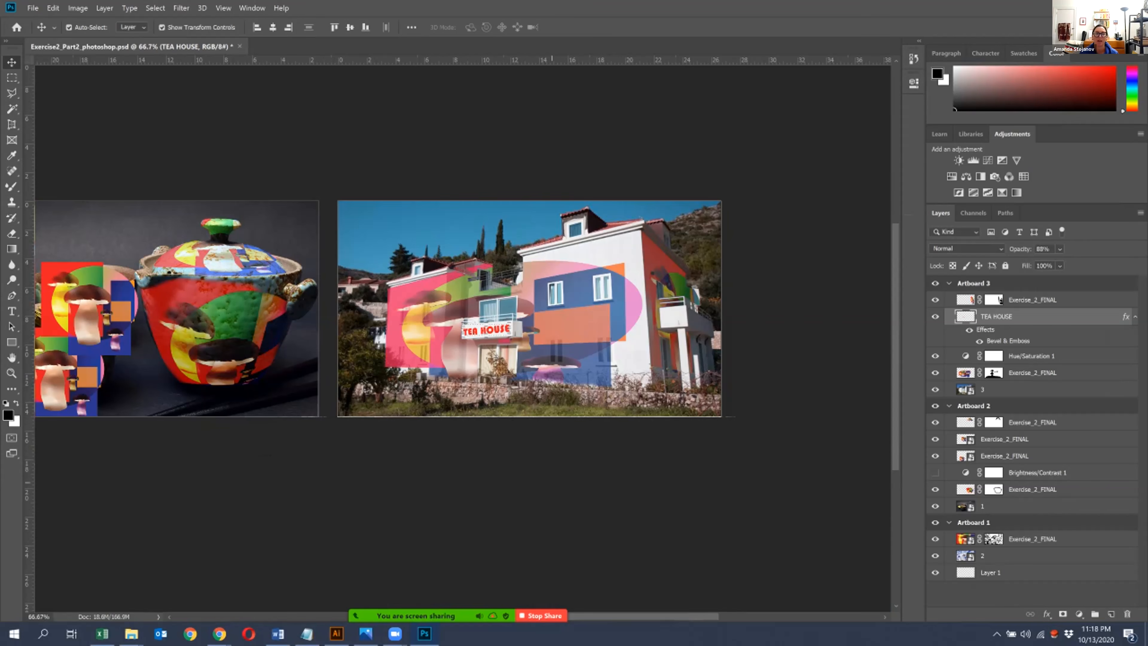
ctrl+click(633, 457)
drag(633, 457, 767, 427)
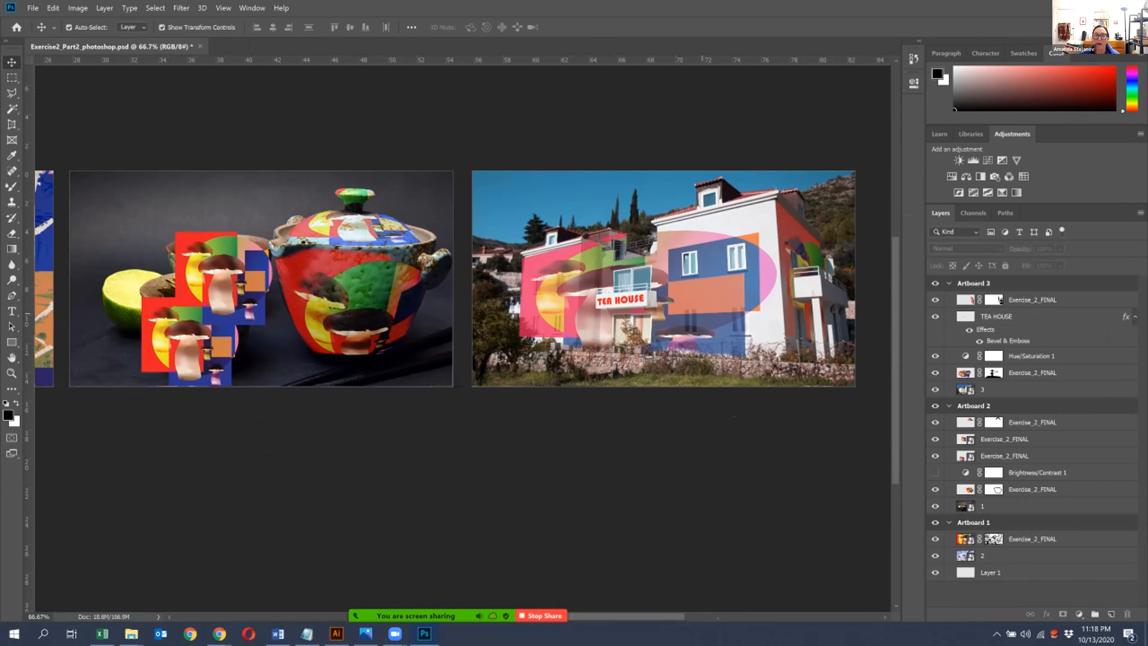
drag(413, 435, 583, 422)
key(ctrl+minus)
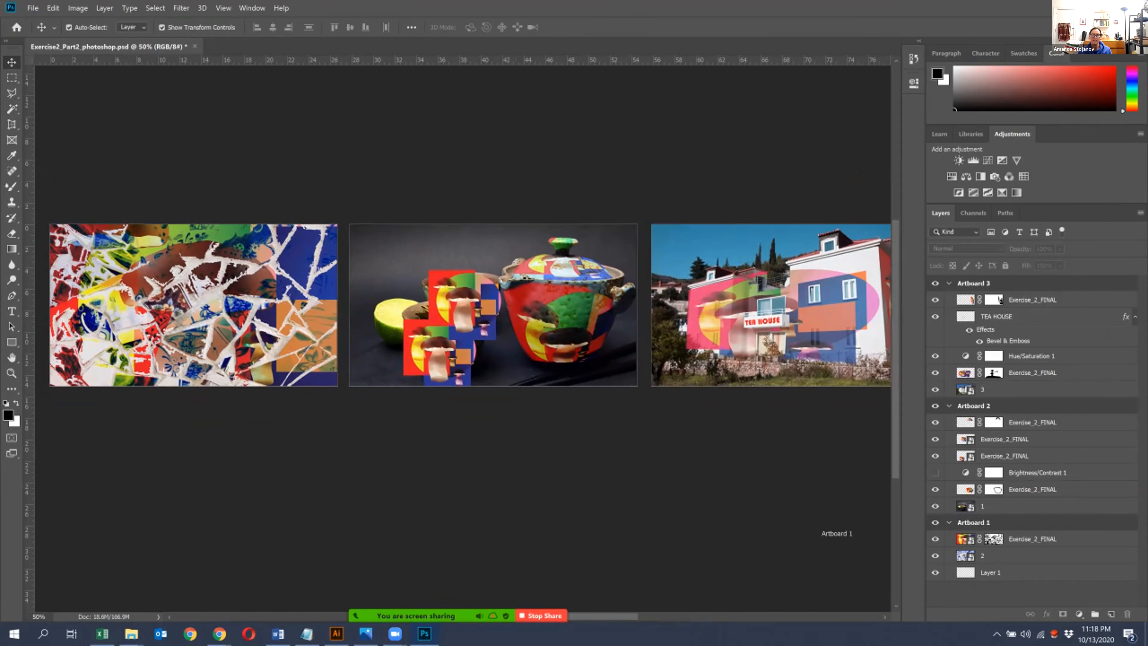
key(ctrl+minus)
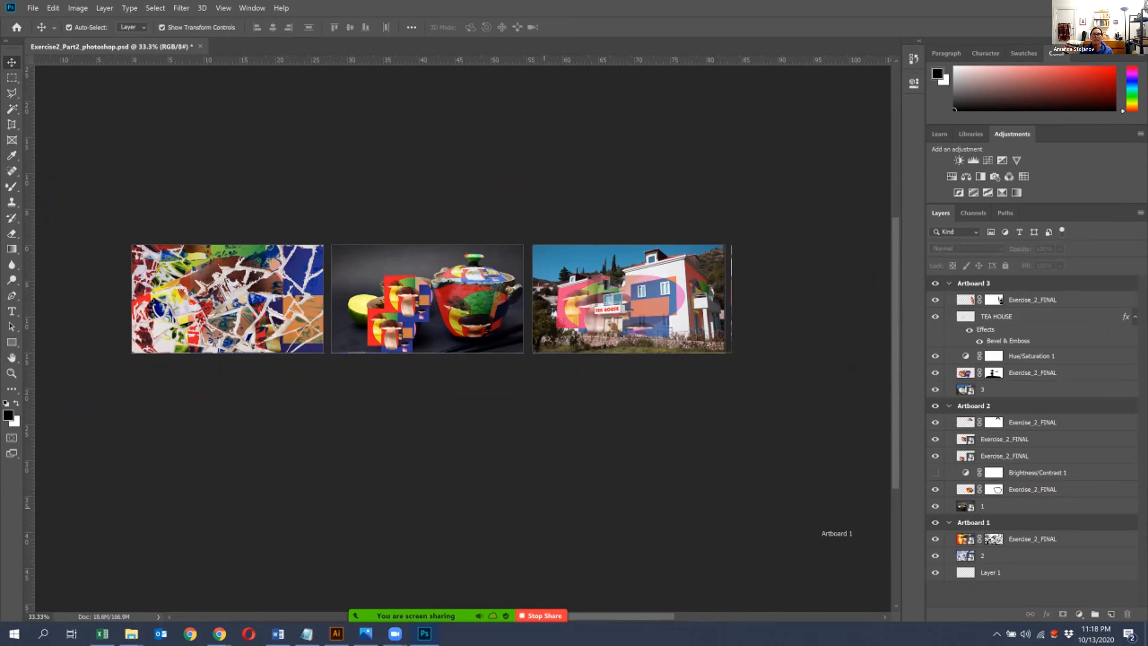
key(ctrl+plus)
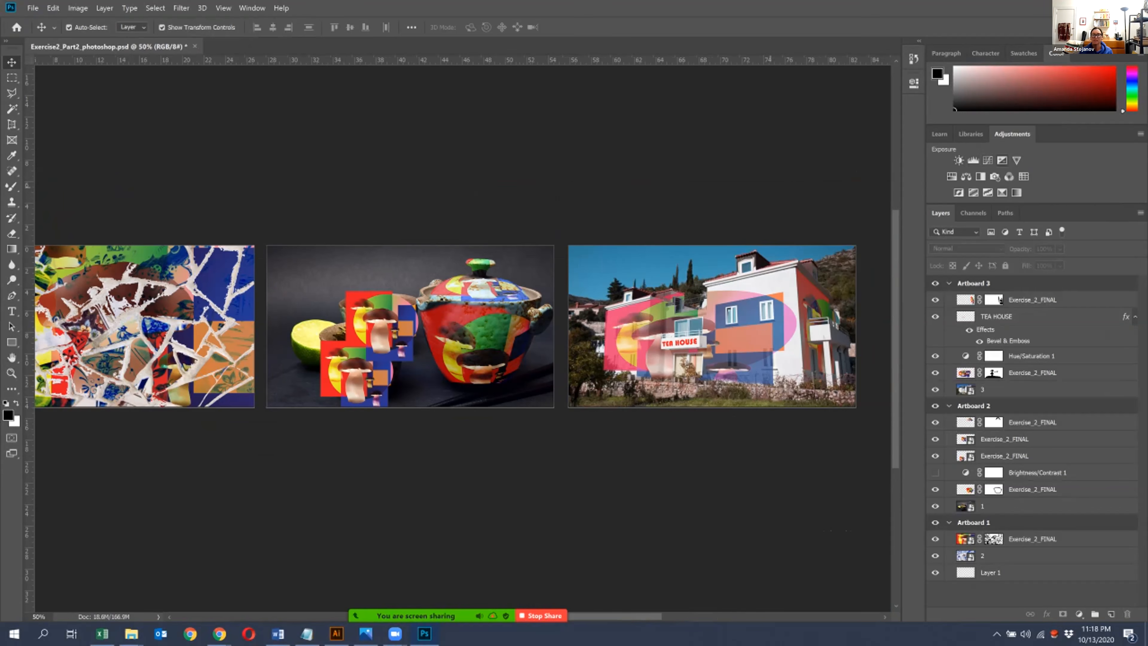
drag(323, 458, 391, 450)
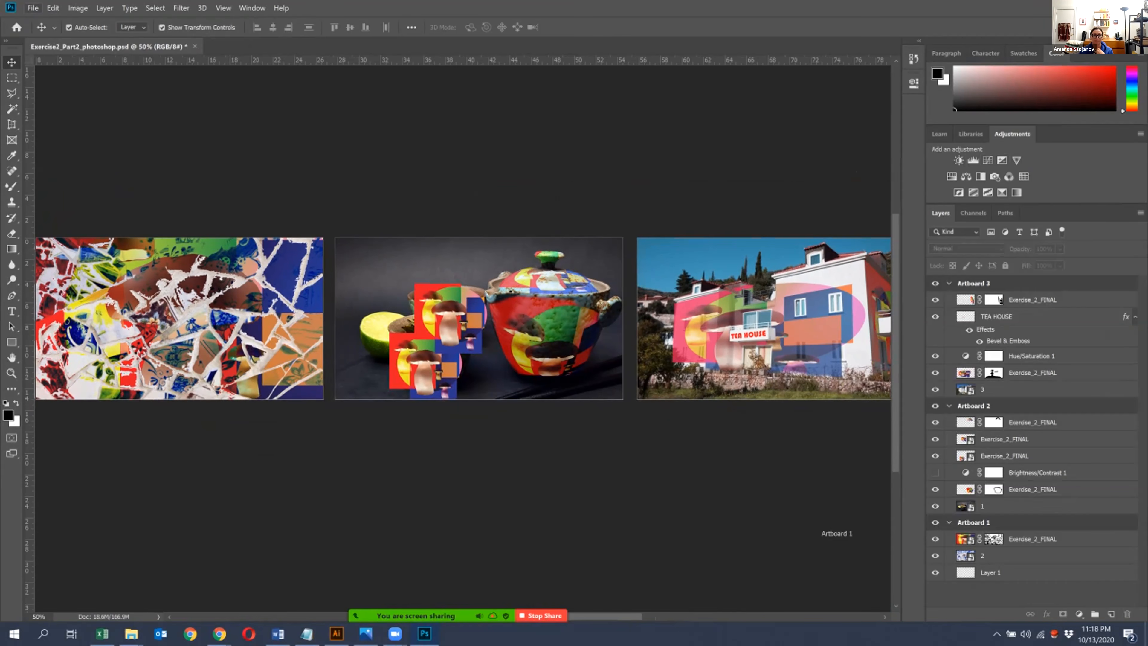
- Quick-export the artboards as PNG files into the Illustrator_Exercise2 folder
click(32, 8)
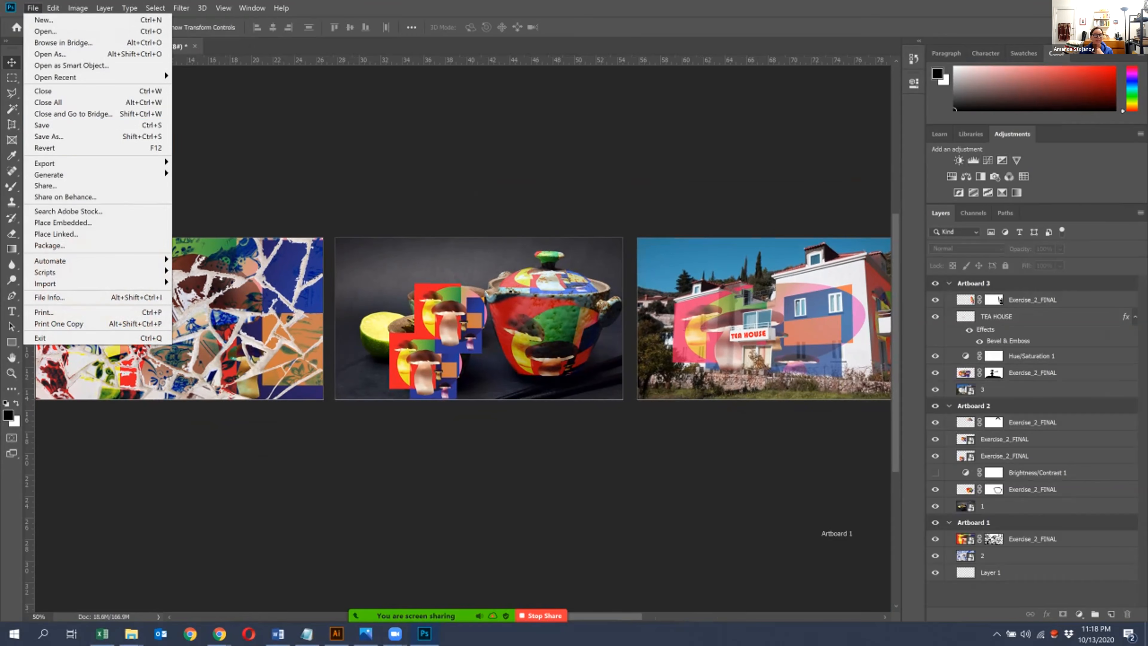
mouse_move(68, 163)
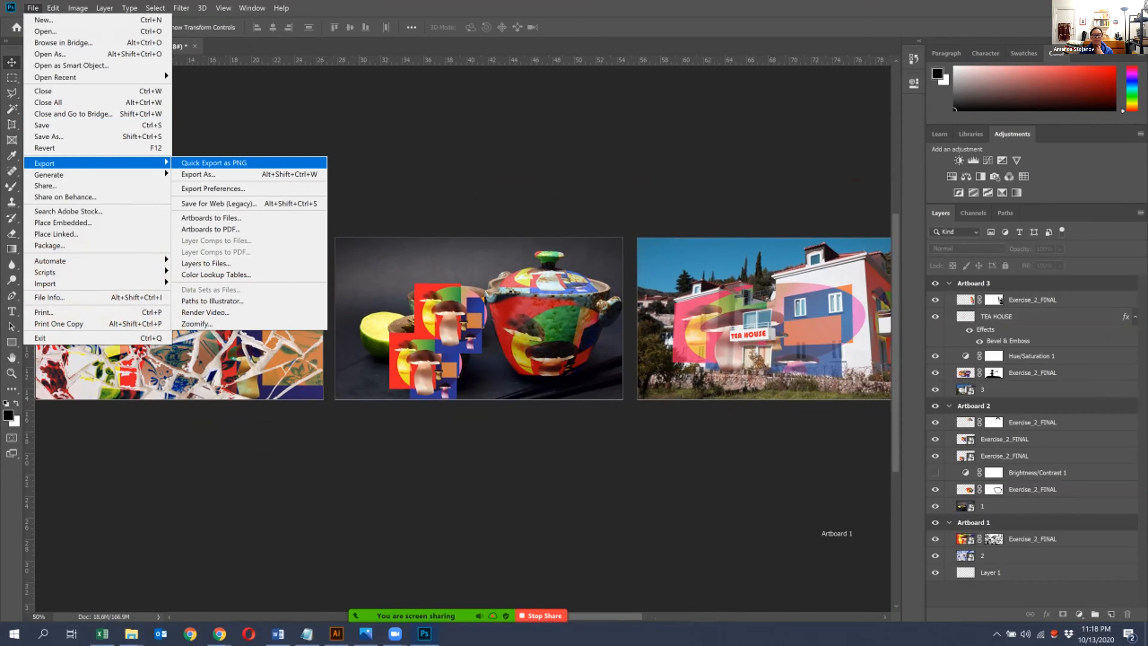
click(213, 162)
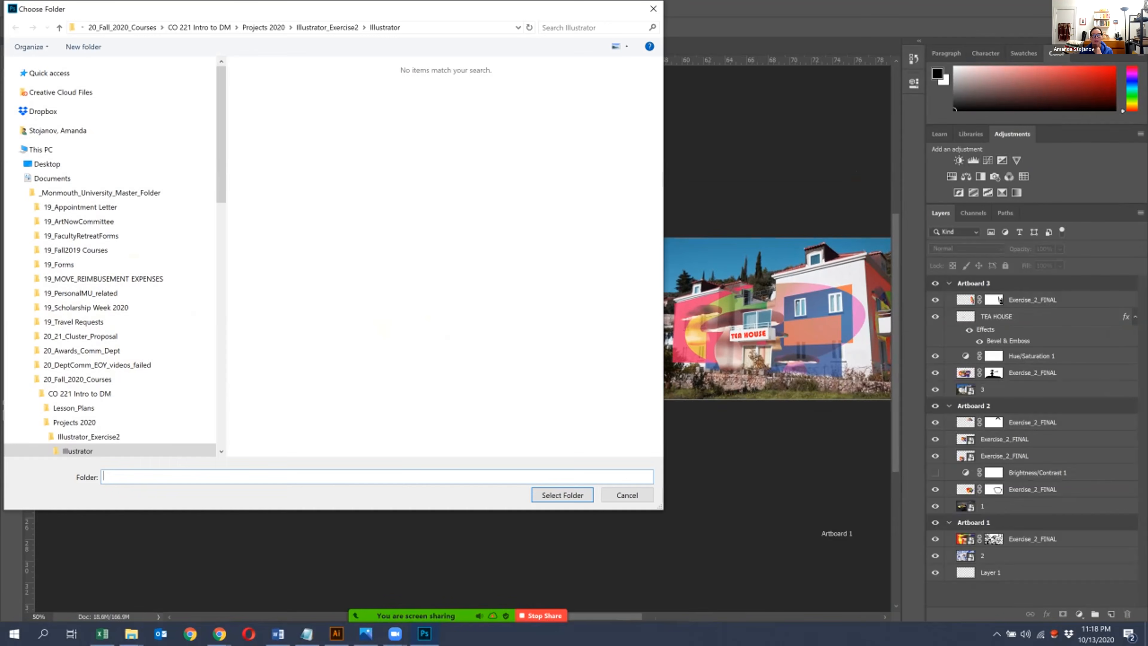
click(627, 495)
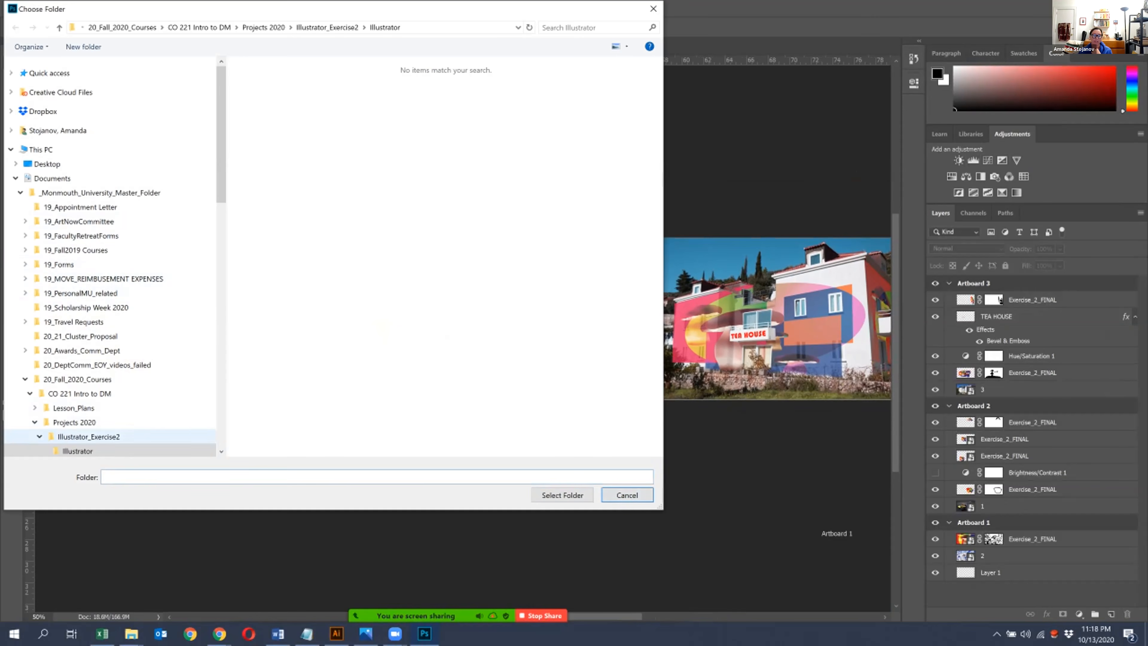
scroll(90, 398, down, 2)
click(89, 374)
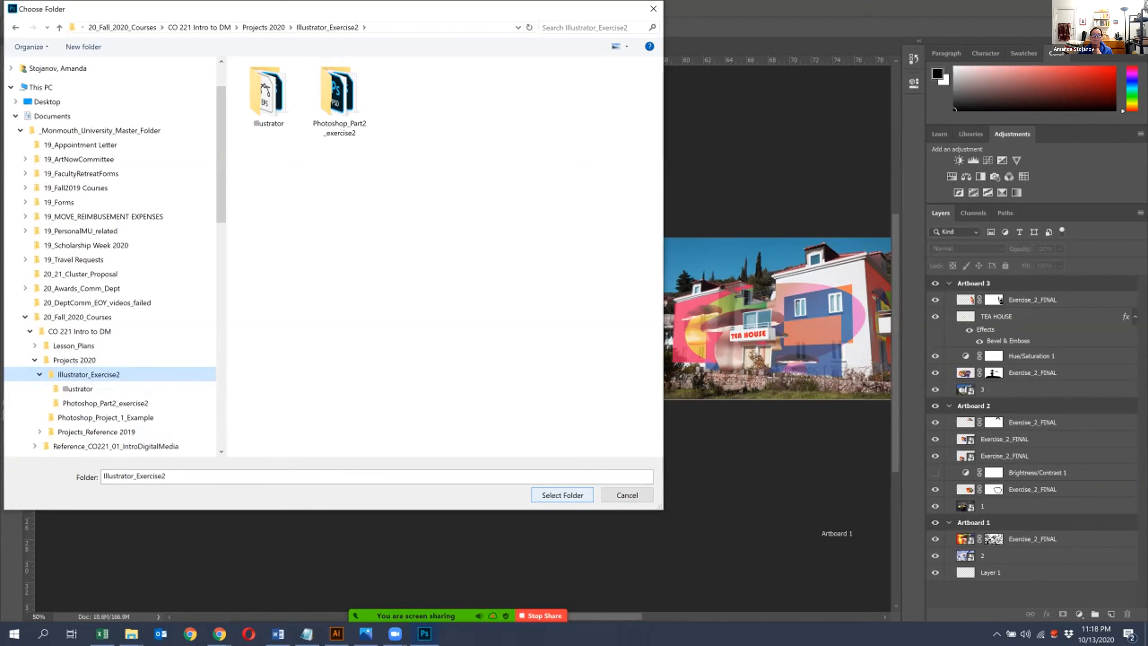
click(562, 495)
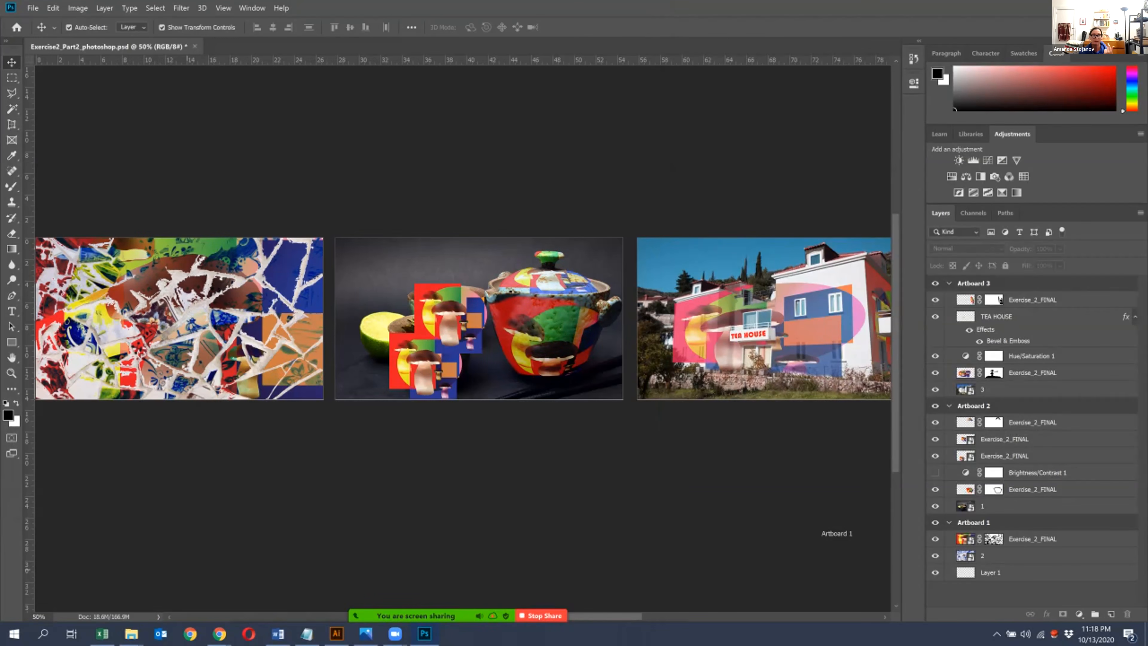
- Switch to File Explorer, check the exported artboard PNGs in Illustrator_Exercise2, look inside the Illustrator subfolder, and close the window
click(261, 574)
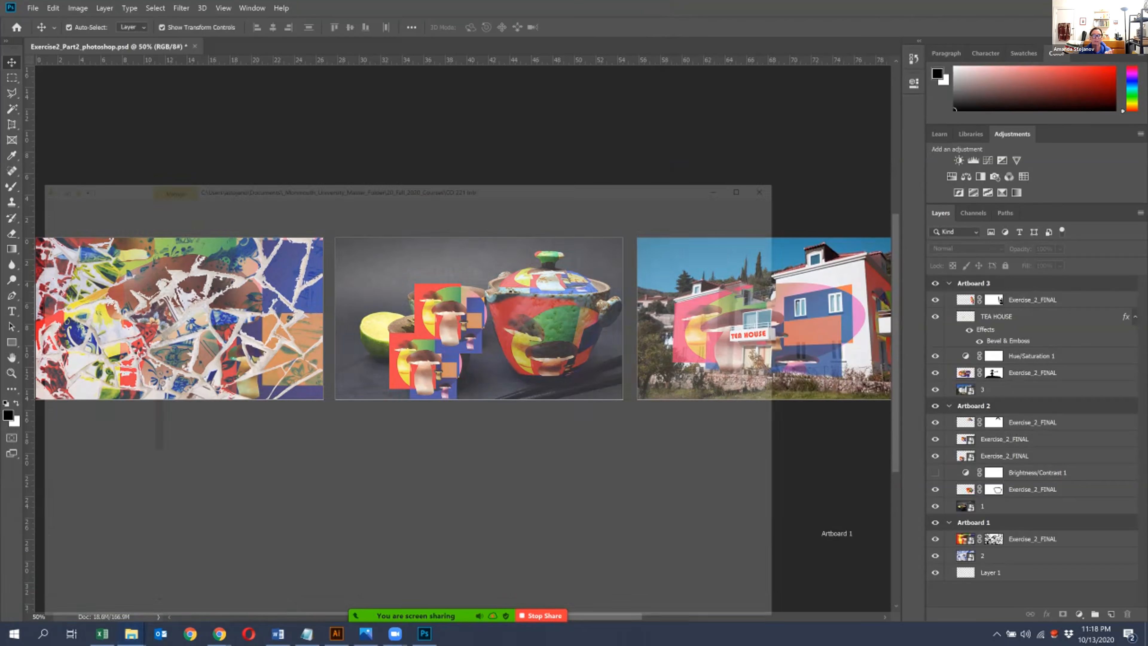
click(566, 177)
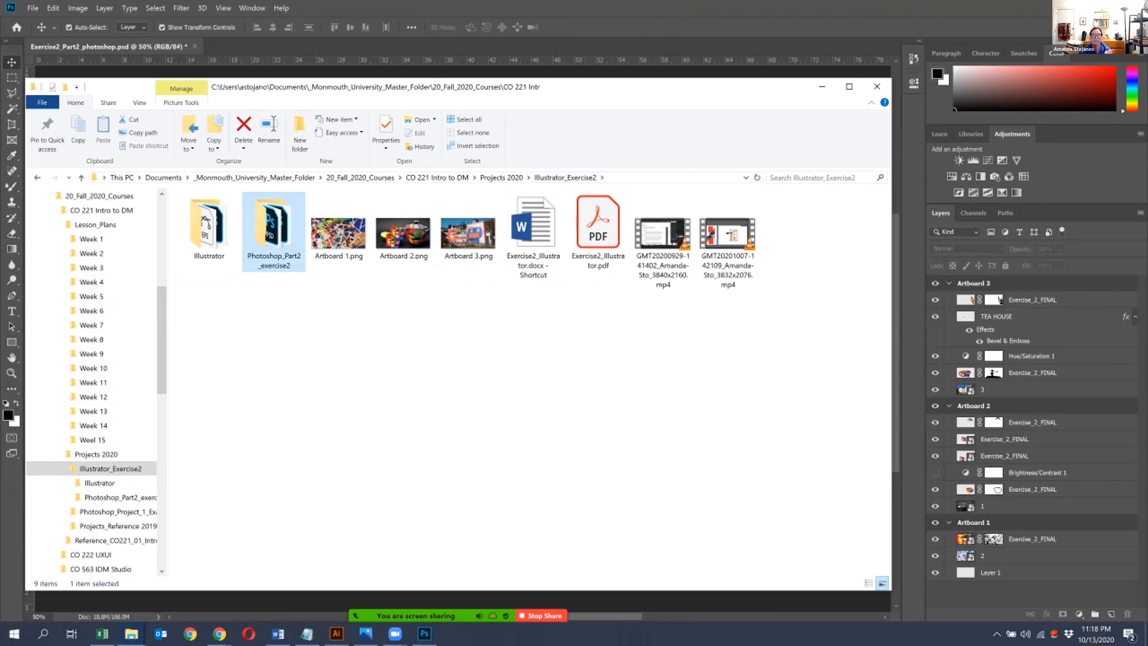
drag(479, 319, 309, 239)
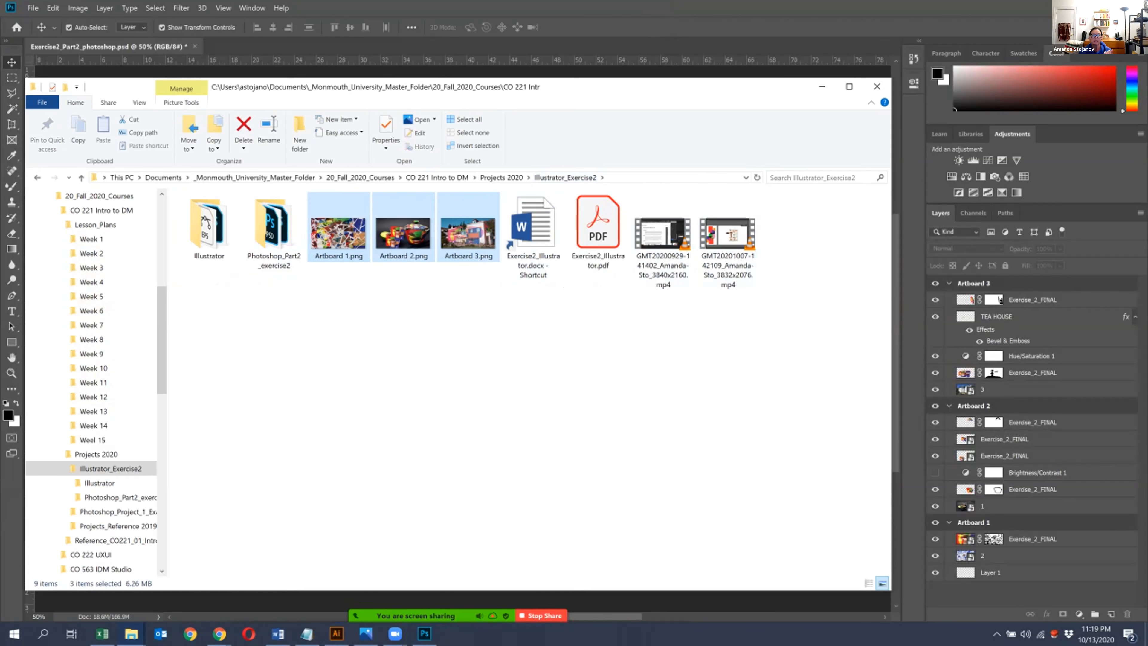
click(474, 322)
drag(488, 353, 312, 219)
double_click(209, 226)
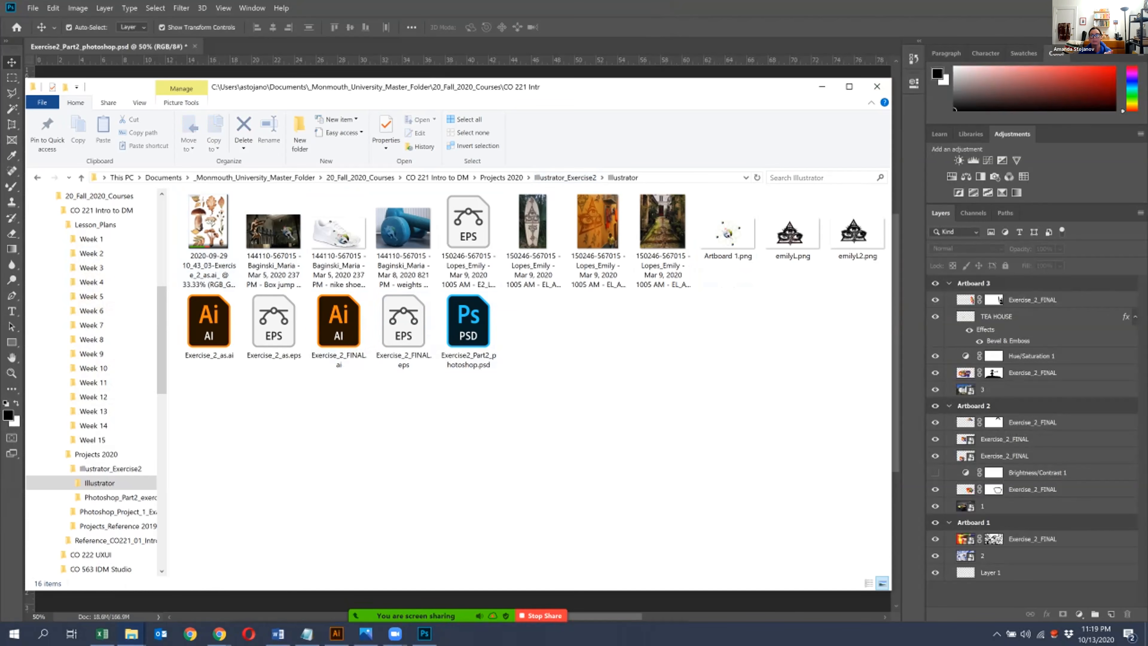
click(877, 86)
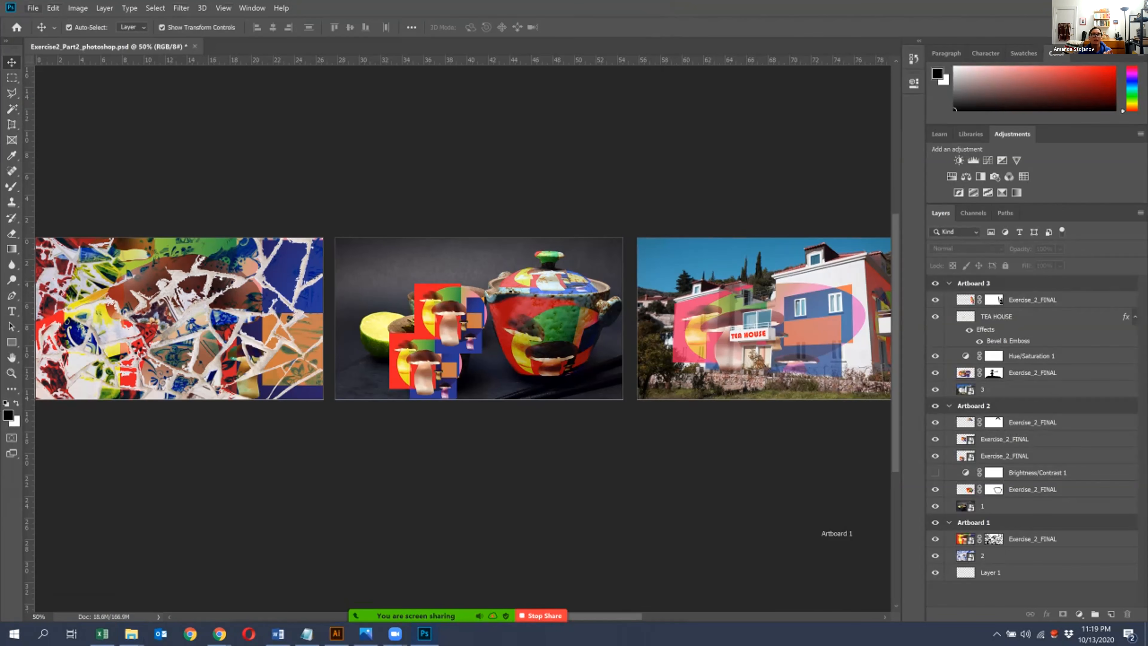
click(33, 7)
mouse_move(90, 163)
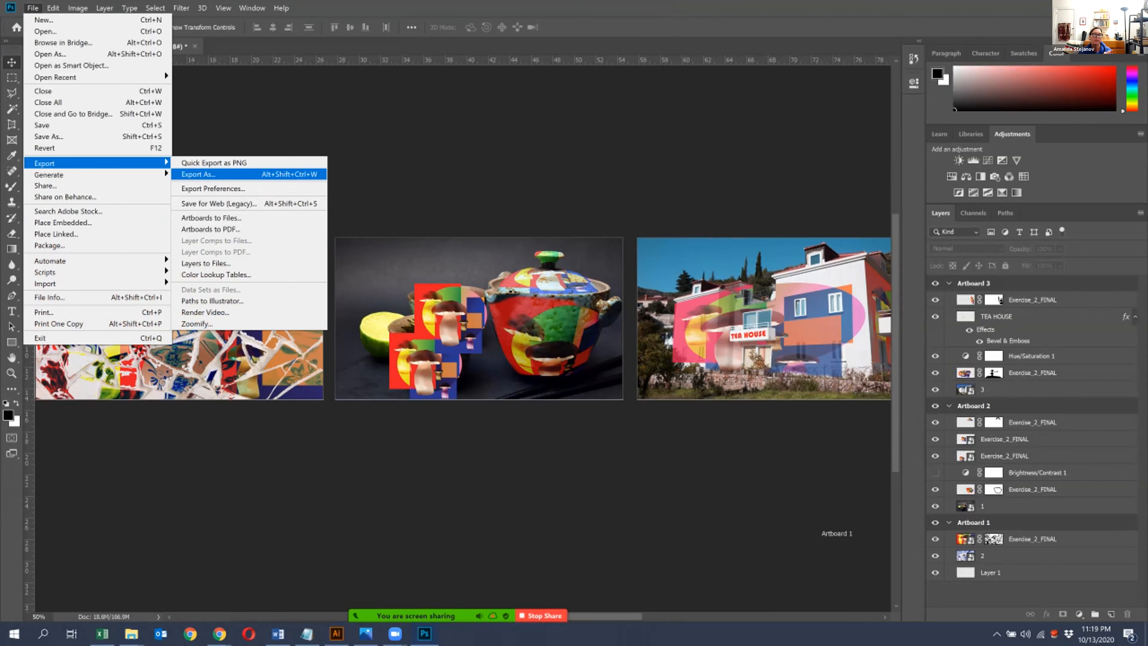
click(219, 203)
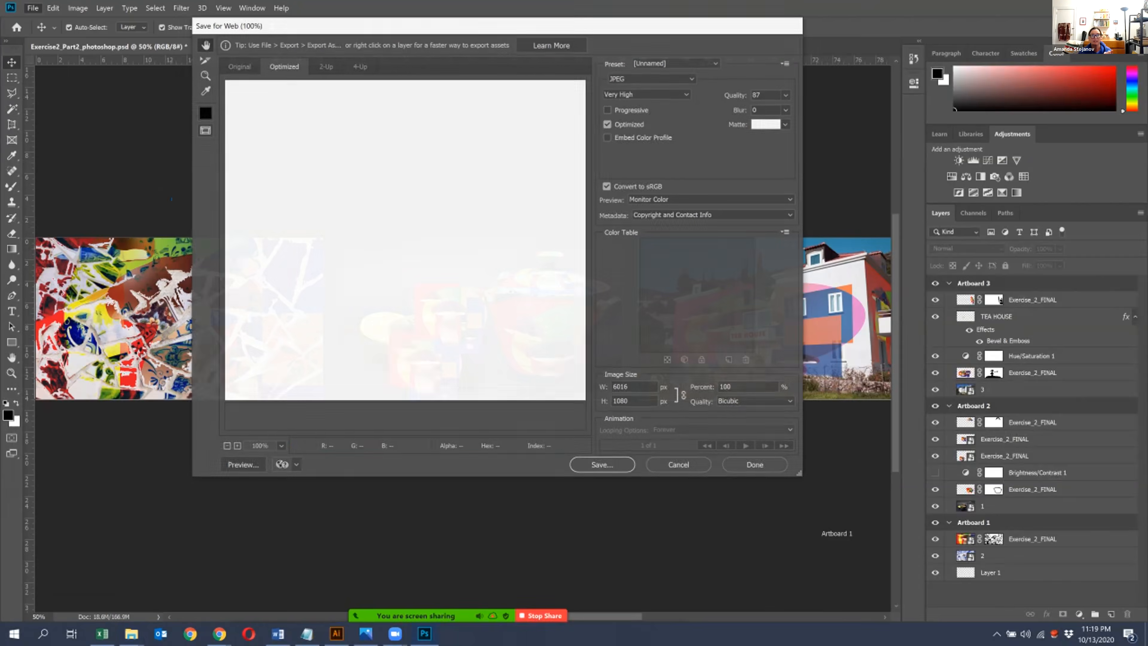
drag(520, 281, 210, 280)
click(678, 464)
- Start an Artboards to Files export in Photoshop with the Illustrator_Exercise2 folder as the destination
click(32, 8)
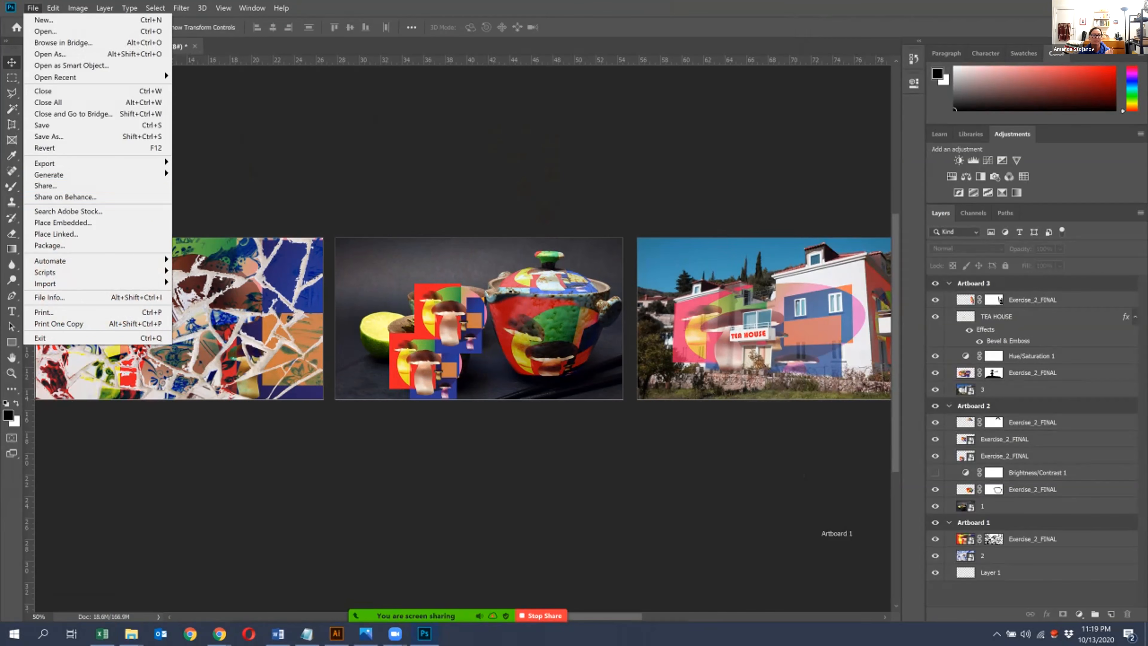
mouse_move(98, 164)
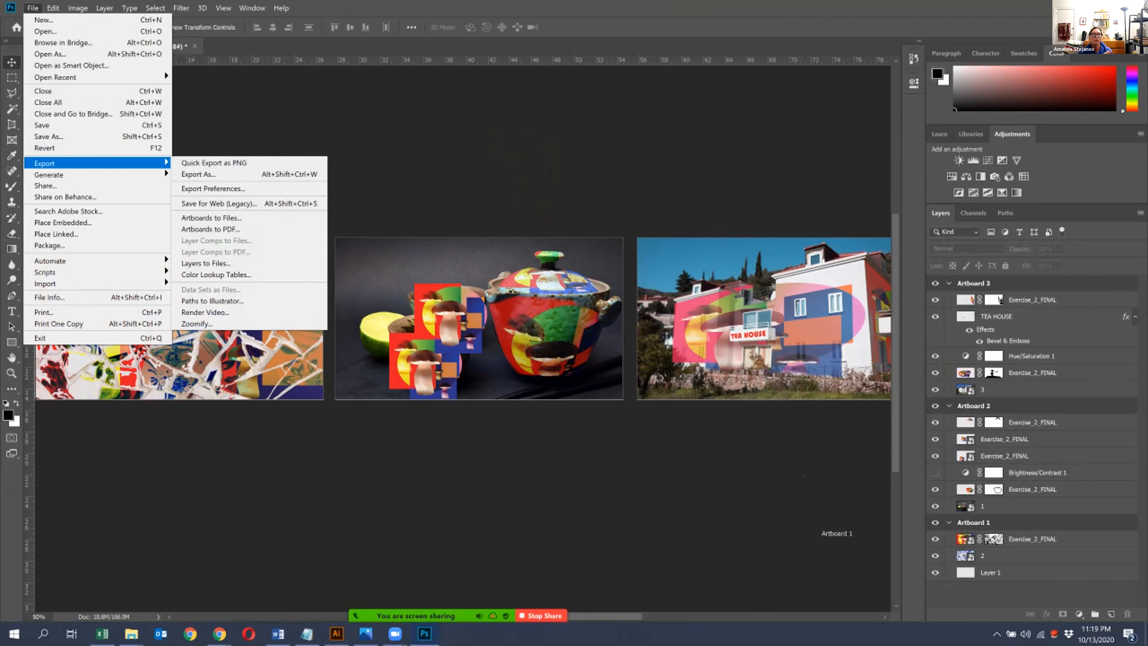
click(218, 218)
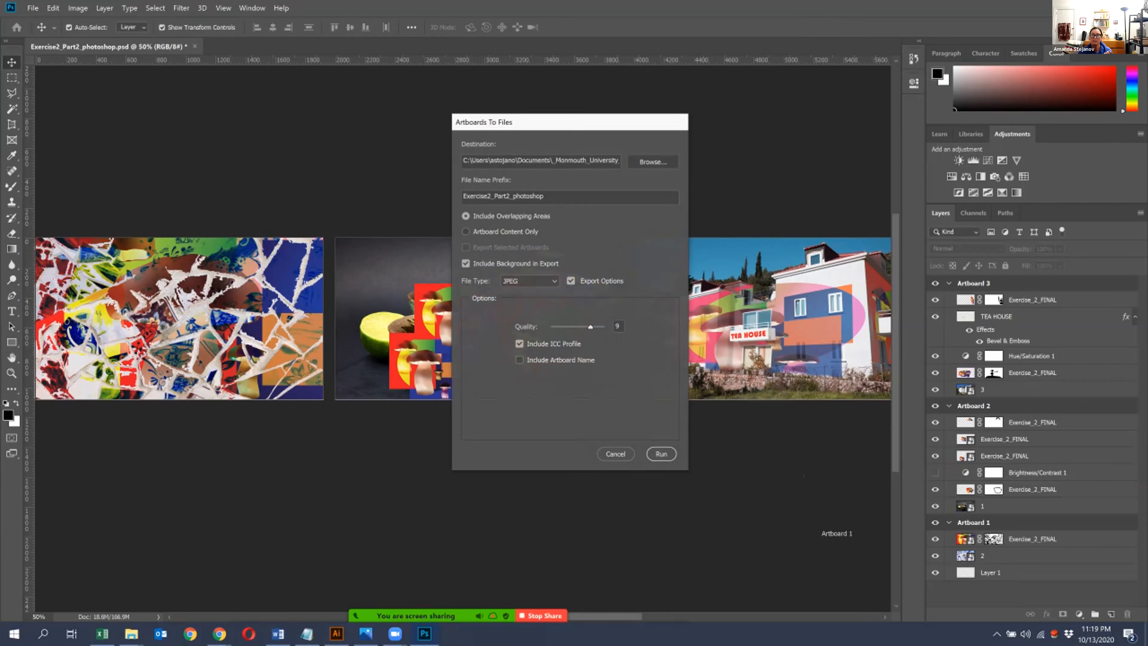
click(653, 161)
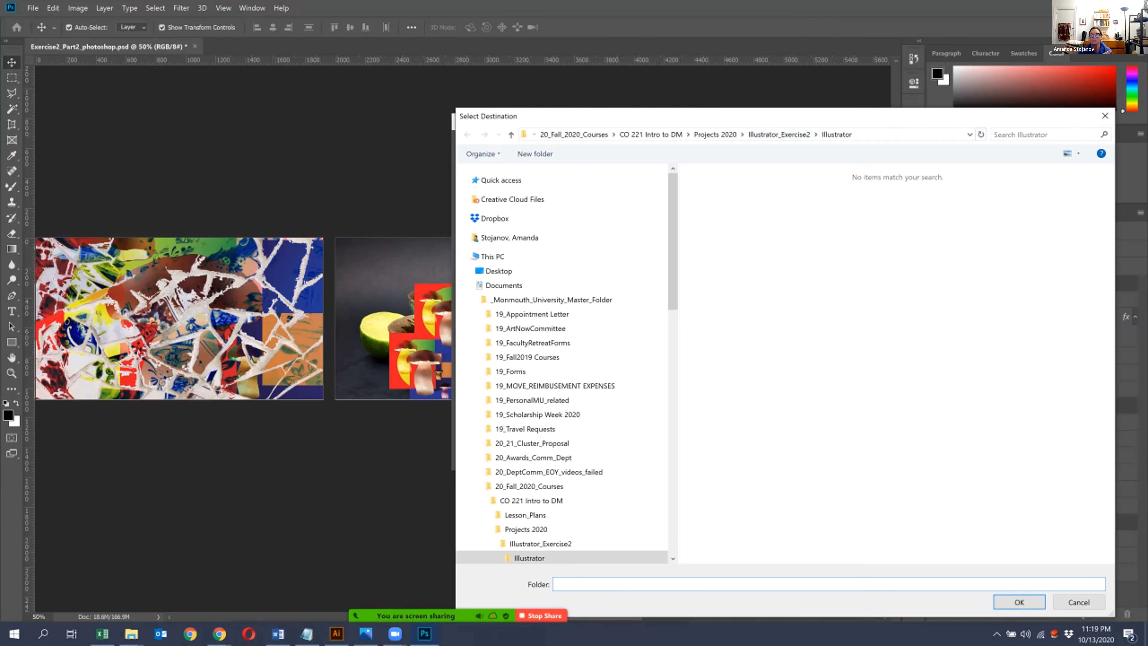
click(778, 134)
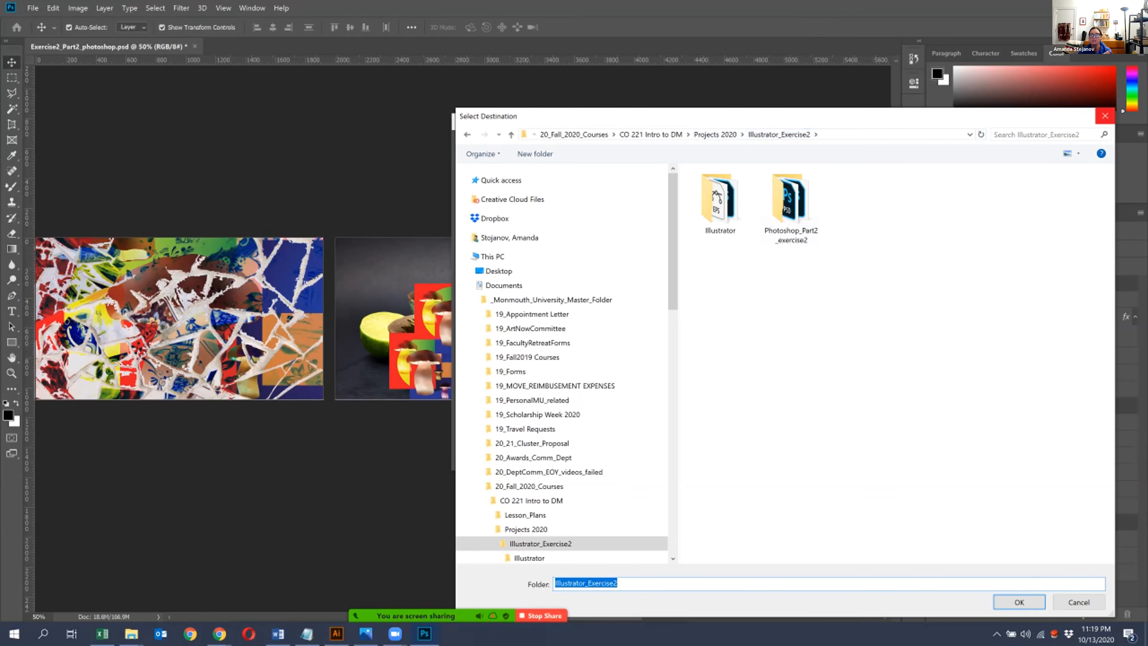
click(1019, 602)
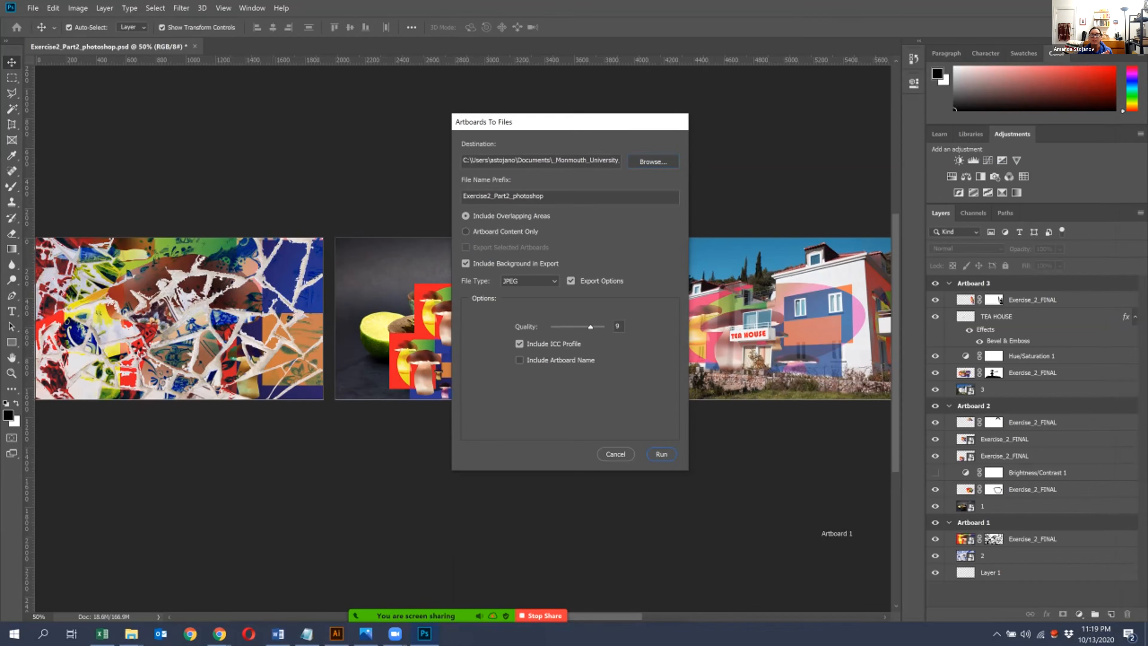
- Export the artboards as JPEG files at quality 10 with the prefix Exercise2_Part2_photoshop
click(530, 281)
click(520, 301)
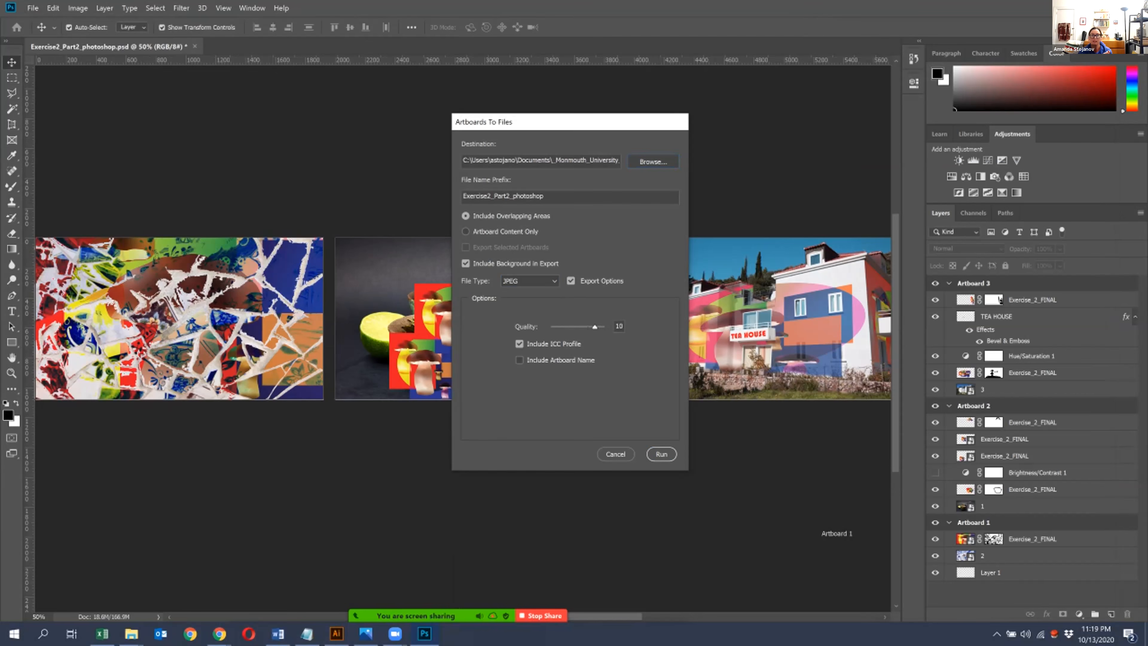
click(661, 454)
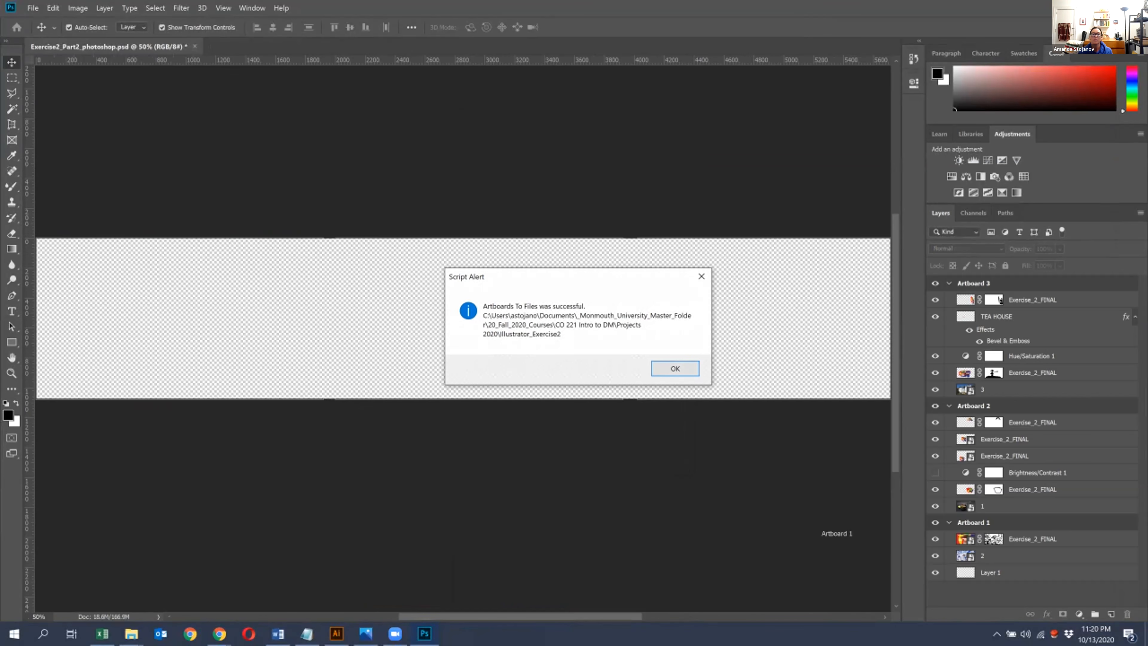
key(Return)
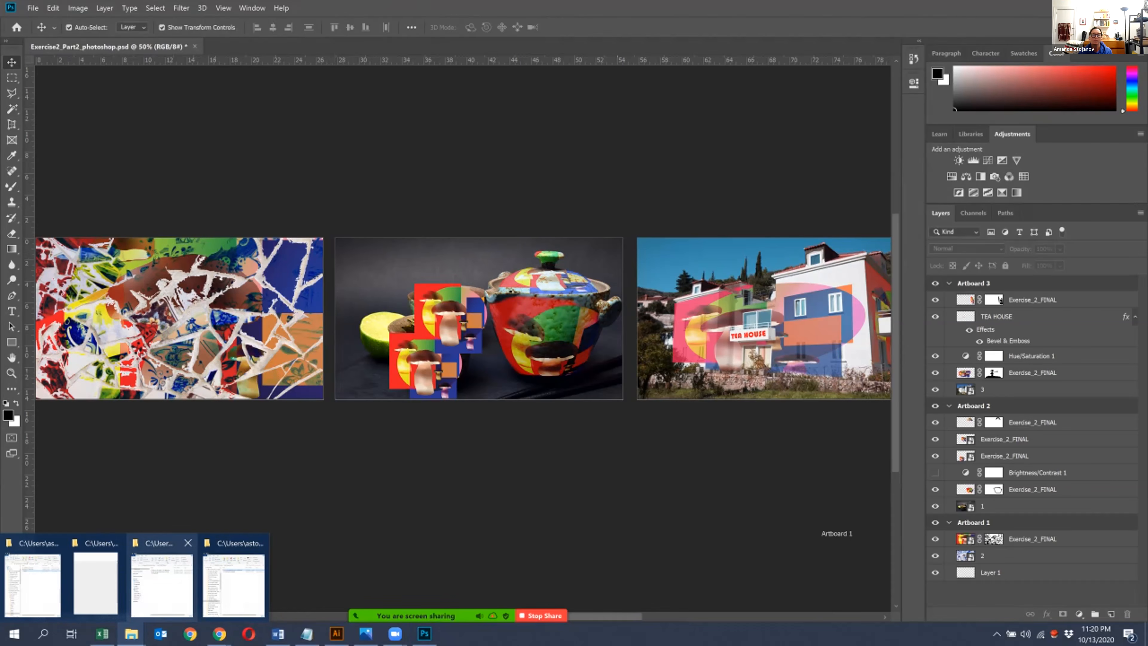
- Switch to File Explorer and open Illustrator_Exercise2 under CO 221 Intro to DM, Projects 2020, to check the exported JPEGs
click(233, 578)
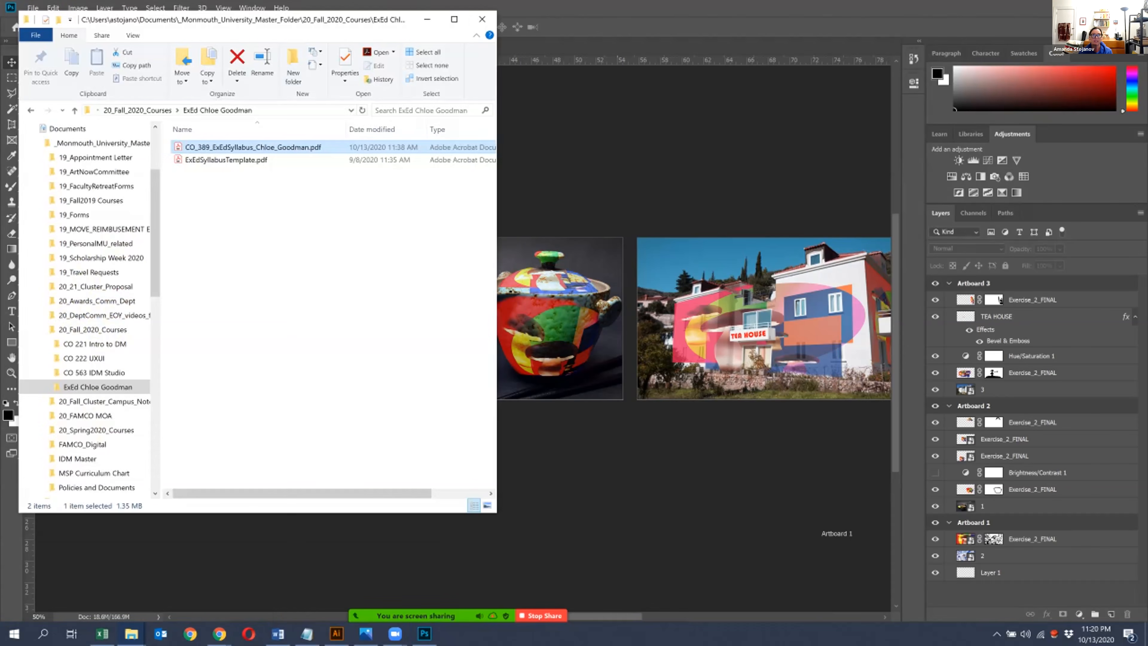
click(427, 19)
mouse_move(131, 634)
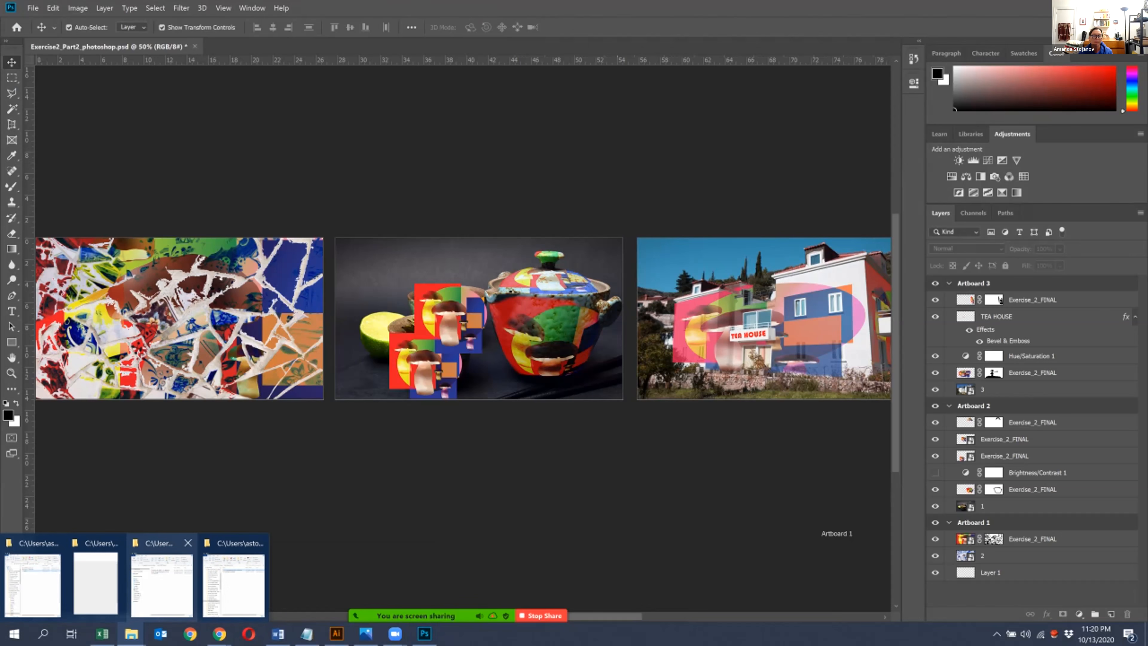
click(162, 583)
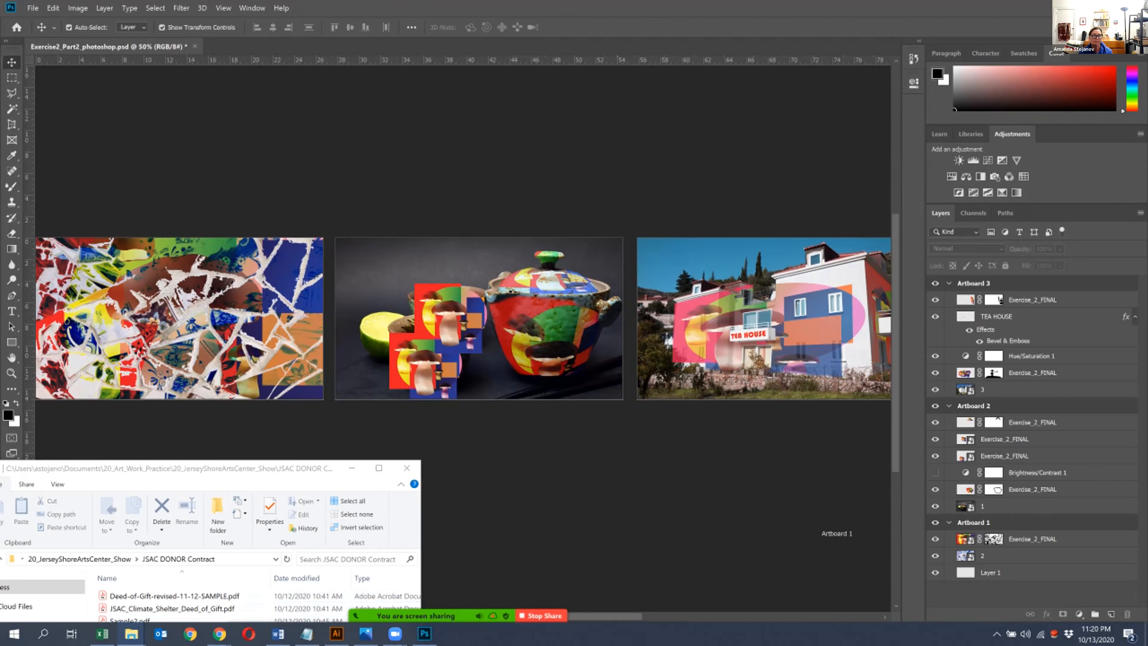
mouse_move(131, 633)
click(35, 581)
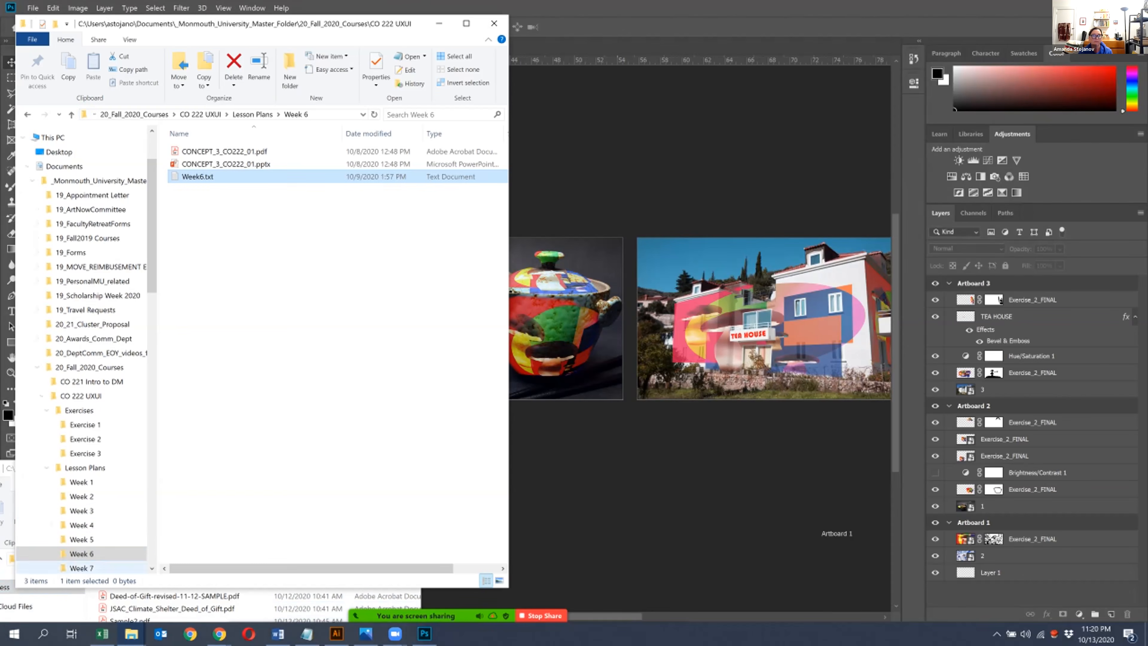
click(134, 114)
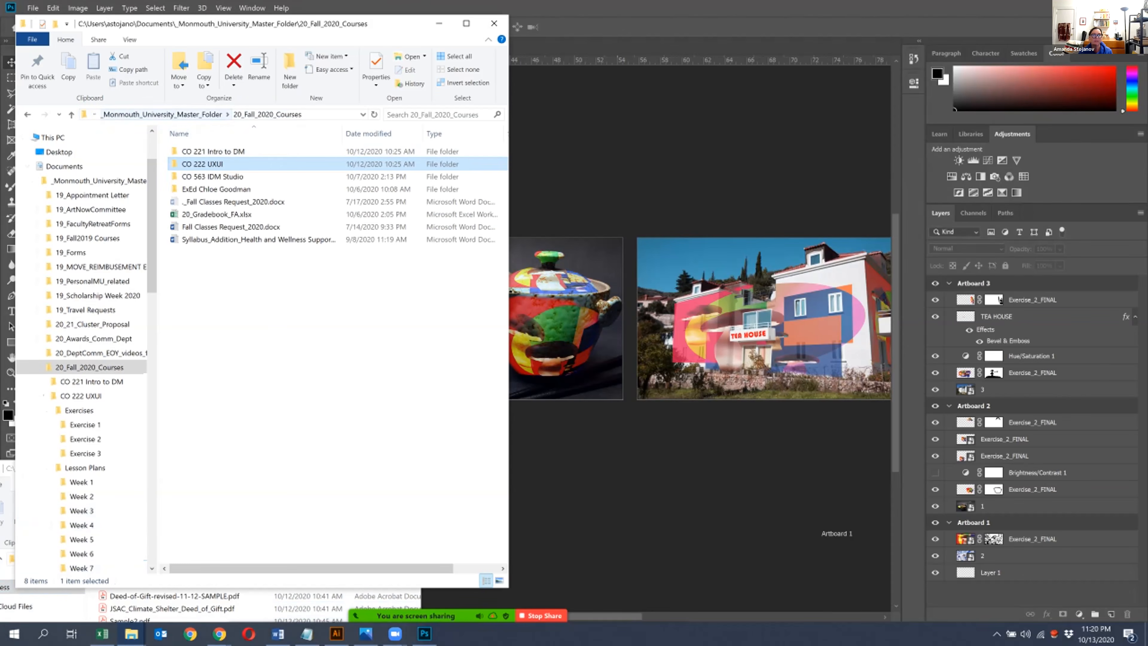
double_click(211, 151)
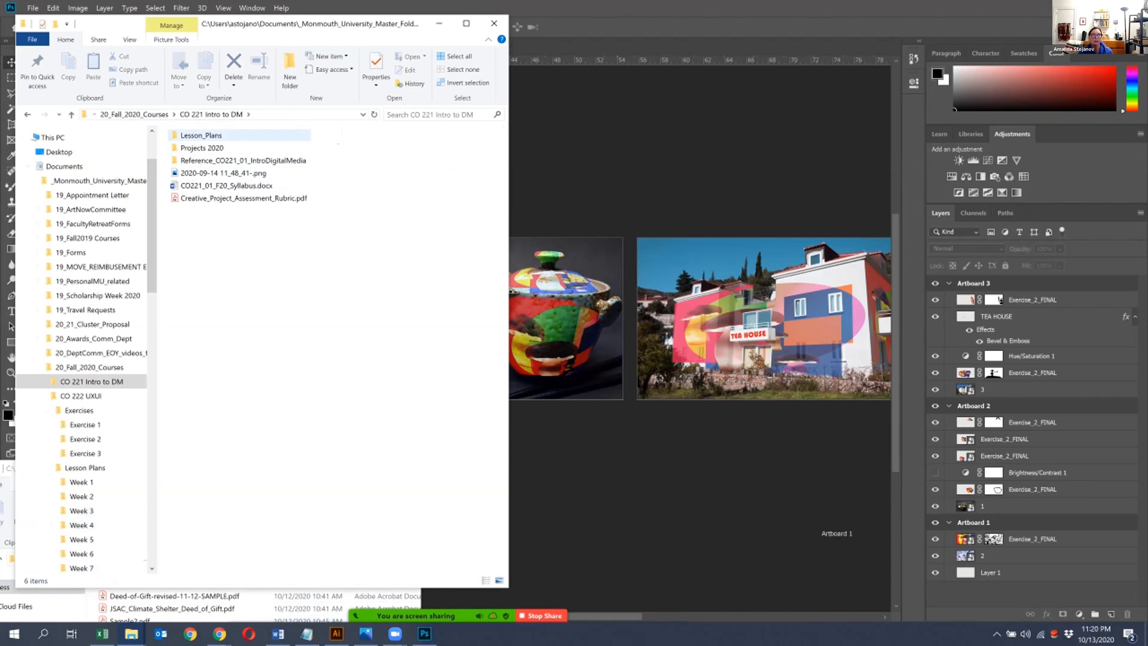
double_click(201, 148)
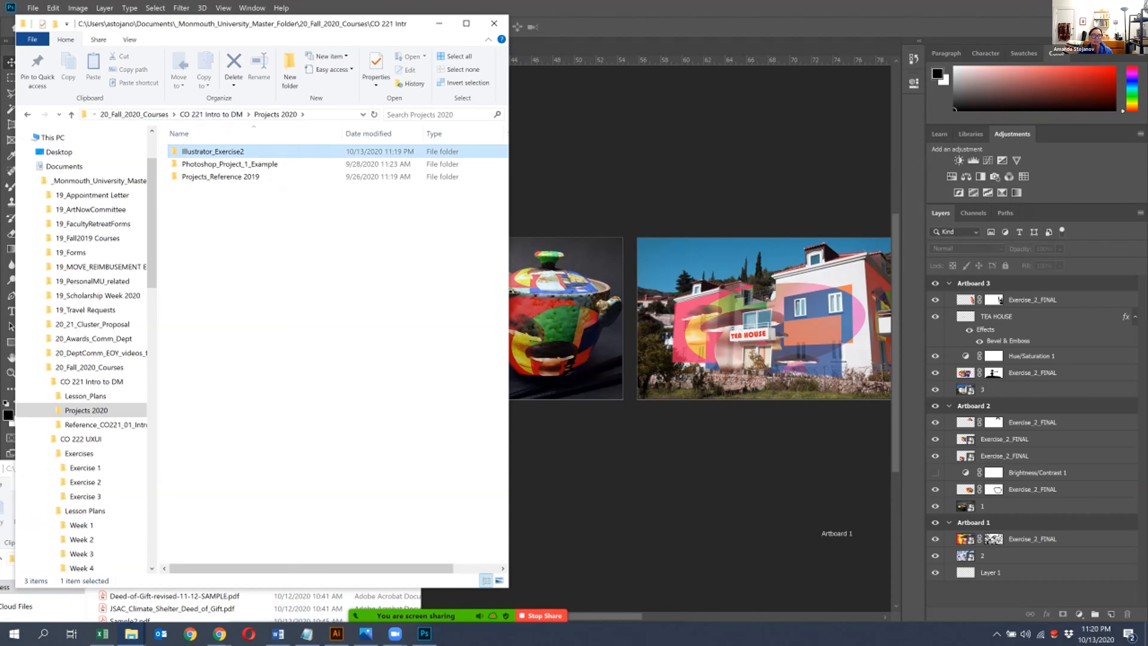
double_click(213, 151)
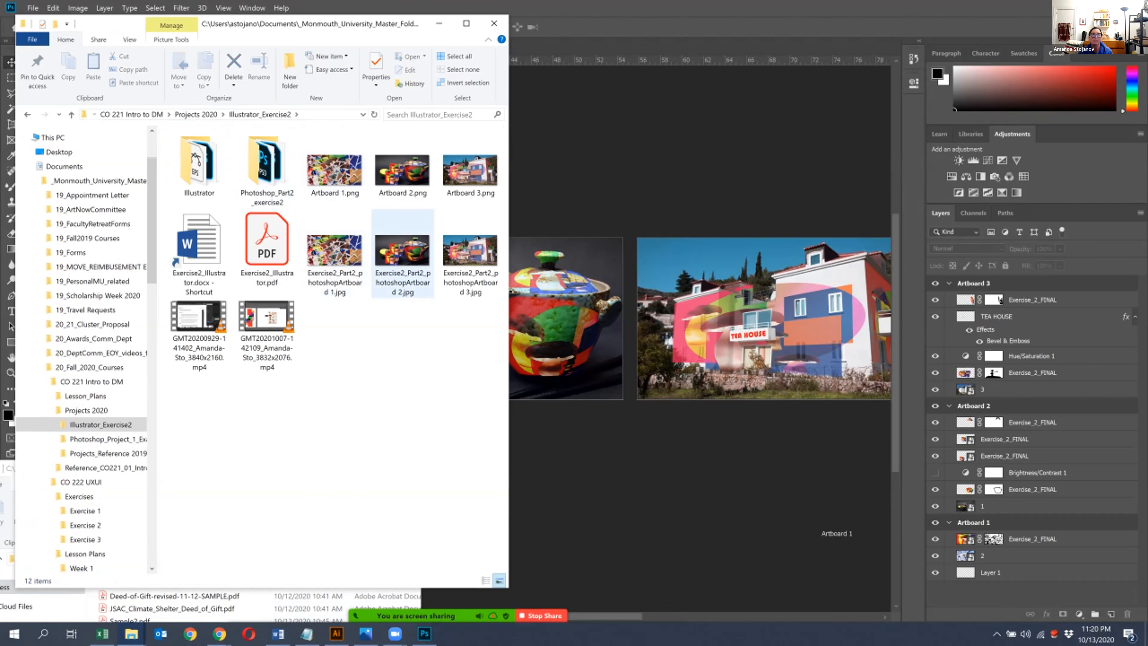